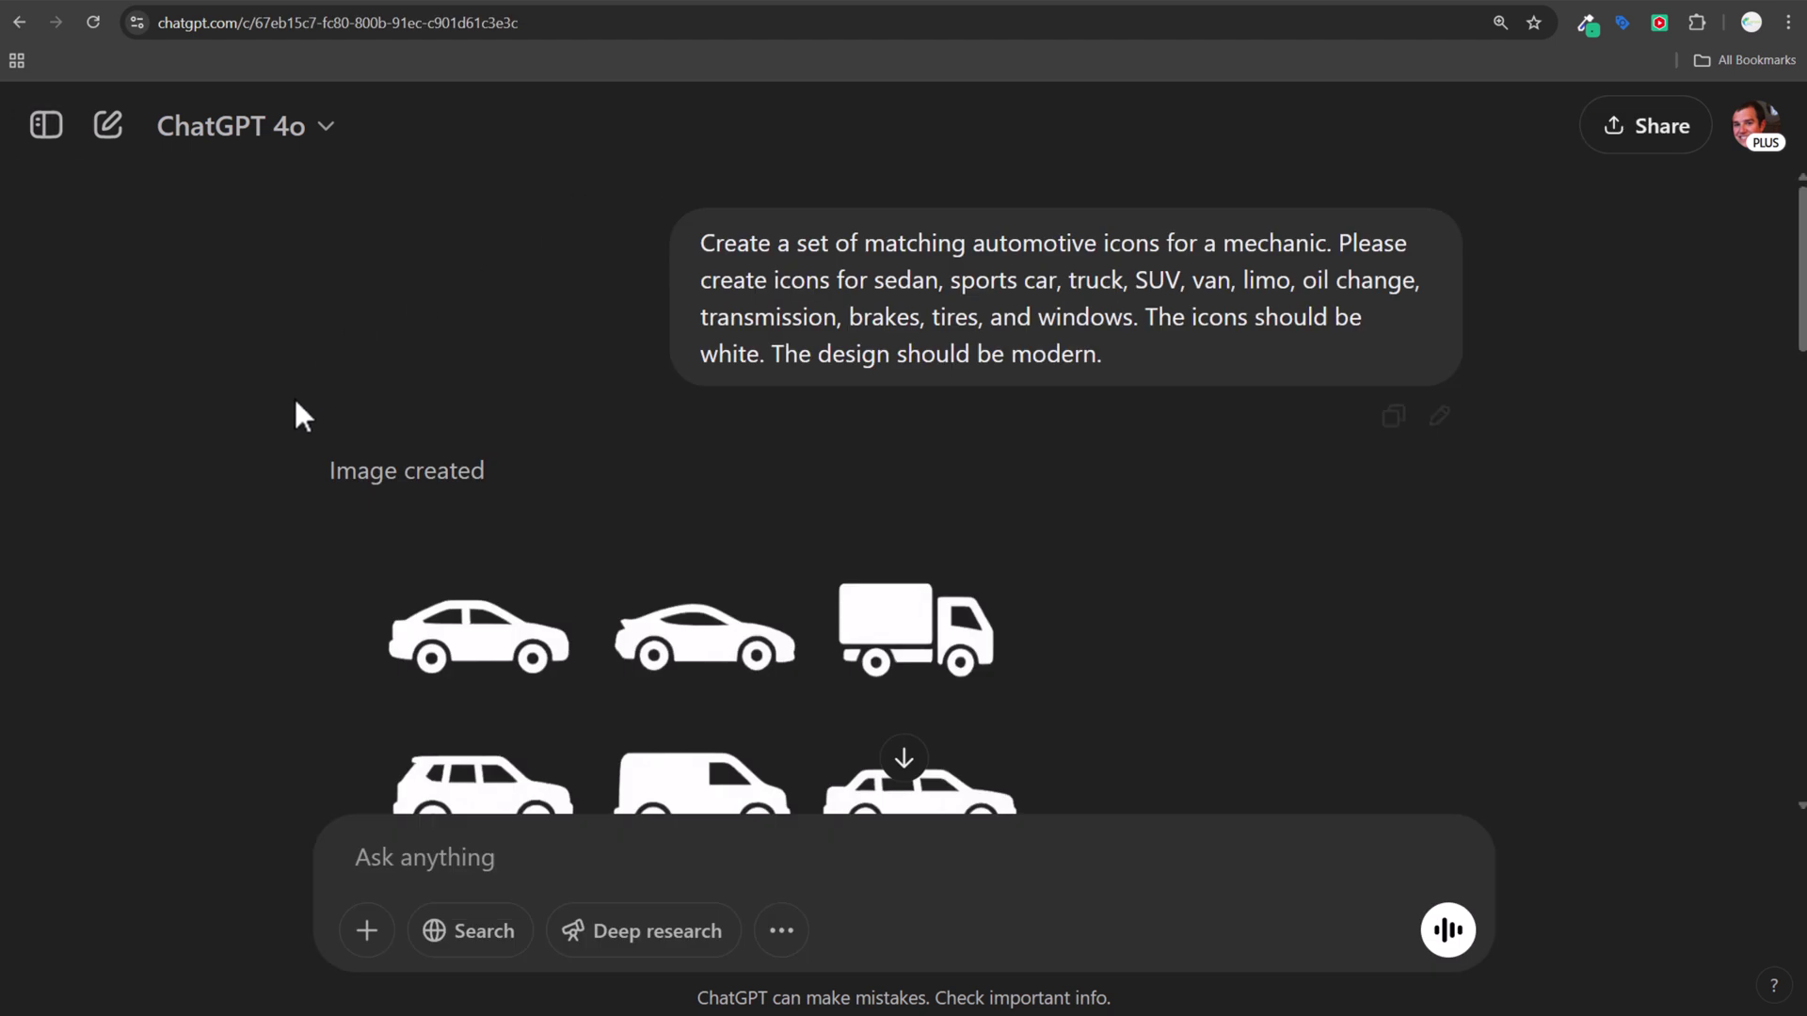
# Look over the automotive, cybersecurity and fruit icon sets generated in the existing ChatGPT chats.
pyautogui.scroll(-2, 293, 404)
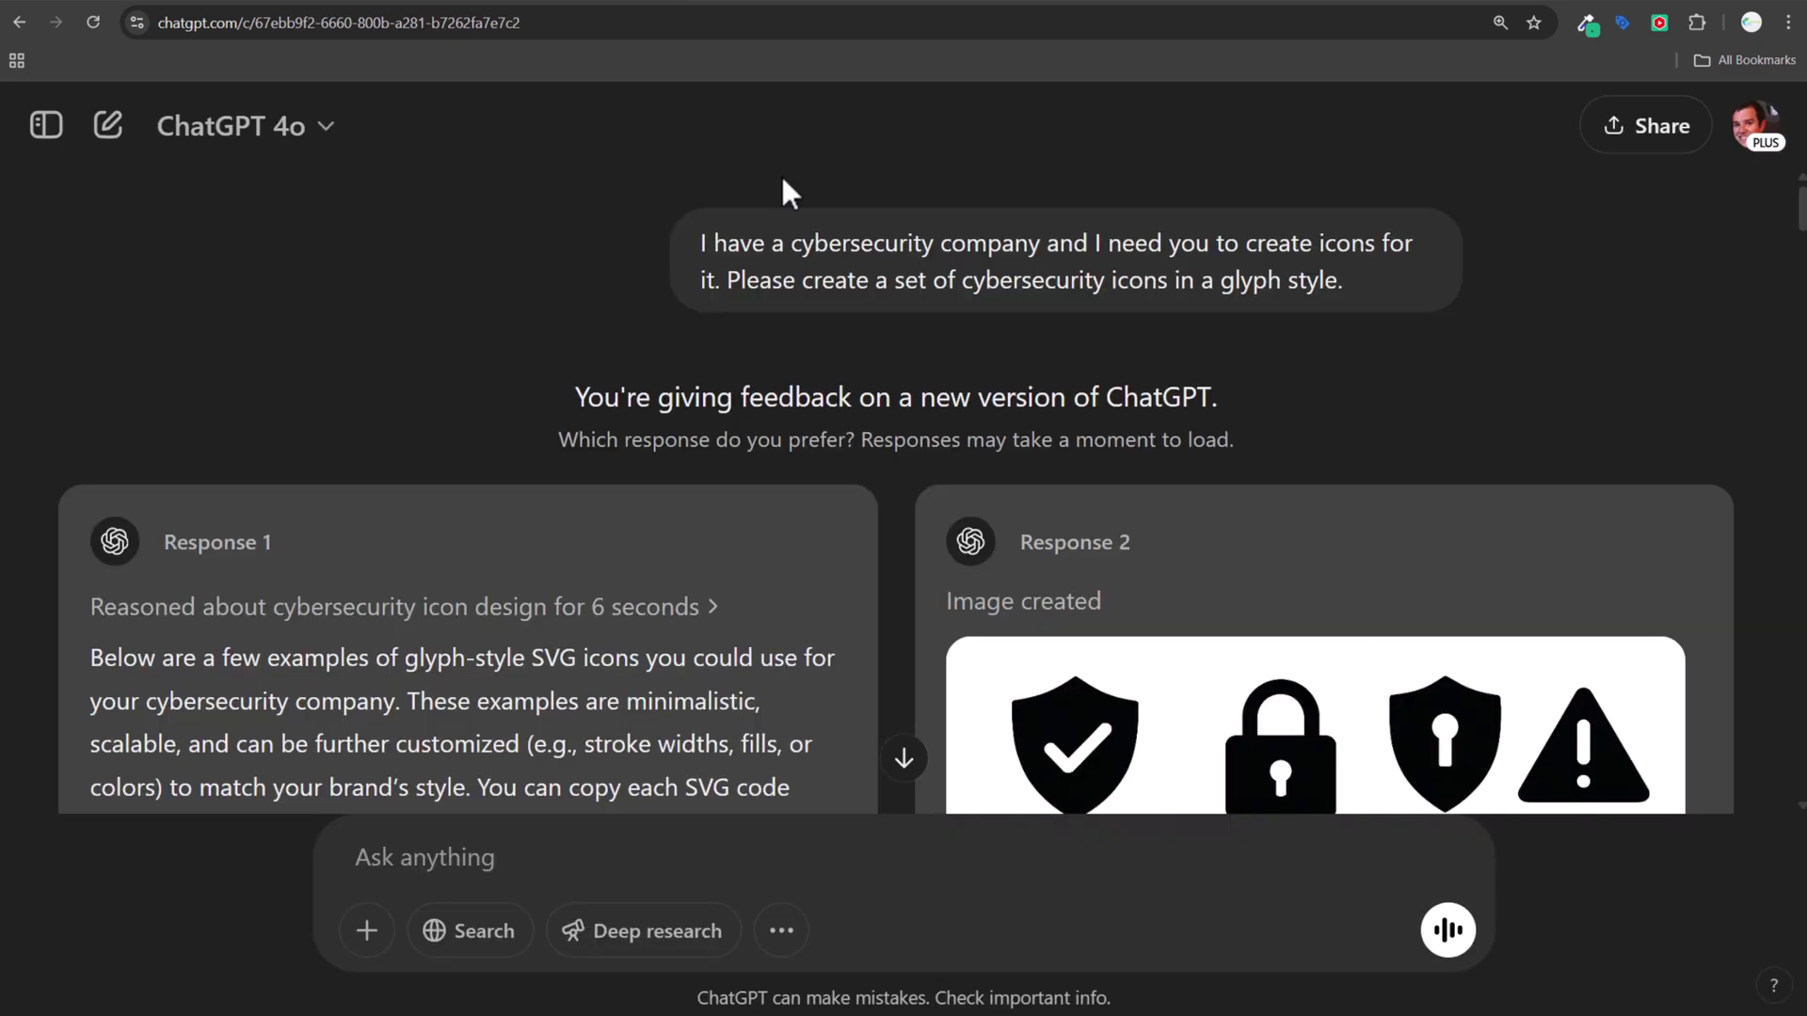
pyautogui.scroll(-3, 1316, 392)
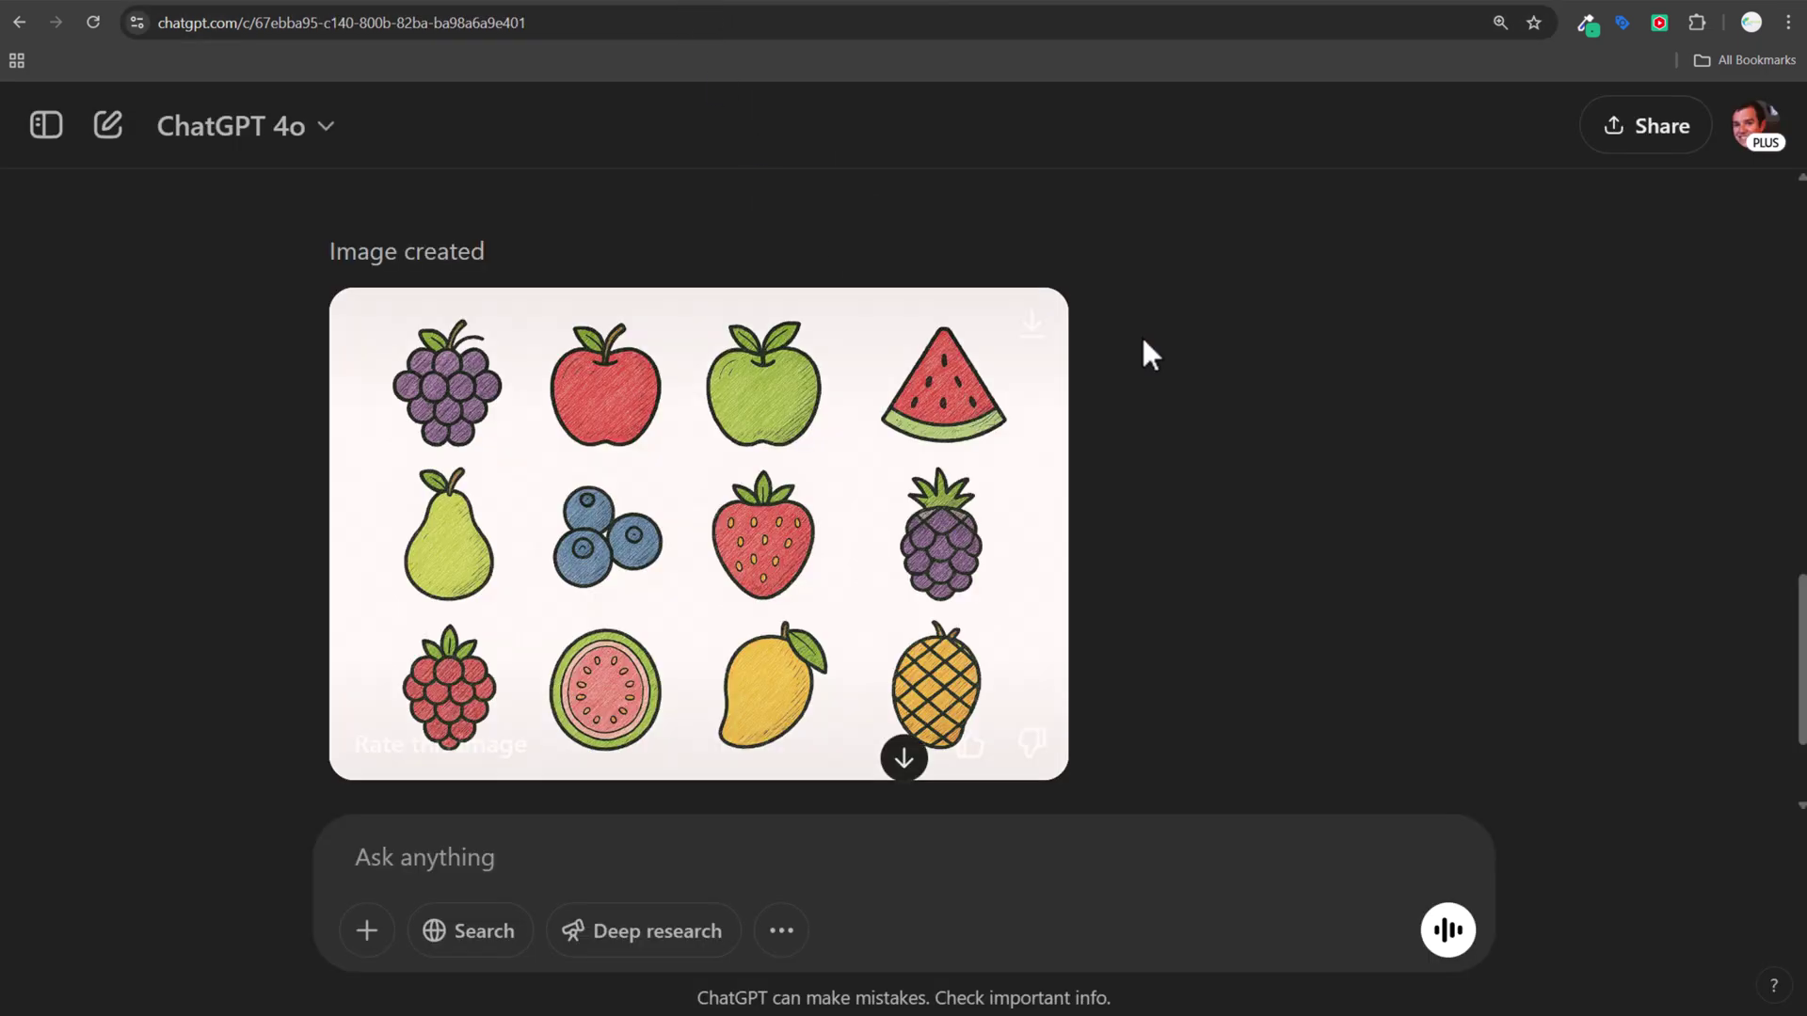
pyautogui.scroll(-2, 1141, 335)
pyautogui.scroll(2, 1143, 340)
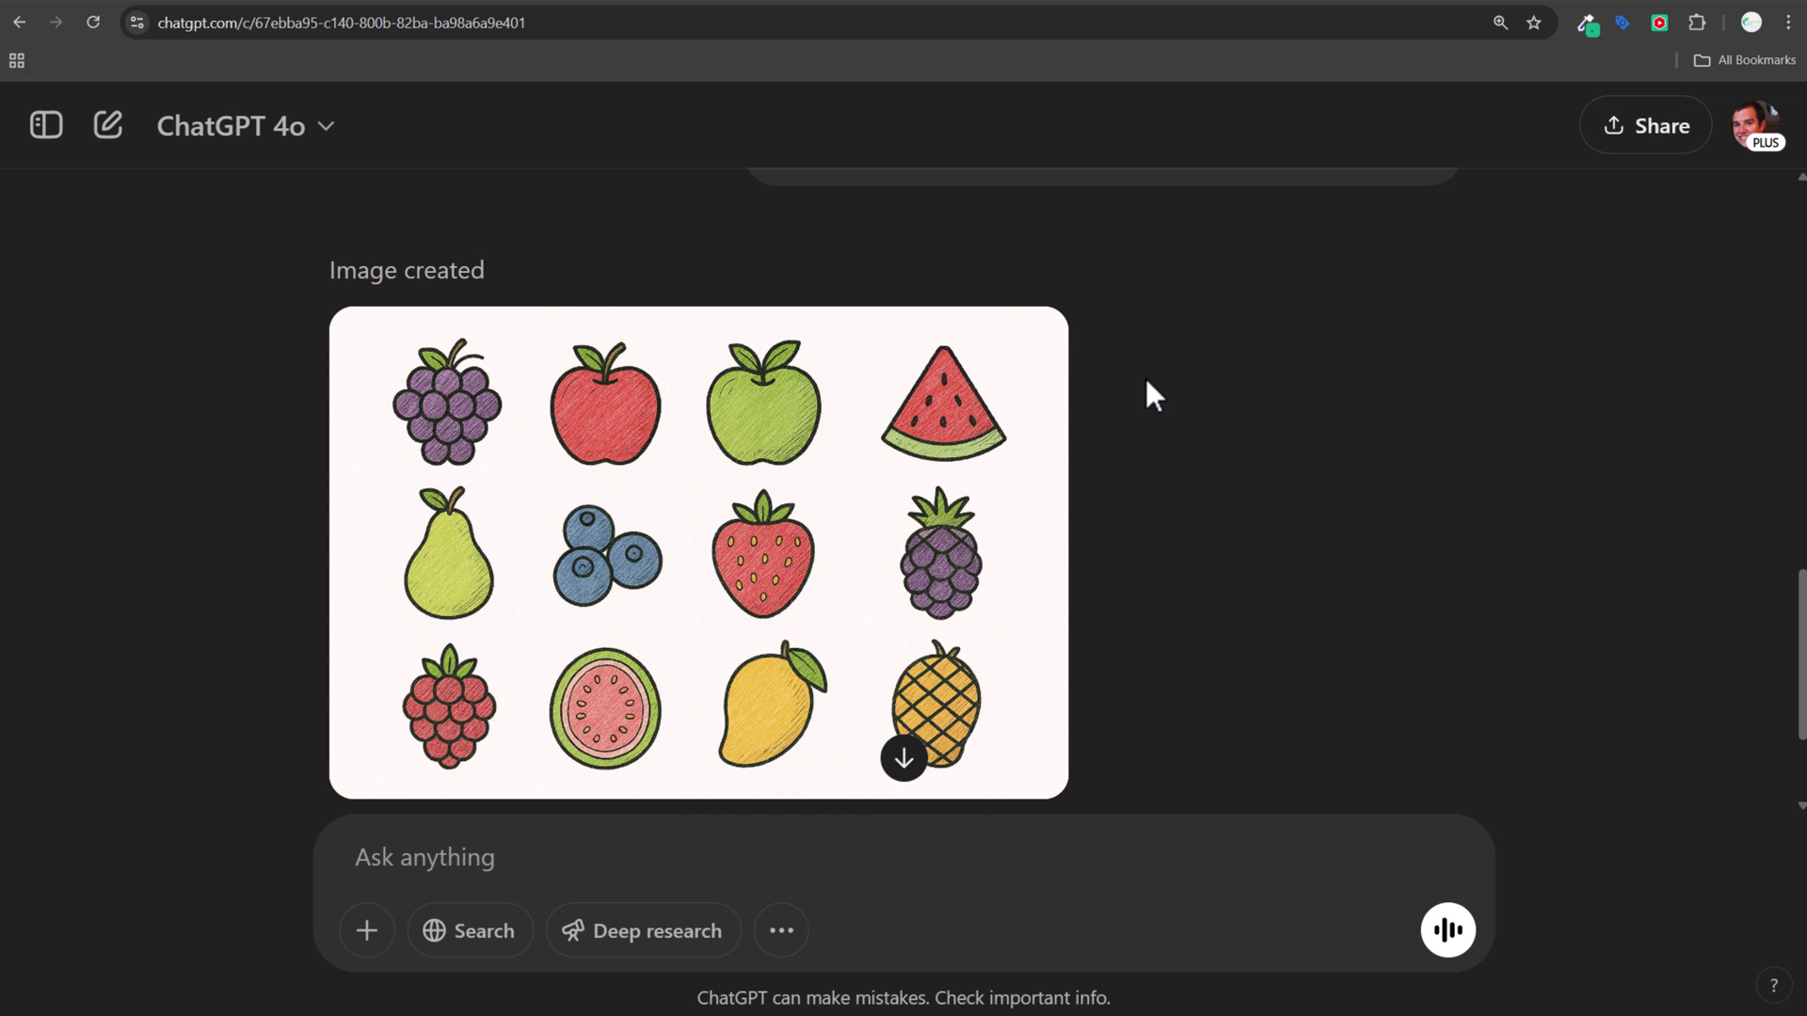
# Open the unsent ChatGPT chat with the marketing icon prompt and view its attached reference icons enlarged.
pyautogui.click(927, 8)
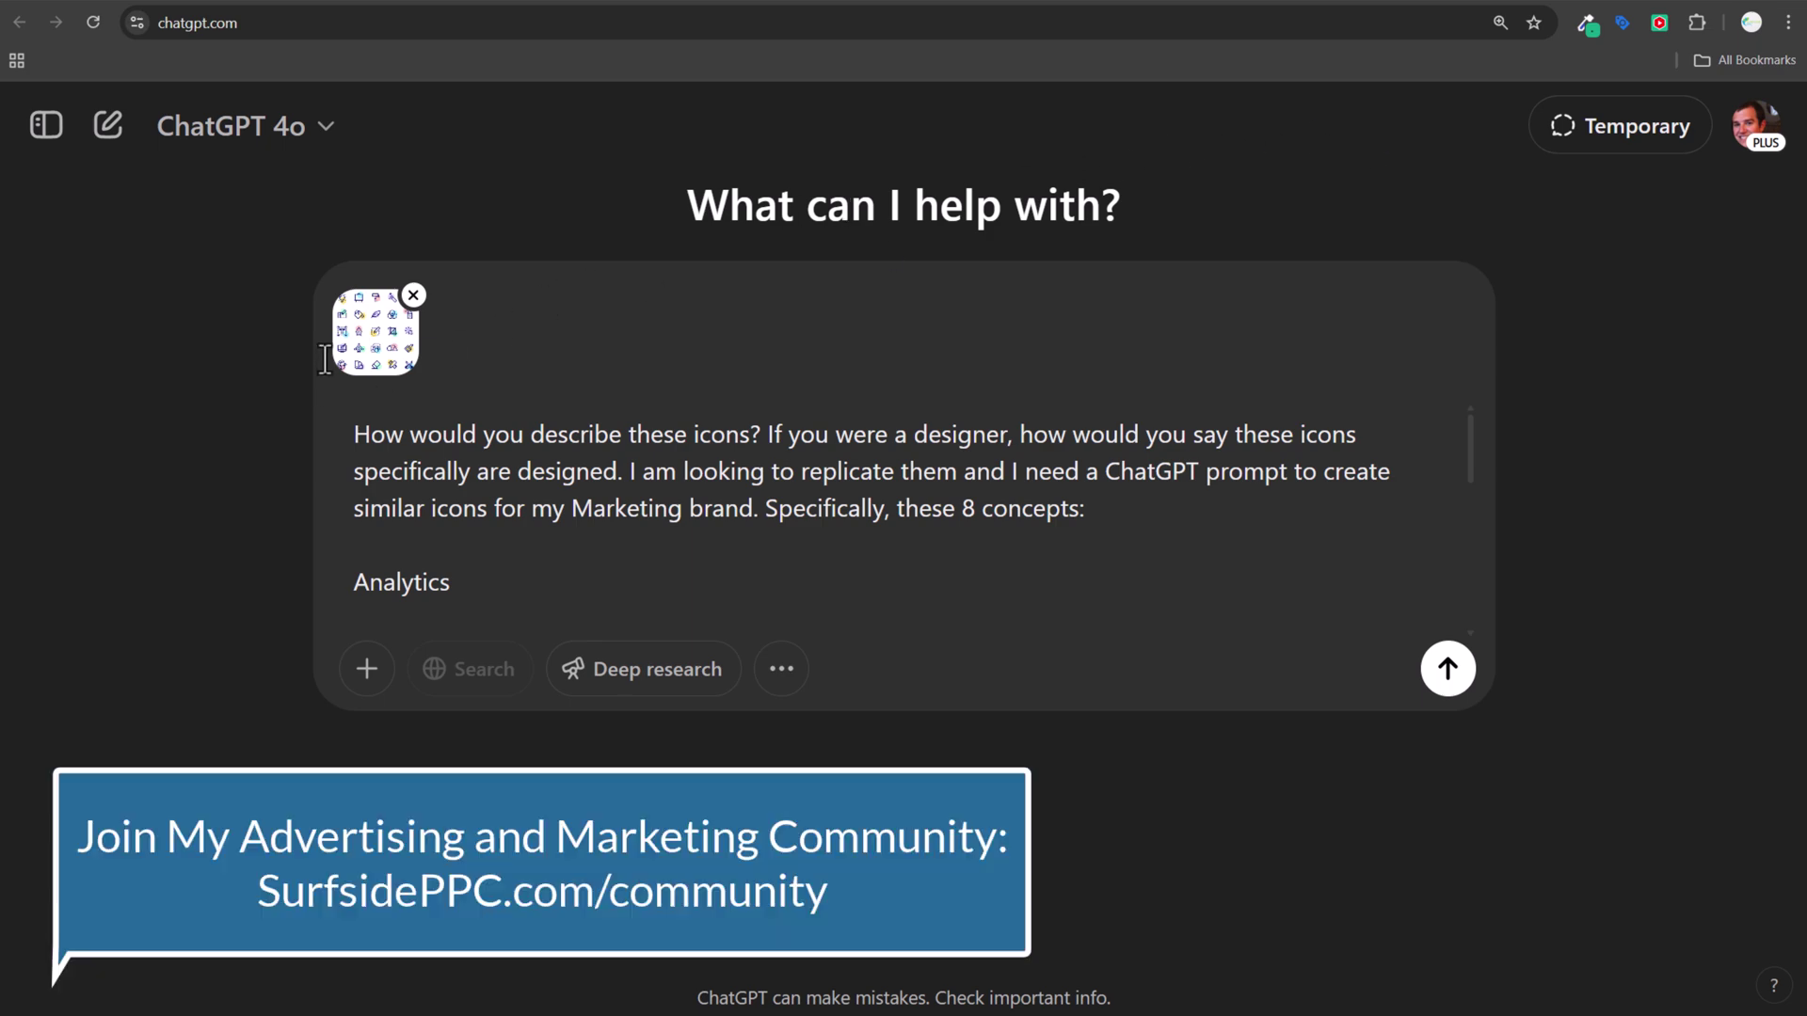
pyautogui.click(356, 353)
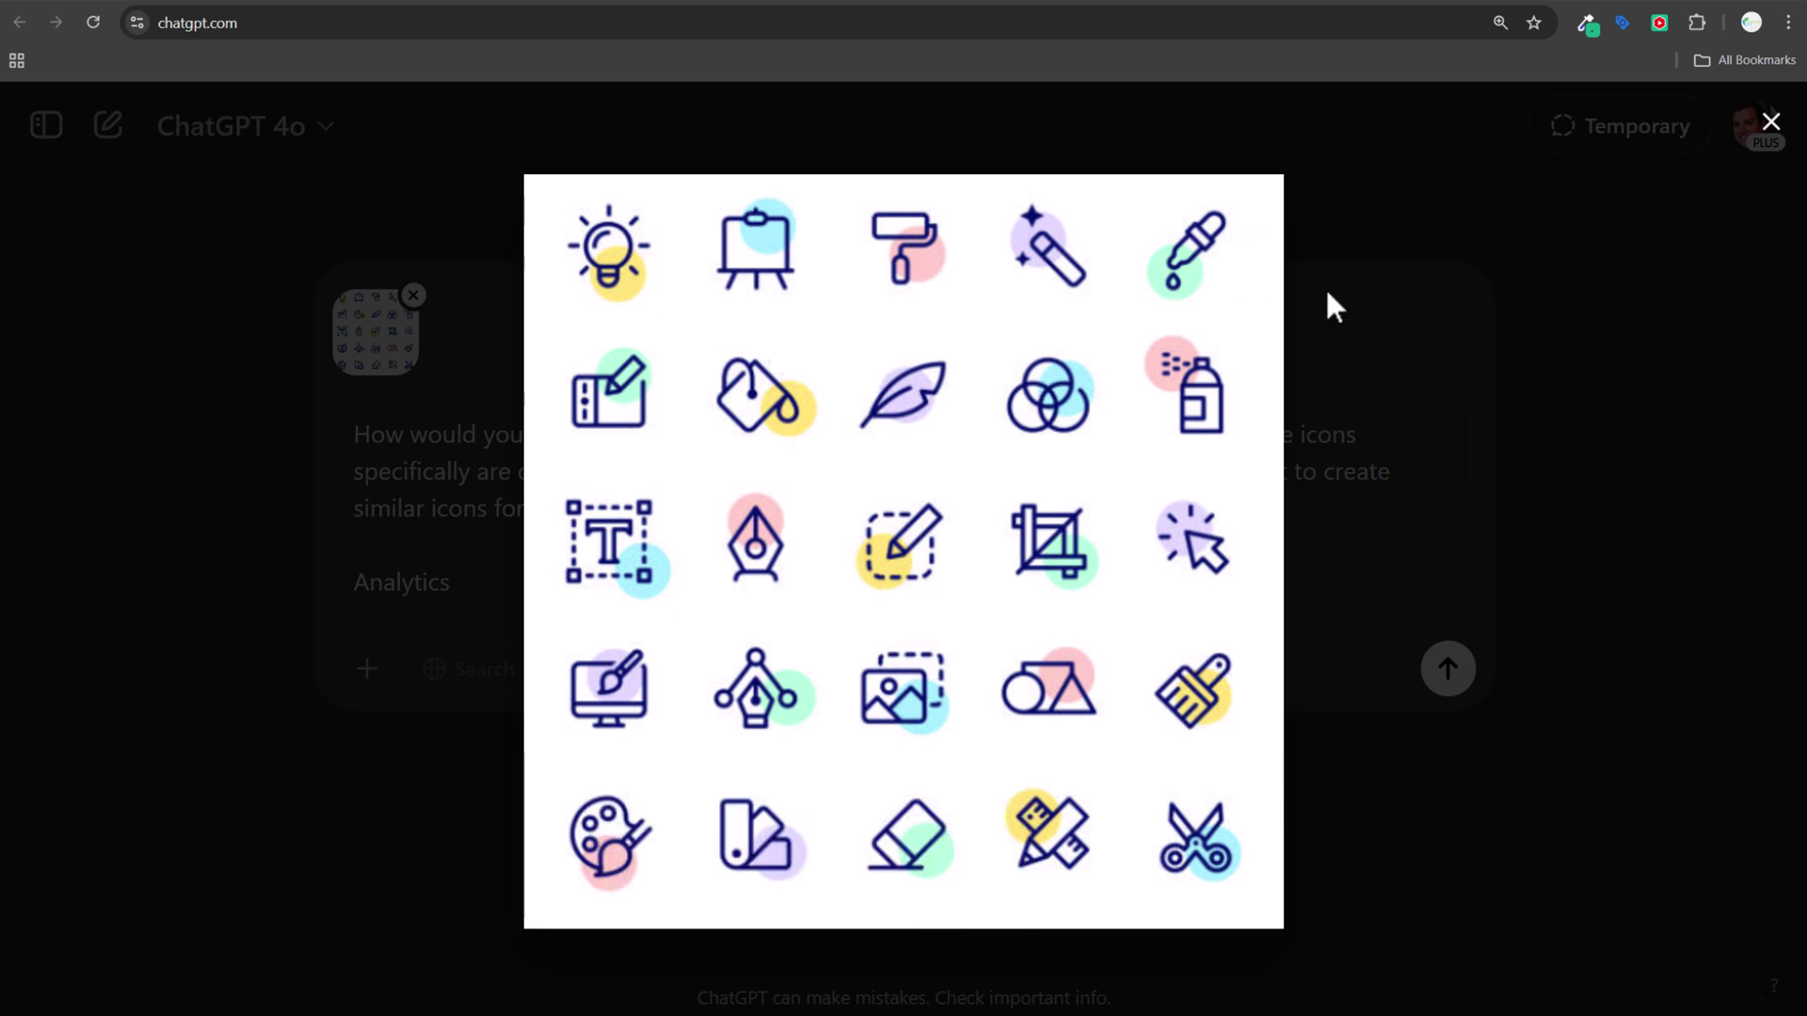
pyautogui.click(1769, 121)
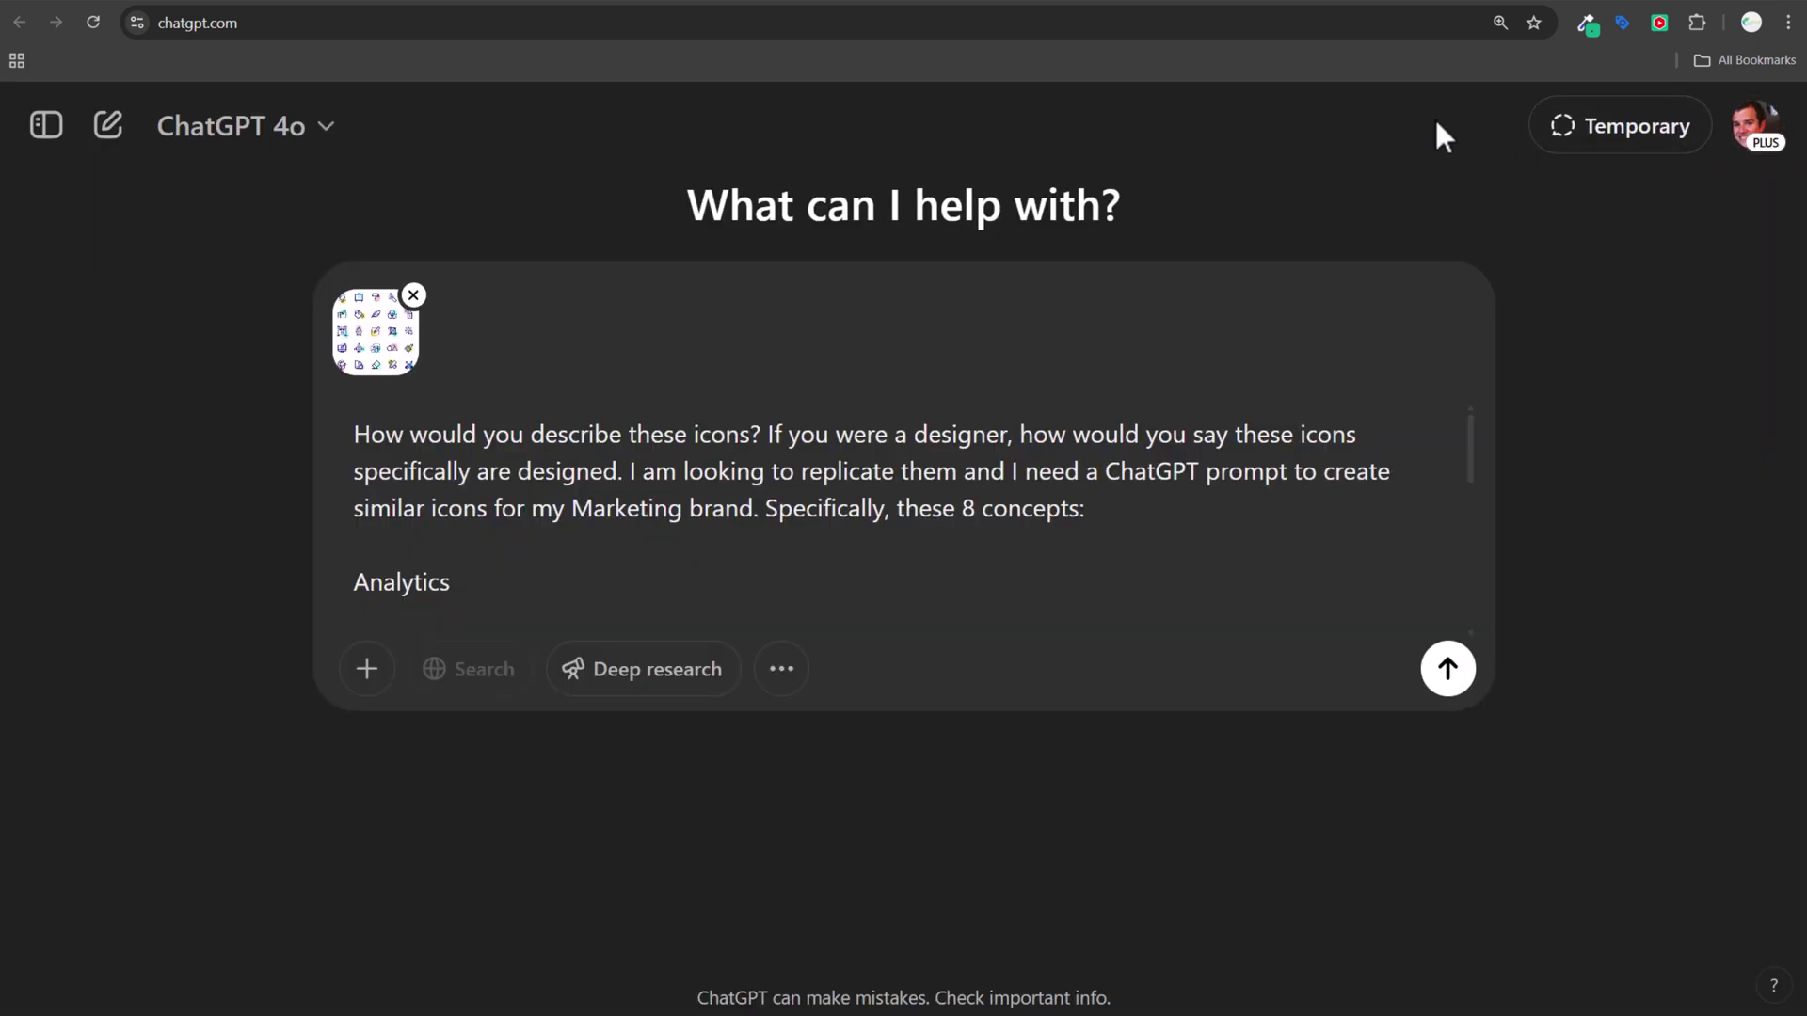
# Switch to the Claude chat and review the drafted icon-description prompt and its attached reference screenshot.
pyautogui.click(1006, 3)
pyautogui.click(948, 685)
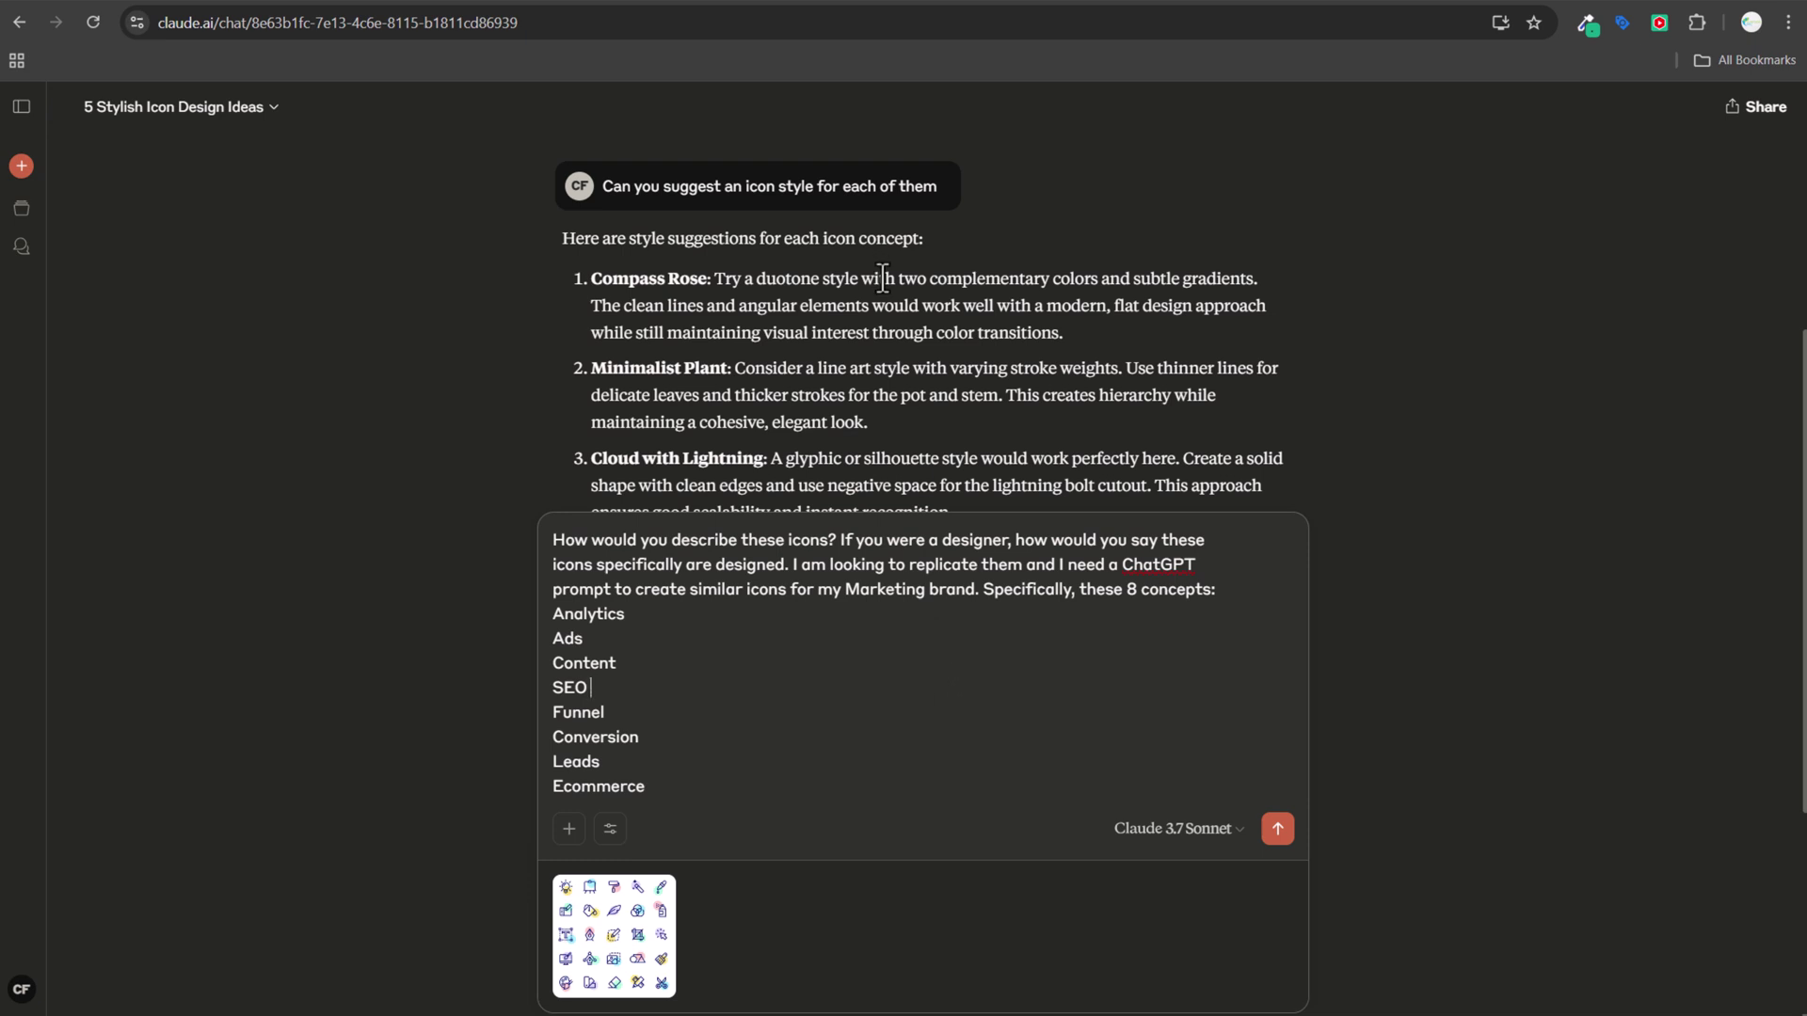
pyautogui.moveTo(554, 540); pyautogui.dragTo(848, 557)
pyautogui.click(966, 557)
pyautogui.click(650, 952)
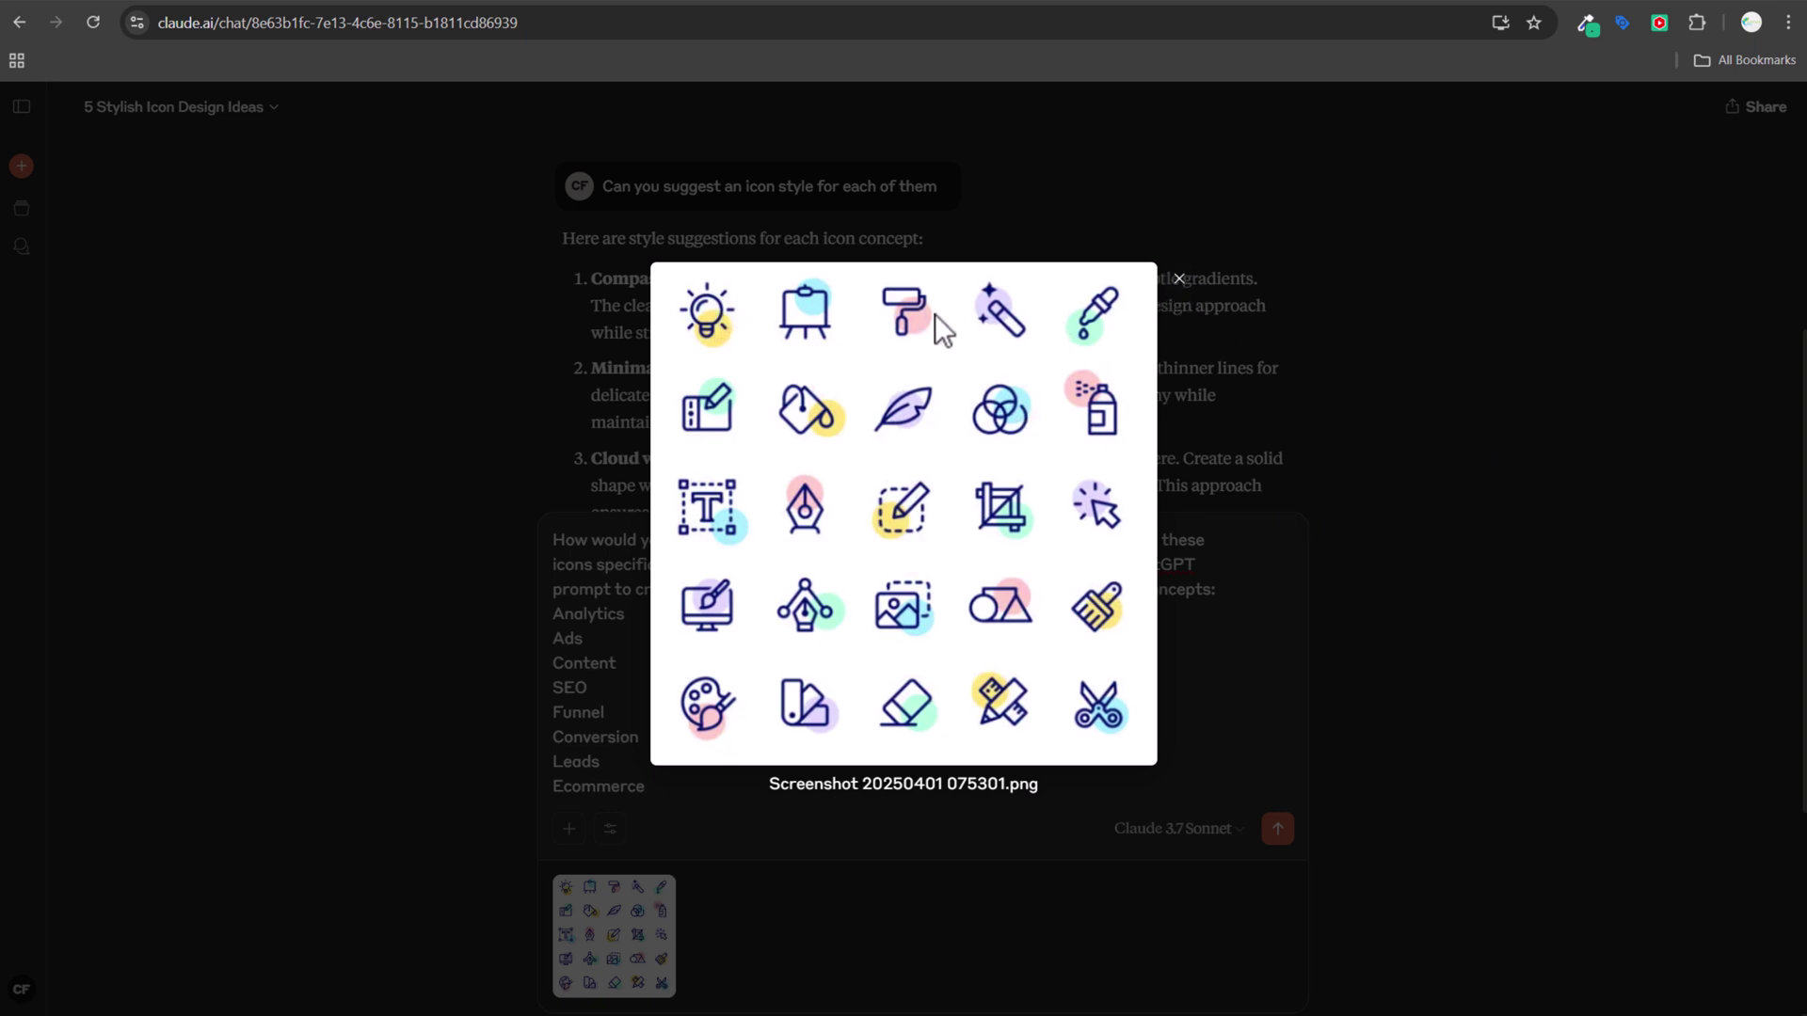
pyautogui.click(1179, 281)
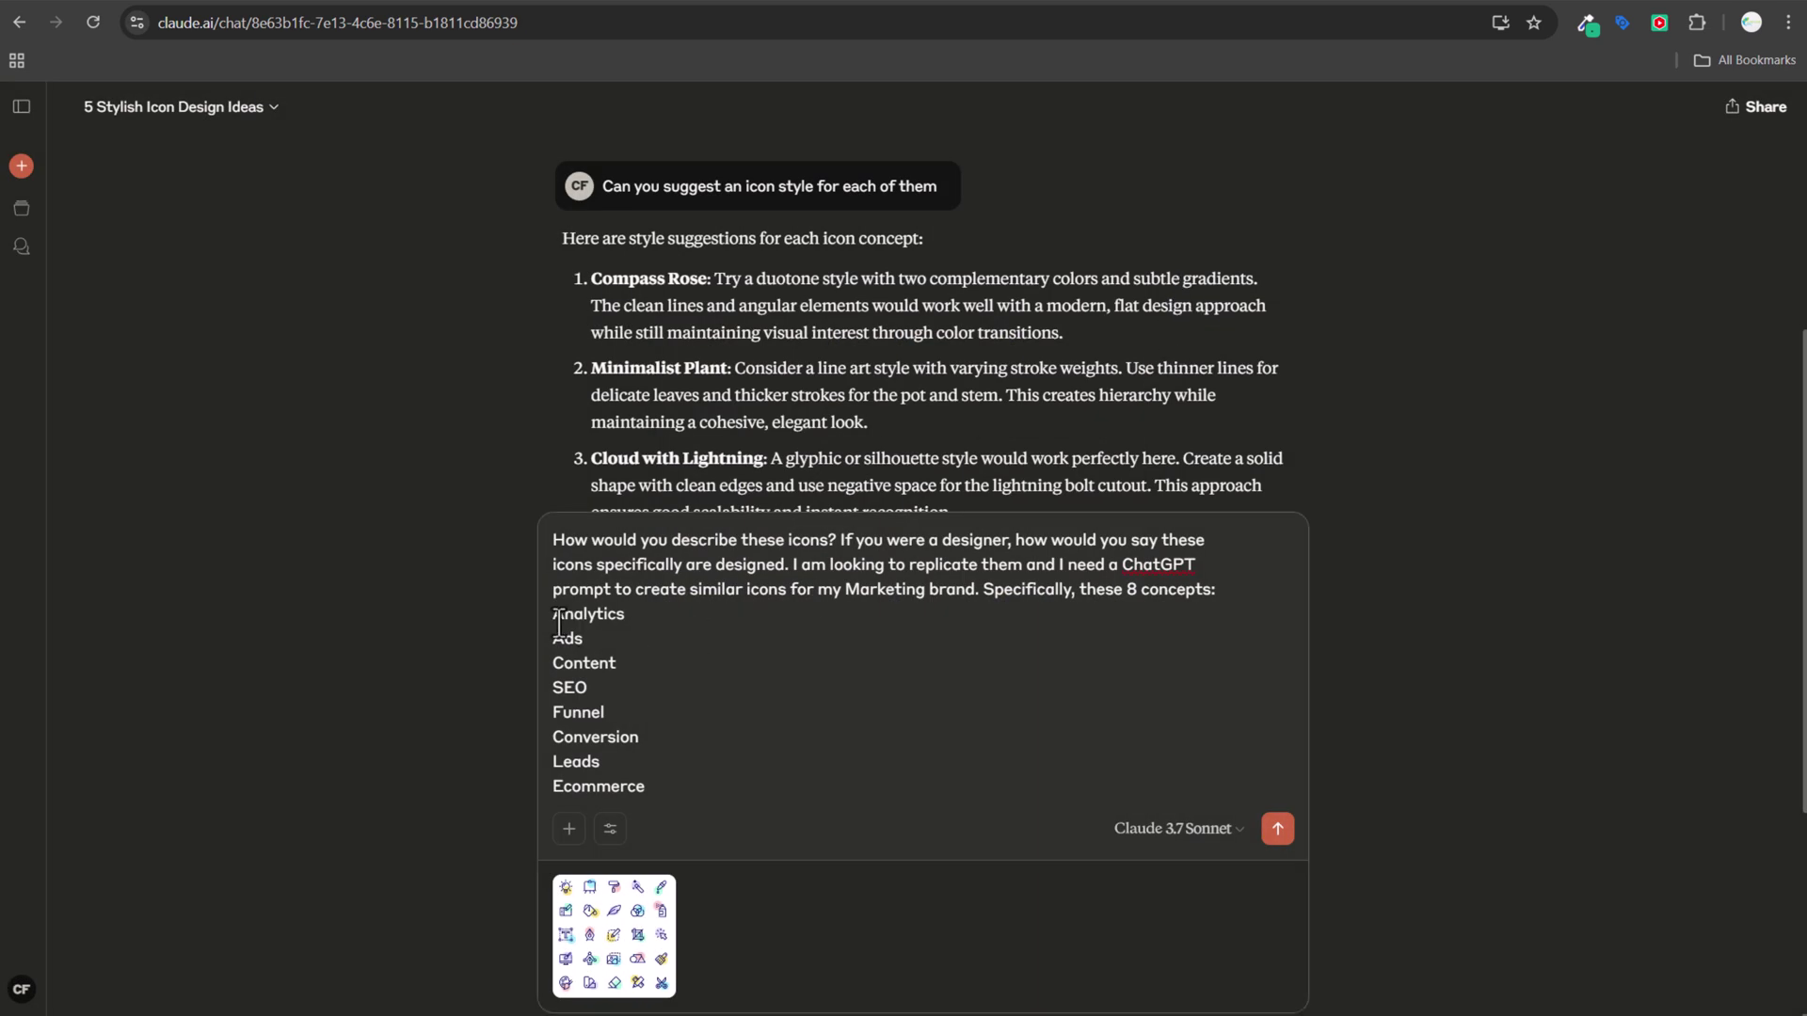
# Send Claude the request to describe the icons and write a ChatGPT prompt for the eight marketing concepts, Analytics through Ecommerce.
pyautogui.moveTo(573, 614); pyautogui.dragTo(714, 794)
pyautogui.click(724, 770)
pyautogui.press('Return')
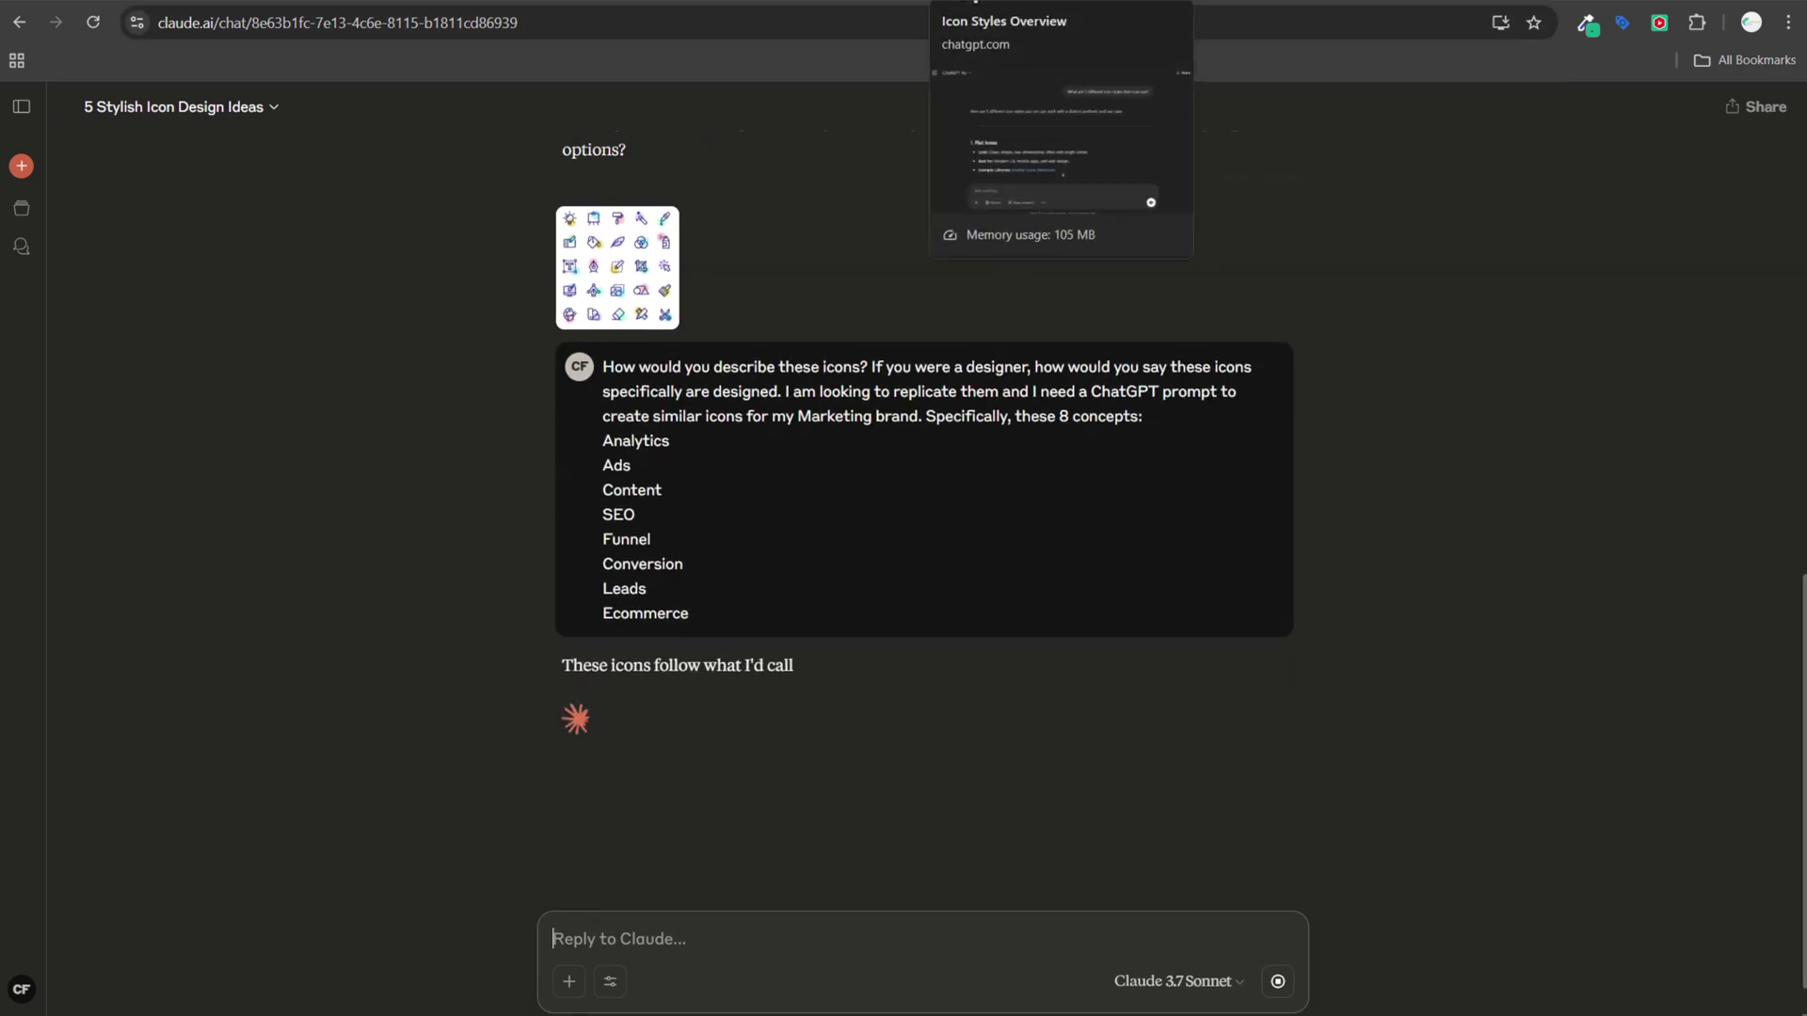
# Switch to the unsent ChatGPT chat and submit the same icon-description prompt with the reference image.
pyautogui.click(913, 4)
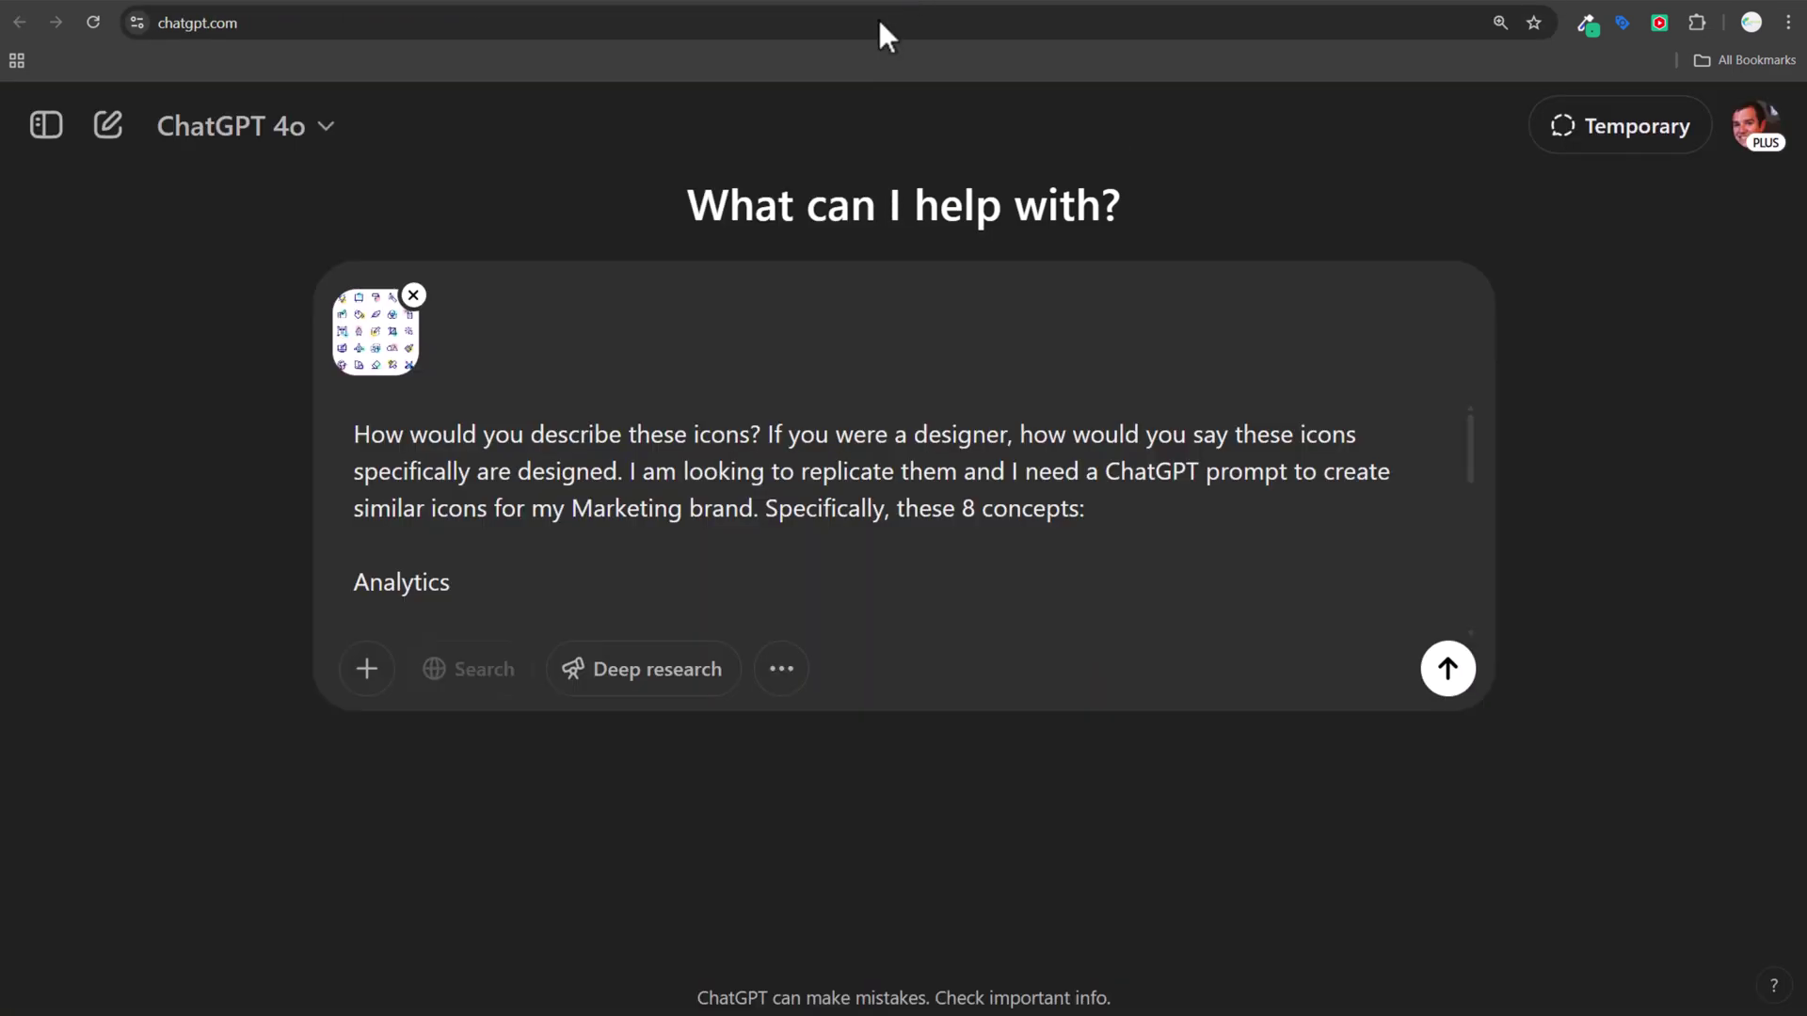
pyautogui.scroll(-5, 762, 428)
pyautogui.scroll(3, 888, 526)
pyautogui.scroll(2, 1163, 534)
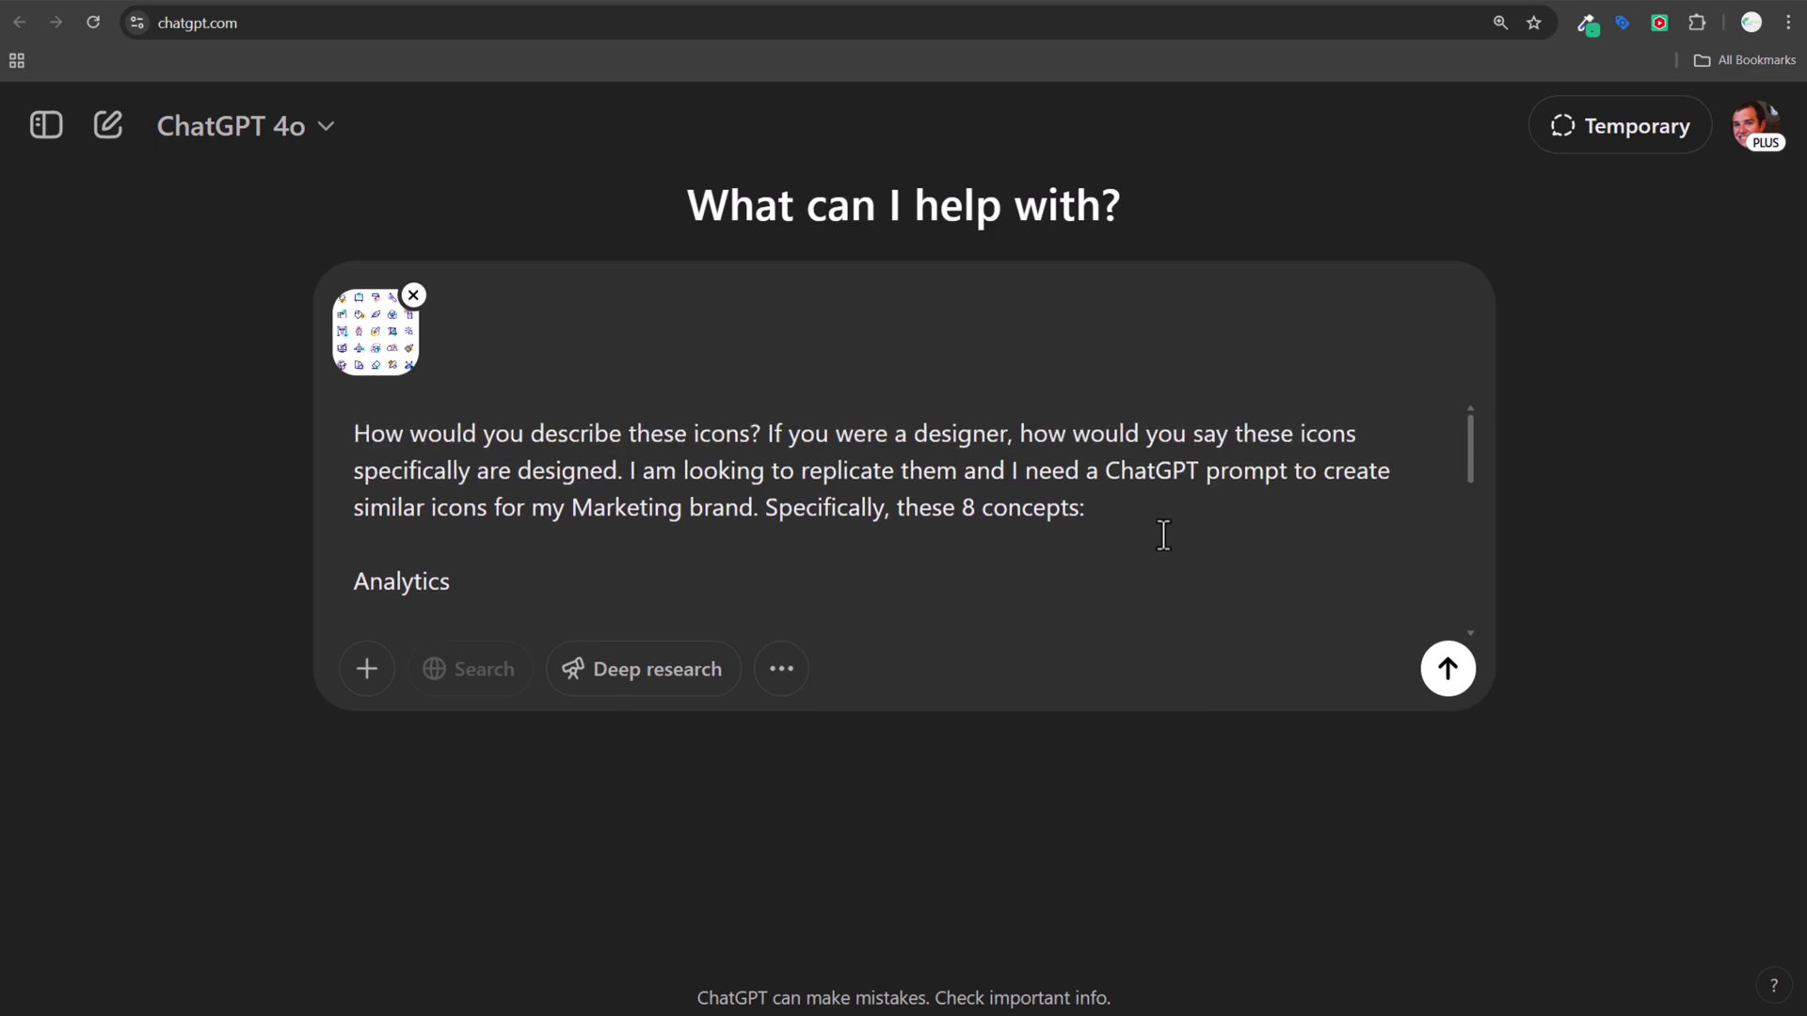
pyautogui.press('Return')
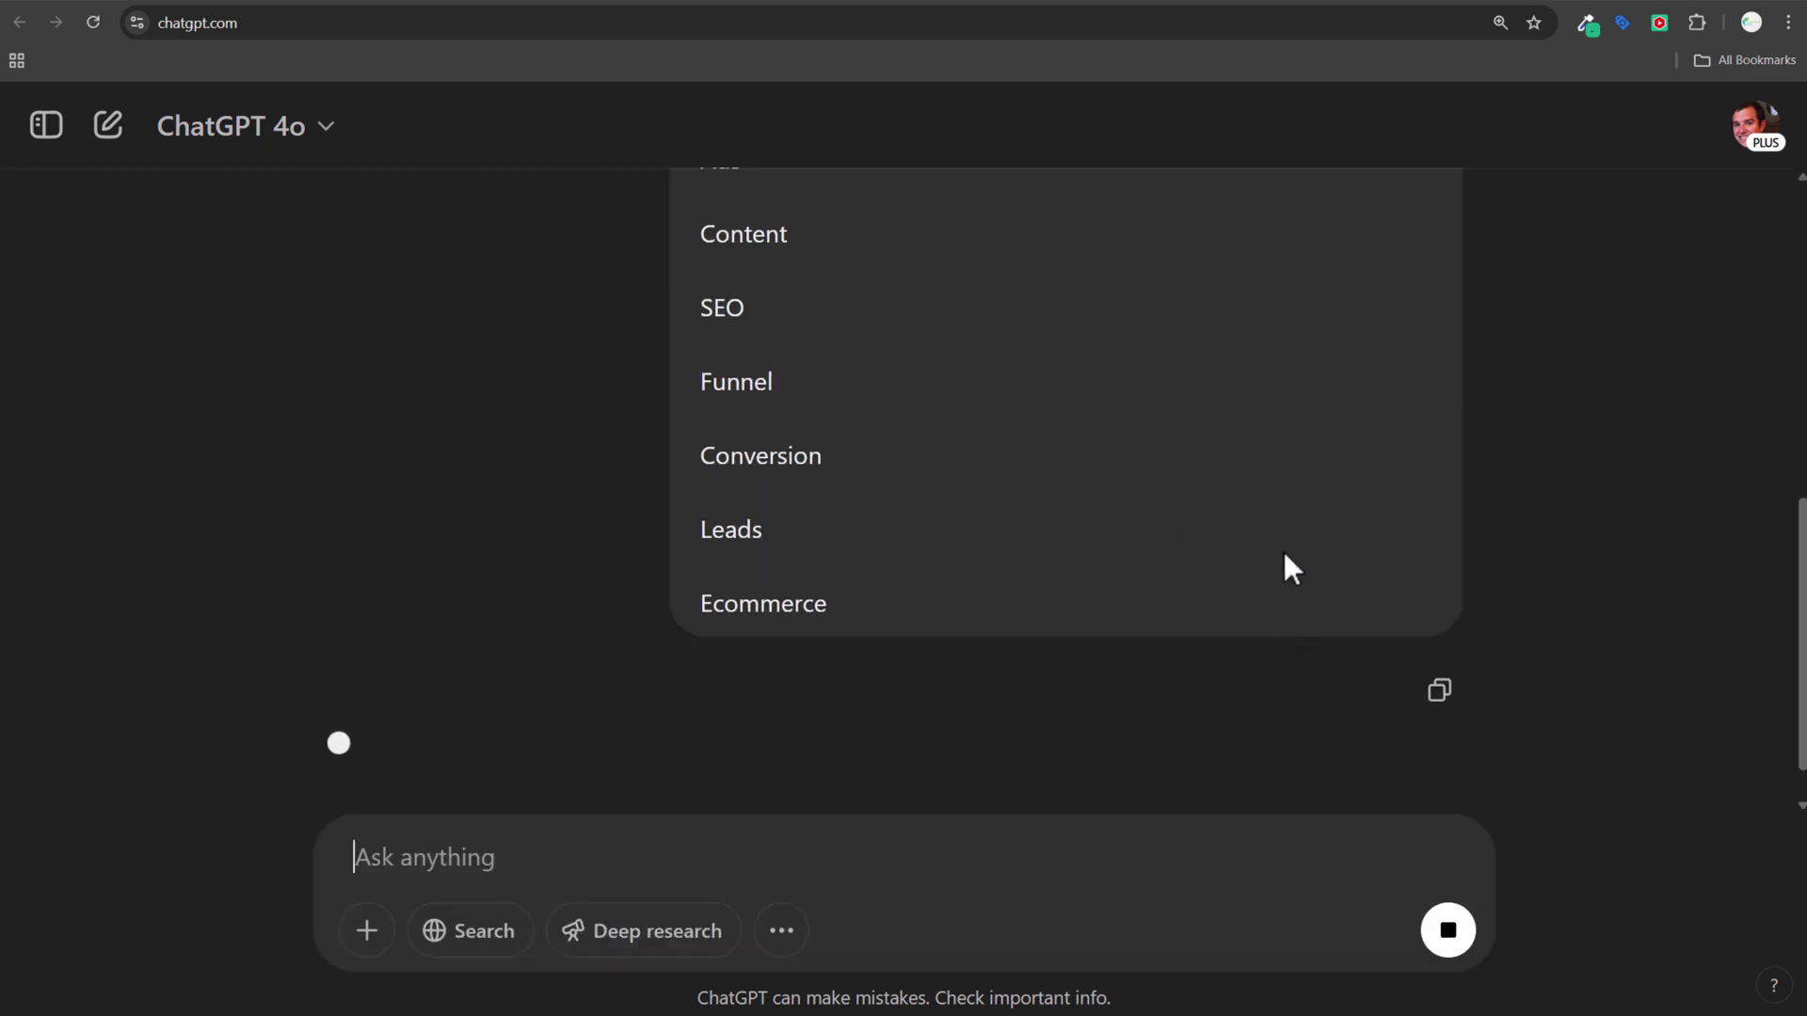
# Return to Claude and read its style characteristics and suggested prompt for the marketing icons.
pyautogui.click(996, 3)
pyautogui.scroll(-3, 1206, 512)
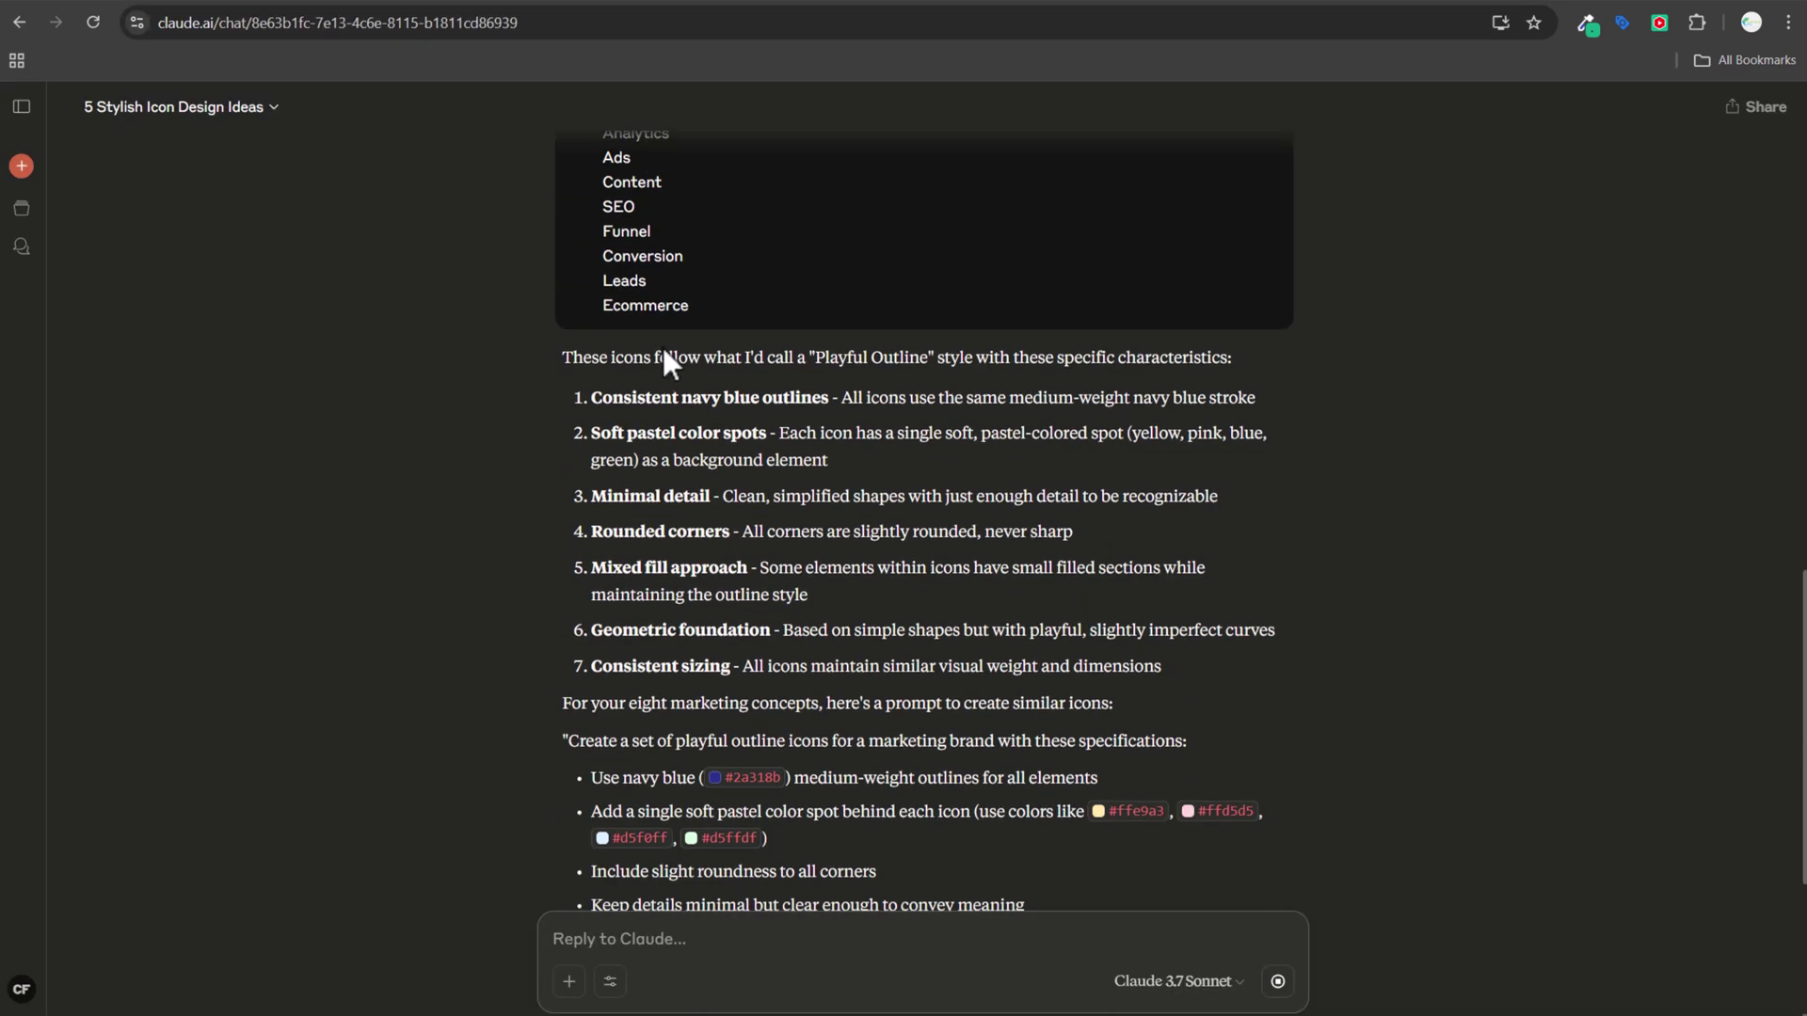
pyautogui.moveTo(564, 357); pyautogui.dragTo(817, 357)
pyautogui.click(885, 357)
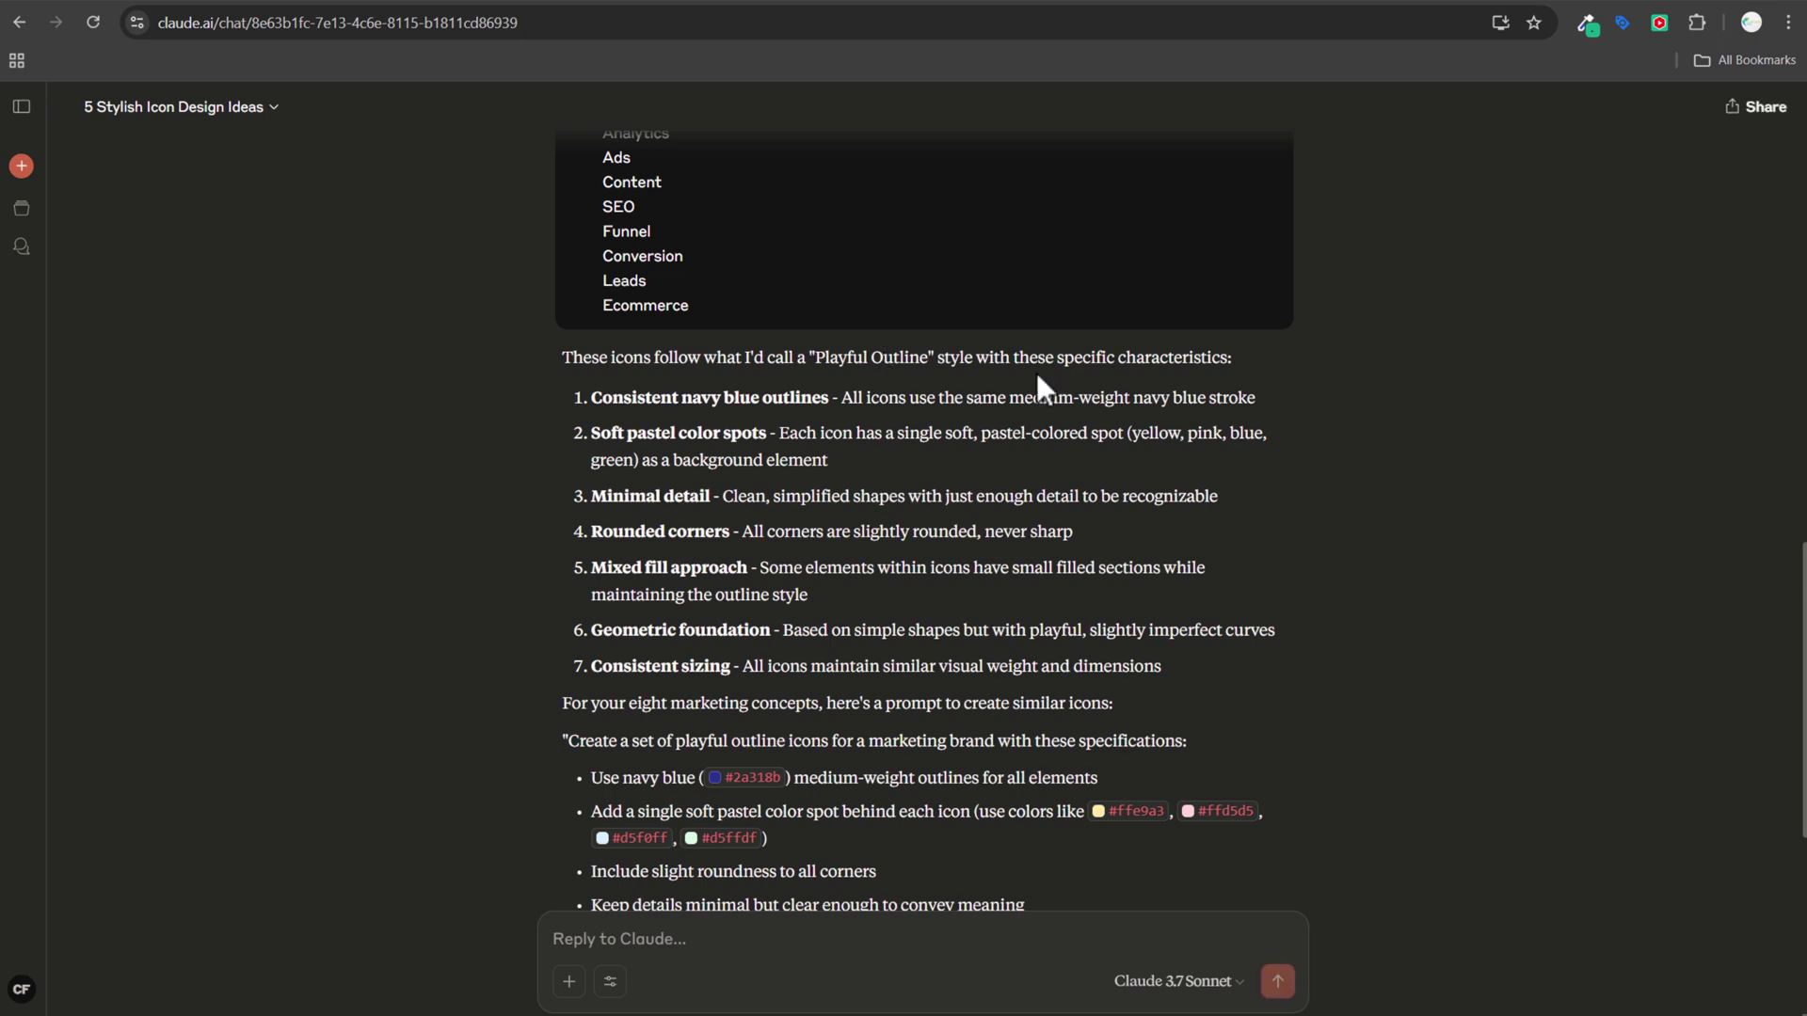
pyautogui.moveTo(639, 399); pyautogui.dragTo(723, 401)
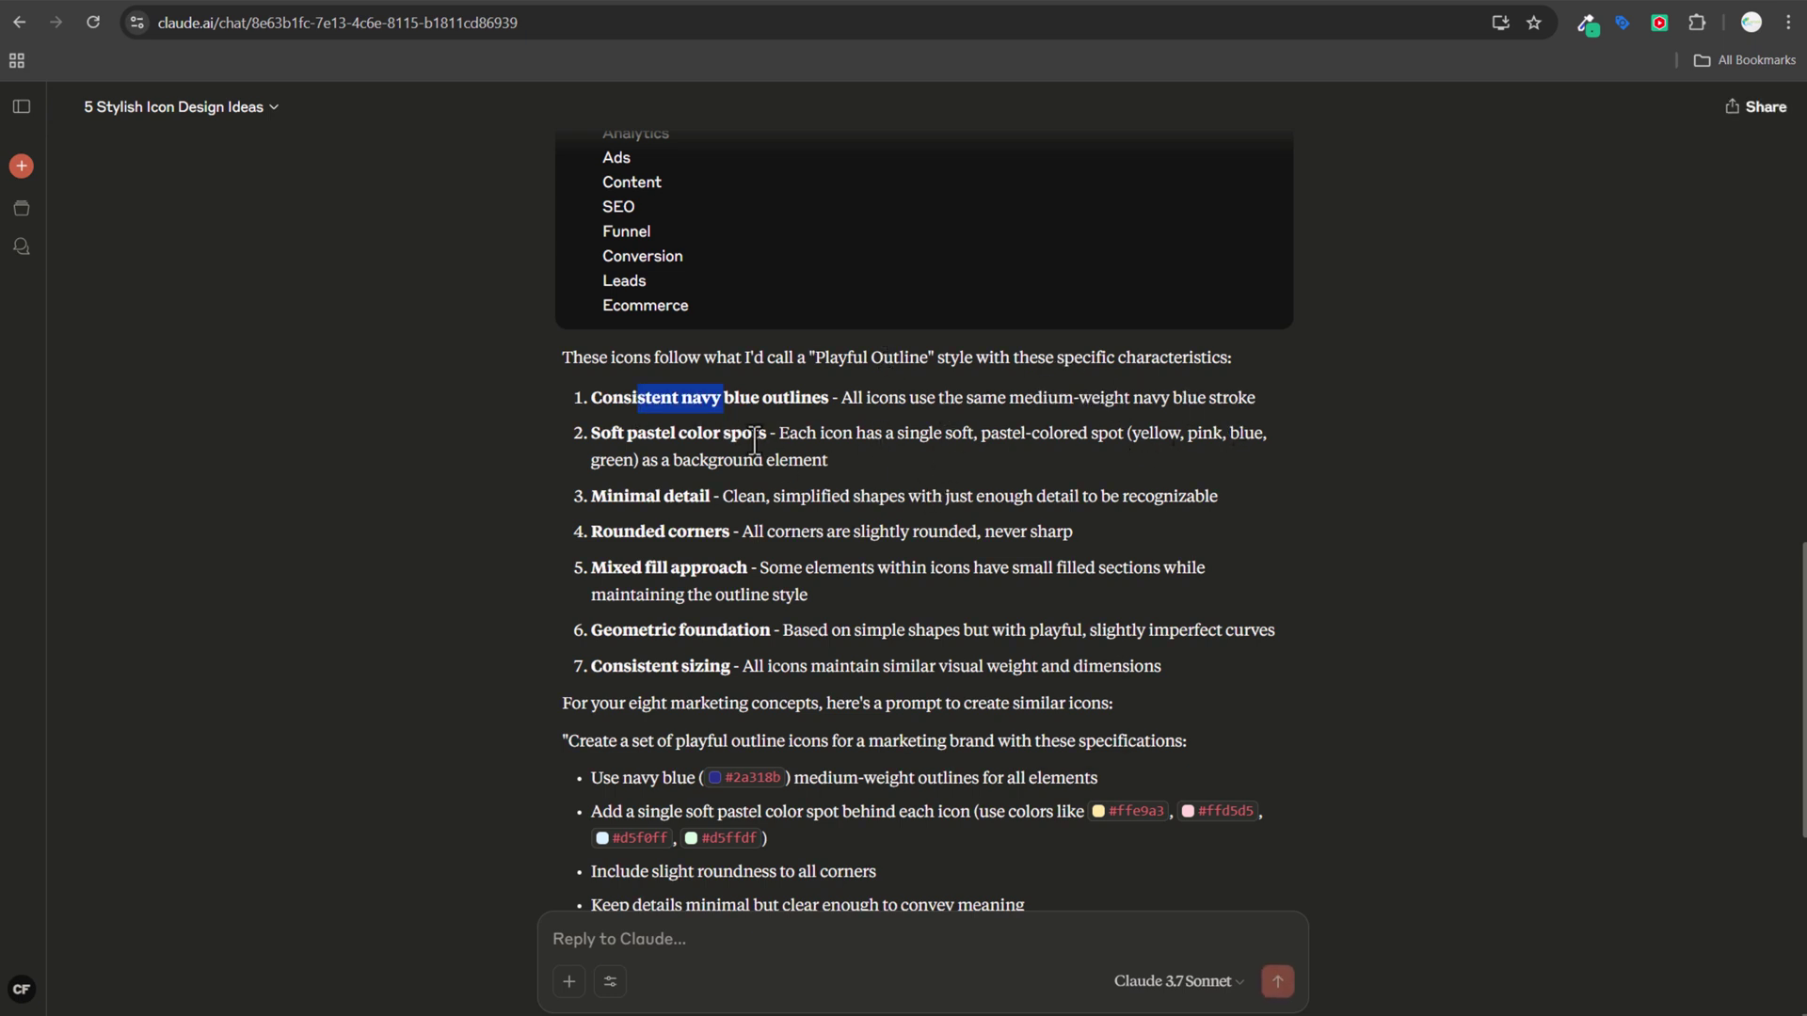
pyautogui.moveTo(730, 435); pyautogui.dragTo(854, 438)
pyautogui.click(908, 449)
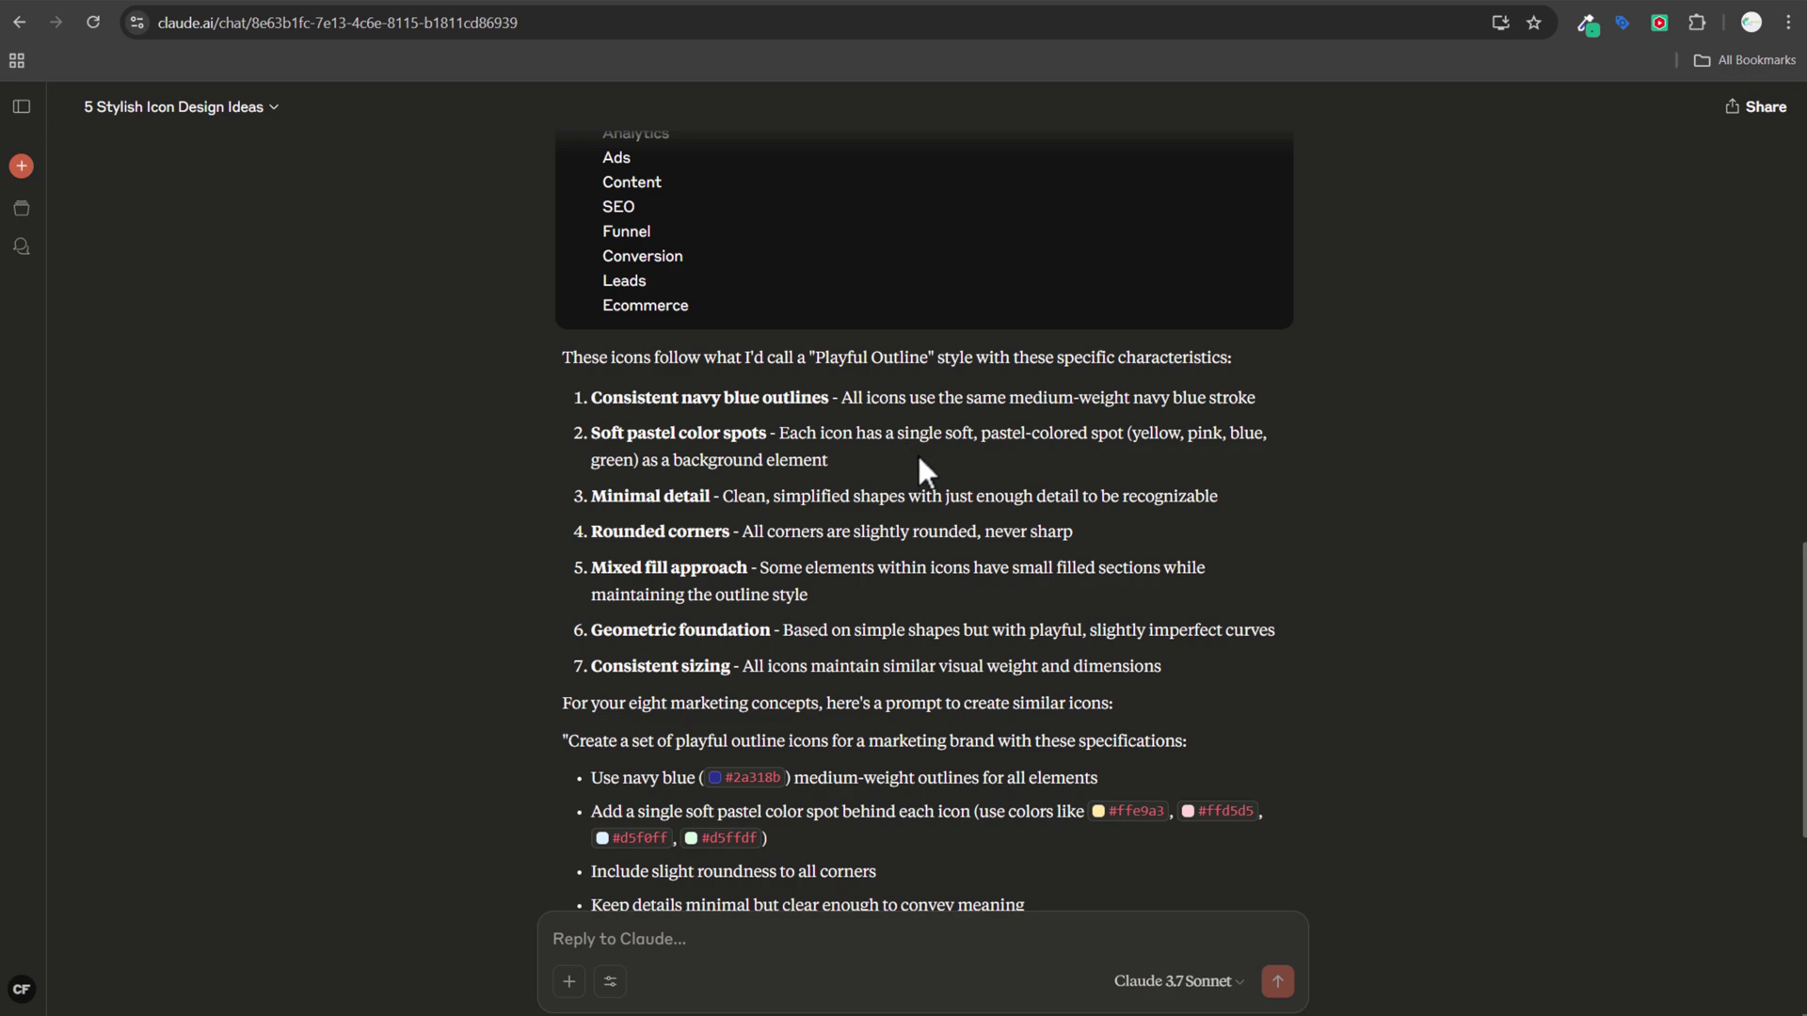
pyautogui.scroll(-1, 1197, 602)
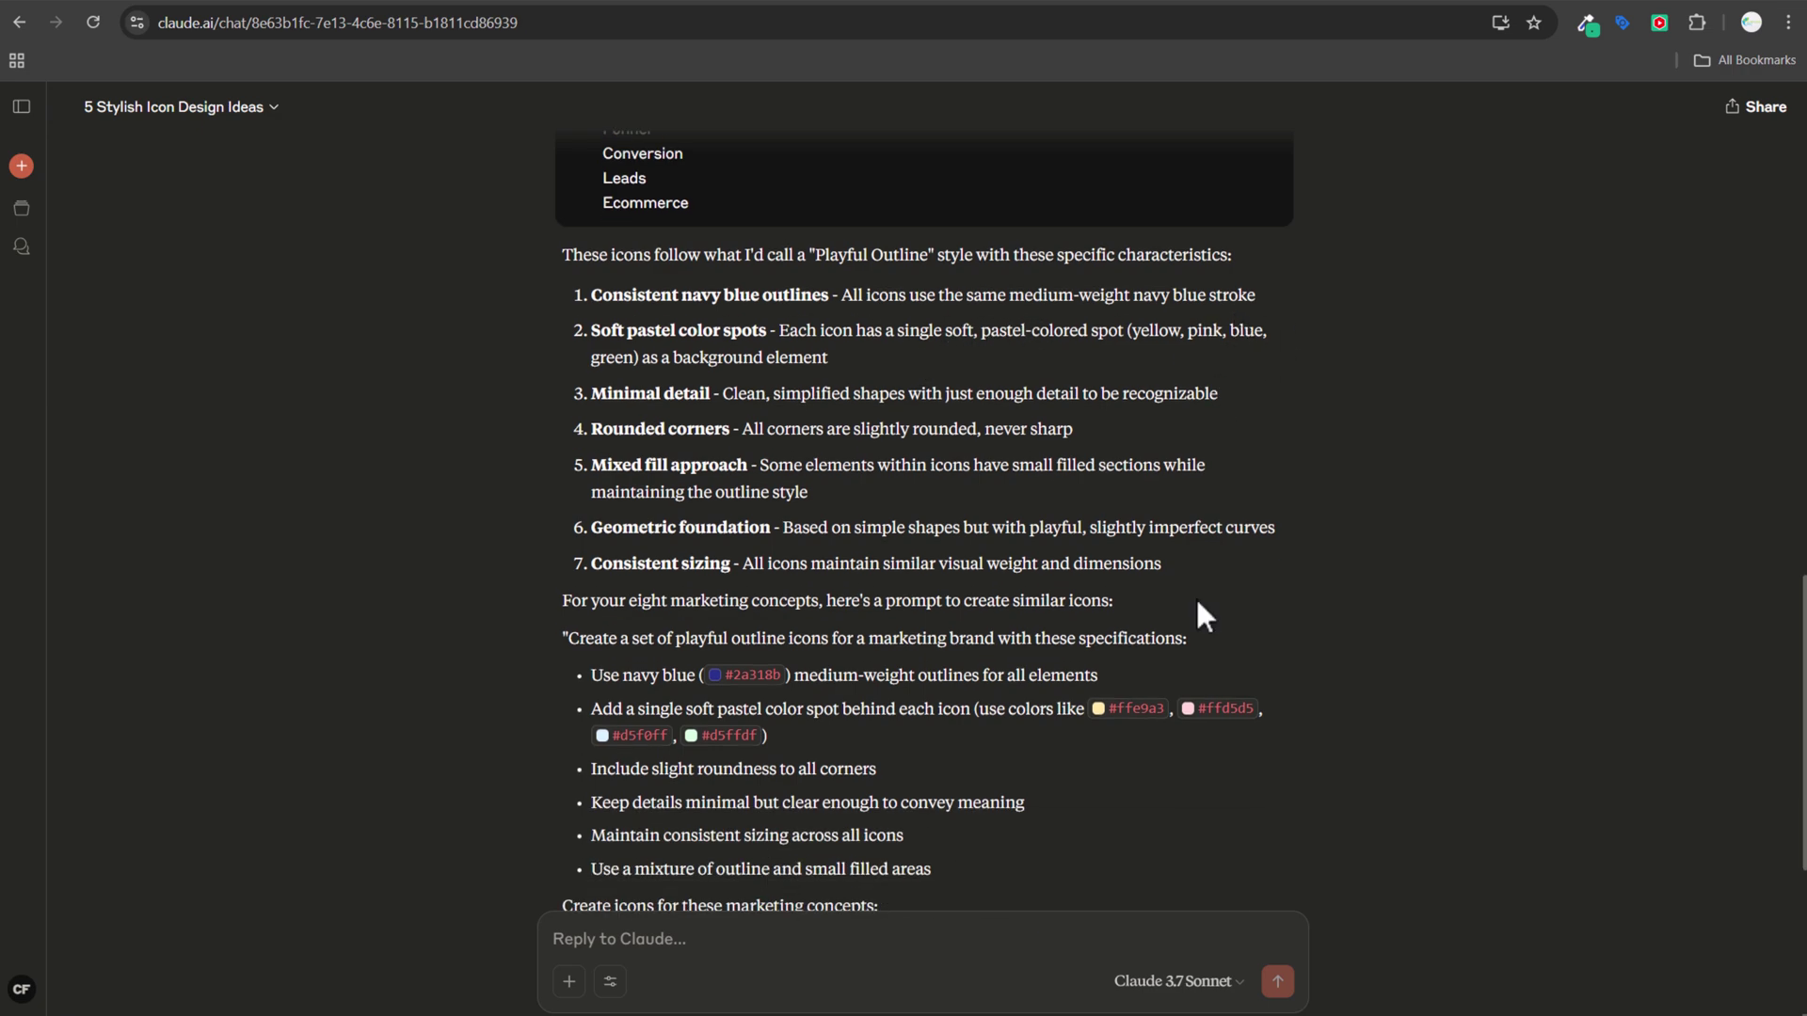
pyautogui.scroll(-3, 1363, 360)
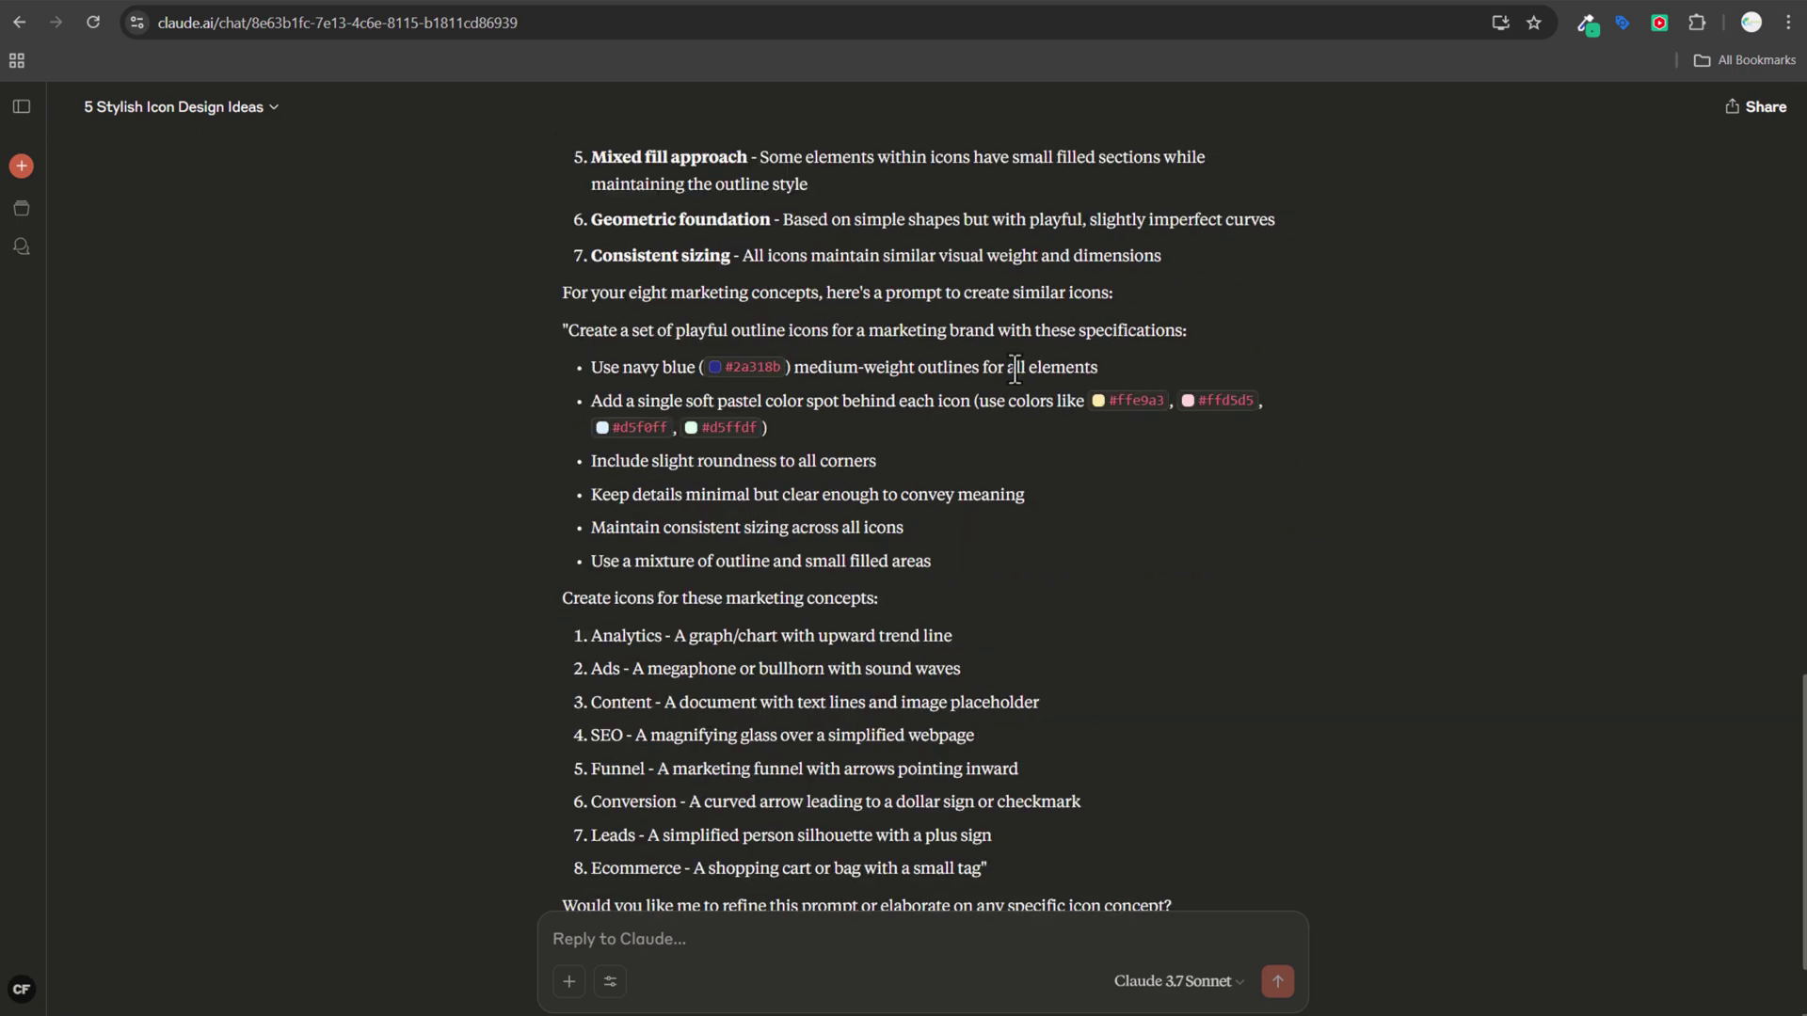
# Copy Claude's suggested icon prompt, from "Create a set of playful outline icons" through the Ecommerce concept.
pyautogui.moveTo(564, 337); pyautogui.dragTo(1082, 335)
pyautogui.click(1036, 333)
pyautogui.moveTo(572, 332); pyautogui.dragTo(962, 740)
pyautogui.scroll(-1, 867, 478)
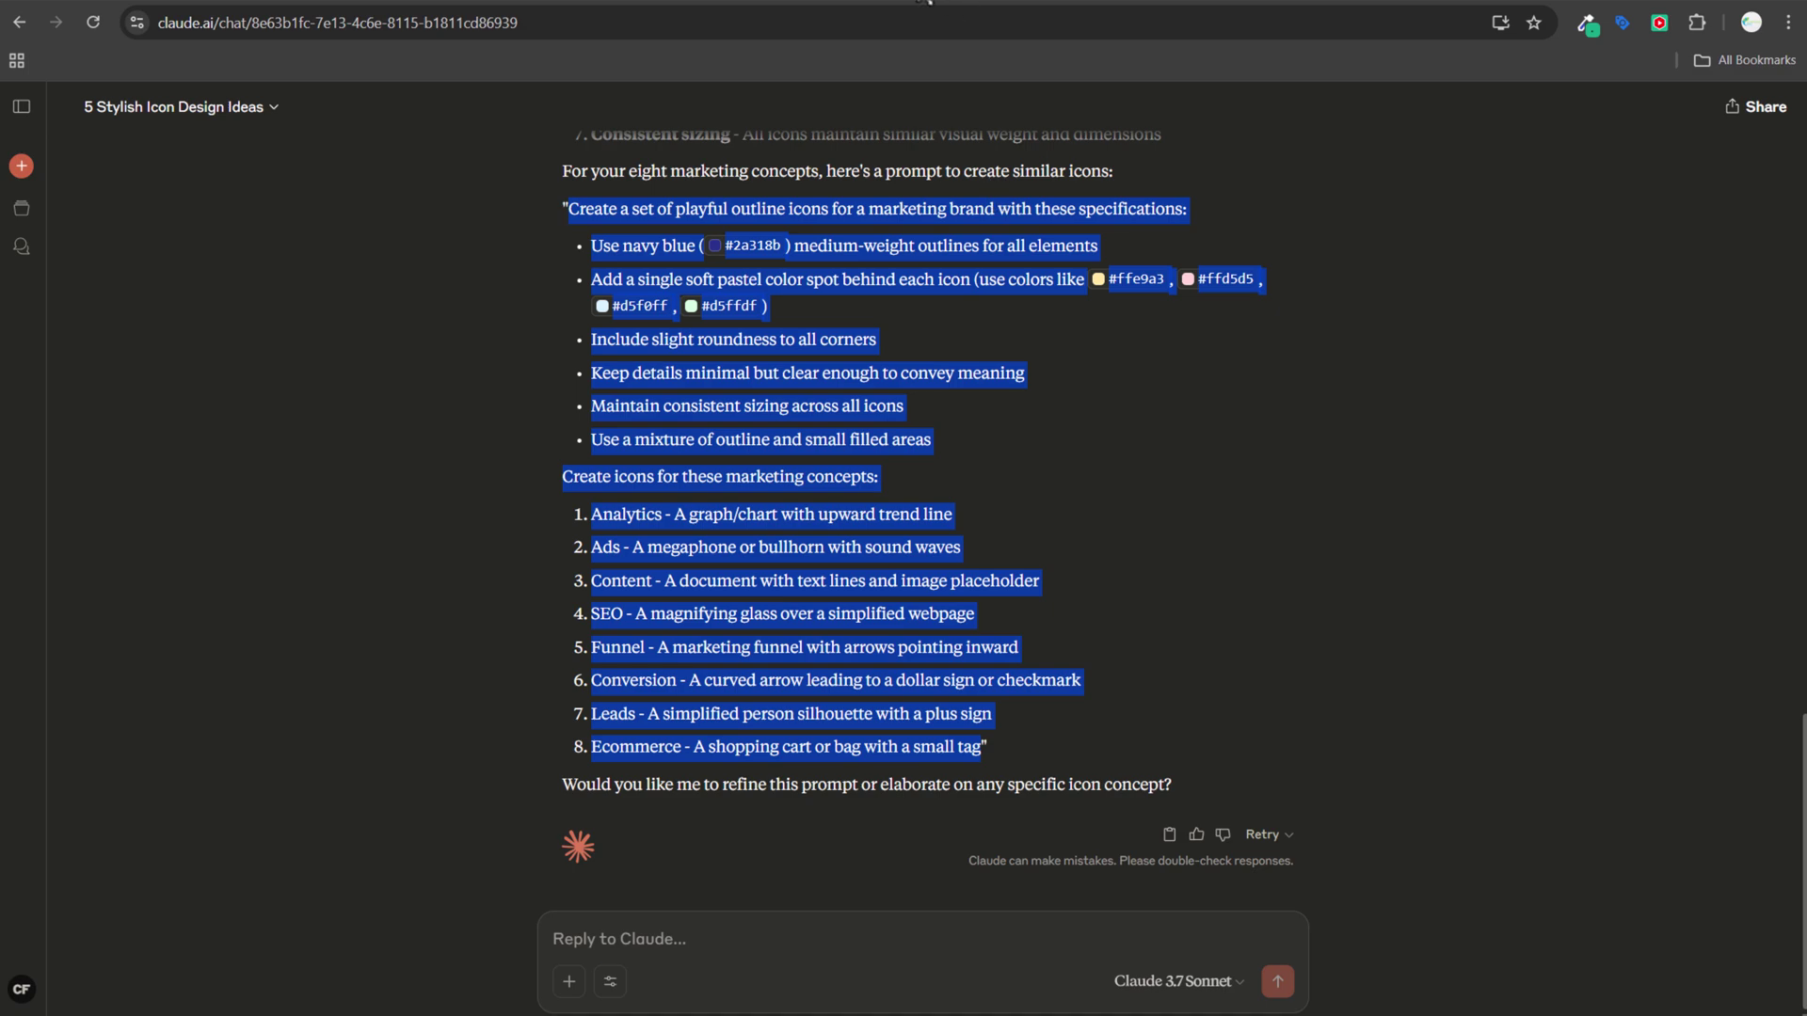
# Switch to the ChatGPT chat and review its icon style breakdown, suggested prompt and style specifications.
pyautogui.click(927, 1)
pyautogui.scroll(-3, 1025, 580)
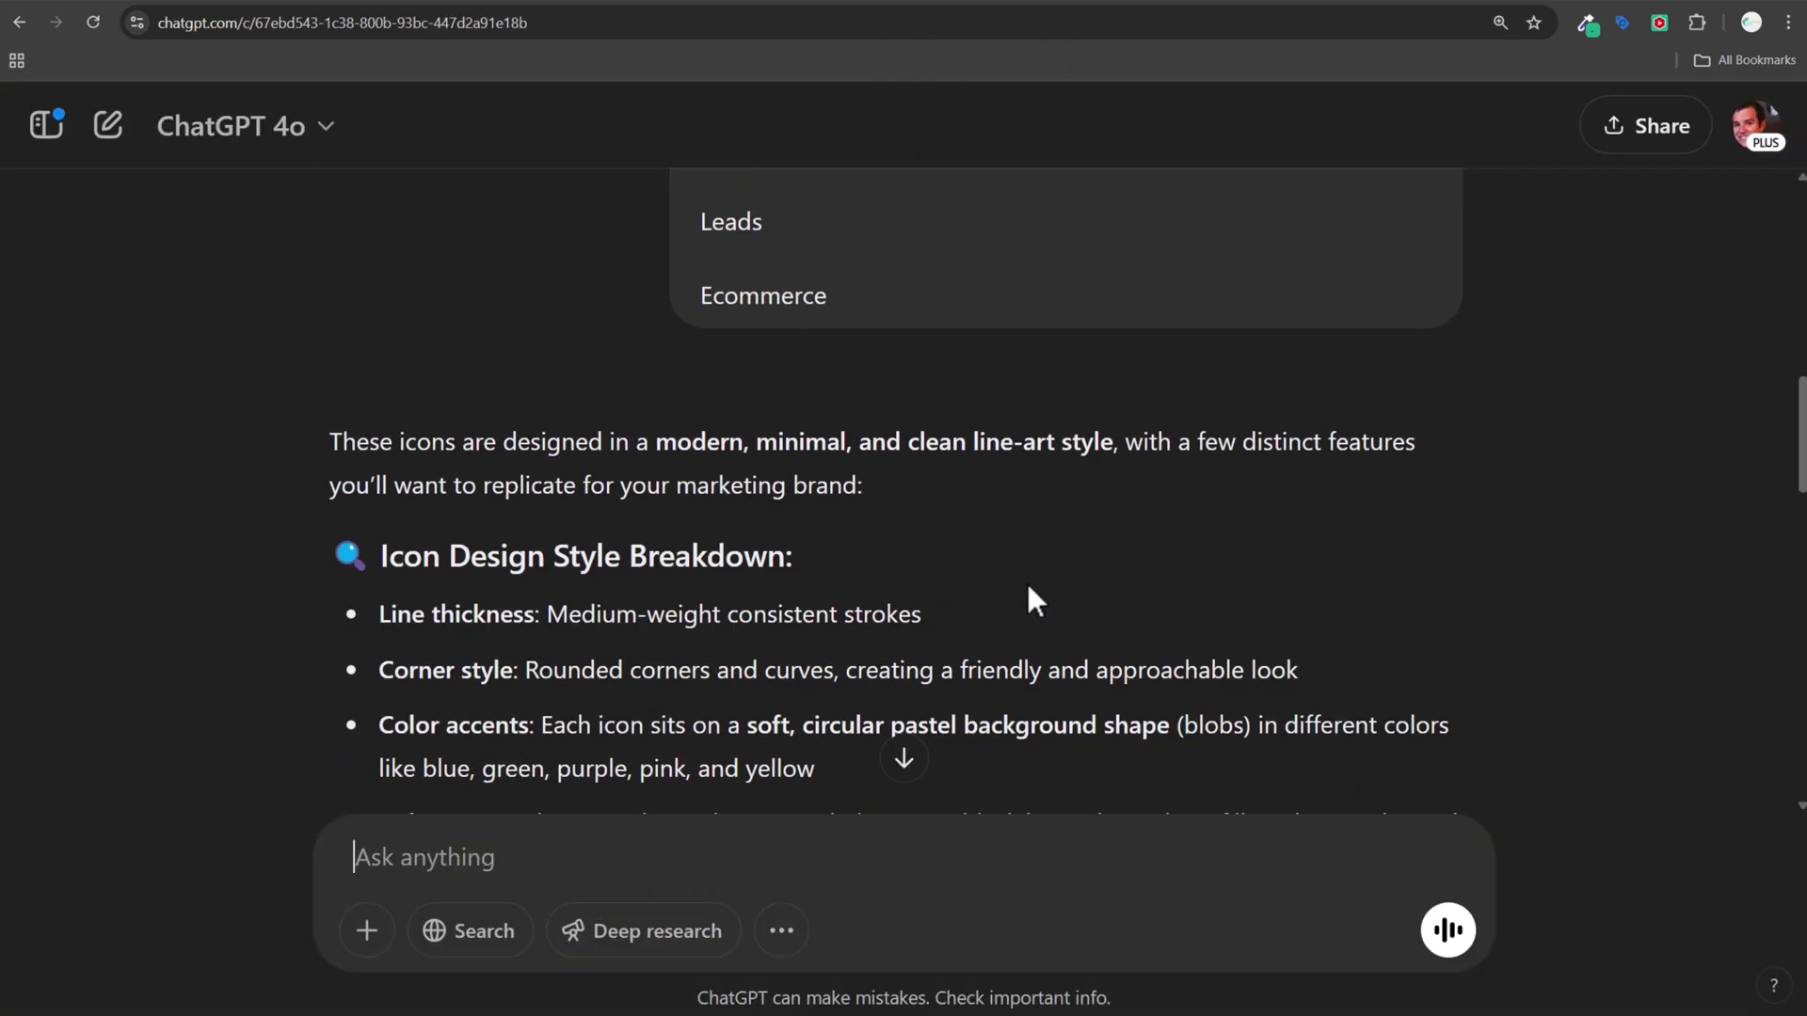
pyautogui.scroll(-3, 1015, 458)
pyautogui.scroll(-10, 1016, 458)
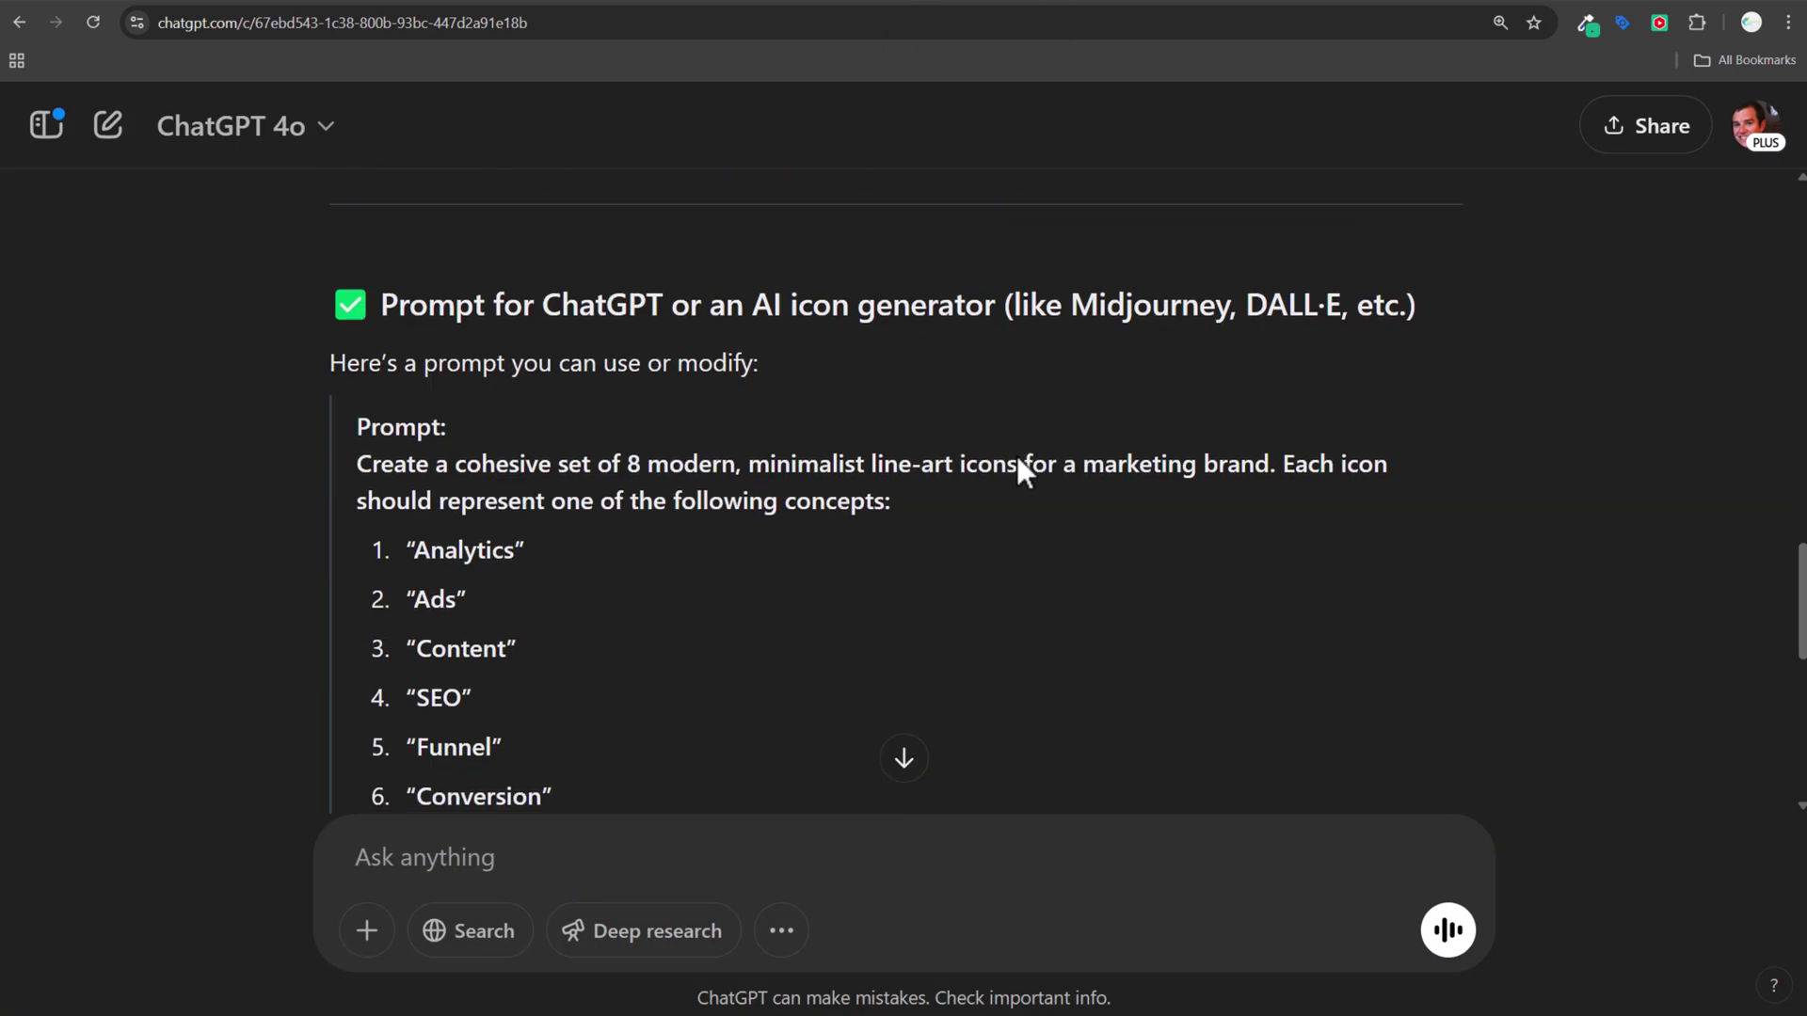
pyautogui.scroll(4, 1031, 437)
pyautogui.scroll(2, 1026, 429)
pyautogui.scroll(-10, 619, 778)
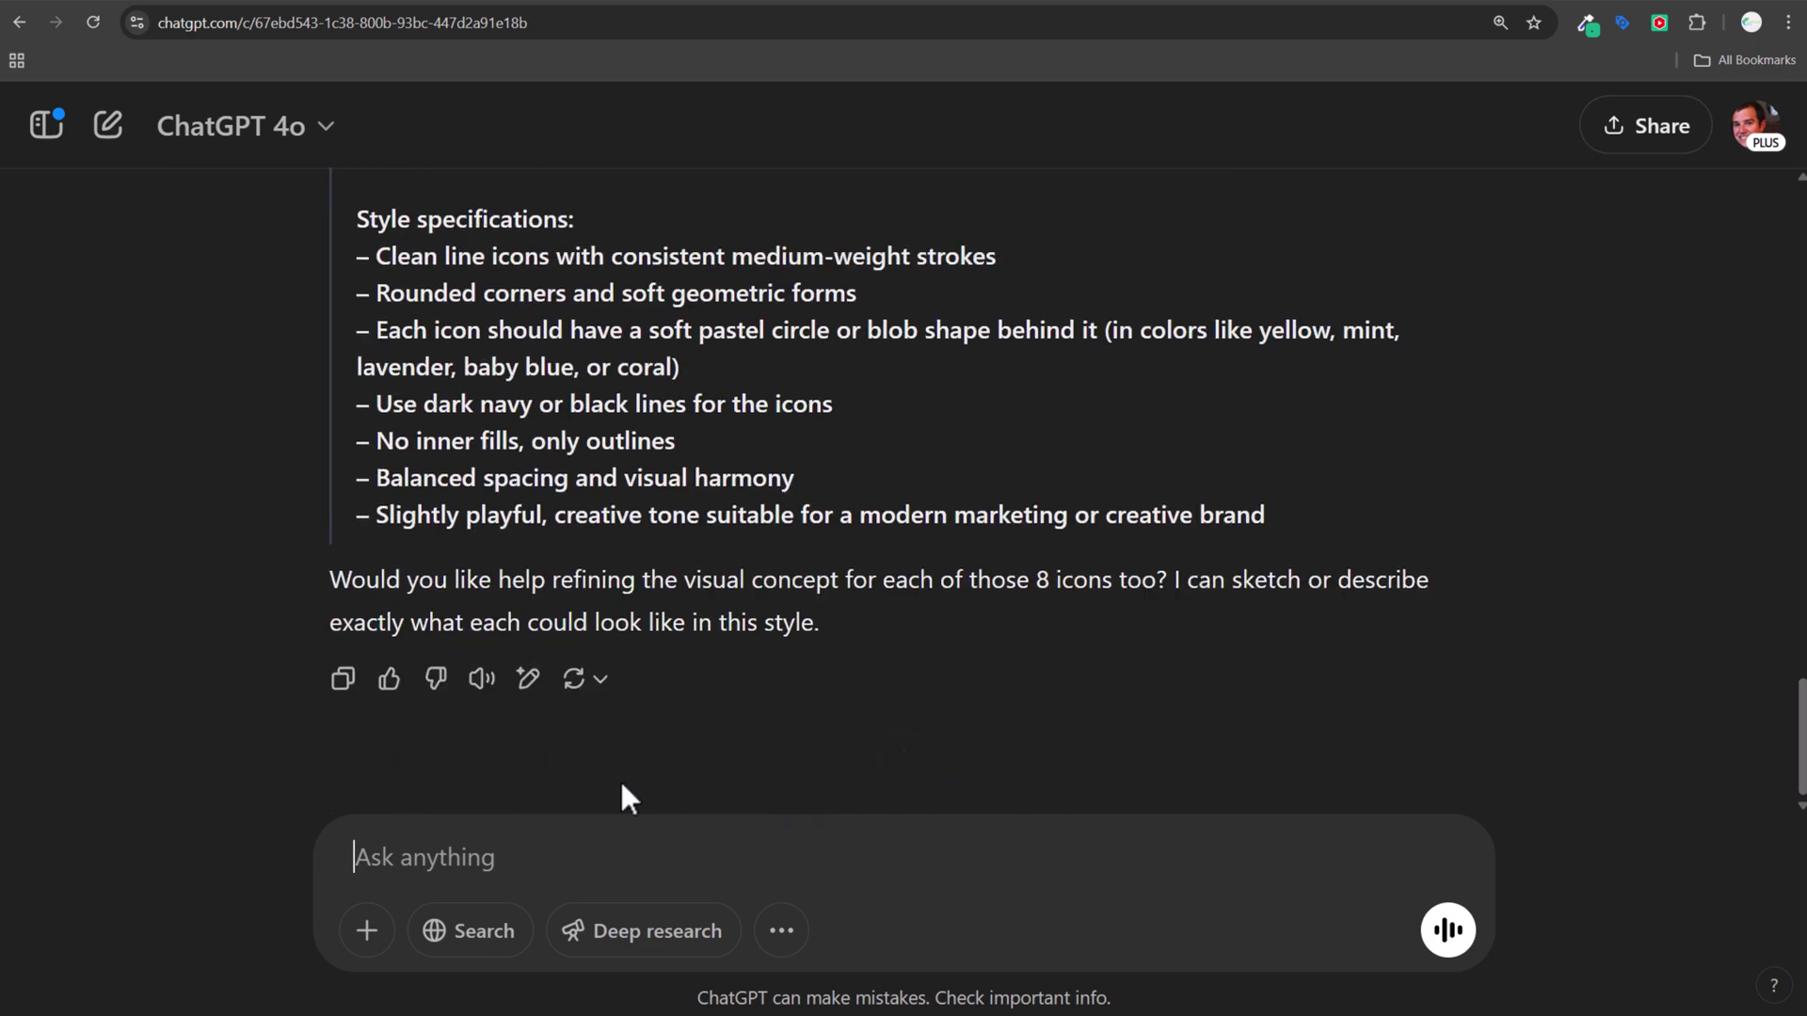
# Paste Claude's playful outline icon prompt into the ChatGPT chat, check it and submit it to generate the icons.
pyautogui.hotkey('ctrl', 'v')
pyautogui.scroll(-5, 664, 767)
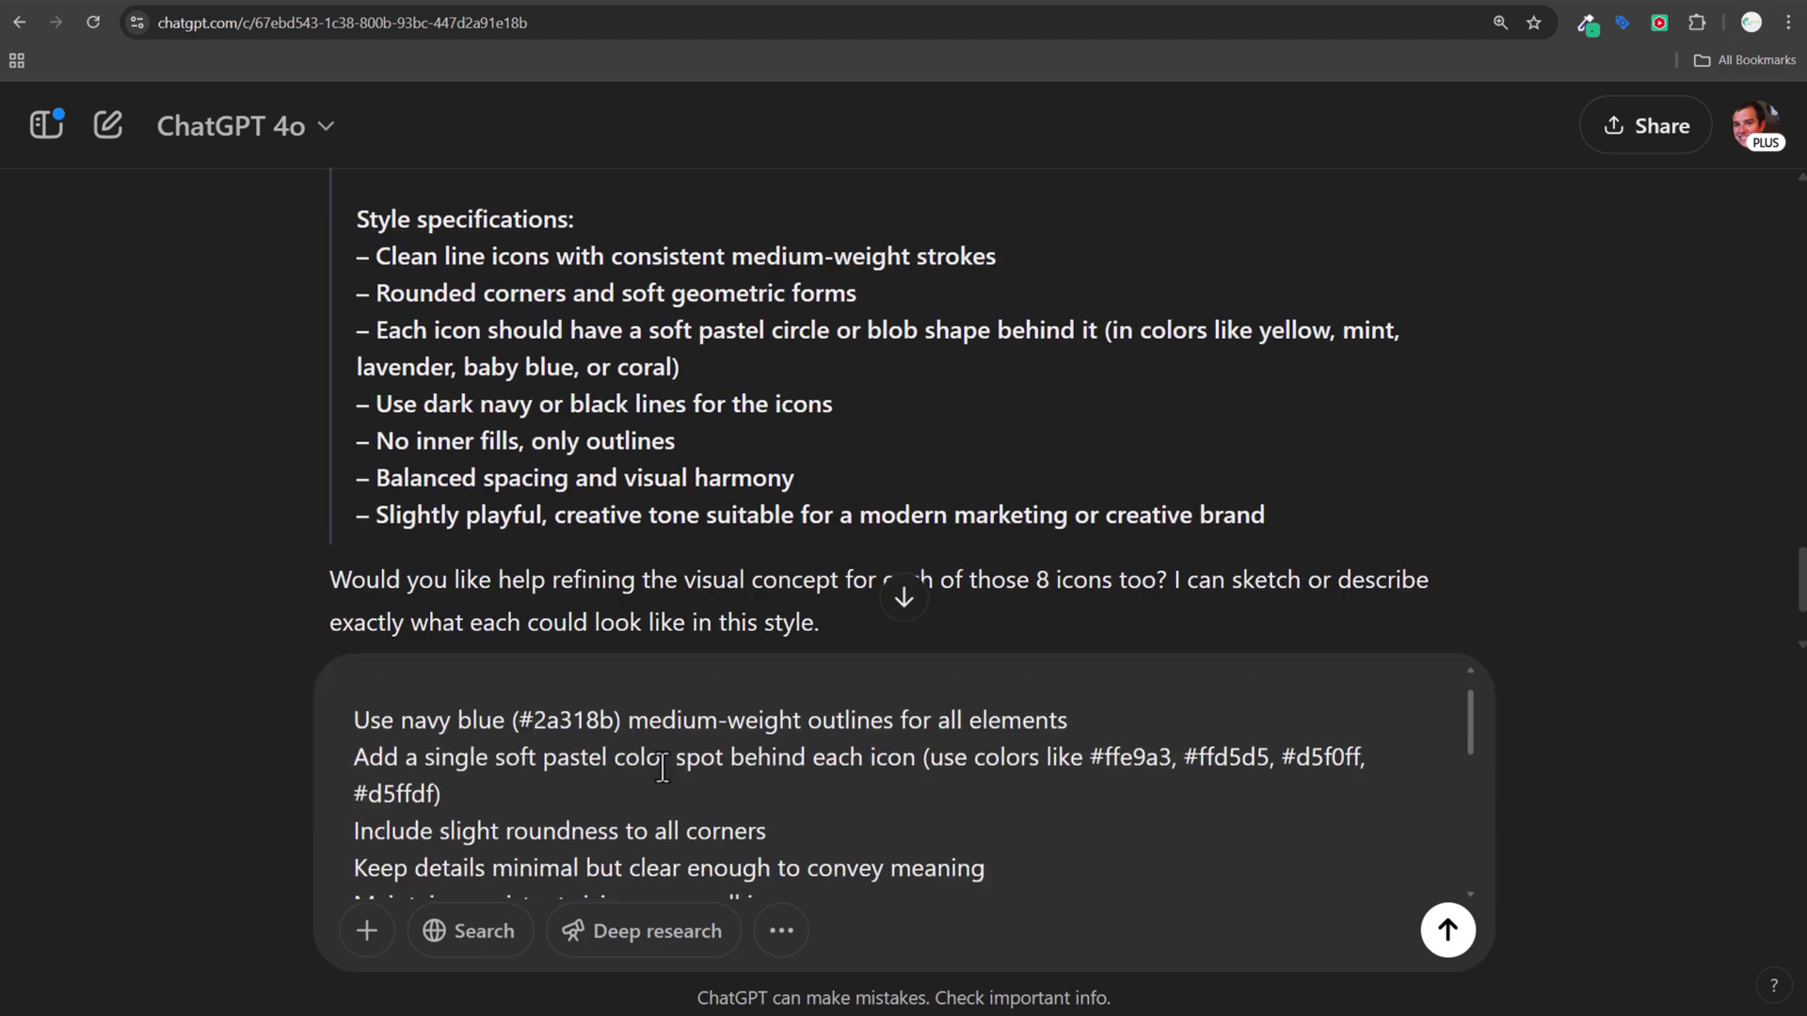
pyautogui.scroll(5, 669, 759)
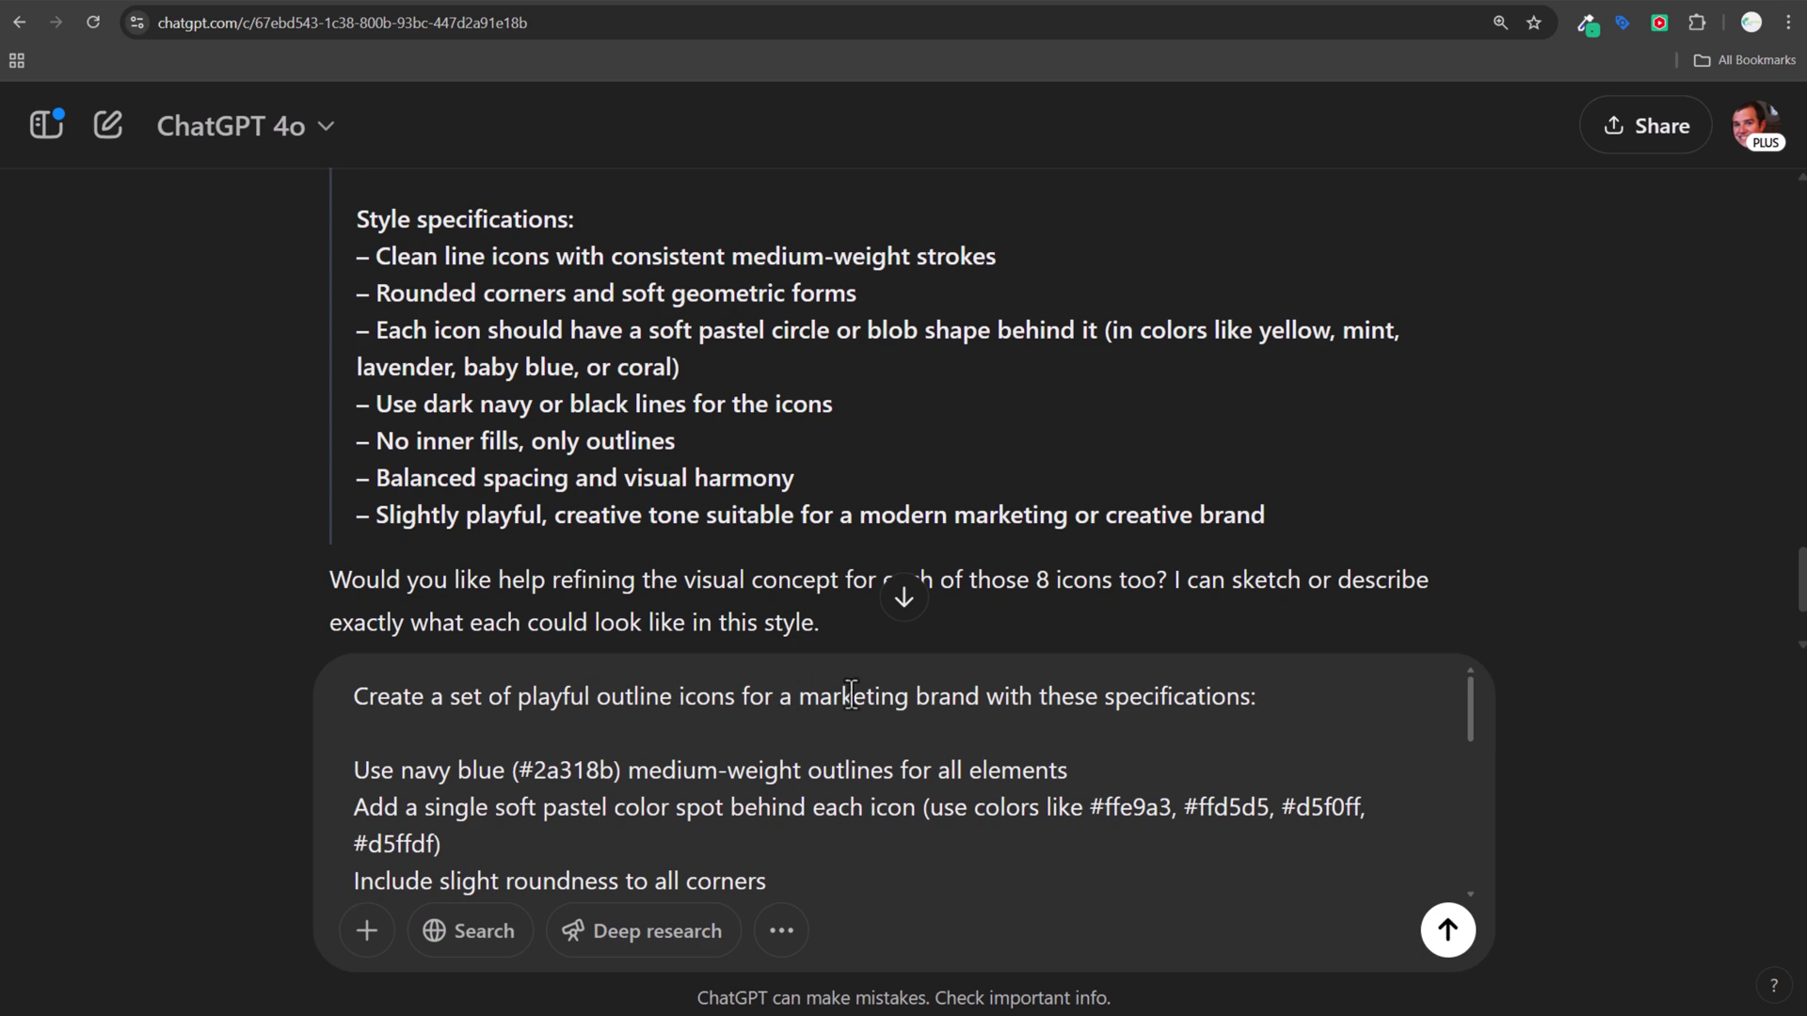
pyautogui.press('Return')
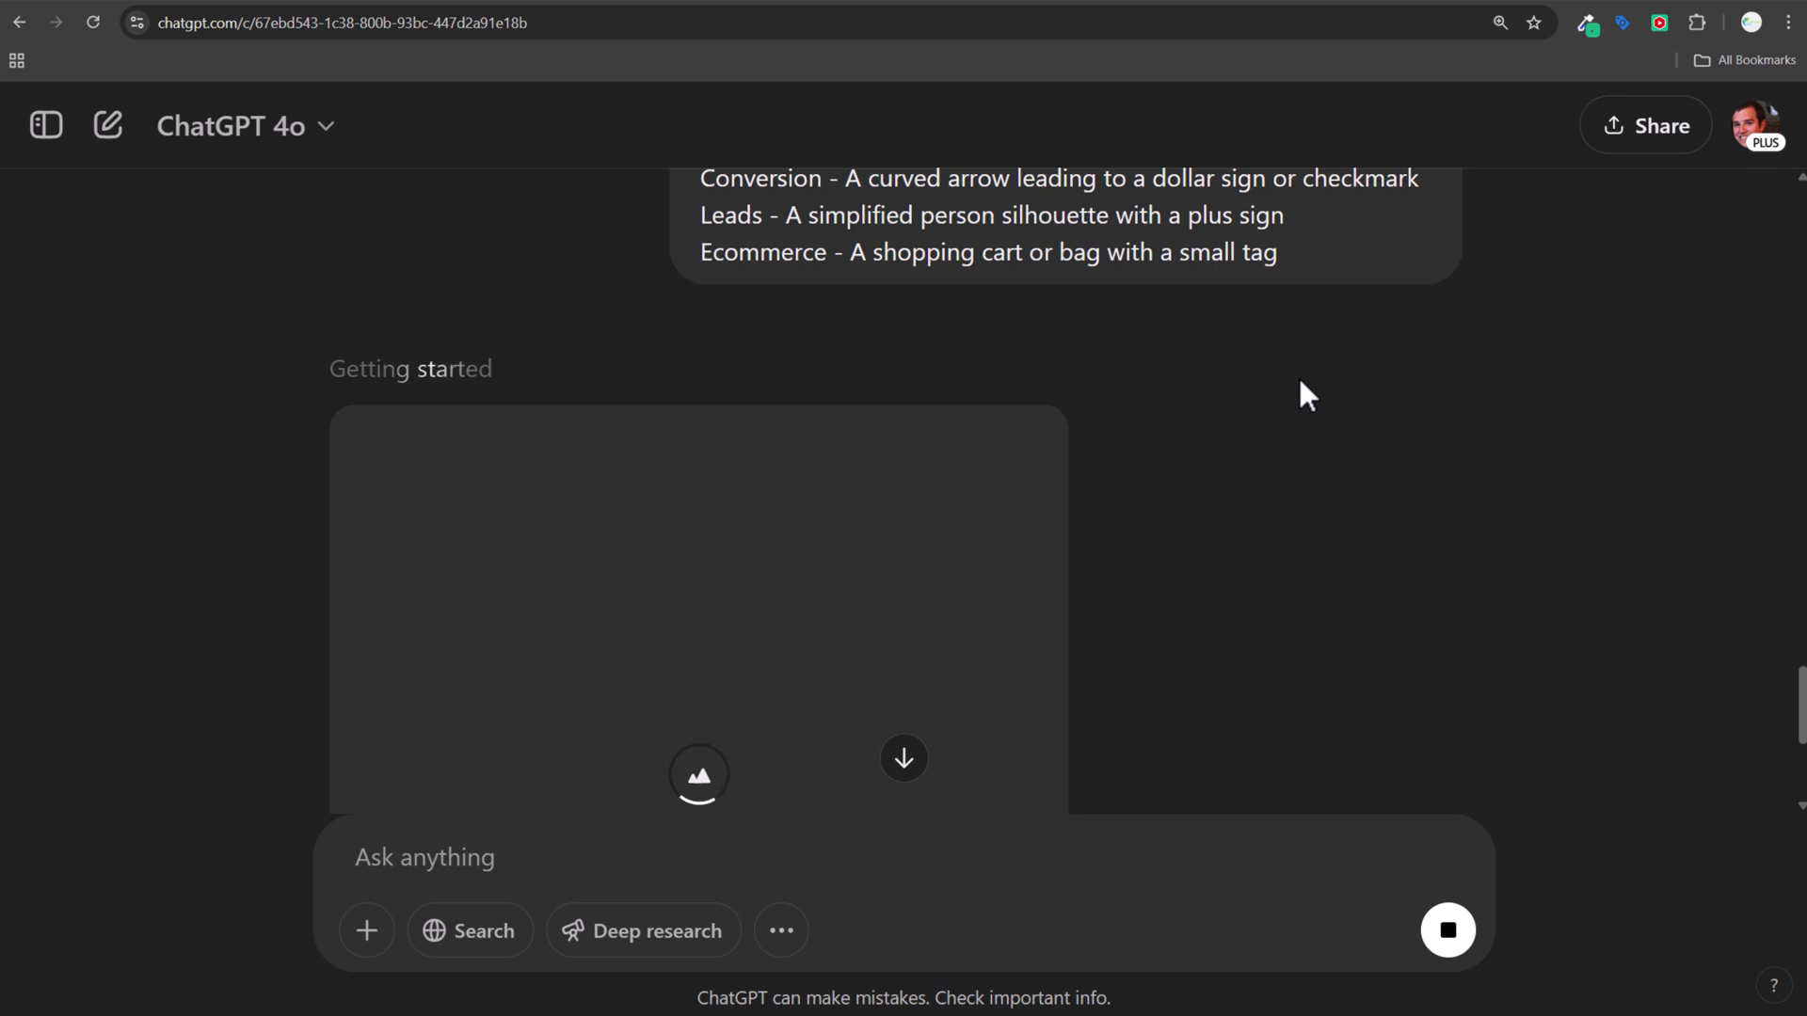
# Review the mechanic icon prompt in its chat and read the icon styles suggested in the Icon Styles Overview chat.
pyautogui.click(627, 9)
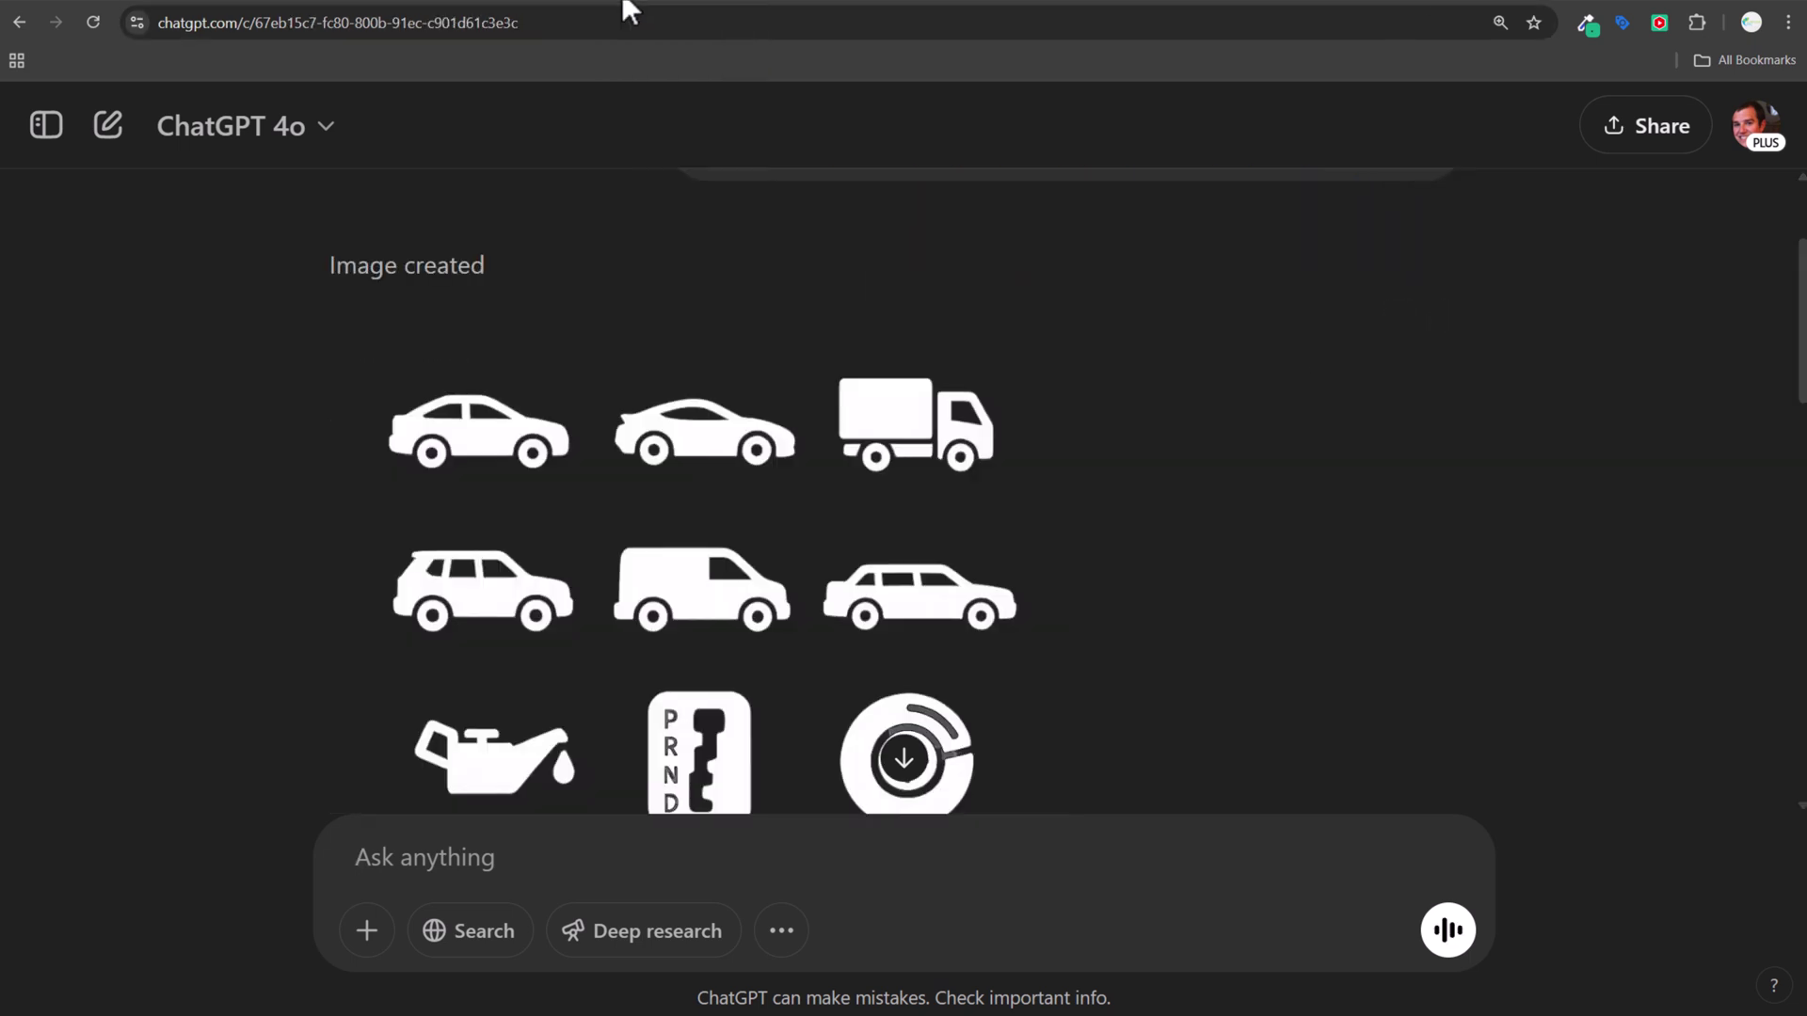
pyautogui.scroll(2, 1011, 291)
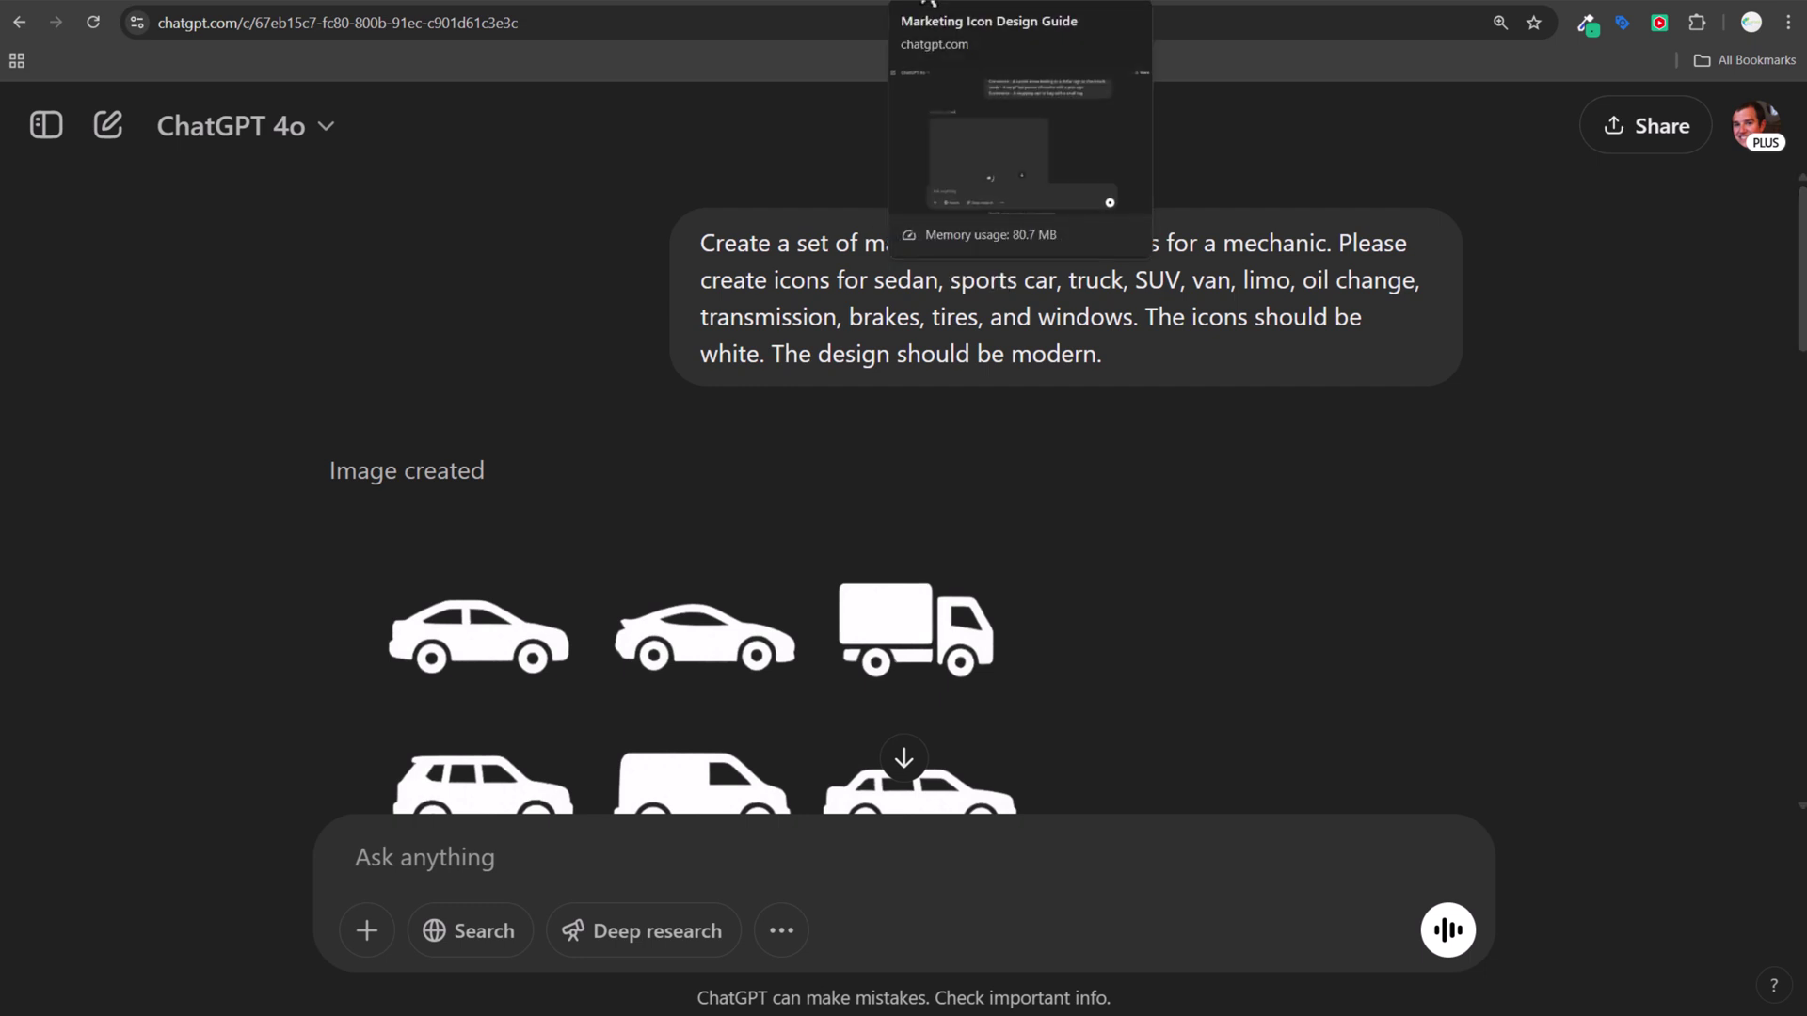
pyautogui.click(979, 5)
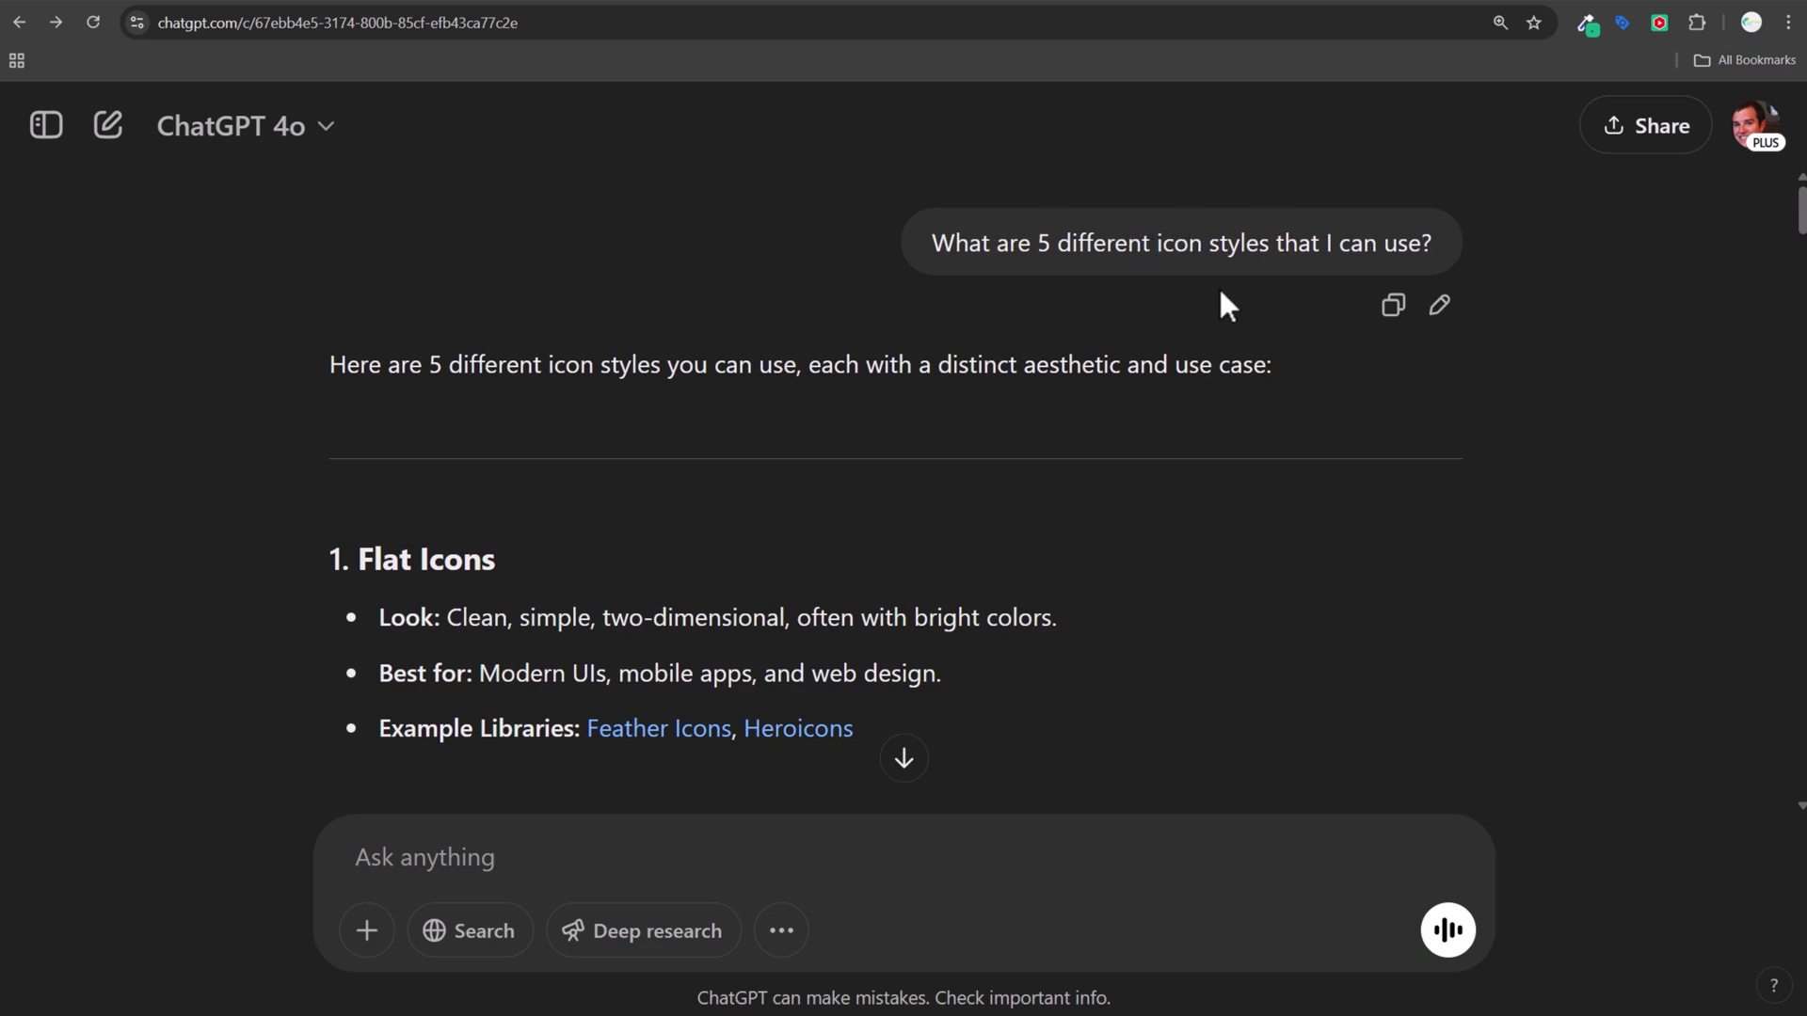
pyautogui.scroll(-5, 1393, 499)
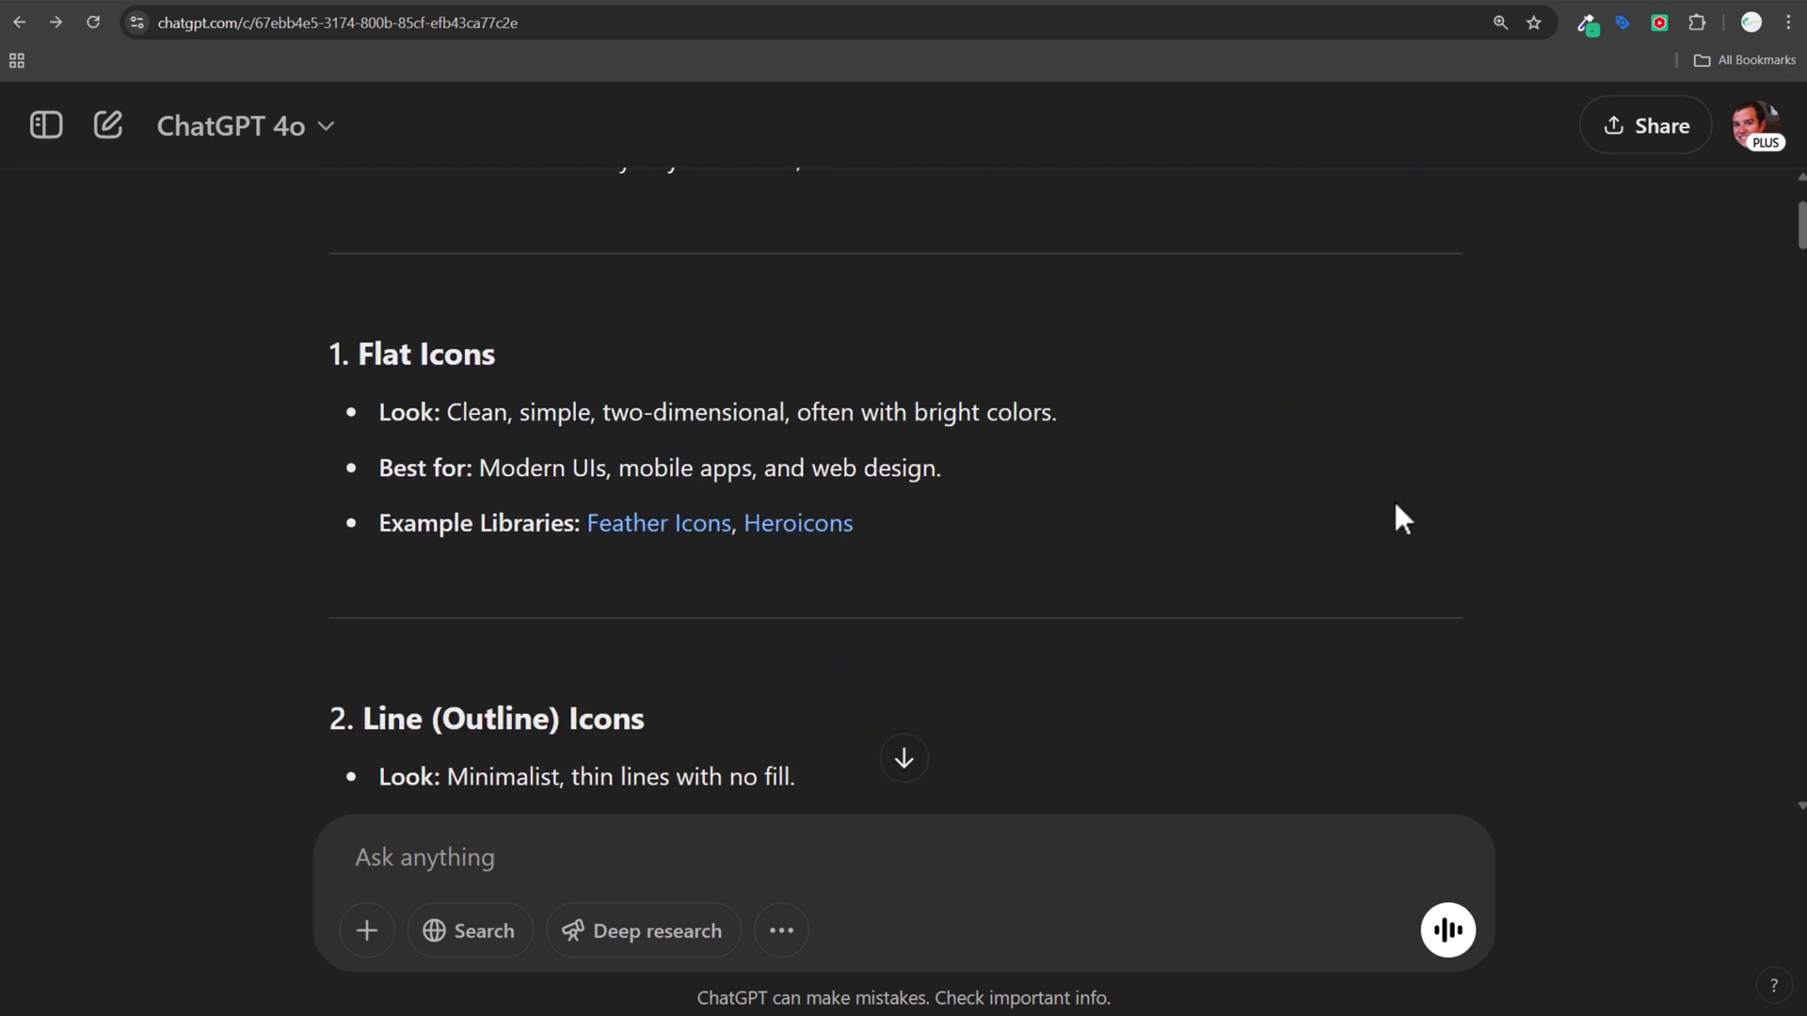
pyautogui.scroll(-3, 1389, 425)
pyautogui.scroll(-2, 1391, 426)
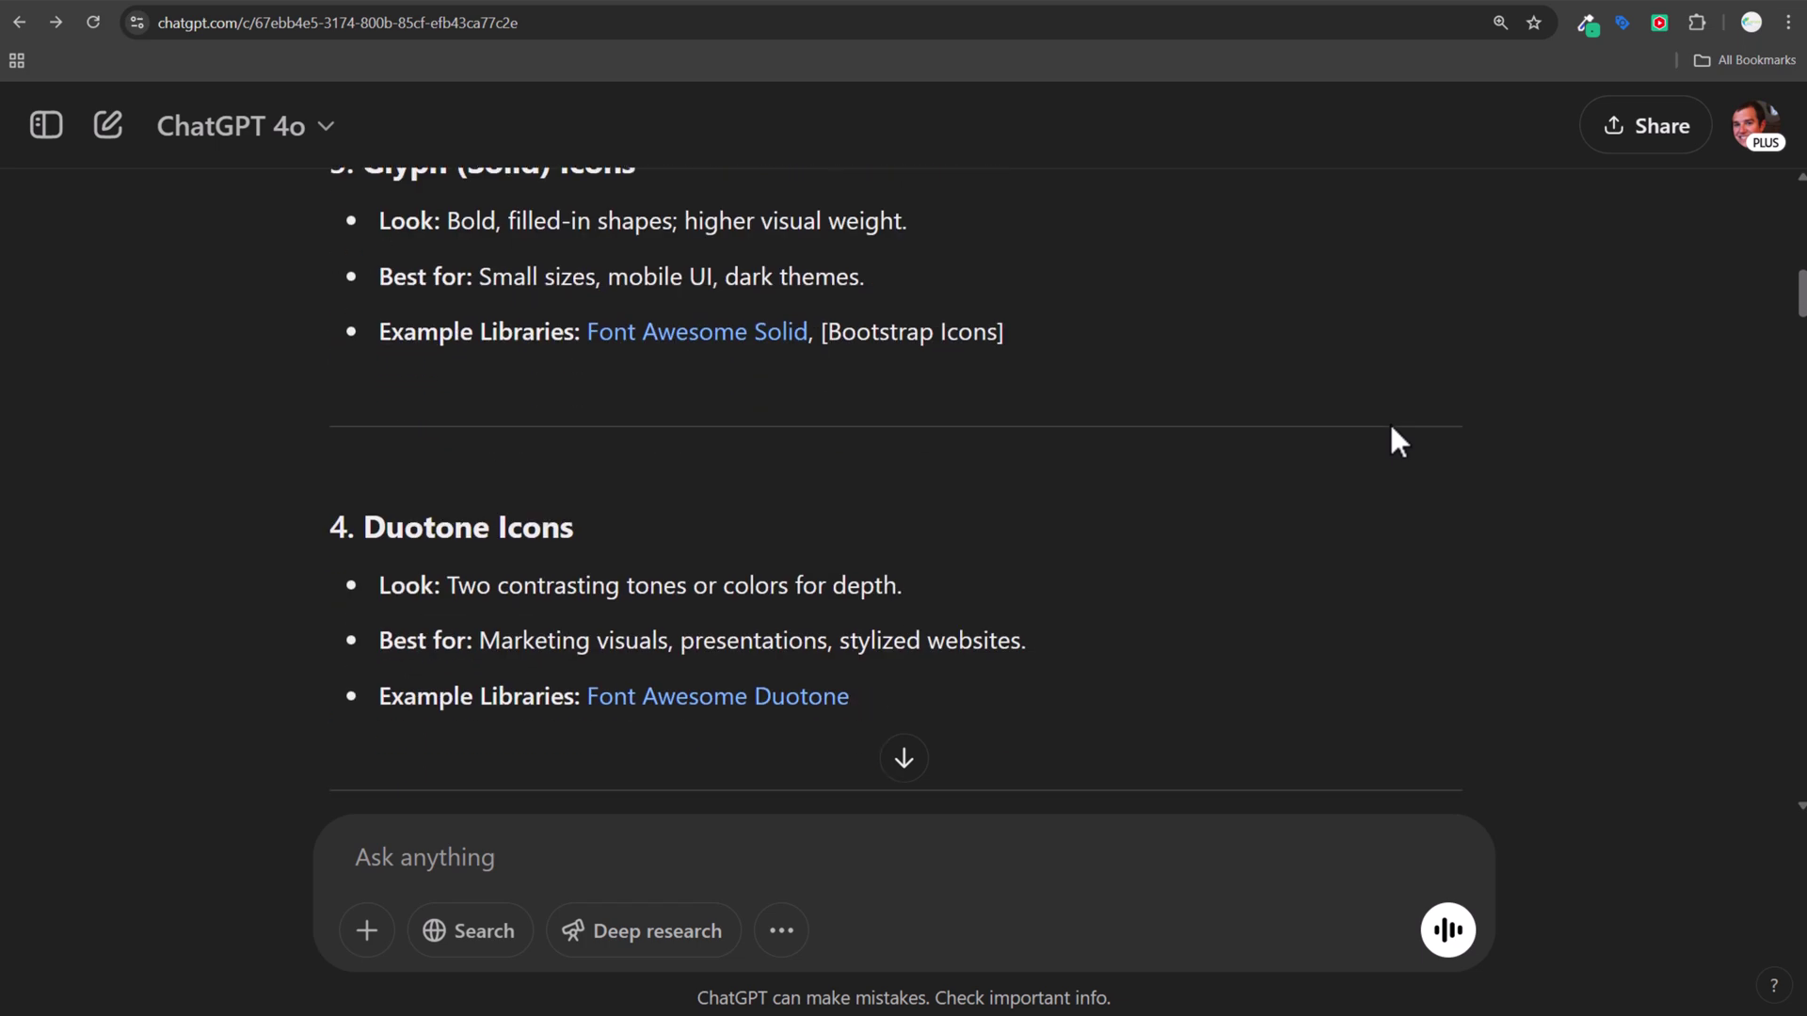
pyautogui.scroll(-4, 1372, 403)
pyautogui.scroll(-4, 1372, 397)
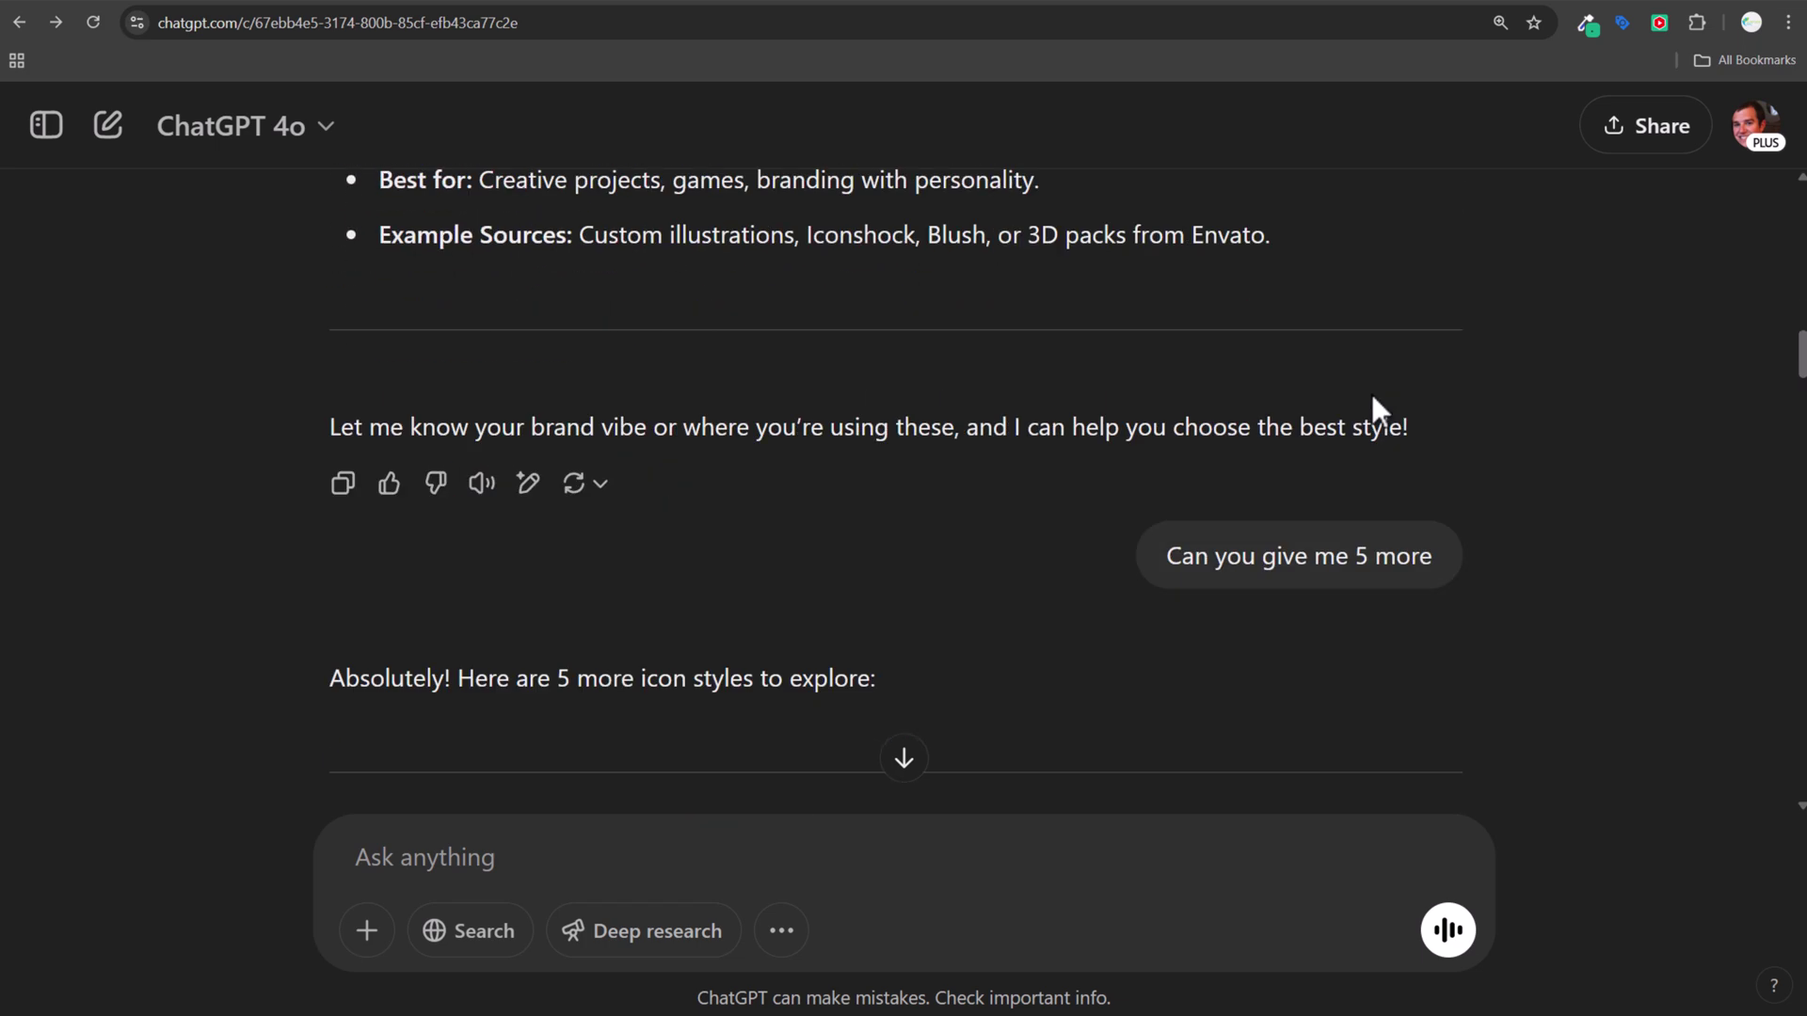
pyautogui.scroll(-6, 1569, 379)
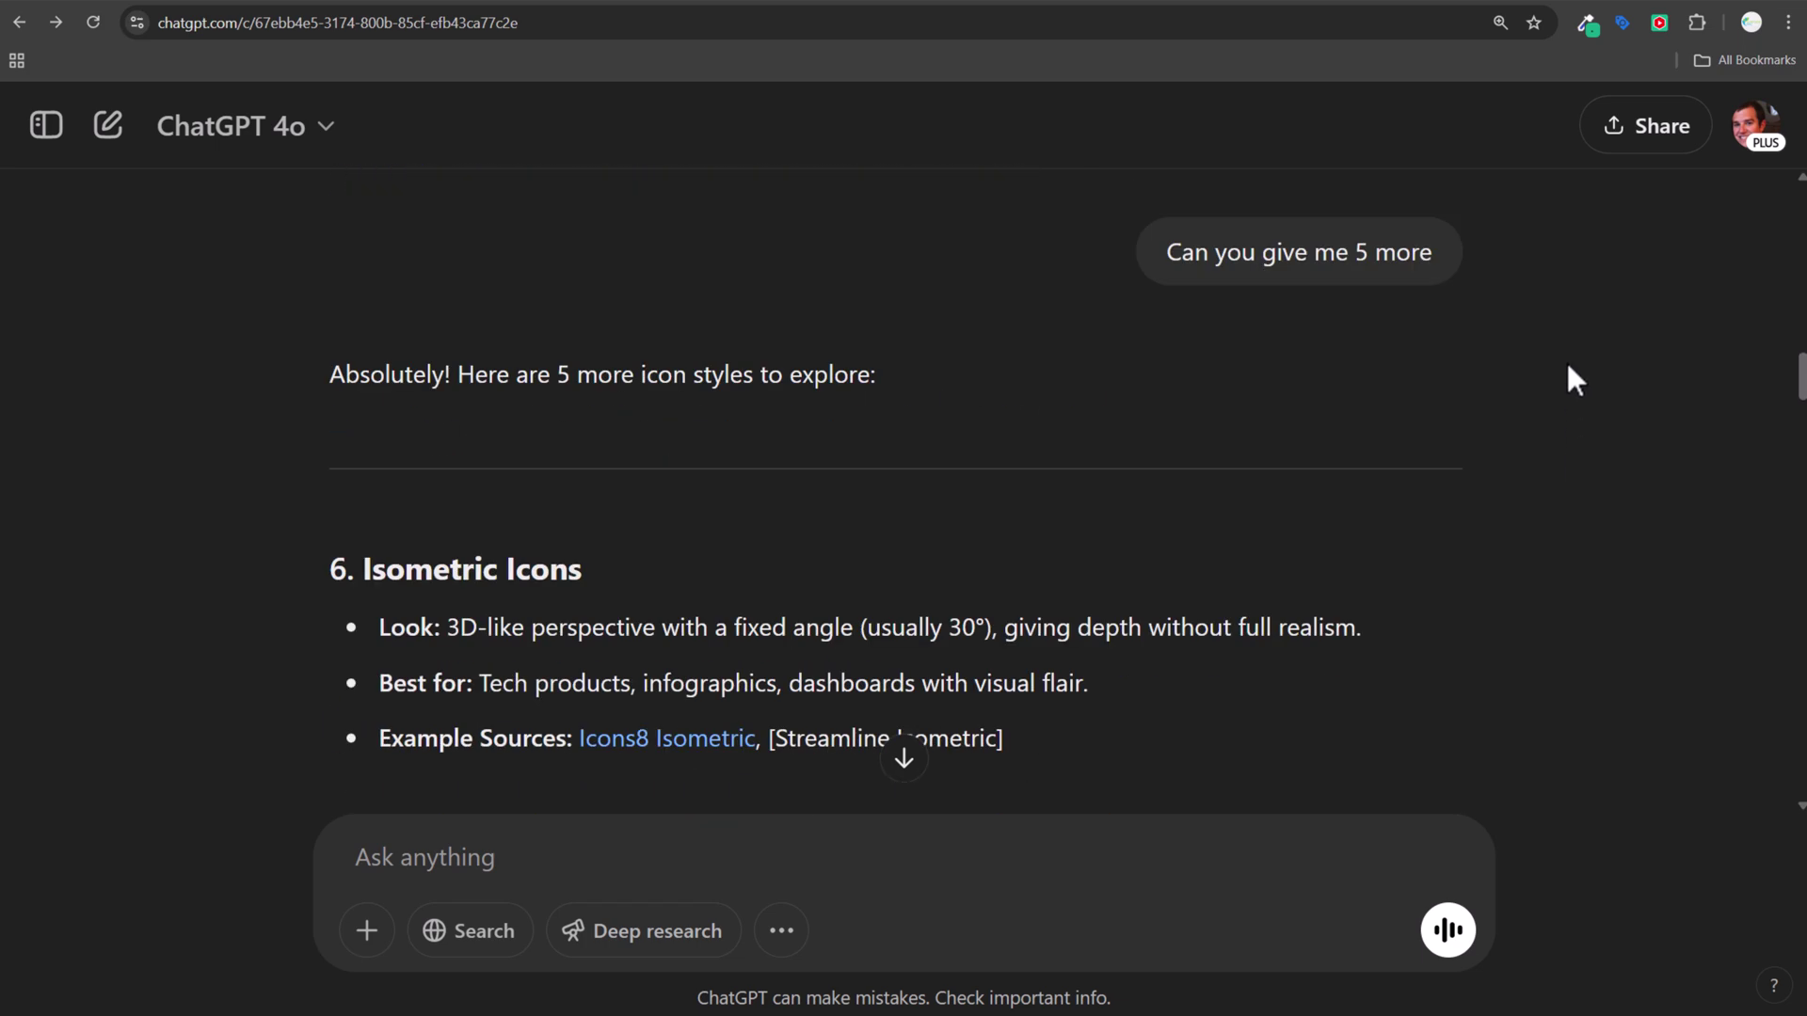
pyautogui.scroll(-2, 1585, 347)
pyautogui.scroll(-12, 1587, 336)
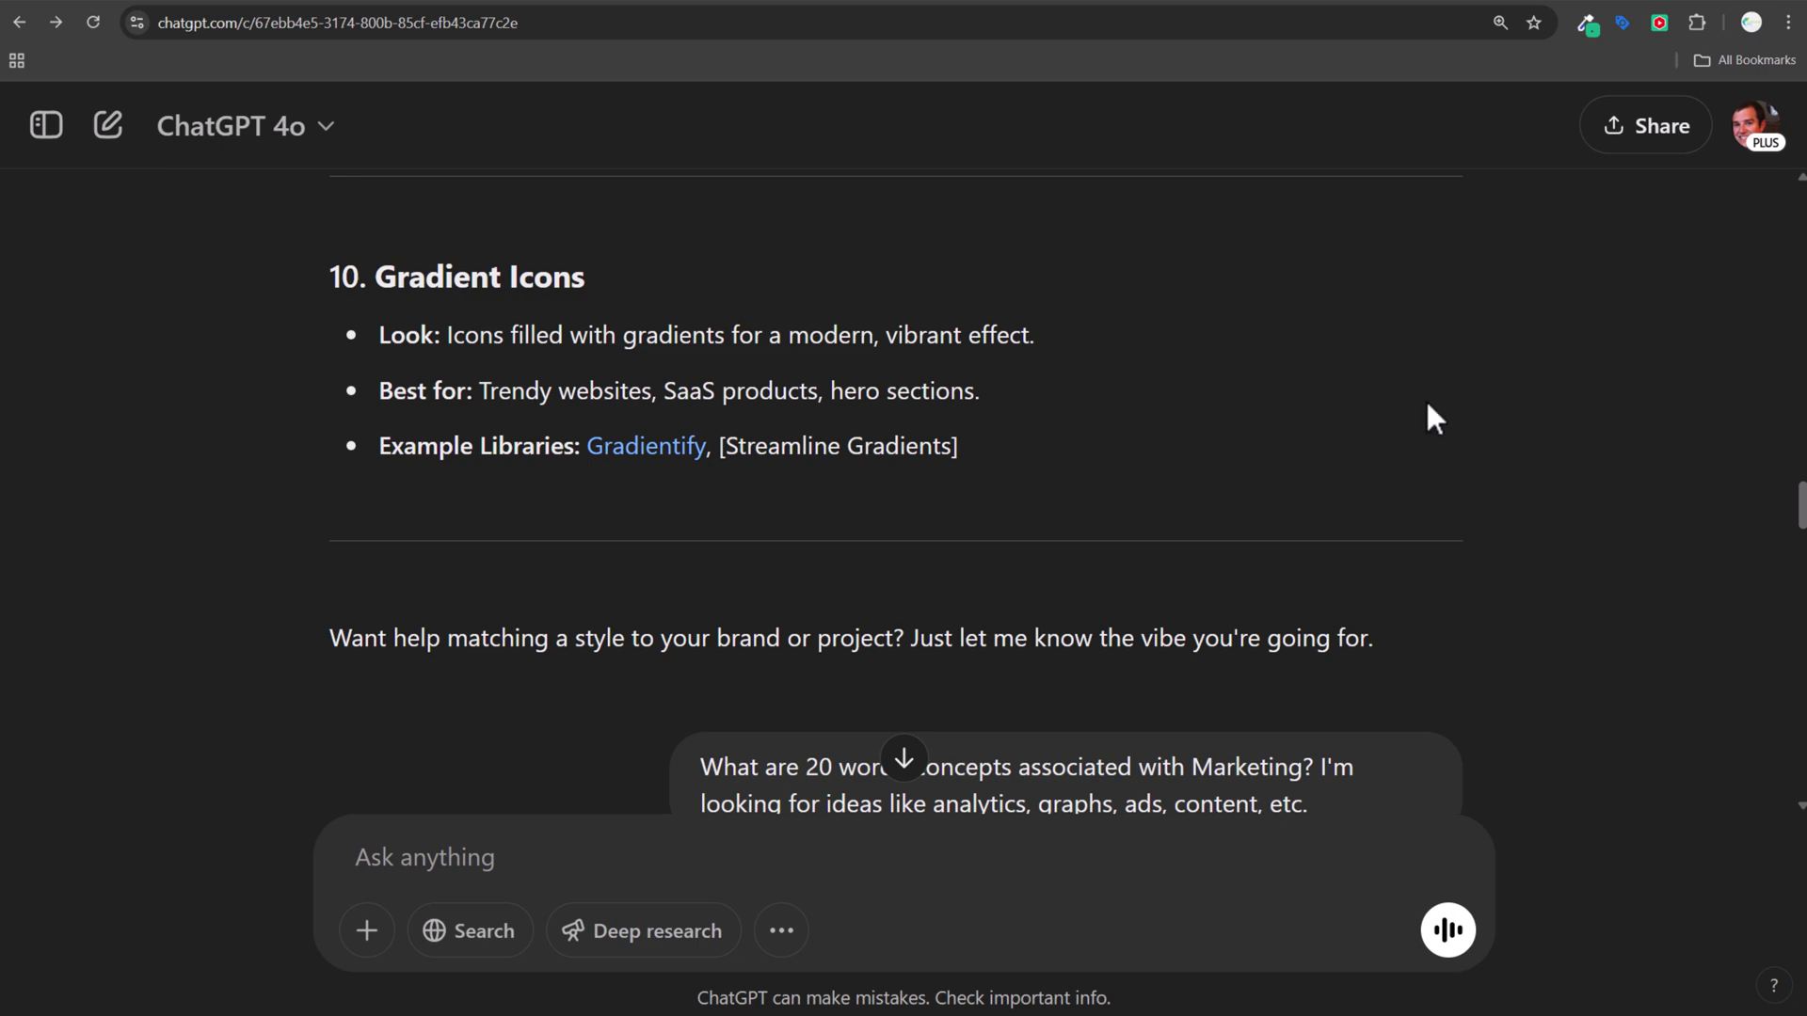
pyautogui.moveTo(1429, 393)
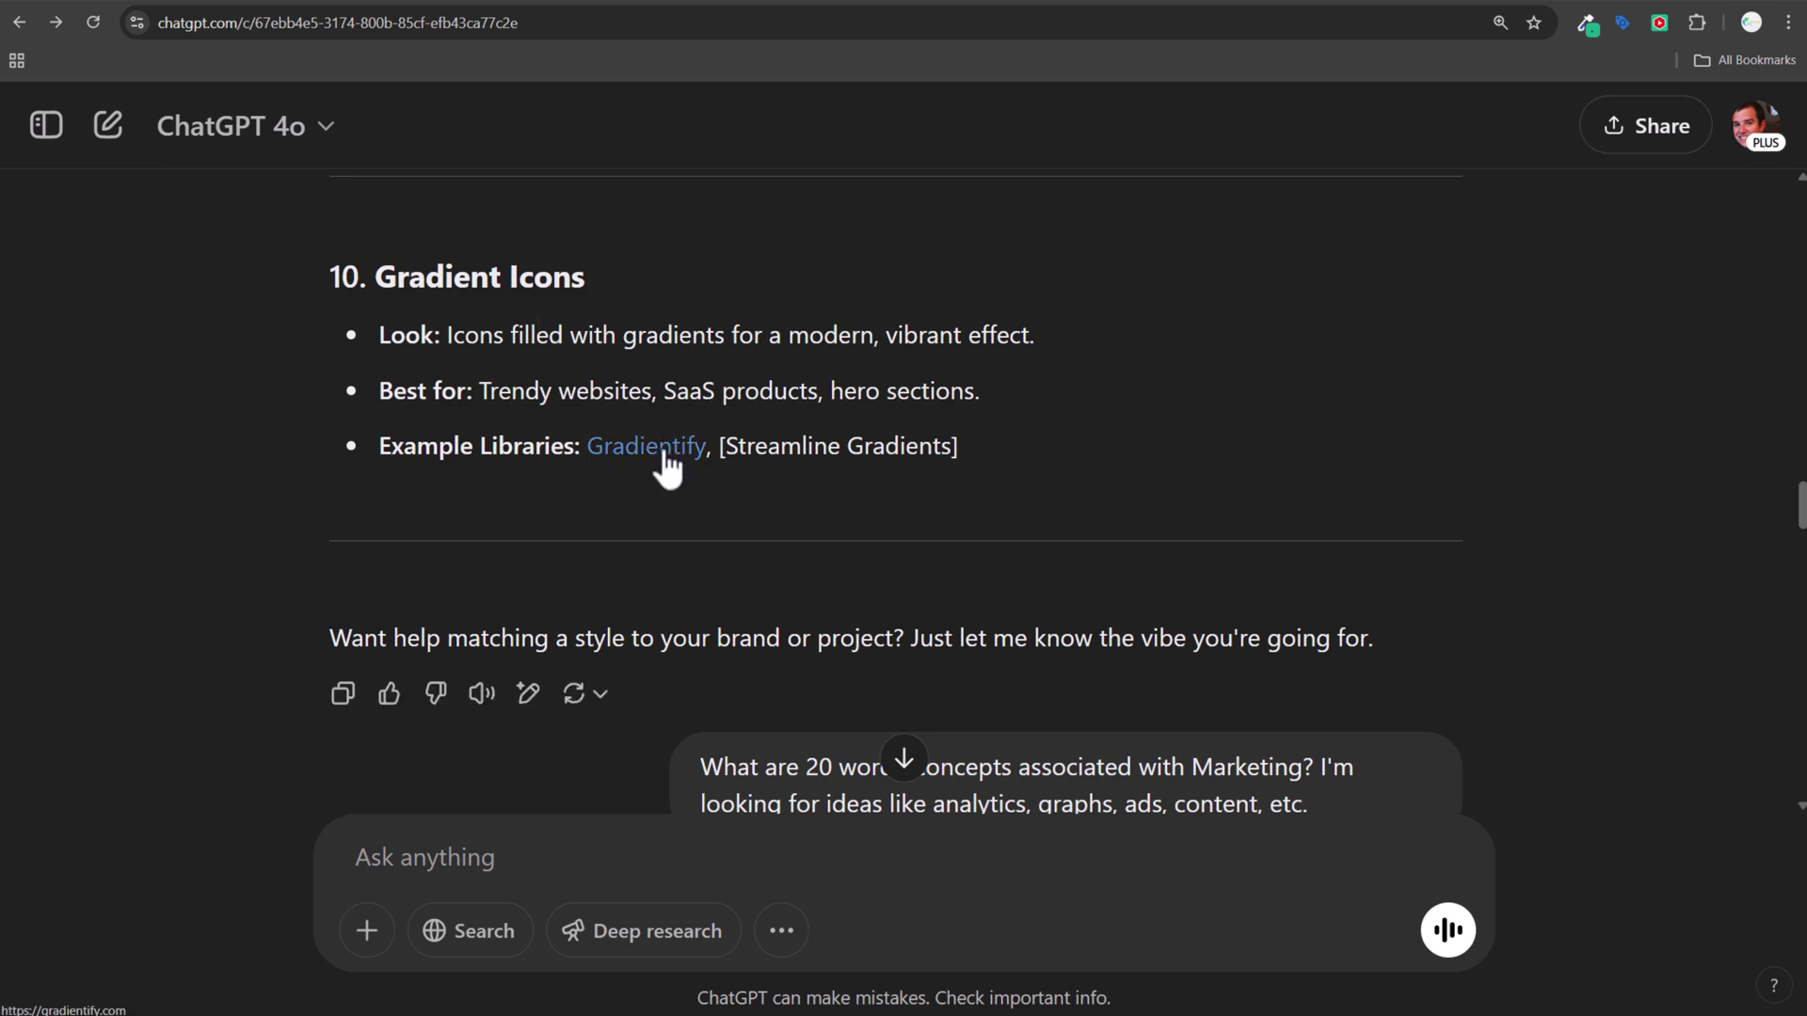
# Look back over the suggested icon styles in the chat, from Gradient Icons up to Glyph (Solid) Icons.
pyautogui.scroll(4, 795, 492)
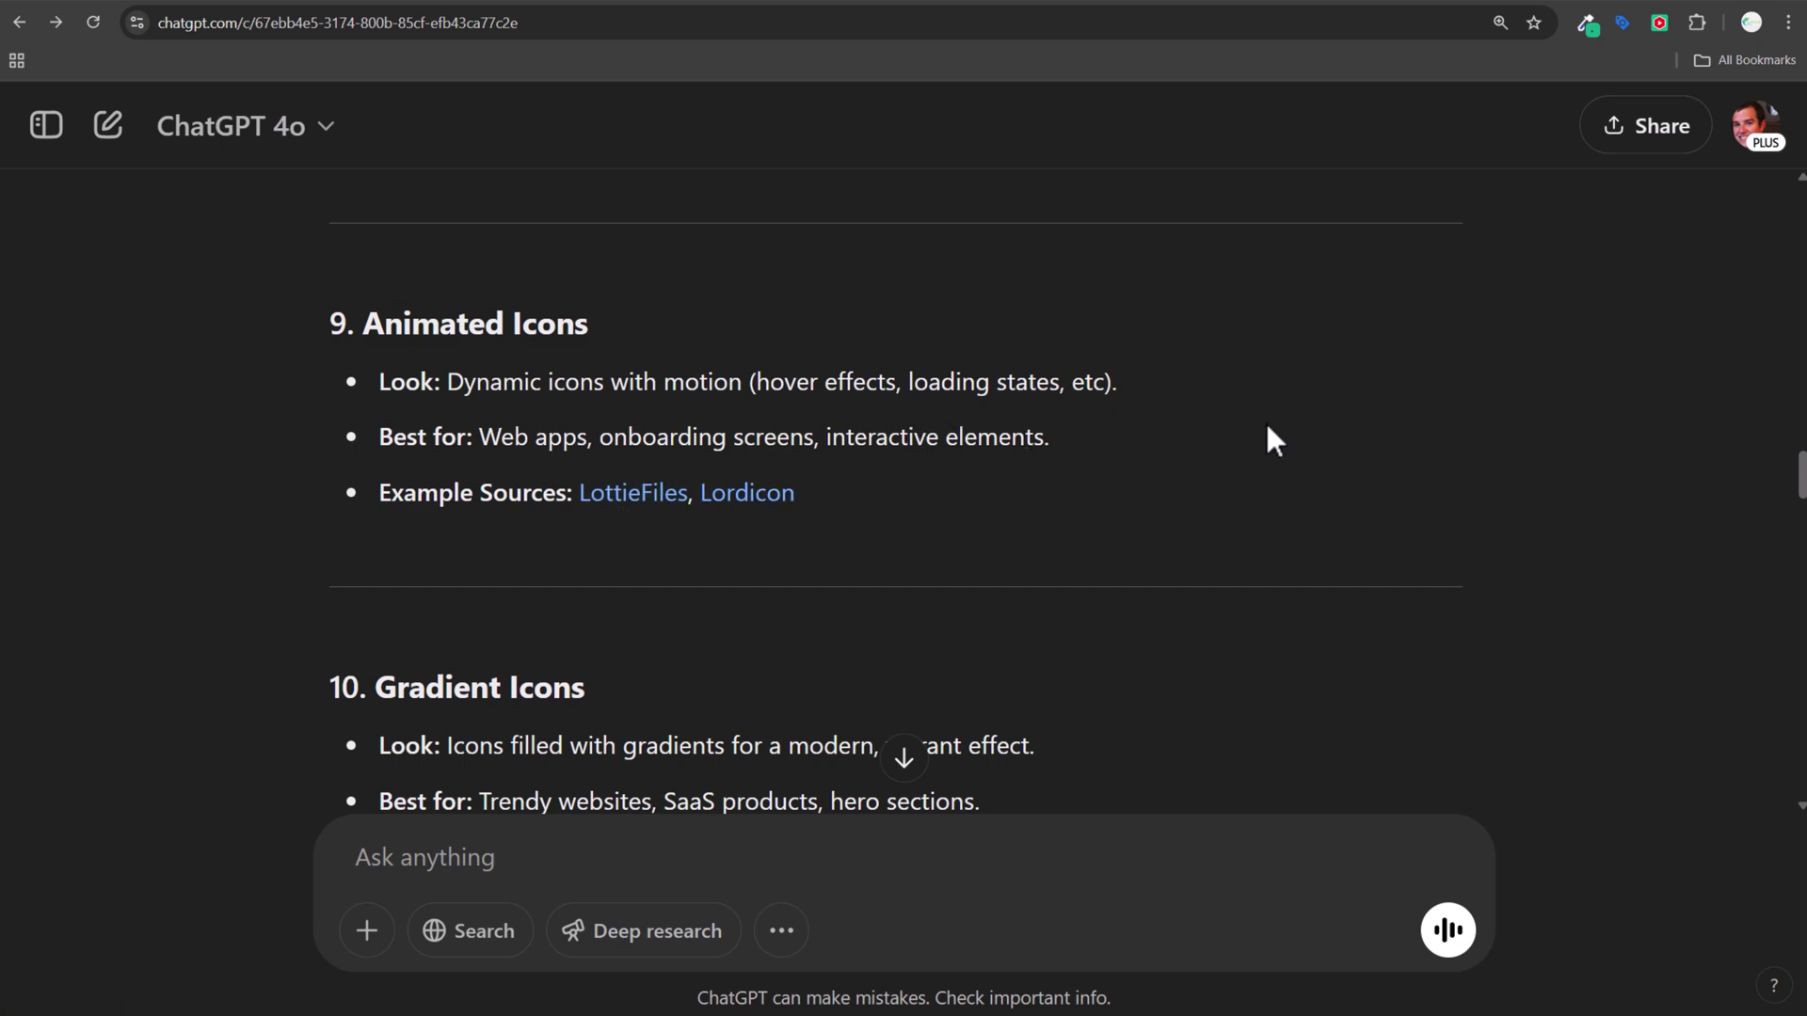
pyautogui.scroll(20, 1511, 321)
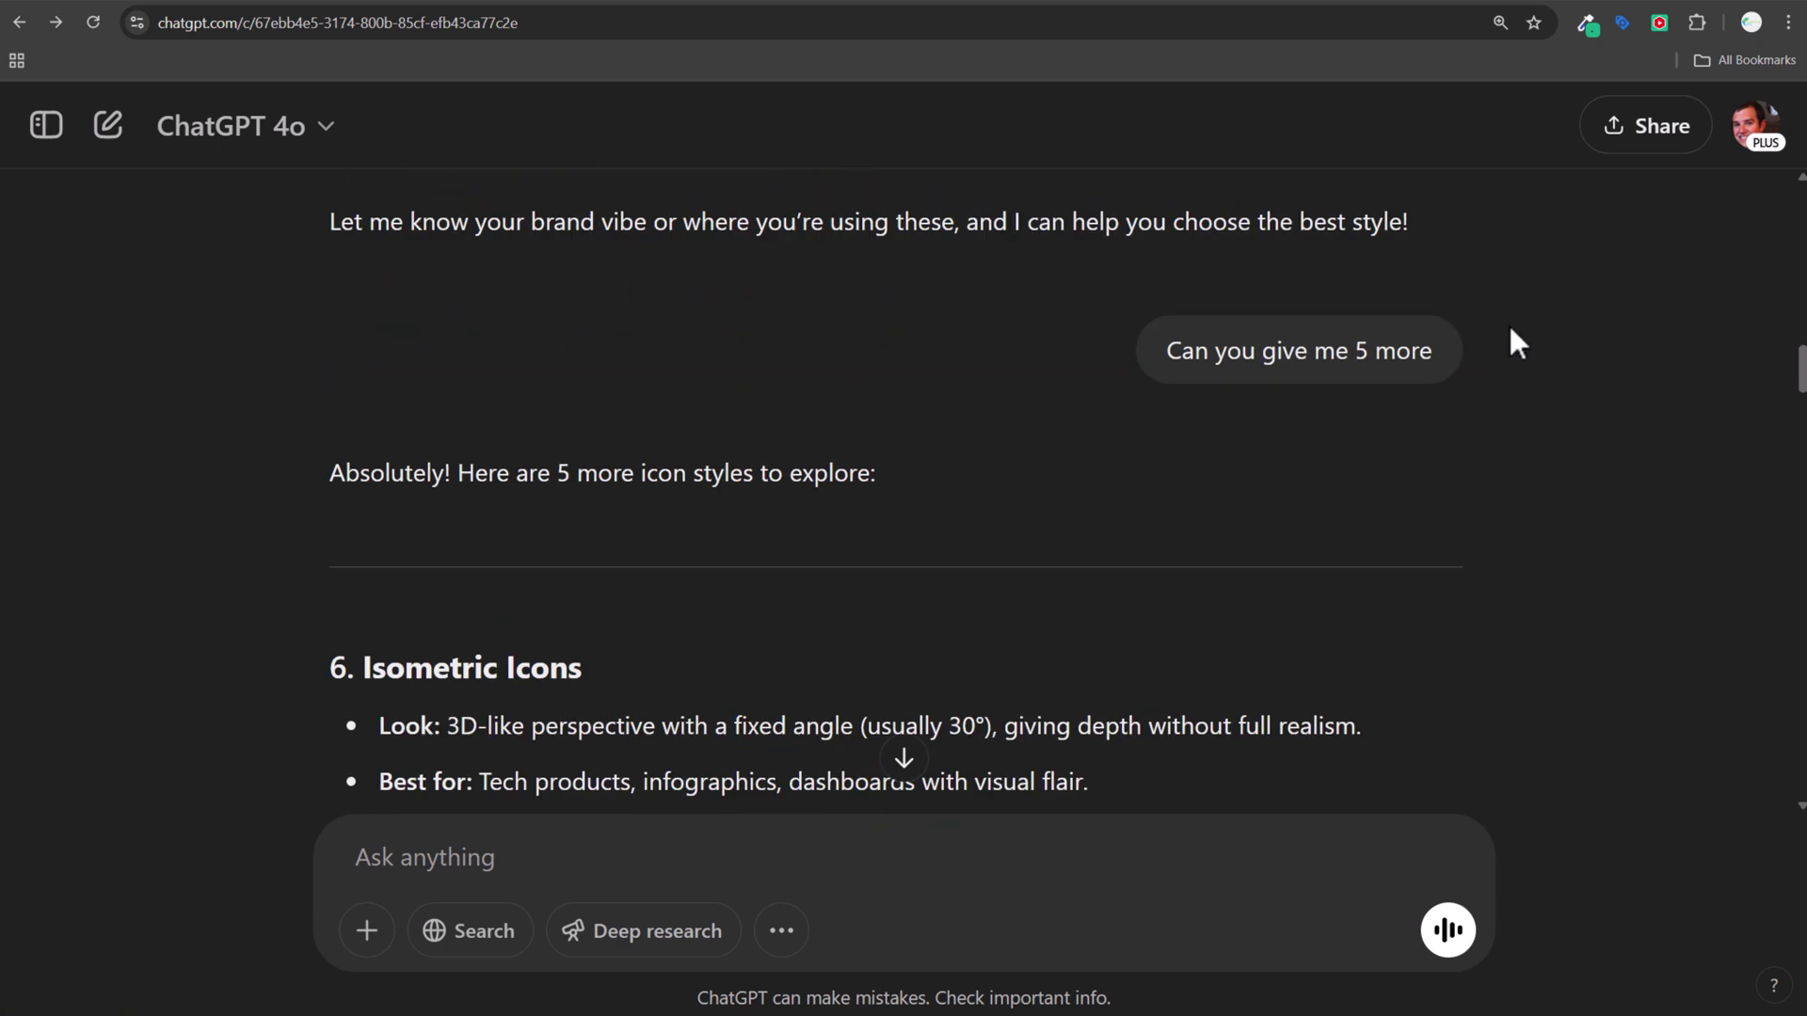
pyautogui.scroll(8, 1512, 333)
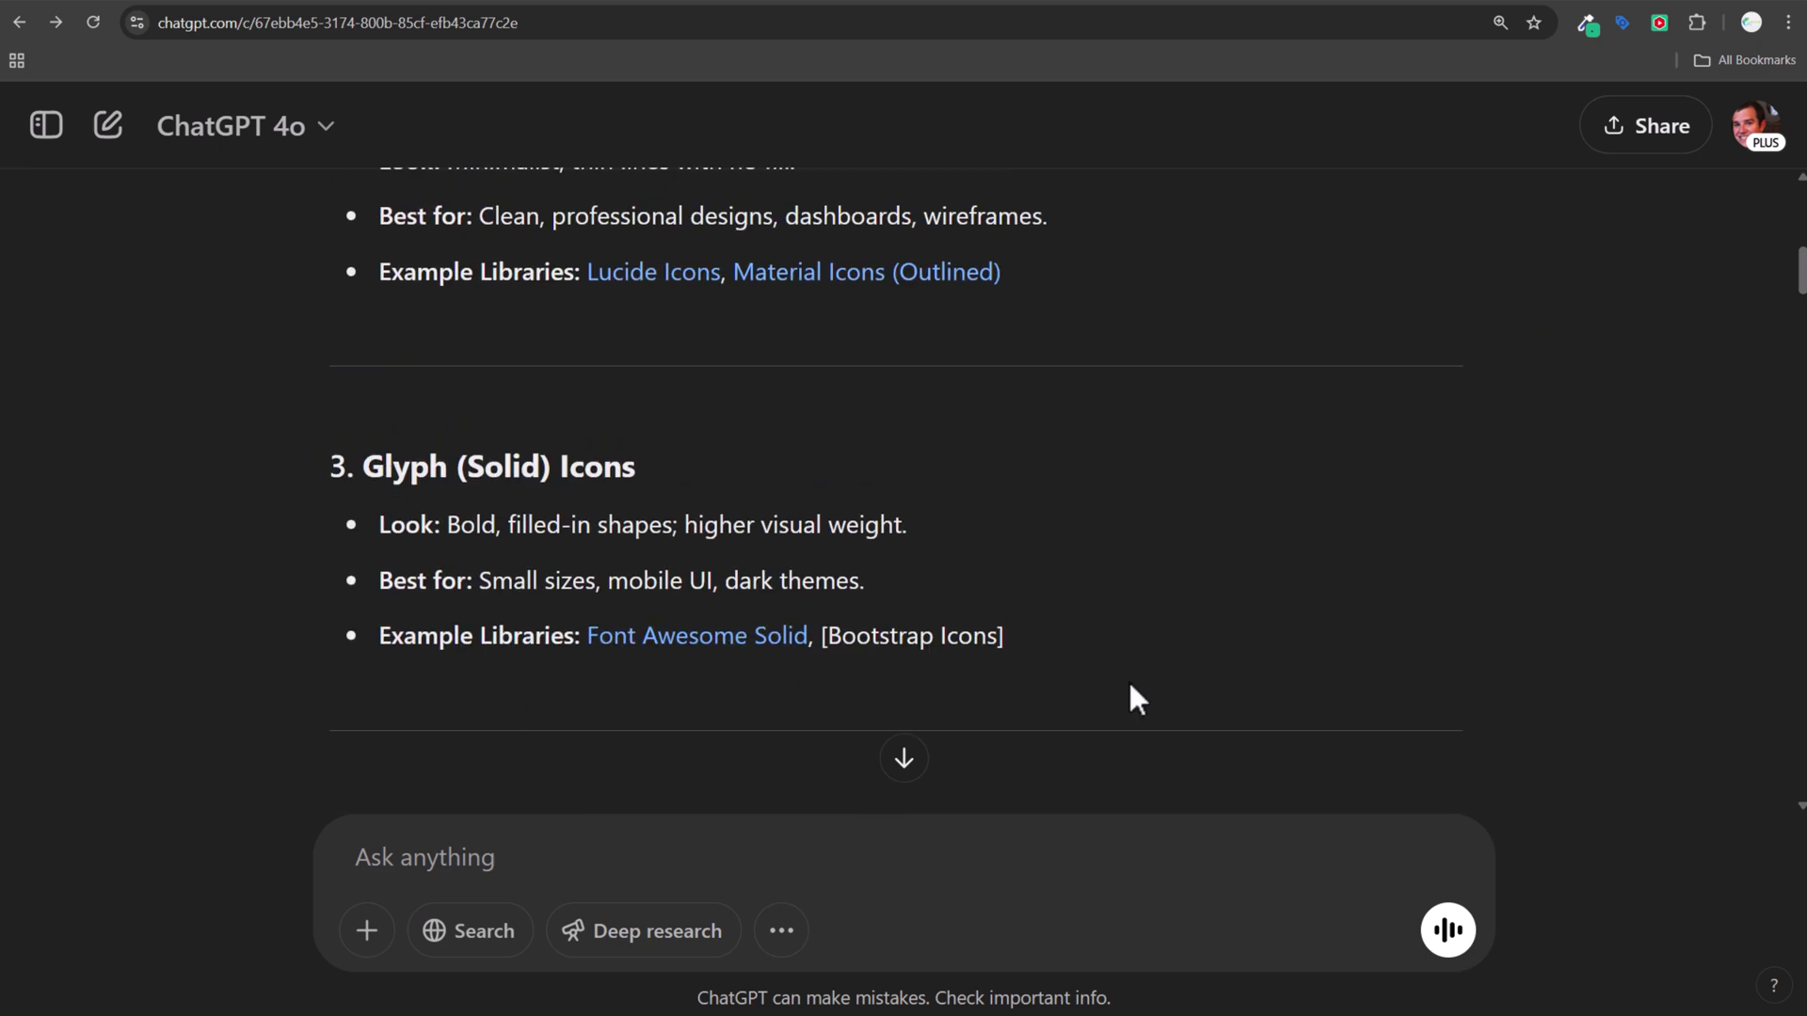
pyautogui.scroll(-15, 1513, 555)
pyautogui.scroll(-12, 1529, 542)
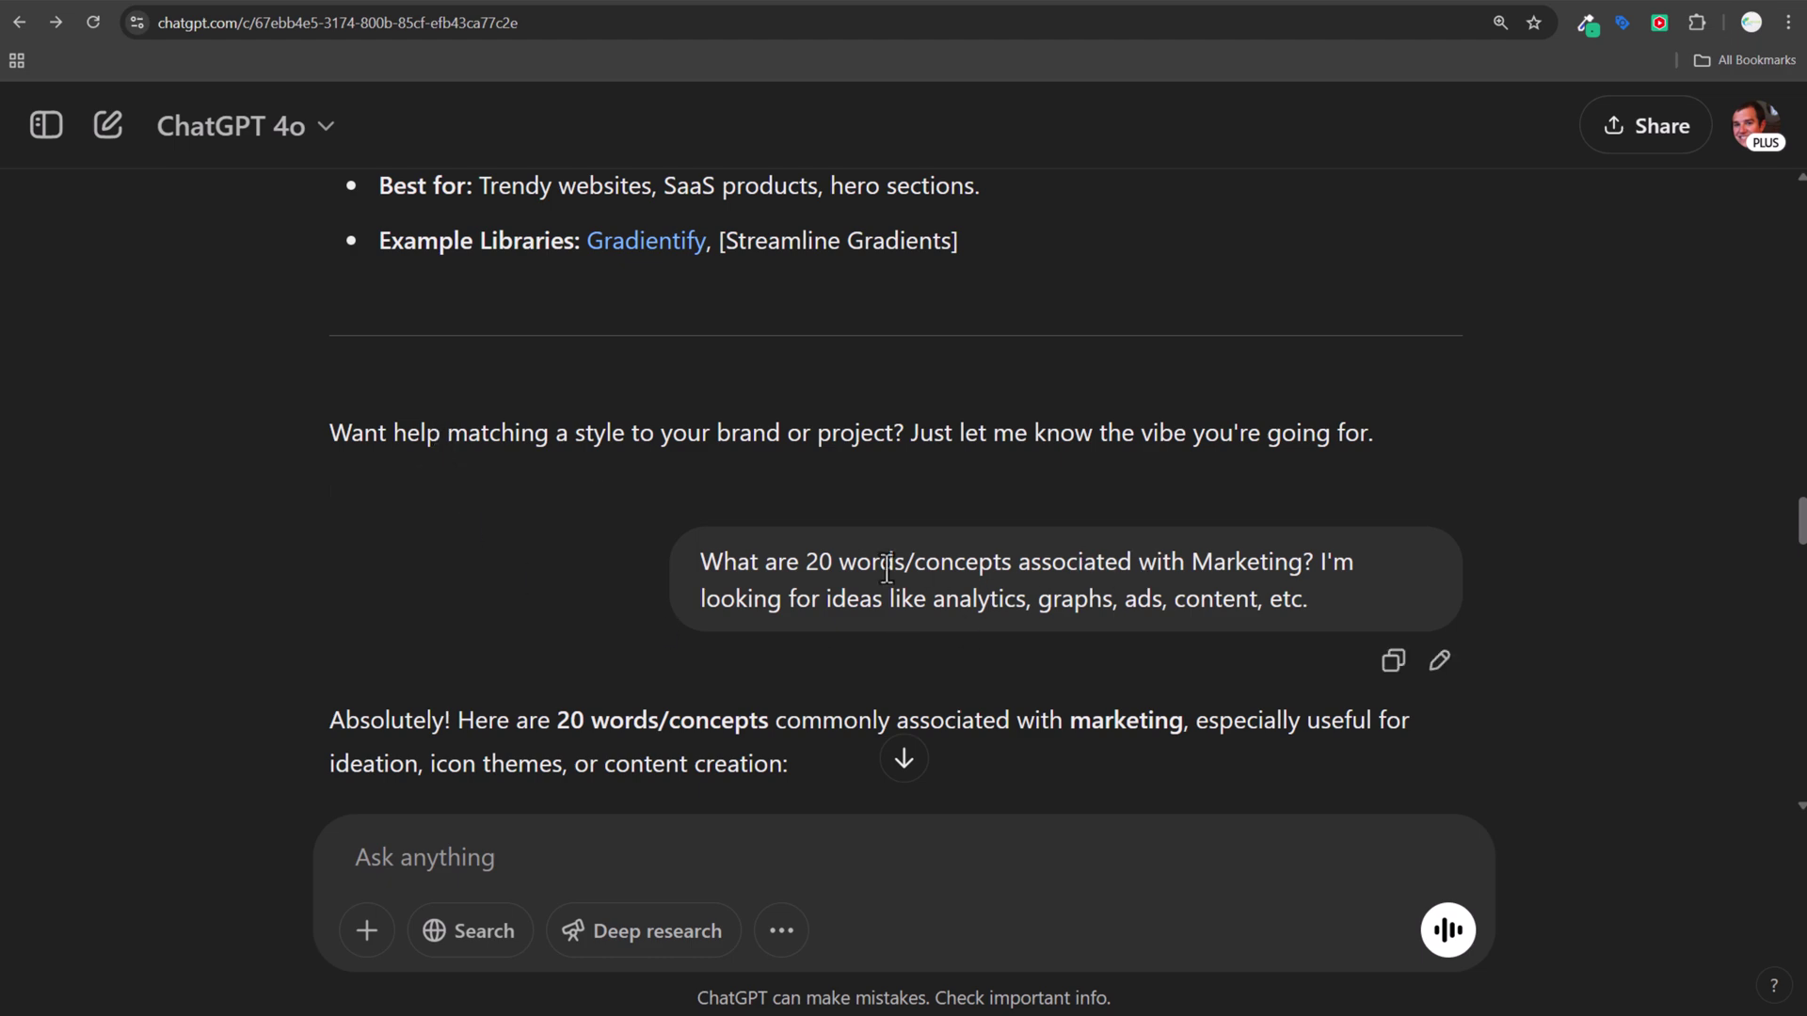
# Review the requests for 20 marketing concepts and 20 med spa and aesthetician concepts with their answers, ending back at the original icon styles question.
pyautogui.moveTo(768, 569); pyautogui.dragTo(905, 565)
pyautogui.click(990, 619)
pyautogui.scroll(-2, 1029, 619)
pyautogui.scroll(-15, 1044, 593)
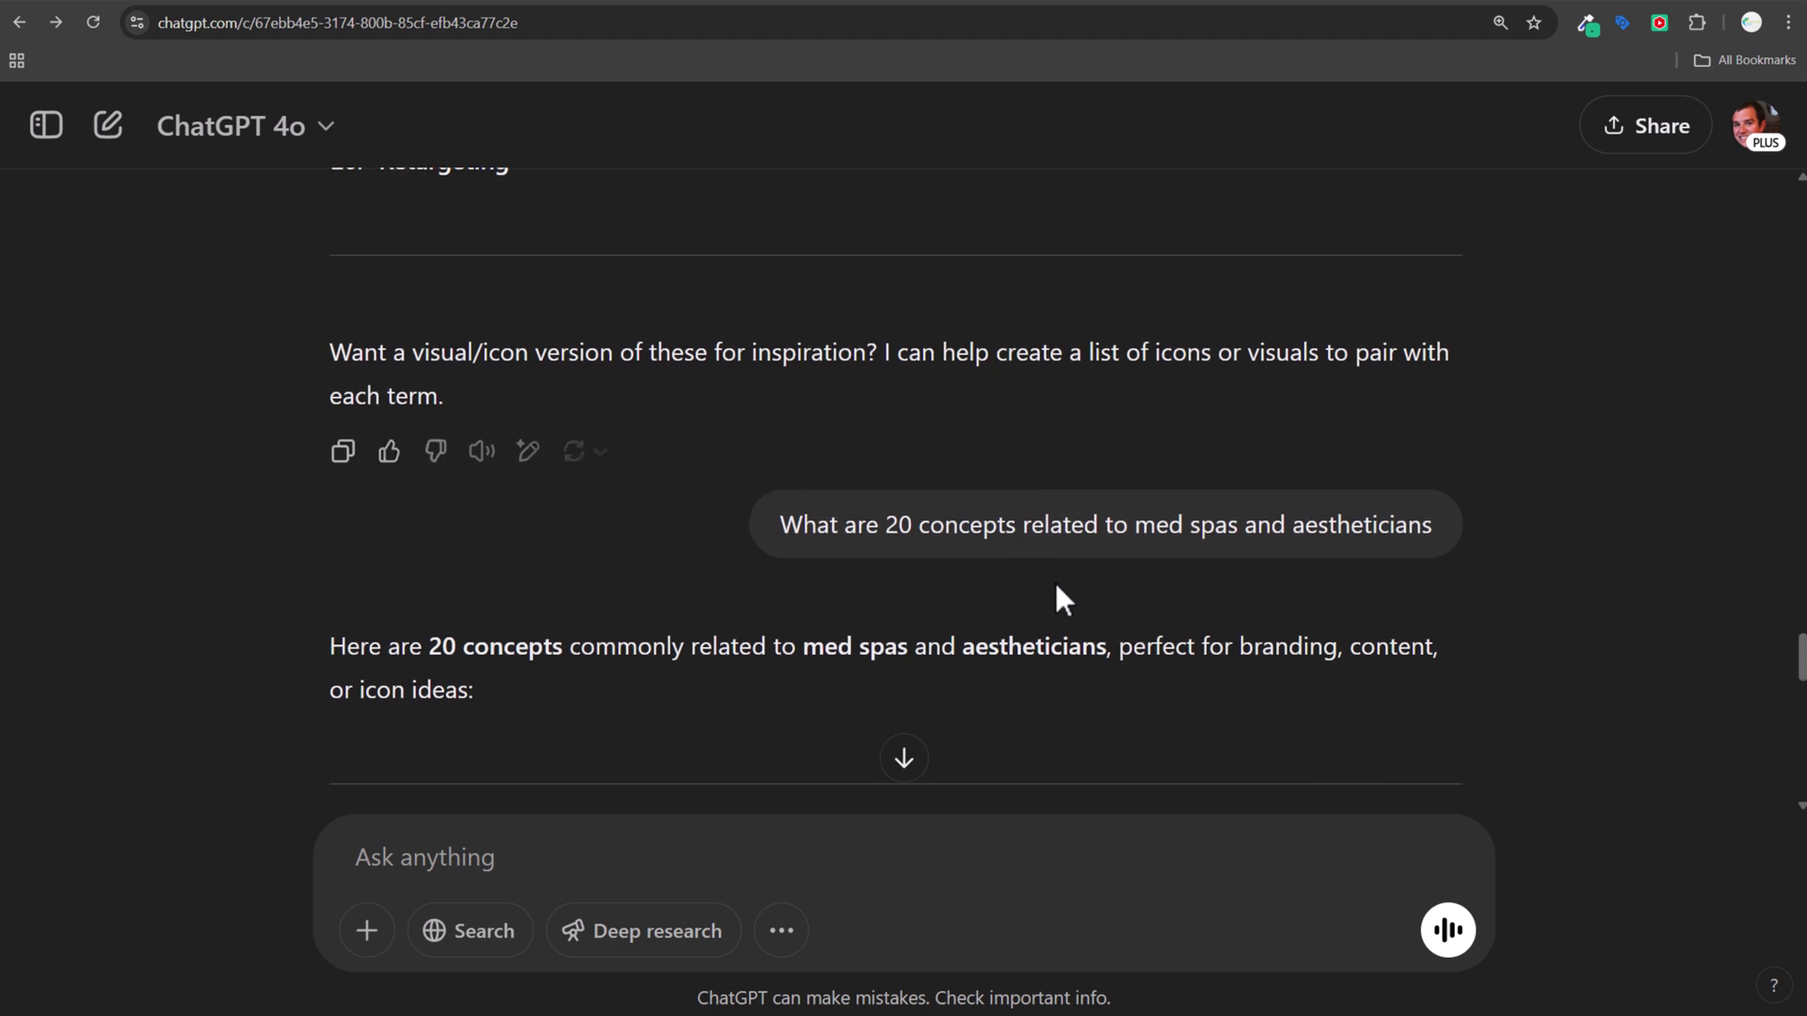
pyautogui.moveTo(866, 524); pyautogui.dragTo(1112, 524)
pyautogui.click(1275, 524)
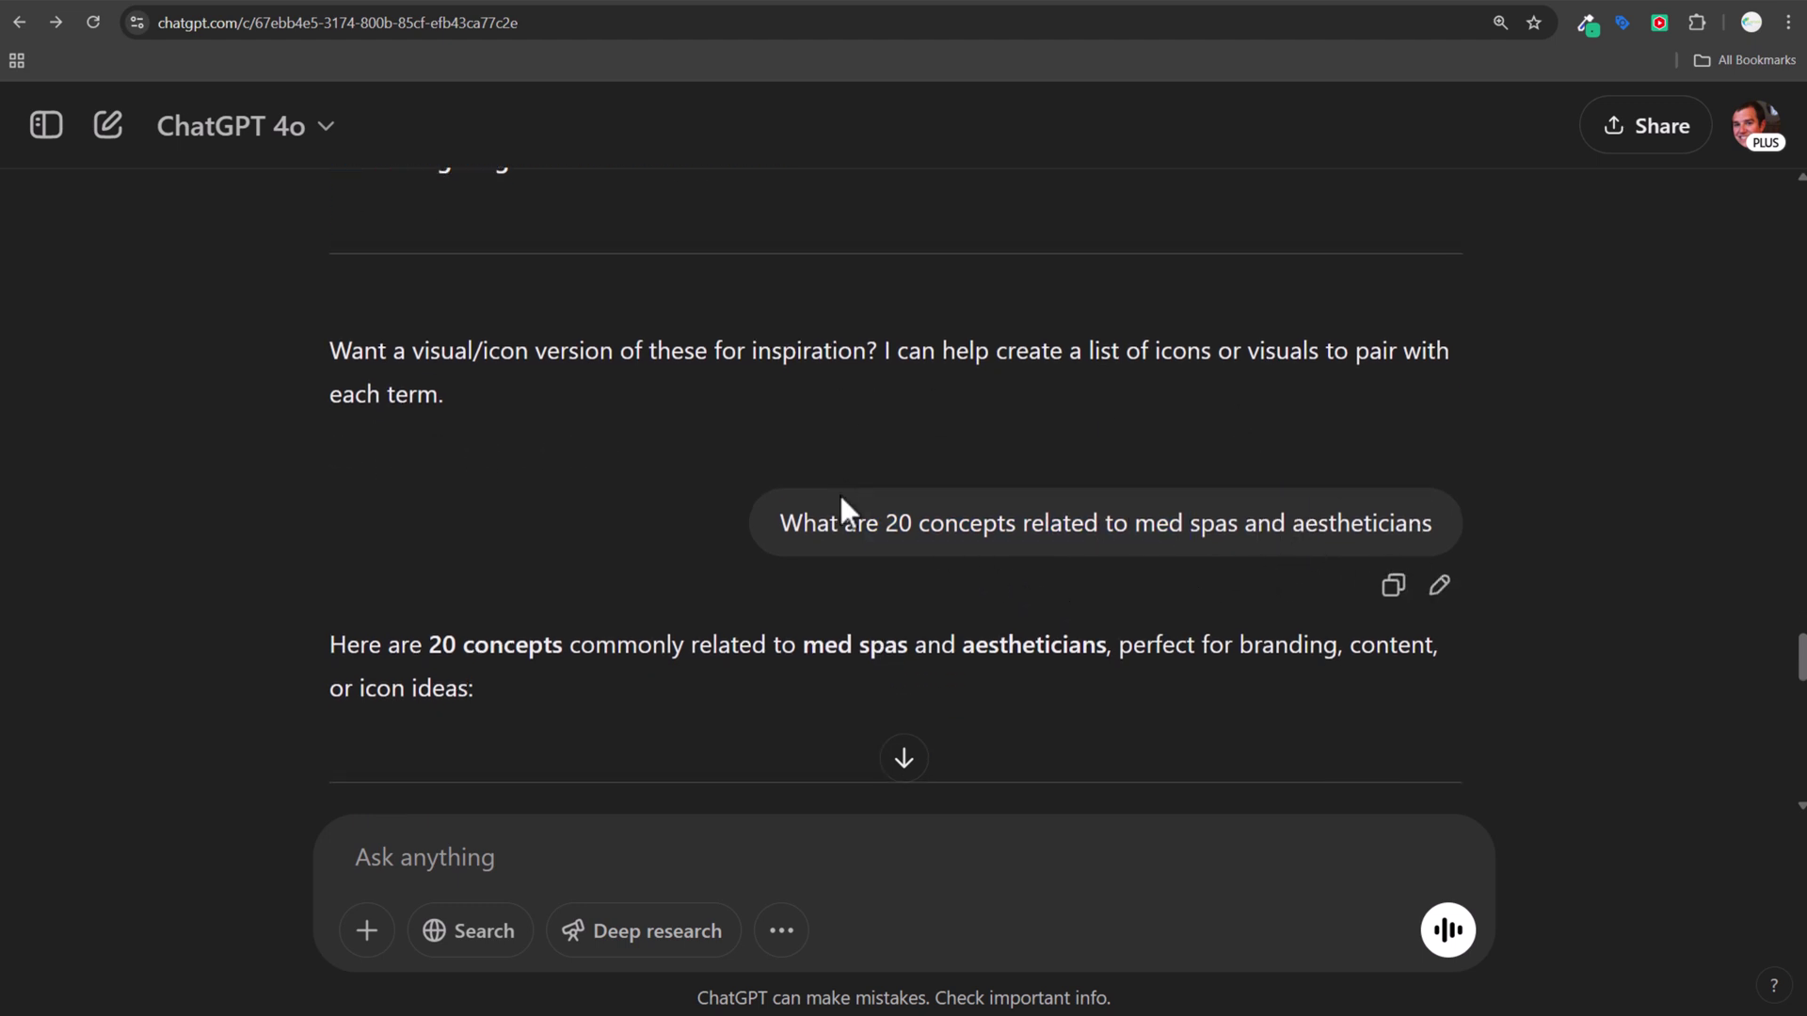
pyautogui.scroll(-15, 840, 501)
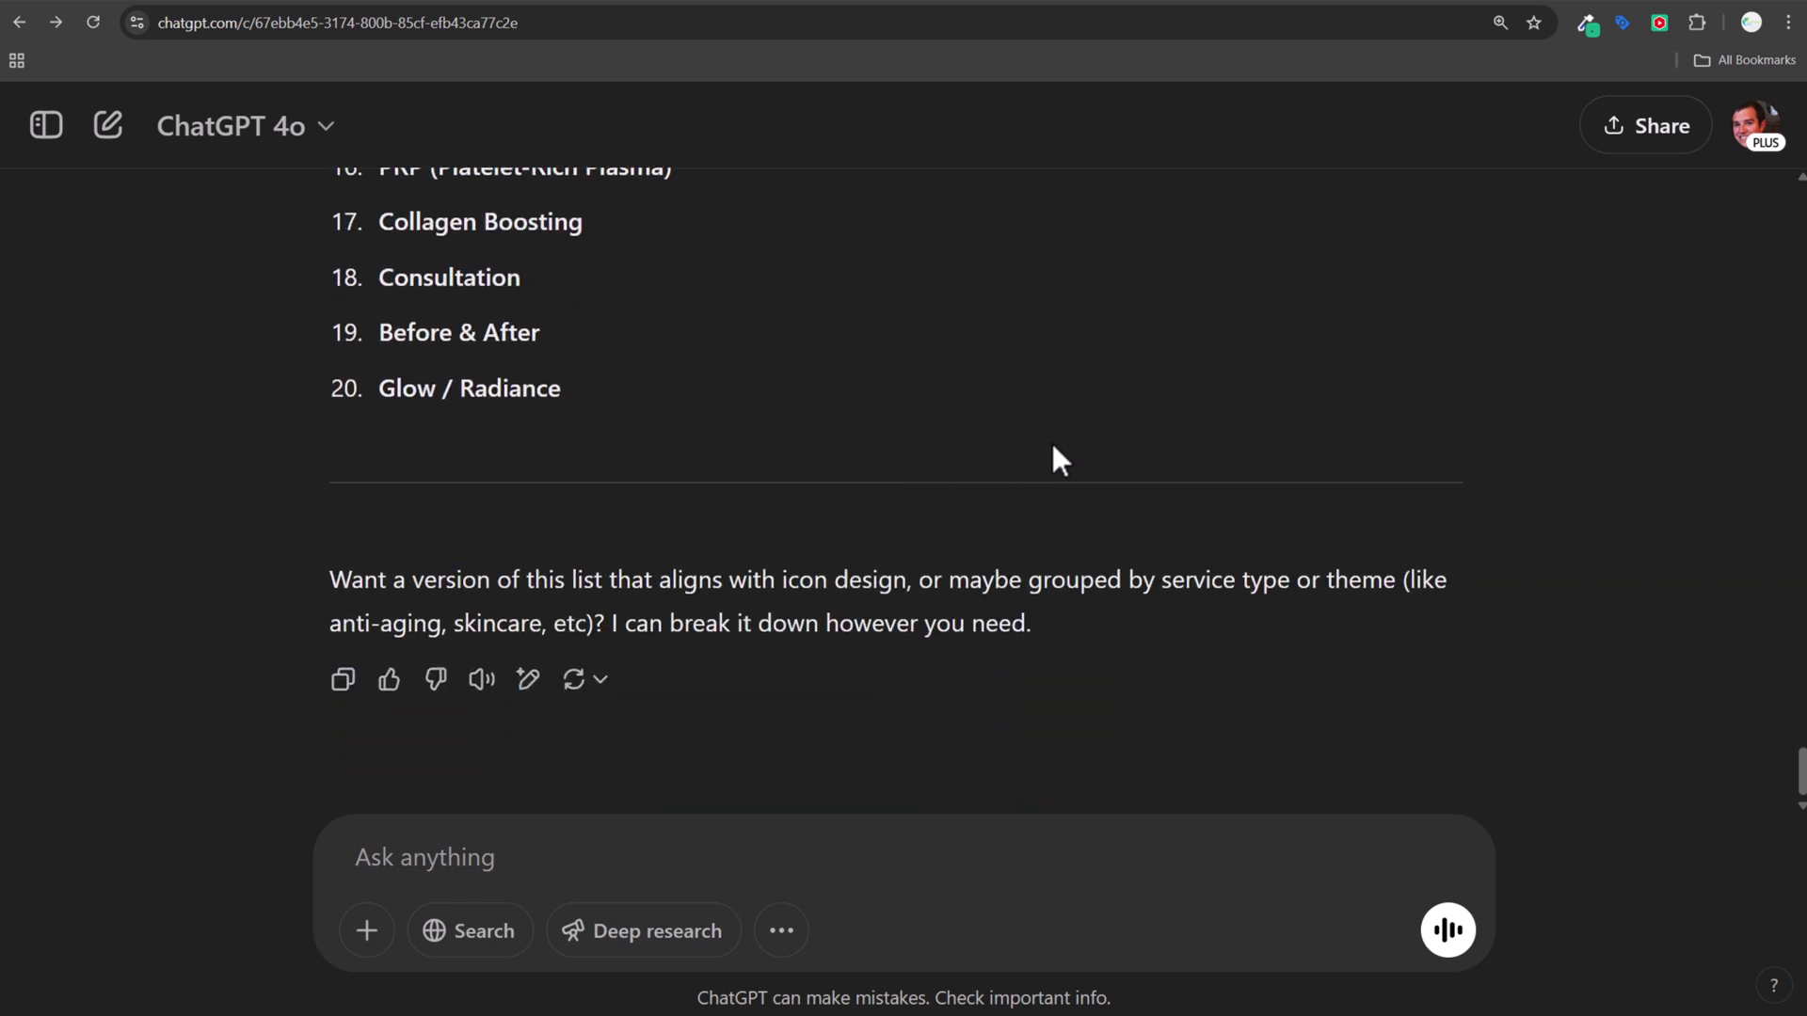
pyautogui.scroll(10, 1017, 450)
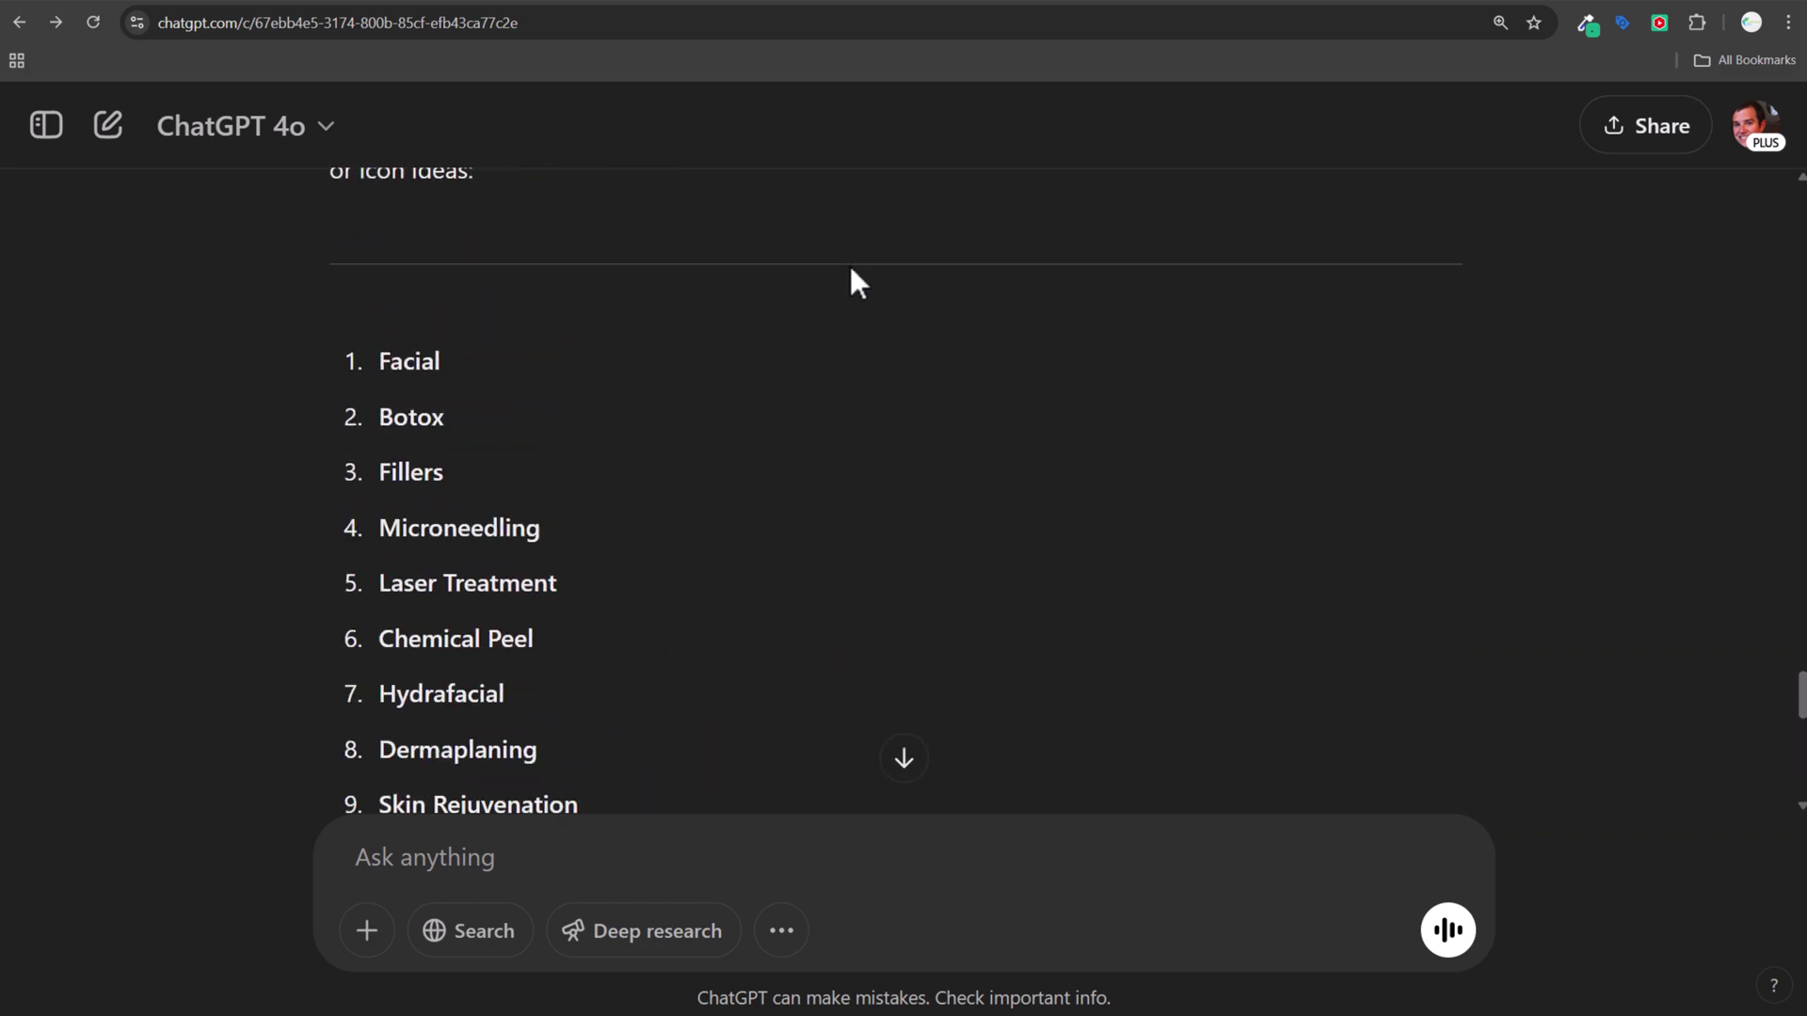
pyautogui.scroll(20, 850, 269)
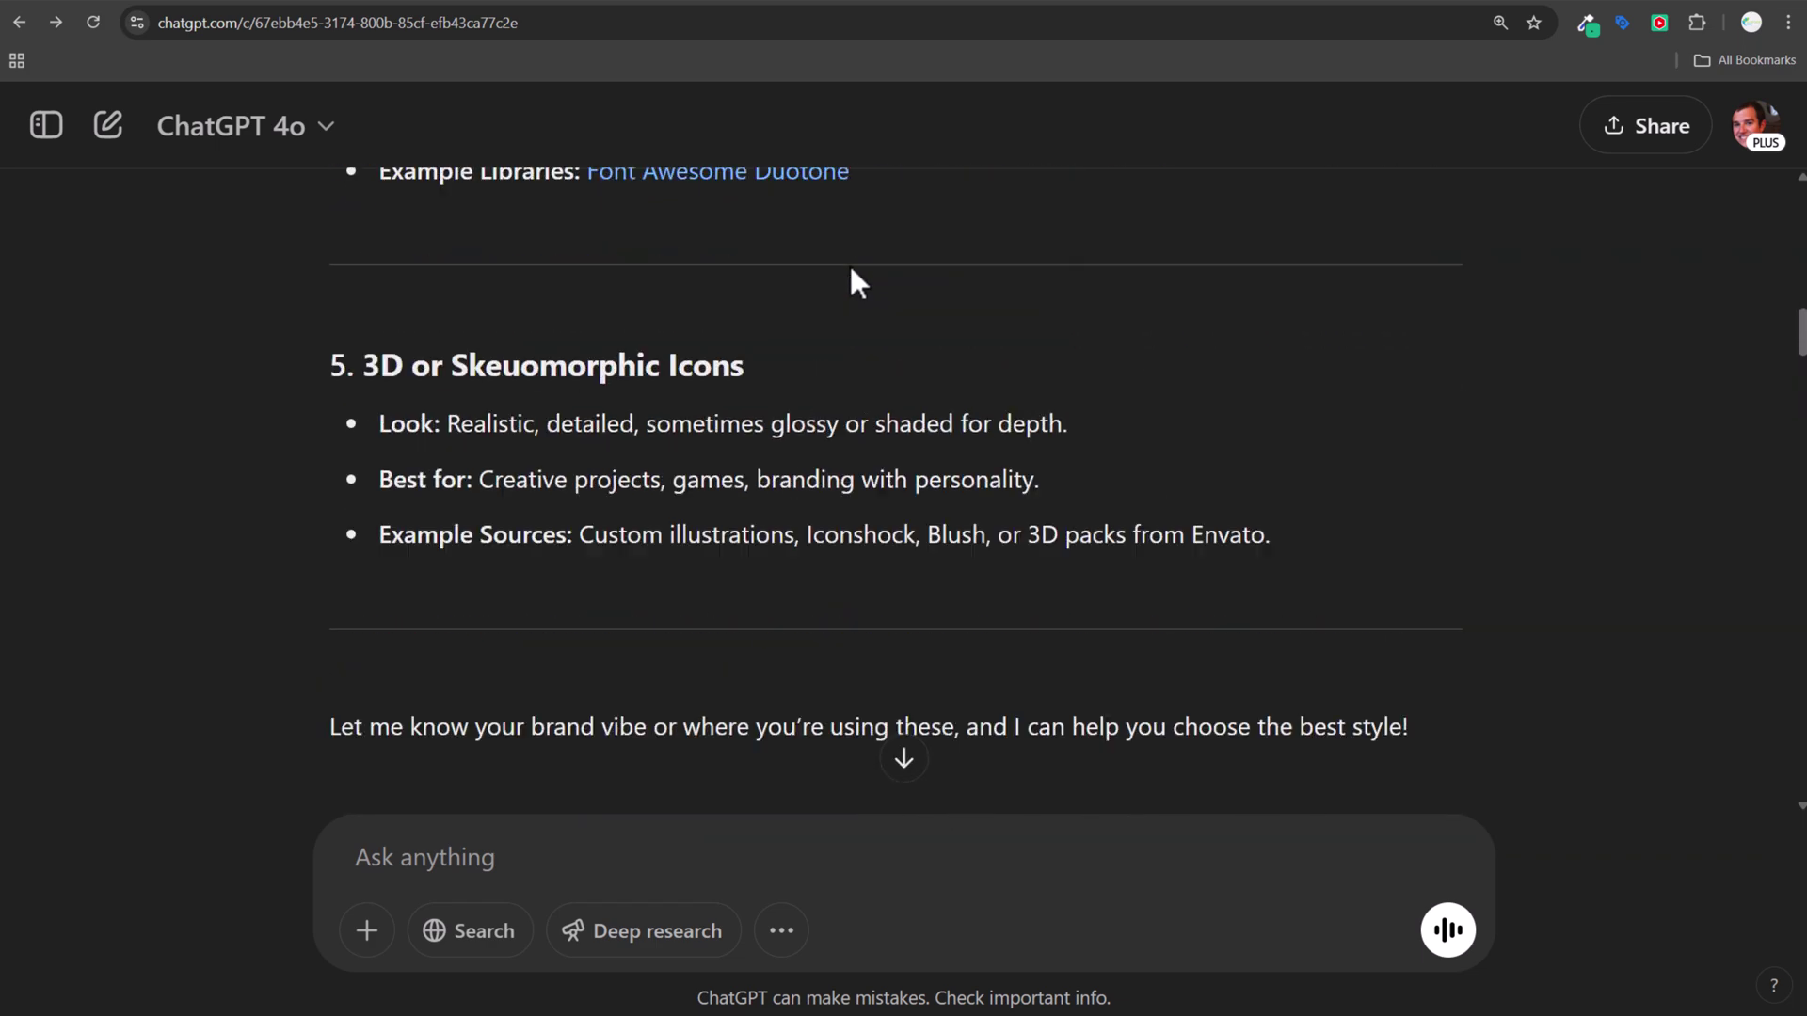
pyautogui.scroll(15, 858, 282)
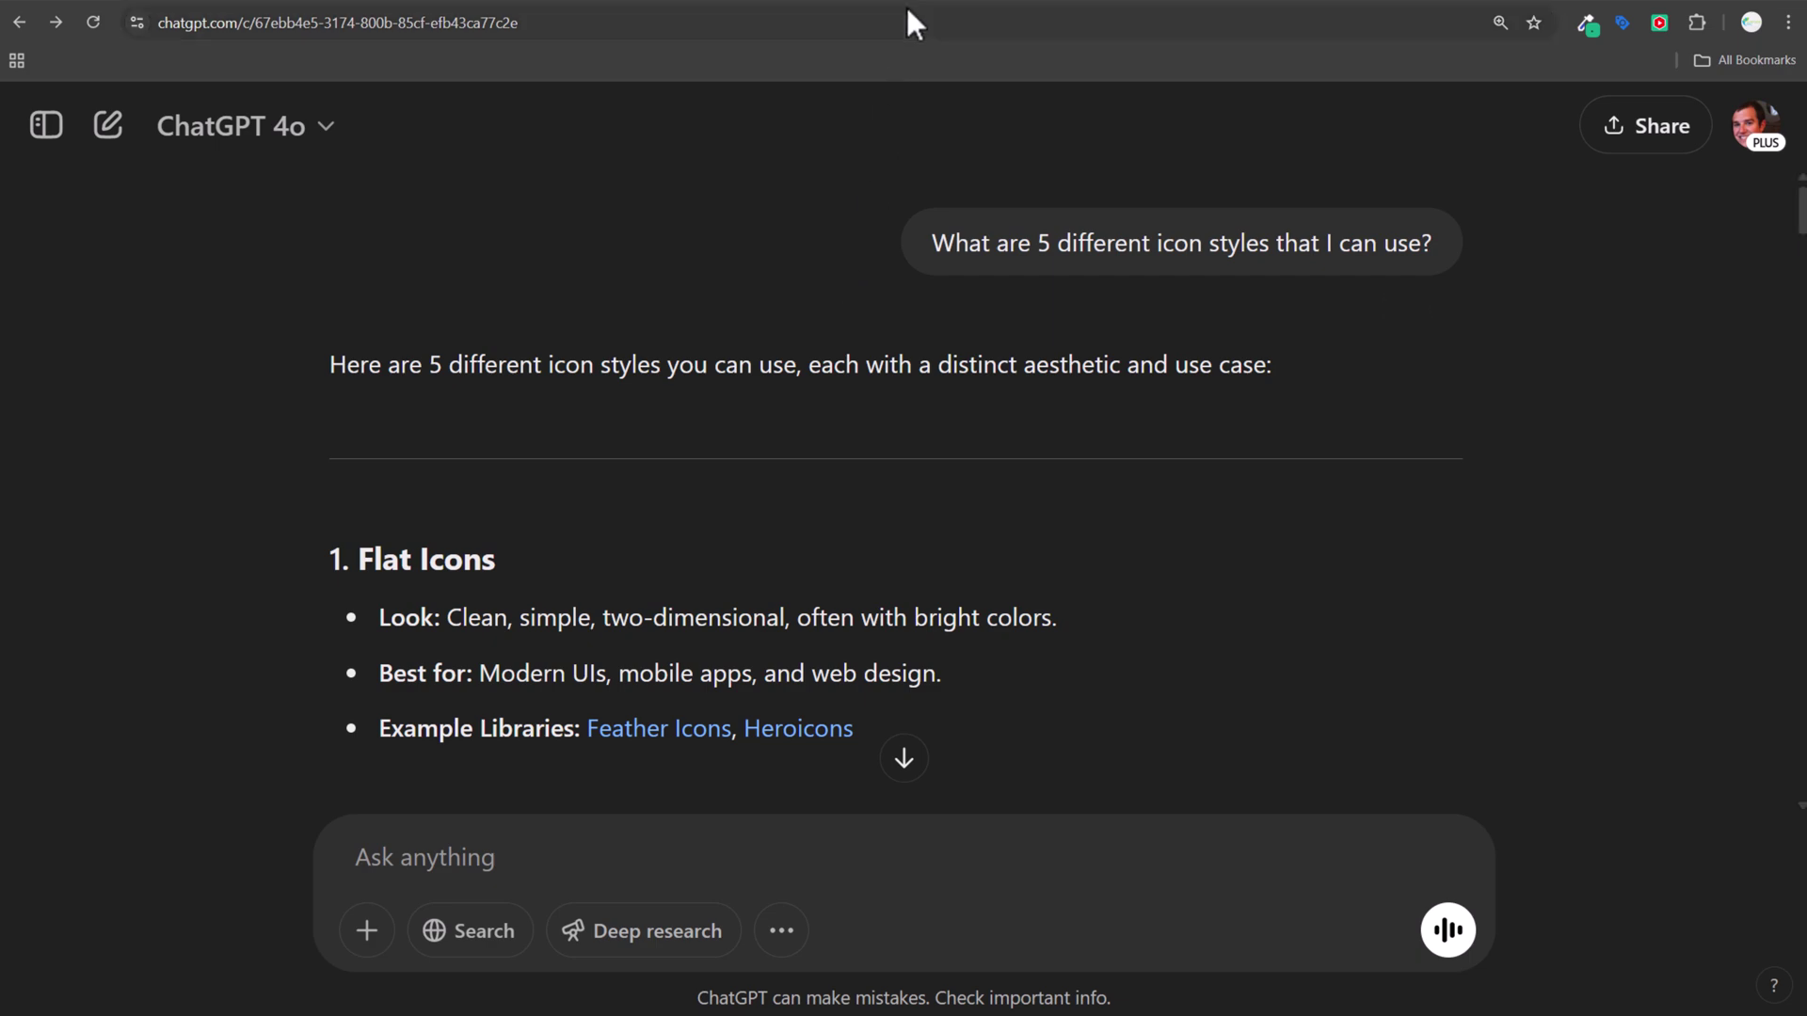
# Switch to the marketing icon chat and compare the eight generated icons with the reference icon image.
pyautogui.click(934, 3)
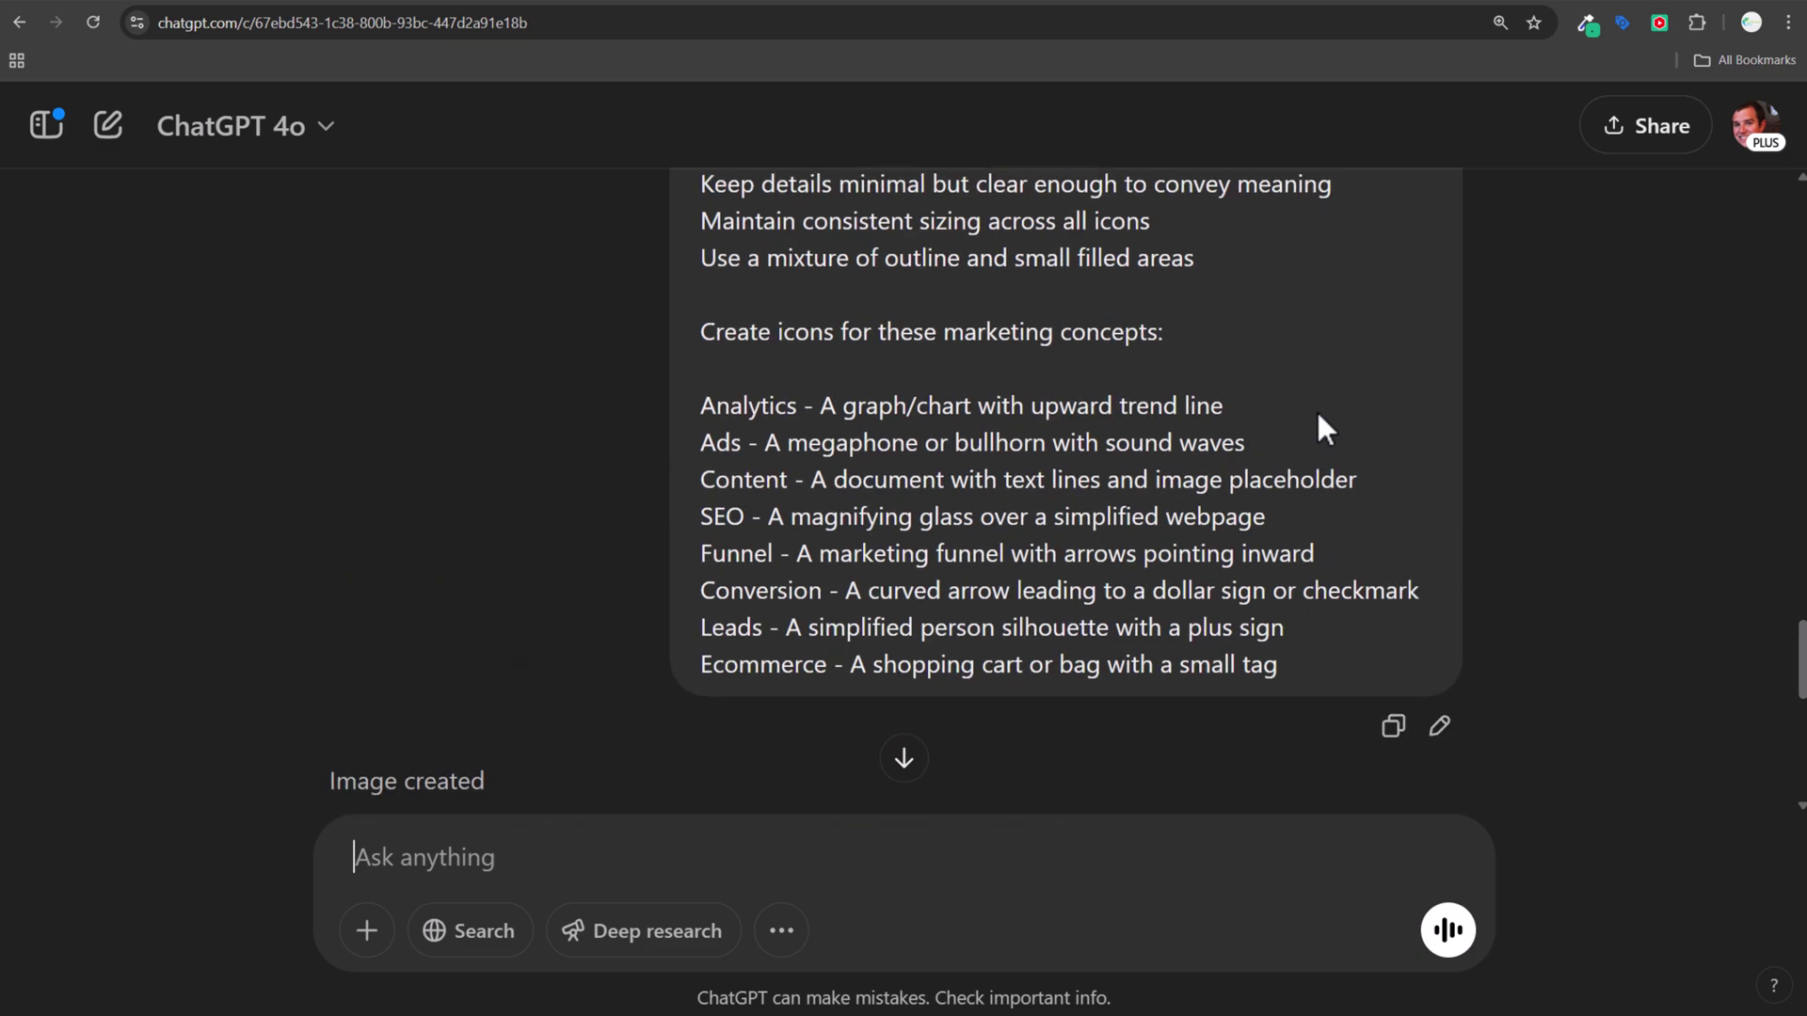
pyautogui.scroll(-3, 1316, 429)
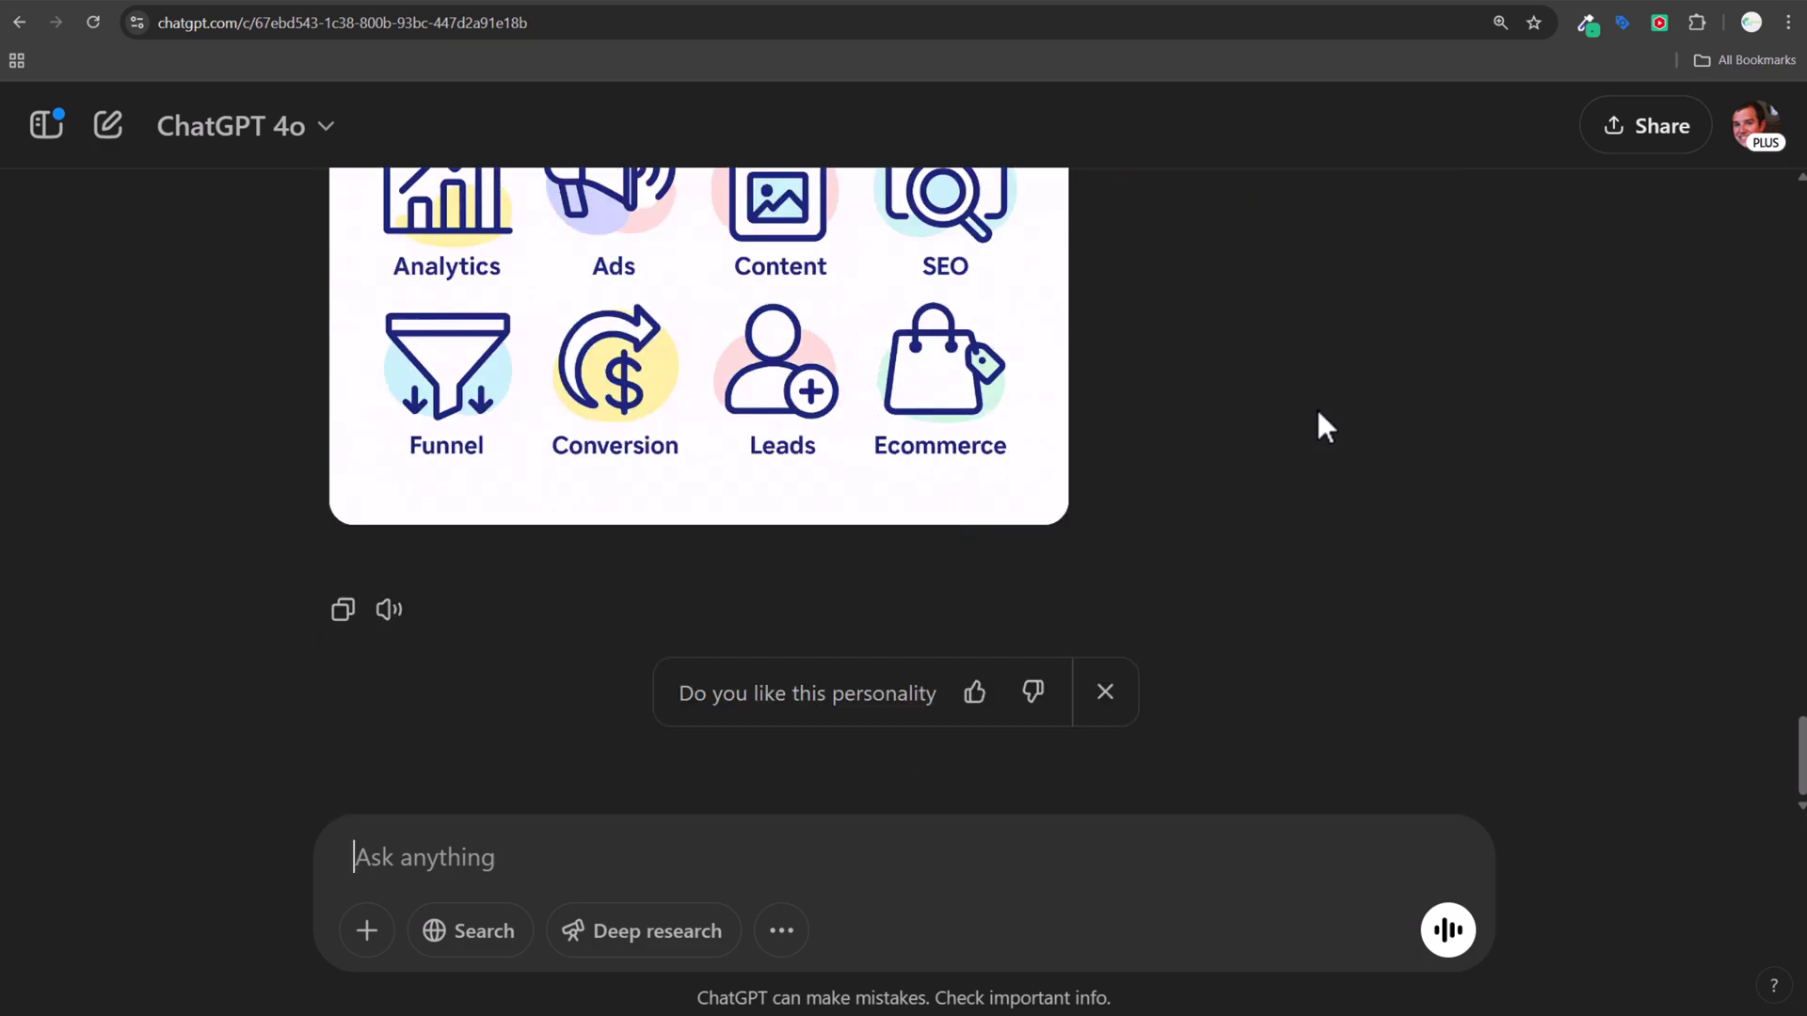
pyautogui.scroll(15, 1319, 422)
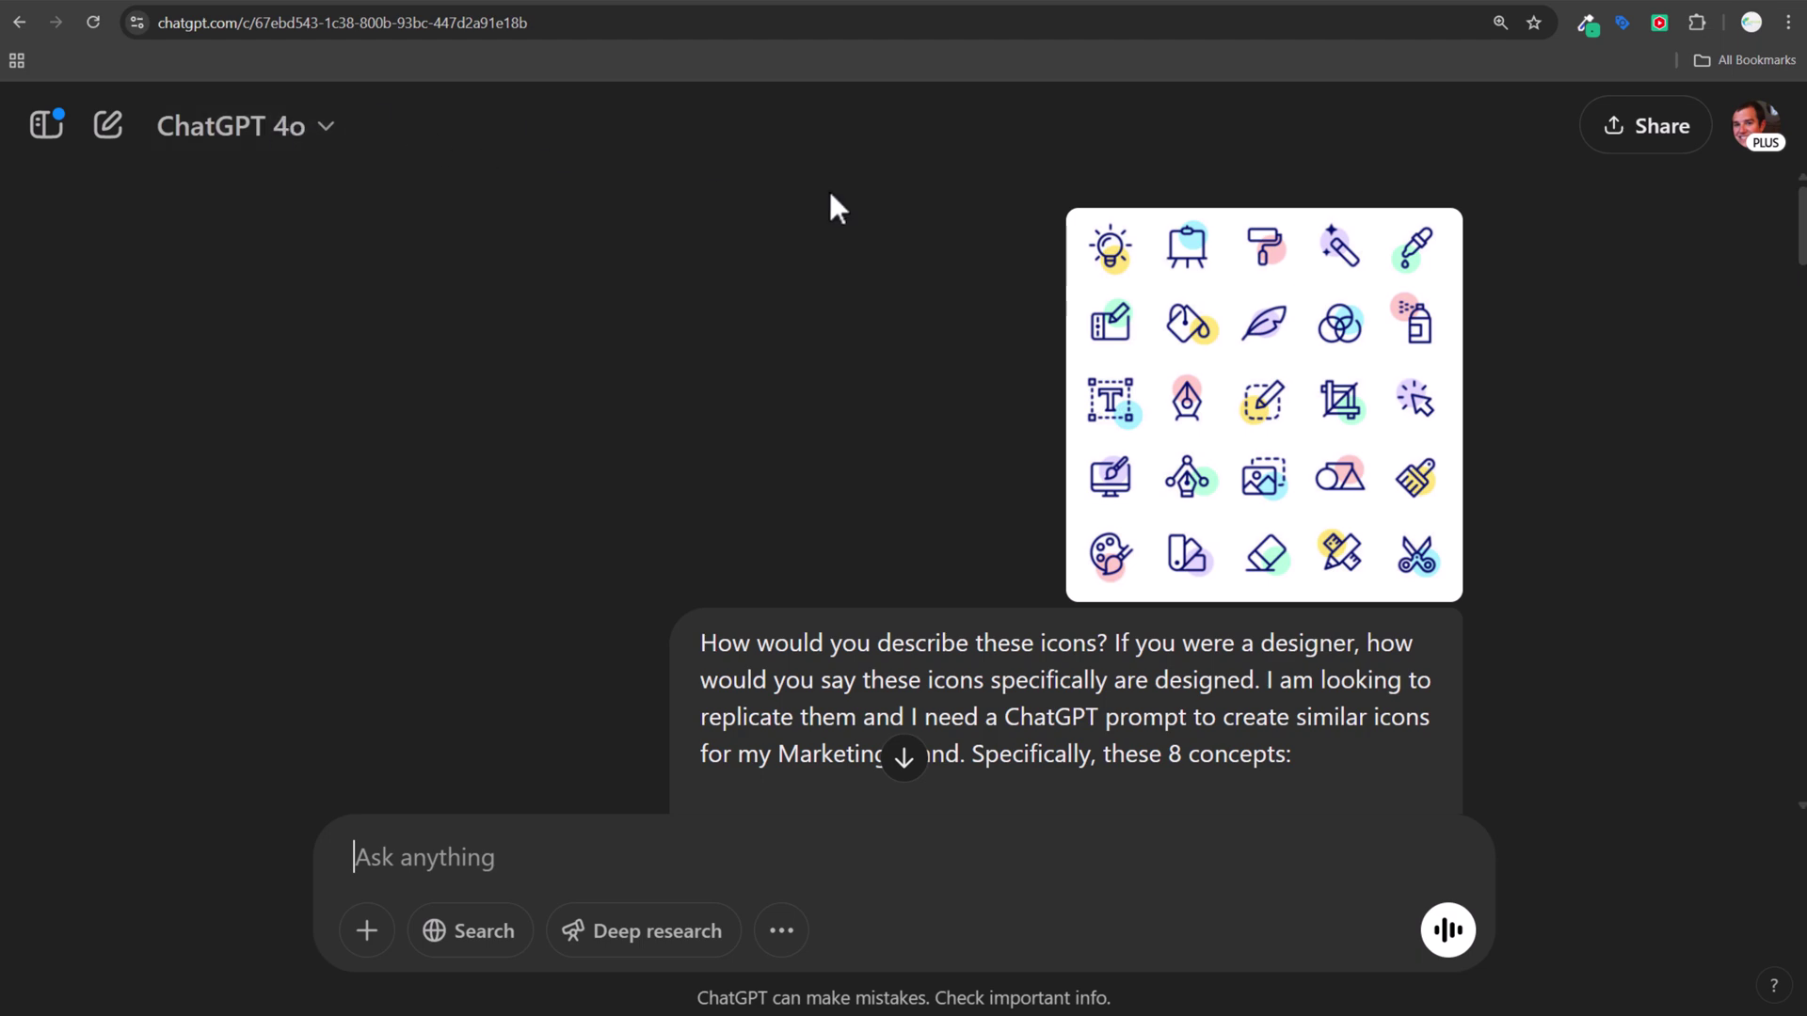
pyautogui.scroll(-15, 1598, 434)
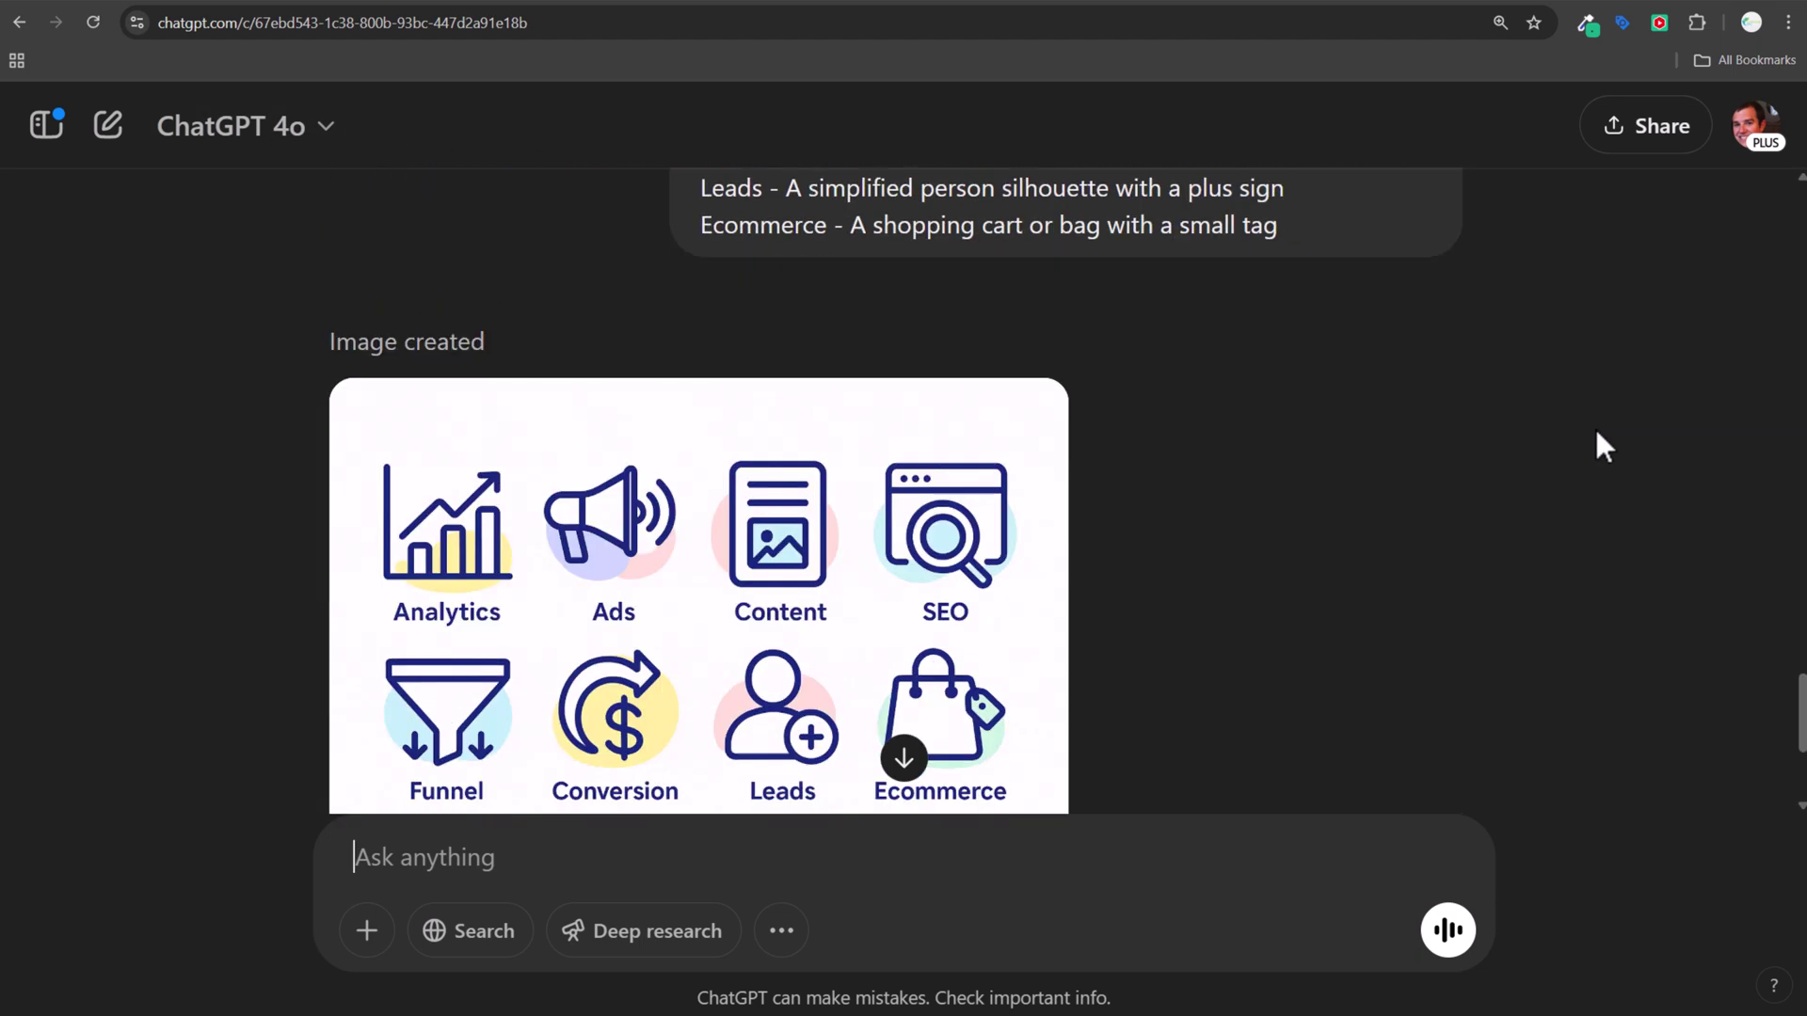
pyautogui.scroll(-3, 1597, 432)
pyautogui.scroll(3, 1597, 434)
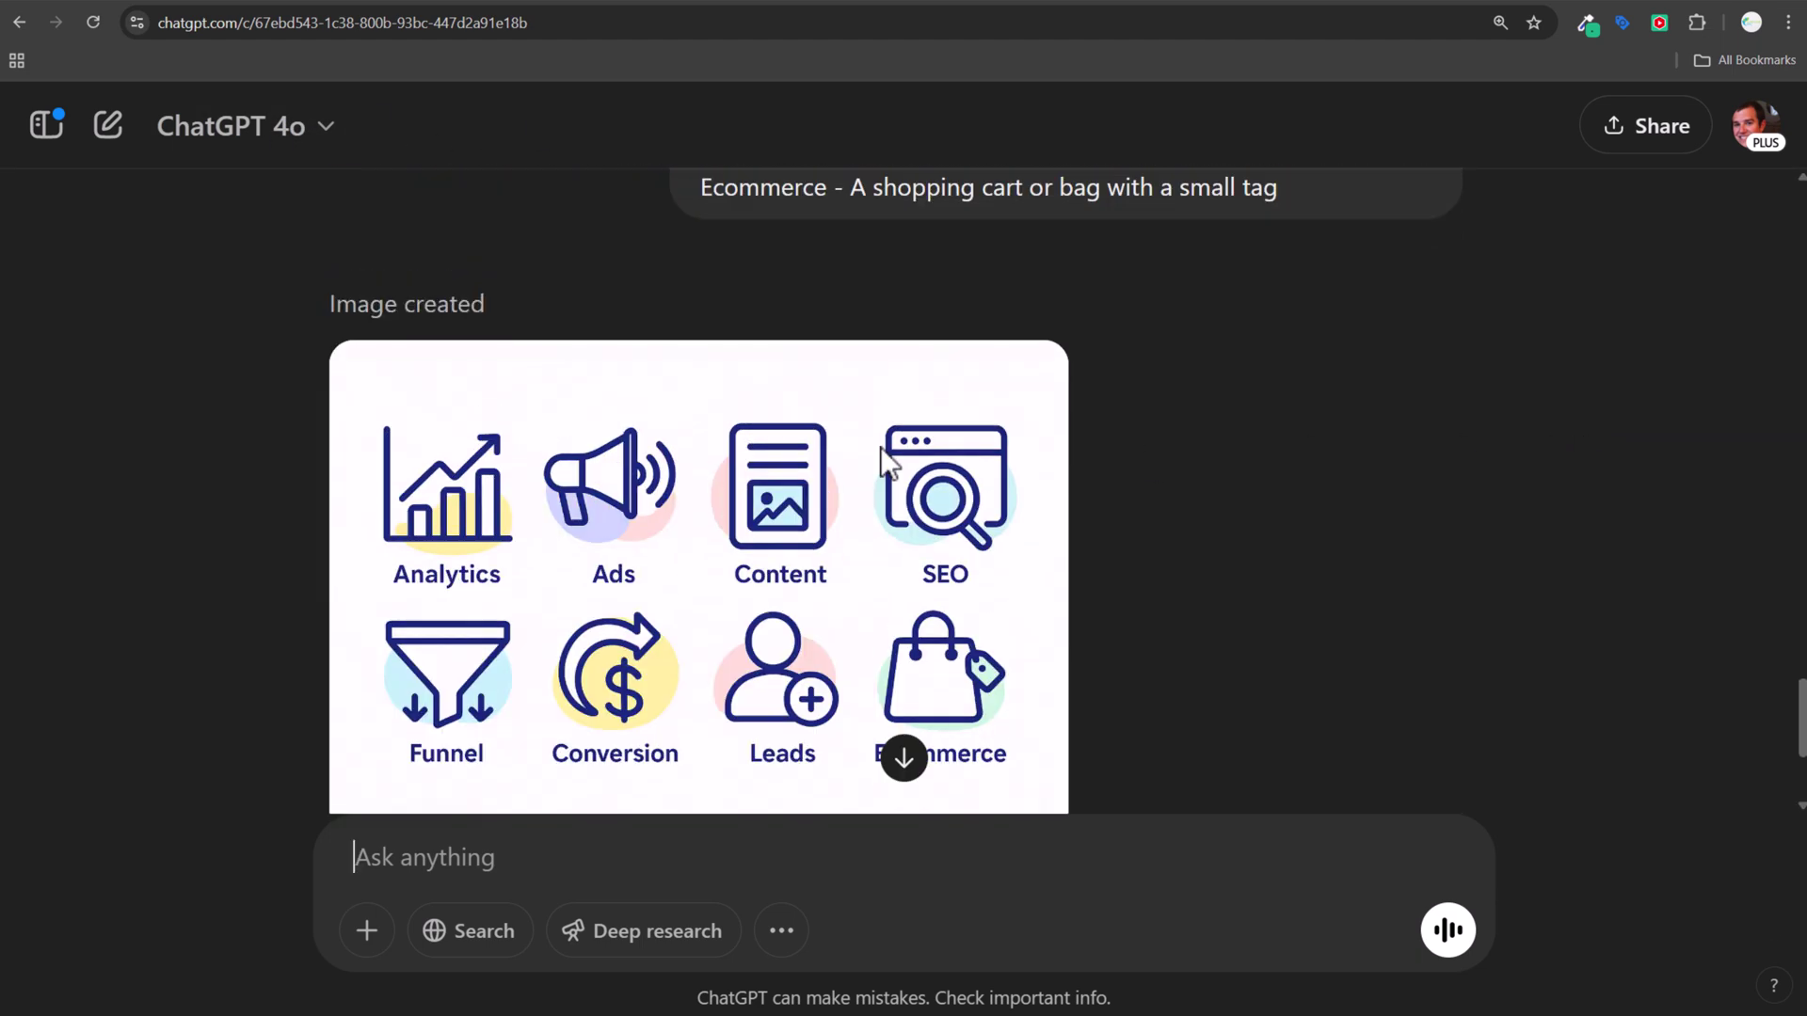
pyautogui.moveTo(504, 492)
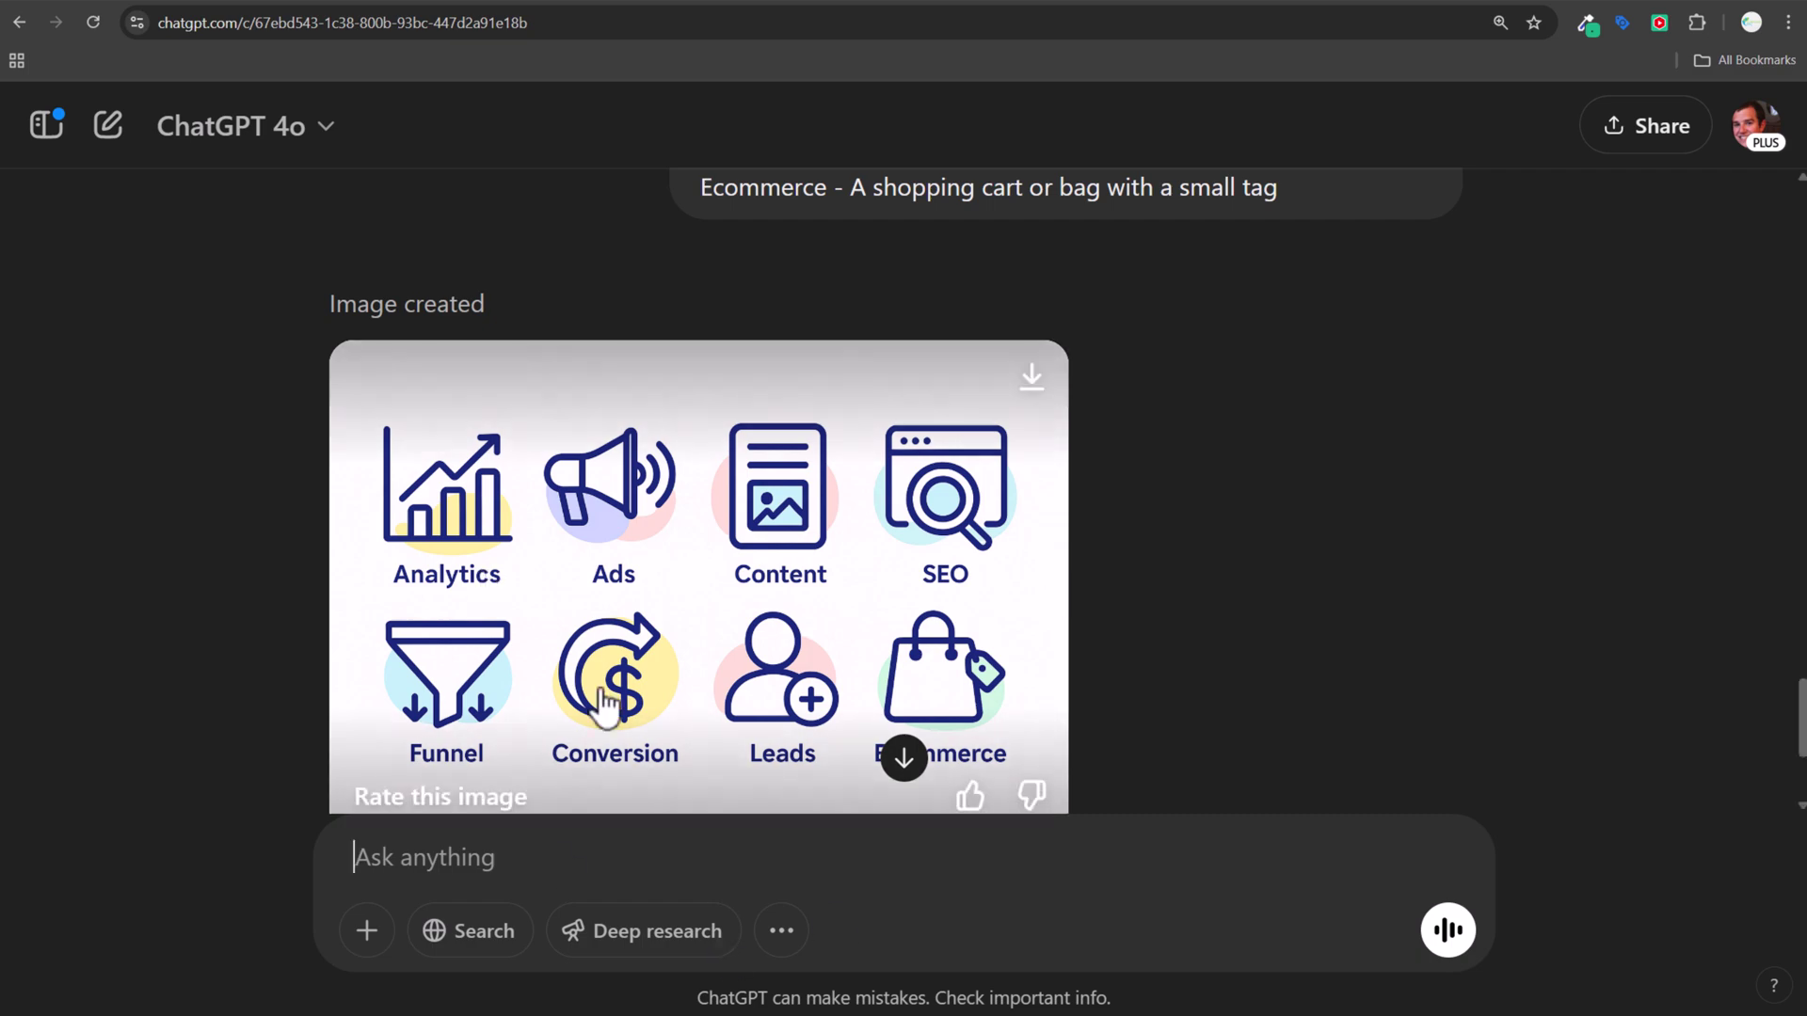
# Copy ChatGPT's own suggested prompt, from "Create a cohesive set of 8 modern, minimalist line-art icons" through the style specifications.
pyautogui.scroll(8, 1397, 439)
pyautogui.scroll(10, 1393, 431)
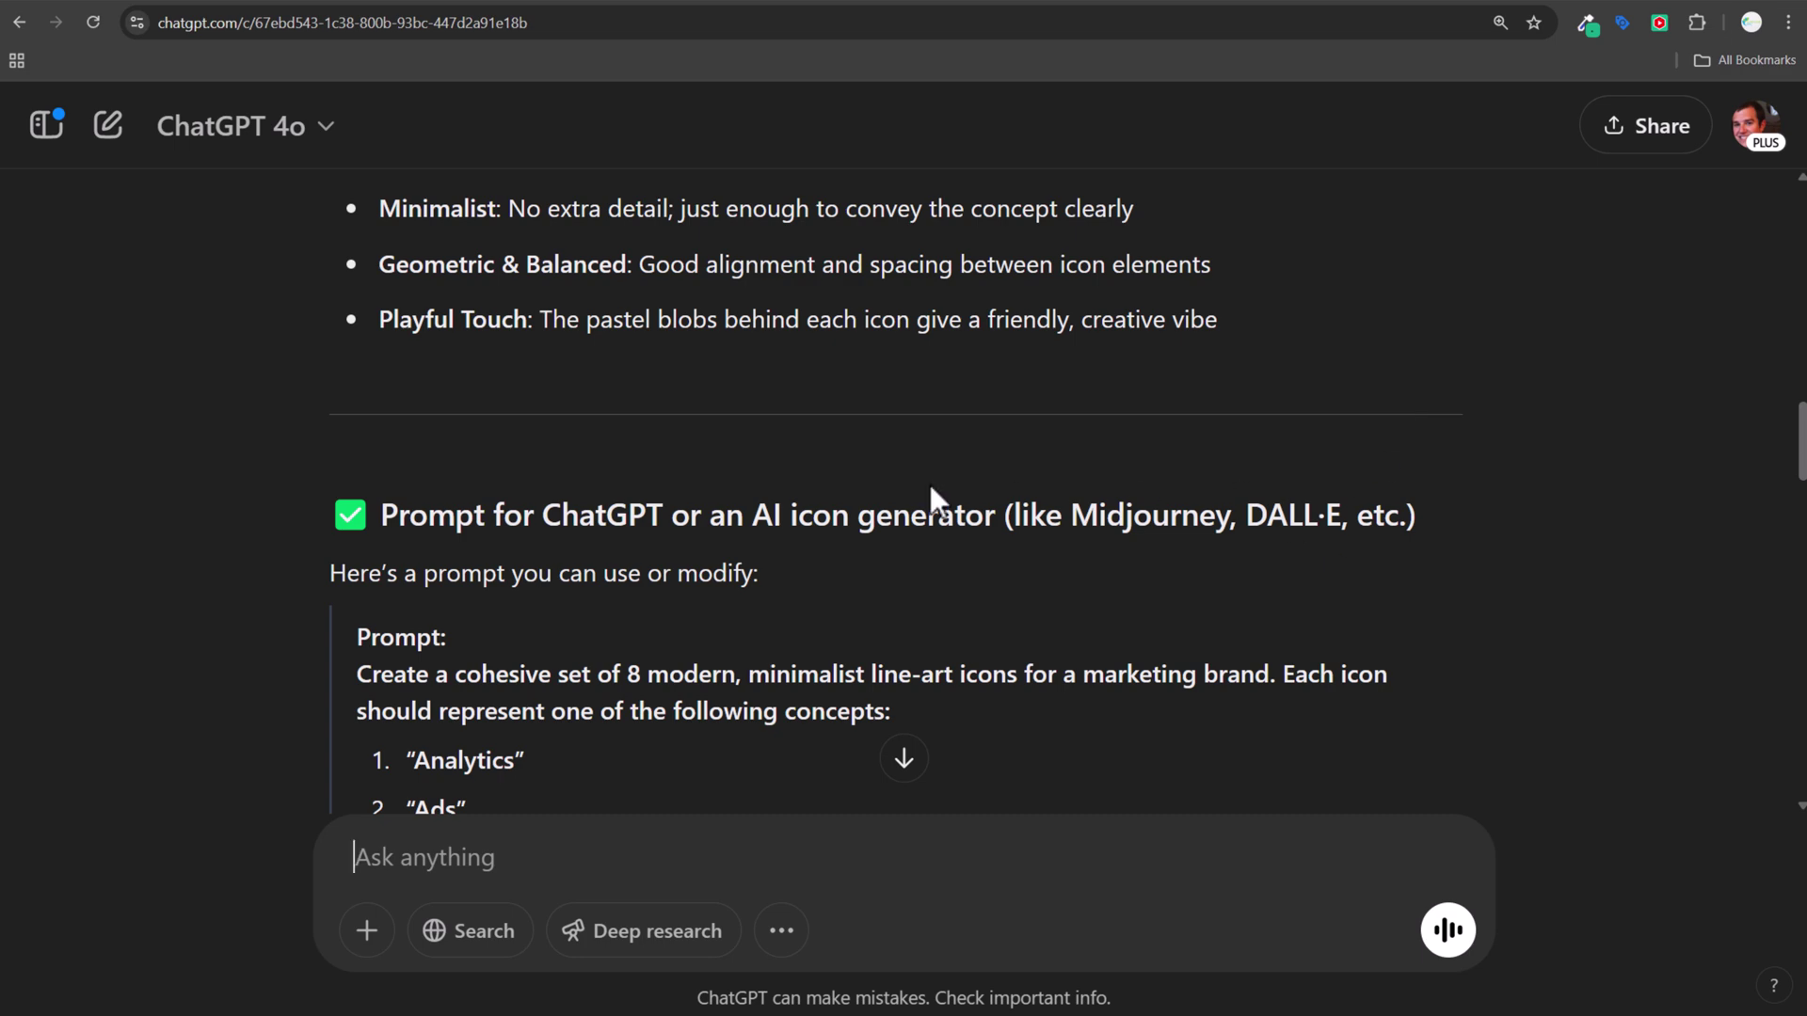
pyautogui.scroll(-3, 332, 374)
pyautogui.moveTo(353, 371); pyautogui.dragTo(1327, 650)
pyautogui.scroll(-5, 753, 456)
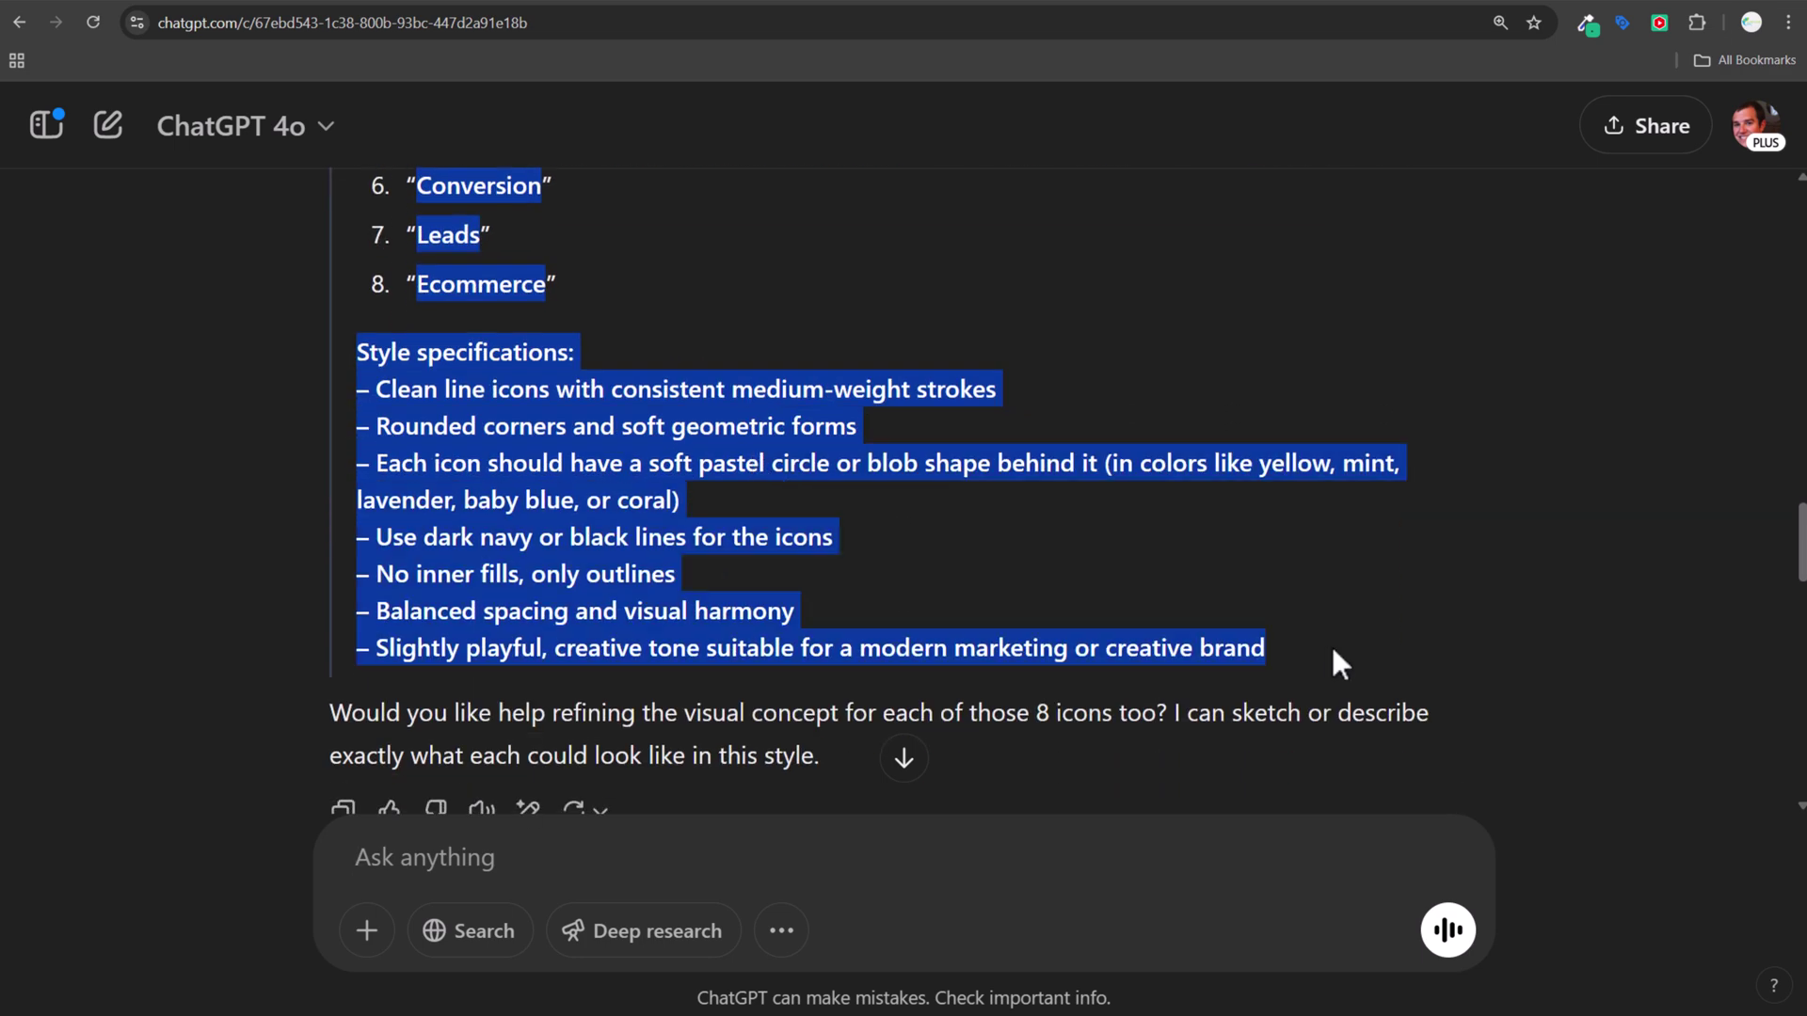
# Start a new ChatGPT chat from the mechanic icon chat, paste the minimalist line-art icon prompt and submit it.
pyautogui.click(632, 3)
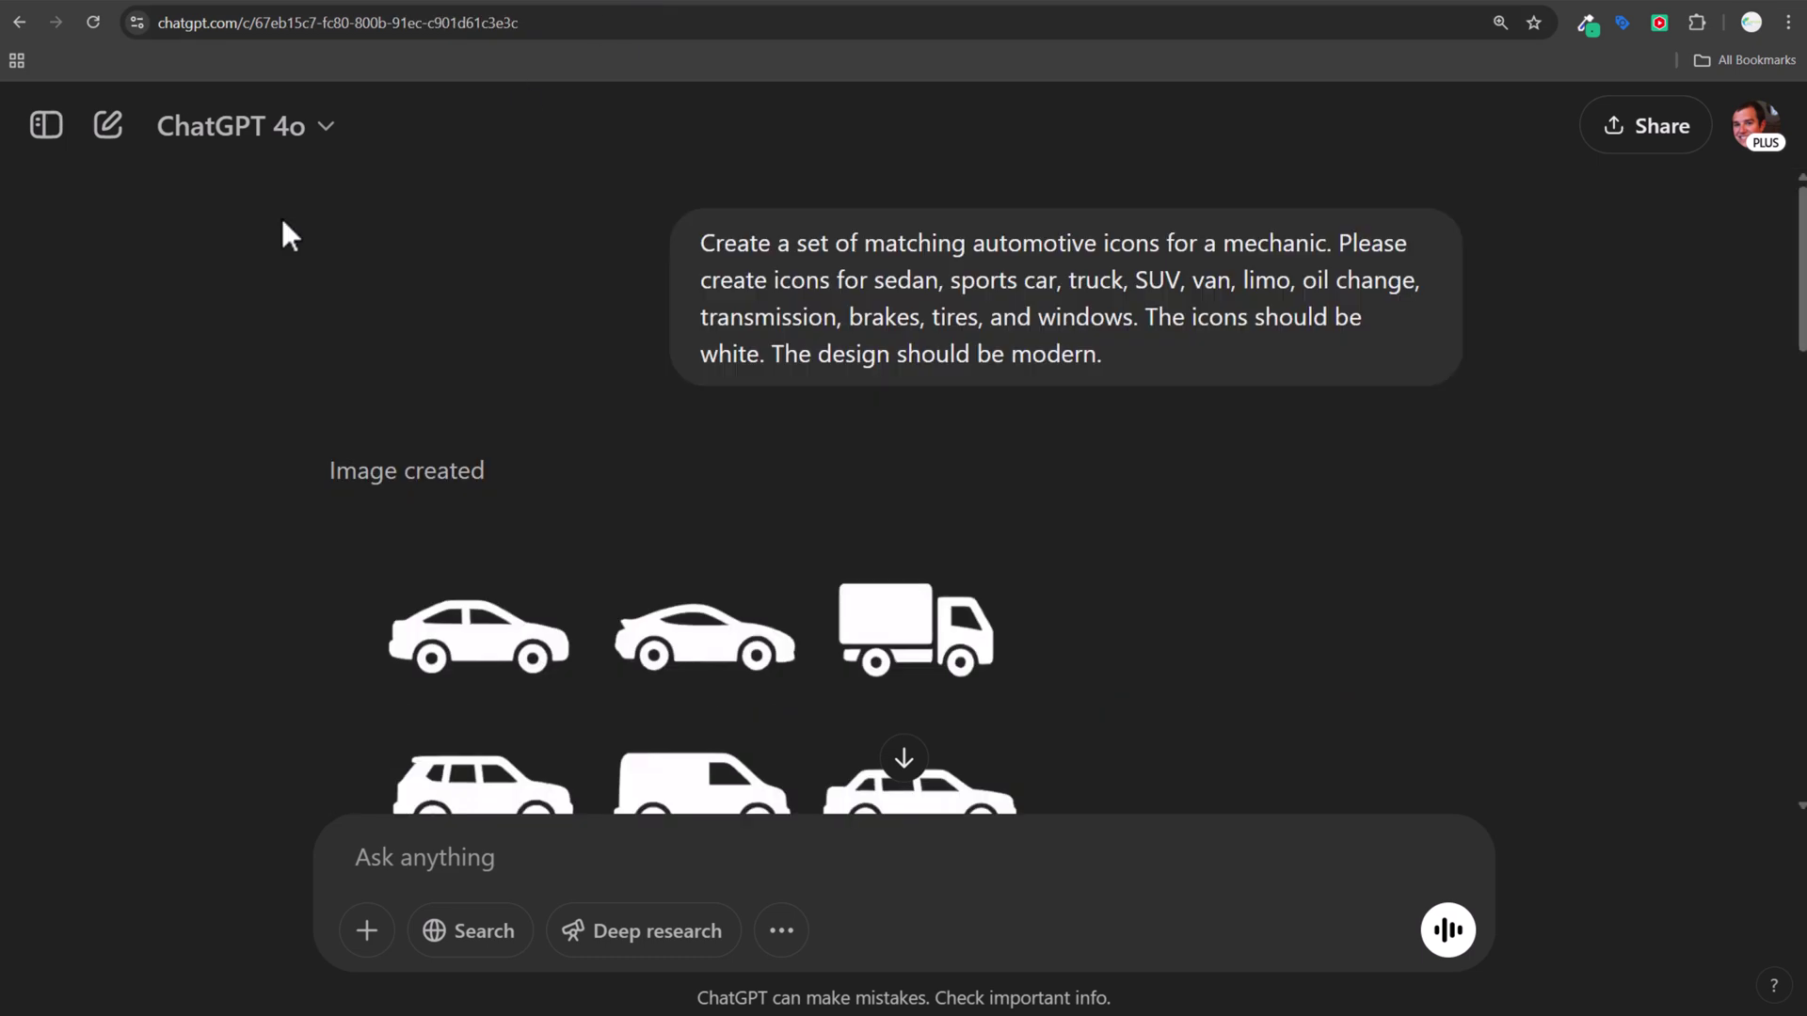
pyautogui.click(108, 125)
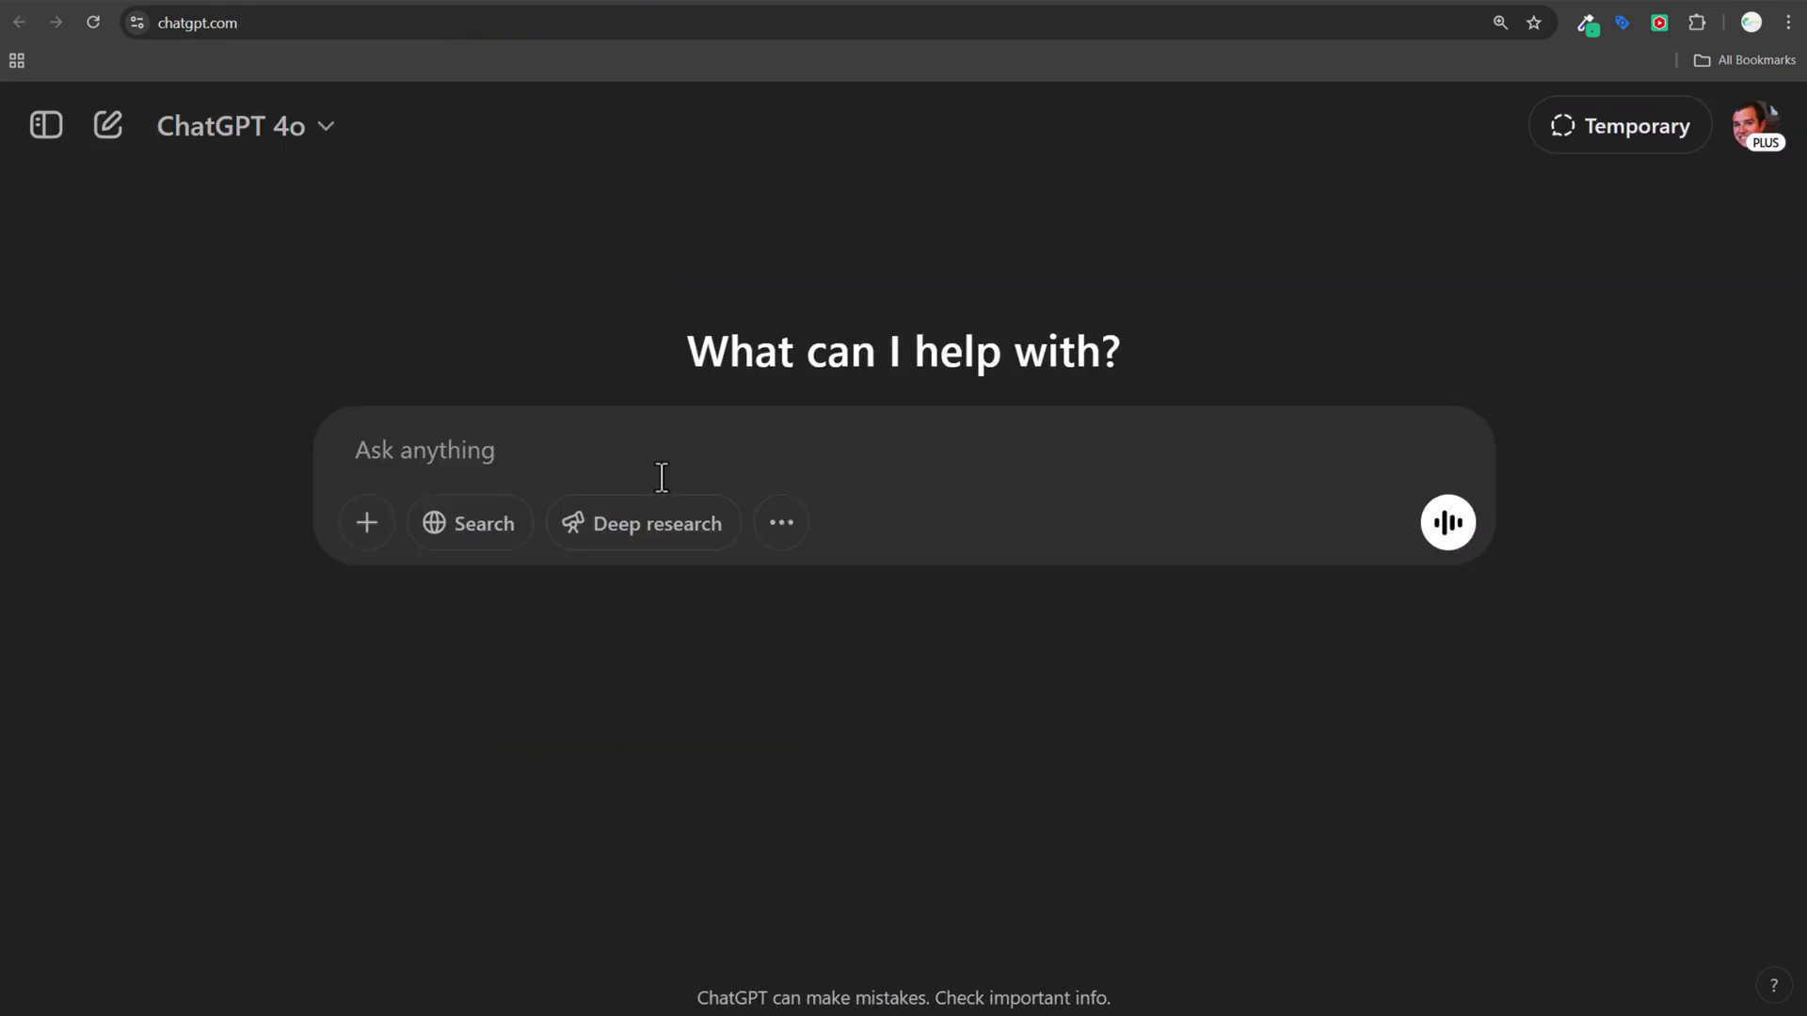
pyautogui.hotkey('ctrl', 'v')
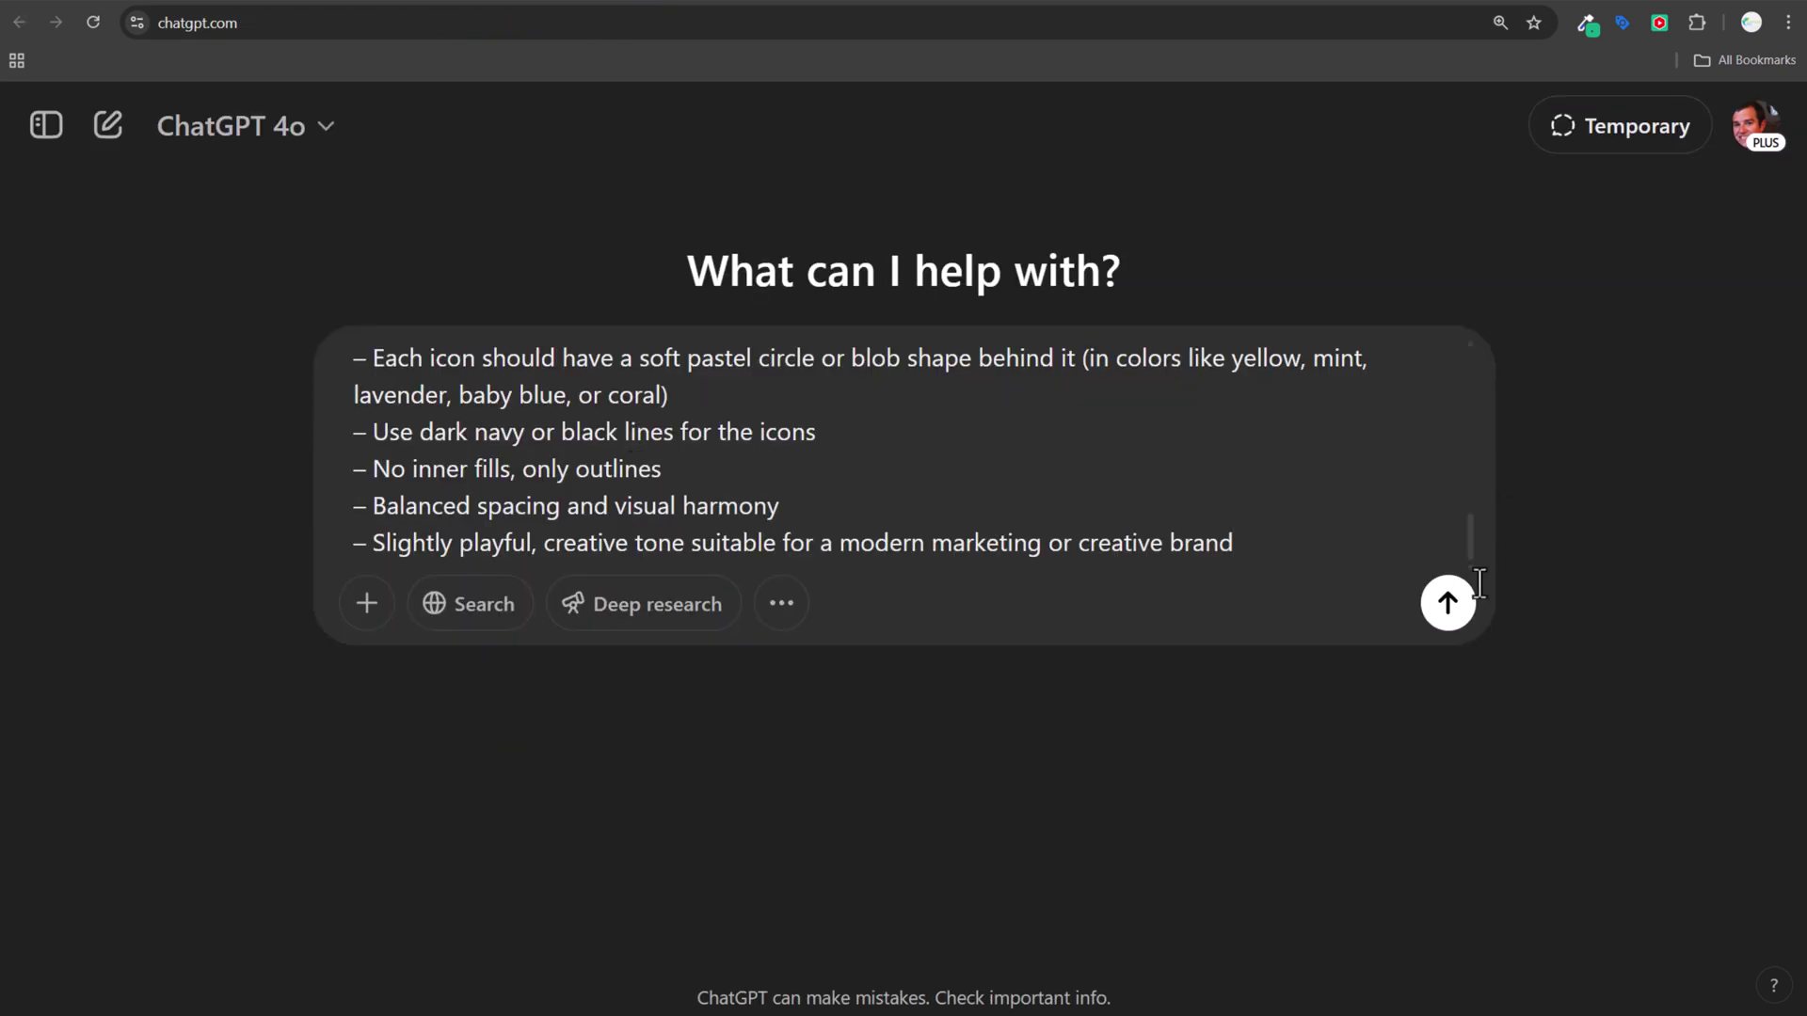
pyautogui.click(1454, 605)
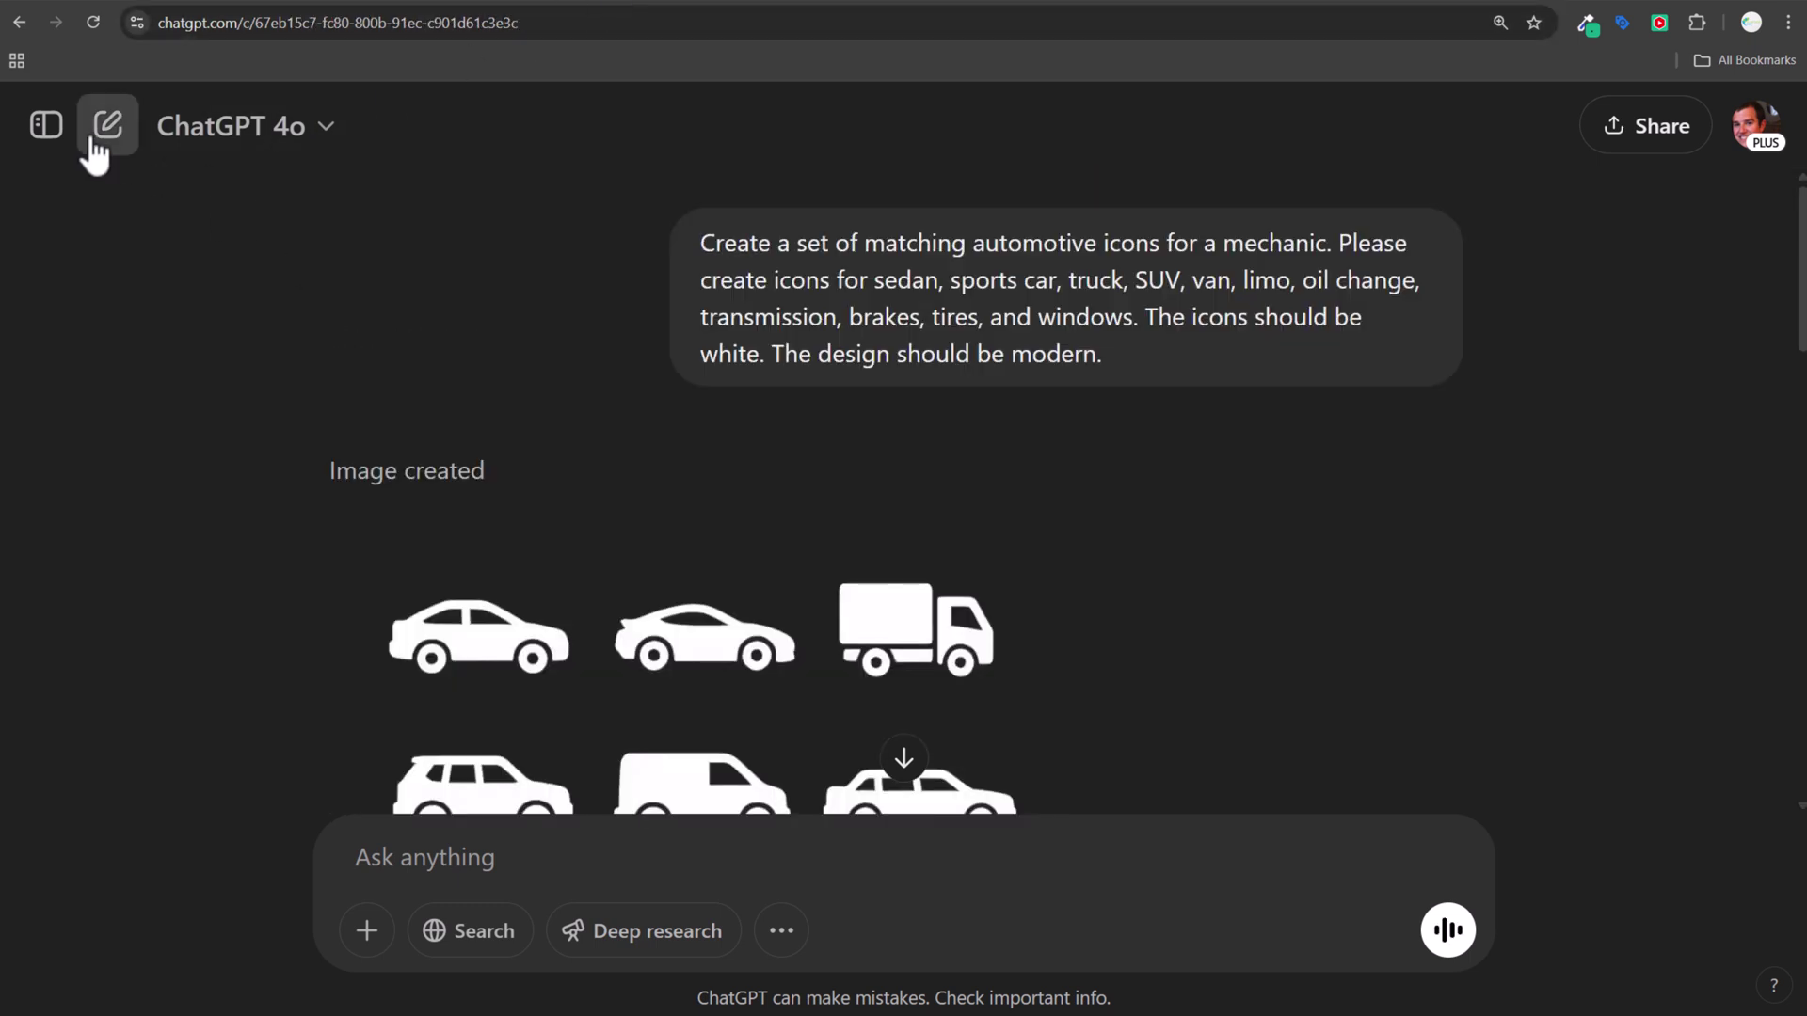
# Open another blank ChatGPT chat in a separate browser tab from the mechanic icon chat.
pyautogui.click(46, 125)
pyautogui.rightClick(132, 199)
pyautogui.click(162, 209)
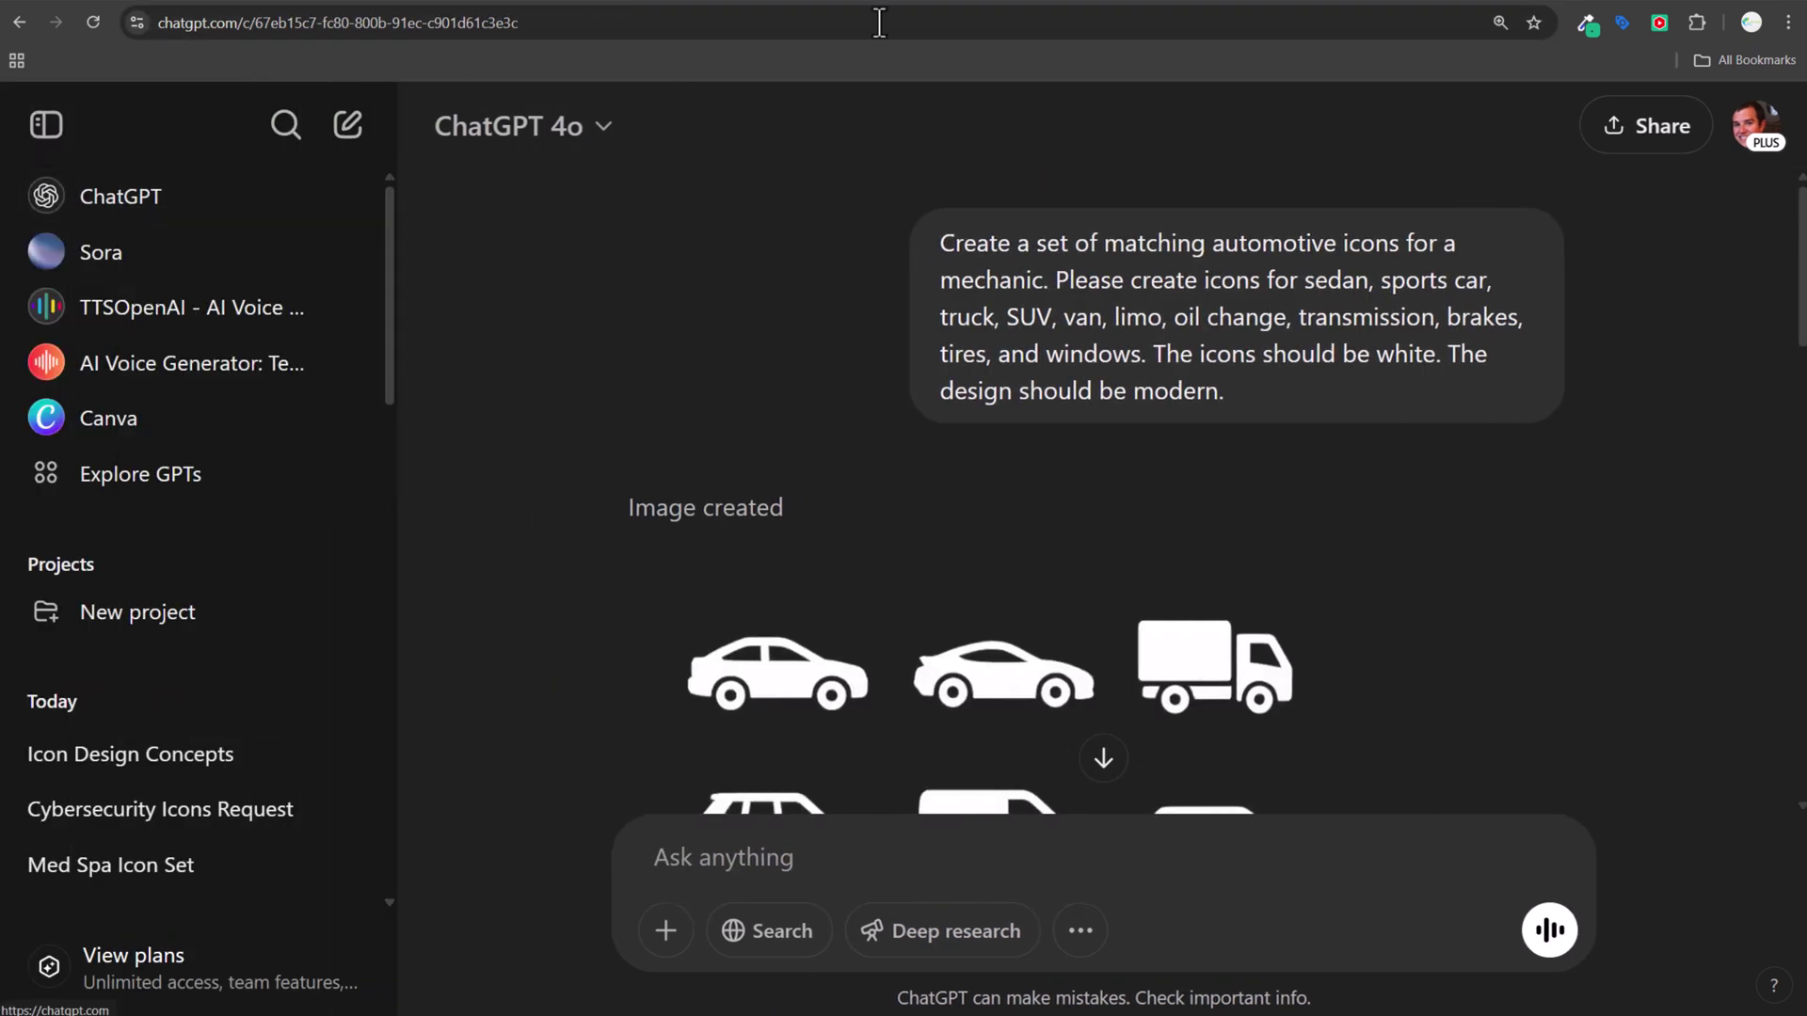
# Return to the marketing icon chat and copy the playful outline icon prompt, from its opening line through the Ecommerce concept.
pyautogui.click(955, 5)
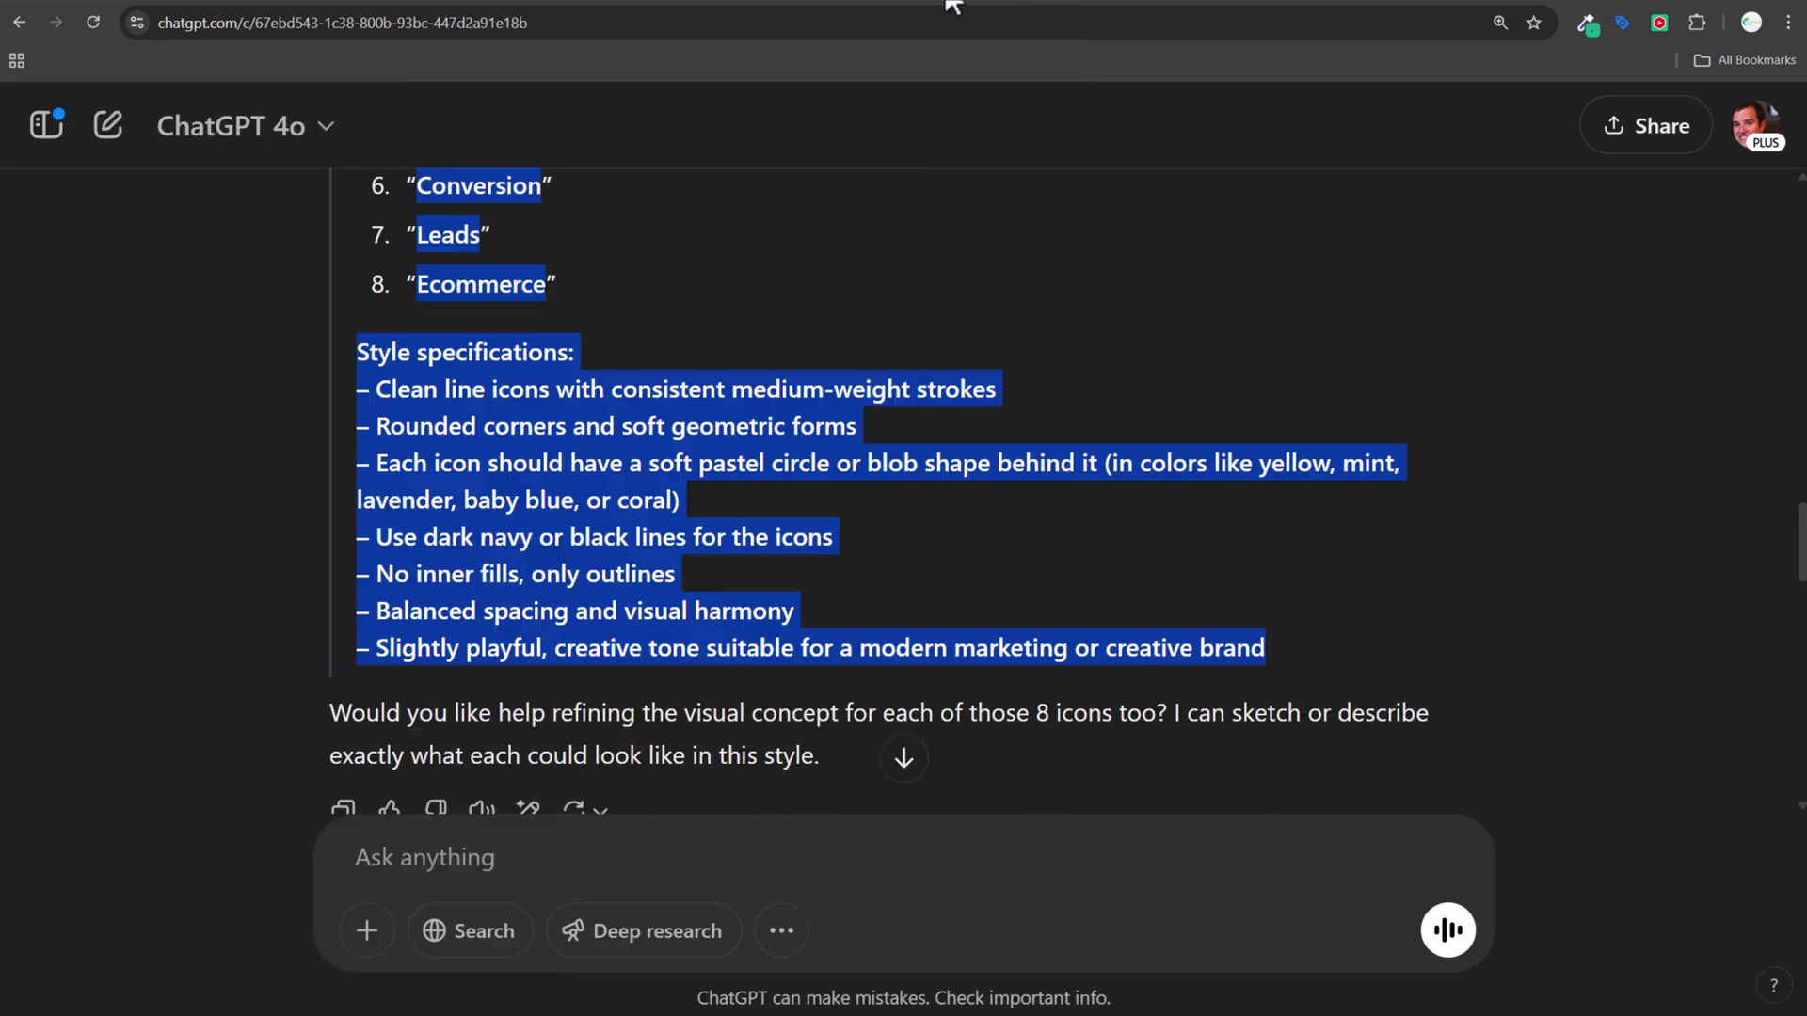
pyautogui.scroll(15, 1153, 357)
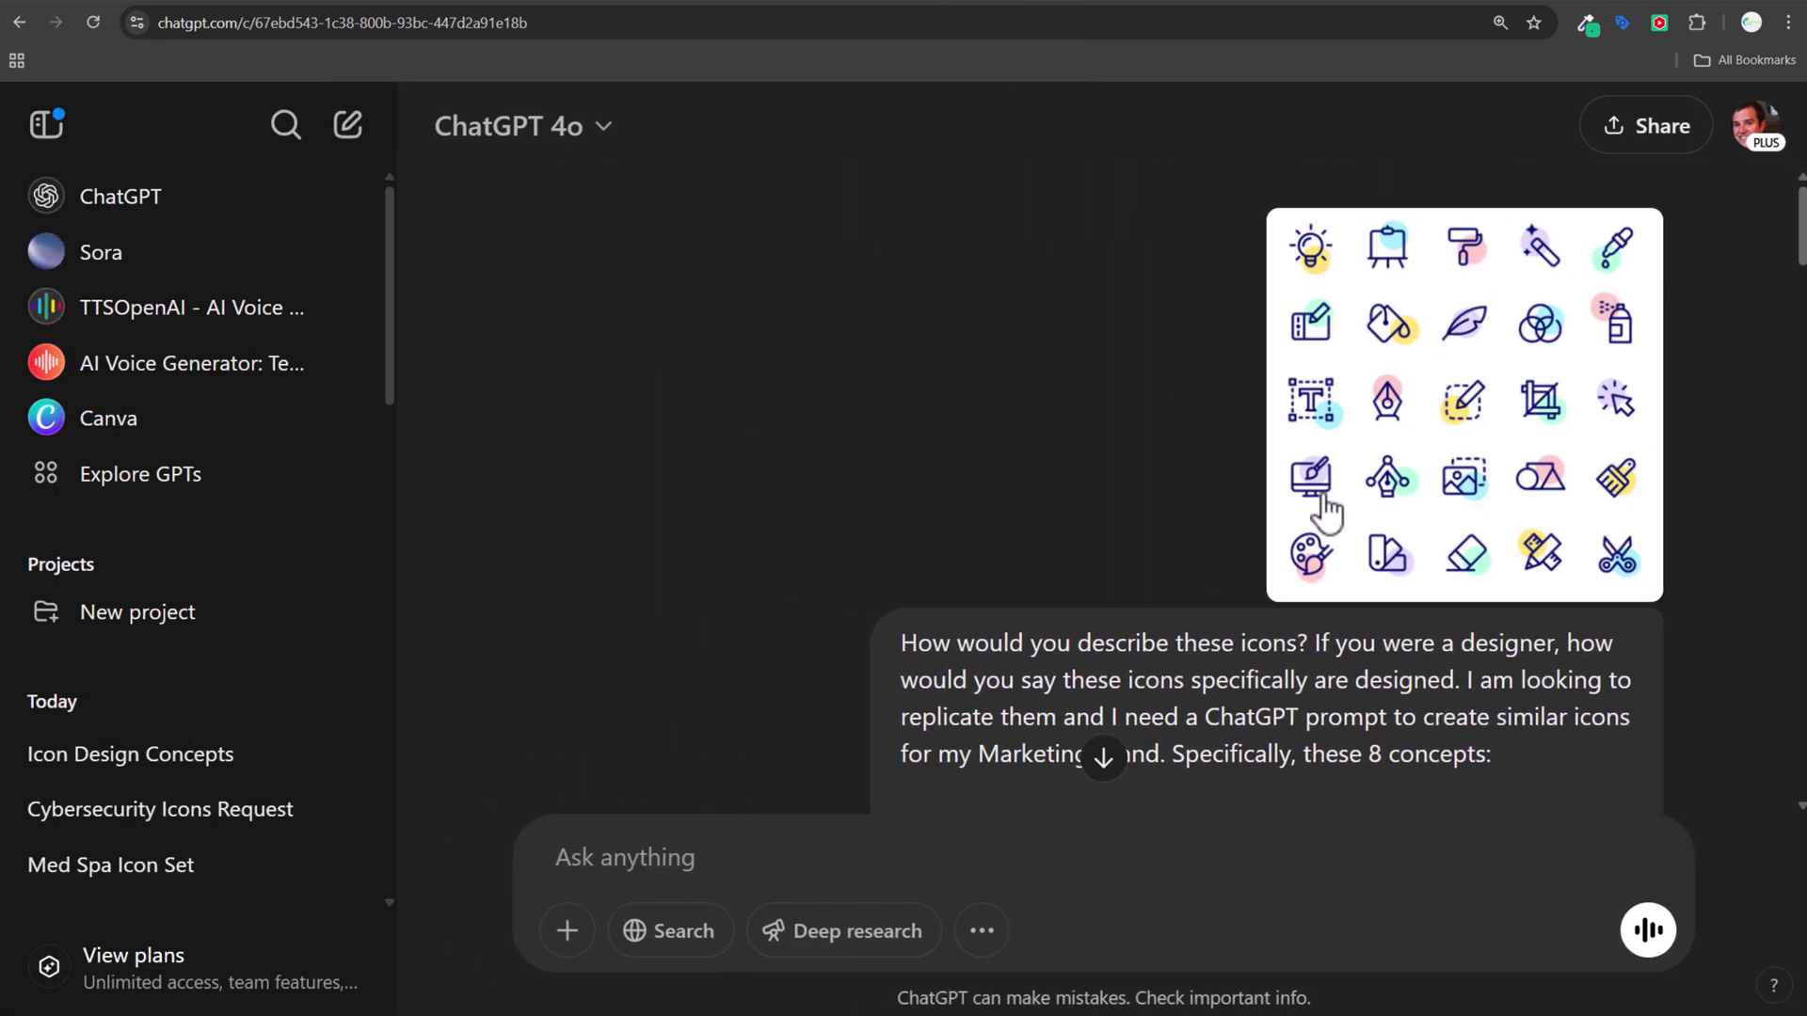
pyautogui.scroll(-20, 1123, 427)
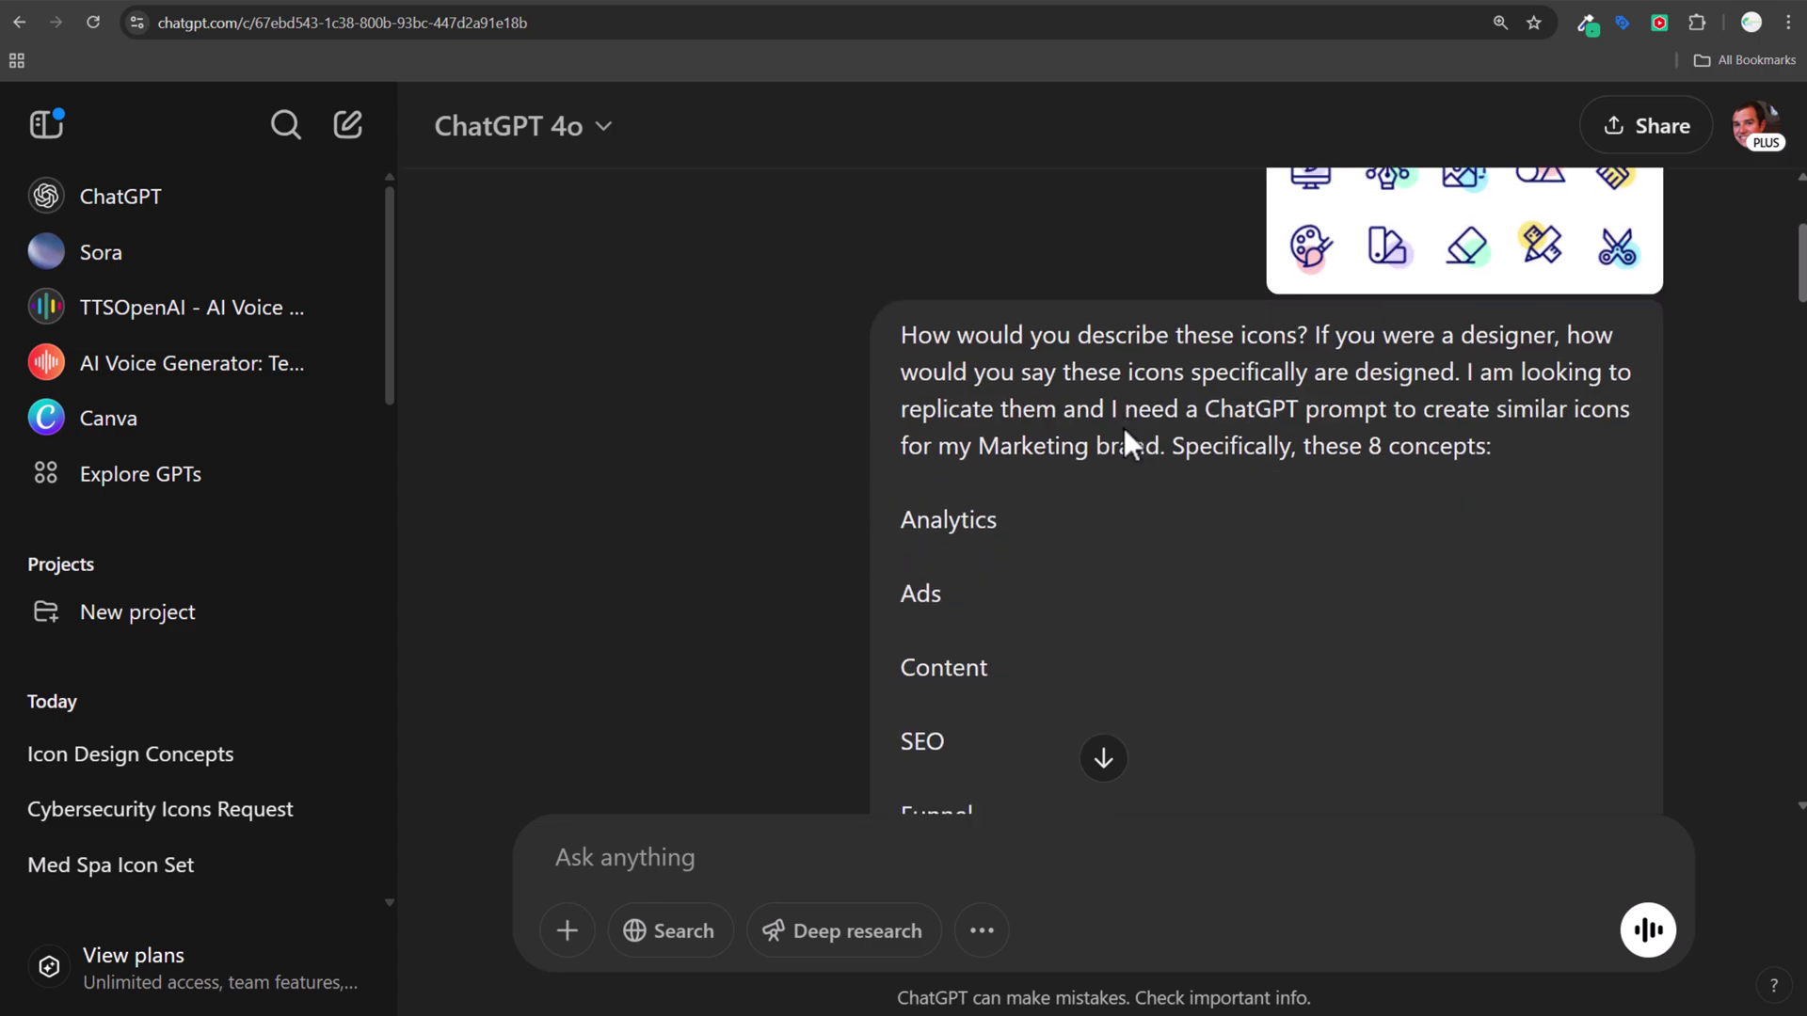
pyautogui.scroll(-10, 1126, 466)
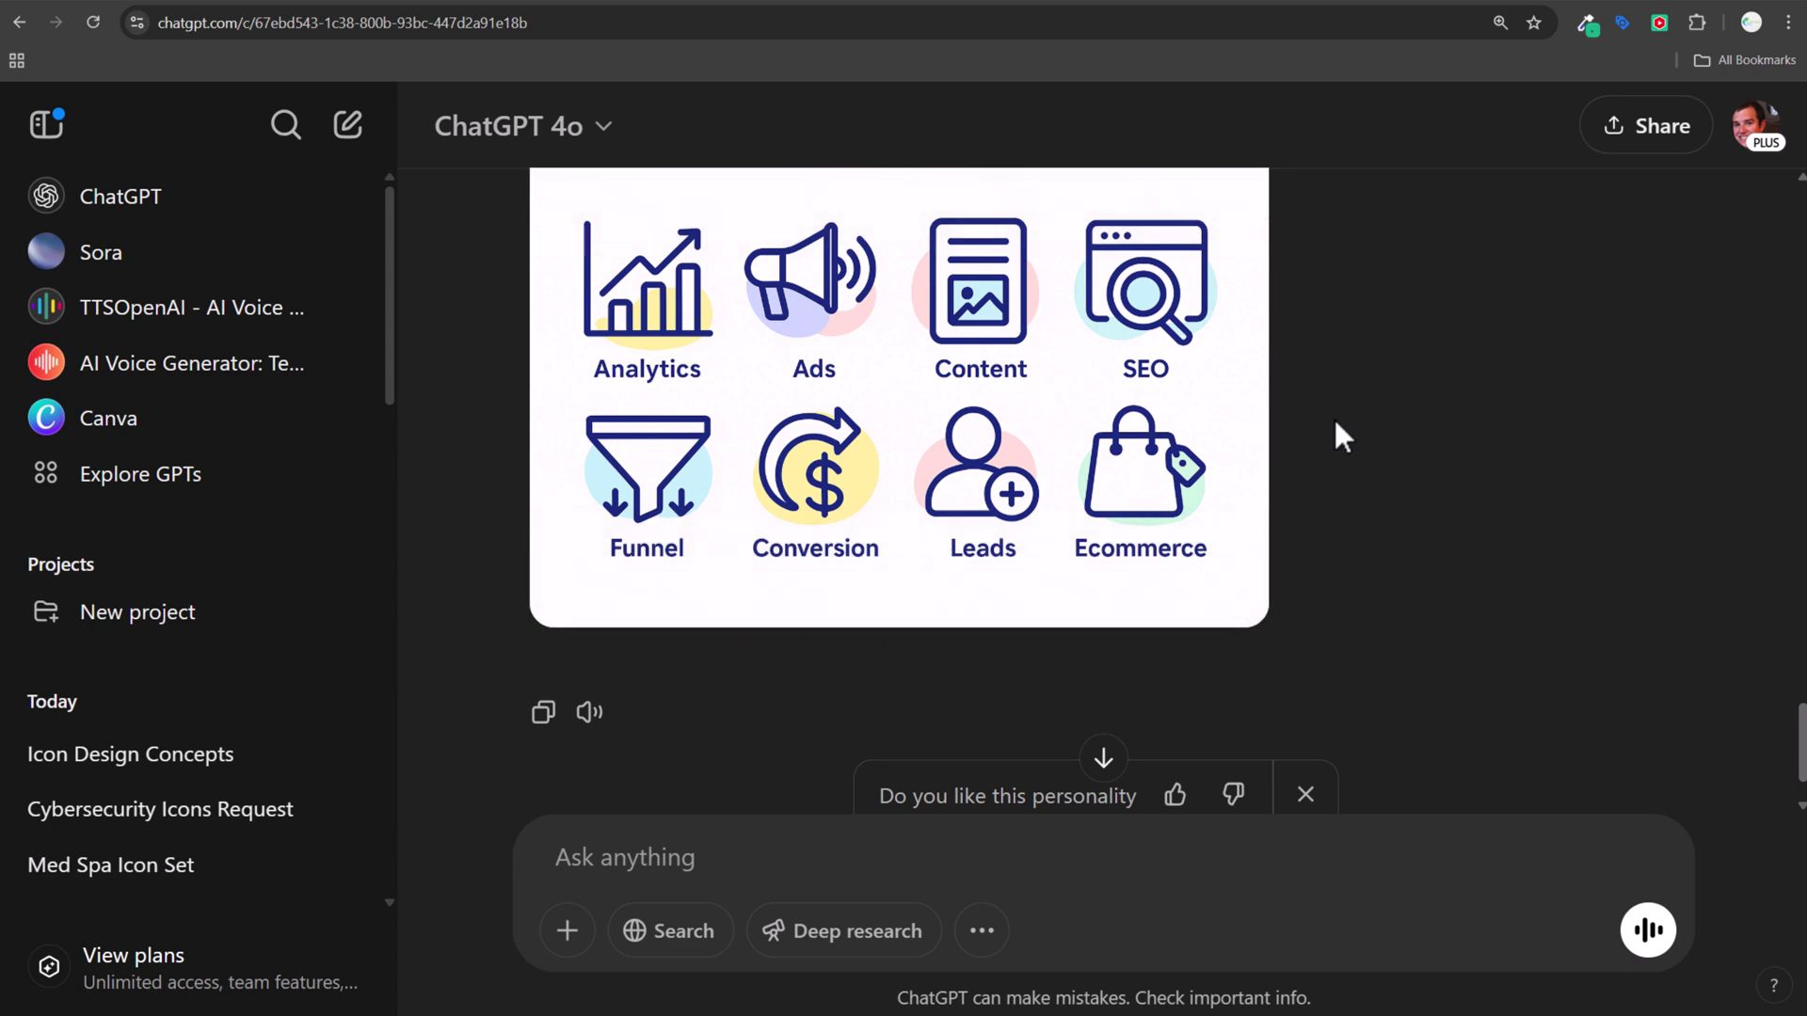
pyautogui.scroll(10, 1339, 422)
pyautogui.click(1326, 450)
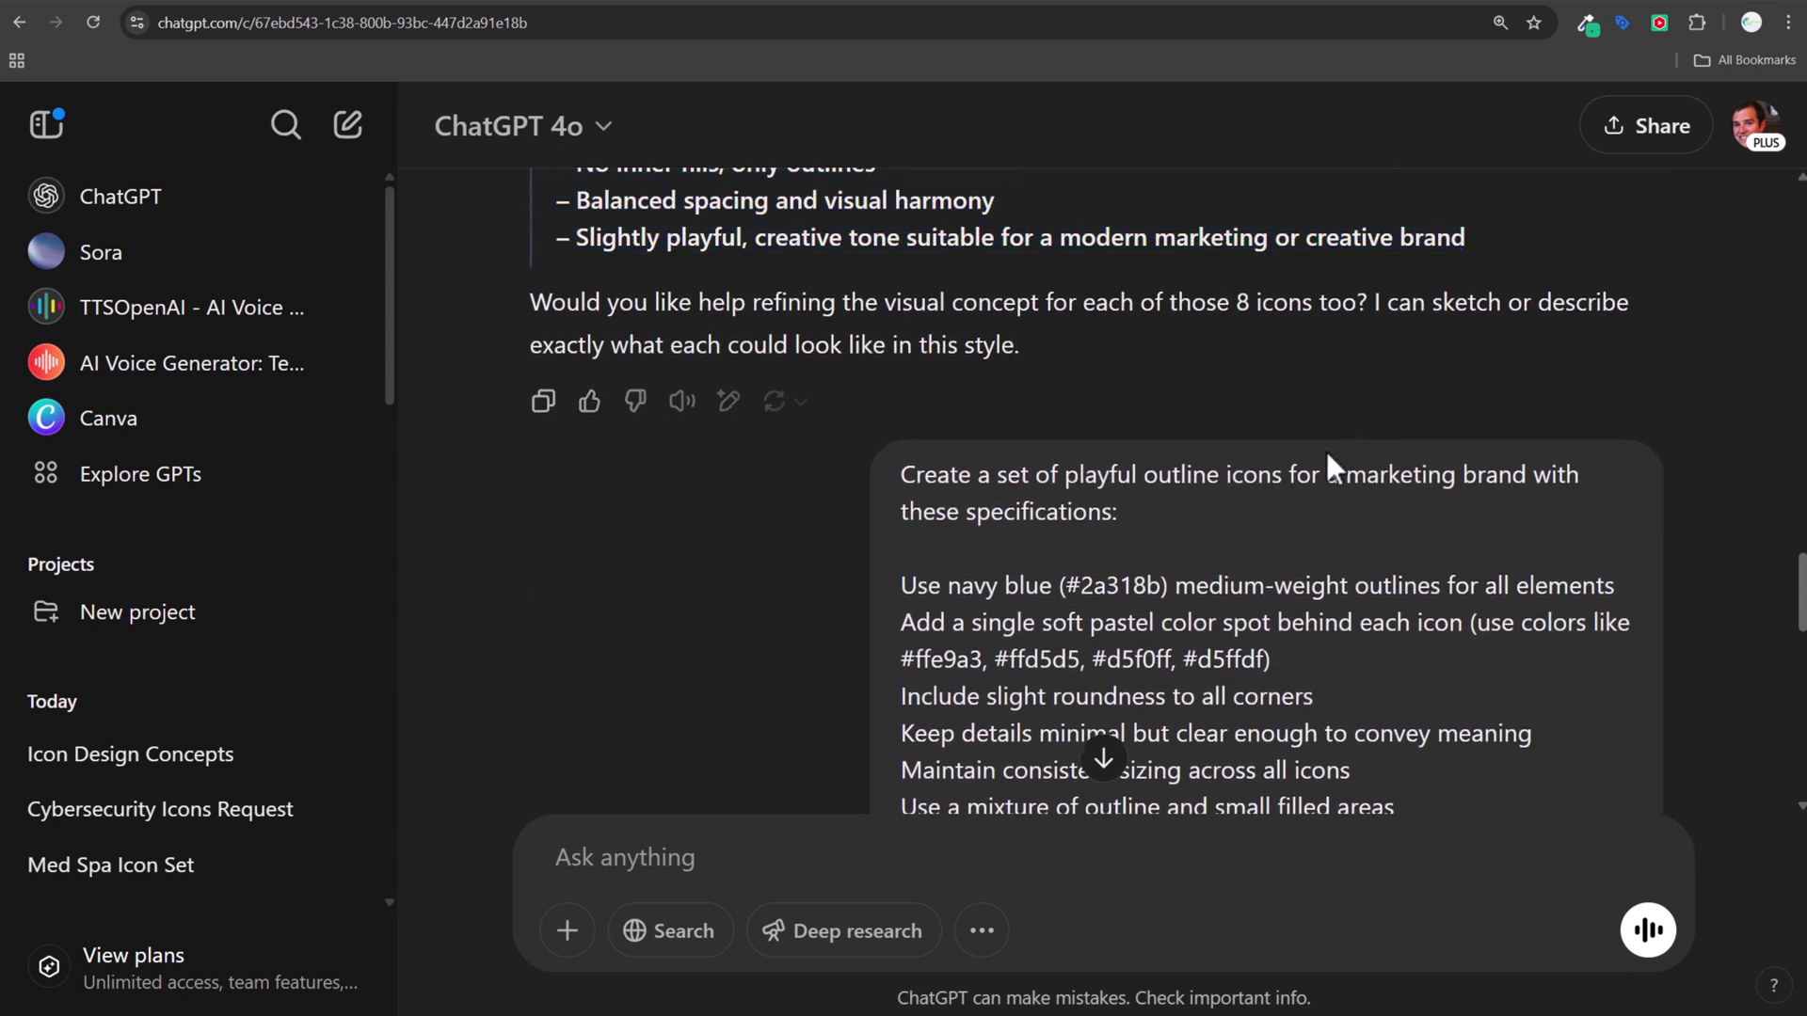
pyautogui.moveTo(895, 473); pyautogui.dragTo(1500, 698)
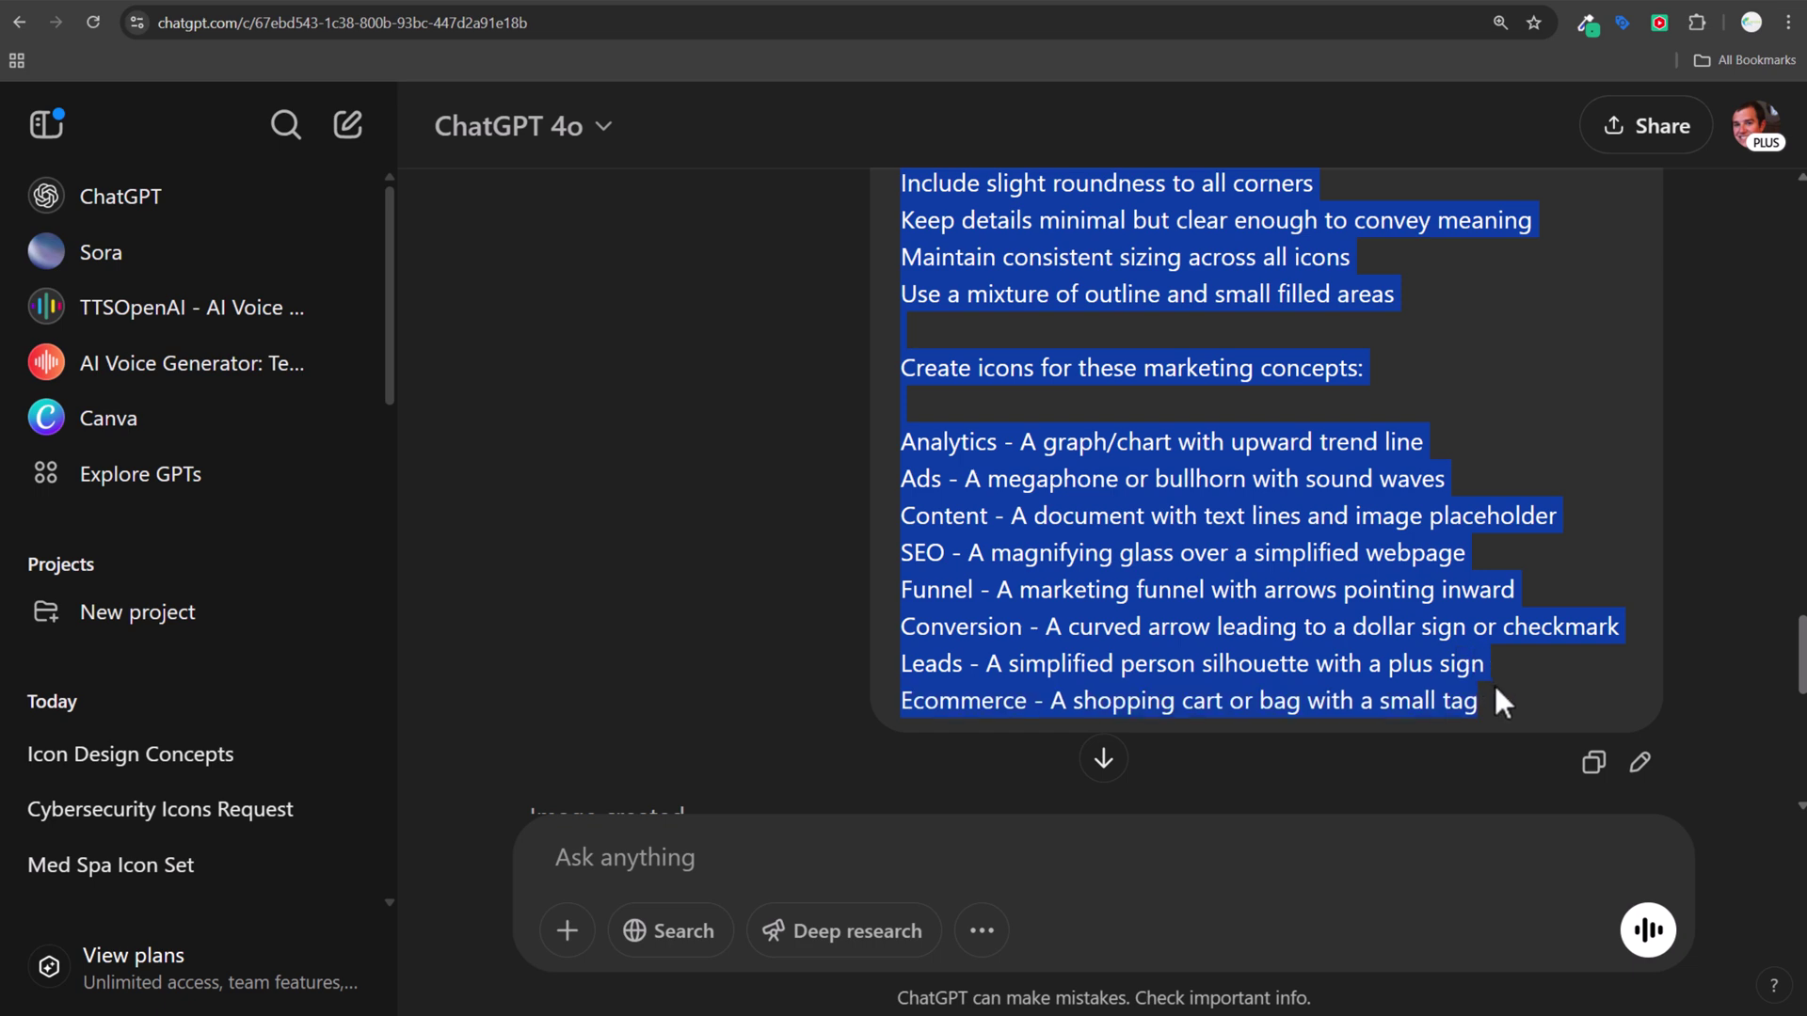
# Paste the playful outline icon prompt into a new, separate ChatGPT chat and submit it to generate the icons.
pyautogui.click(649, 5)
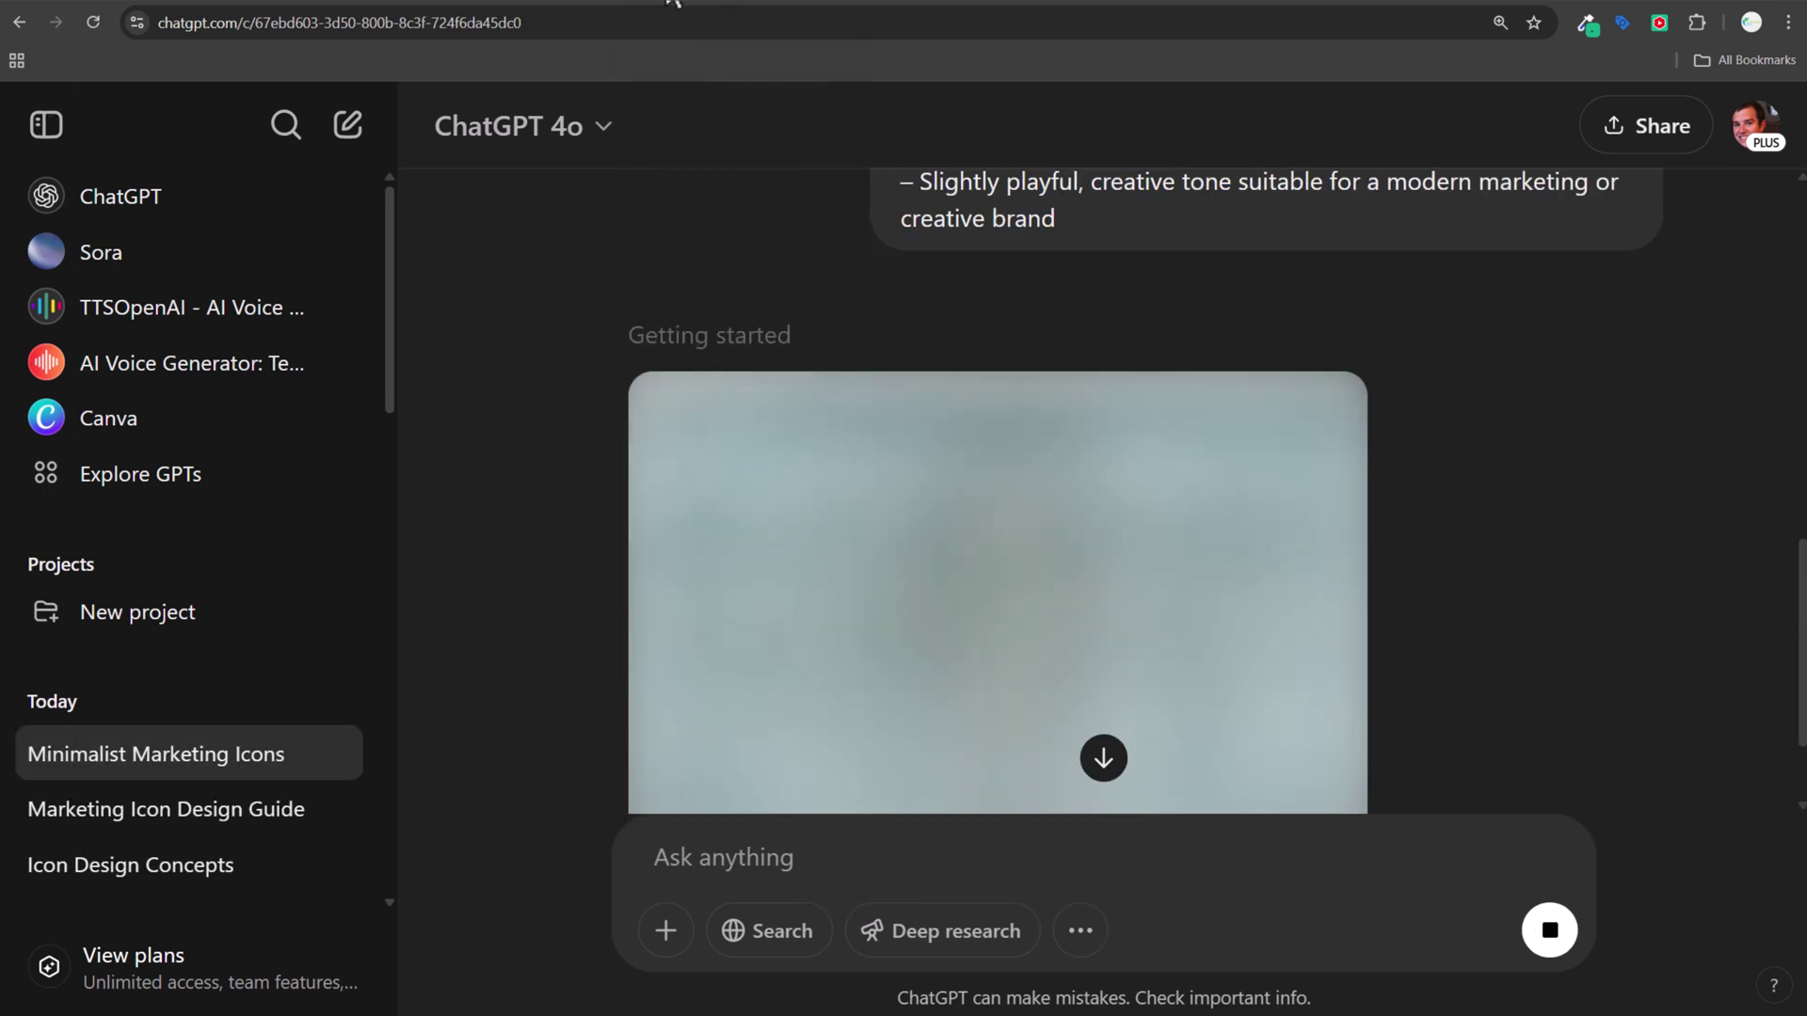
pyautogui.hotkey('ctrl', 'shift', 'o')
pyautogui.hotkey('ctrl', 'v')
pyautogui.click(1564, 631)
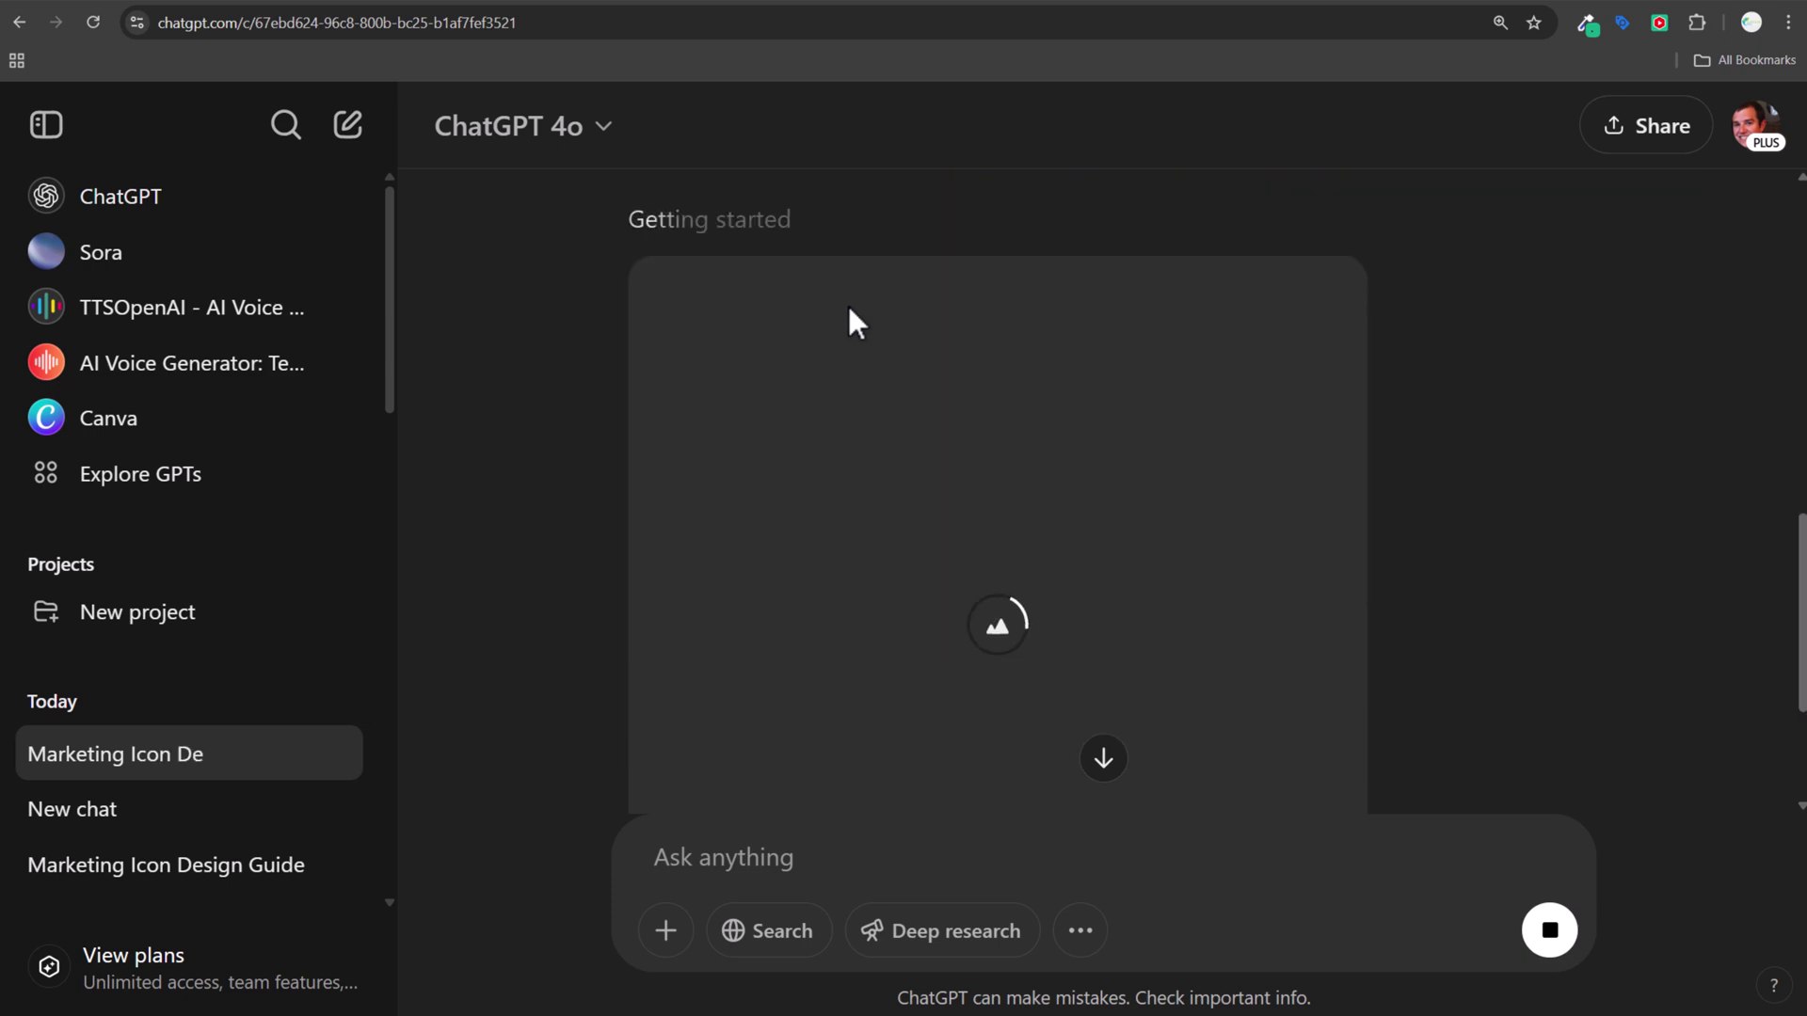
# Check the Minimalist Marketing Icons generation, then look over the cybersecurity icon chat and the mechanic icon prompt with its icons.
pyautogui.click(629, 4)
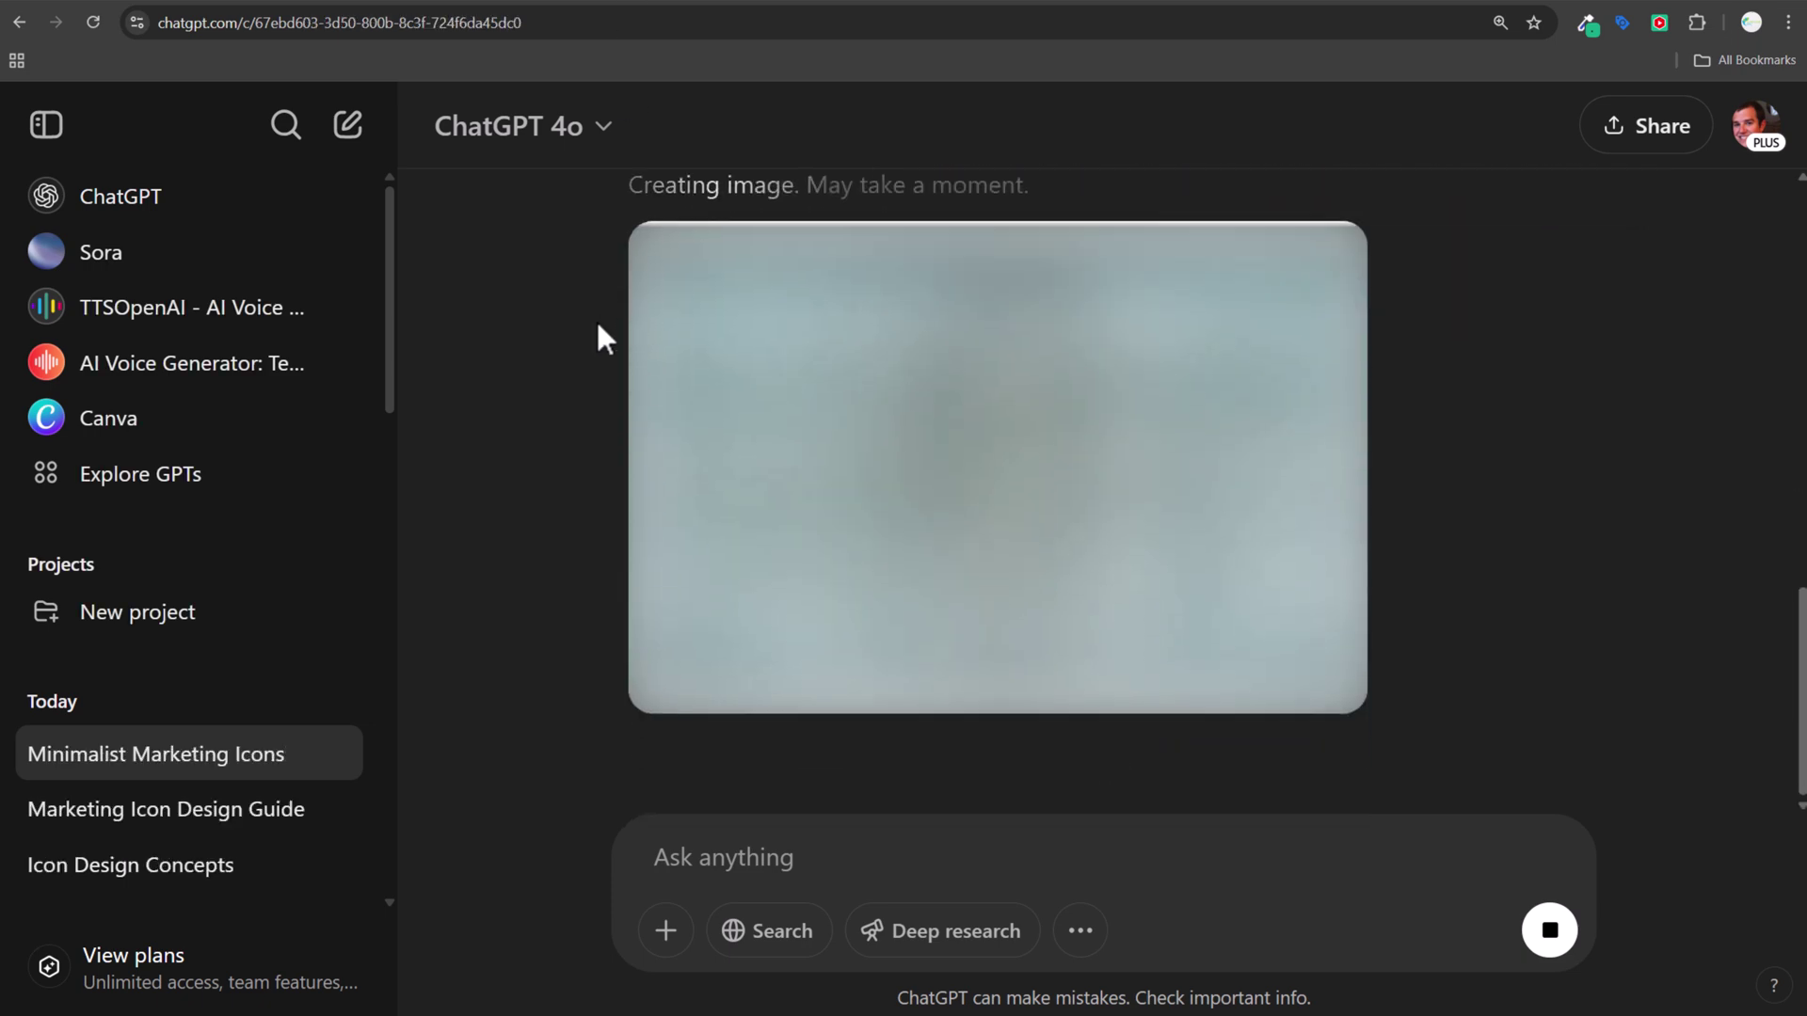
pyautogui.click(711, 9)
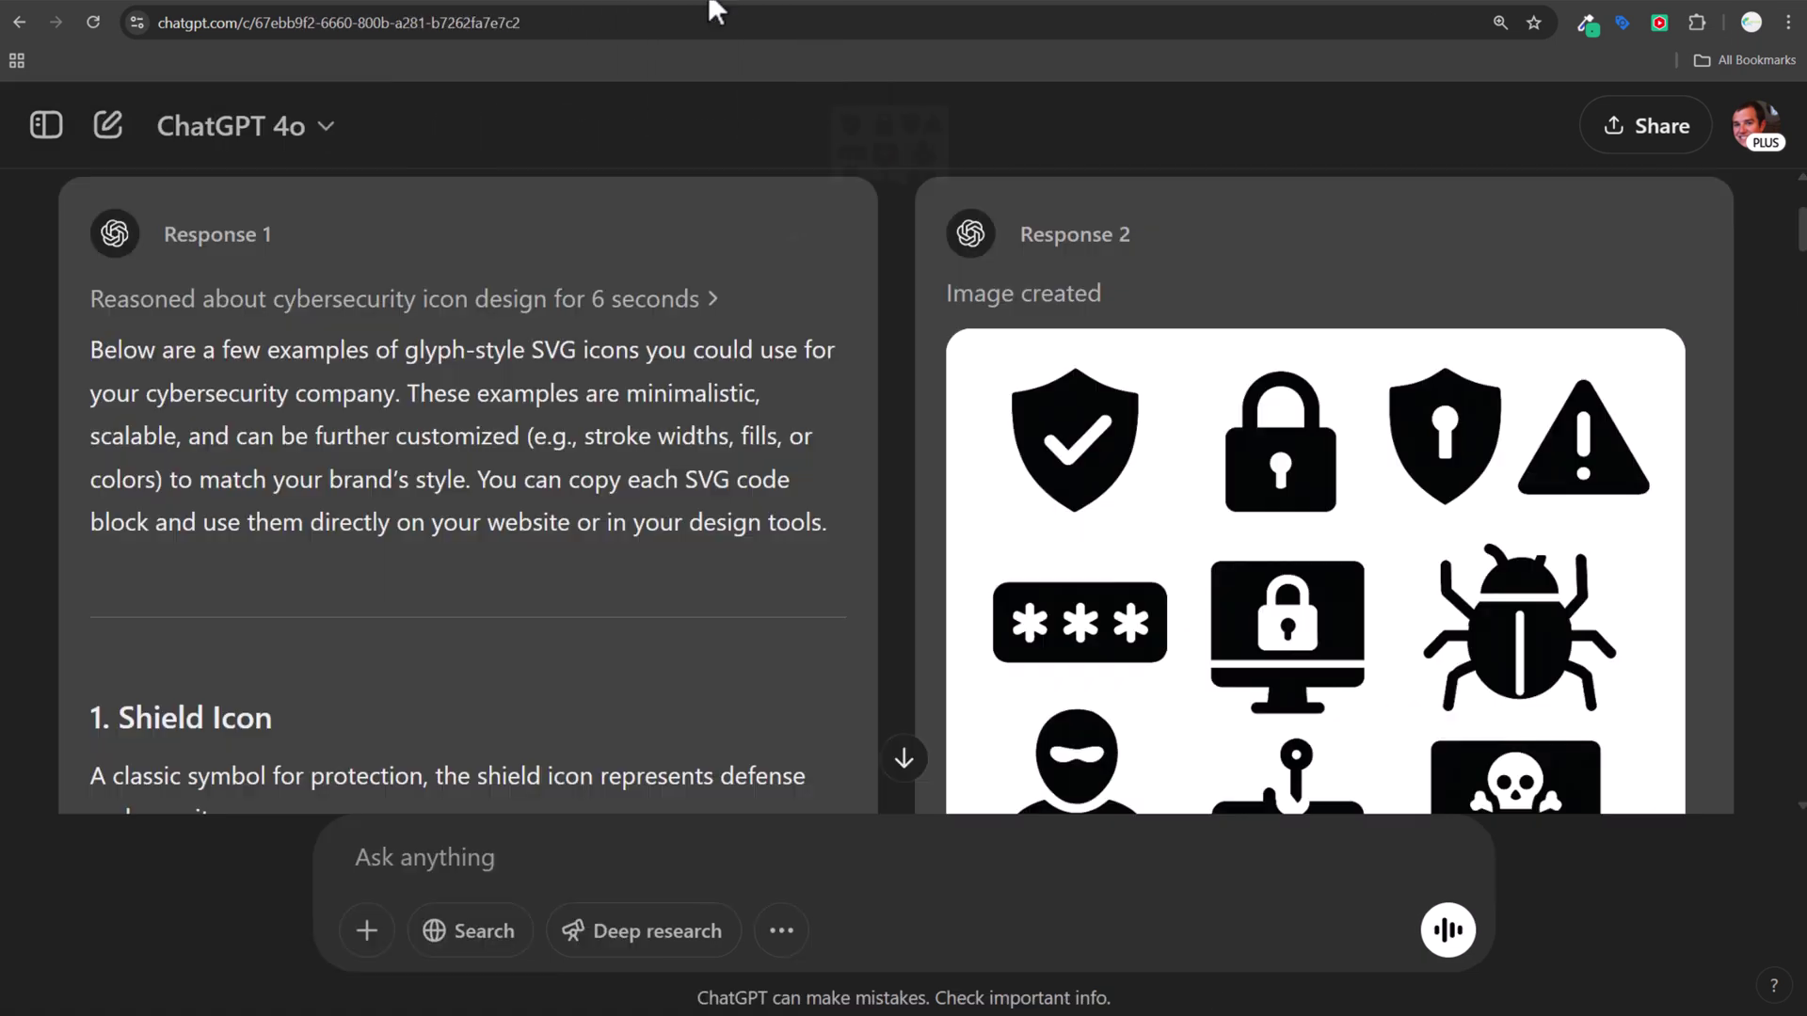
pyautogui.click(607, 5)
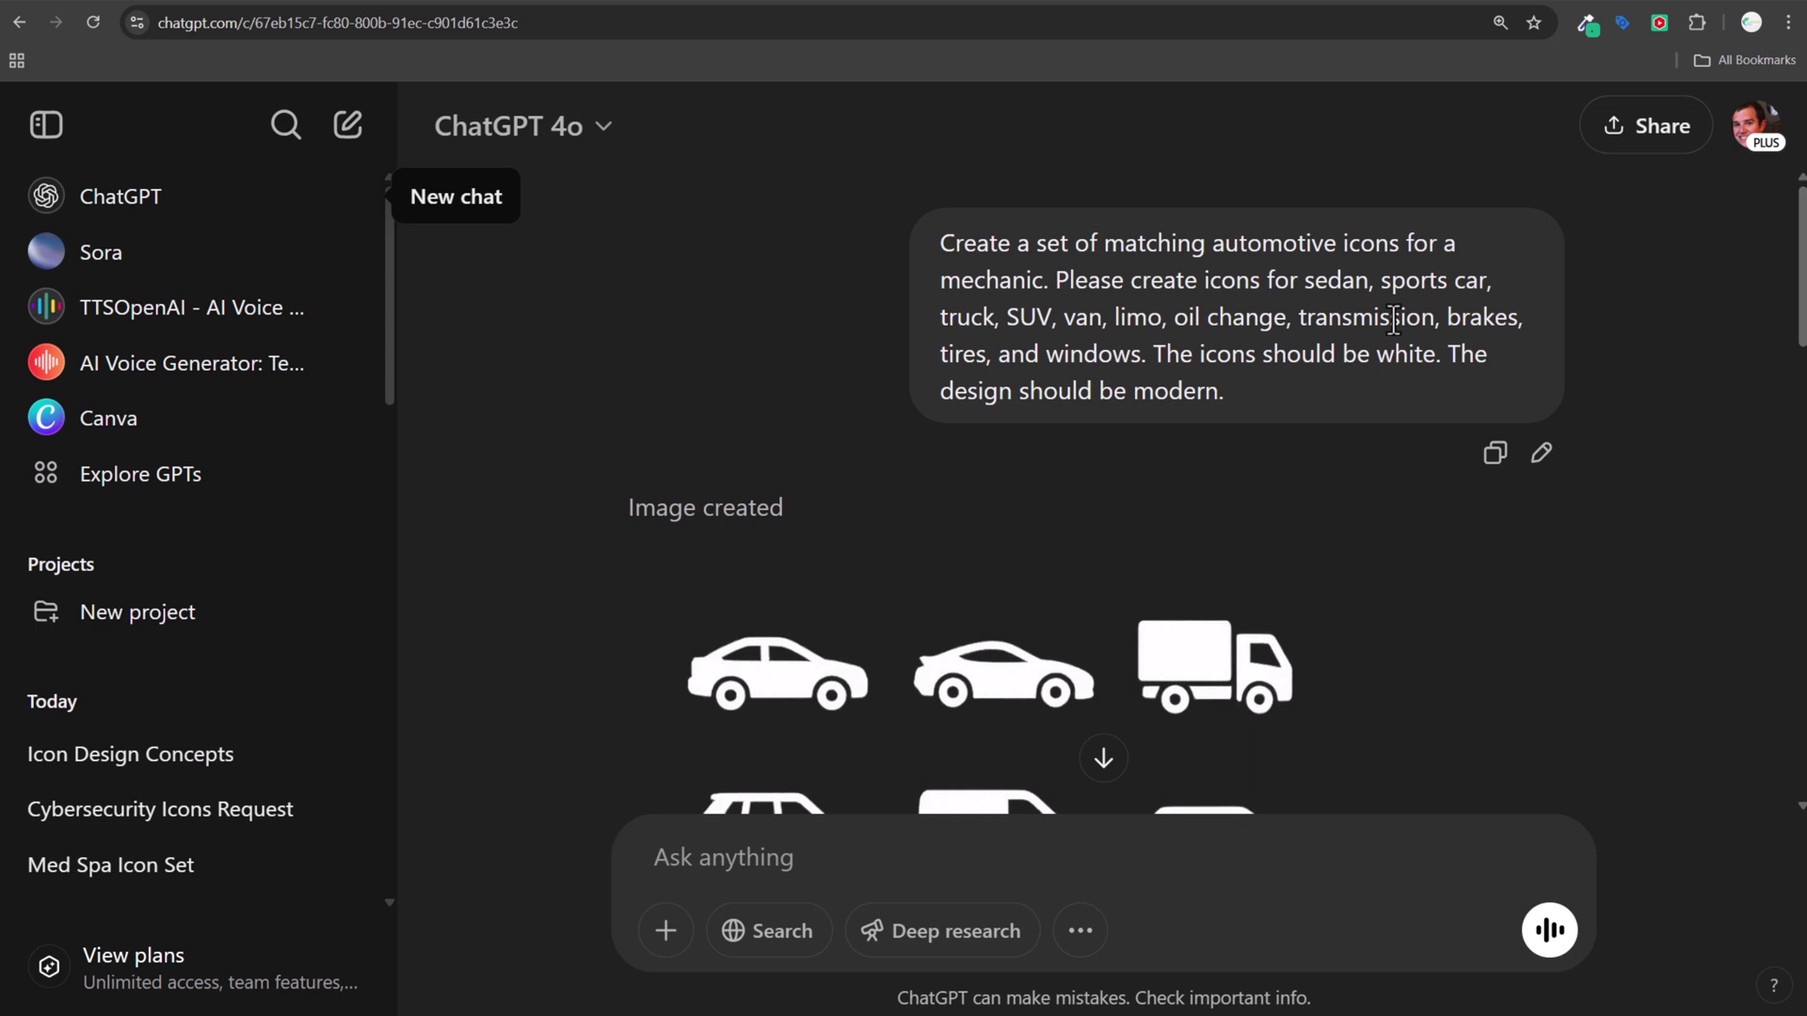
pyautogui.scroll(-1, 1394, 318)
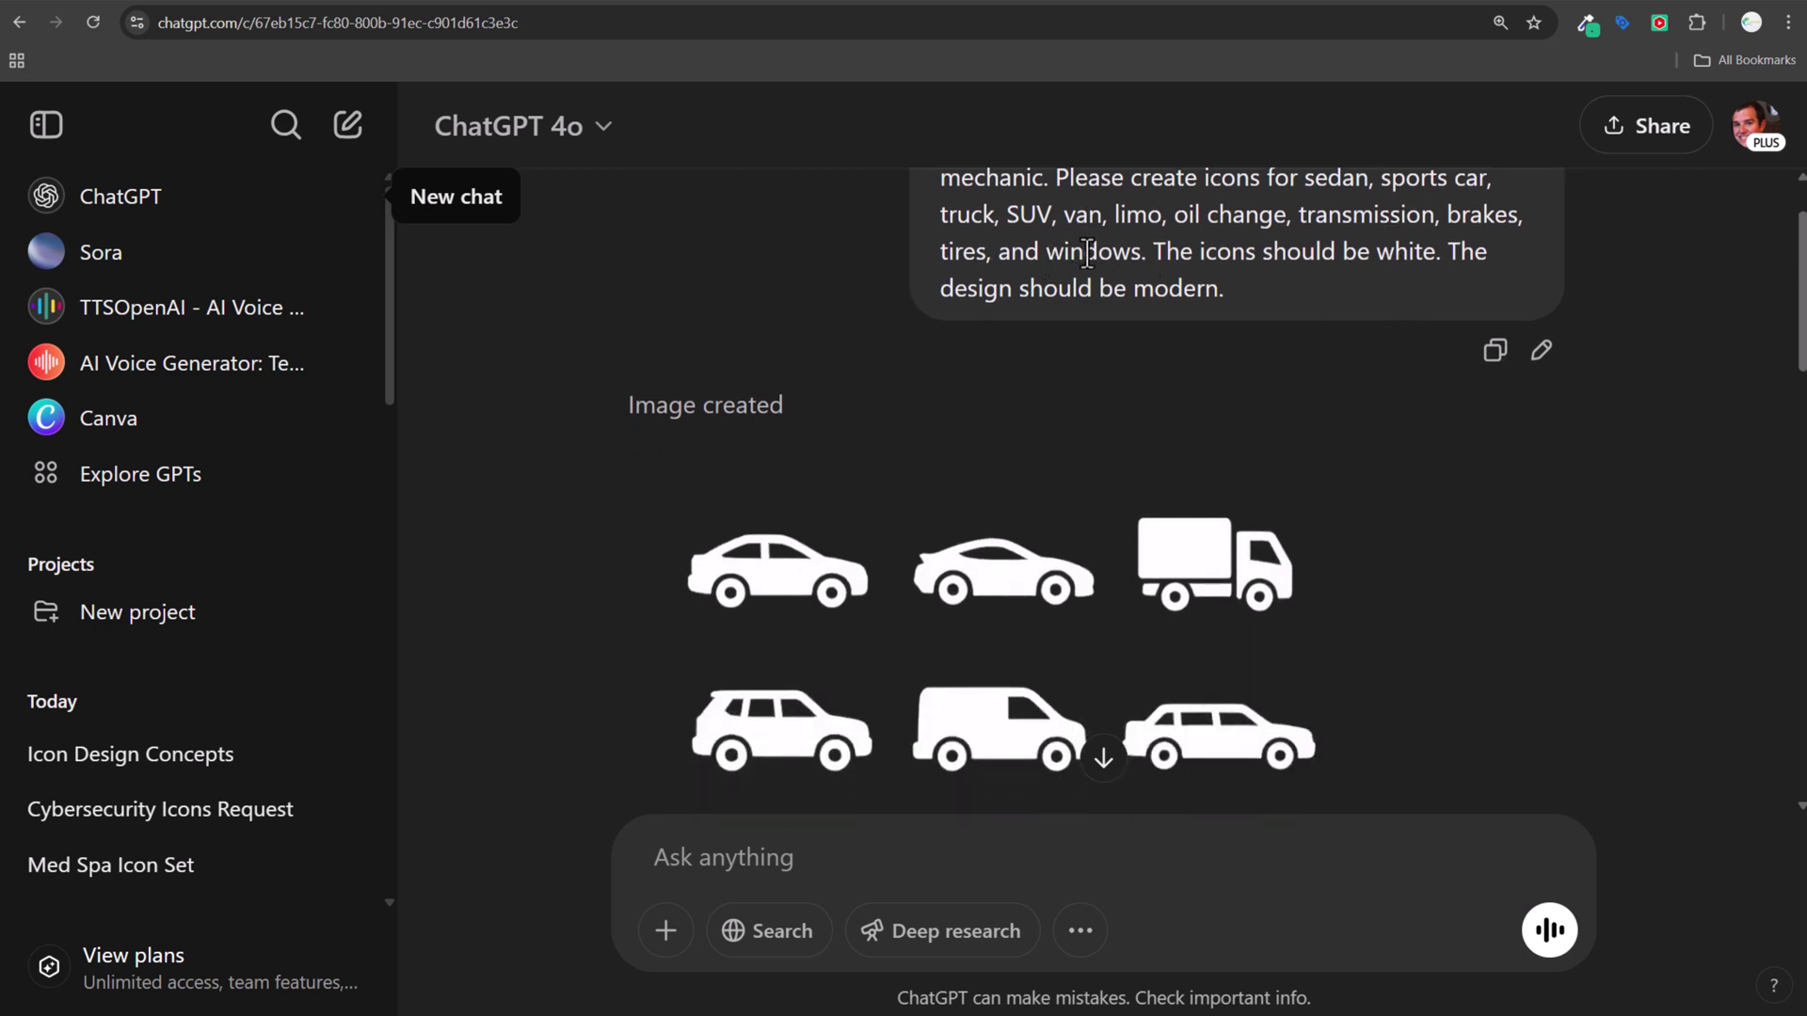
# Compare the mechanic chat's white modern icons with the 3D or skeuomorphic version requested in its follow-up prompt.
pyautogui.scroll(-4, 1089, 325)
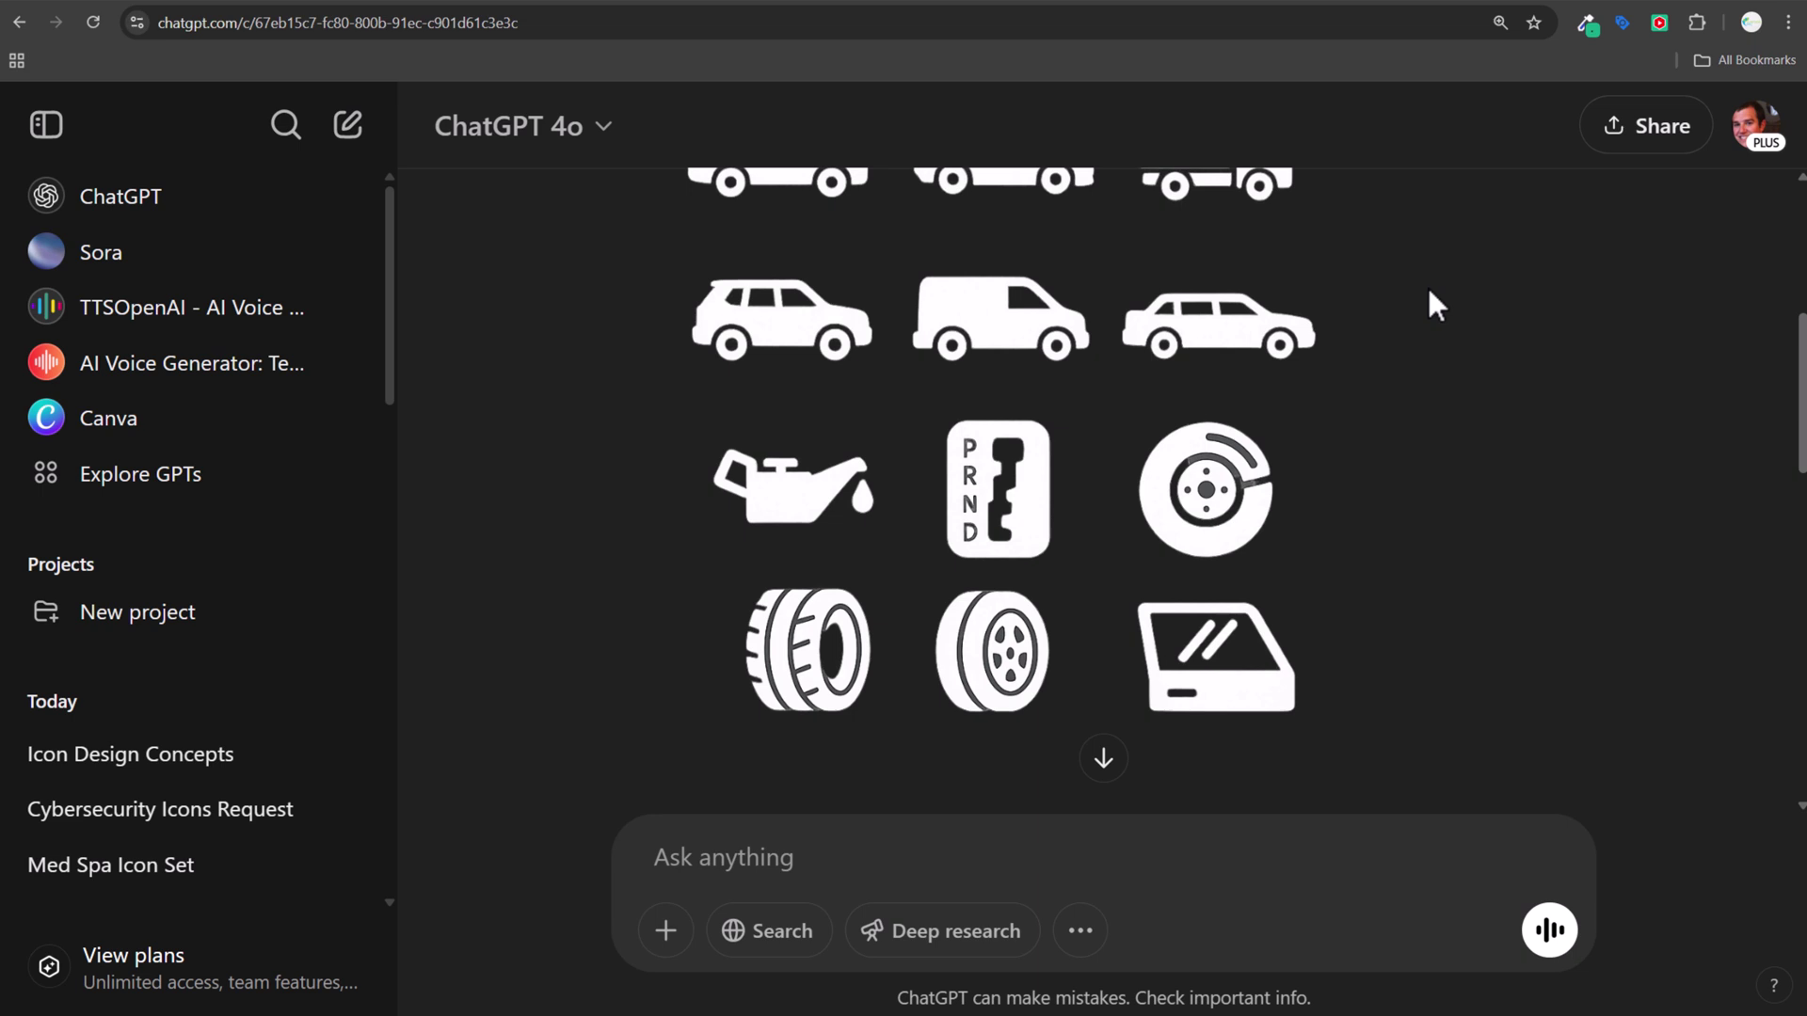
pyautogui.scroll(-6, 1440, 399)
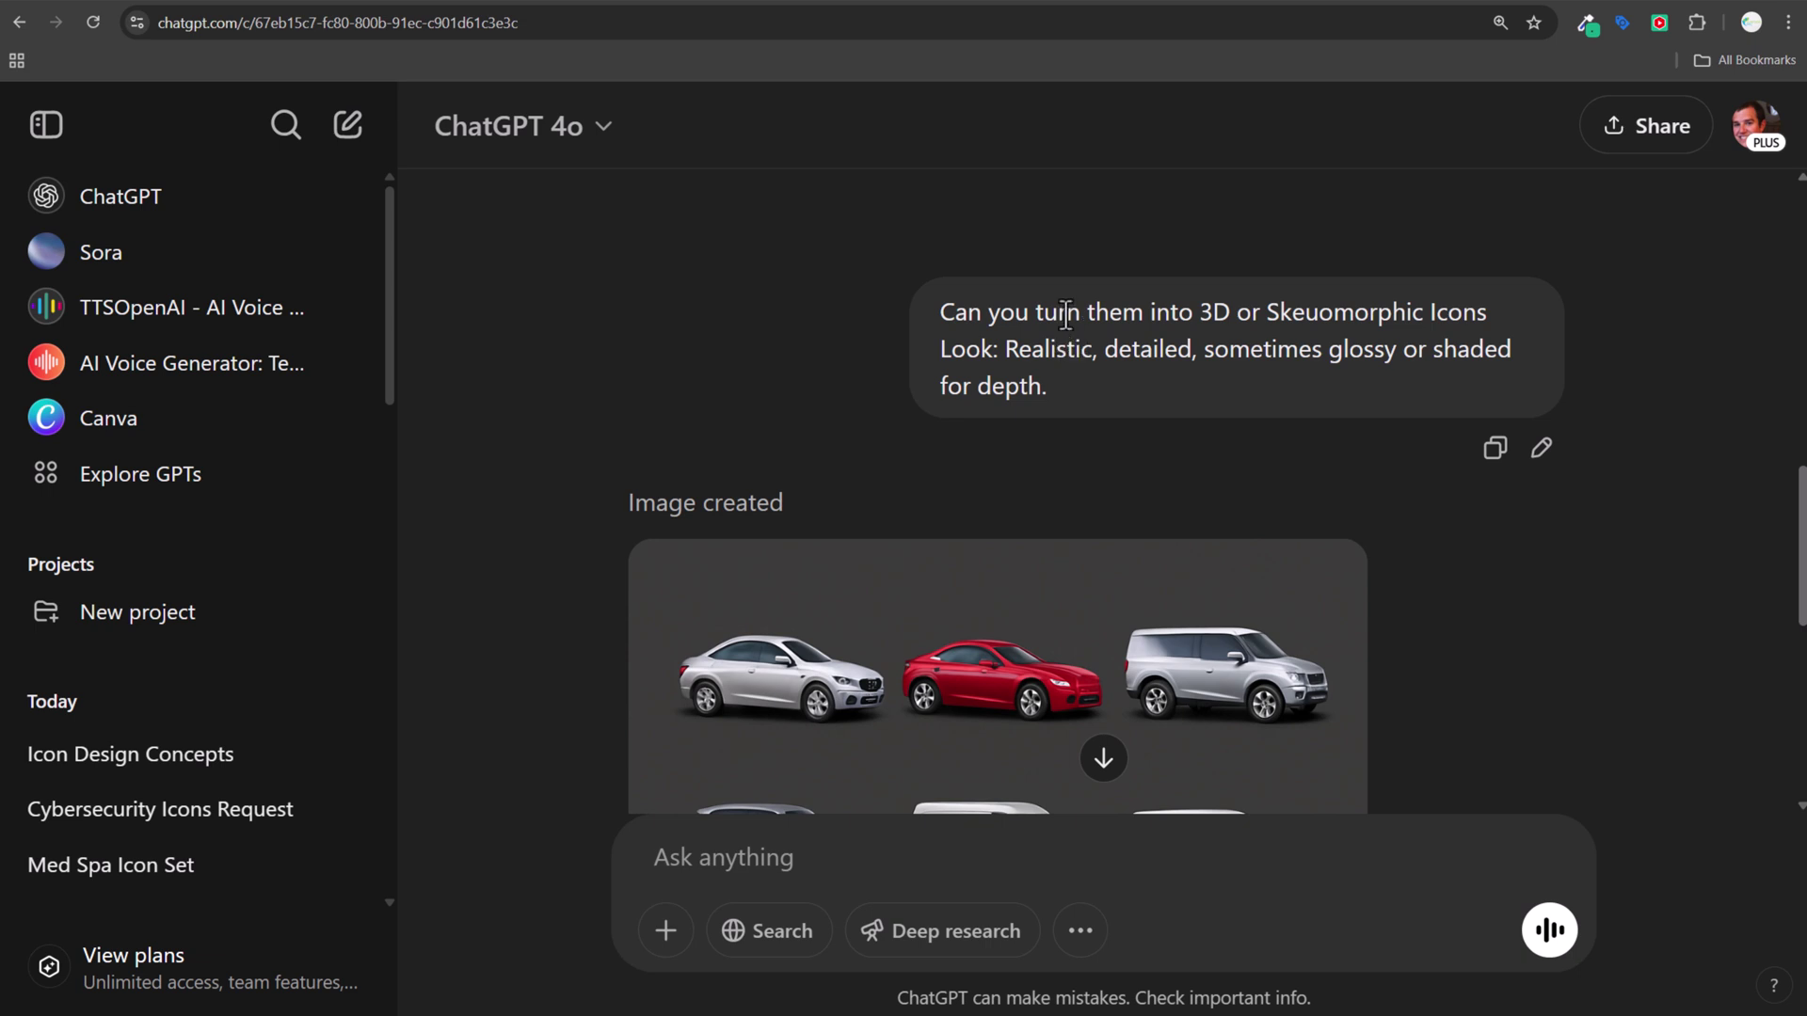
pyautogui.scroll(-6, 520, 513)
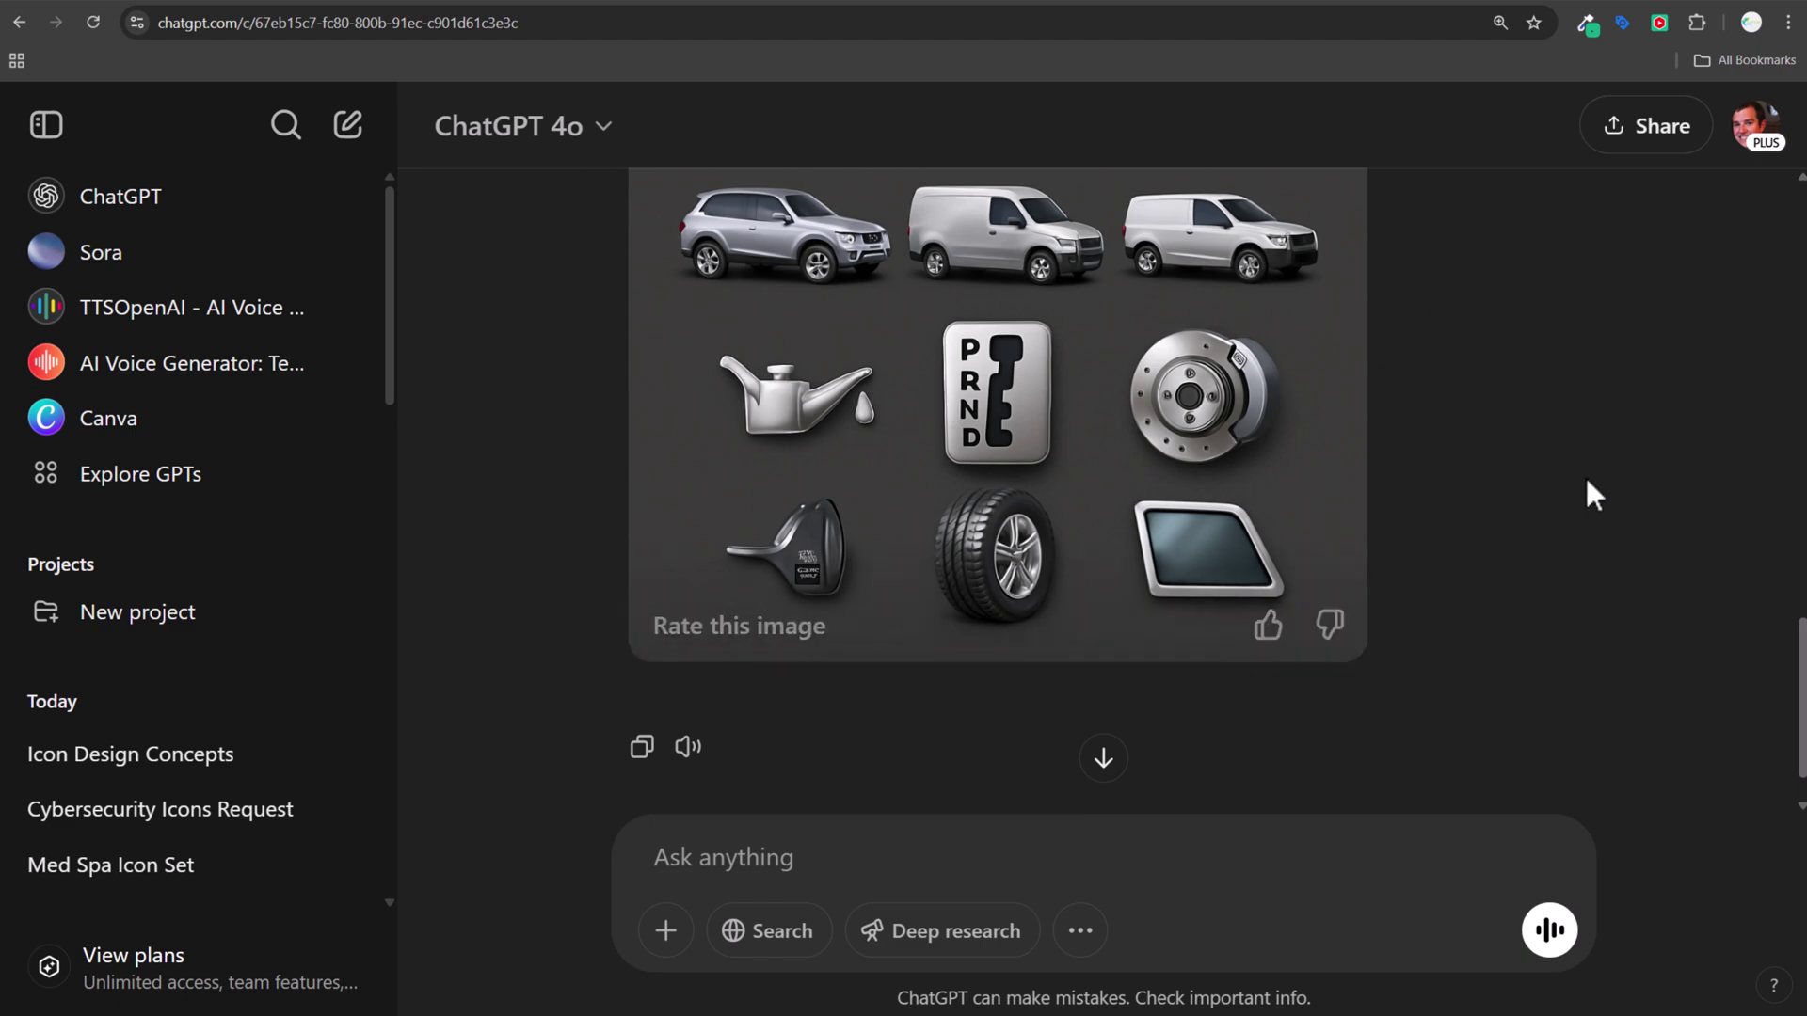
pyautogui.scroll(2, 1590, 461)
pyautogui.scroll(15, 1624, 445)
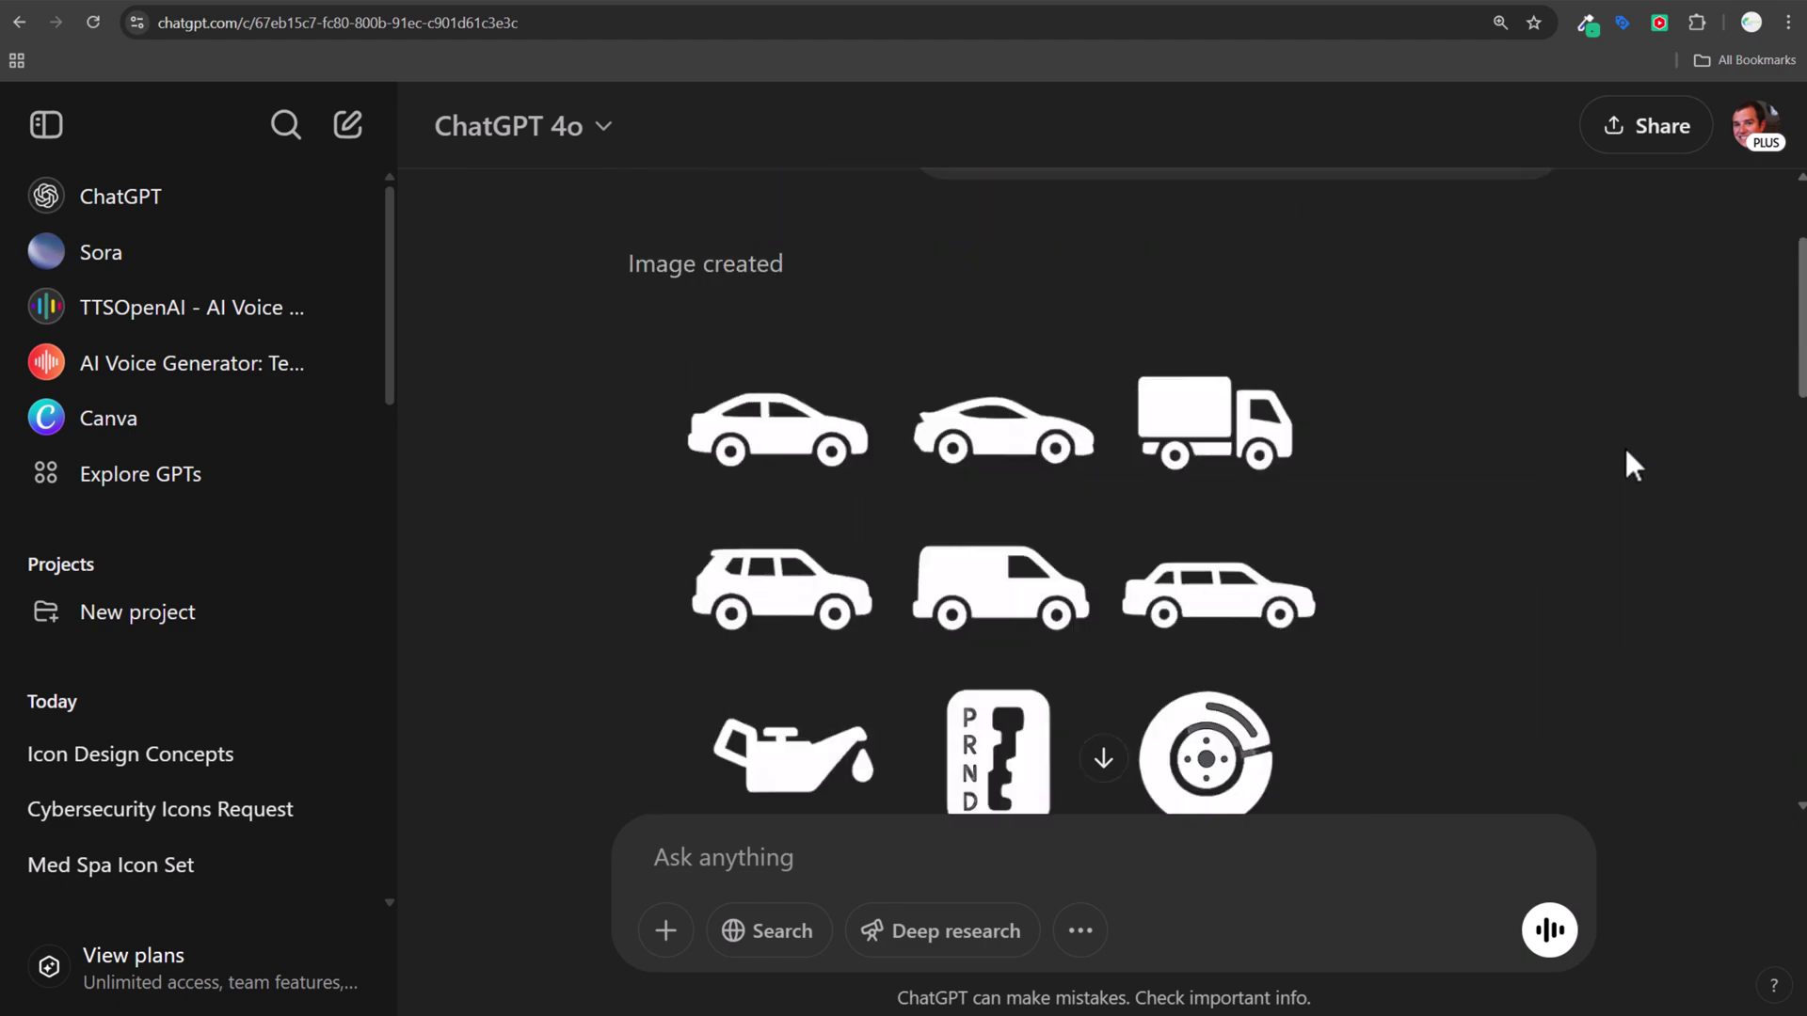
pyautogui.scroll(-10, 1561, 550)
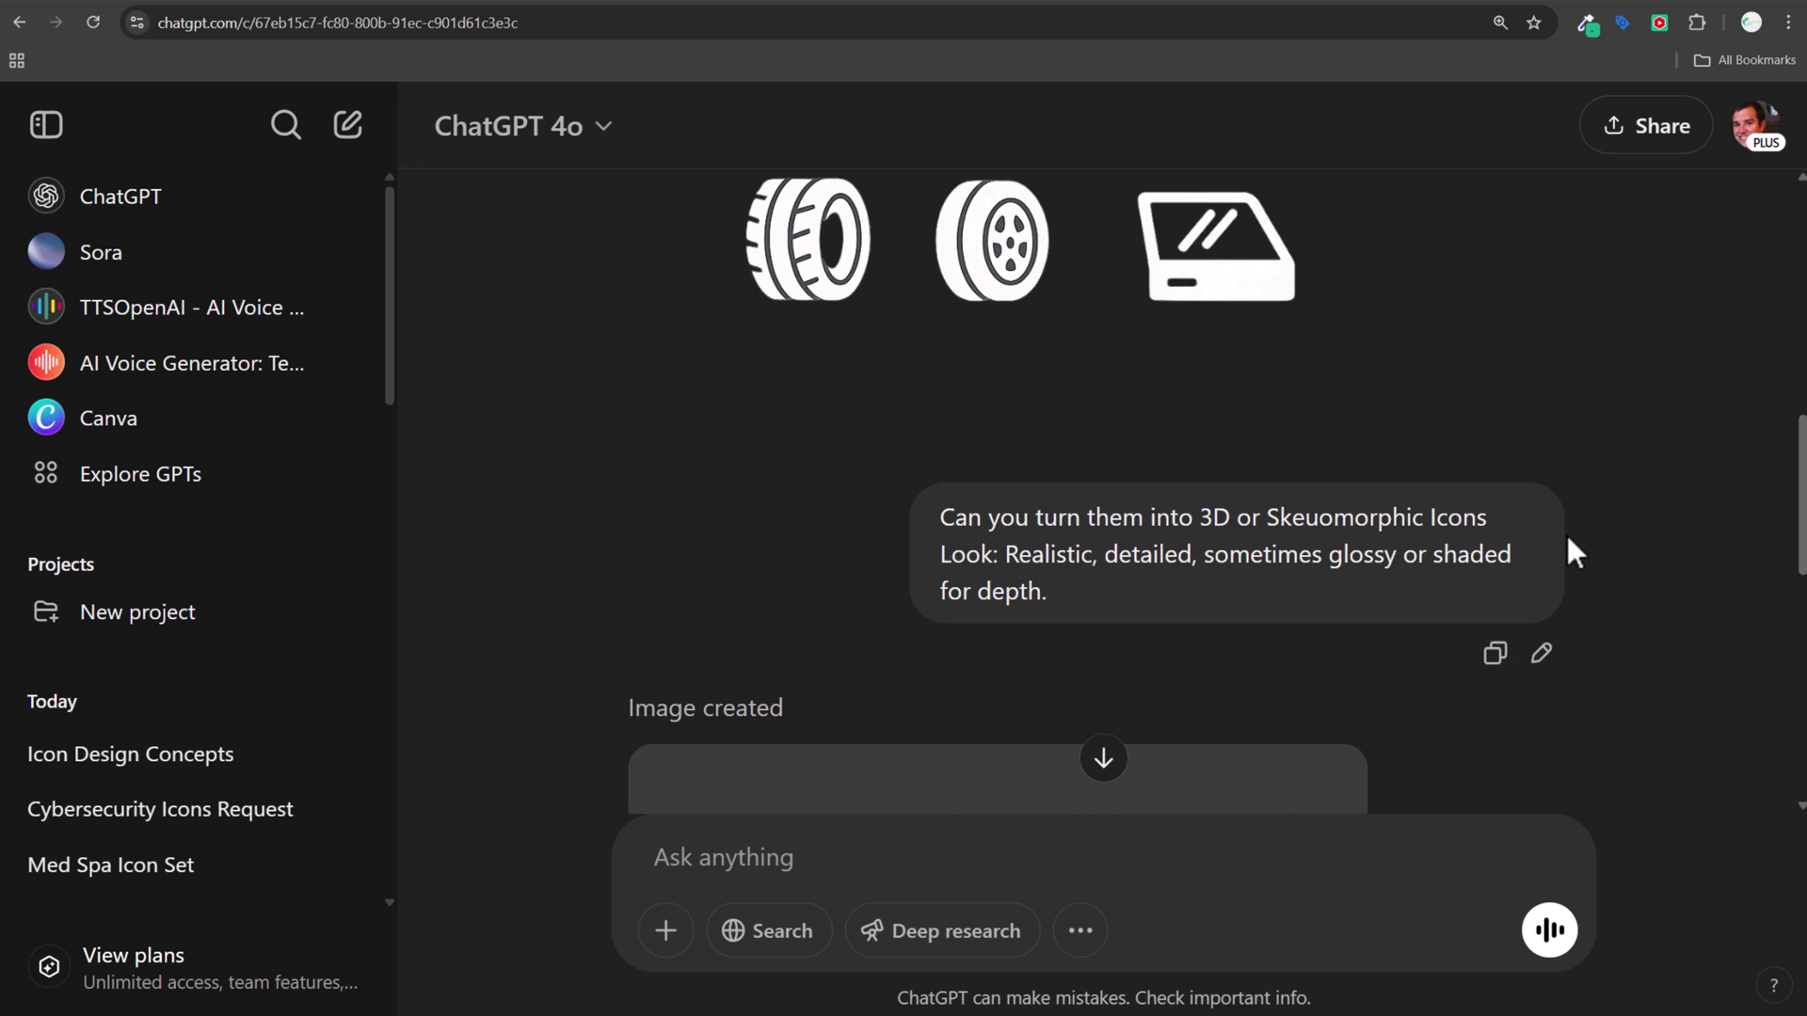
pyautogui.scroll(6, 1611, 450)
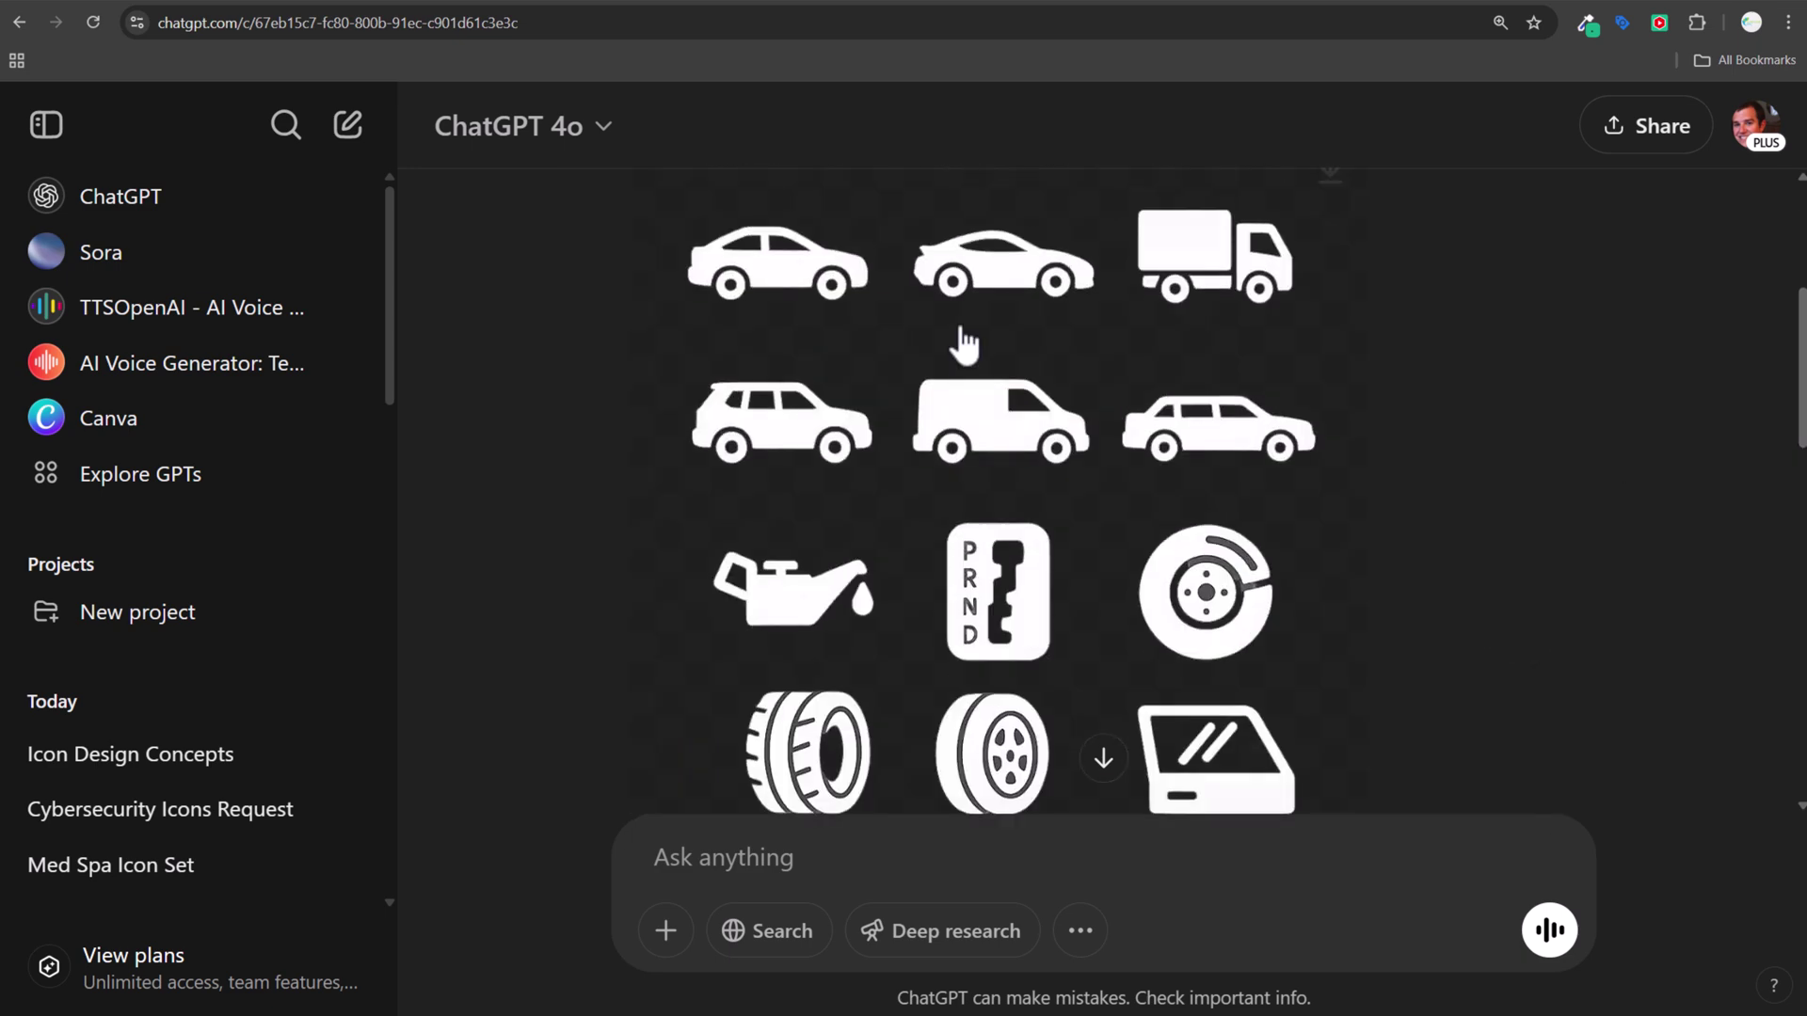
pyautogui.scroll(-10, 1642, 325)
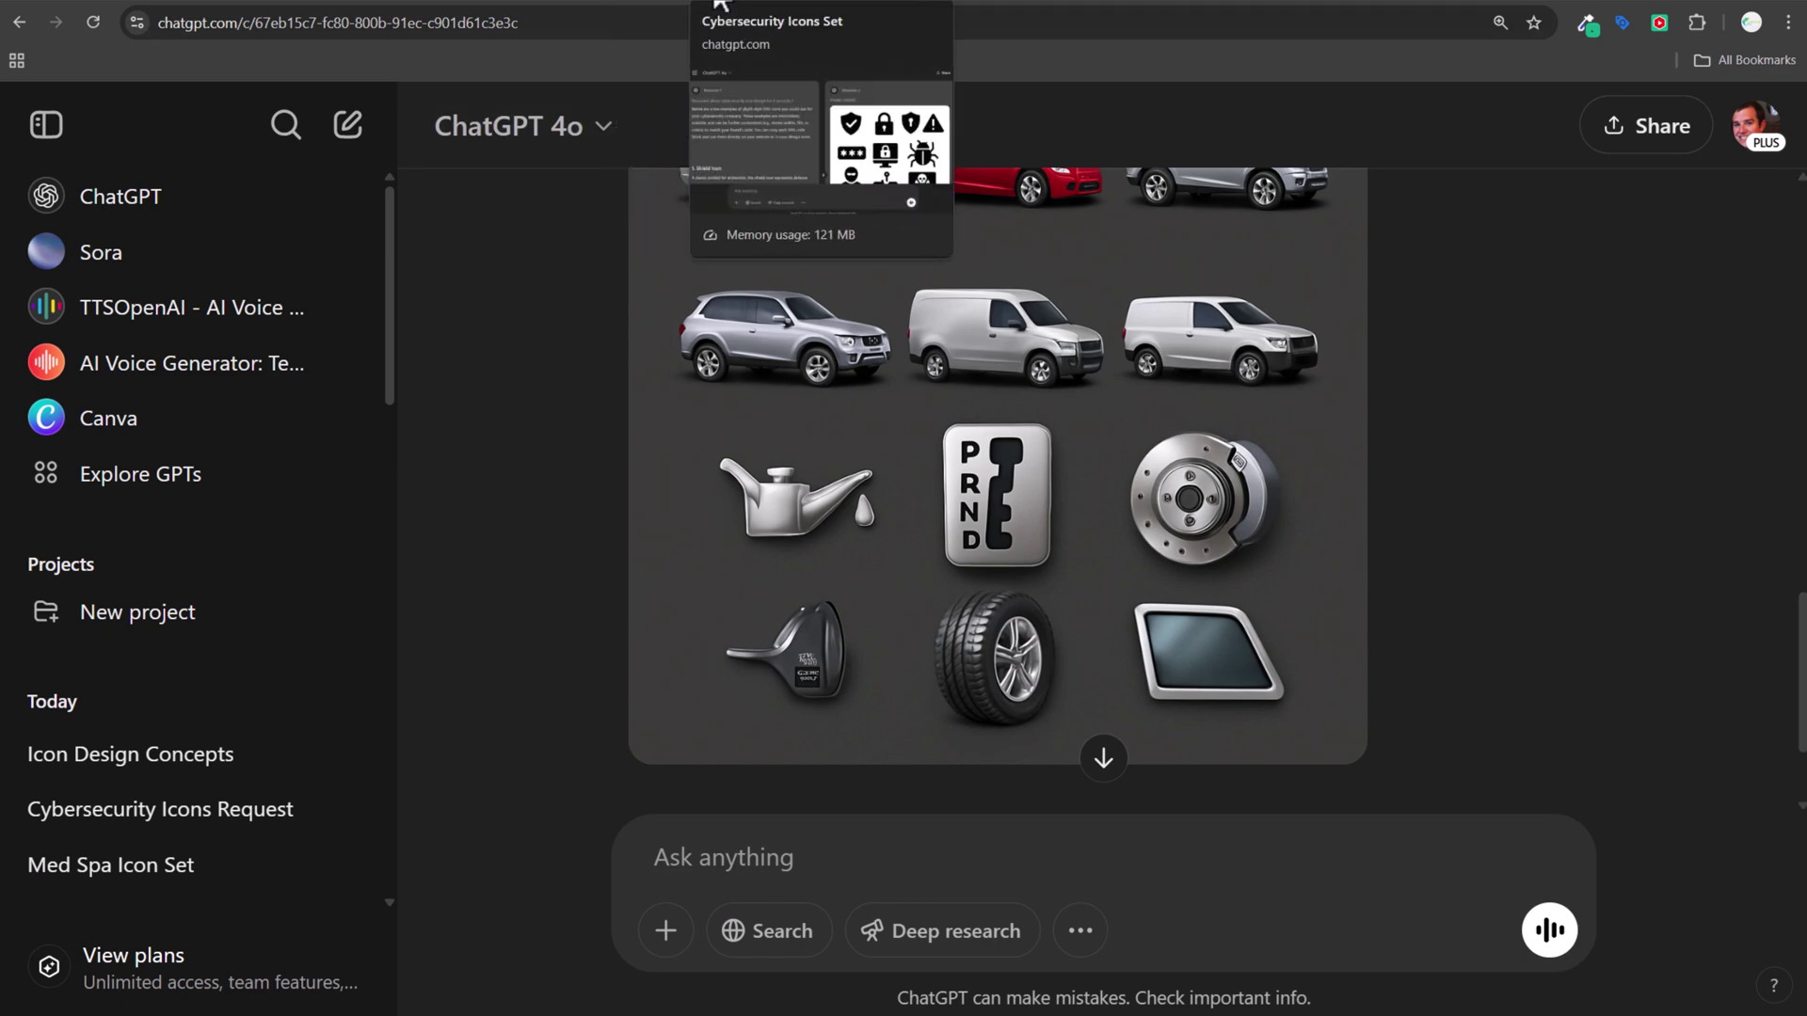
# Switch to the cybersecurity icon chat and review its glyph style prompt and the two alternative responses.
pyautogui.click(720, 4)
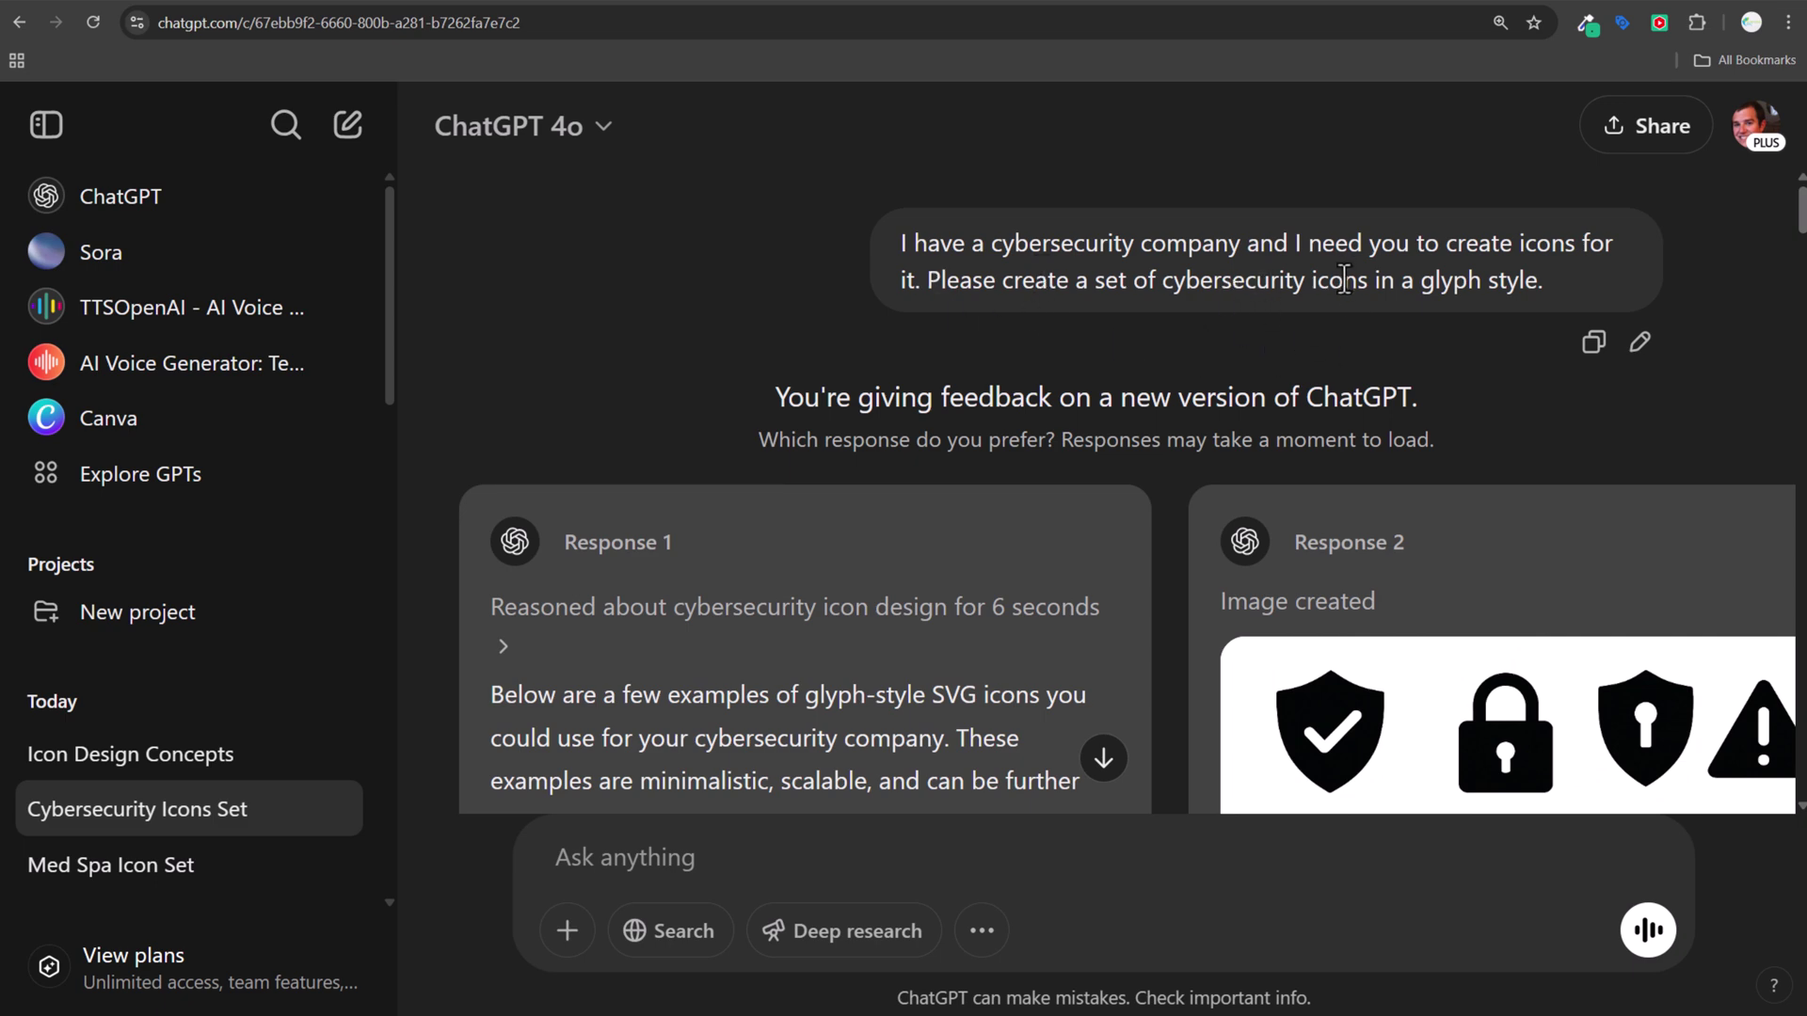
pyautogui.scroll(-10, 1171, 474)
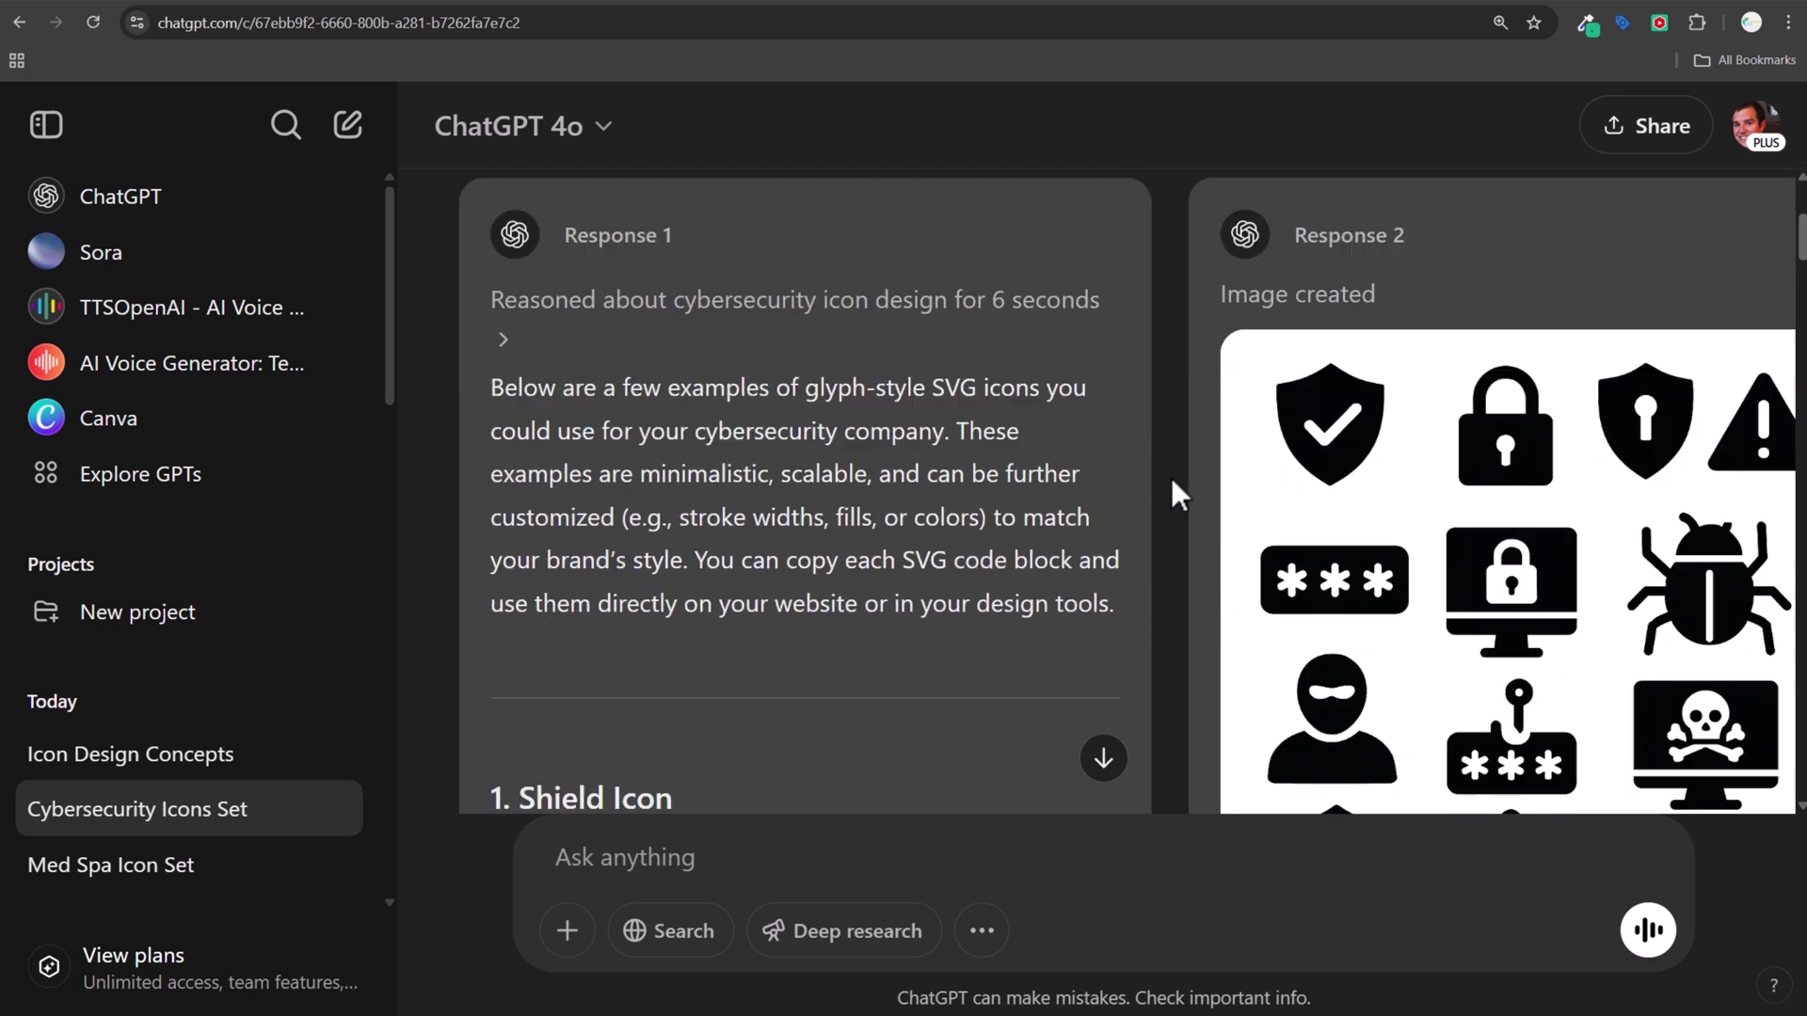
pyautogui.scroll(5, 1173, 473)
pyautogui.scroll(5, 1177, 478)
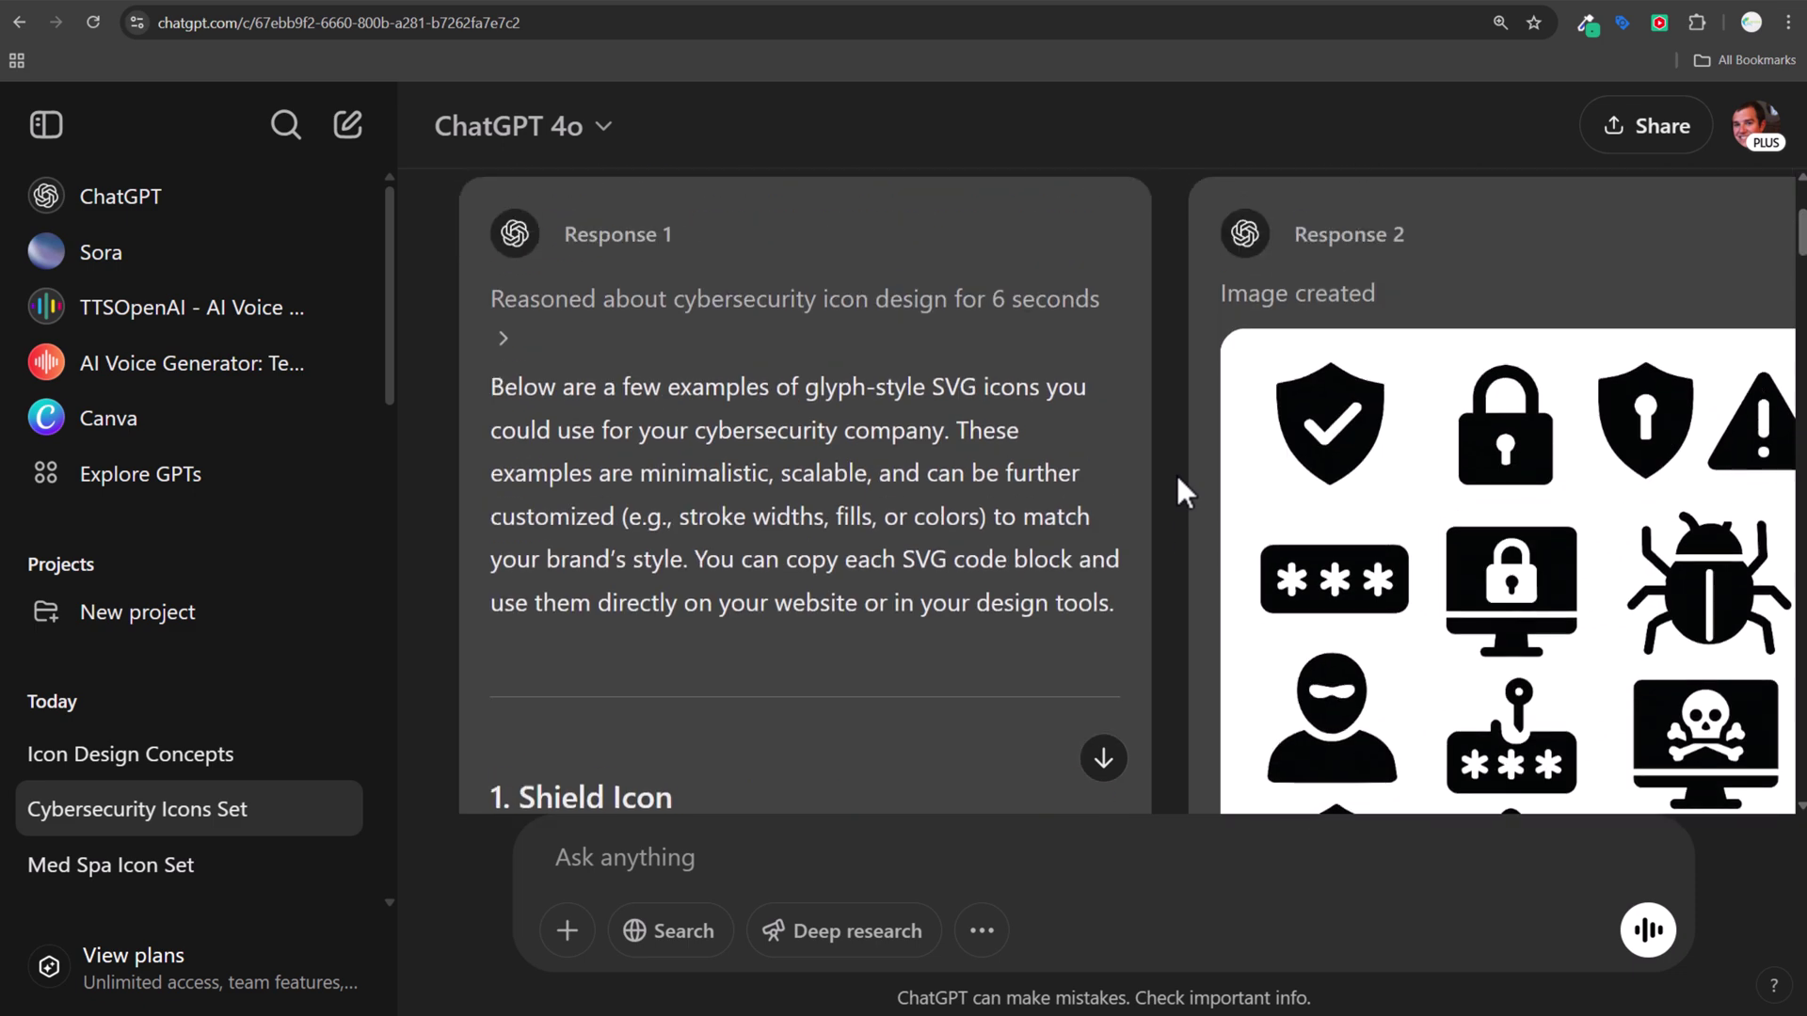
pyautogui.scroll(-2, 1167, 517)
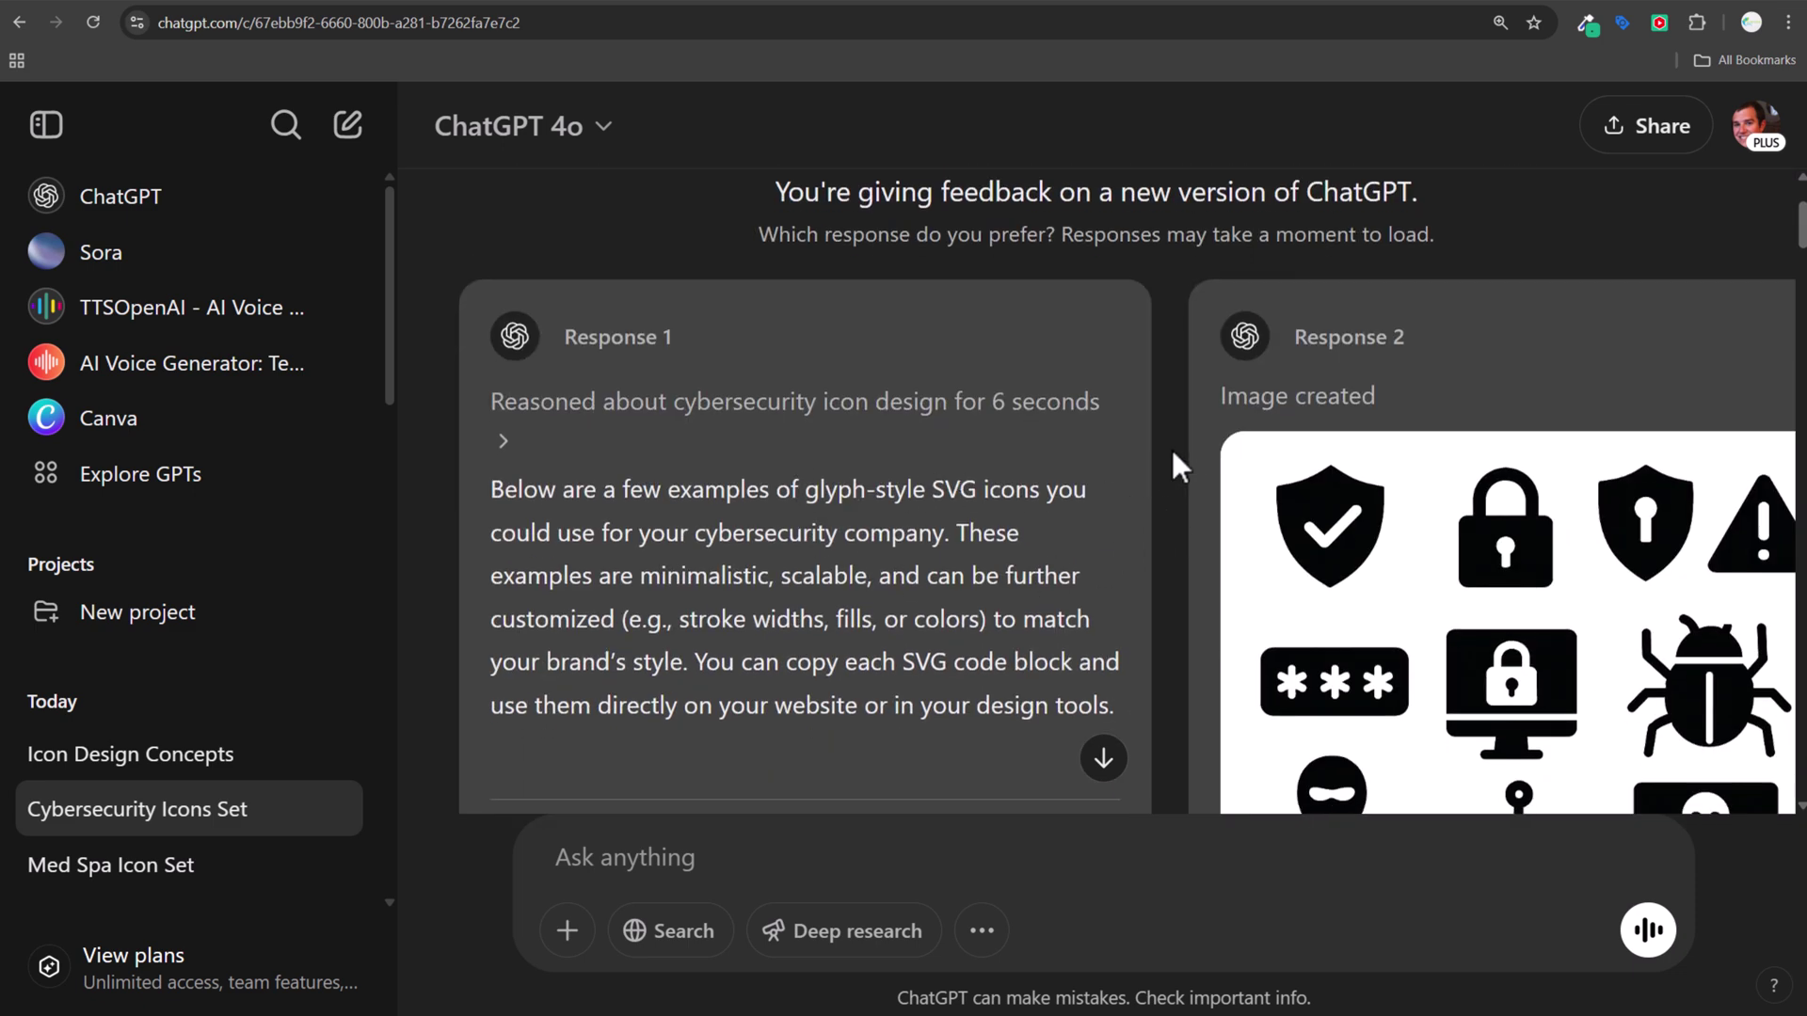
pyautogui.scroll(-8, 1171, 447)
pyautogui.scroll(2, 941, 429)
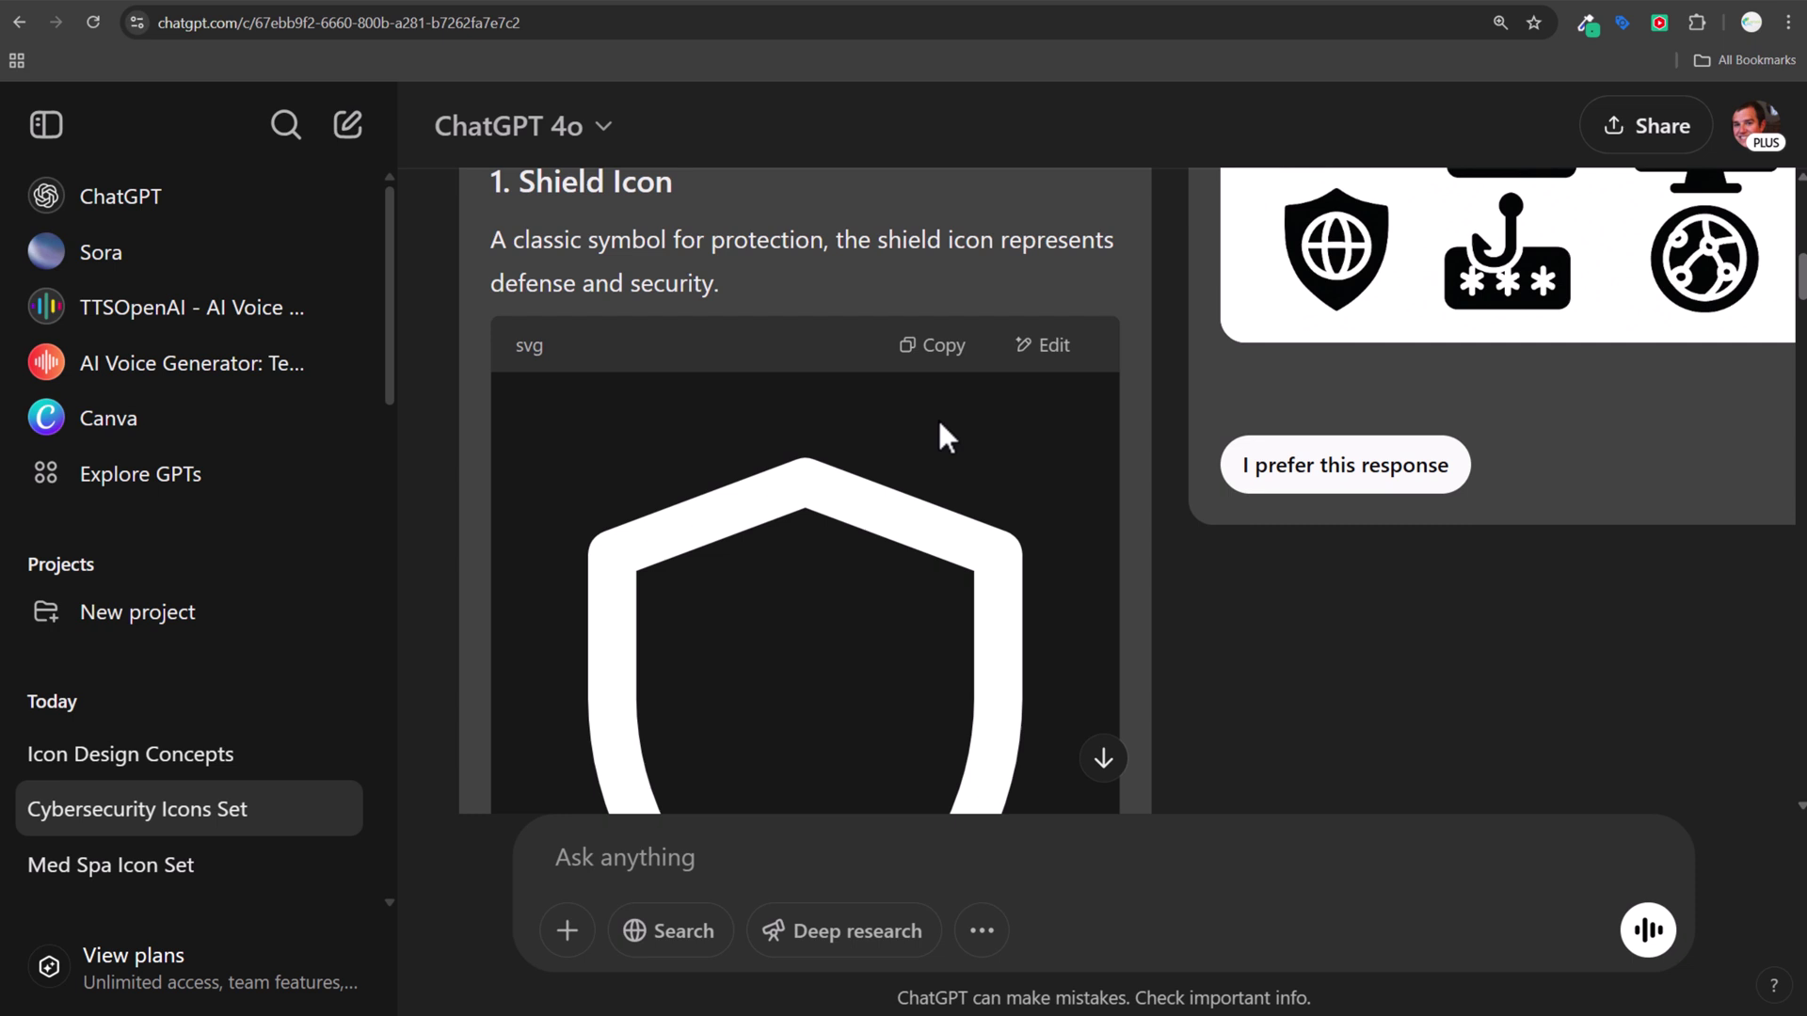
# Examine the individual SVG icons in Response 1, from the shield through the key, down to the end of the response.
pyautogui.rightClick(838, 556)
pyautogui.click(1331, 608)
pyautogui.scroll(-8, 1337, 584)
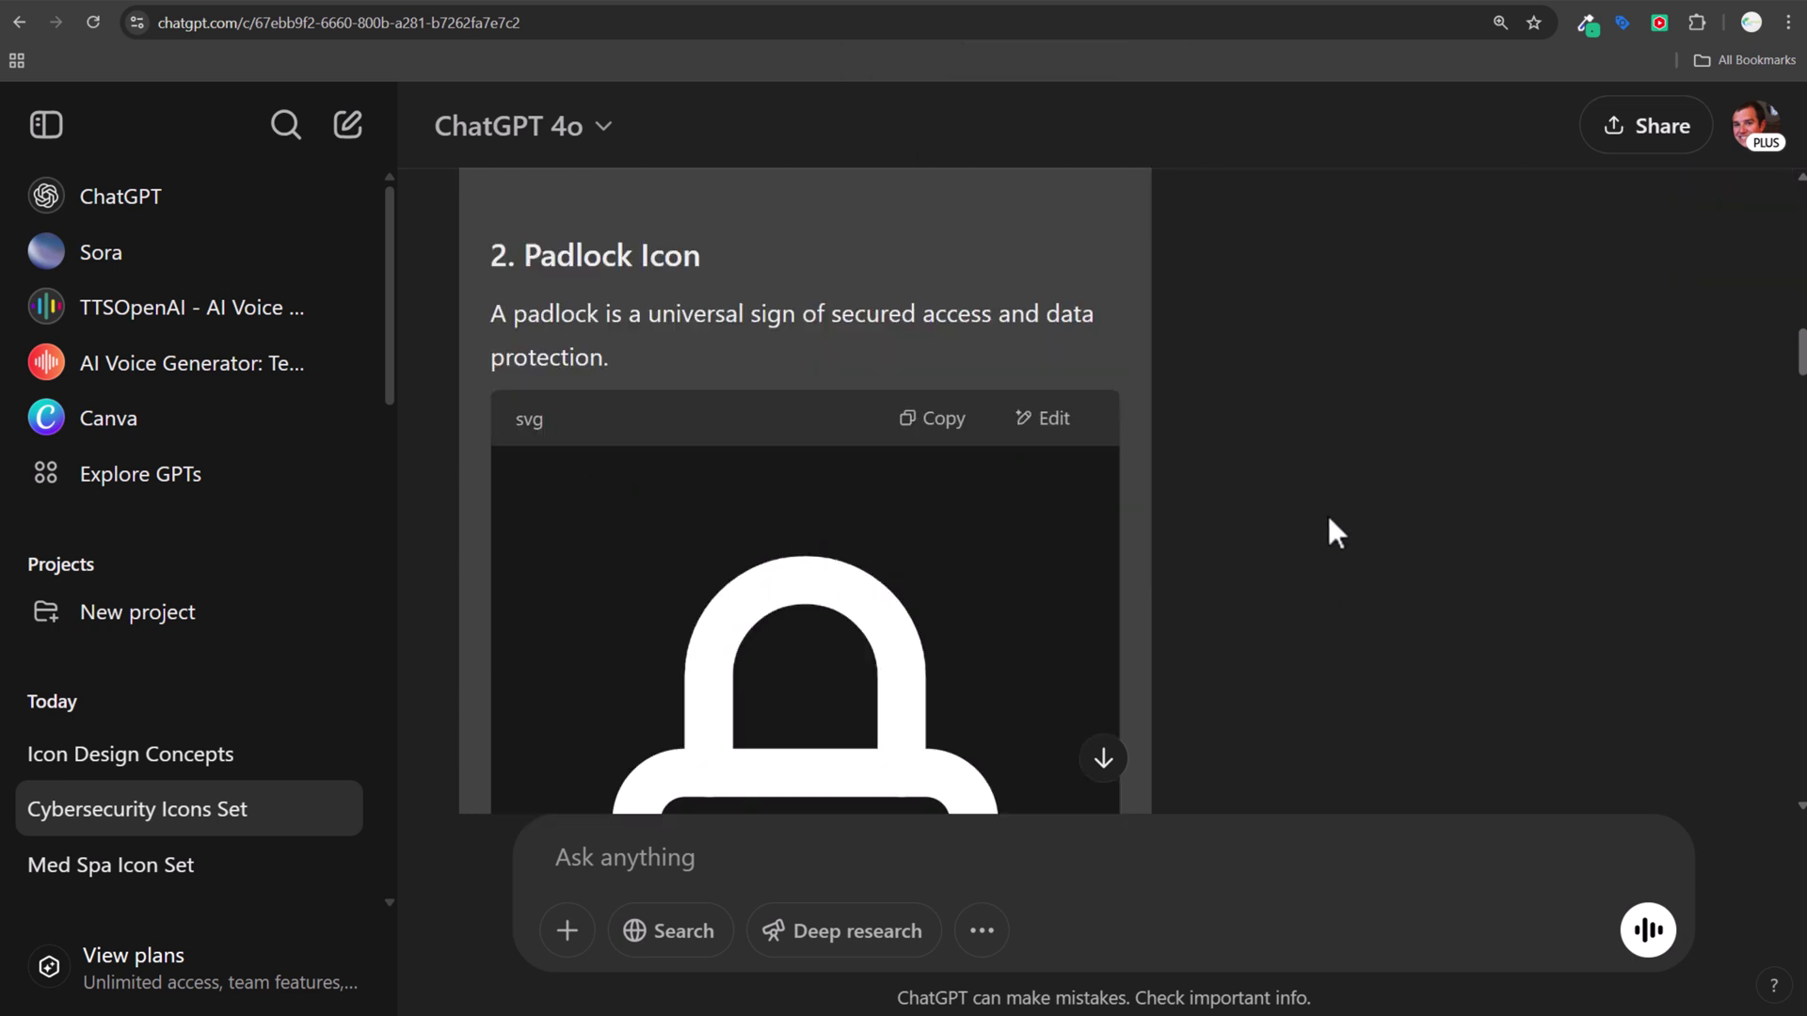
pyautogui.scroll(-10, 1308, 447)
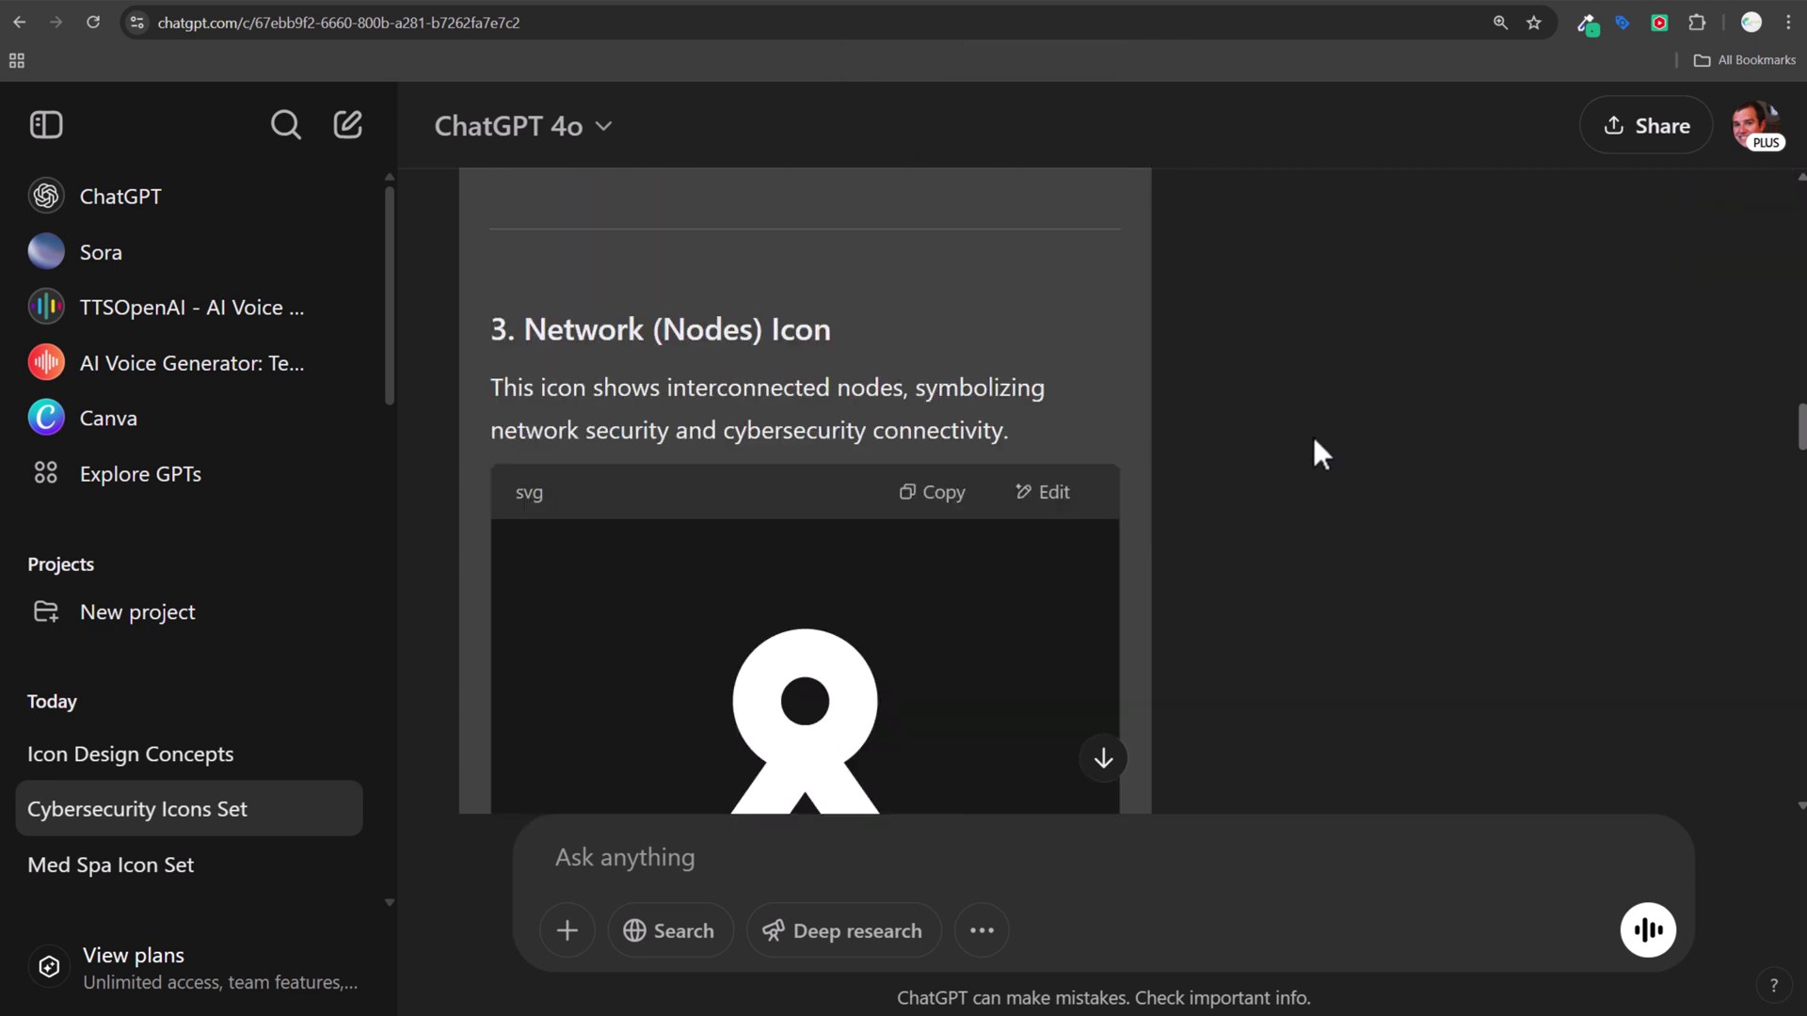
pyautogui.scroll(-15, 1314, 438)
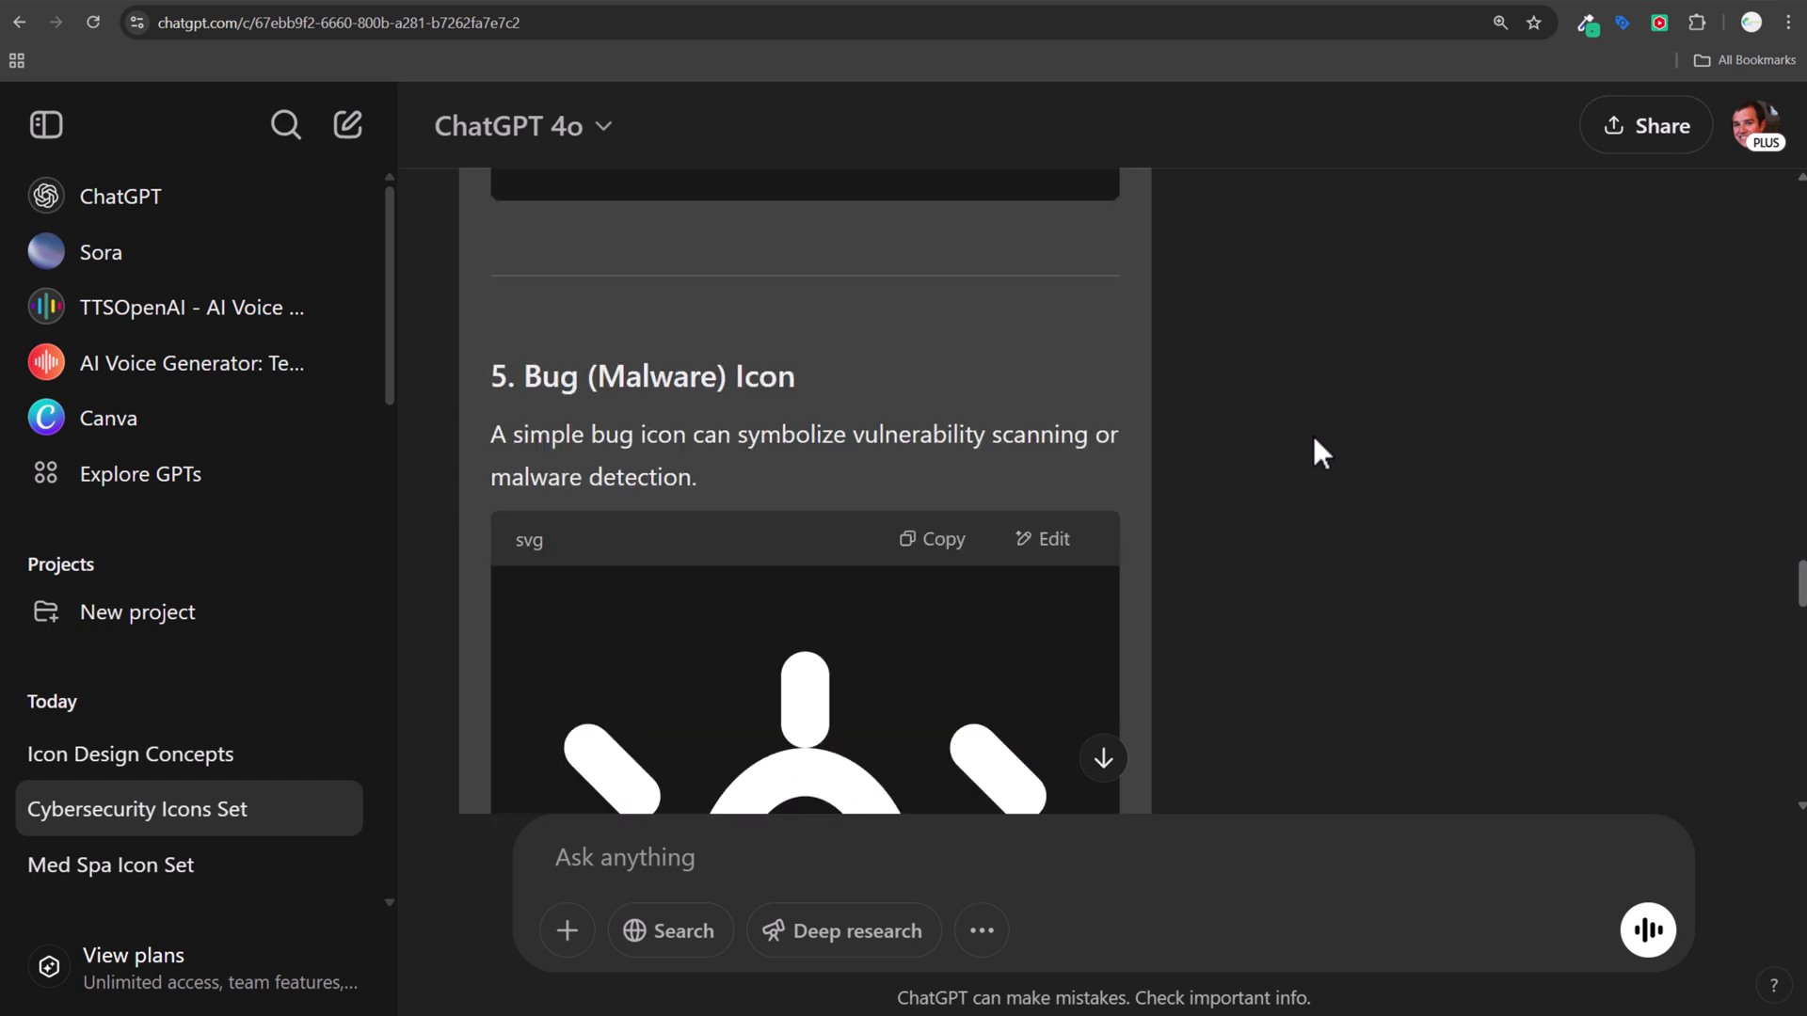
pyautogui.scroll(3, 1312, 433)
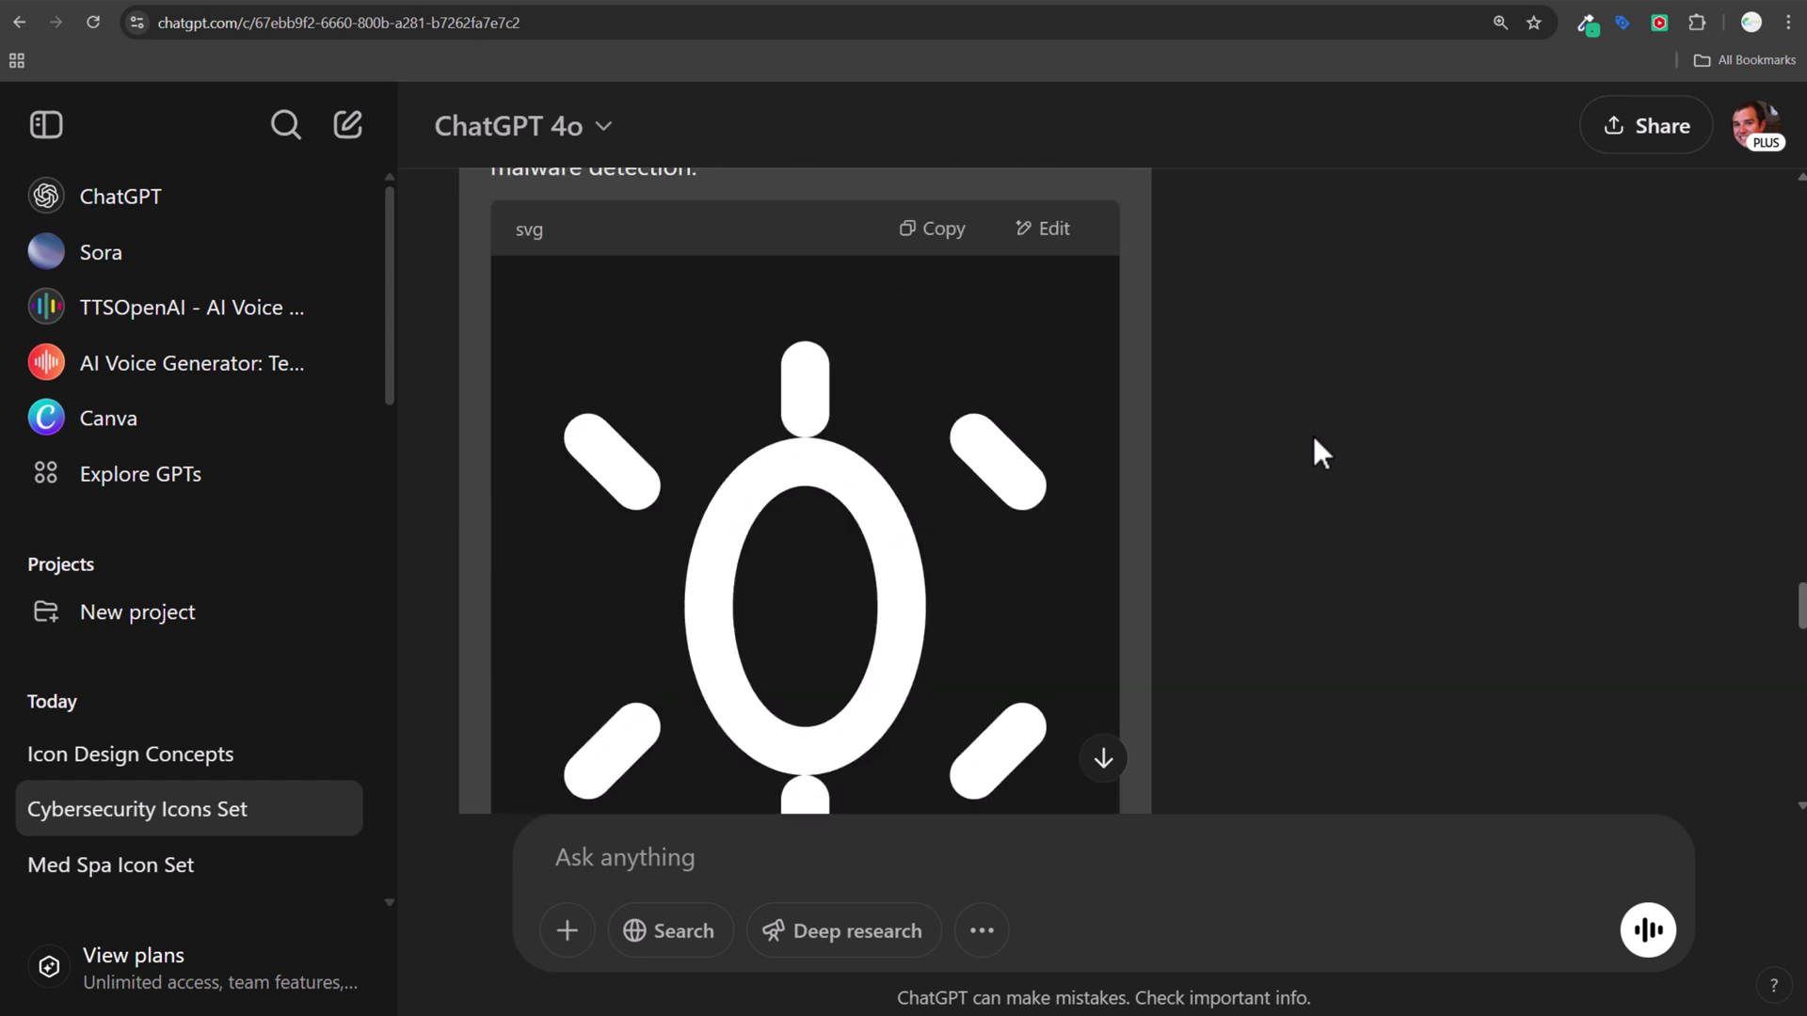
pyautogui.scroll(2, 1312, 433)
pyautogui.scroll(-3, 1312, 433)
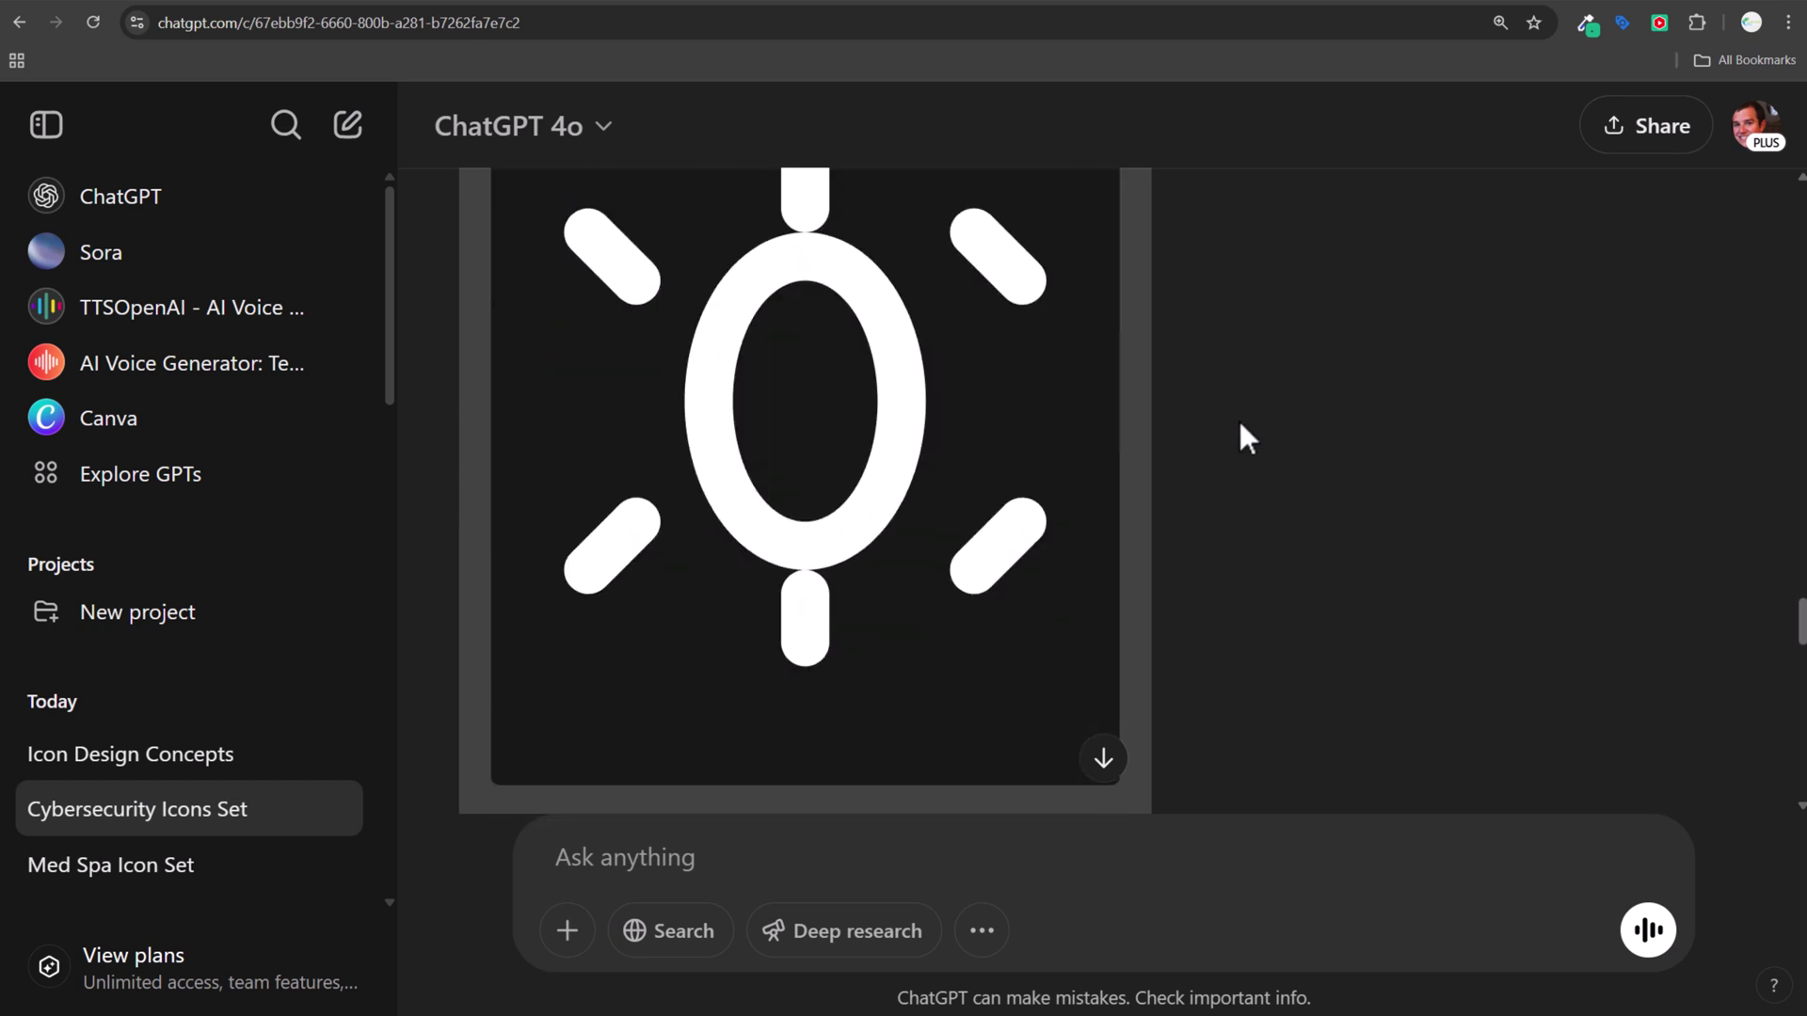
pyautogui.scroll(-9, 1239, 425)
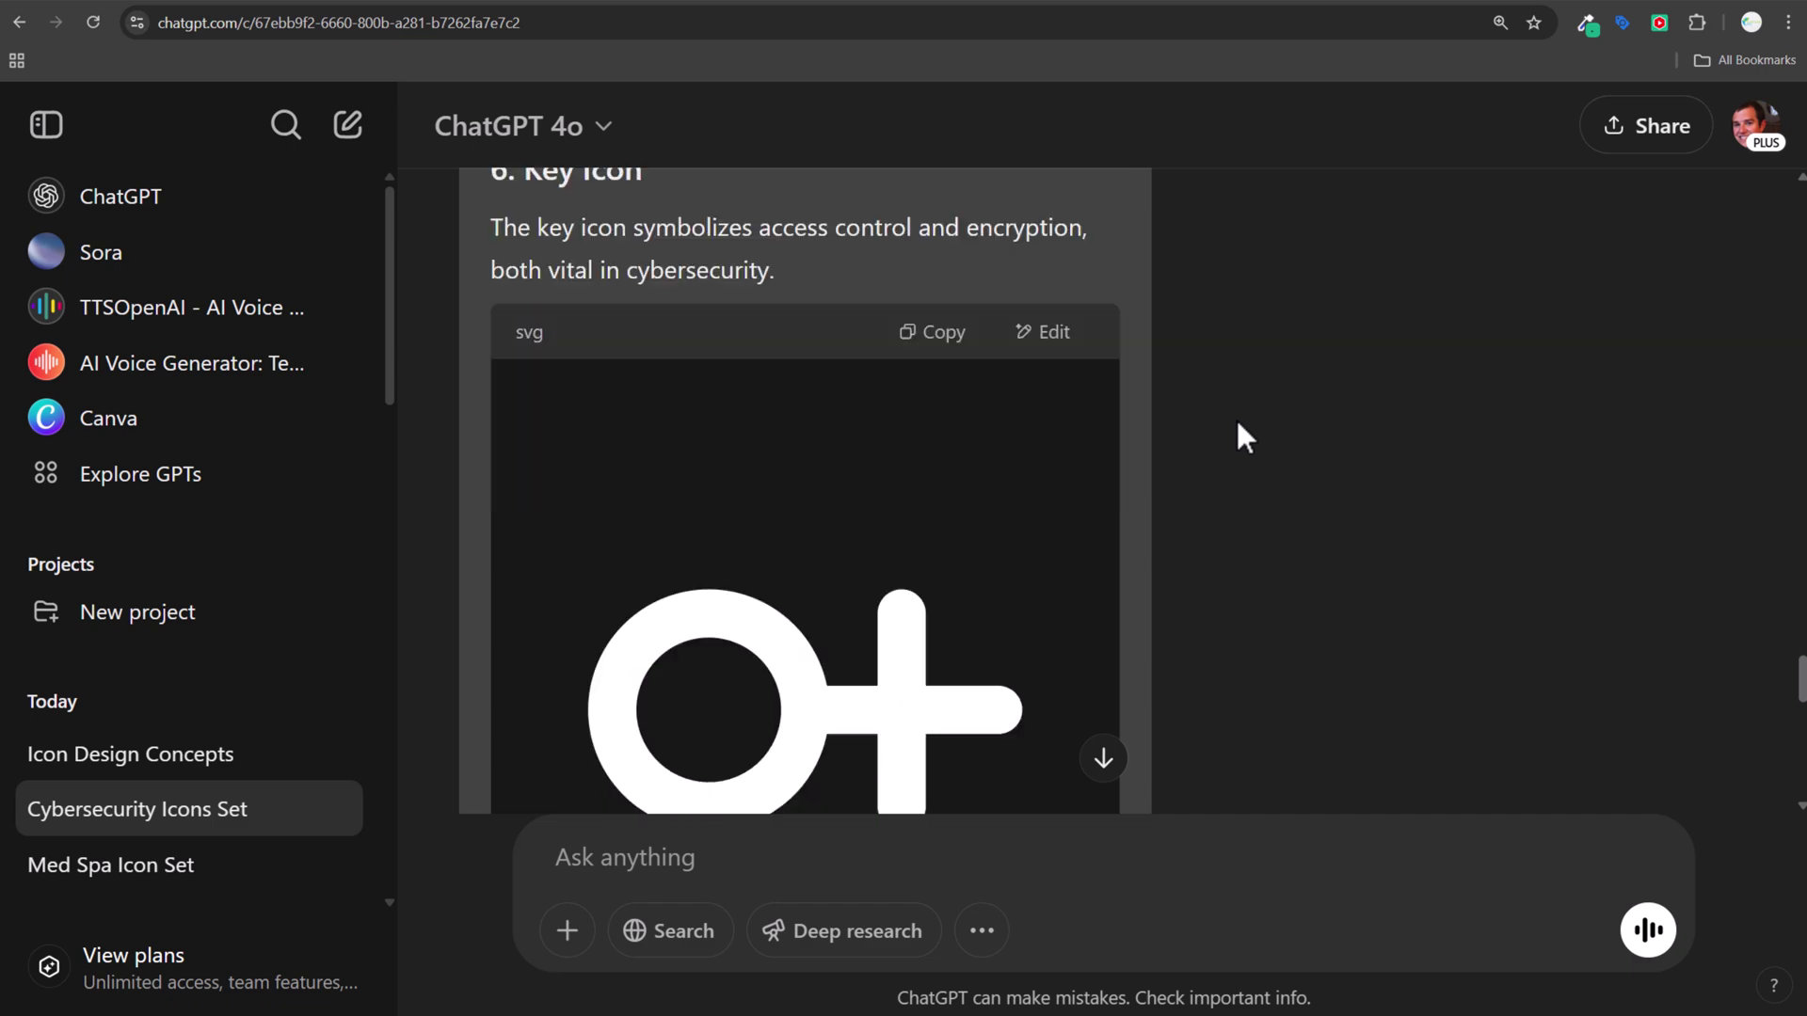
pyautogui.scroll(-10, 1235, 416)
pyautogui.scroll(1, 1234, 415)
pyautogui.scroll(-1, 1235, 415)
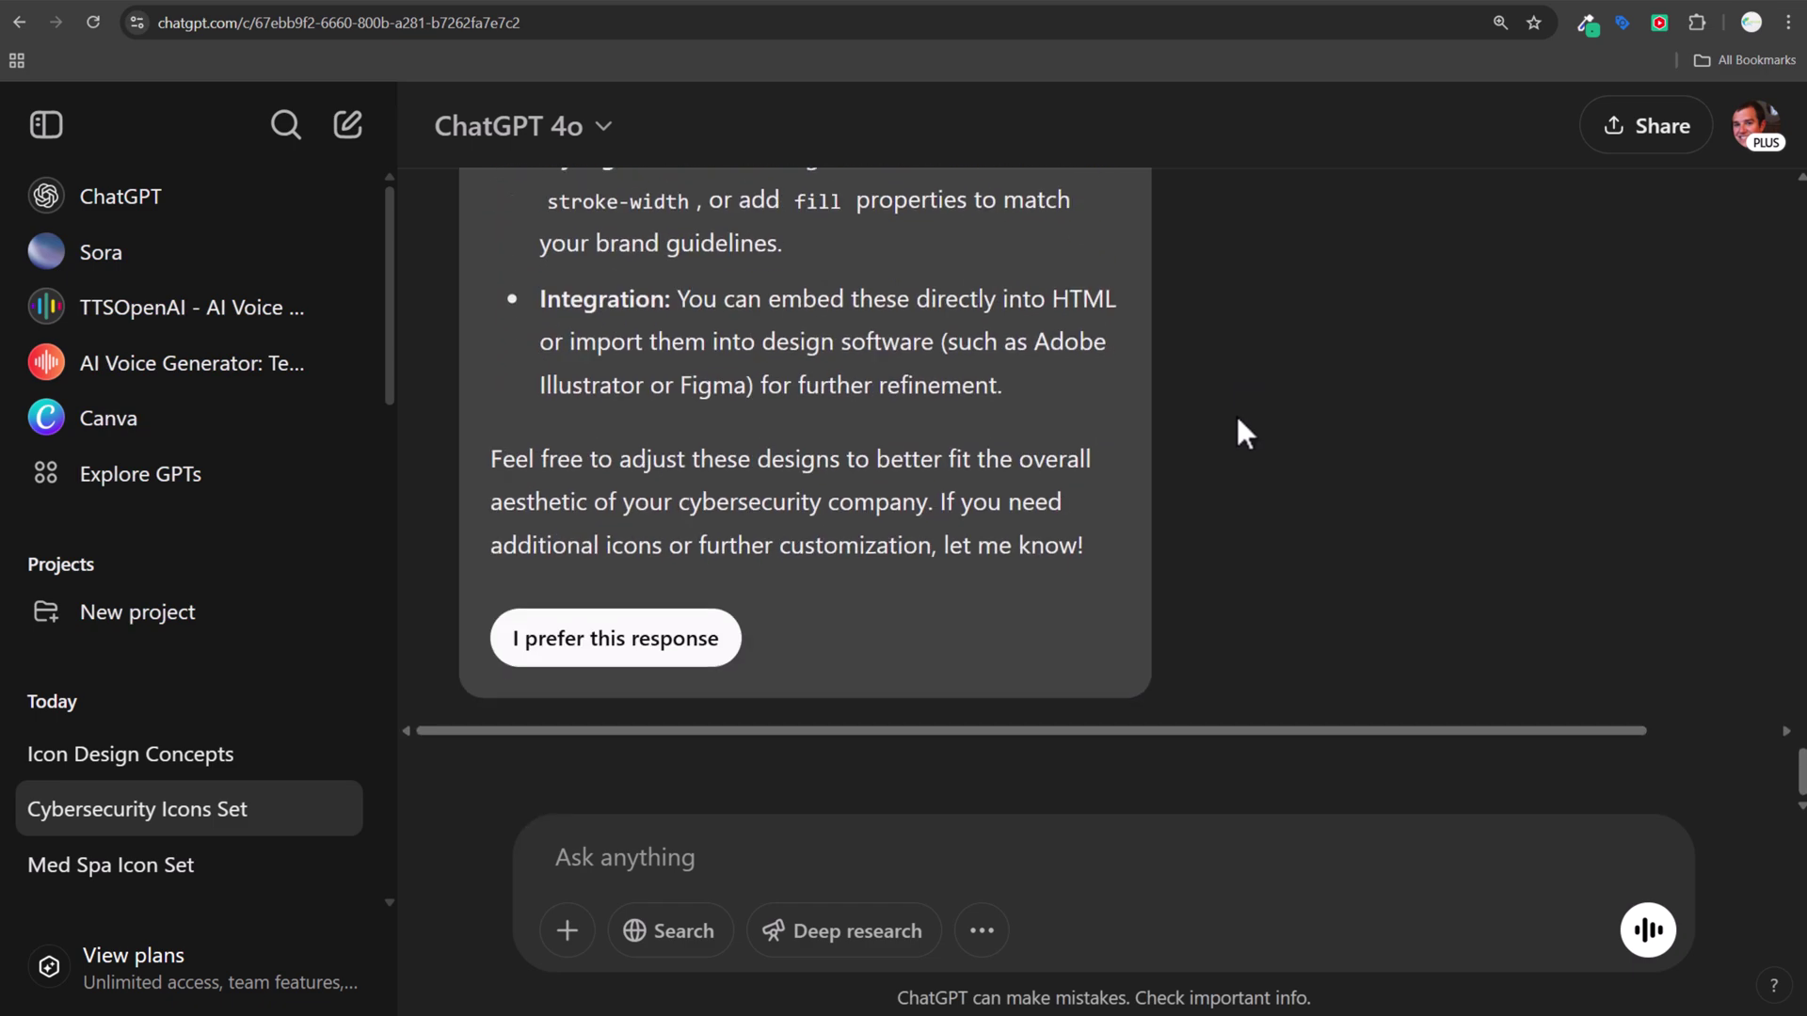
# Compare Response 2's cybersecurity glyph image with Response 1's SVG icons, and return to the original prompt.
pyautogui.scroll(20, 1498, 467)
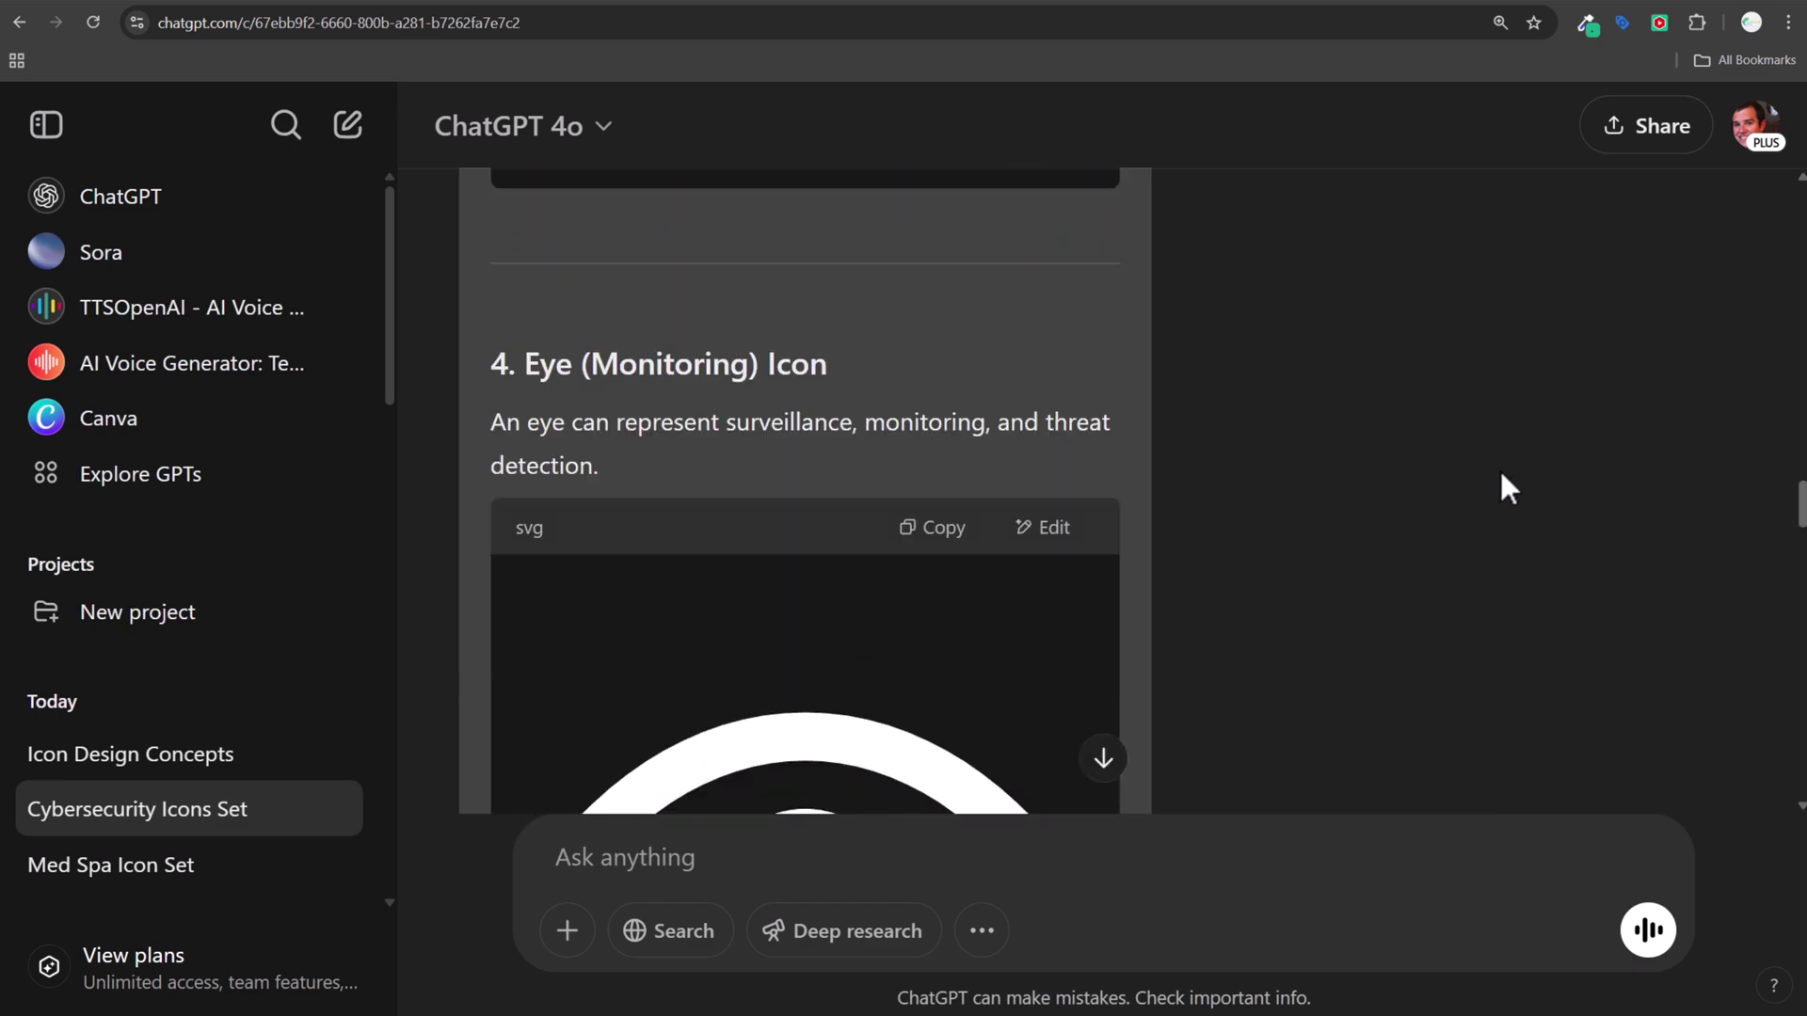
pyautogui.scroll(15, 1523, 480)
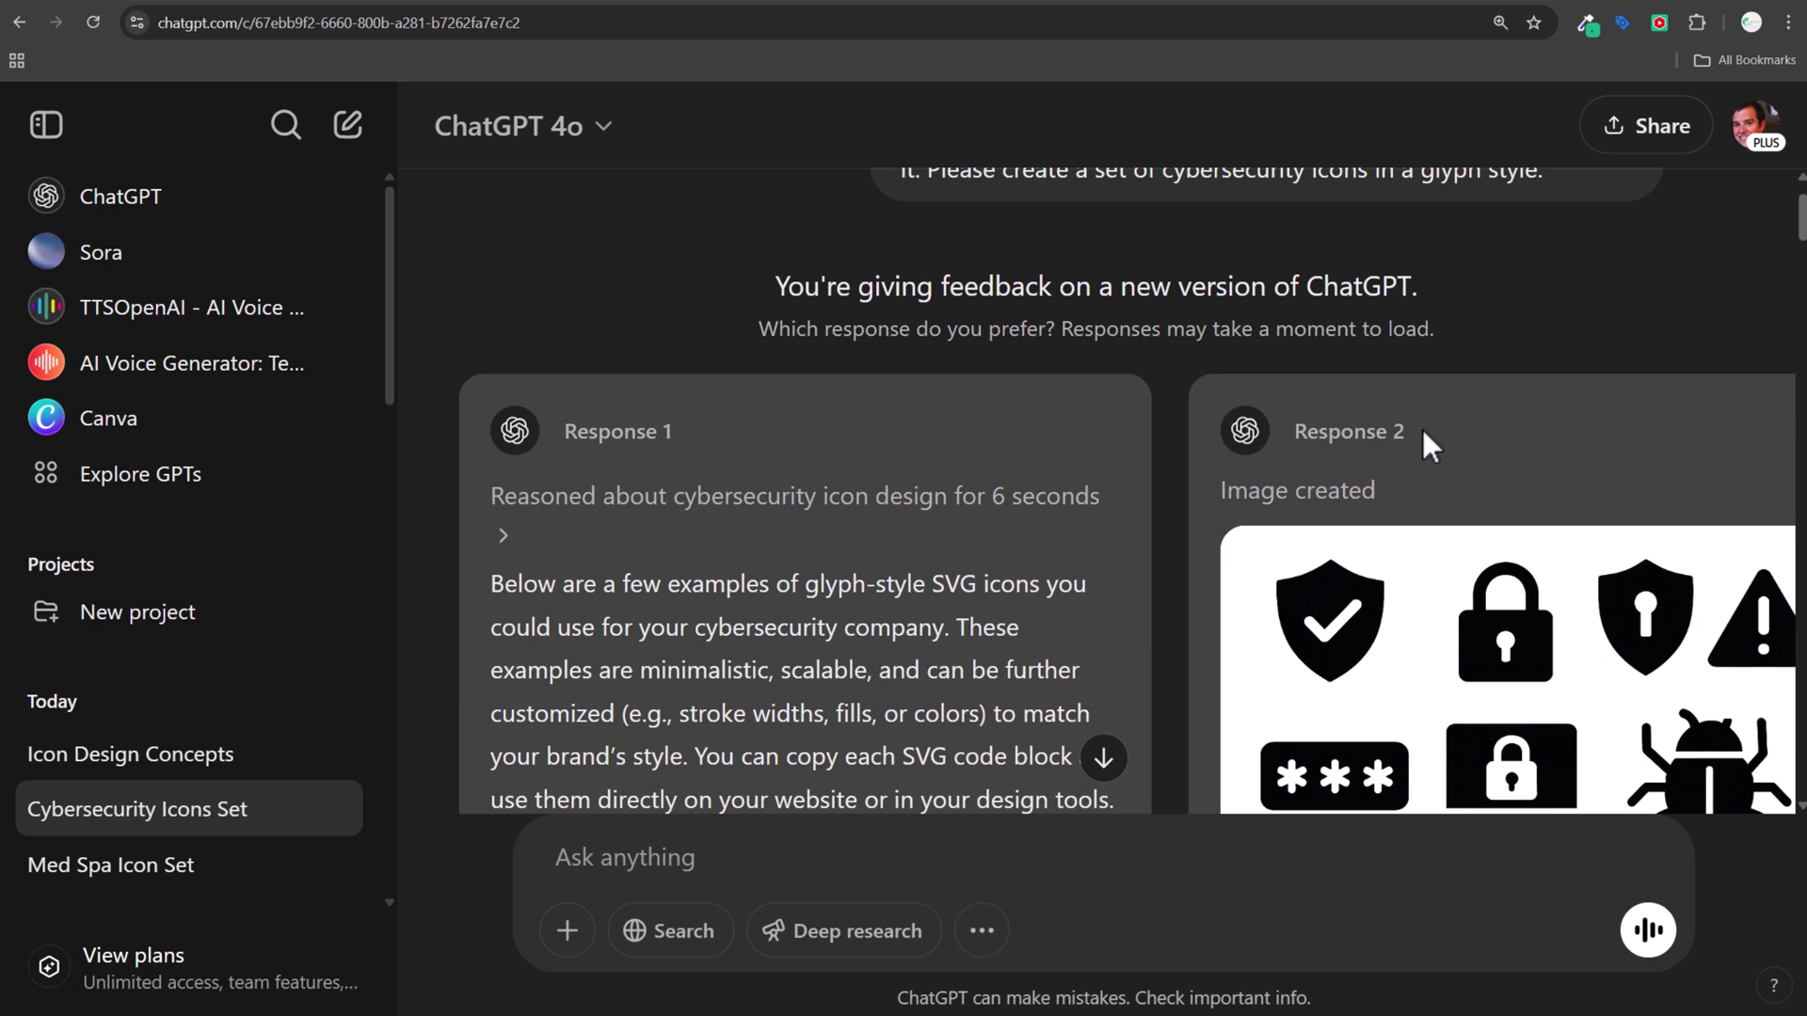
pyautogui.scroll(-5, 1374, 469)
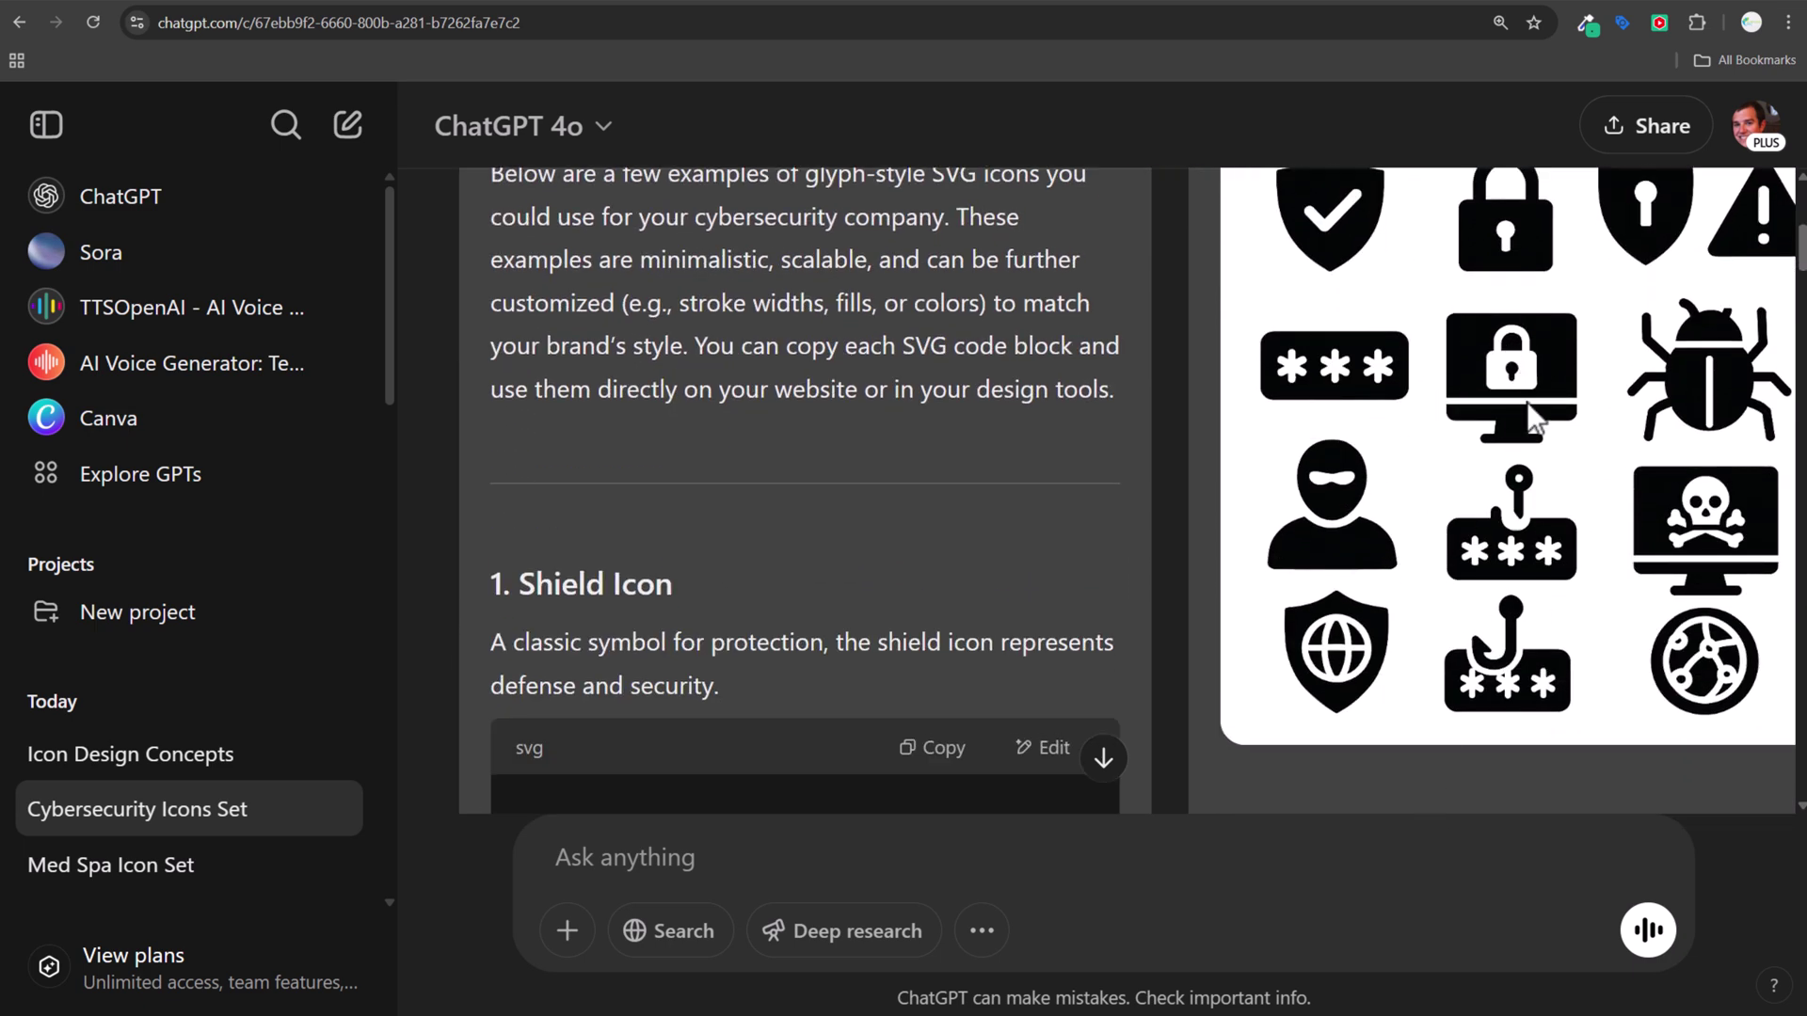
pyautogui.scroll(1, 1500, 278)
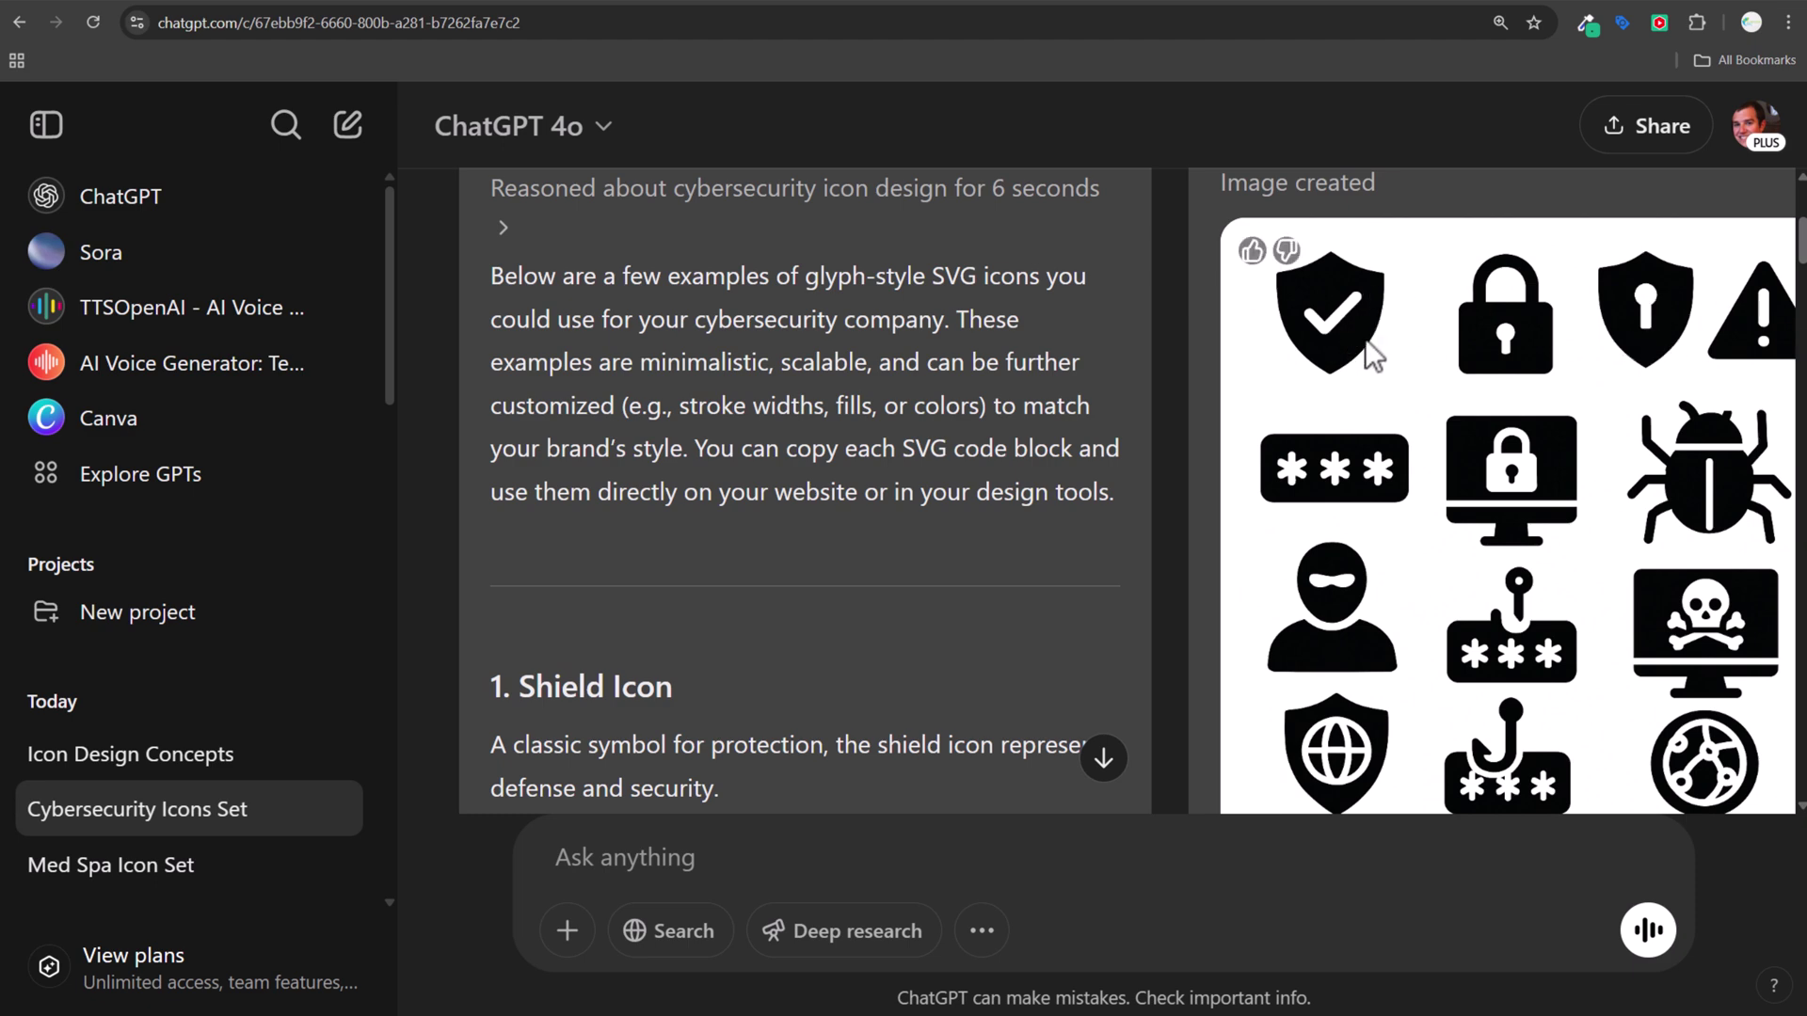
pyautogui.click(1102, 765)
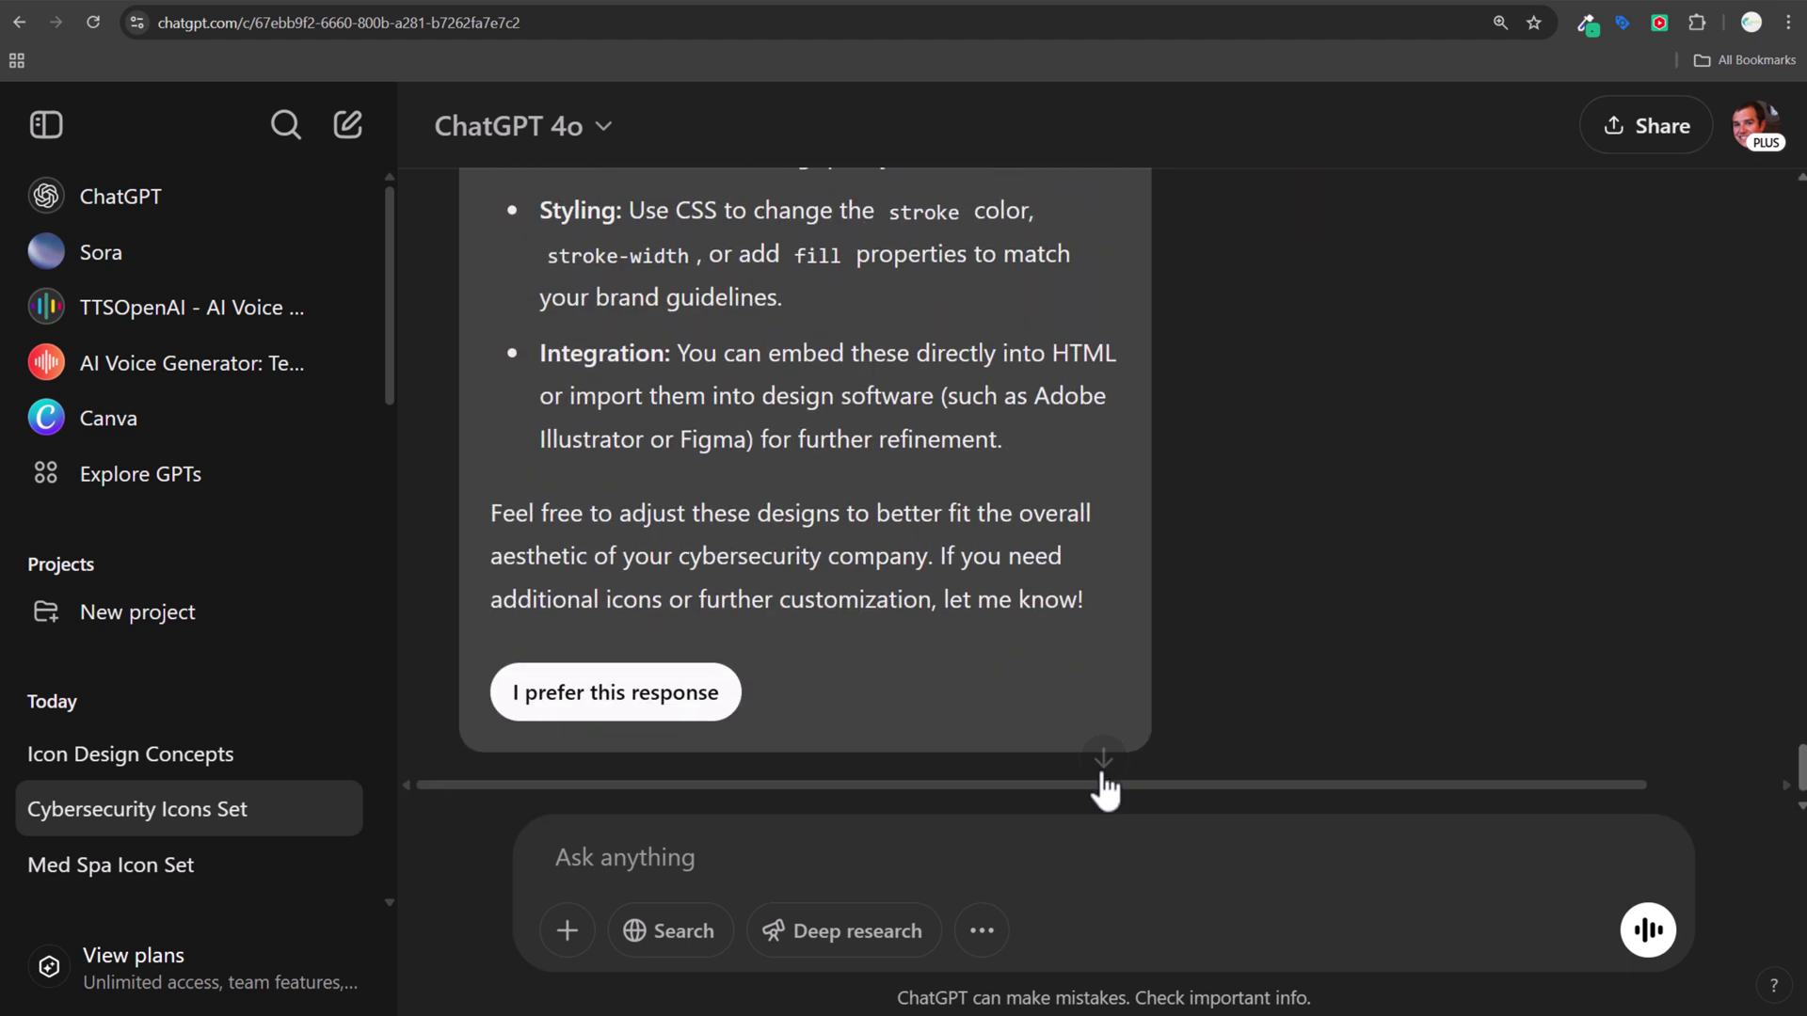
pyautogui.scroll(5, 1395, 622)
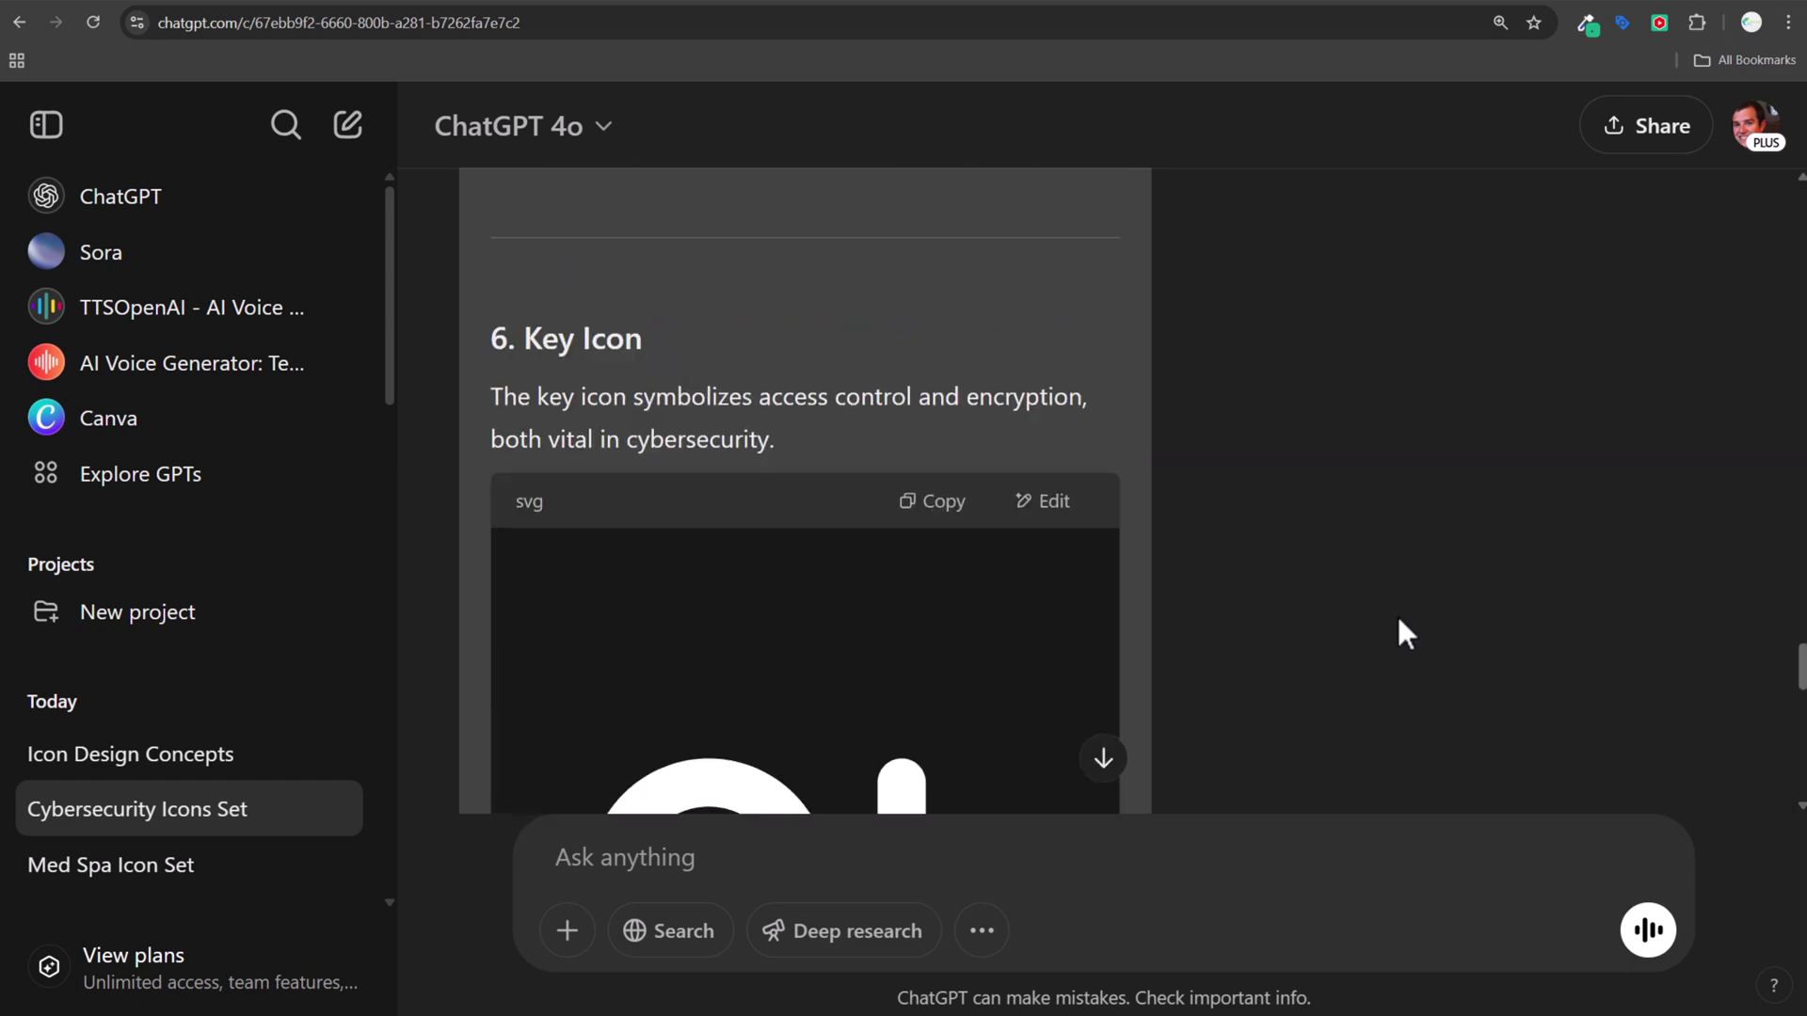
pyautogui.scroll(15, 1397, 614)
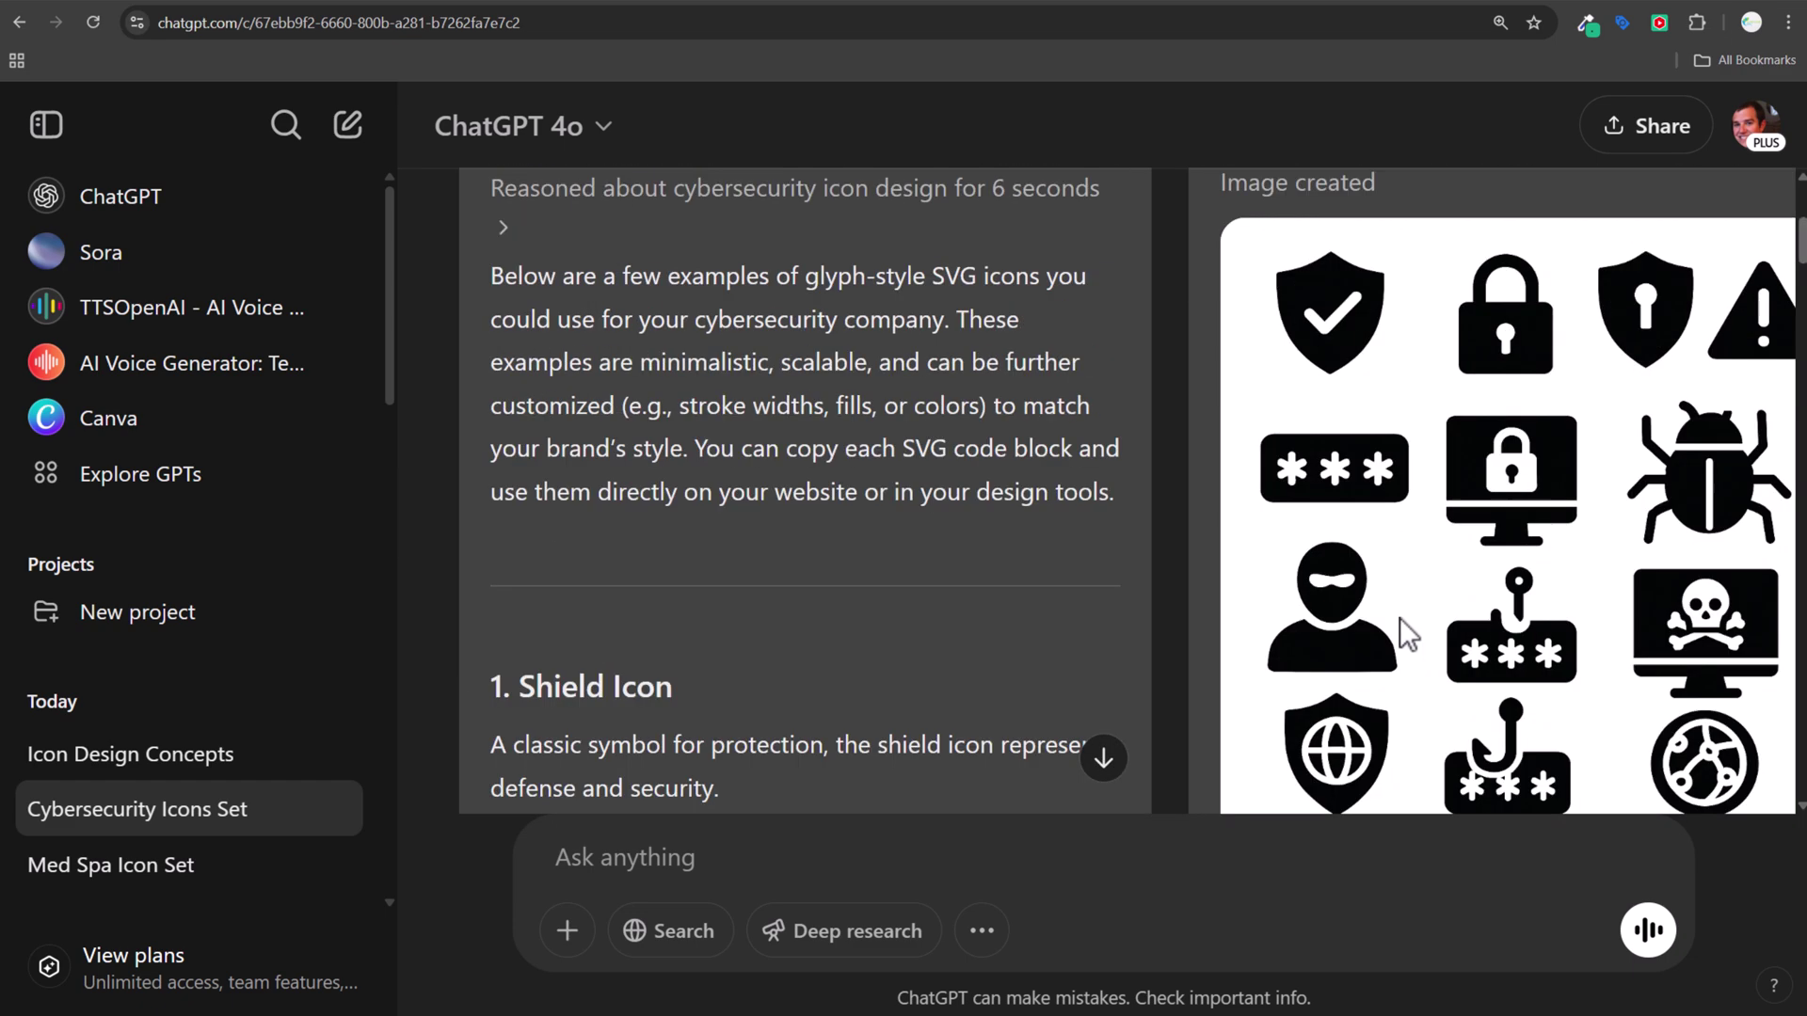
pyautogui.scroll(5, 1403, 626)
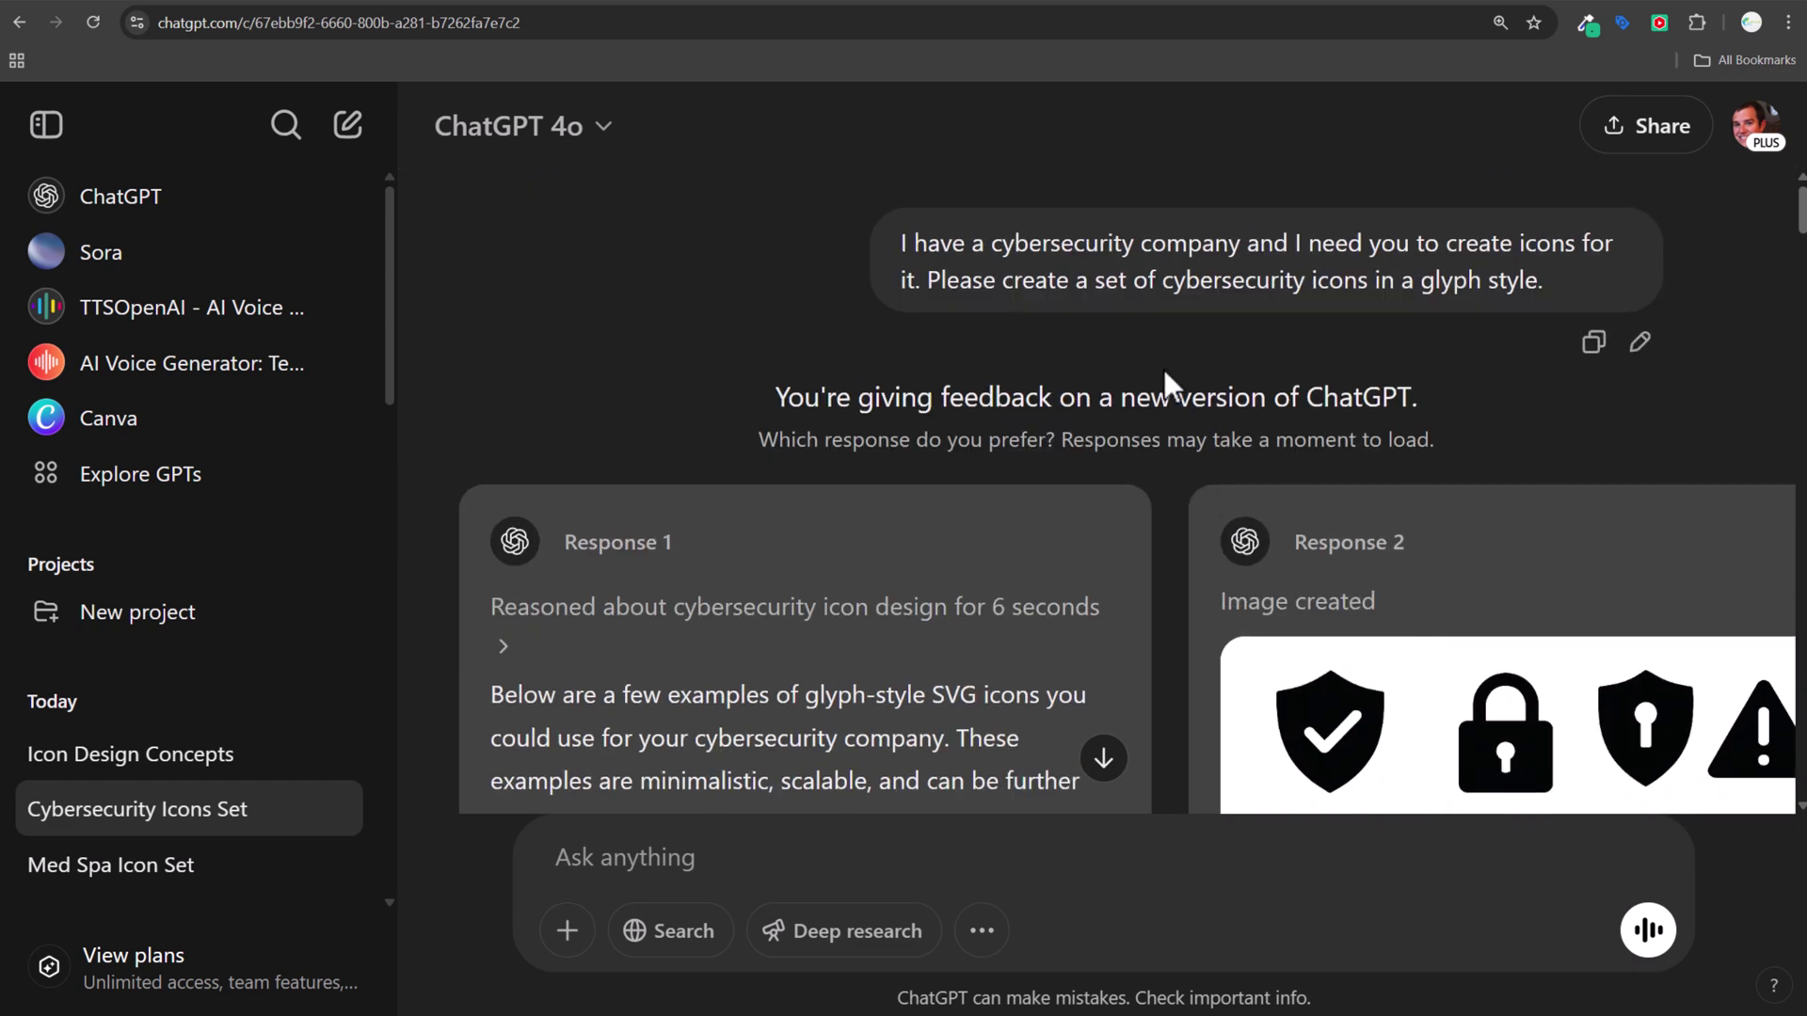
# Switch to the food blog fruit icon chat, hide the sidebar and read the prompt for colored flat fruit icons.
pyautogui.click(828, 3)
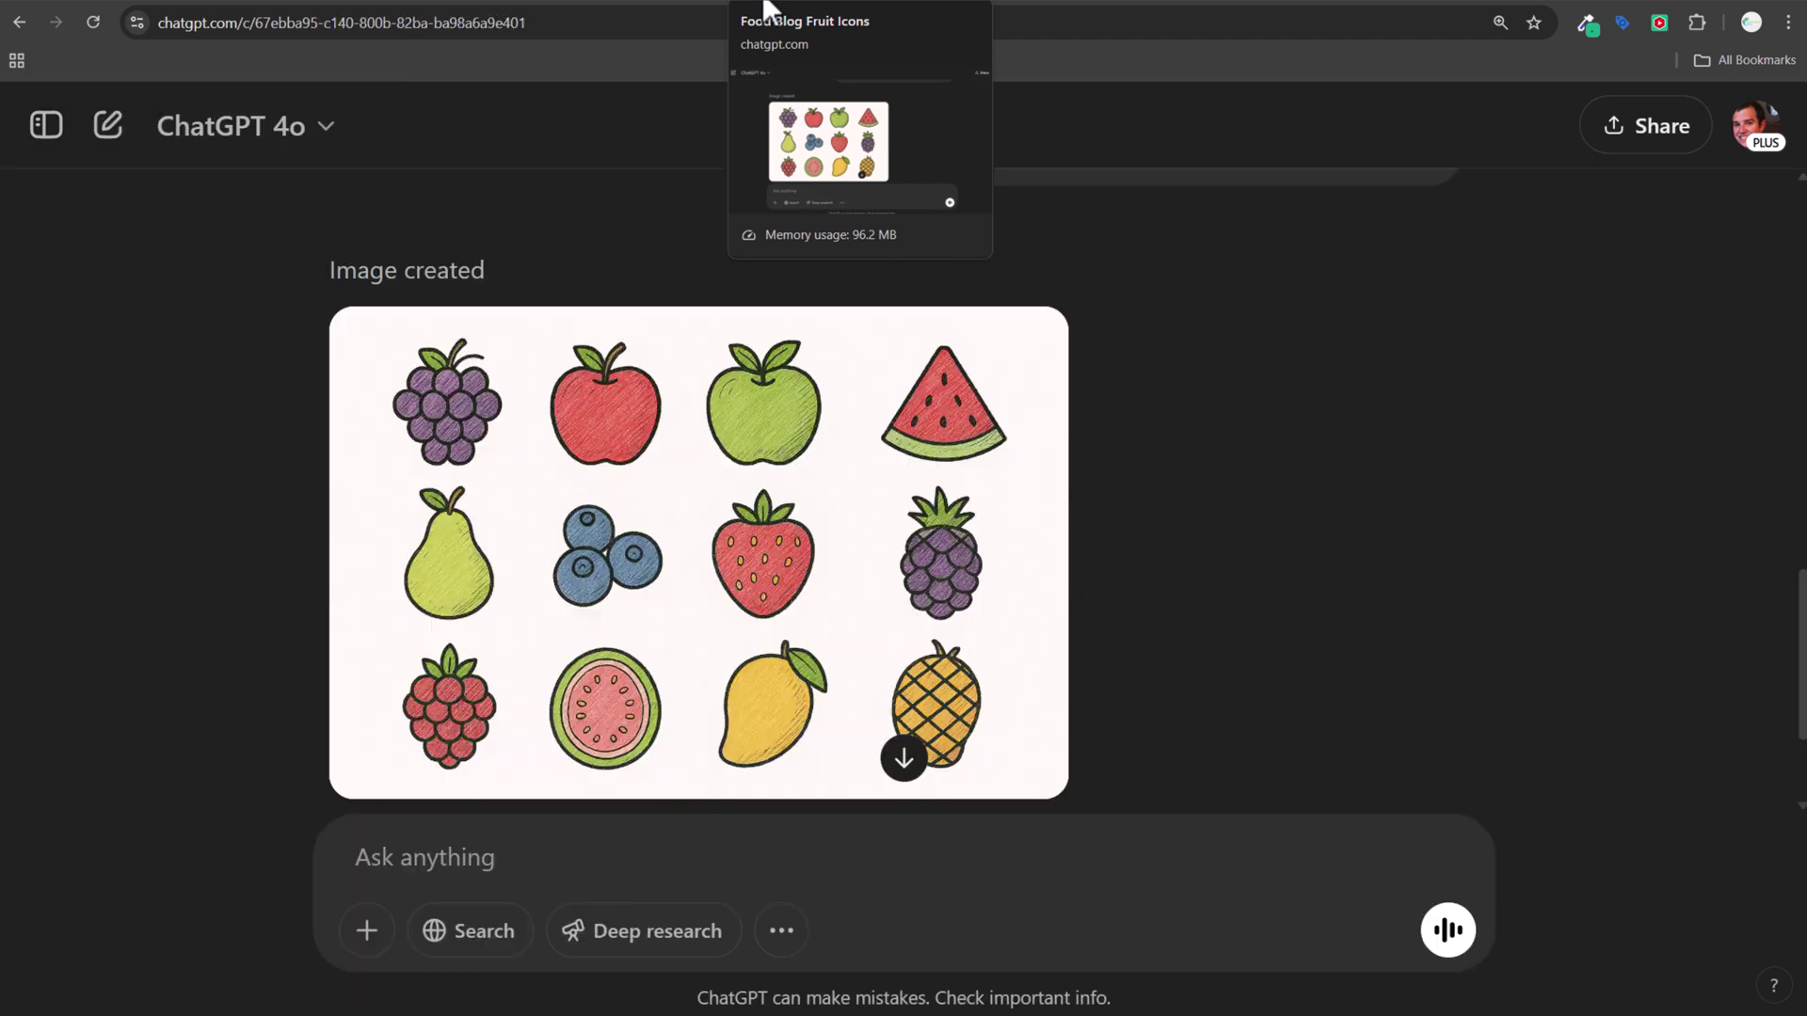
pyautogui.scroll(5, 1098, 367)
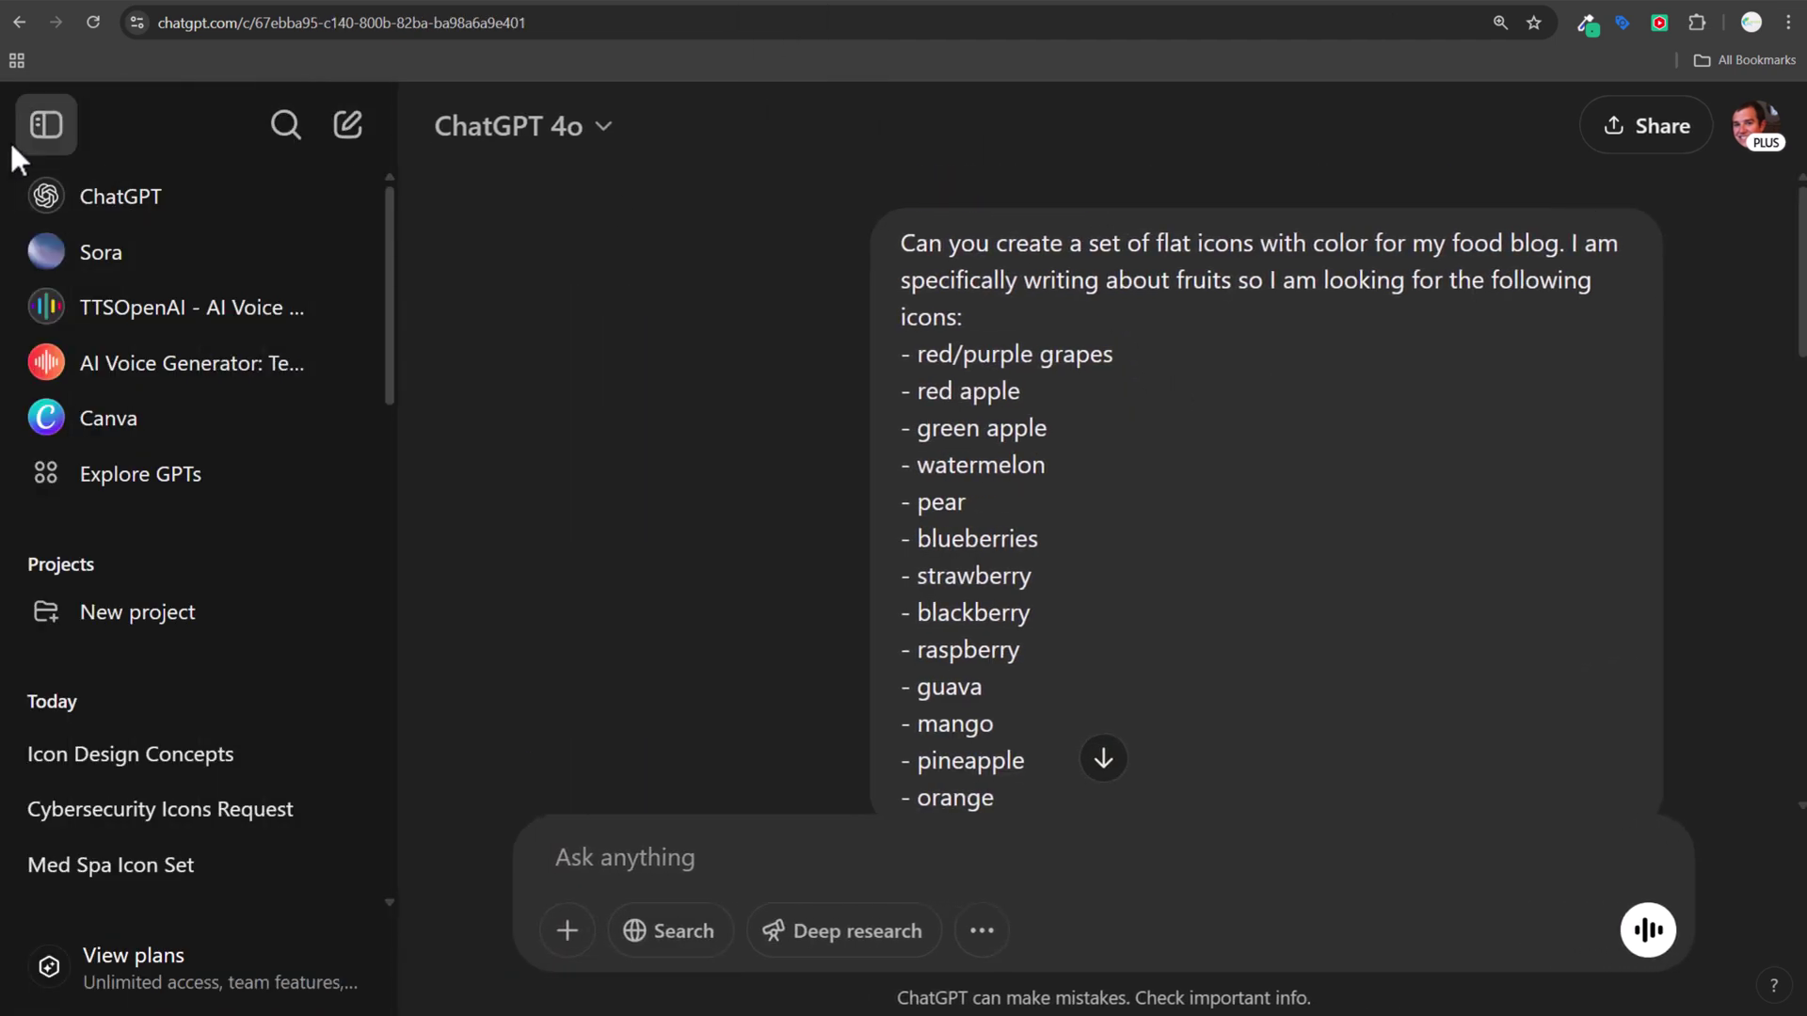
pyautogui.click(44, 124)
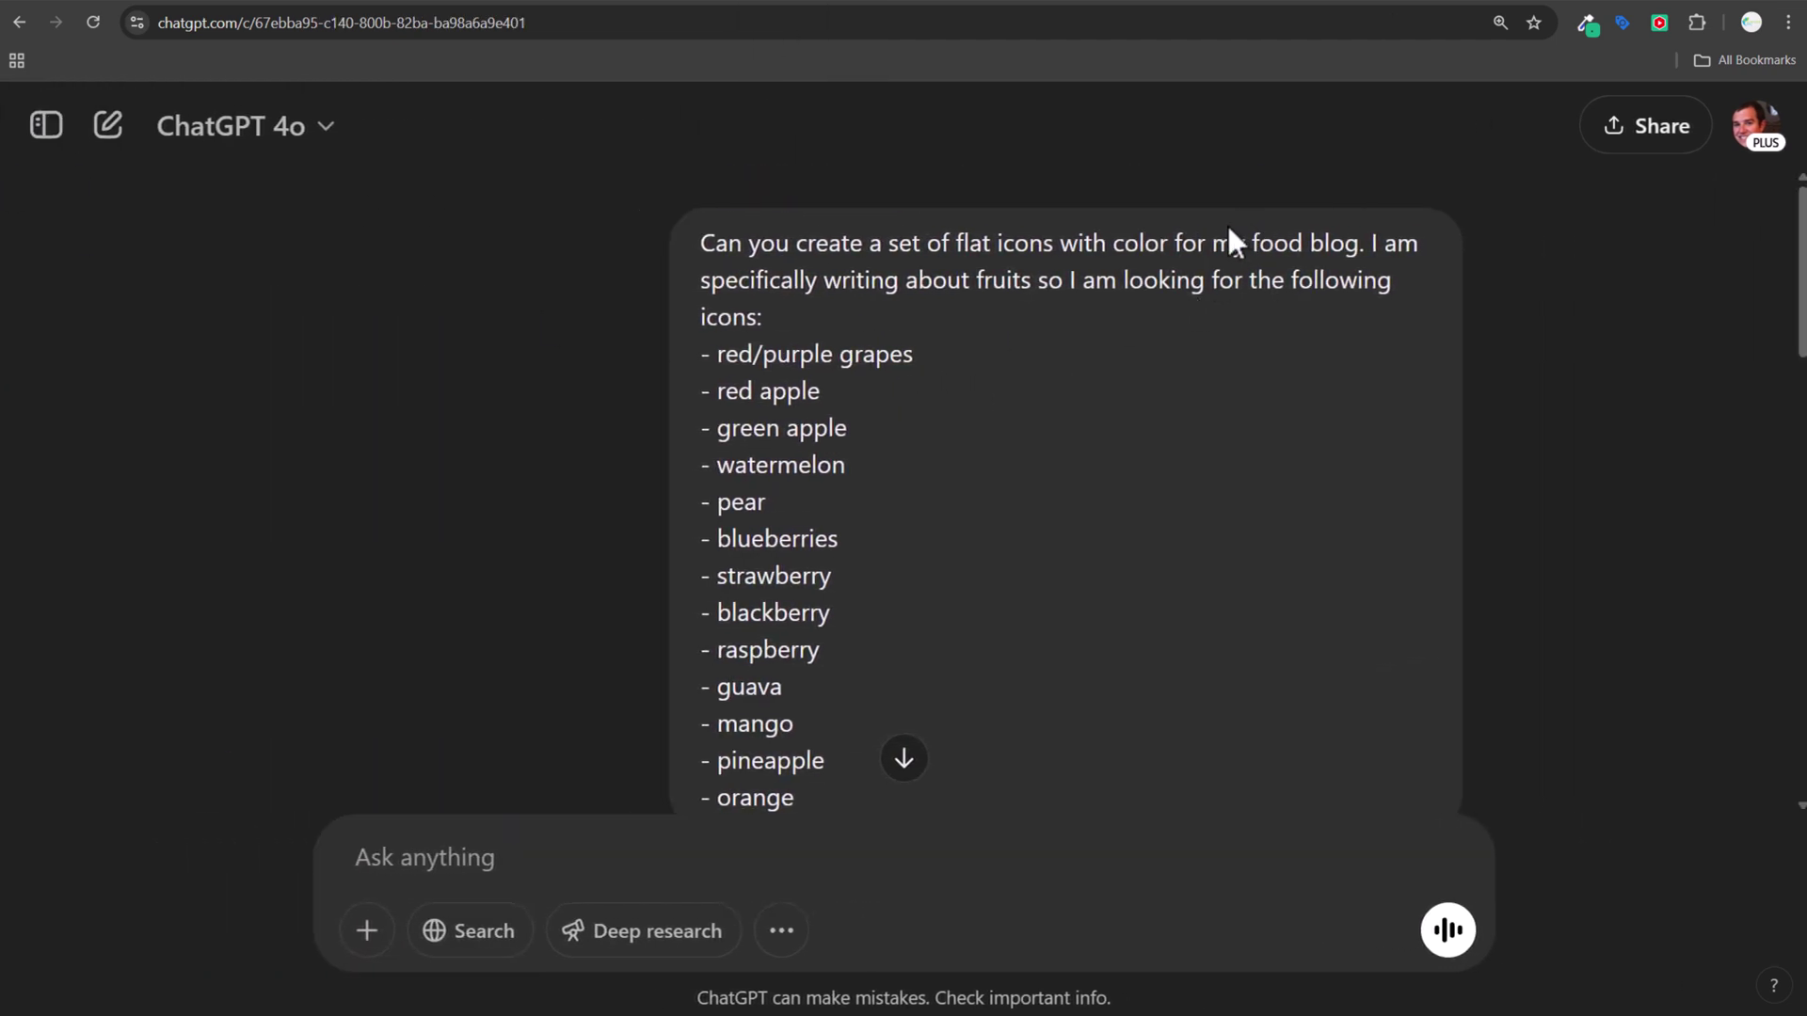
pyautogui.moveTo(834, 279); pyautogui.dragTo(988, 282)
pyautogui.click(1202, 298)
pyautogui.scroll(-1, 1315, 334)
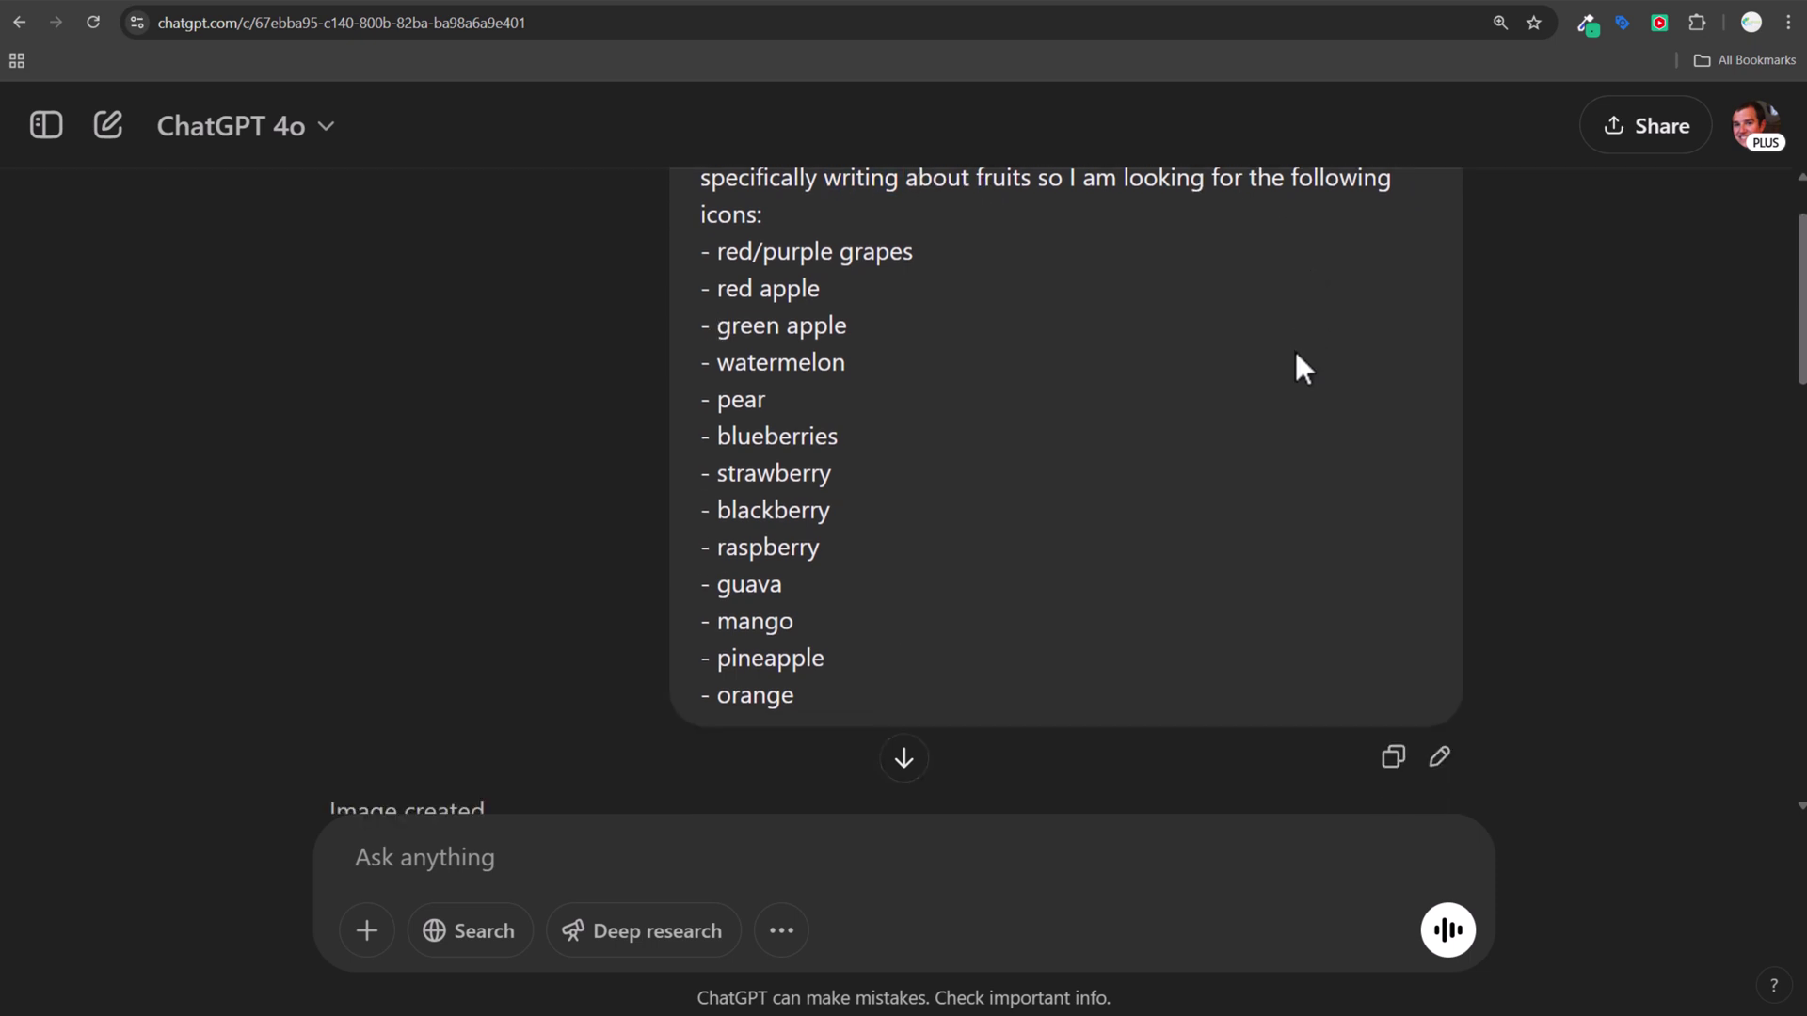
# Check the flat fruit icons against the requested list, then examine the colored hand drawn version from the follow-up prompt.
pyautogui.scroll(-6, 1318, 424)
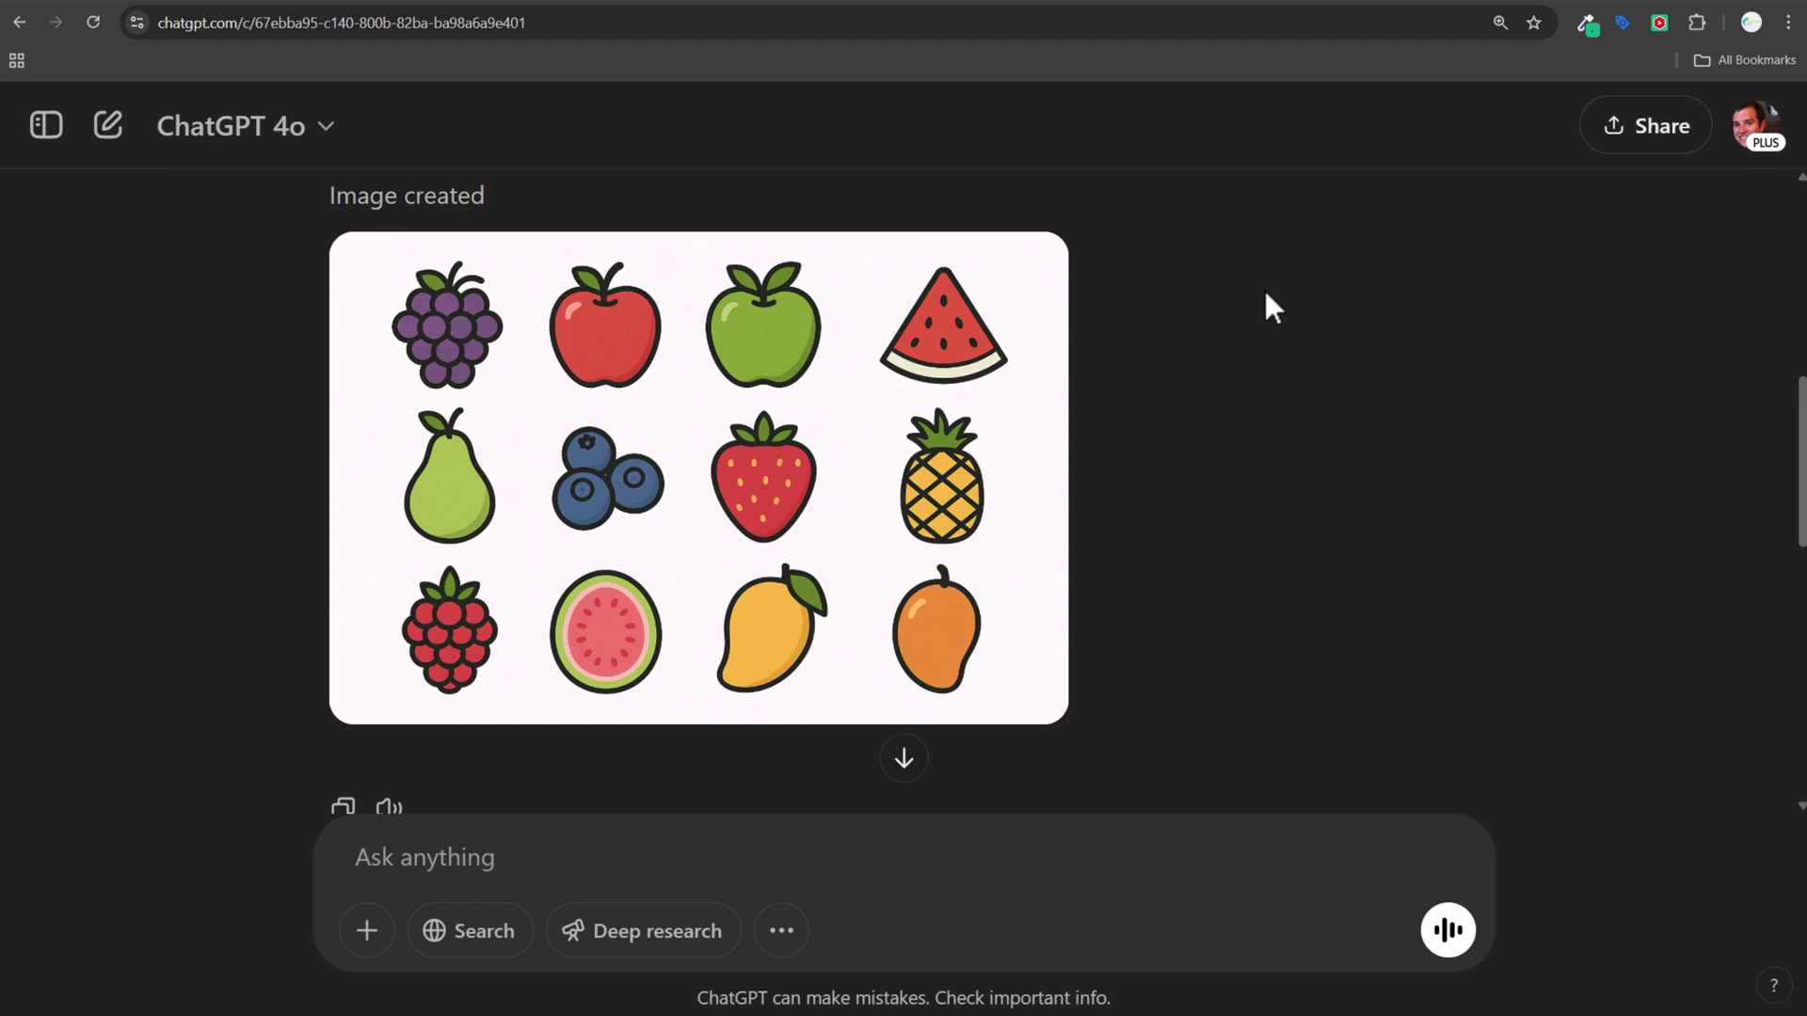
pyautogui.moveTo(1033, 306)
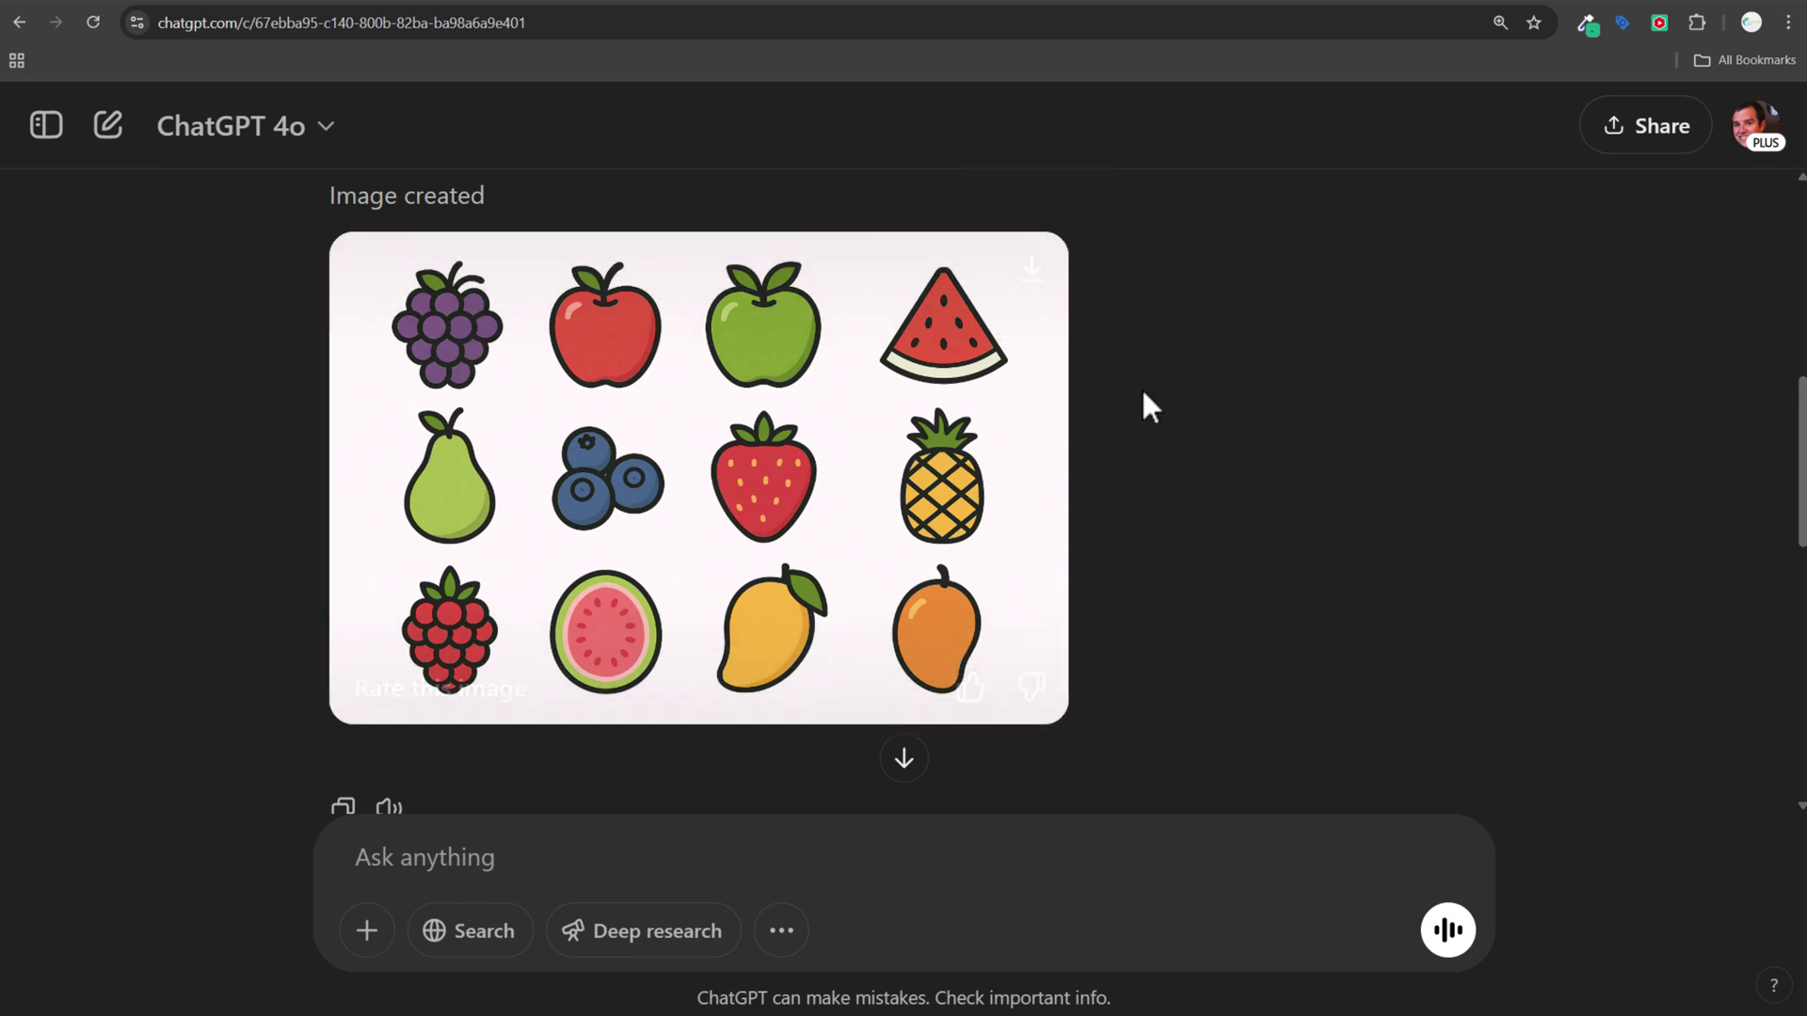
pyautogui.moveTo(431, 629)
pyautogui.scroll(-6, 1553, 477)
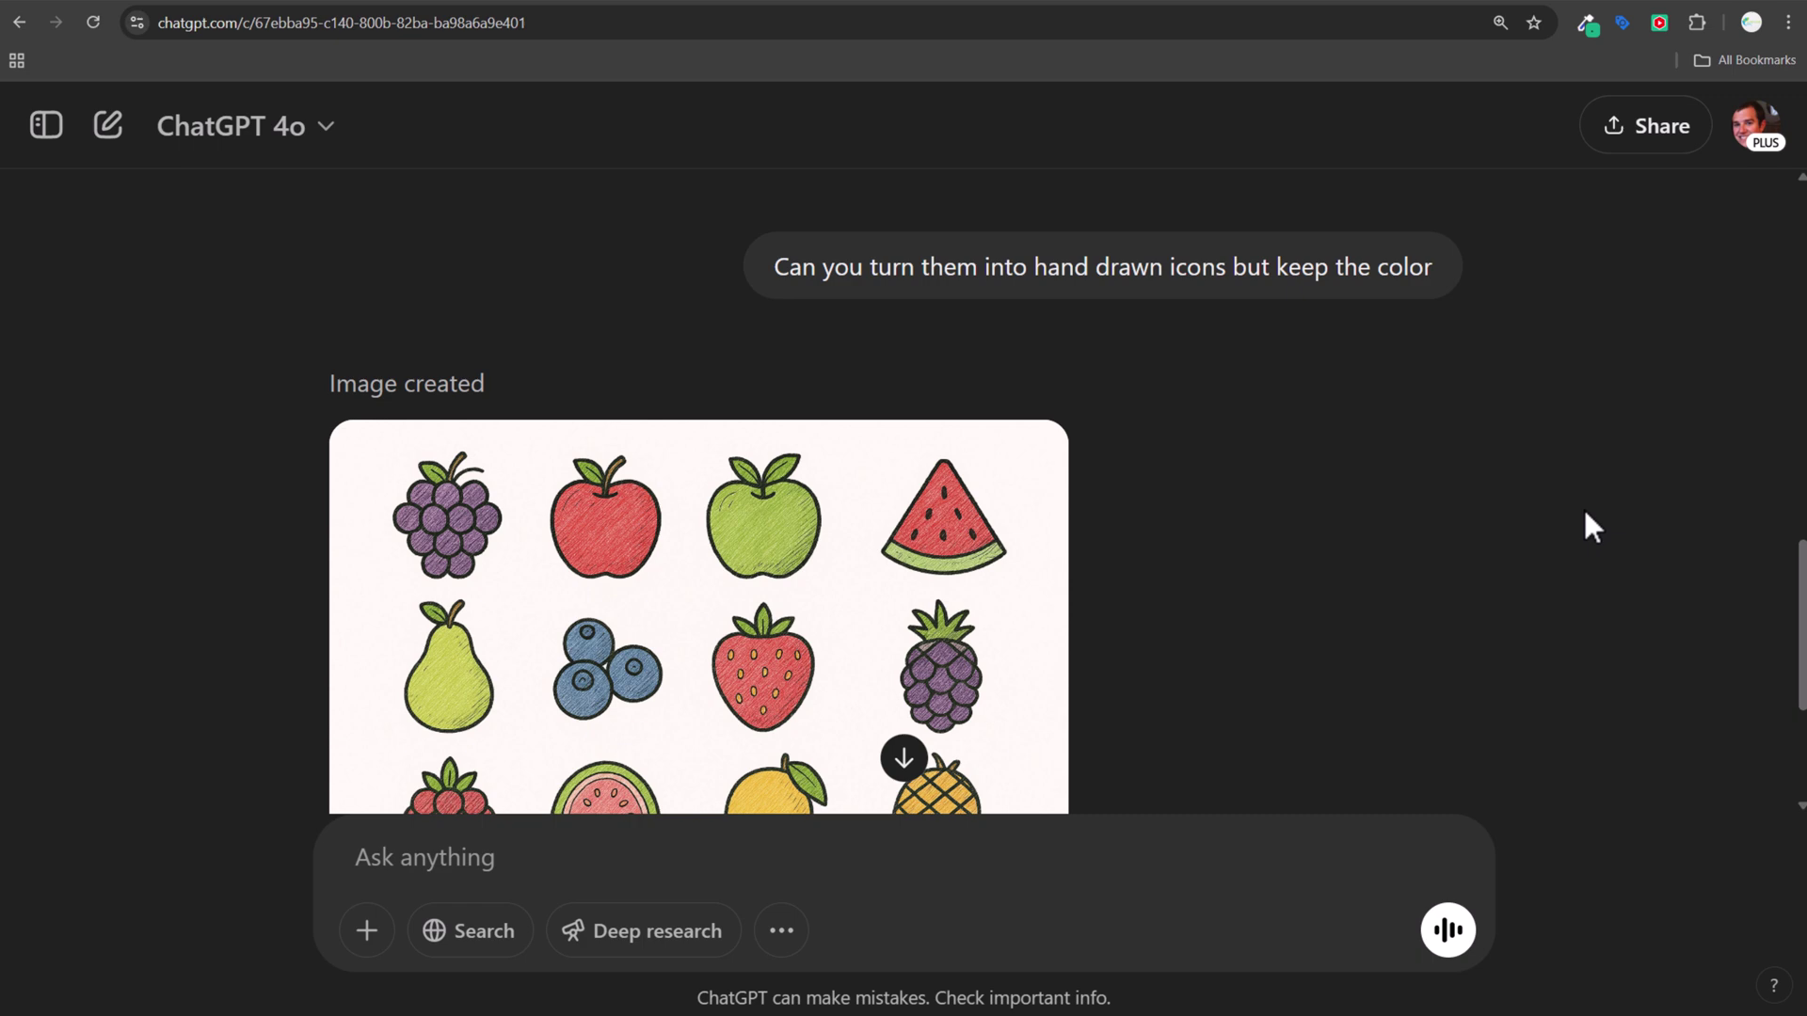
pyautogui.scroll(-3, 1534, 504)
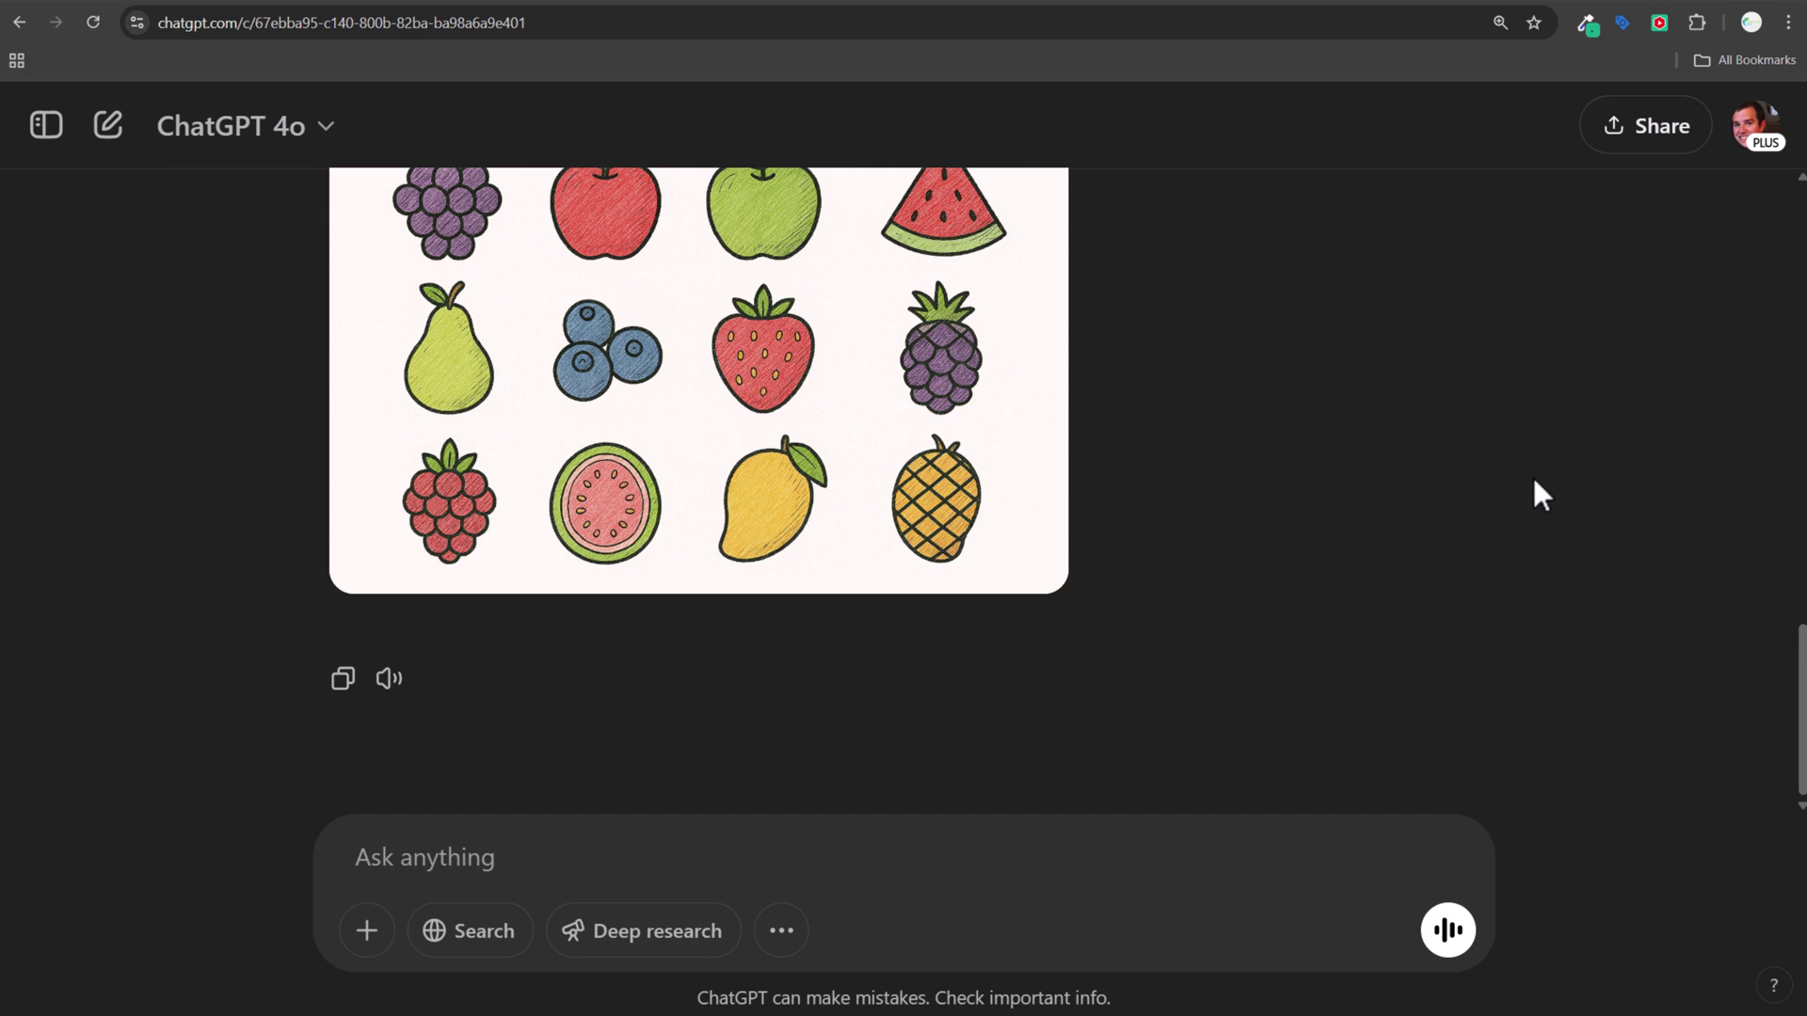
# Review the colored hand drawn fruit icons against the flat version and the follow-up prompt.
pyautogui.scroll(1, 1247, 255)
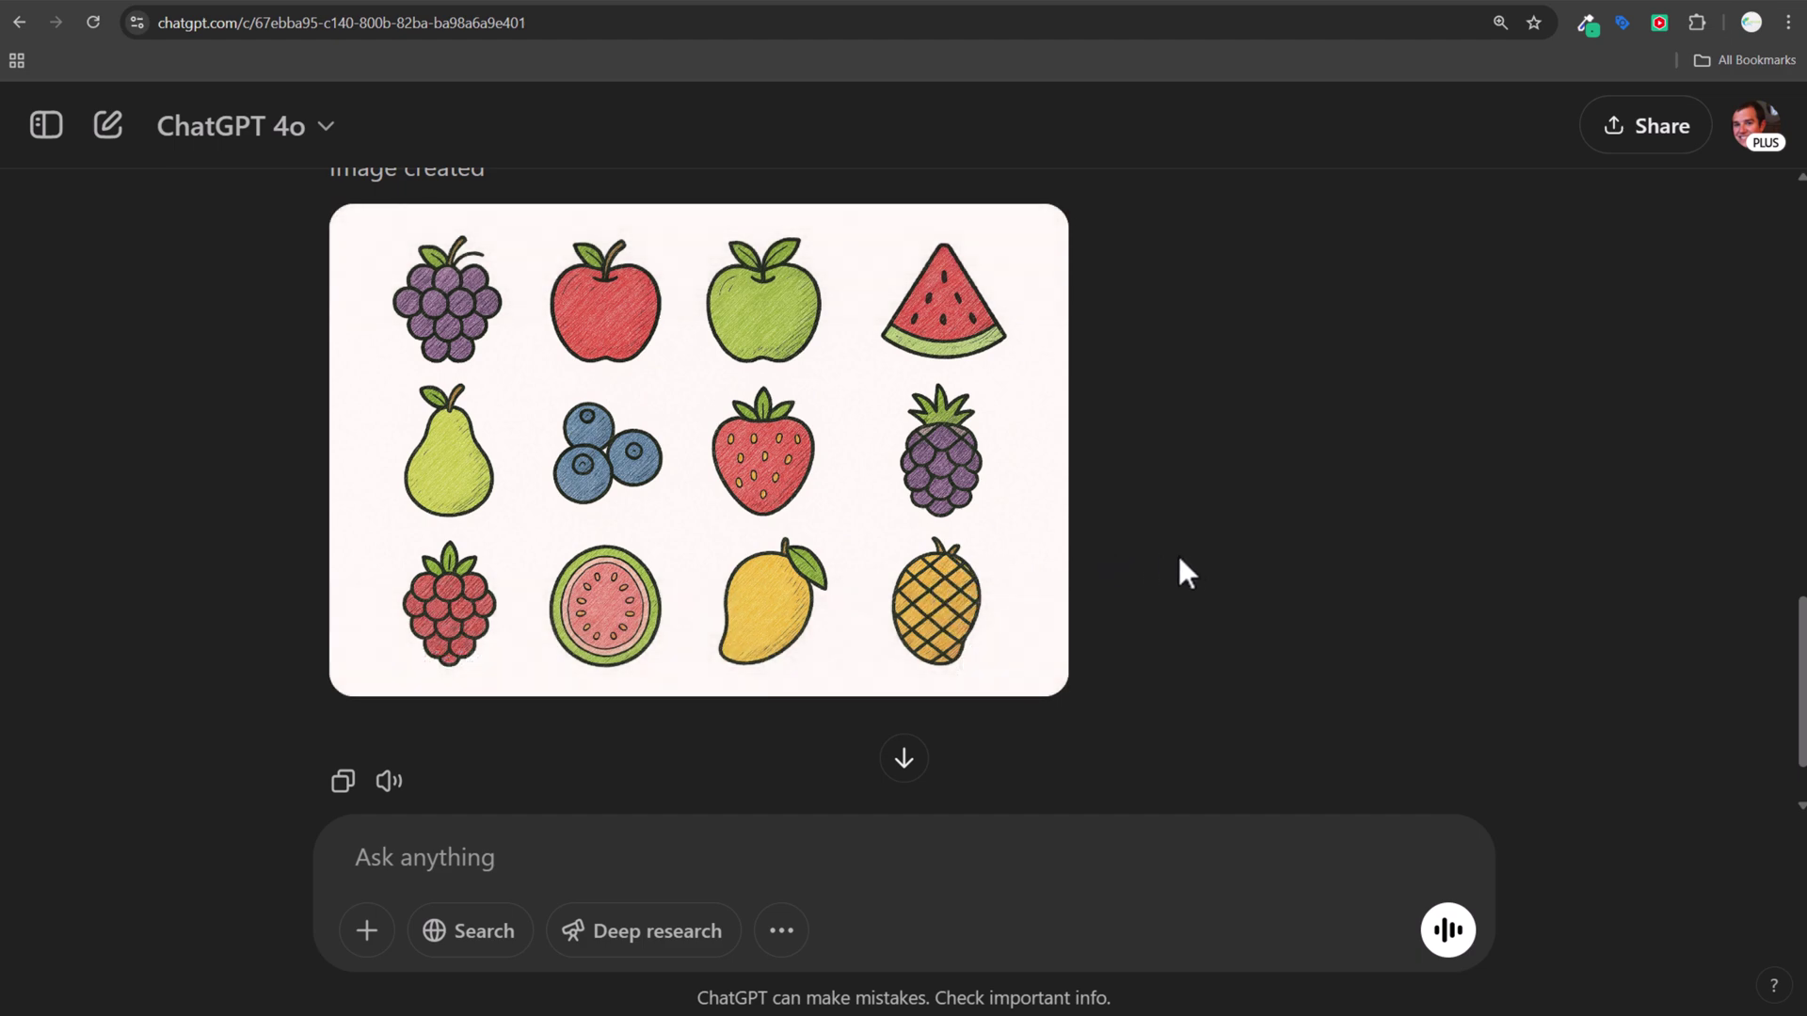
pyautogui.scroll(-1, 1222, 555)
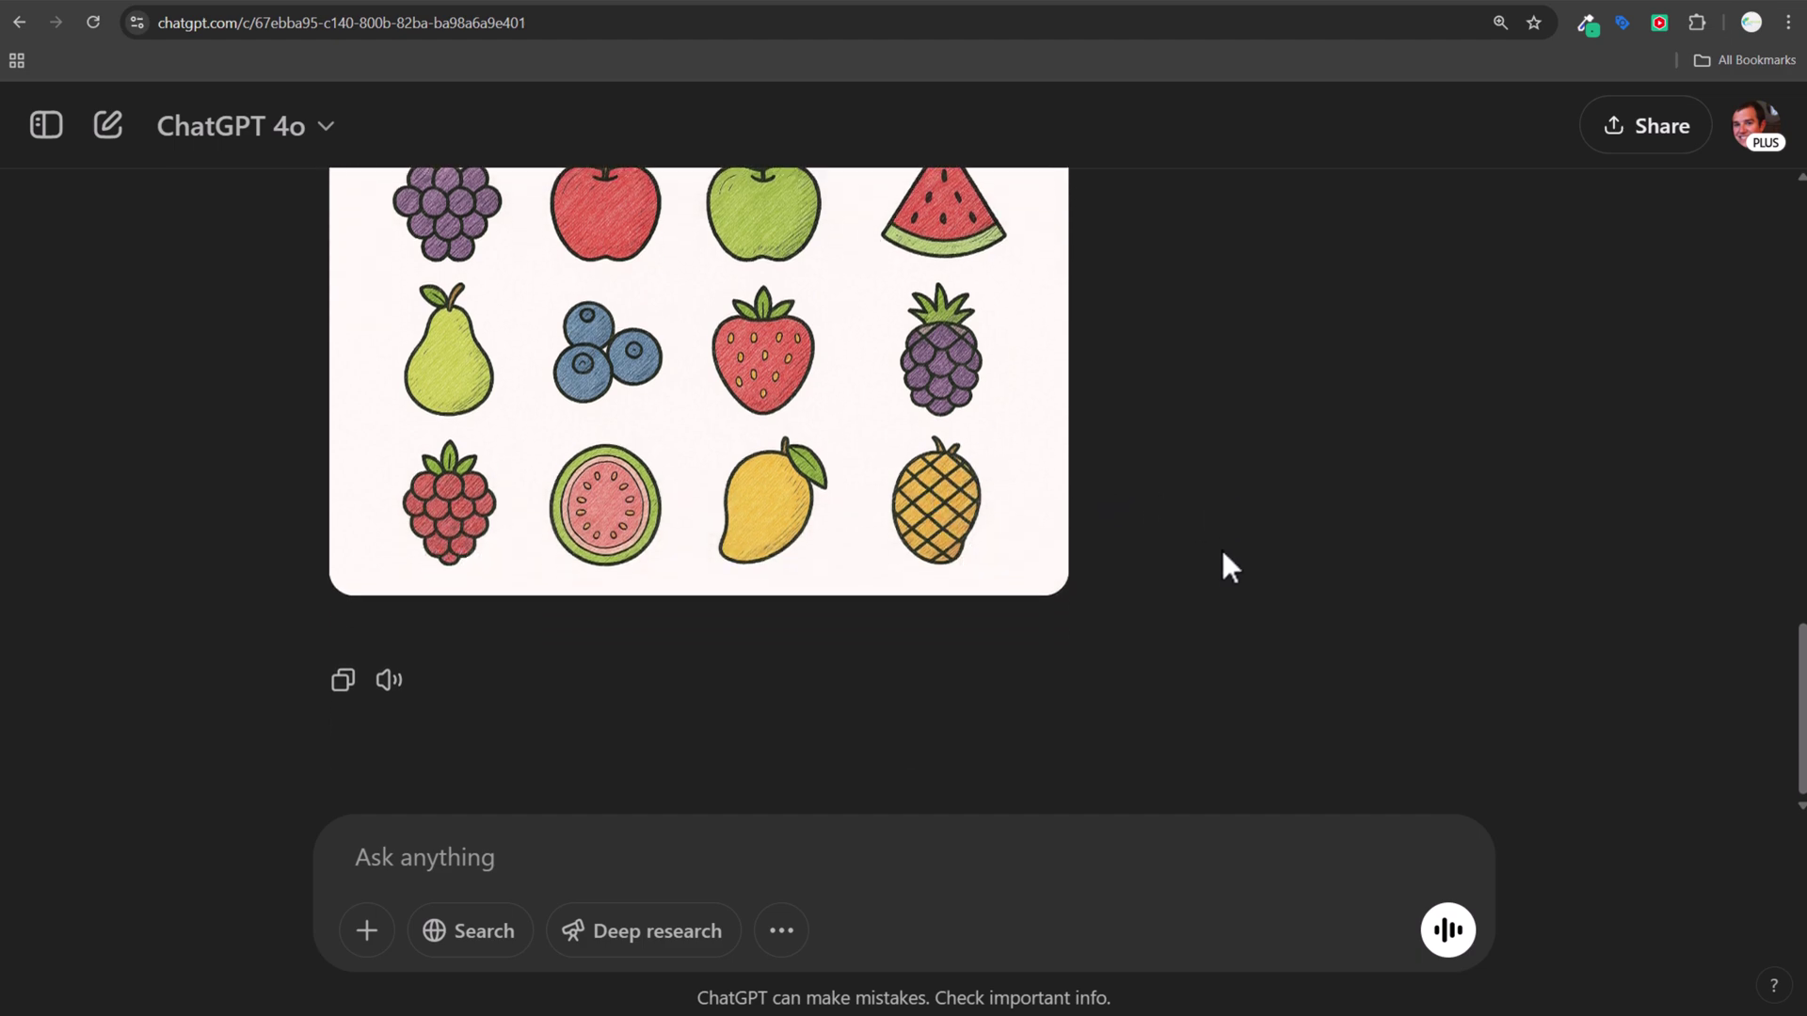
pyautogui.scroll(1, 1222, 556)
pyautogui.scroll(5, 1157, 510)
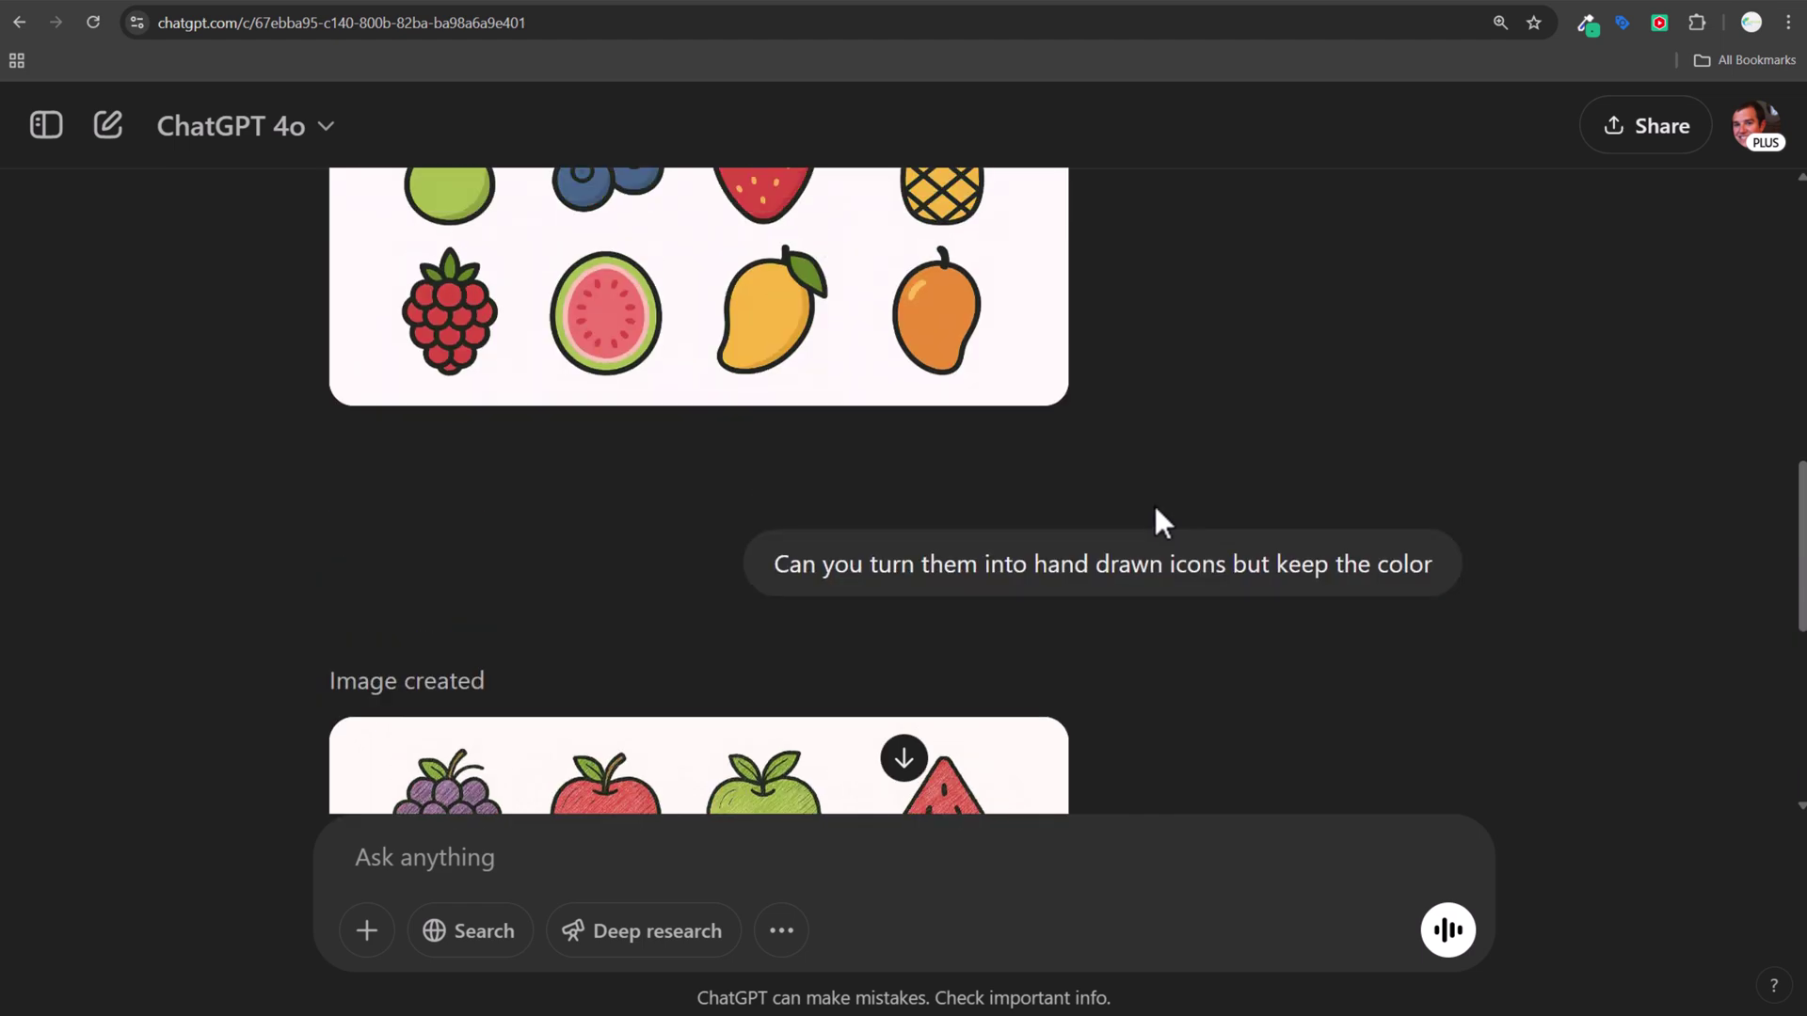
pyautogui.scroll(-3, 1150, 506)
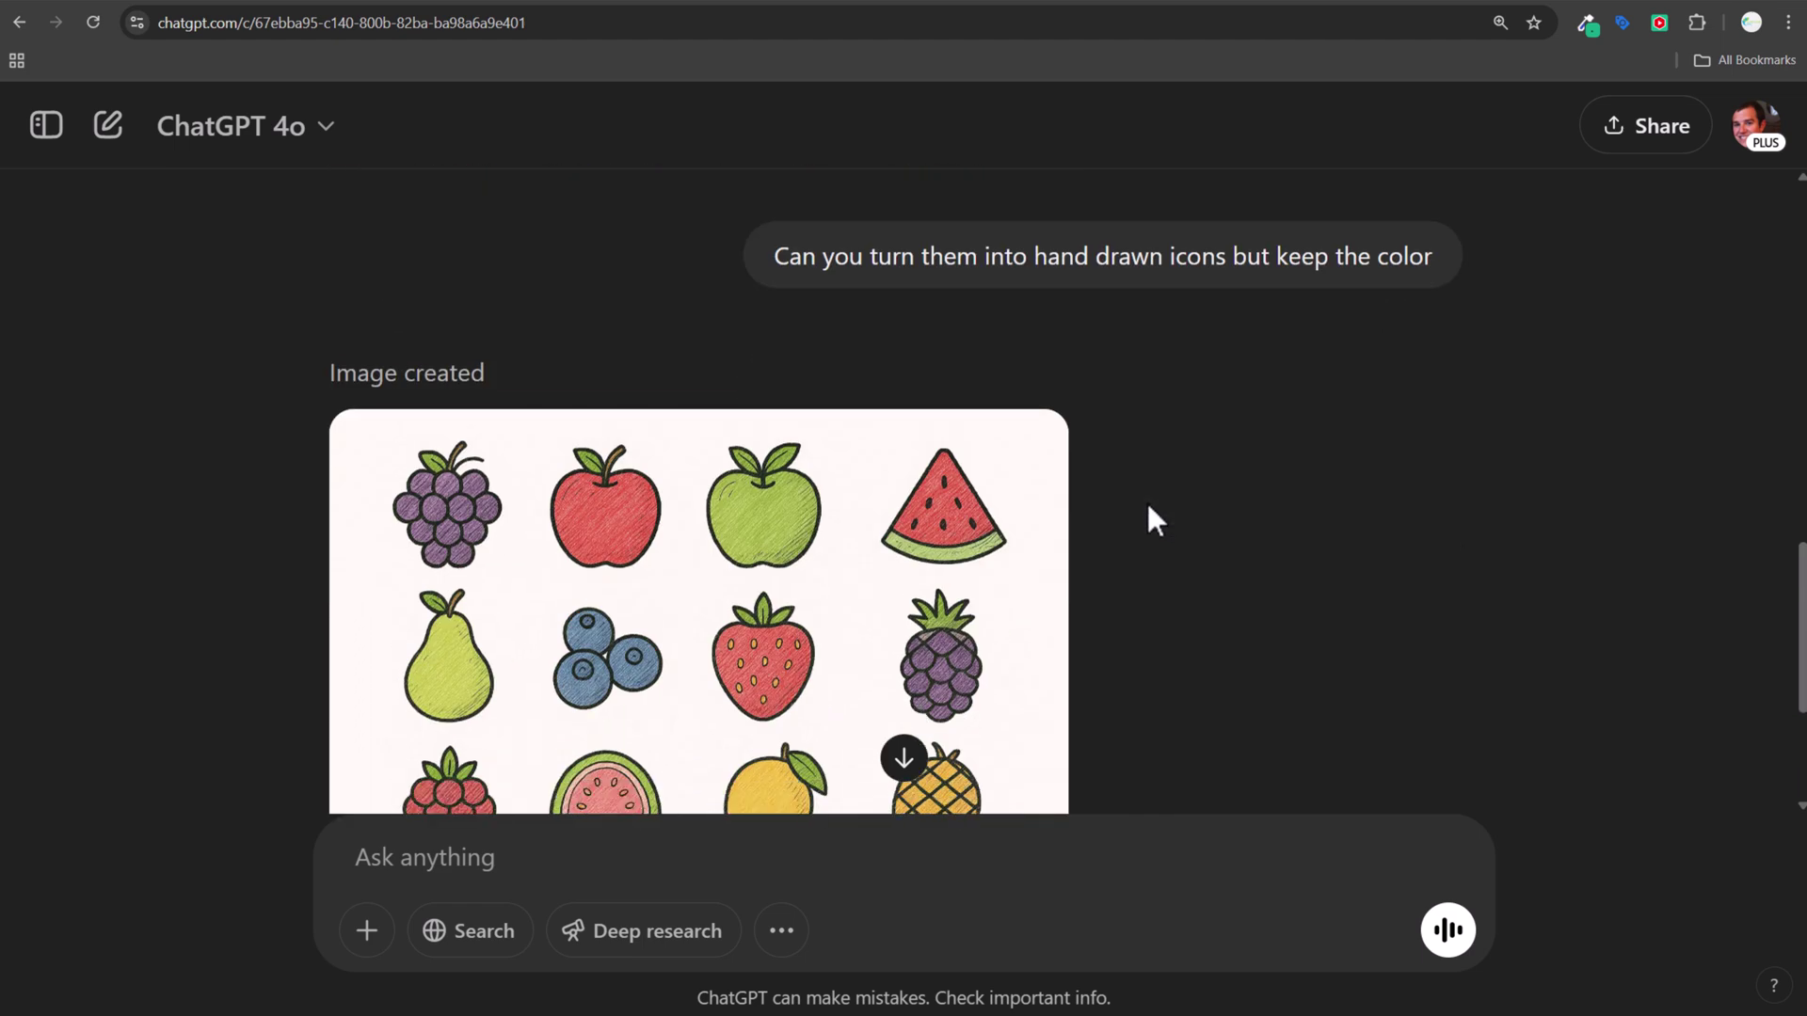
pyautogui.scroll(-2, 1148, 506)
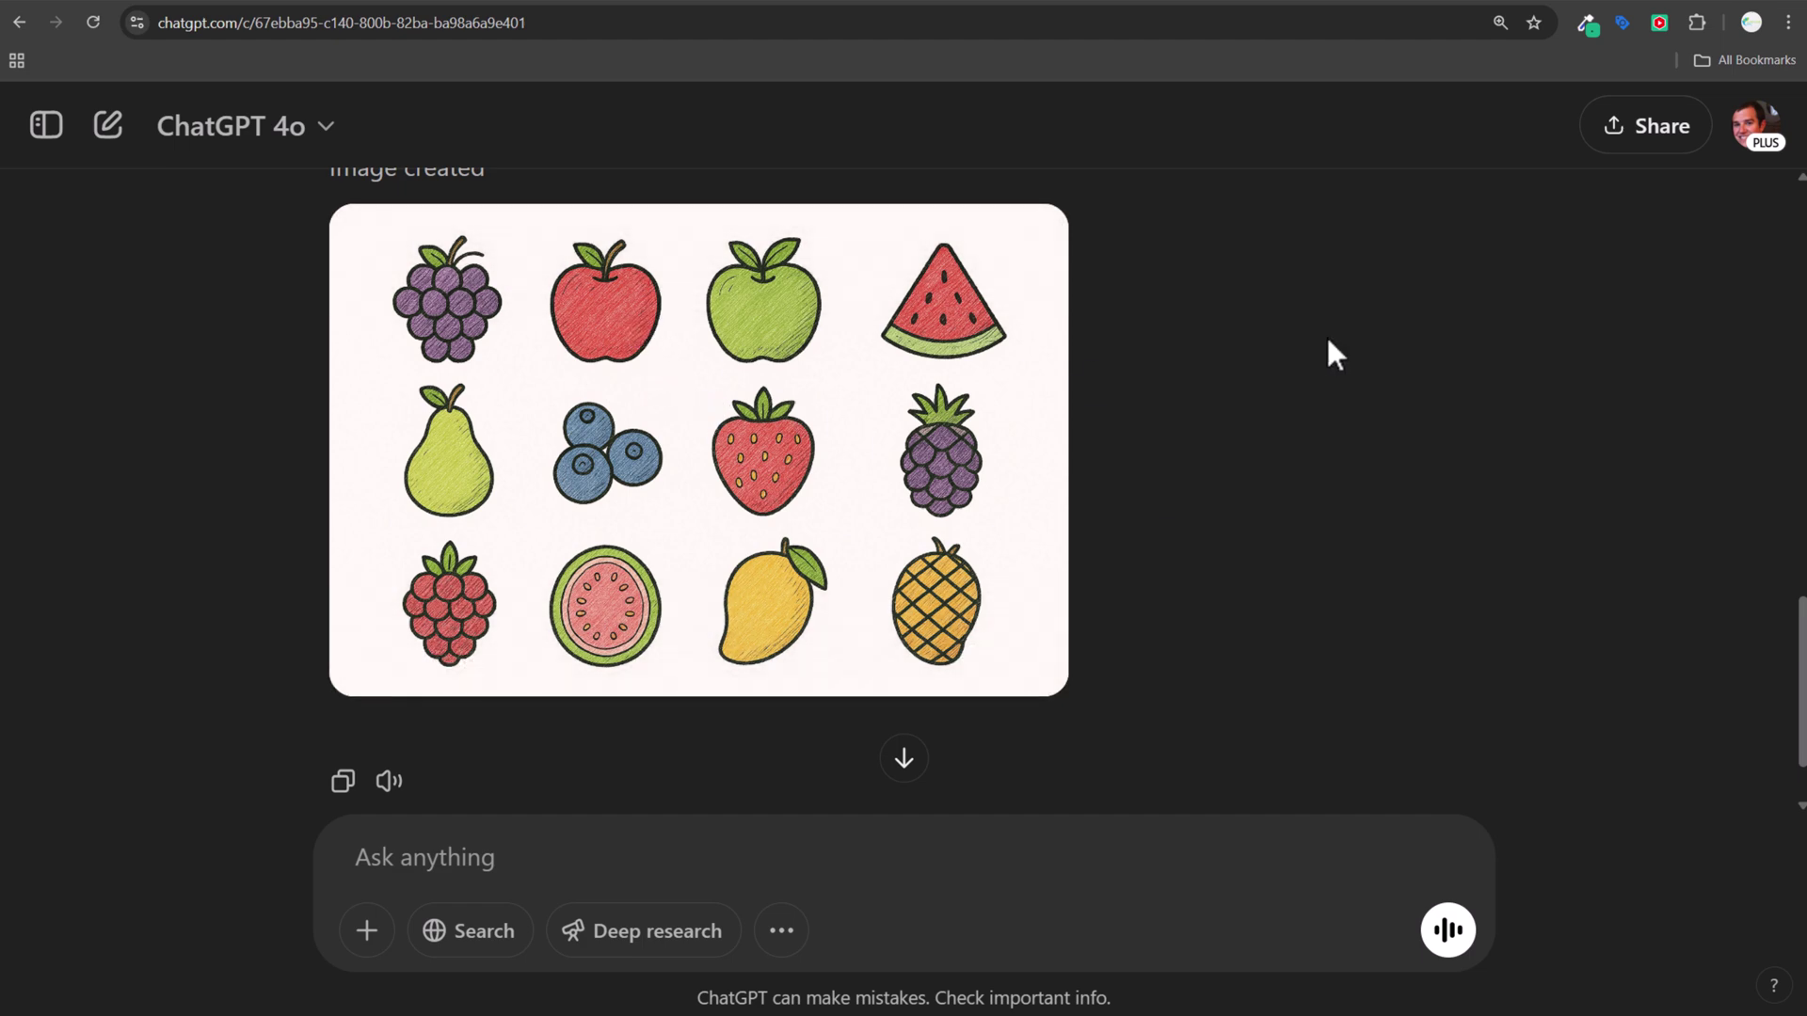
# Capture a screenshot of the hand drawn red apple icon and switch to the Canva design.
pyautogui.press('super+shift+s')
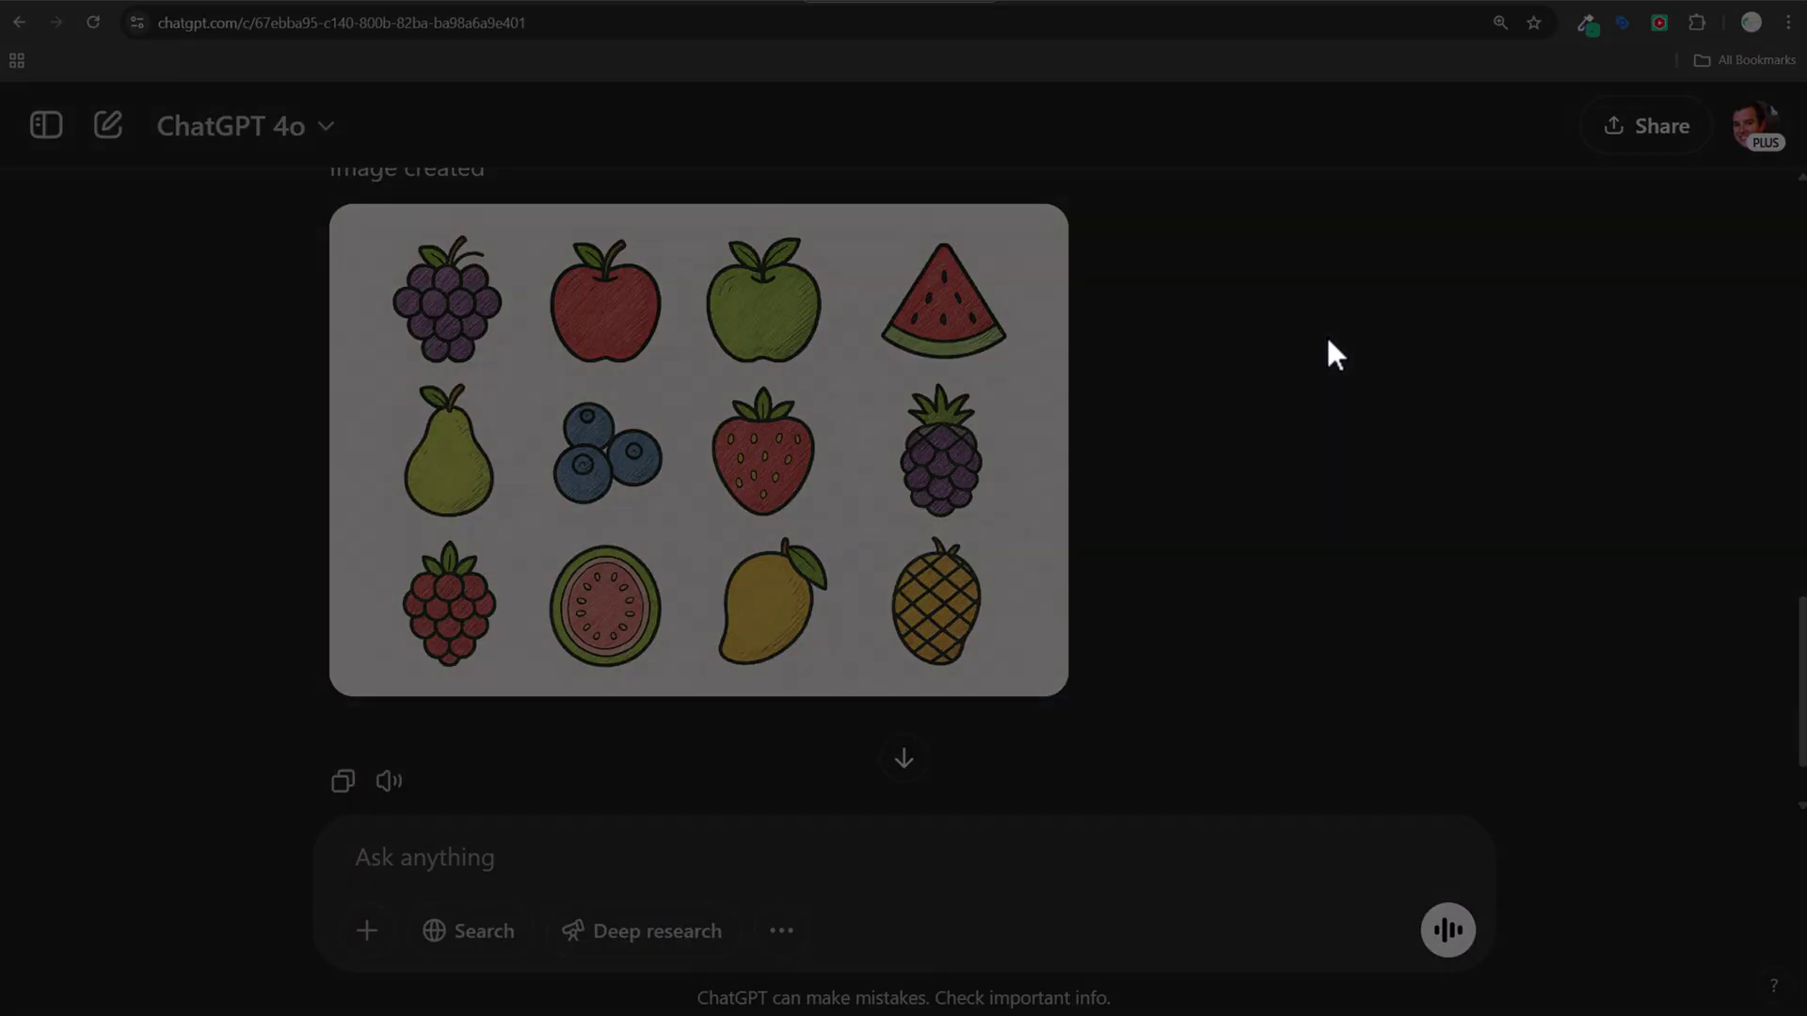
pyautogui.moveTo(538, 221); pyautogui.dragTo(671, 379)
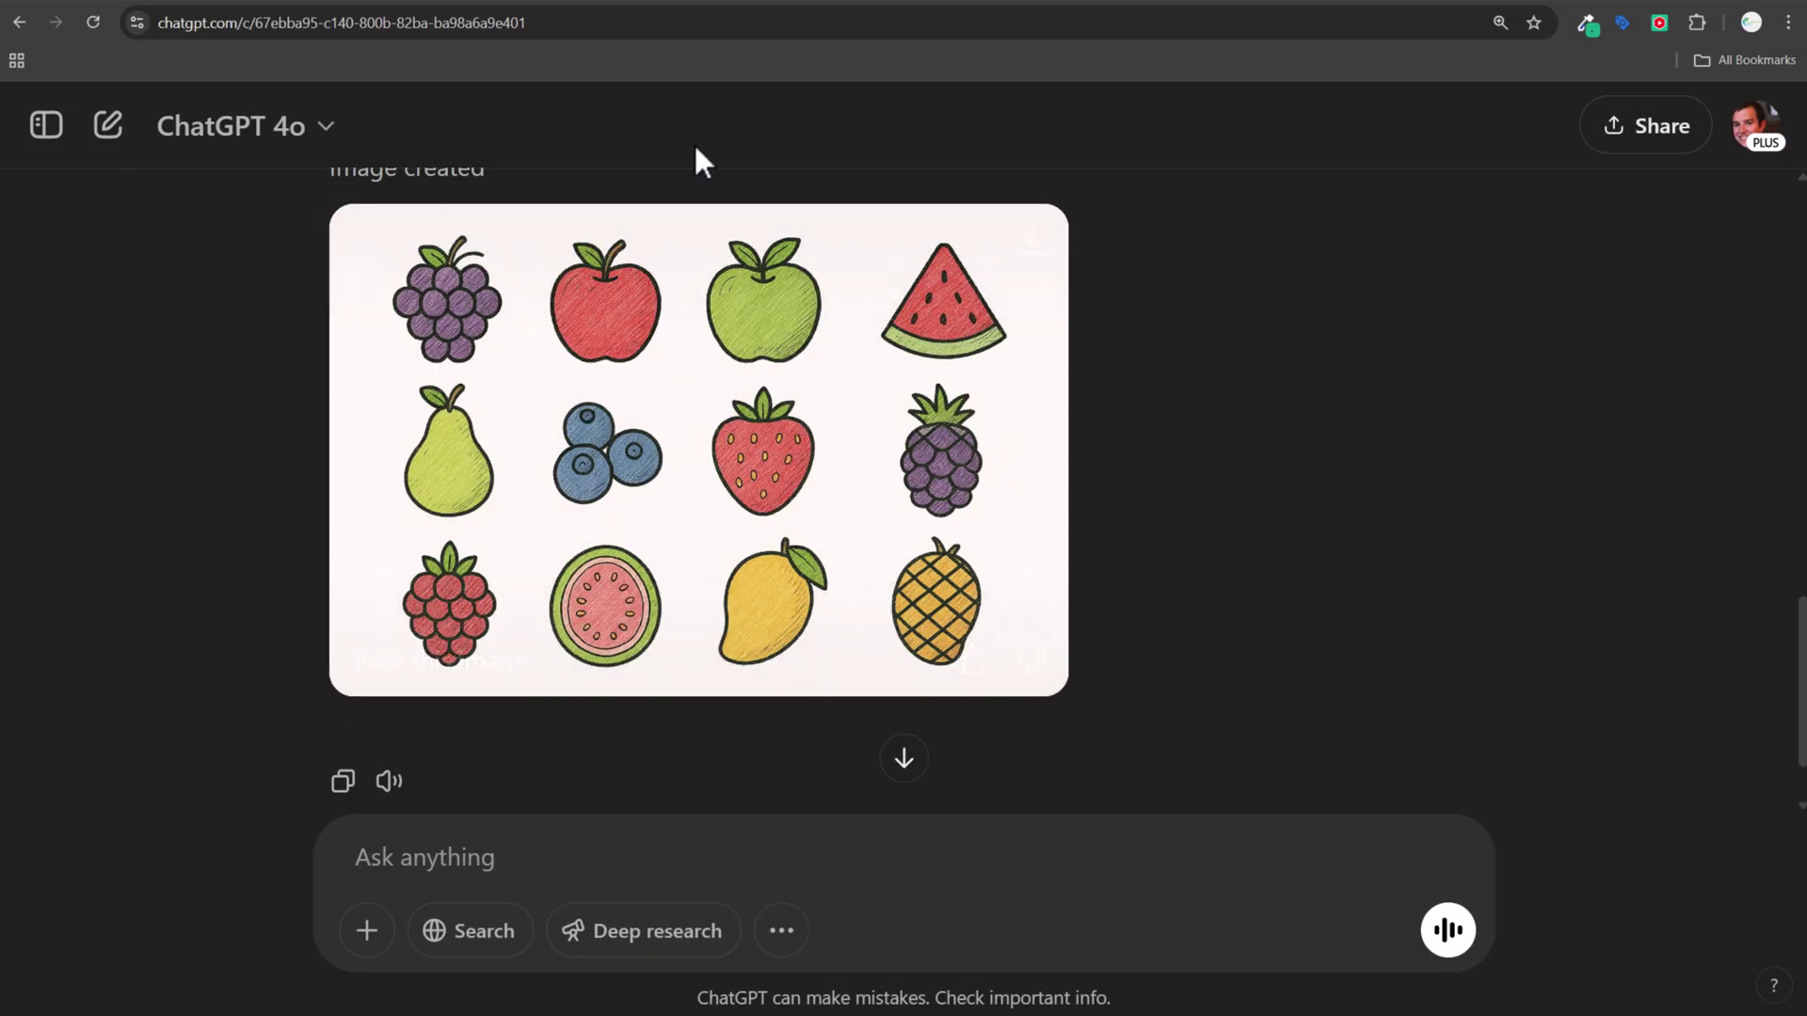
pyautogui.click(578, 5)
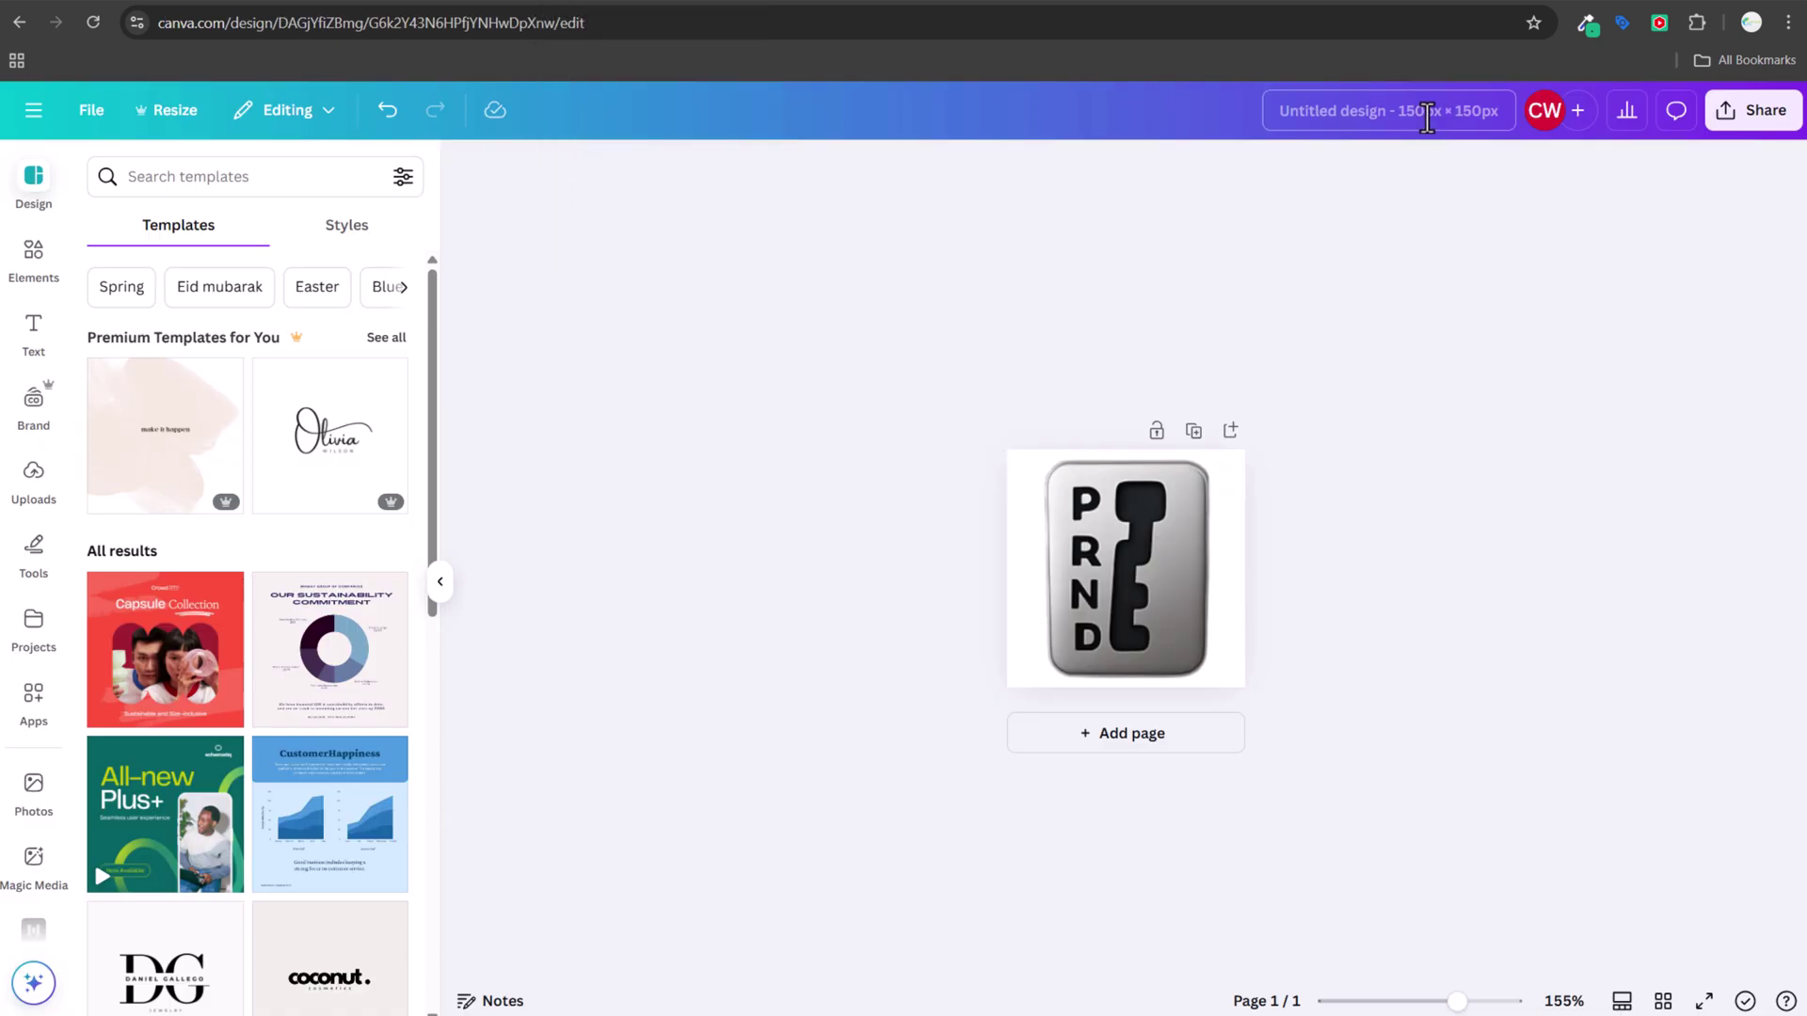
# Duplicate the gear shifter page and delete the image from the copy.
pyautogui.click(1193, 430)
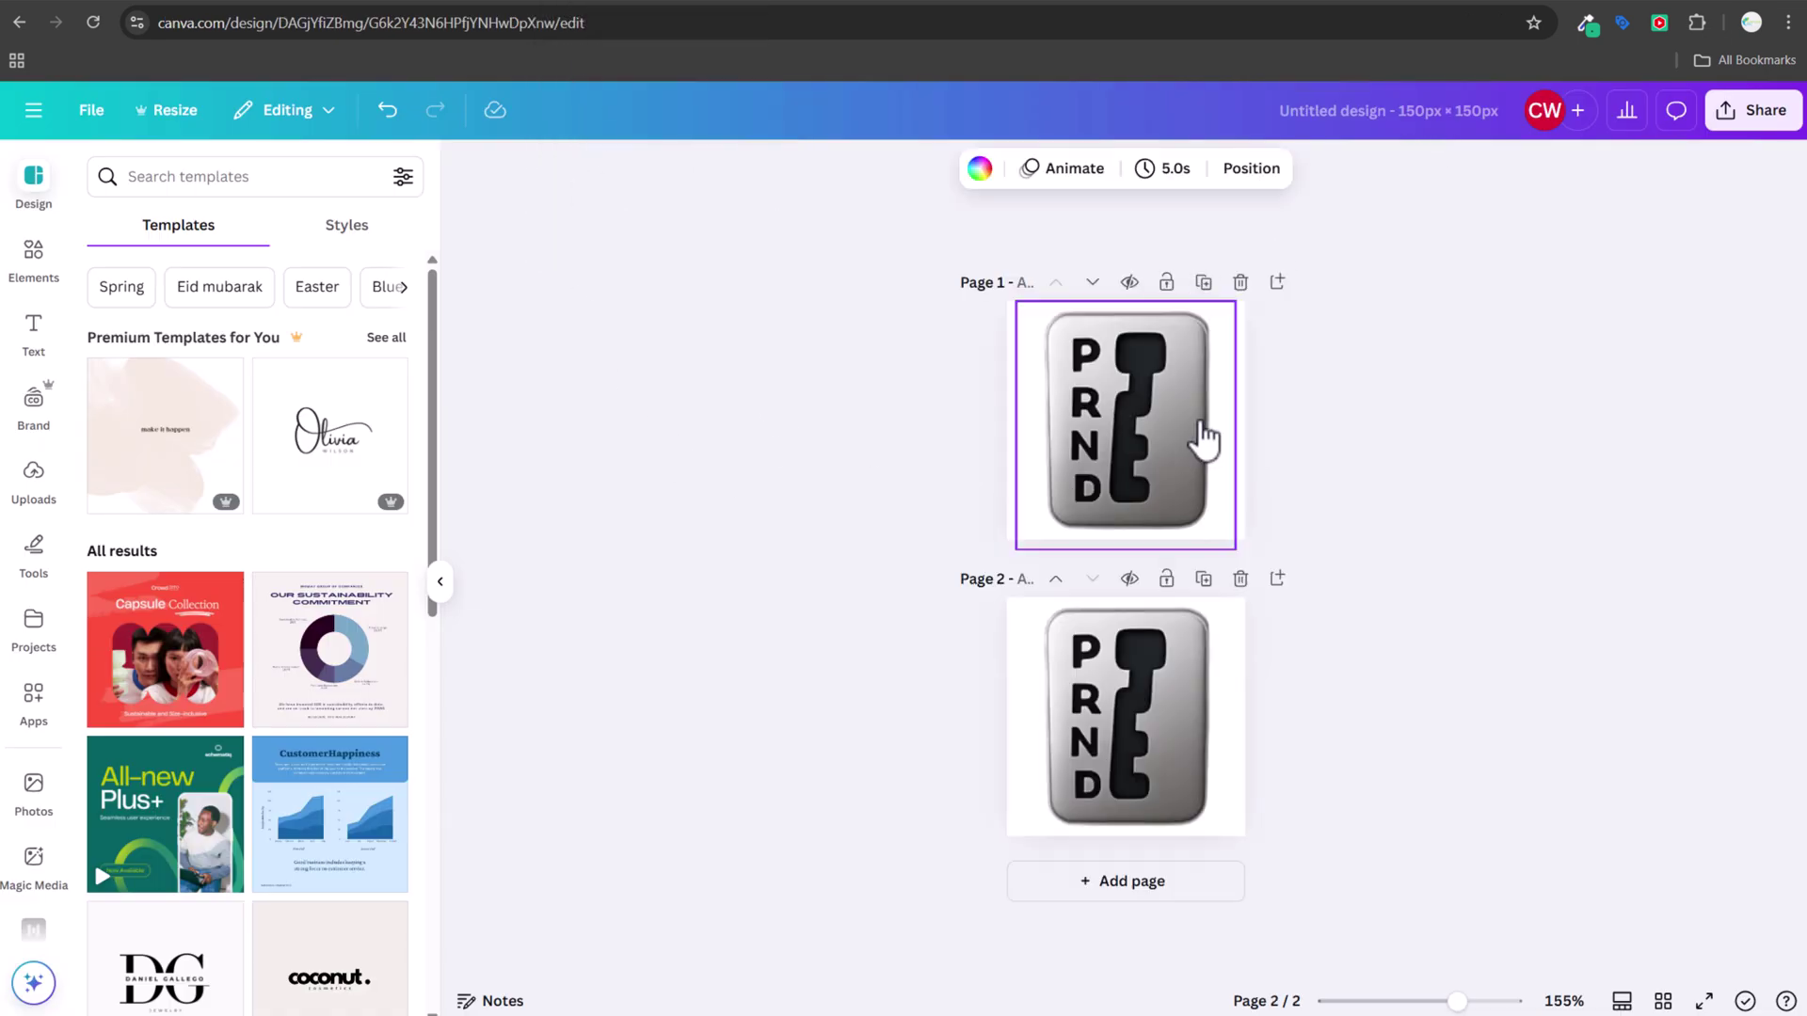
pyautogui.click(1133, 717)
pyautogui.press('Delete')
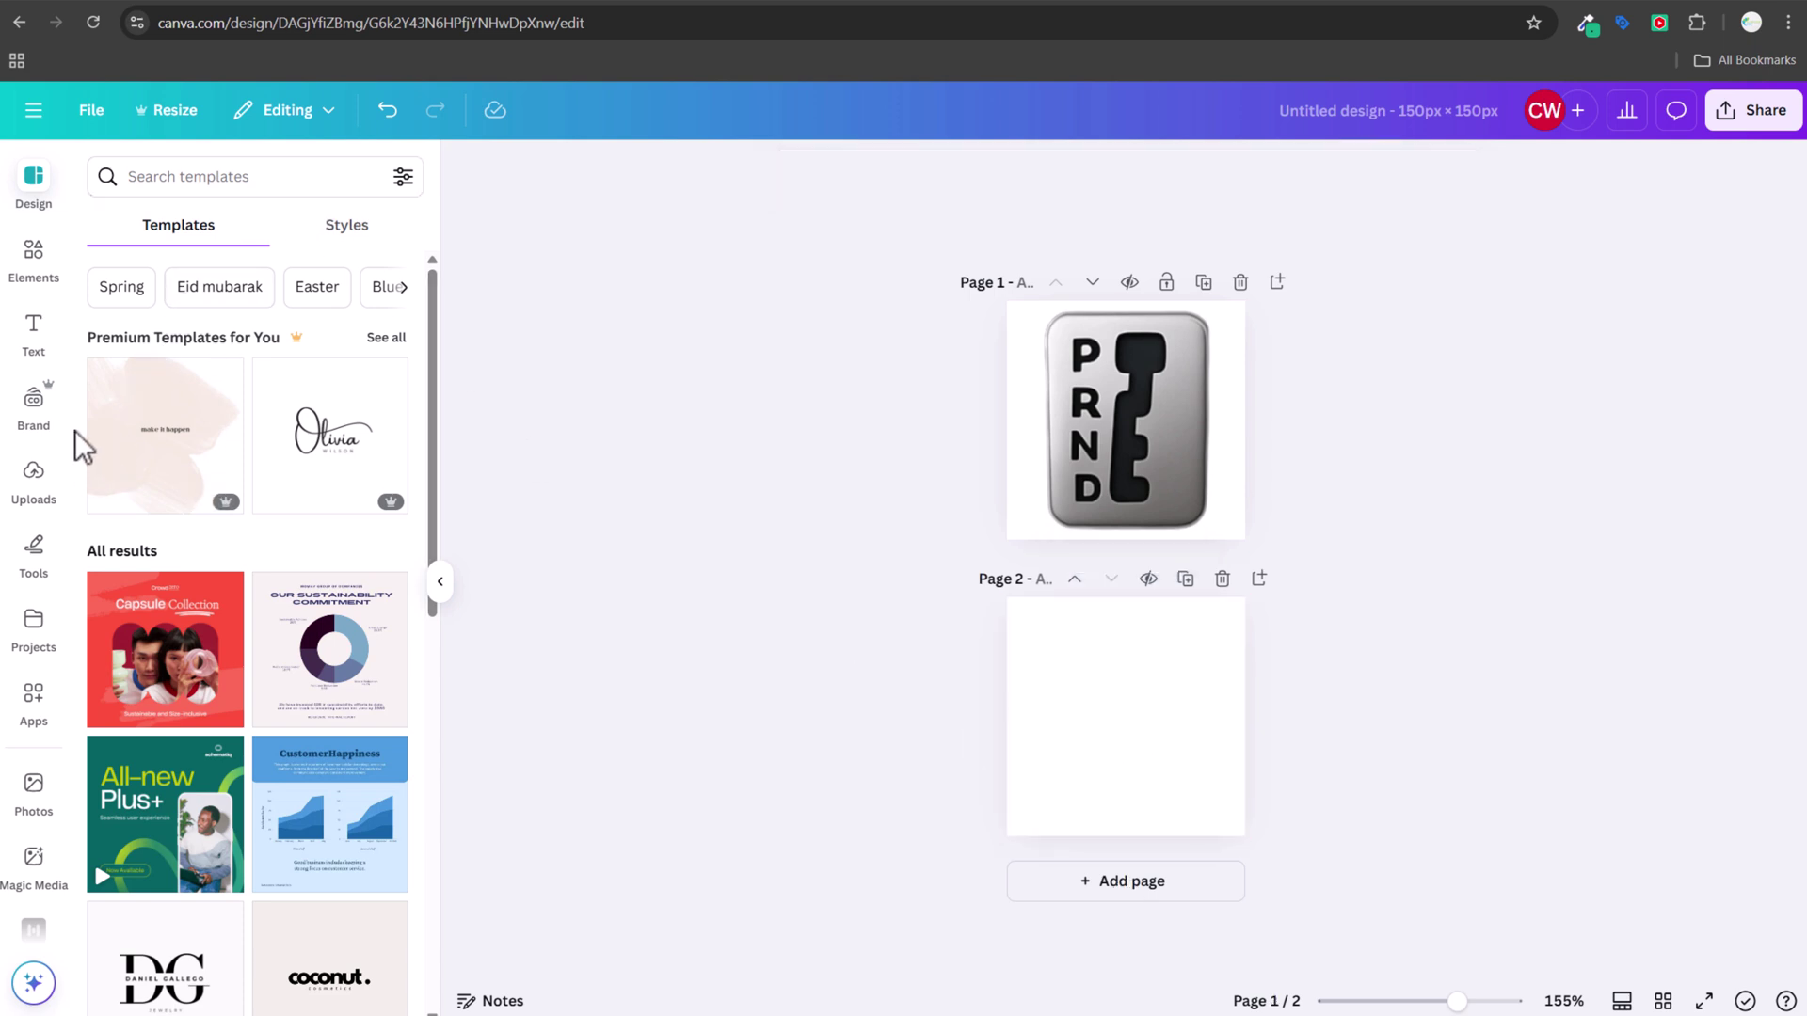
# Paste the captured apple onto the blank page 2 and enlarge it to fill most of the page.
pyautogui.hotkey('ctrl', 'v')
pyautogui.moveTo(1073, 768); pyautogui.dragTo(1025, 836)
pyautogui.moveTo(1174, 660)
pyautogui.mouseDown()
pyautogui.moveTo(1262, 609)
pyautogui.moveTo(1204, 673)
pyautogui.mouseUp()
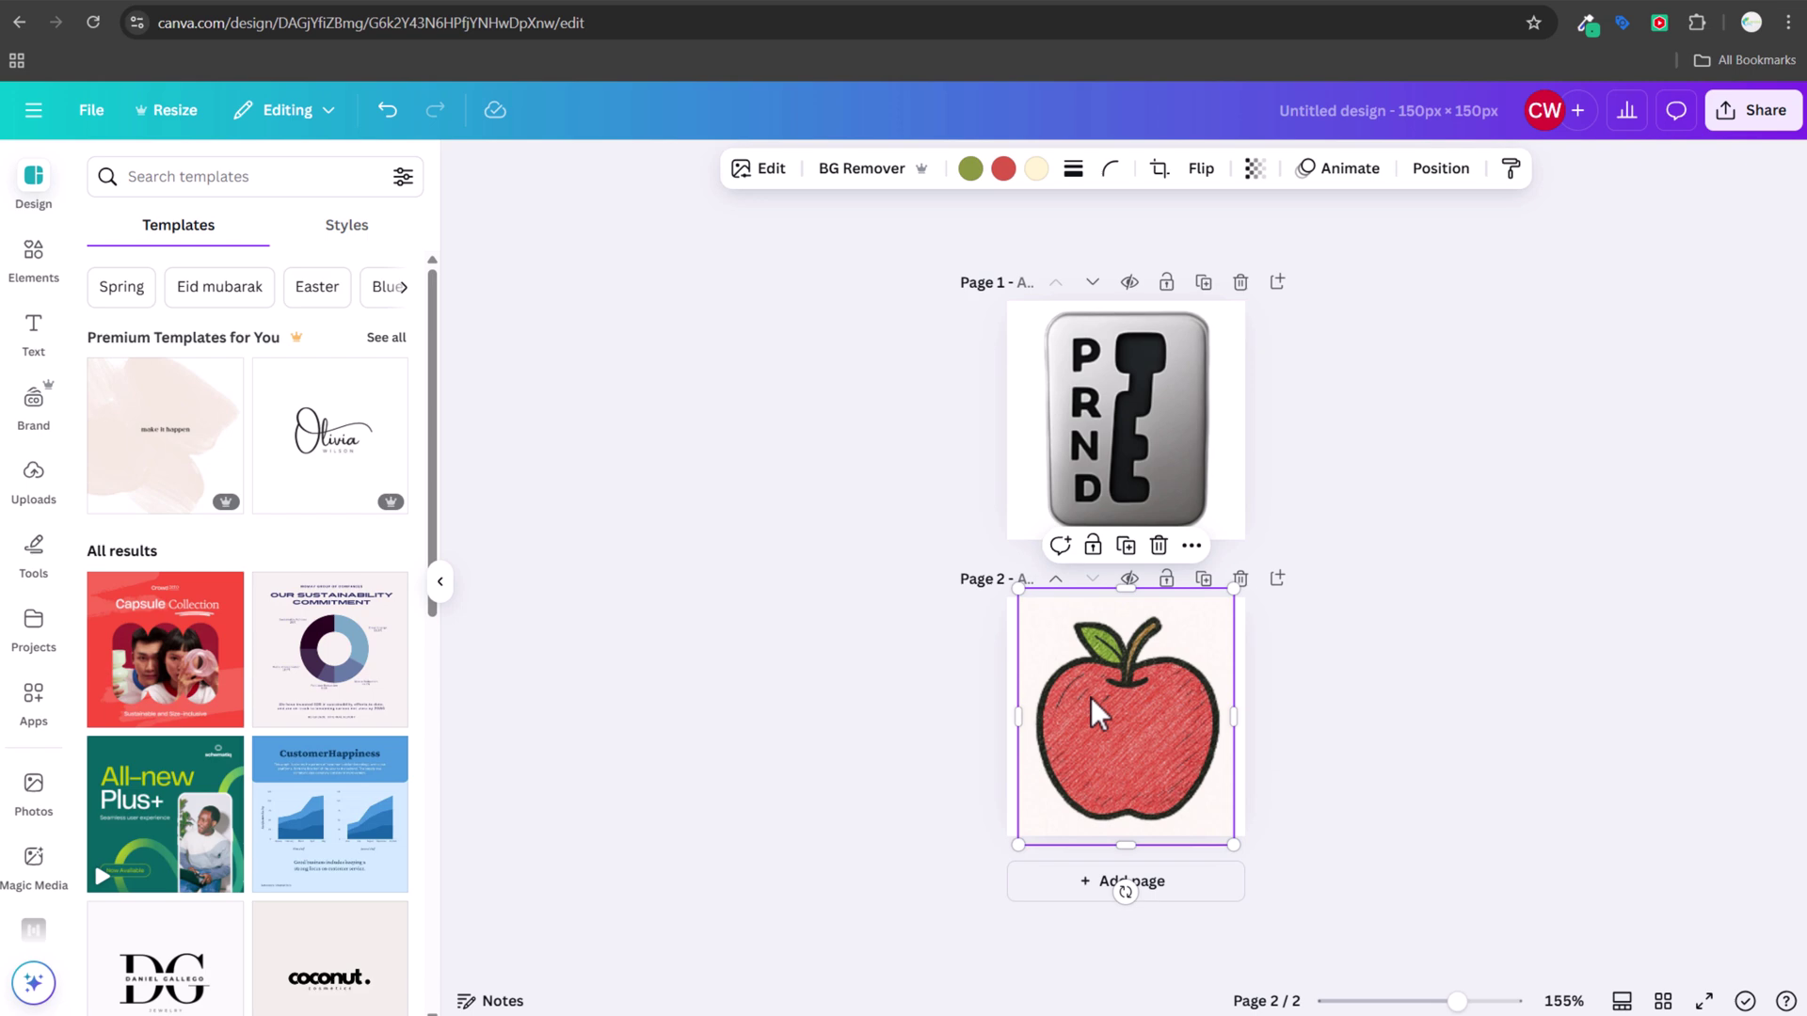
# Remove the background from the apple image on page 2.
pyautogui.click(875, 169)
pyautogui.click(808, 438)
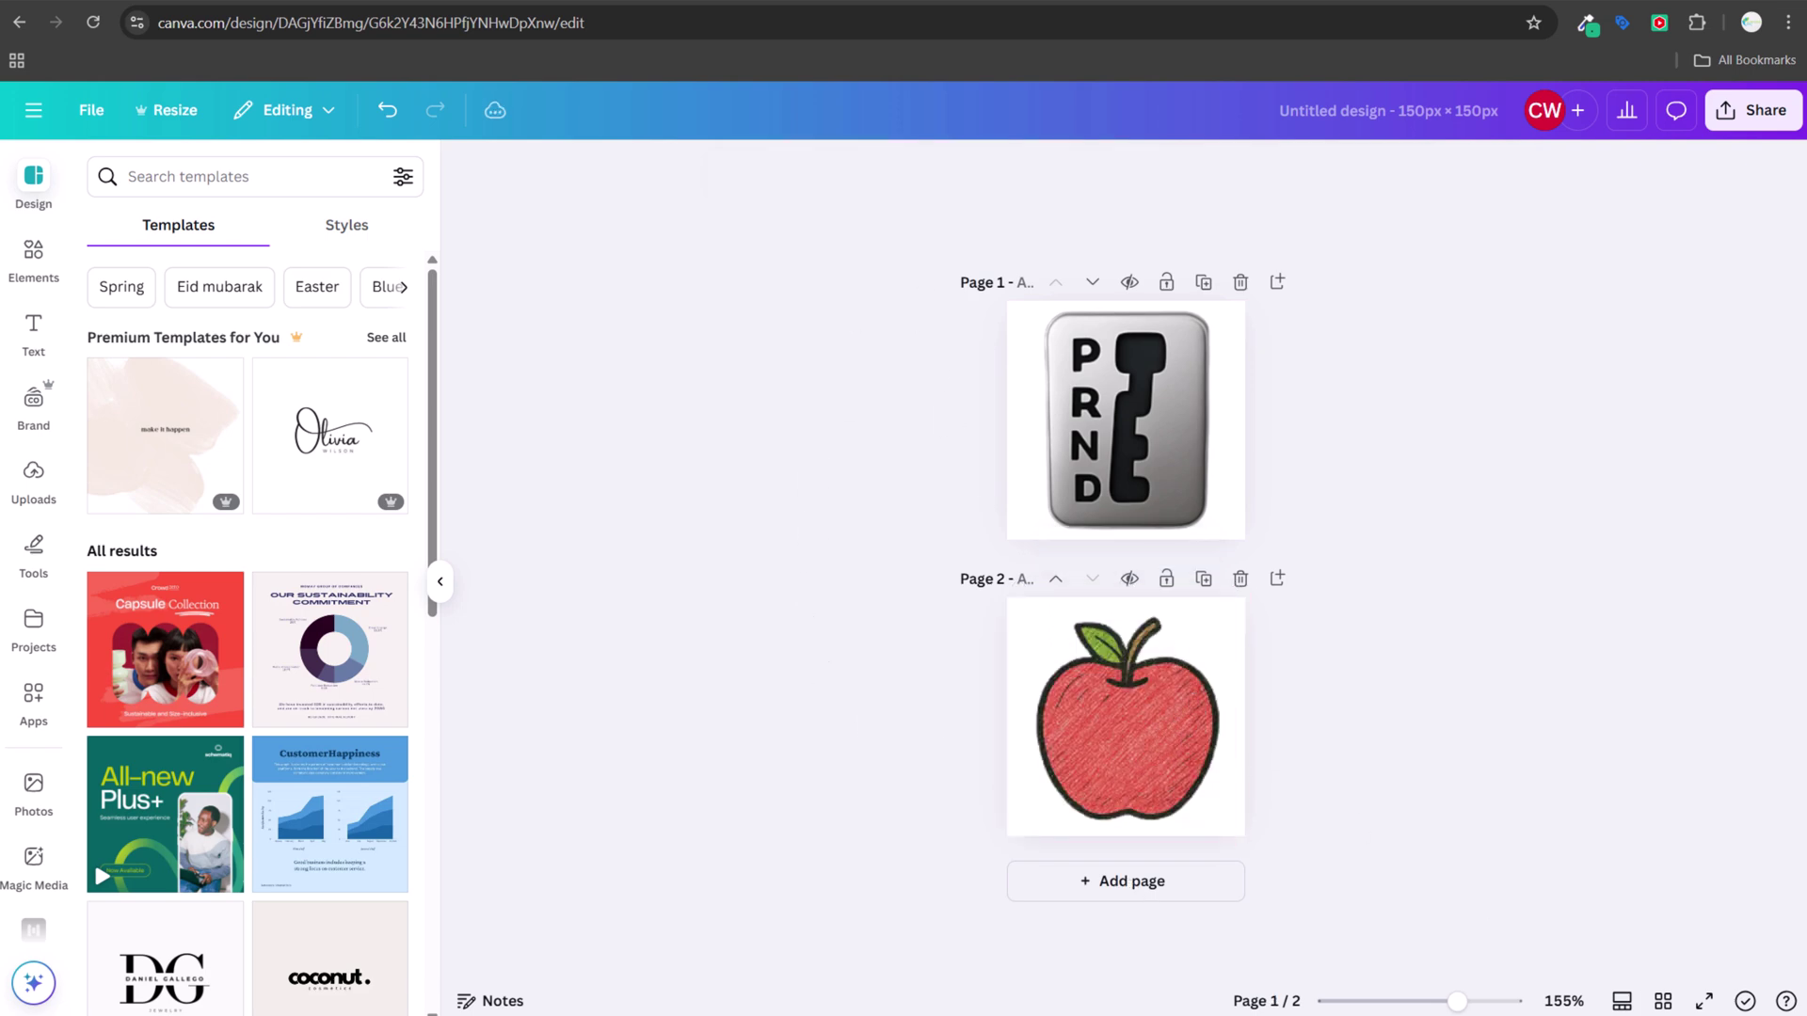
pyautogui.moveTo(1456, 1002)
pyautogui.mouseDown()
pyautogui.moveTo(1436, 1002)
pyautogui.moveTo(1476, 1002)
pyautogui.mouseUp()
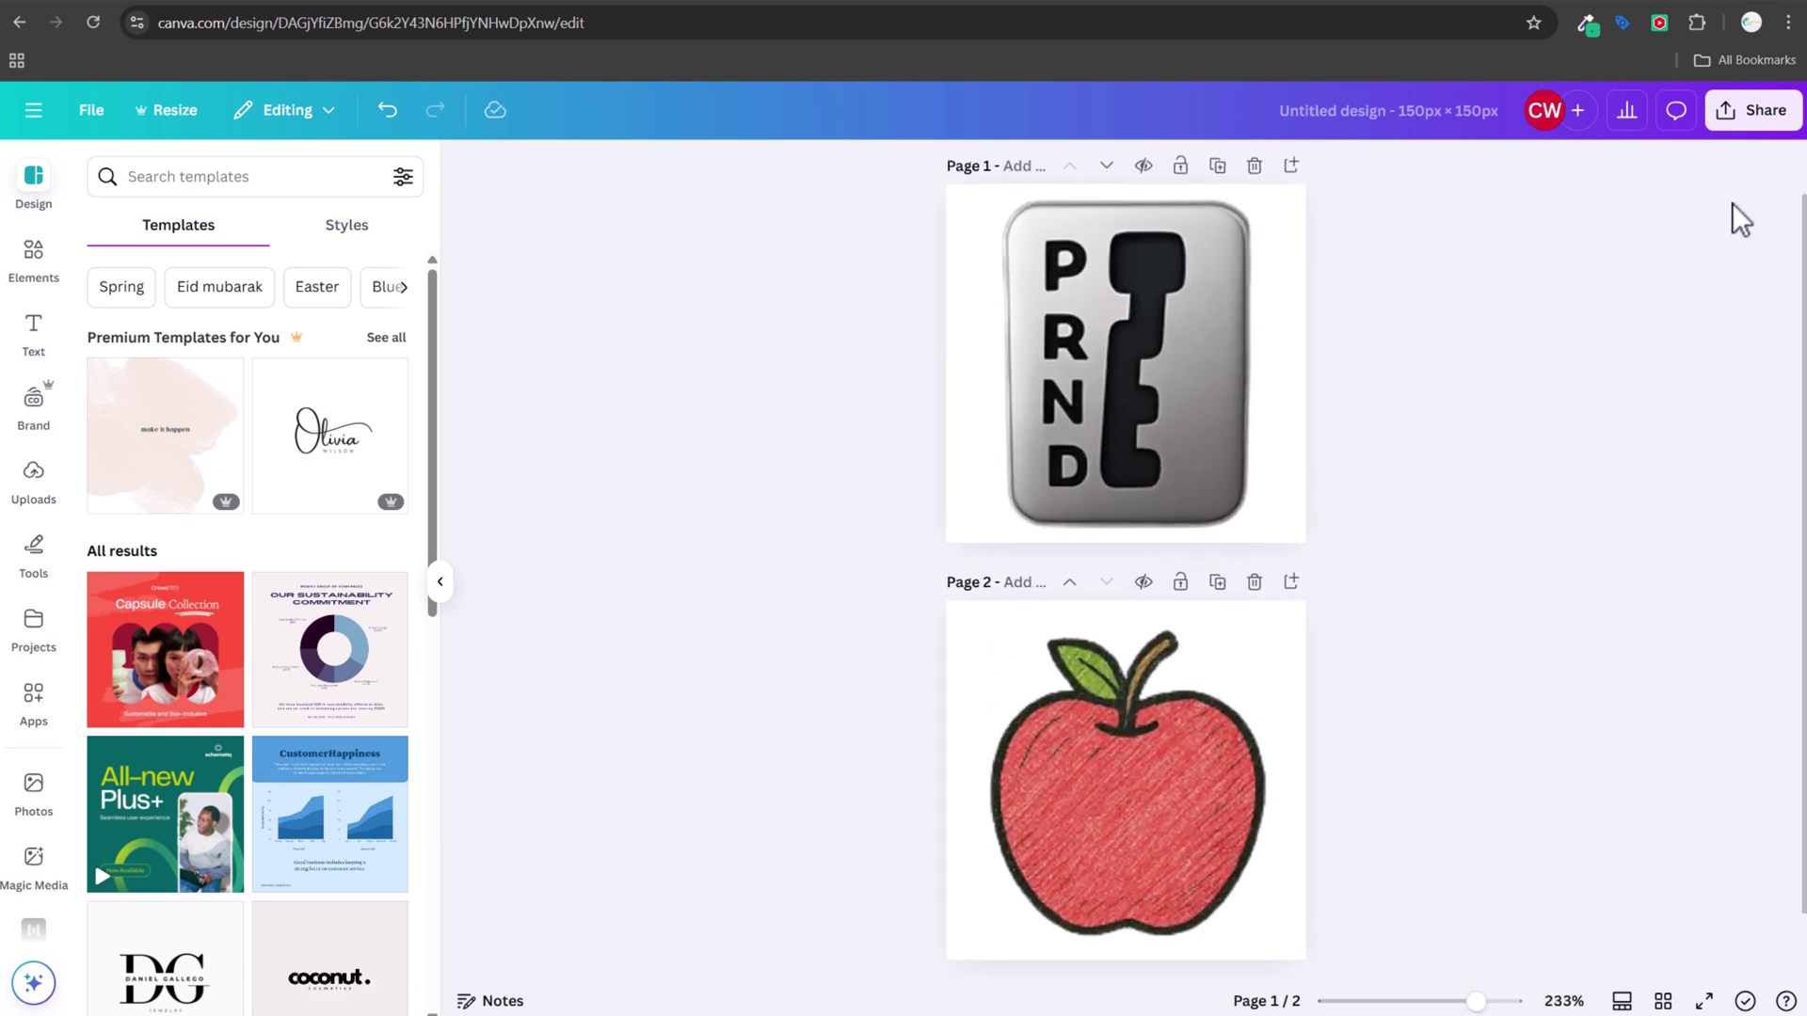
# Download only page 2 with the apple as a PNG with a transparent background.
pyautogui.click(1757, 115)
pyautogui.click(1440, 541)
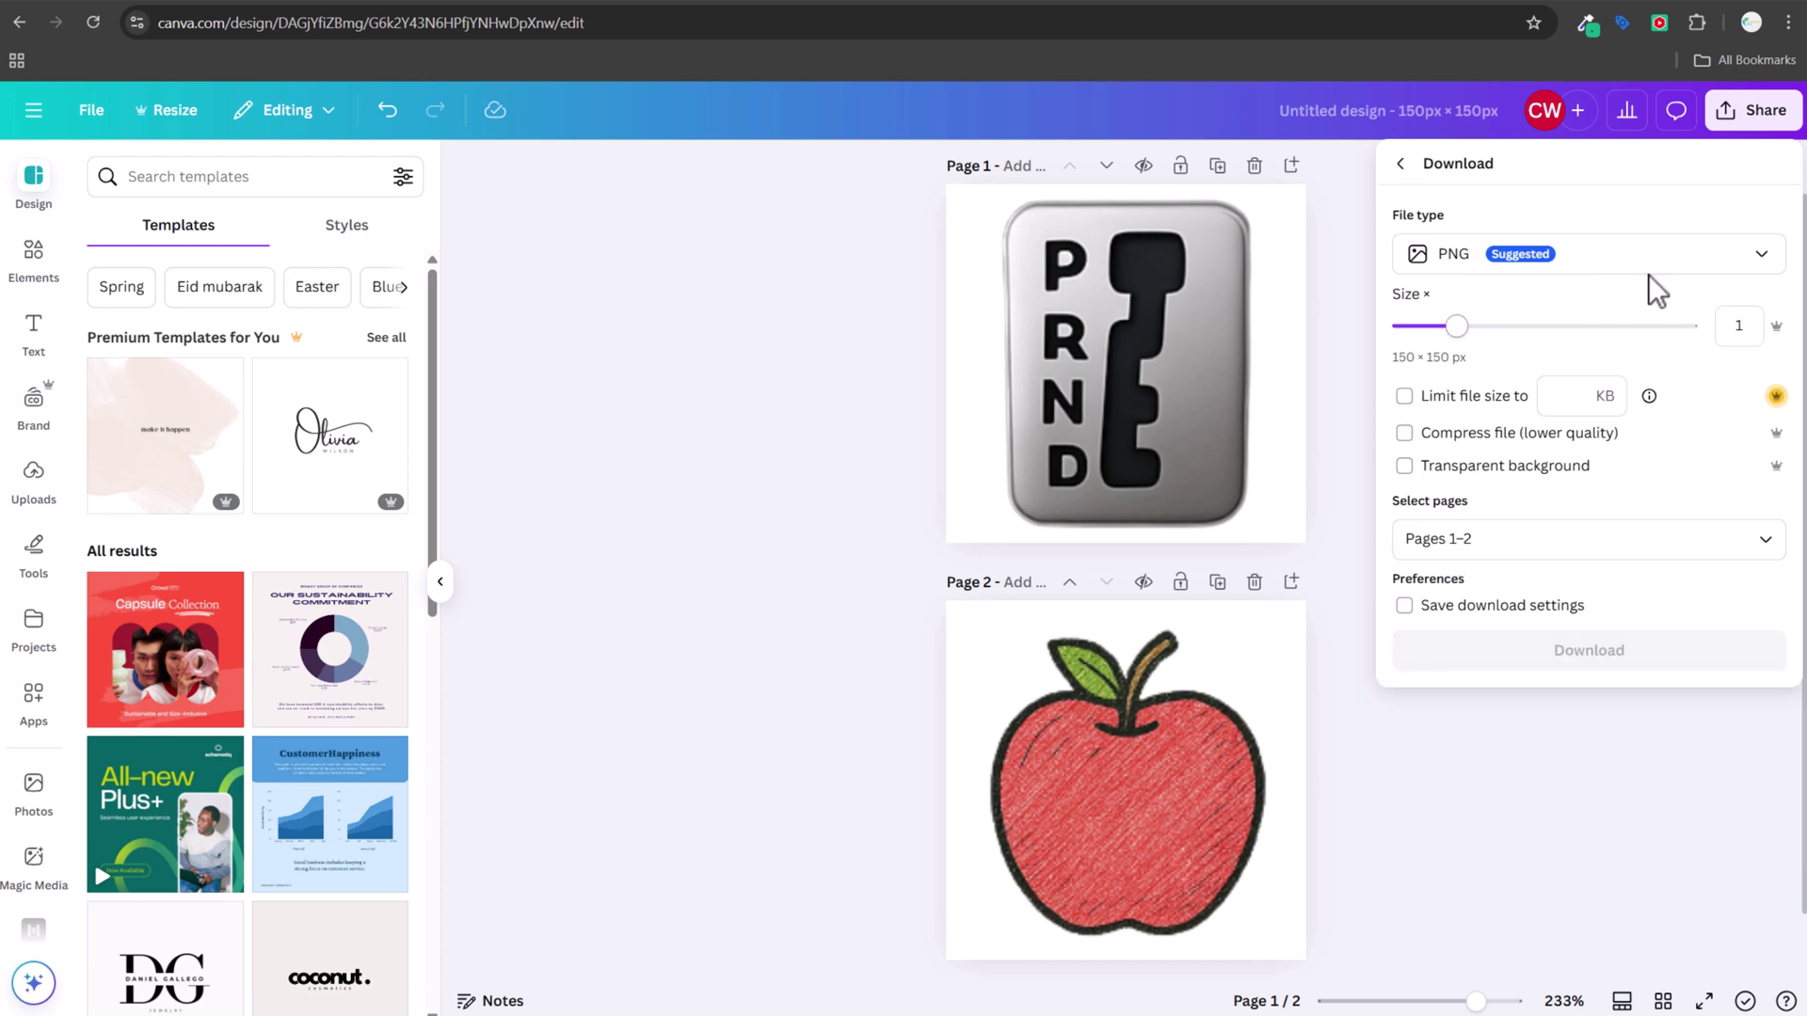
pyautogui.click(1461, 476)
pyautogui.click(1774, 542)
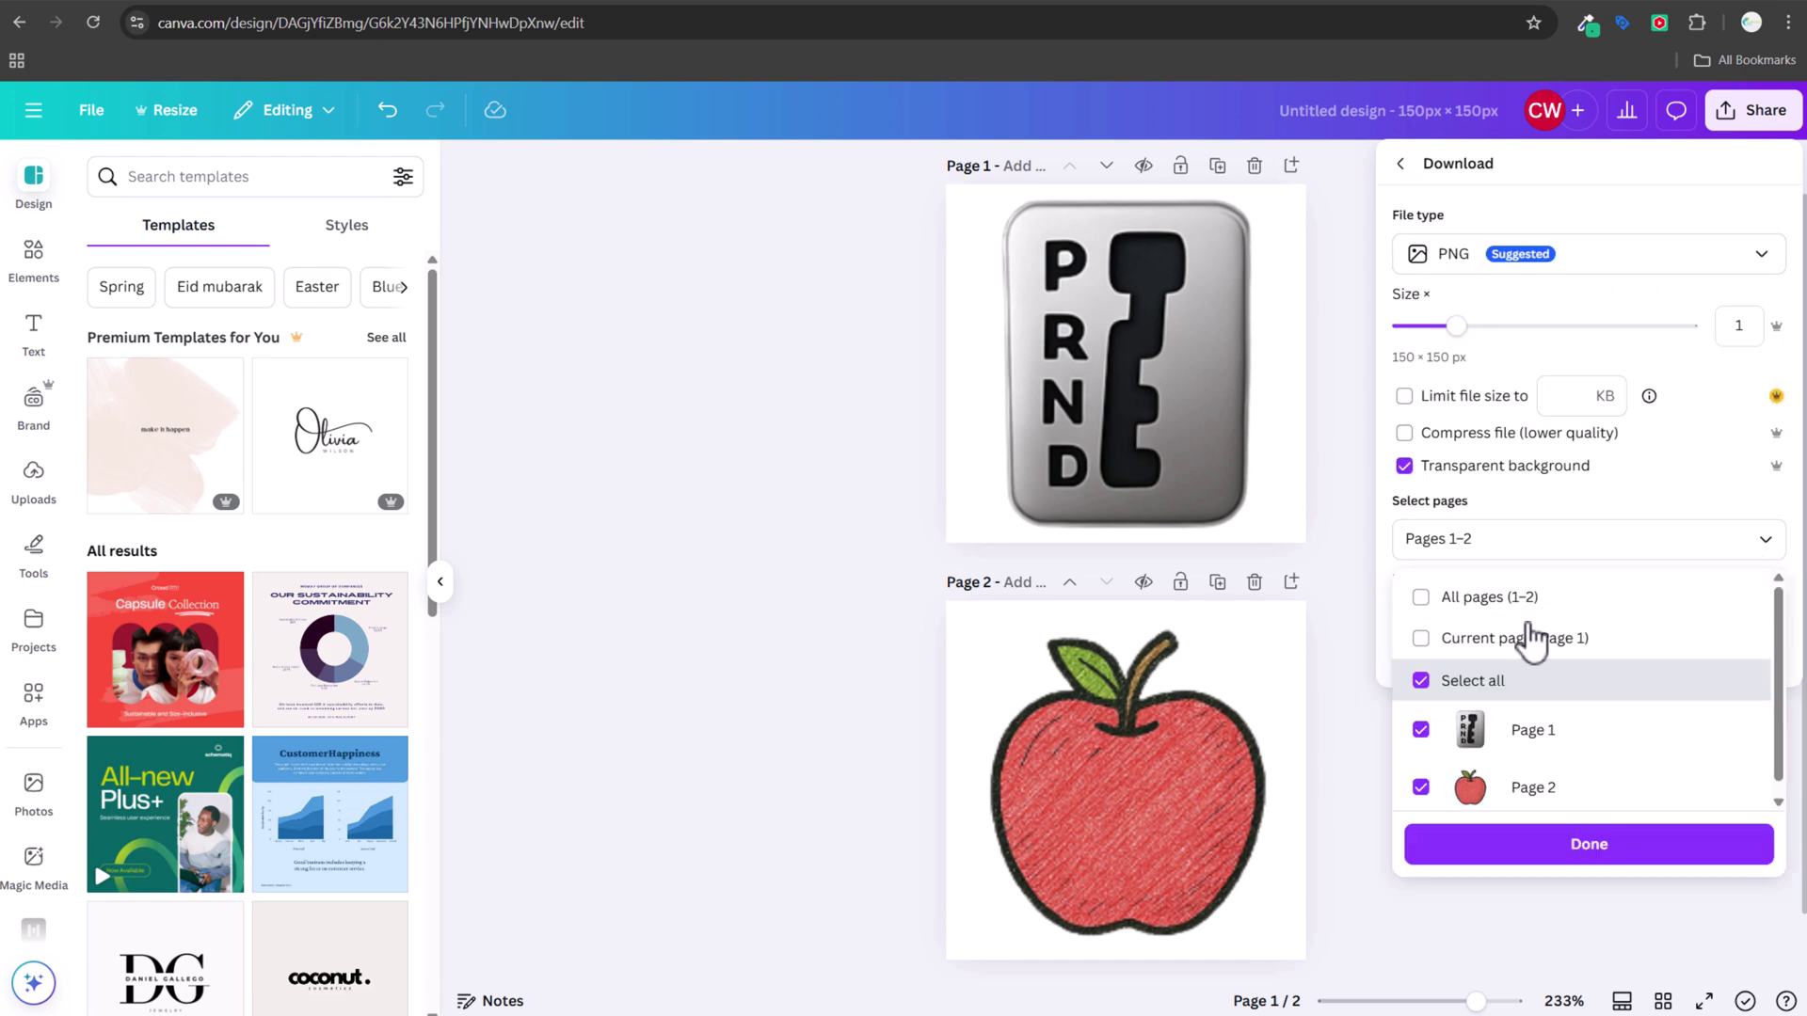
pyautogui.click(1421, 597)
pyautogui.click(1421, 787)
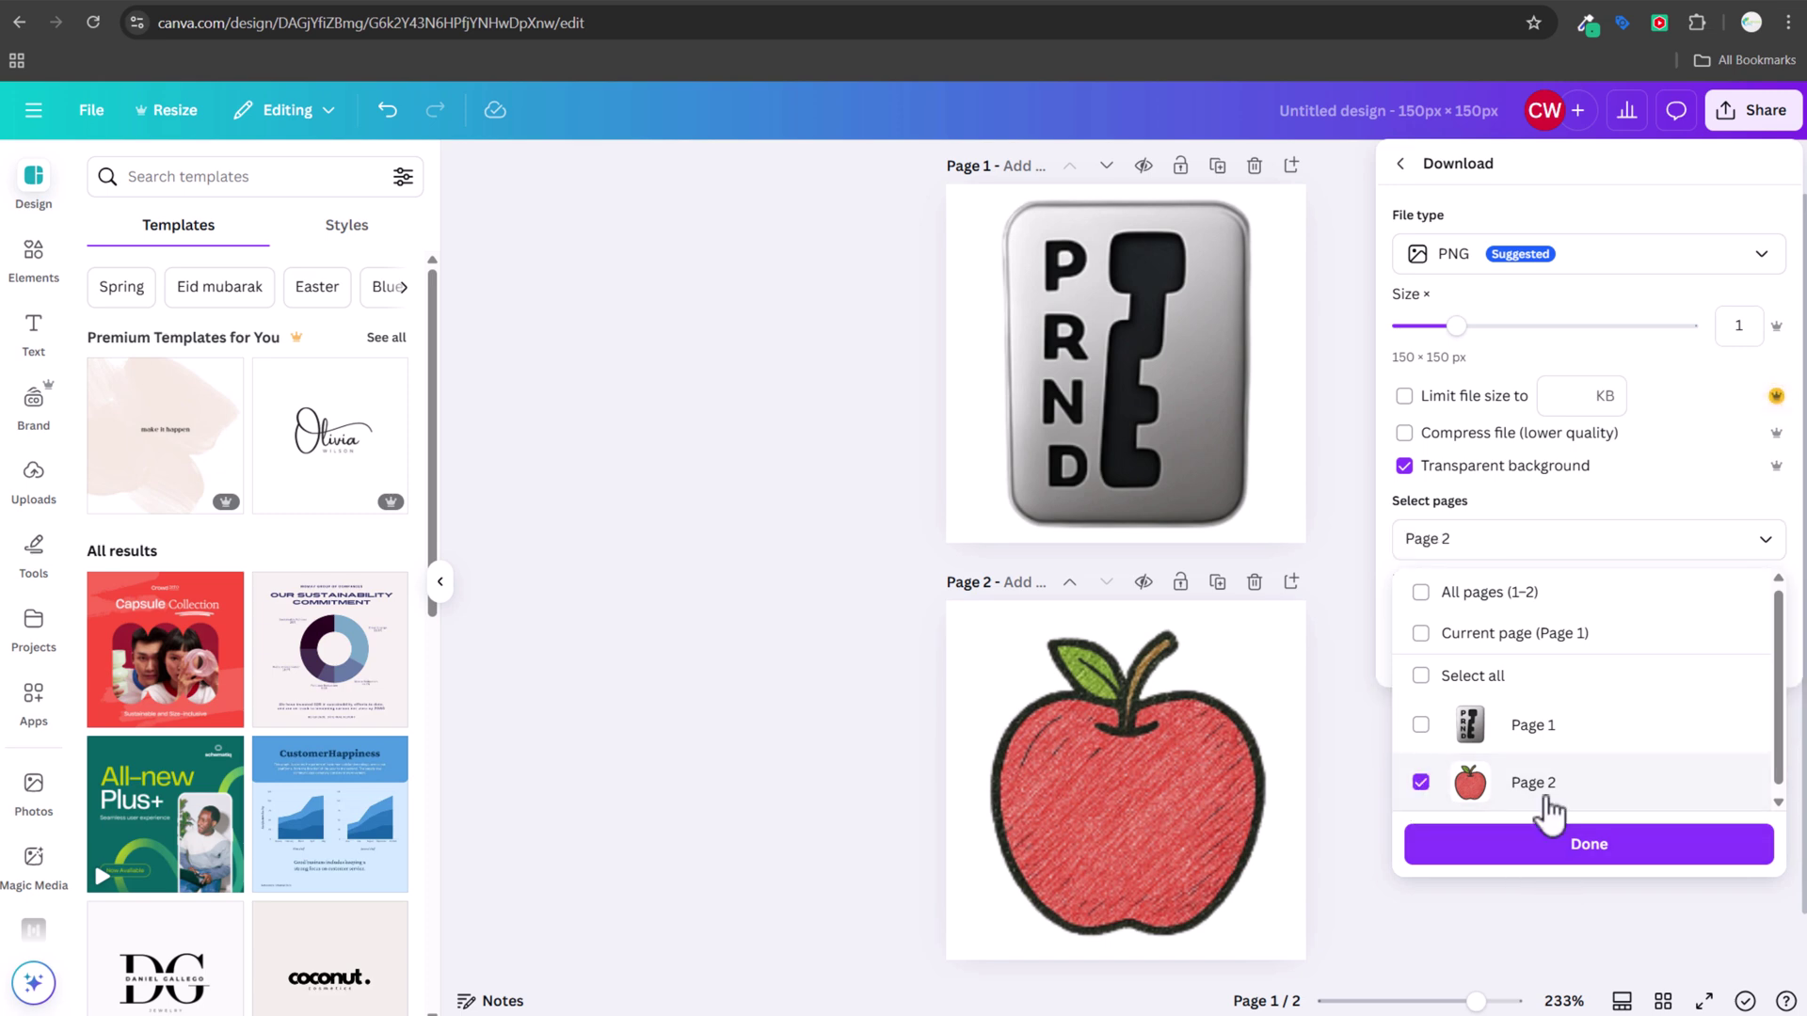
pyautogui.click(1582, 845)
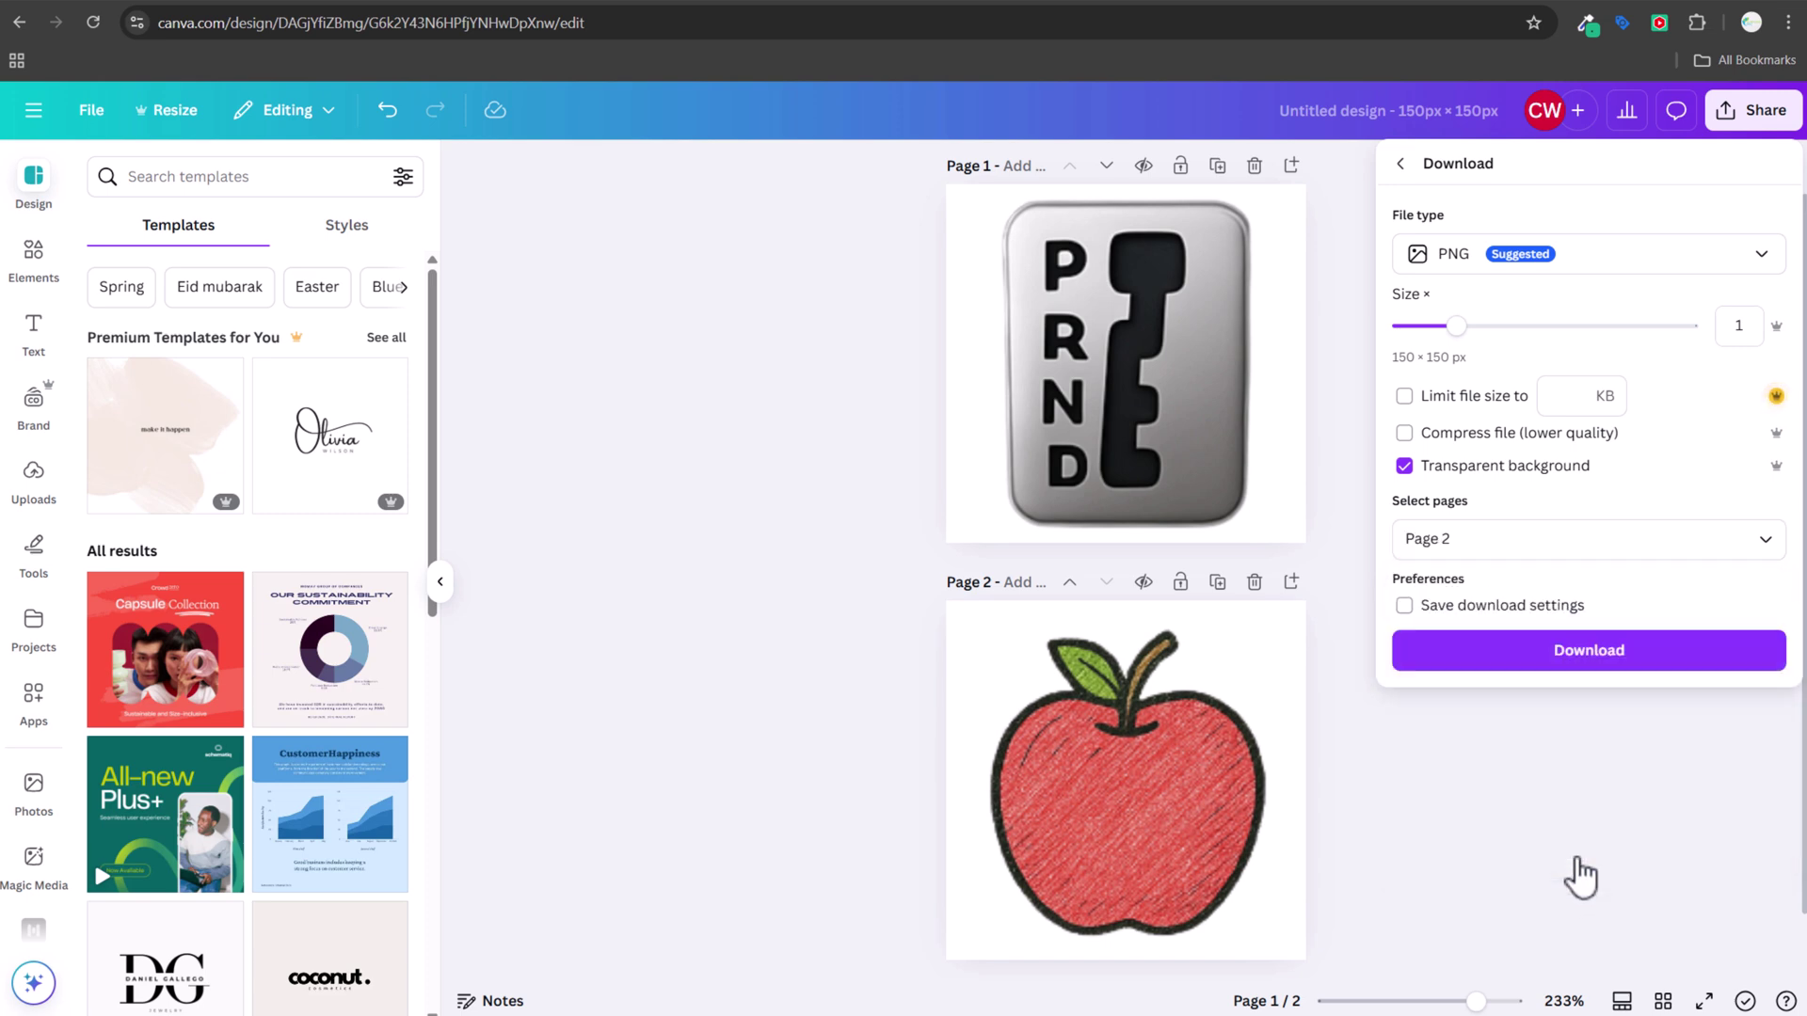
pyautogui.click(1600, 655)
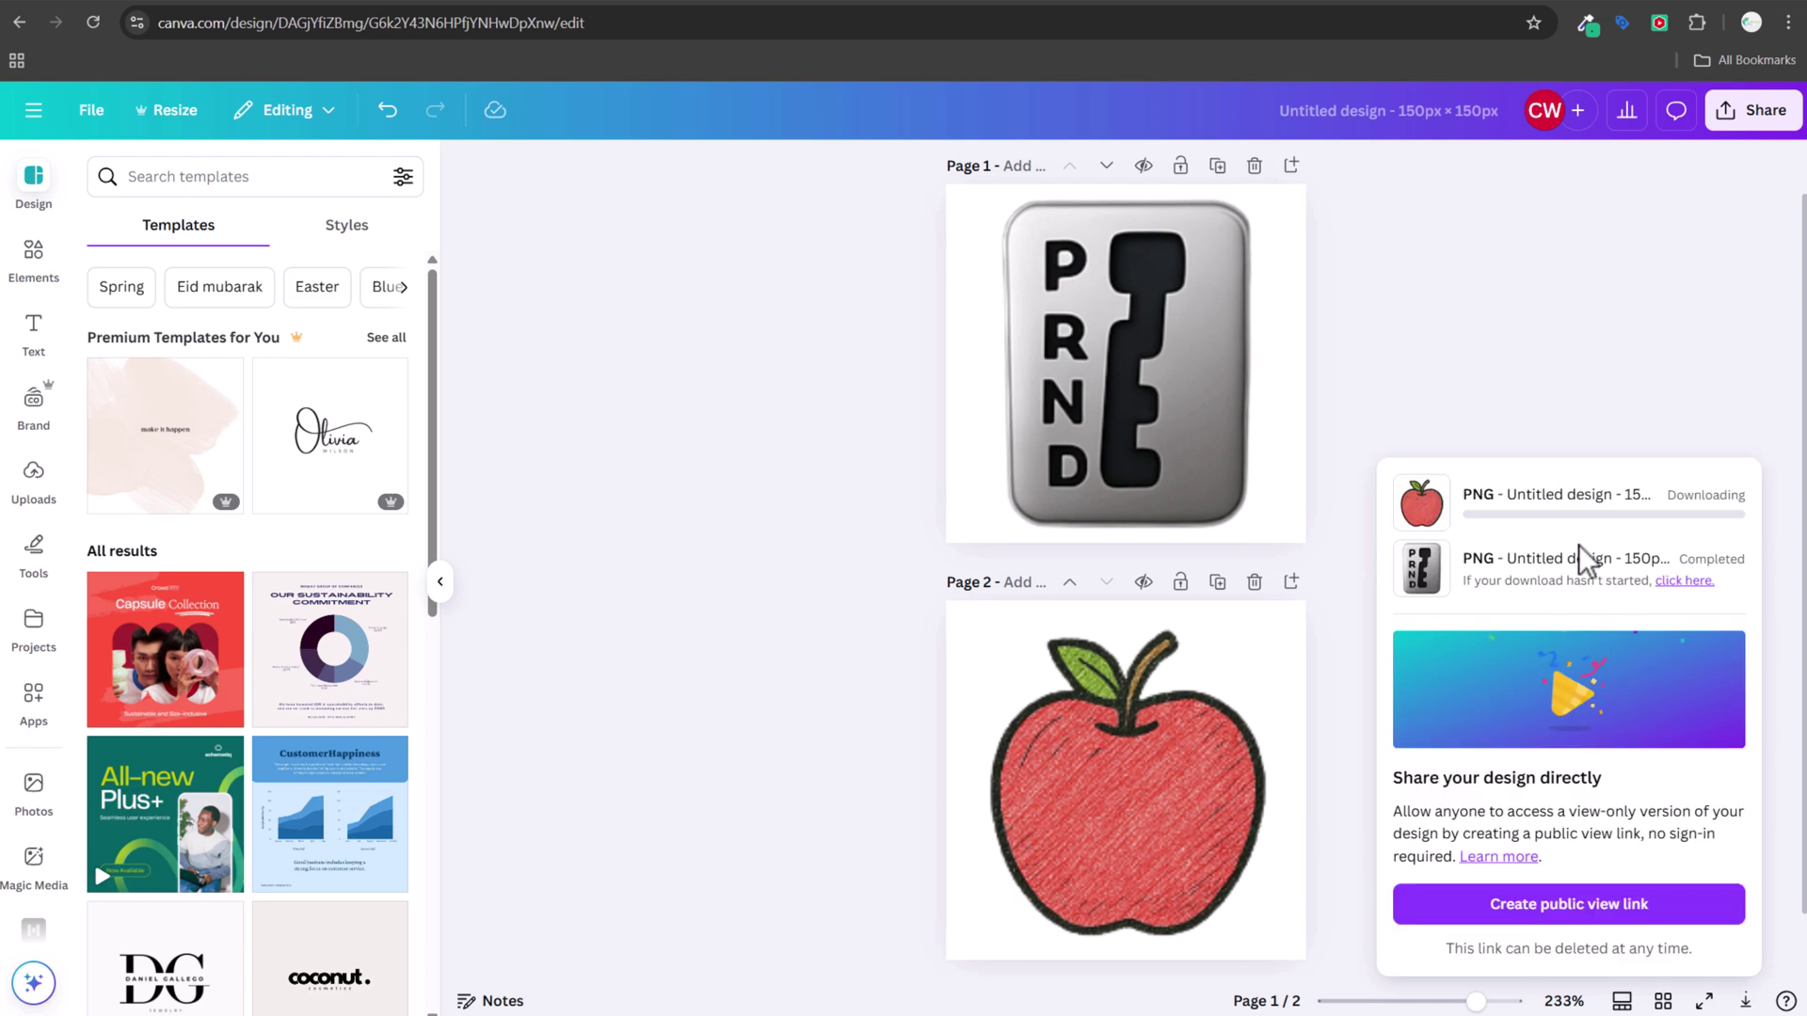
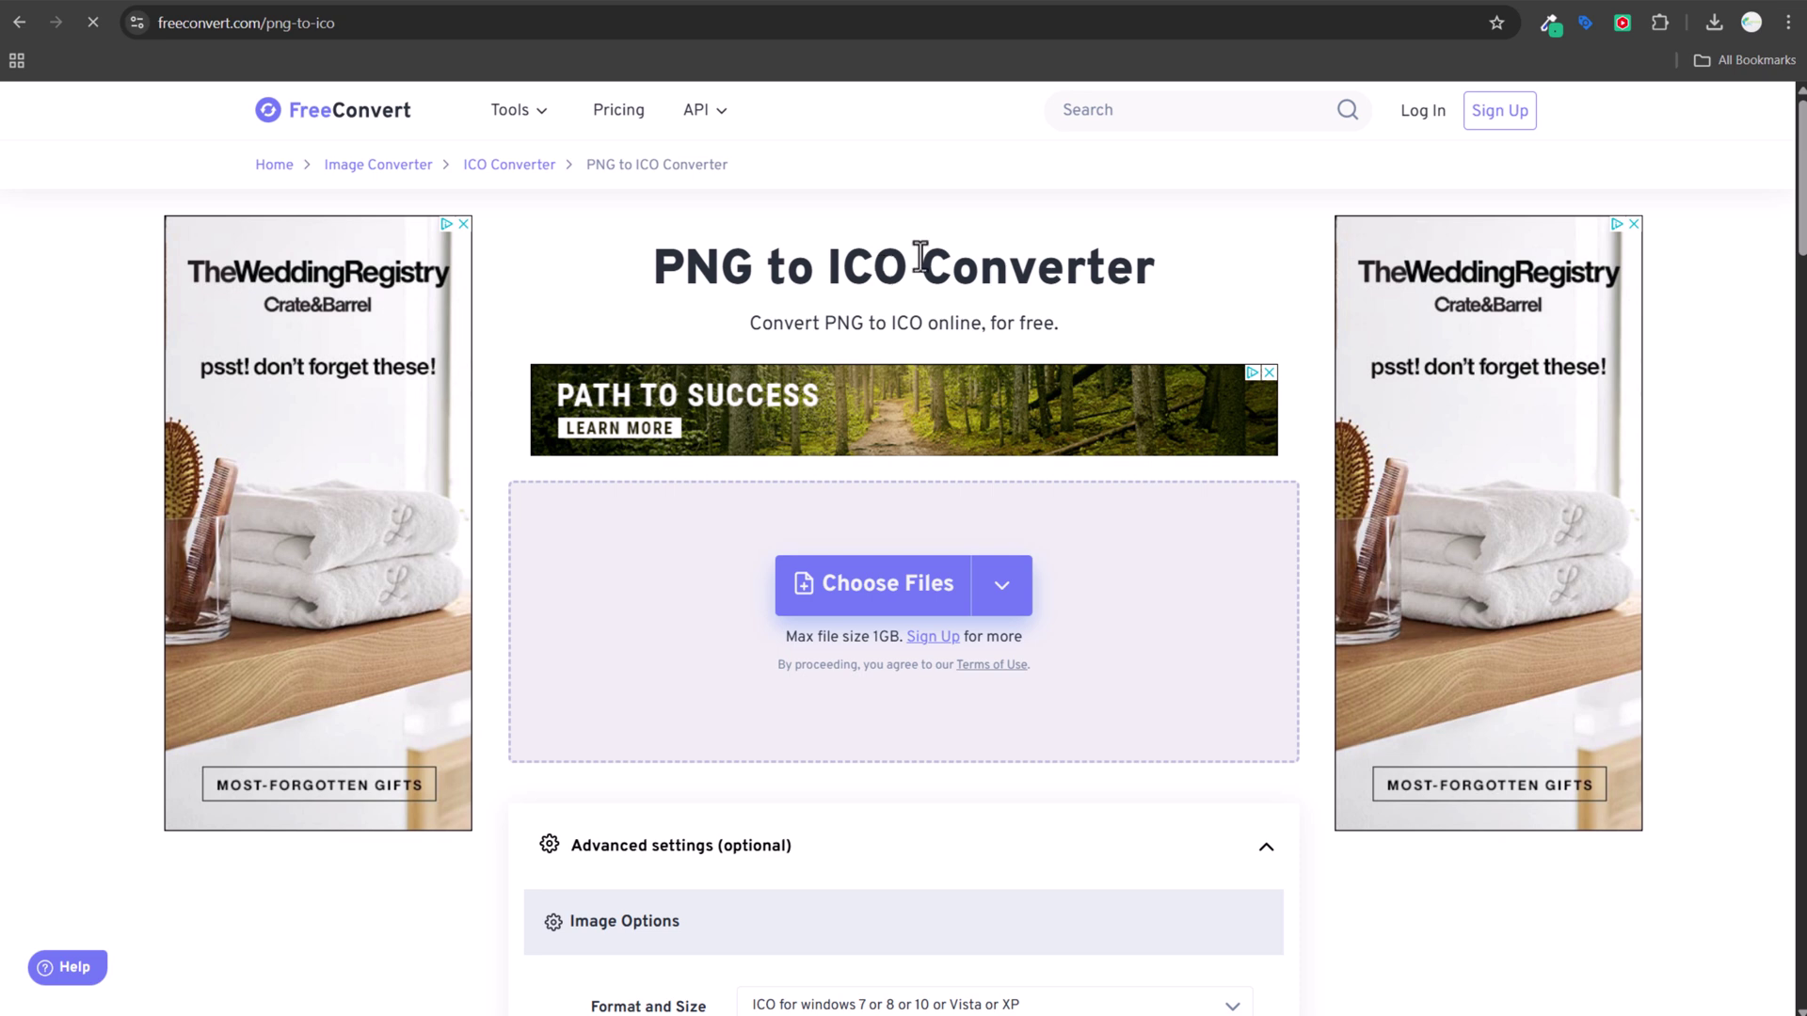
# Upload Untitled design (16).png from the device to FreeConvert's PNG to ICO converter, convert it and download the ICO file.
pyautogui.moveTo(876, 614)
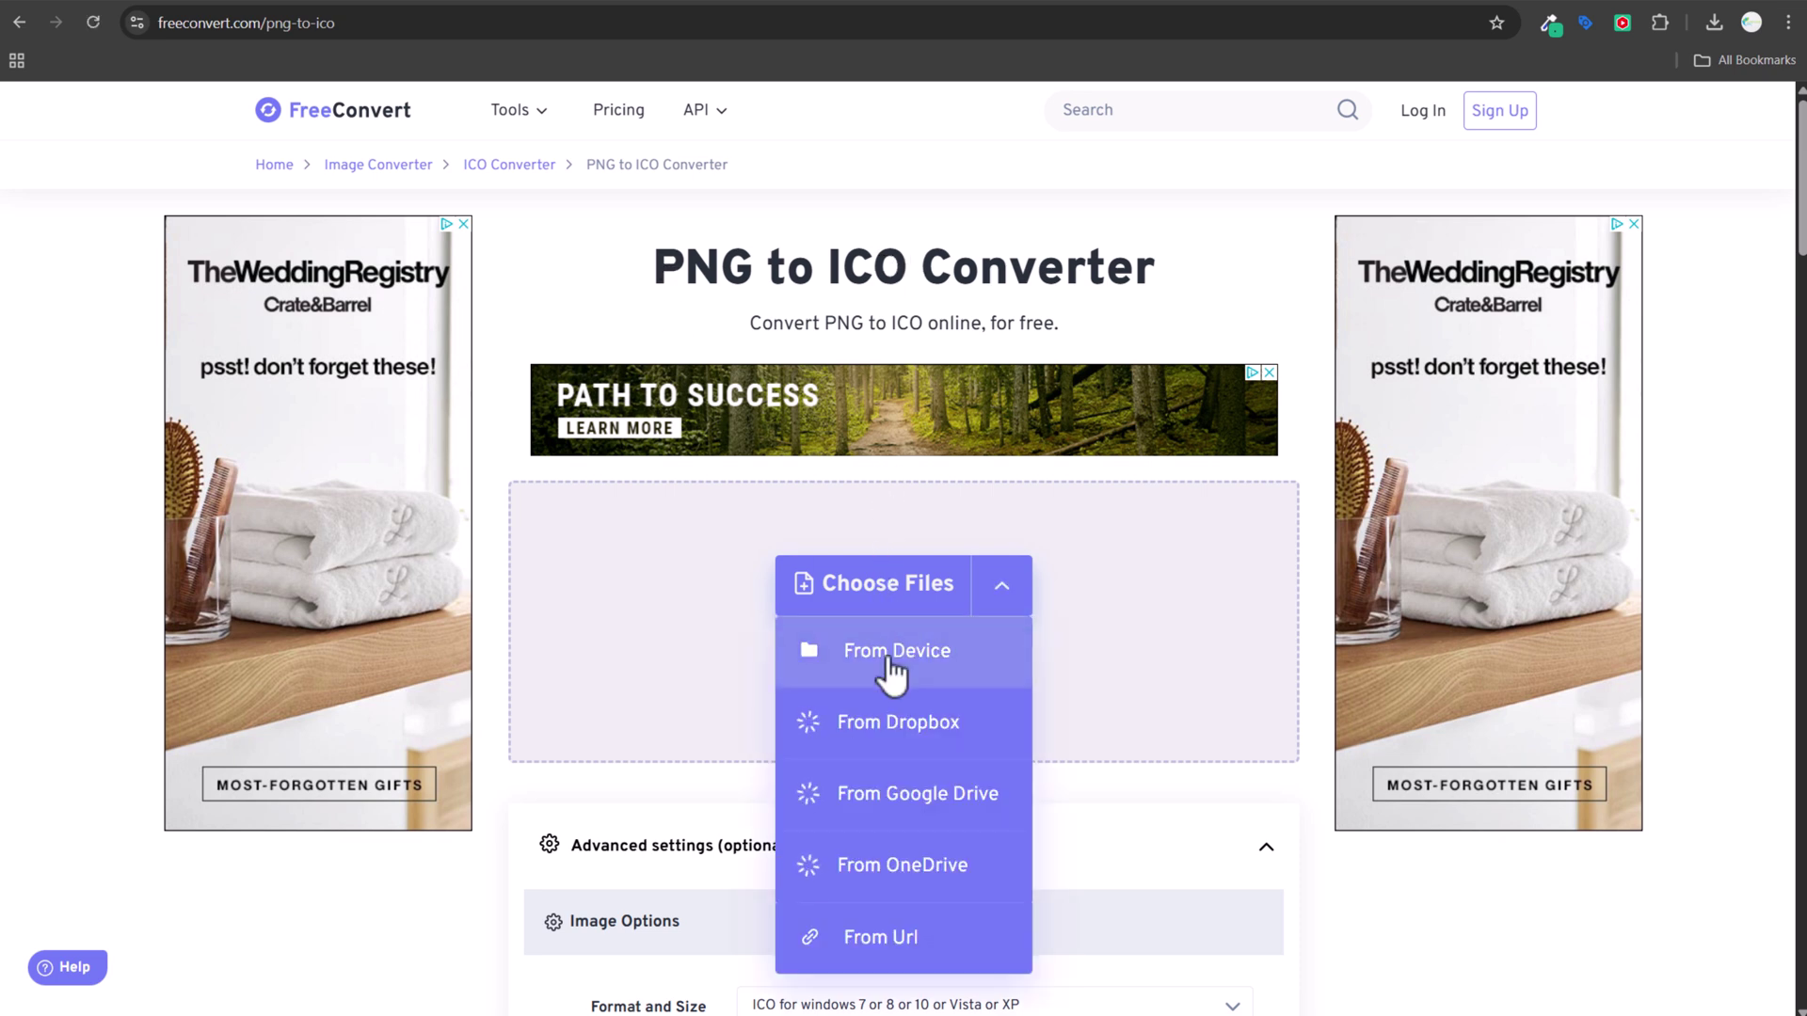
pyautogui.click(889, 654)
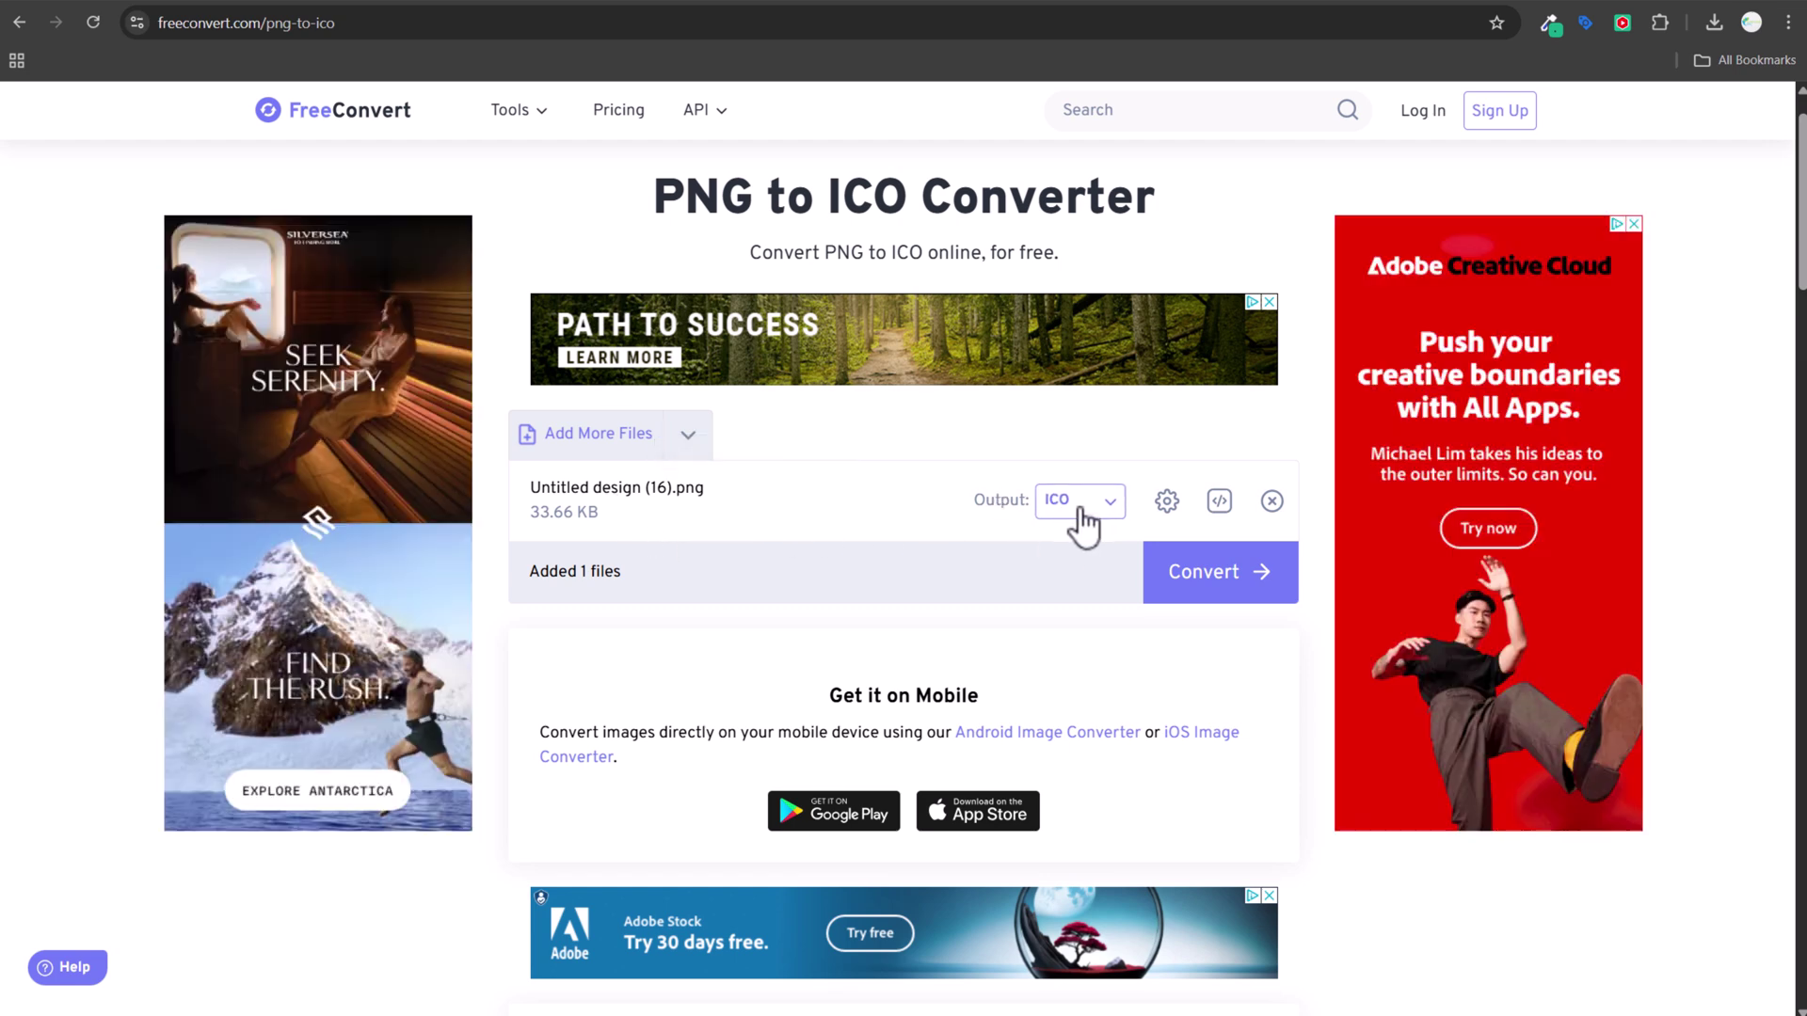
pyautogui.click(1195, 586)
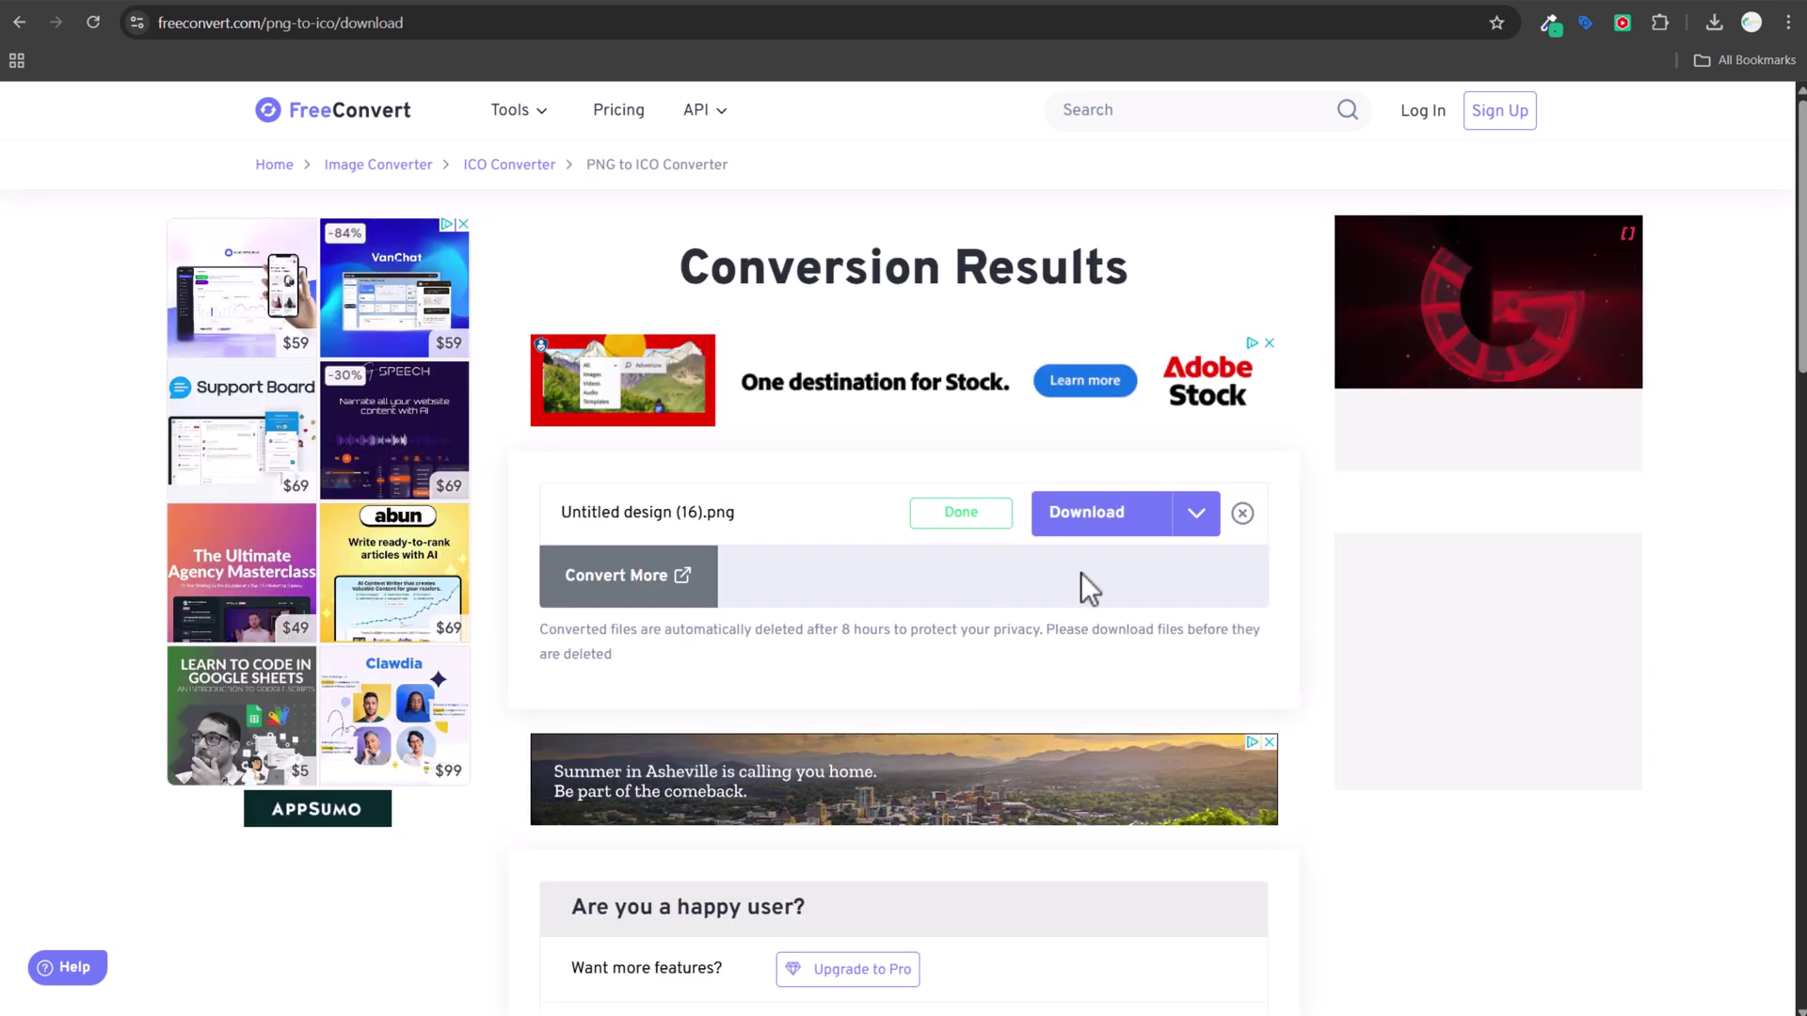
pyautogui.click(1103, 526)
# Open the downloaded Untitled design (16).ico, inspect the apple's edges up close and at normal size, and close the viewer.
pyautogui.click(1504, 72)
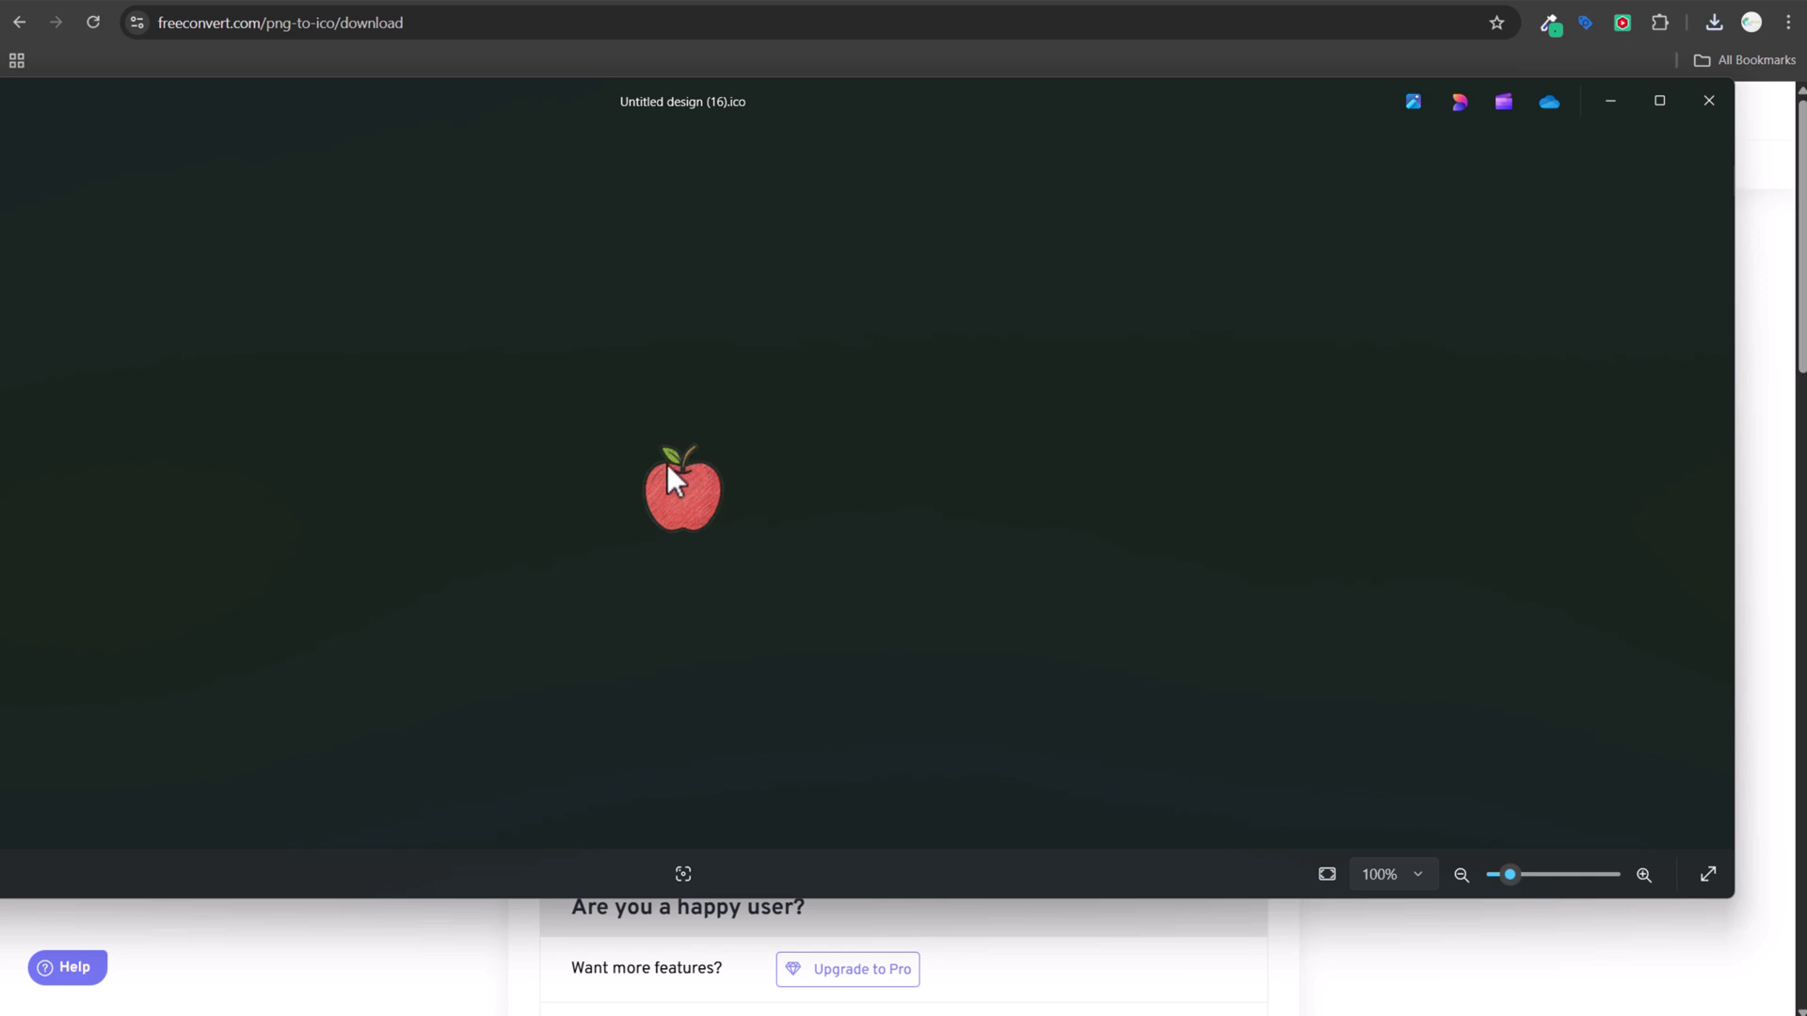
pyautogui.scroll(10, 727, 449)
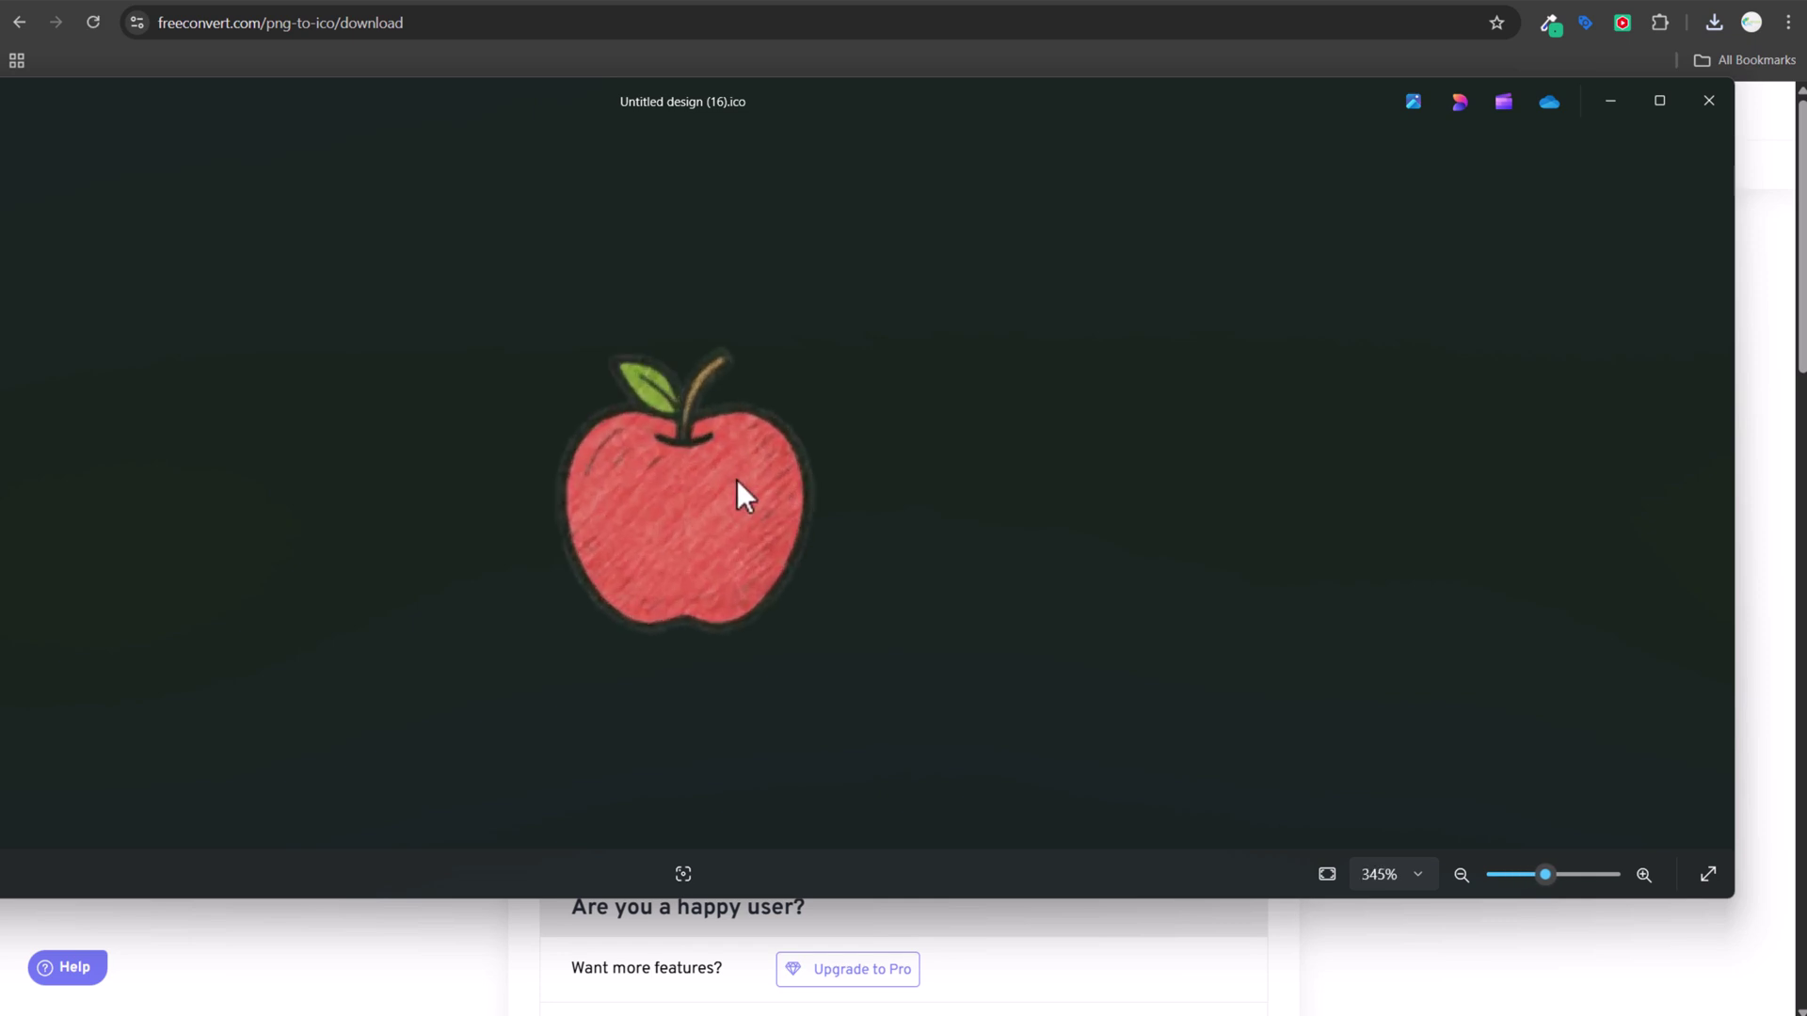
pyautogui.scroll(-10, 736, 478)
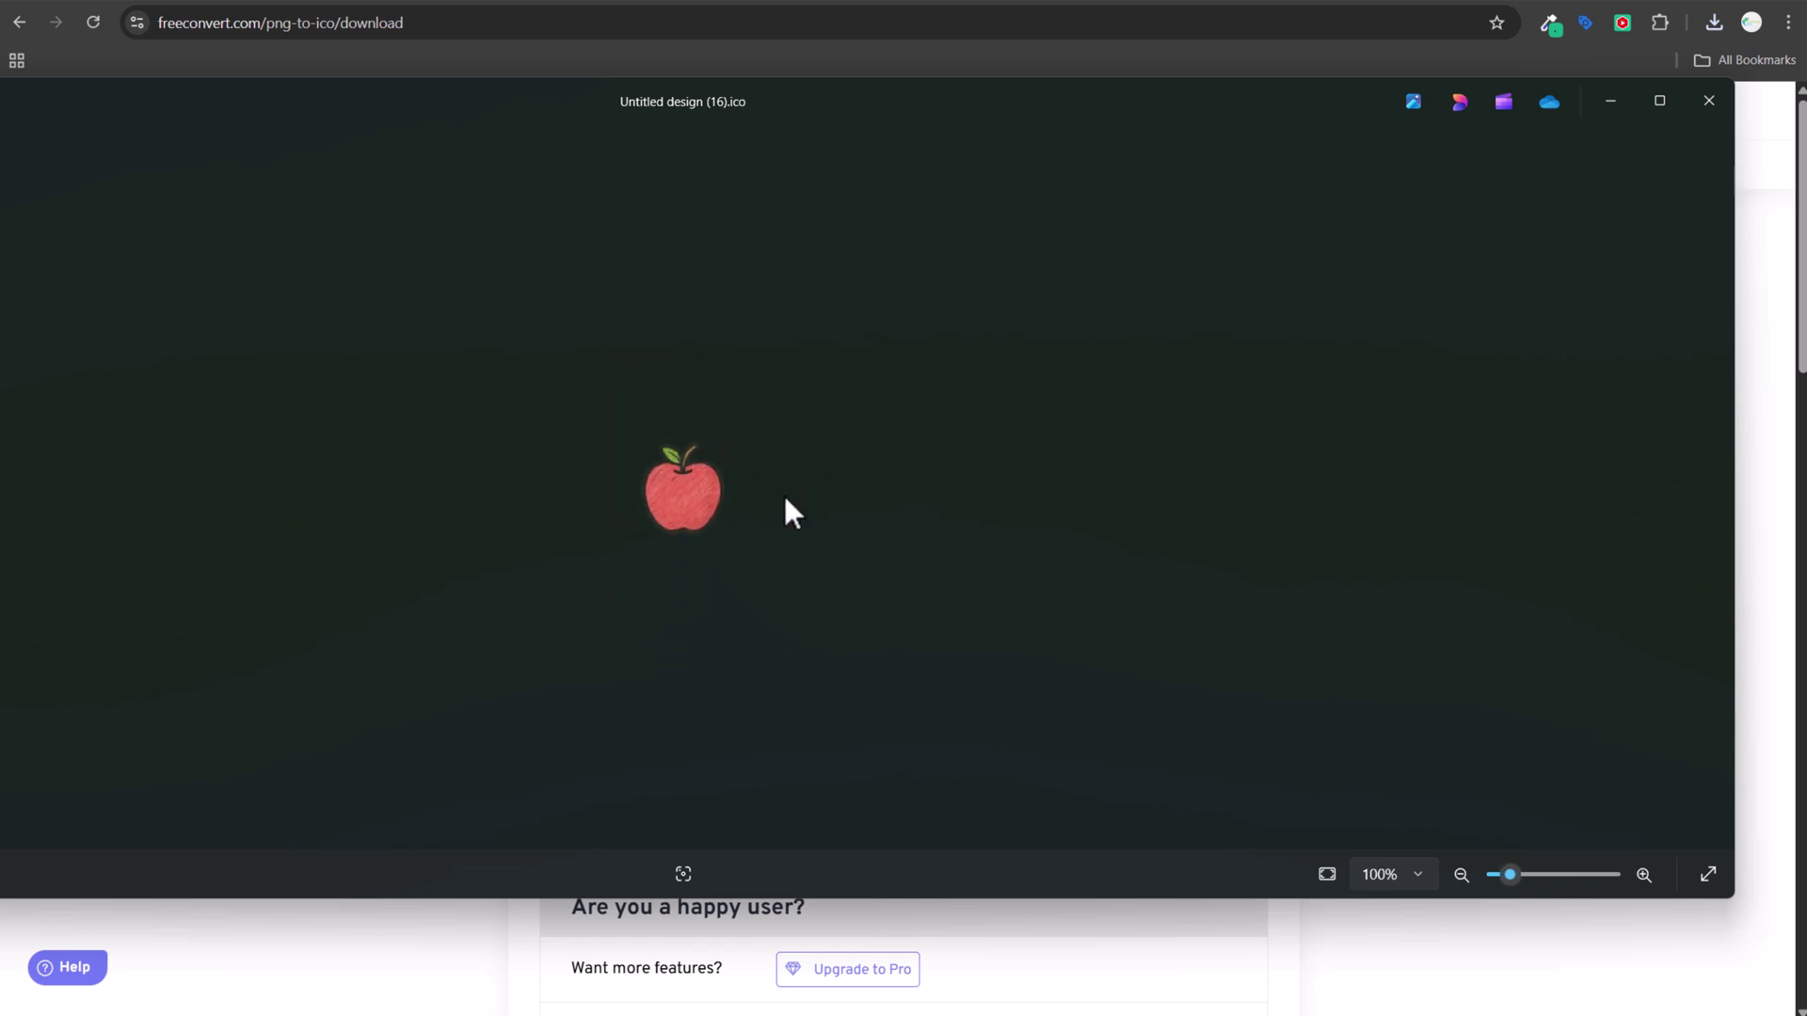
pyautogui.click(1709, 101)
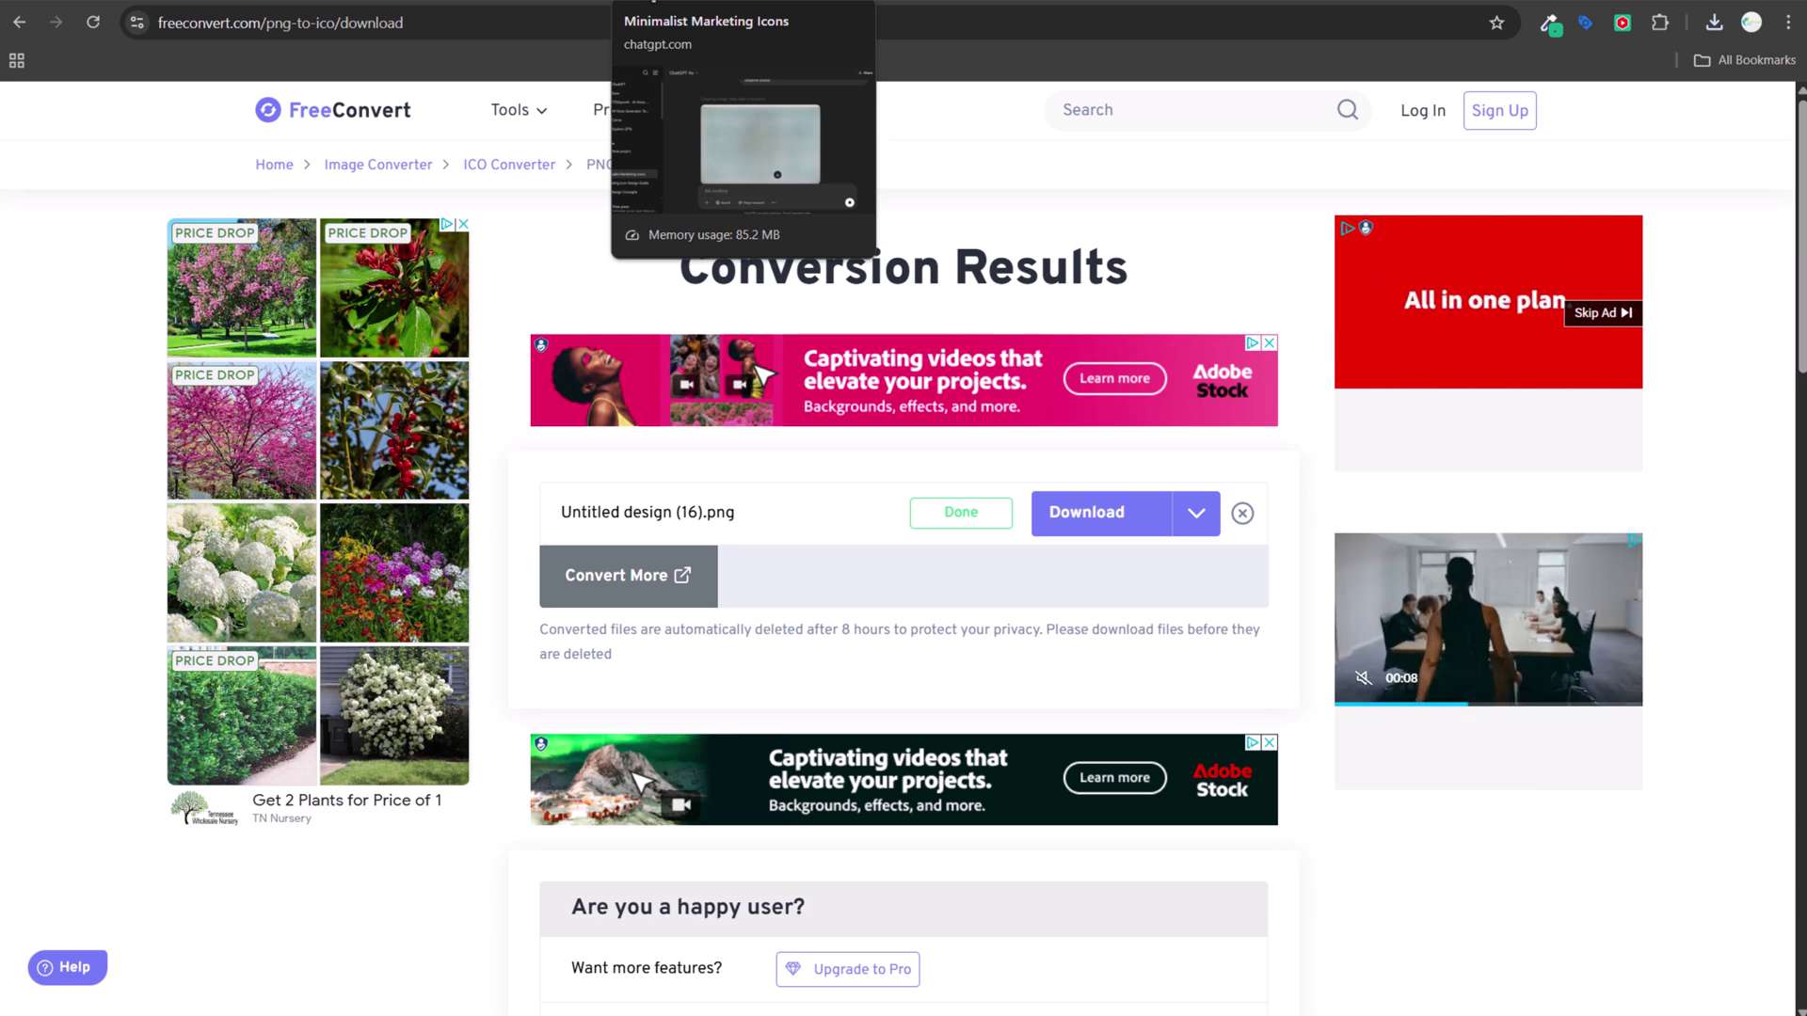
# Switch to the Minimalist Marketing Icons chat in ChatGPT, read the line-art prompt and examine the resulting eight icons.
pyautogui.click(659, 2)
pyautogui.scroll(5, 1455, 473)
pyautogui.scroll(7, 1456, 480)
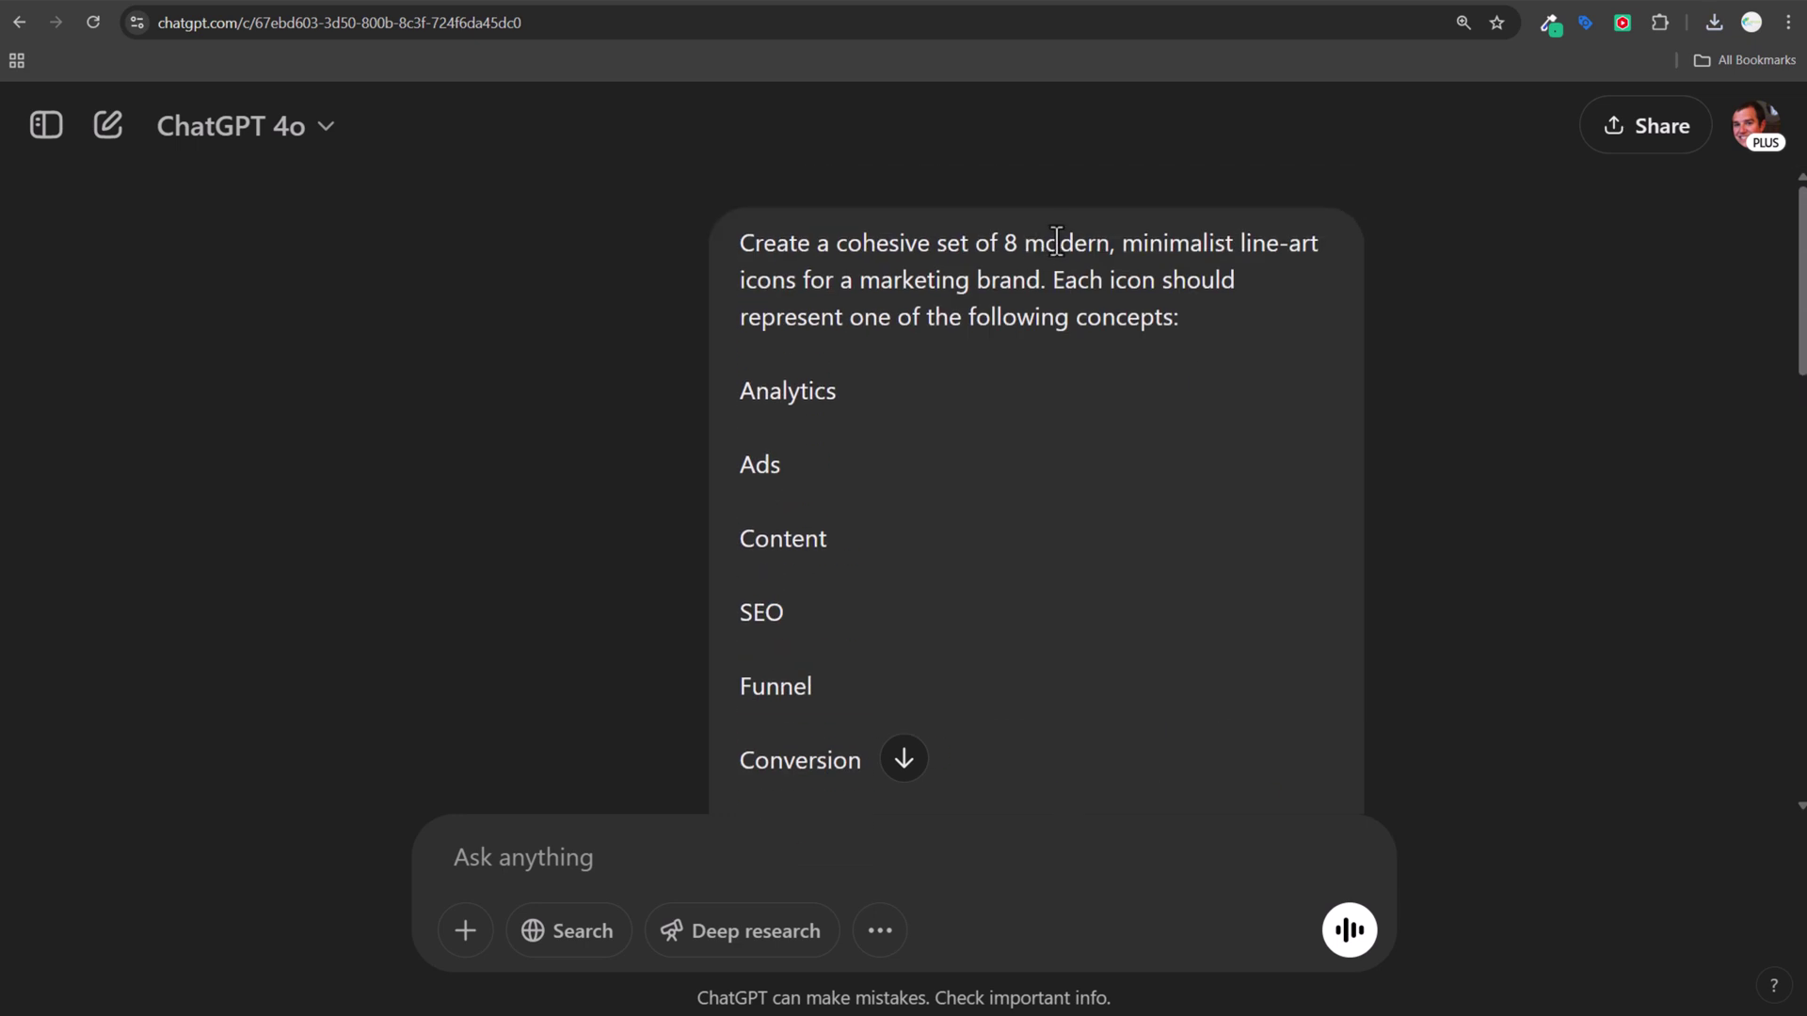
pyautogui.scroll(-10, 984, 291)
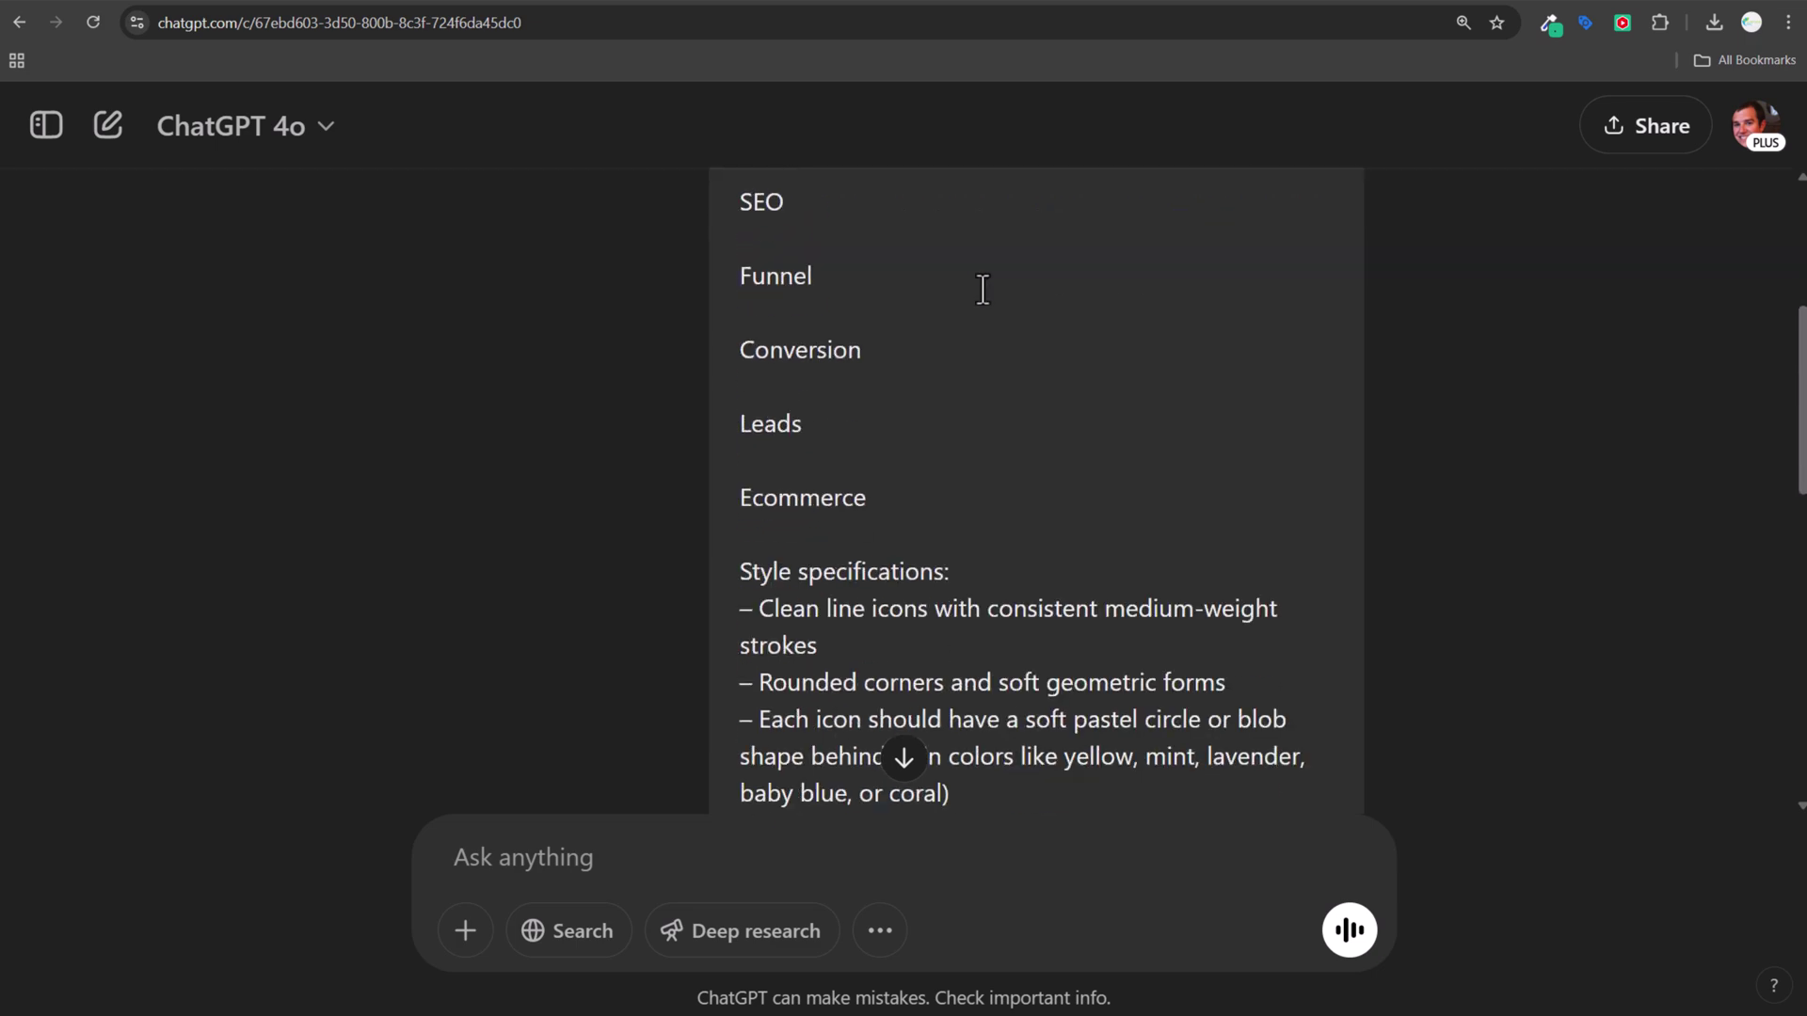
pyautogui.scroll(-3, 1235, 564)
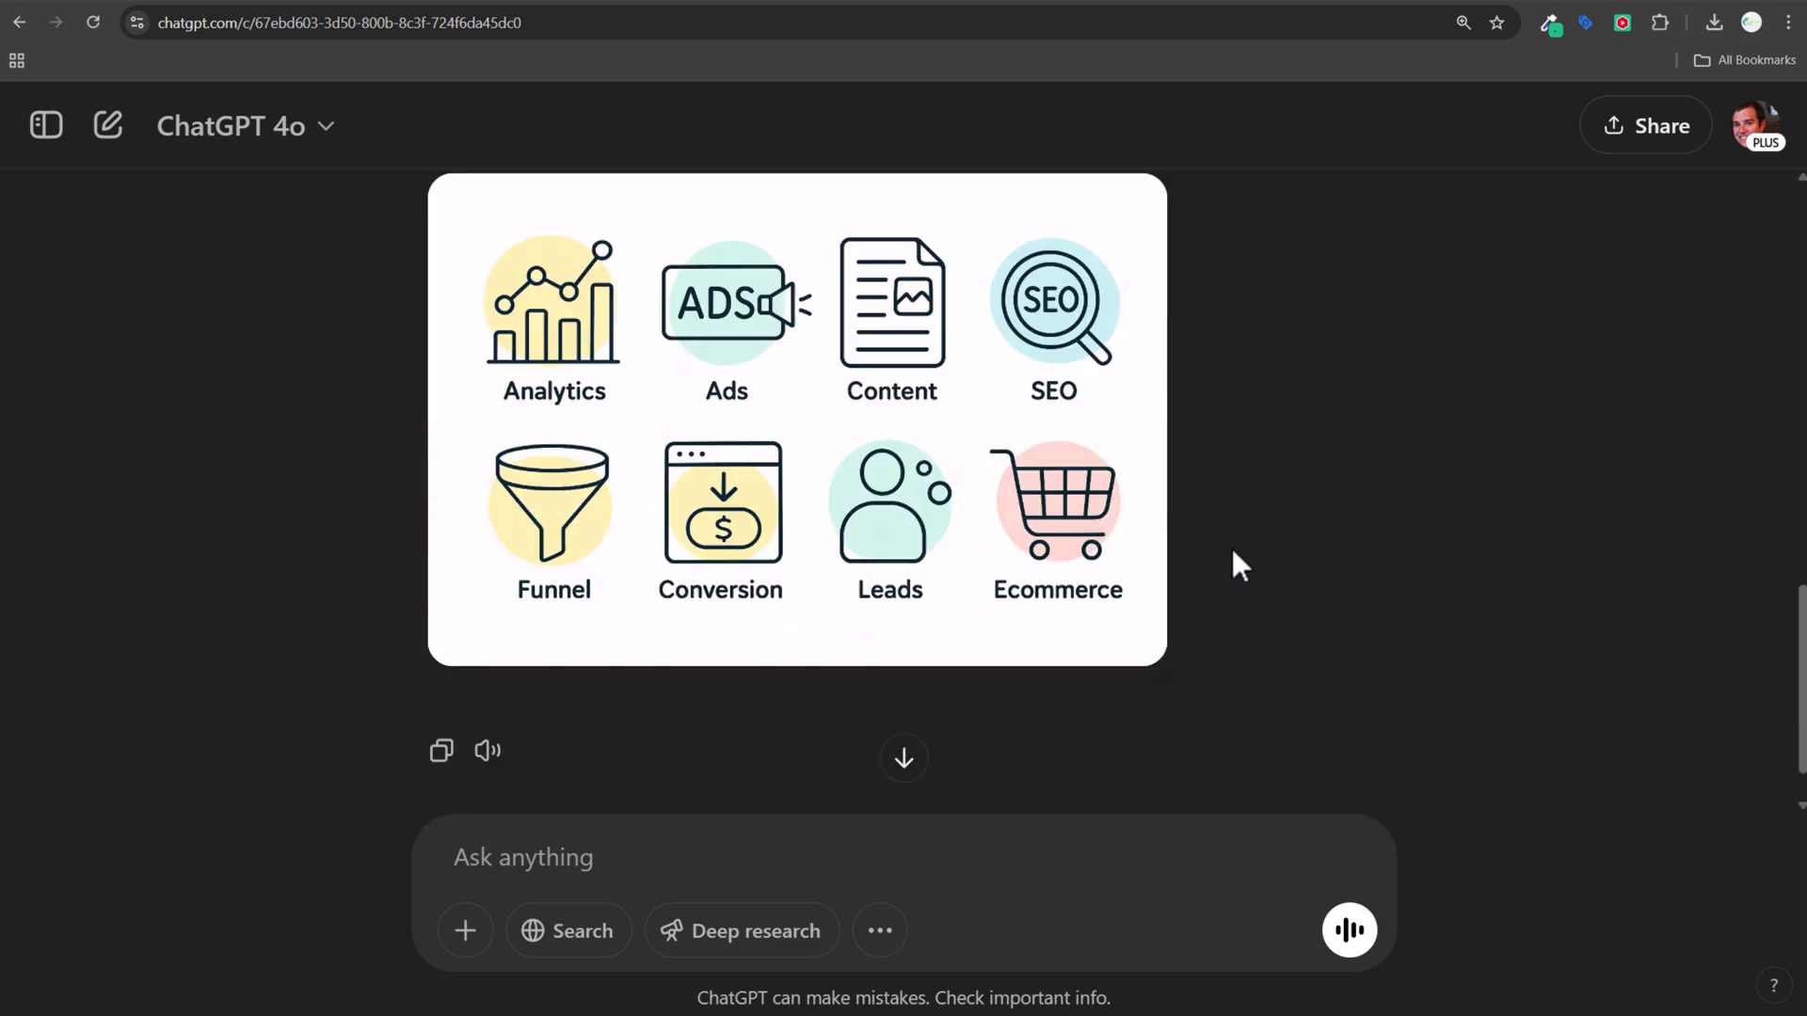
pyautogui.scroll(2, 1251, 494)
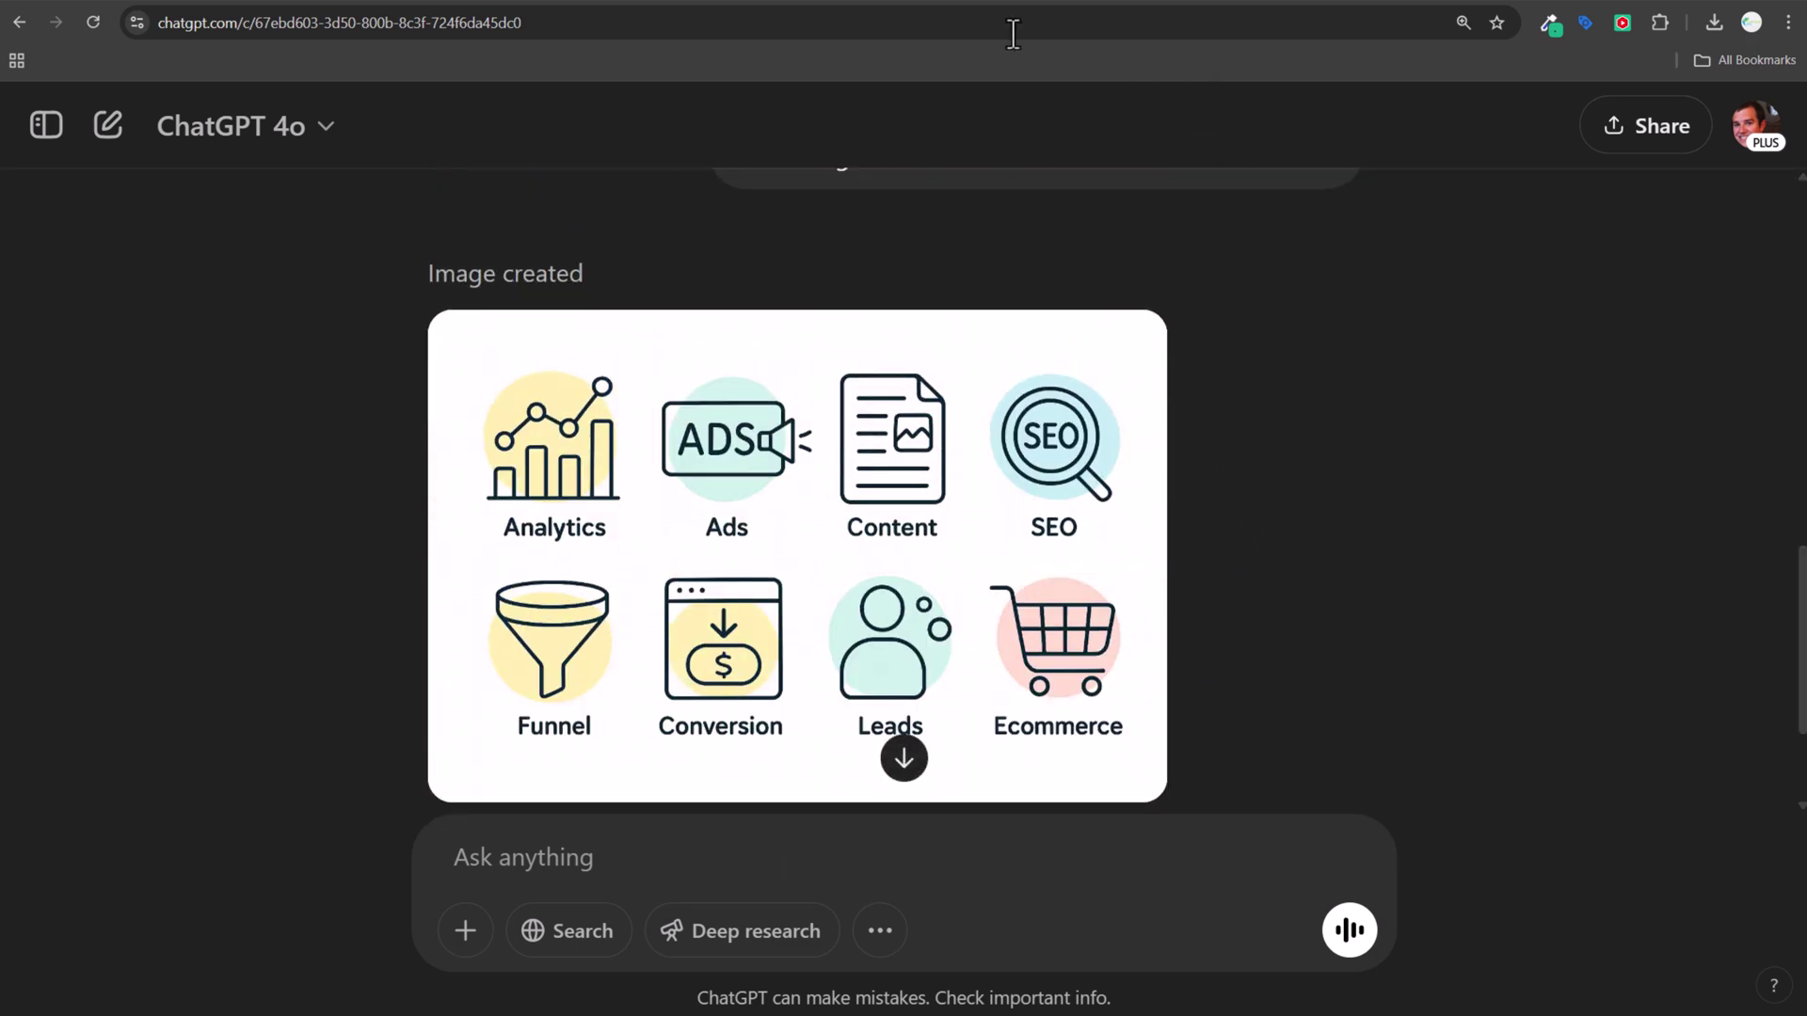
# Switch to the Marketing Icon Design Guide chat and check its navy outline icons against the playful outline prompt.
pyautogui.click(956, 5)
pyautogui.scroll(-4, 1364, 388)
pyautogui.scroll(1, 957, 291)
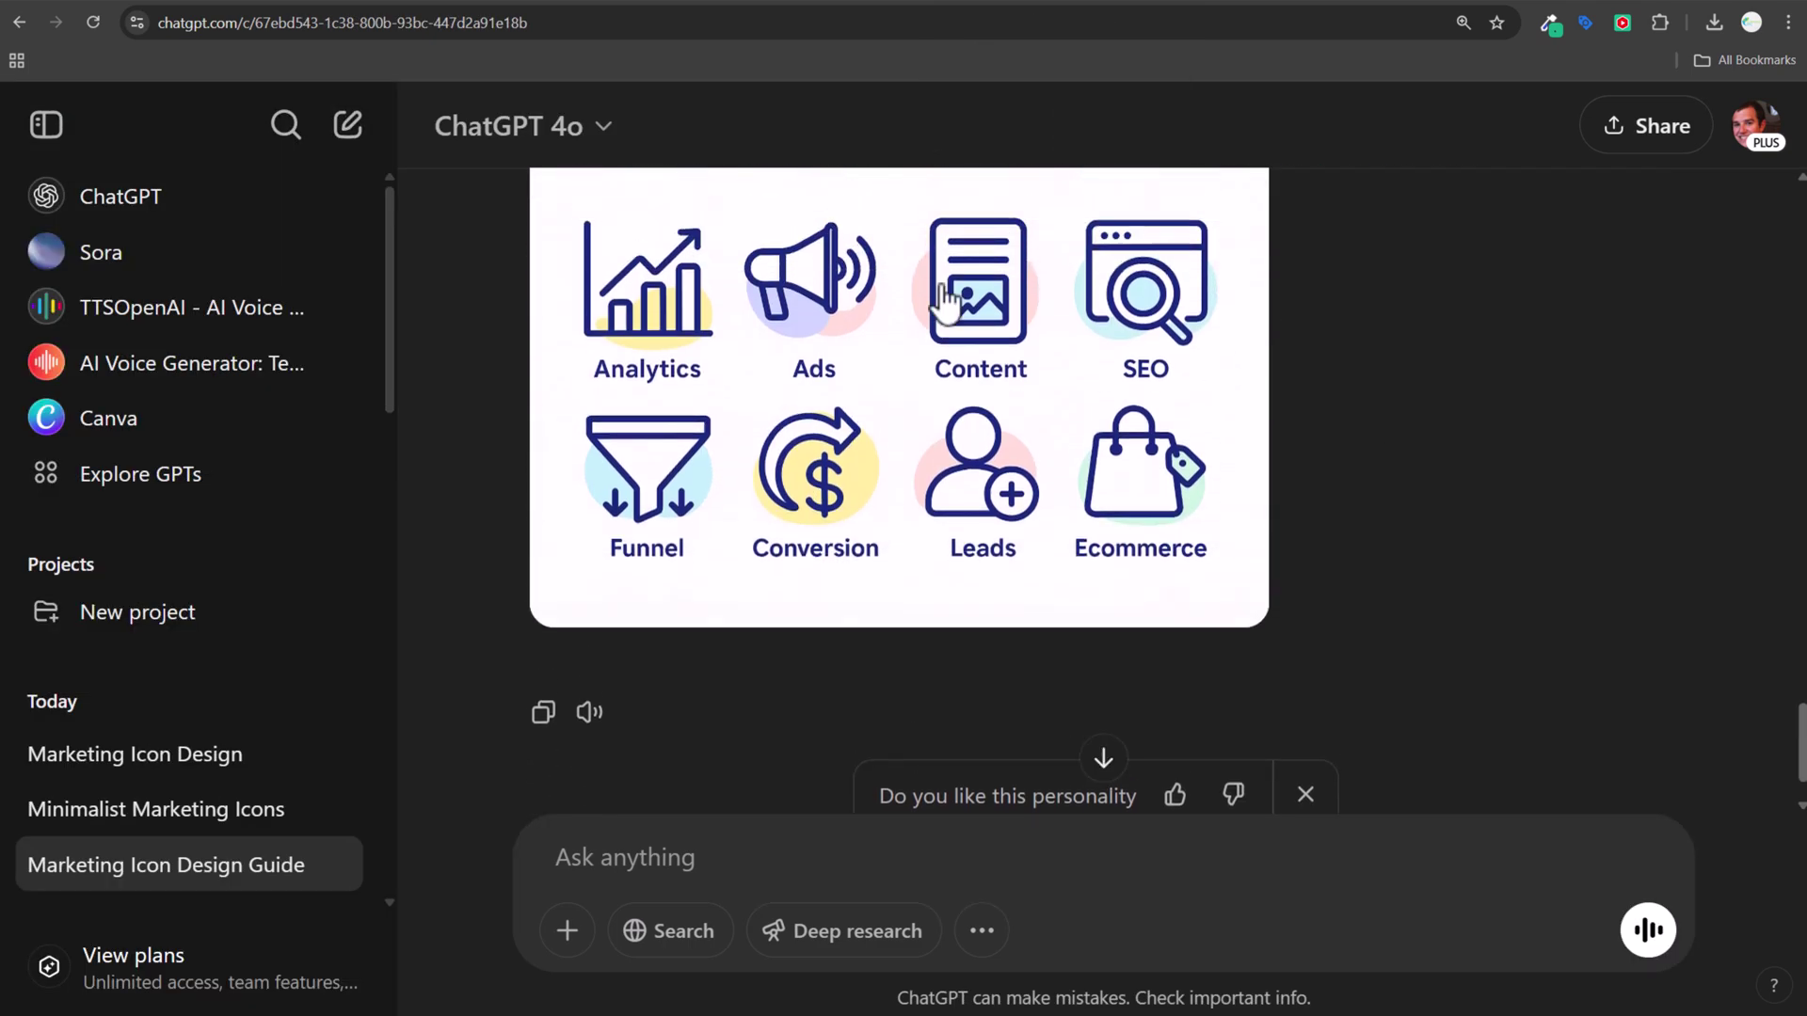
pyautogui.scroll(15, 1646, 488)
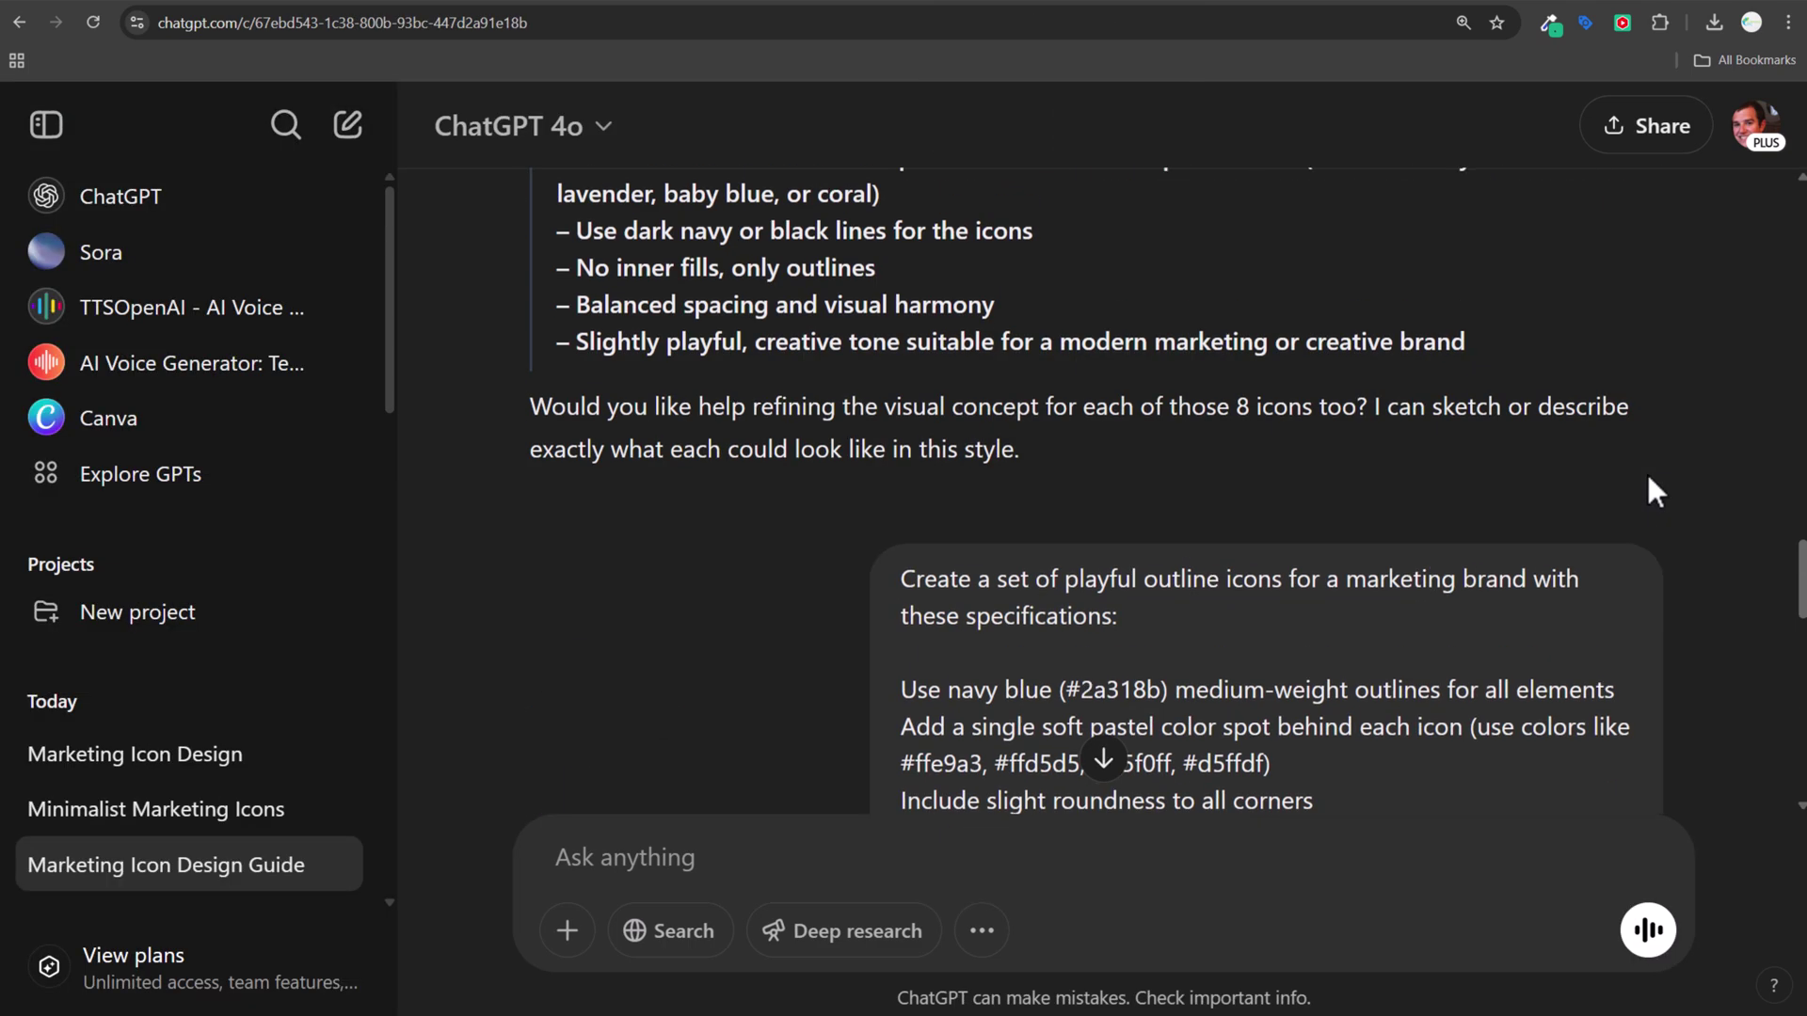
pyautogui.scroll(-15, 1505, 432)
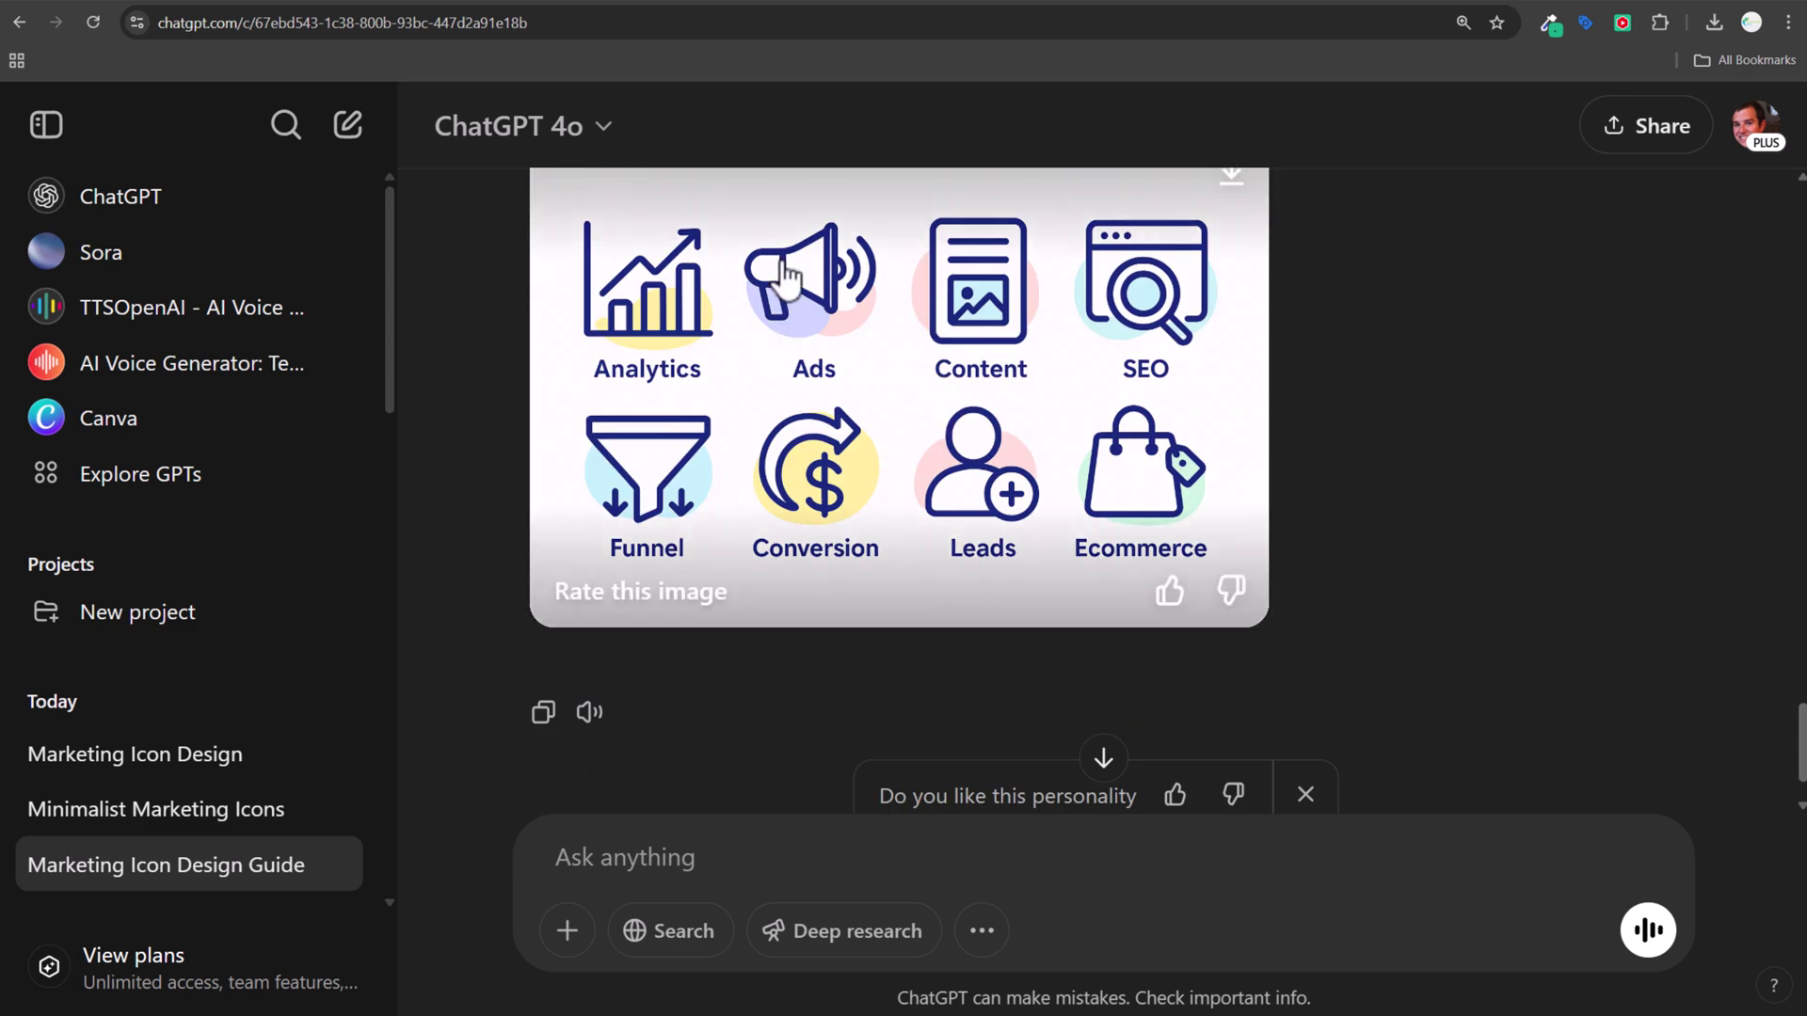
# Compare with the minimalist line-art icons again, and open the playful outline icon prompt at the start of its own chat.
pyautogui.click(657, 8)
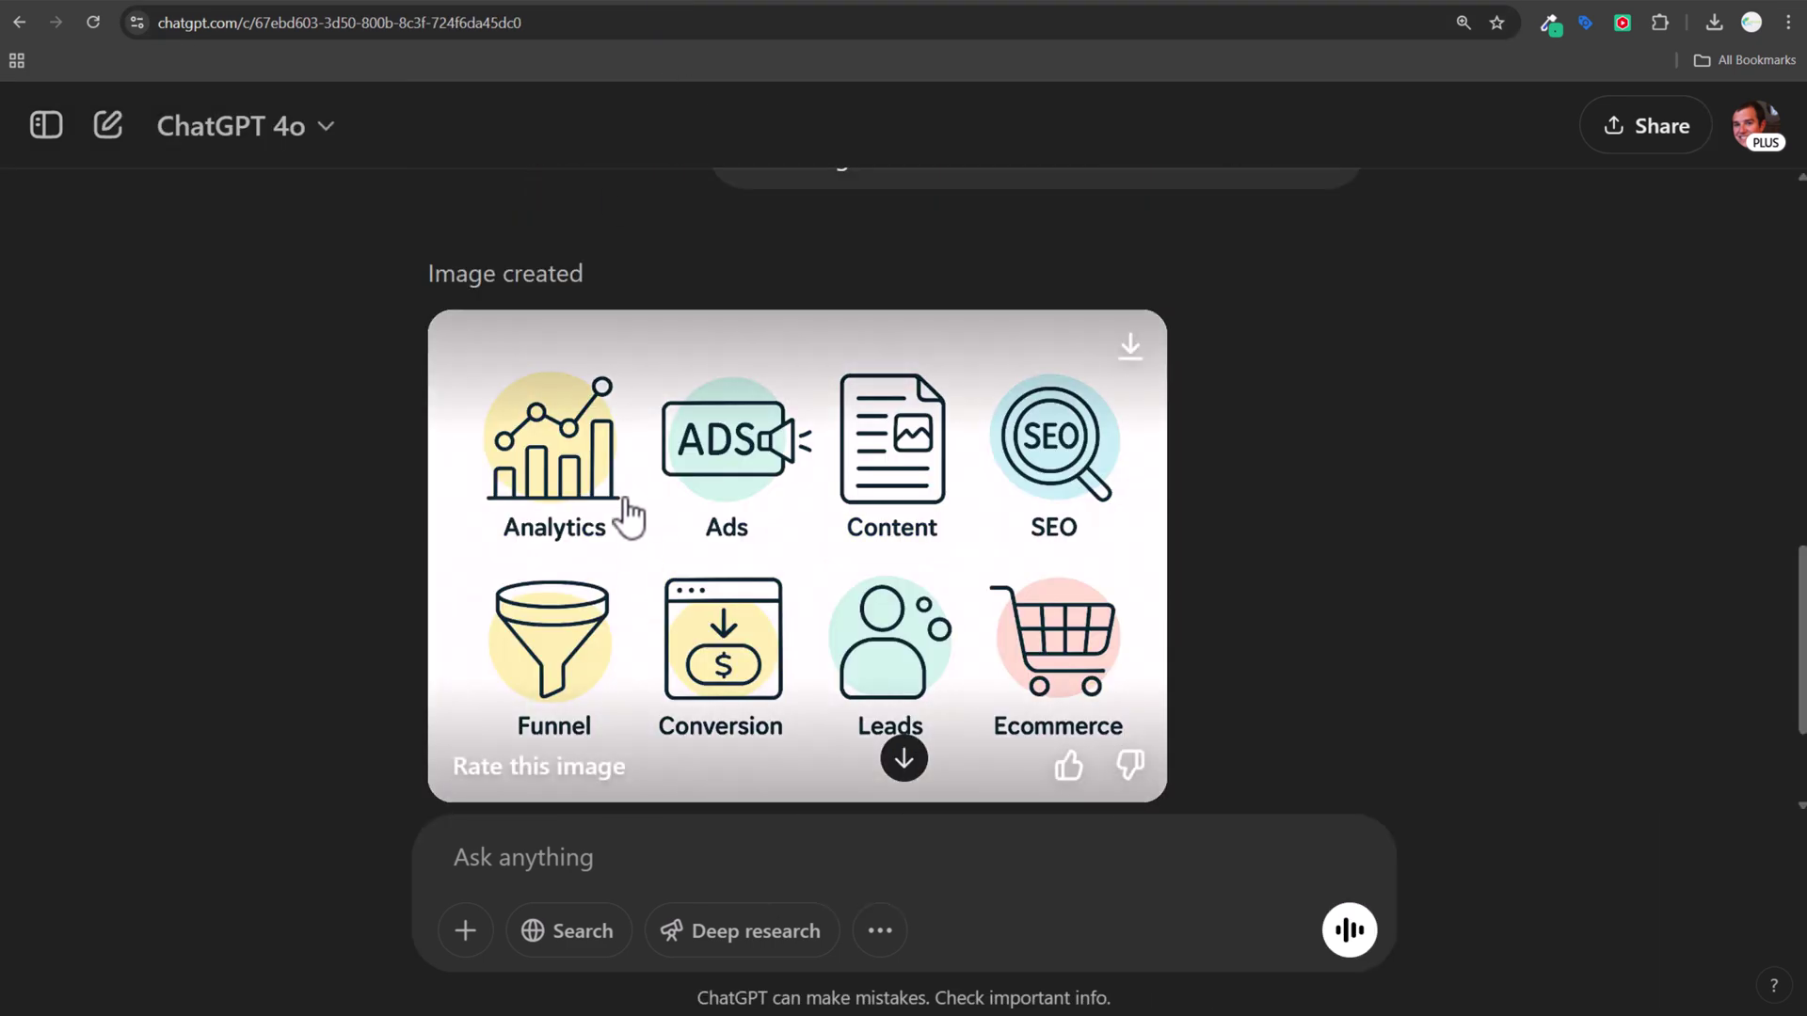
pyautogui.click(686, 6)
pyautogui.scroll(10, 1464, 518)
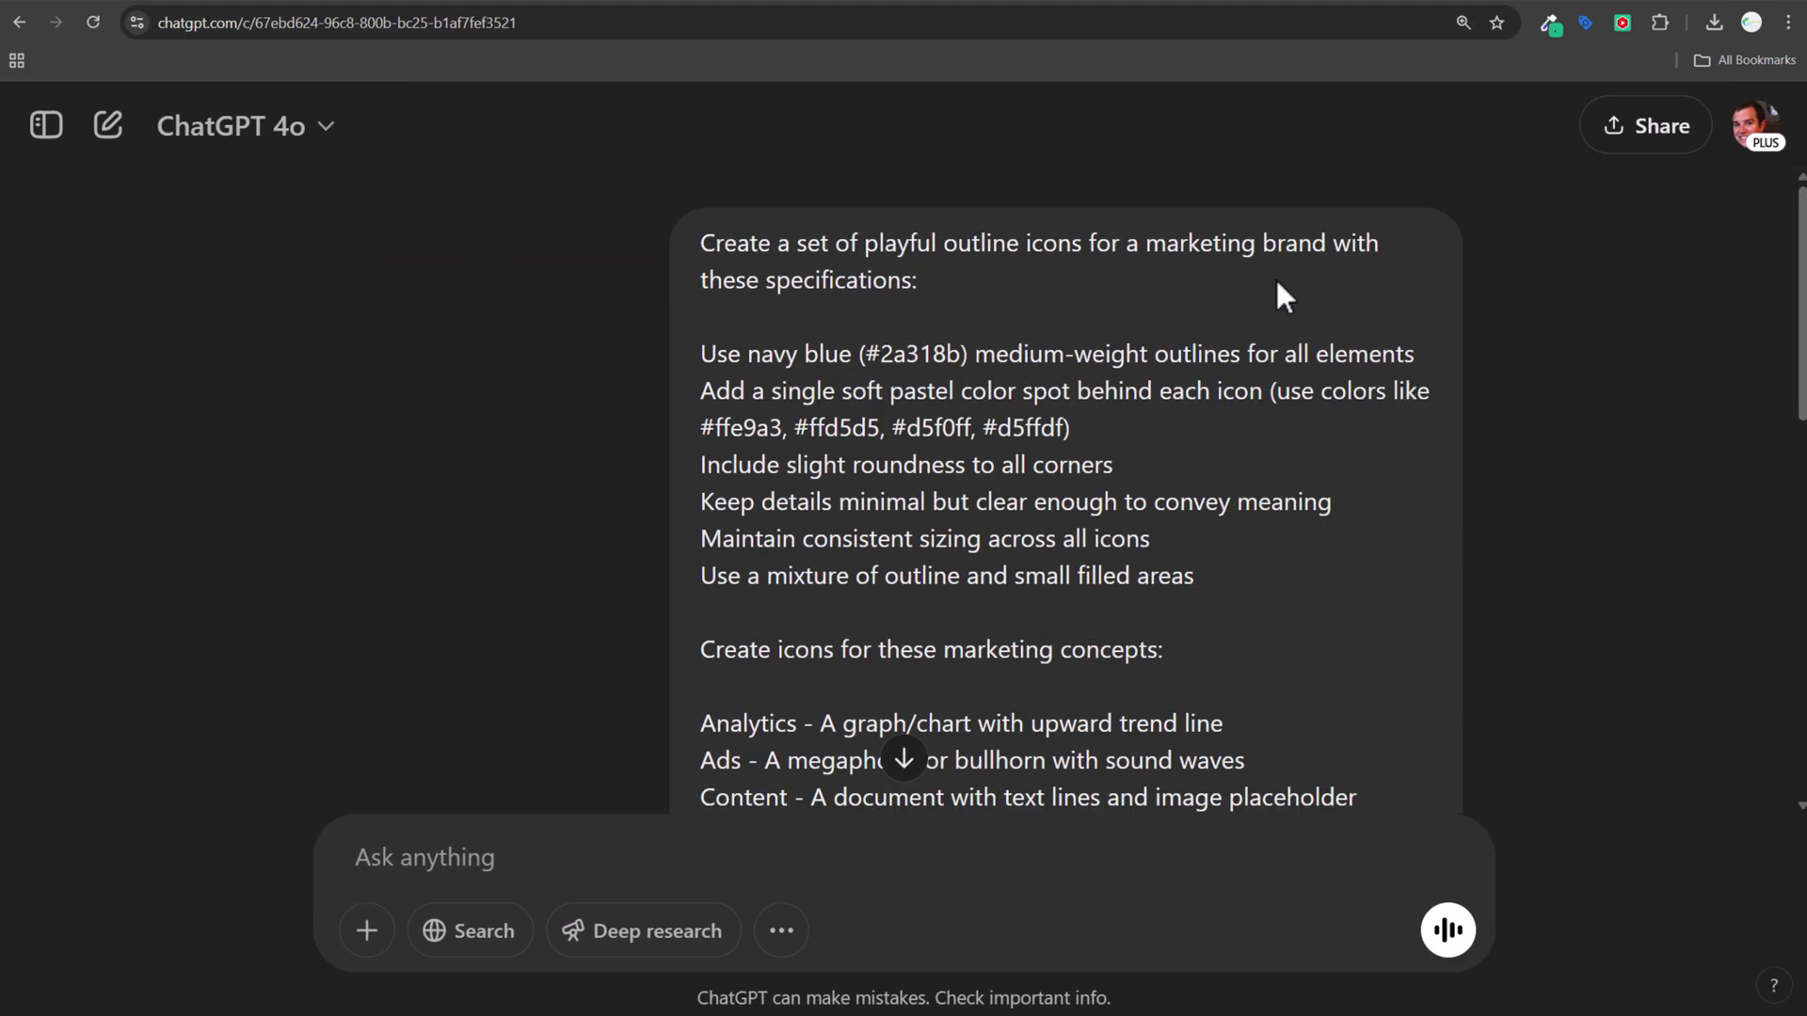
# Examine the pastel-spot icons made from the playful outline prompt, then trace that prompt back through the Marketing Icon Design Guide chat.
pyautogui.scroll(-10, 1277, 282)
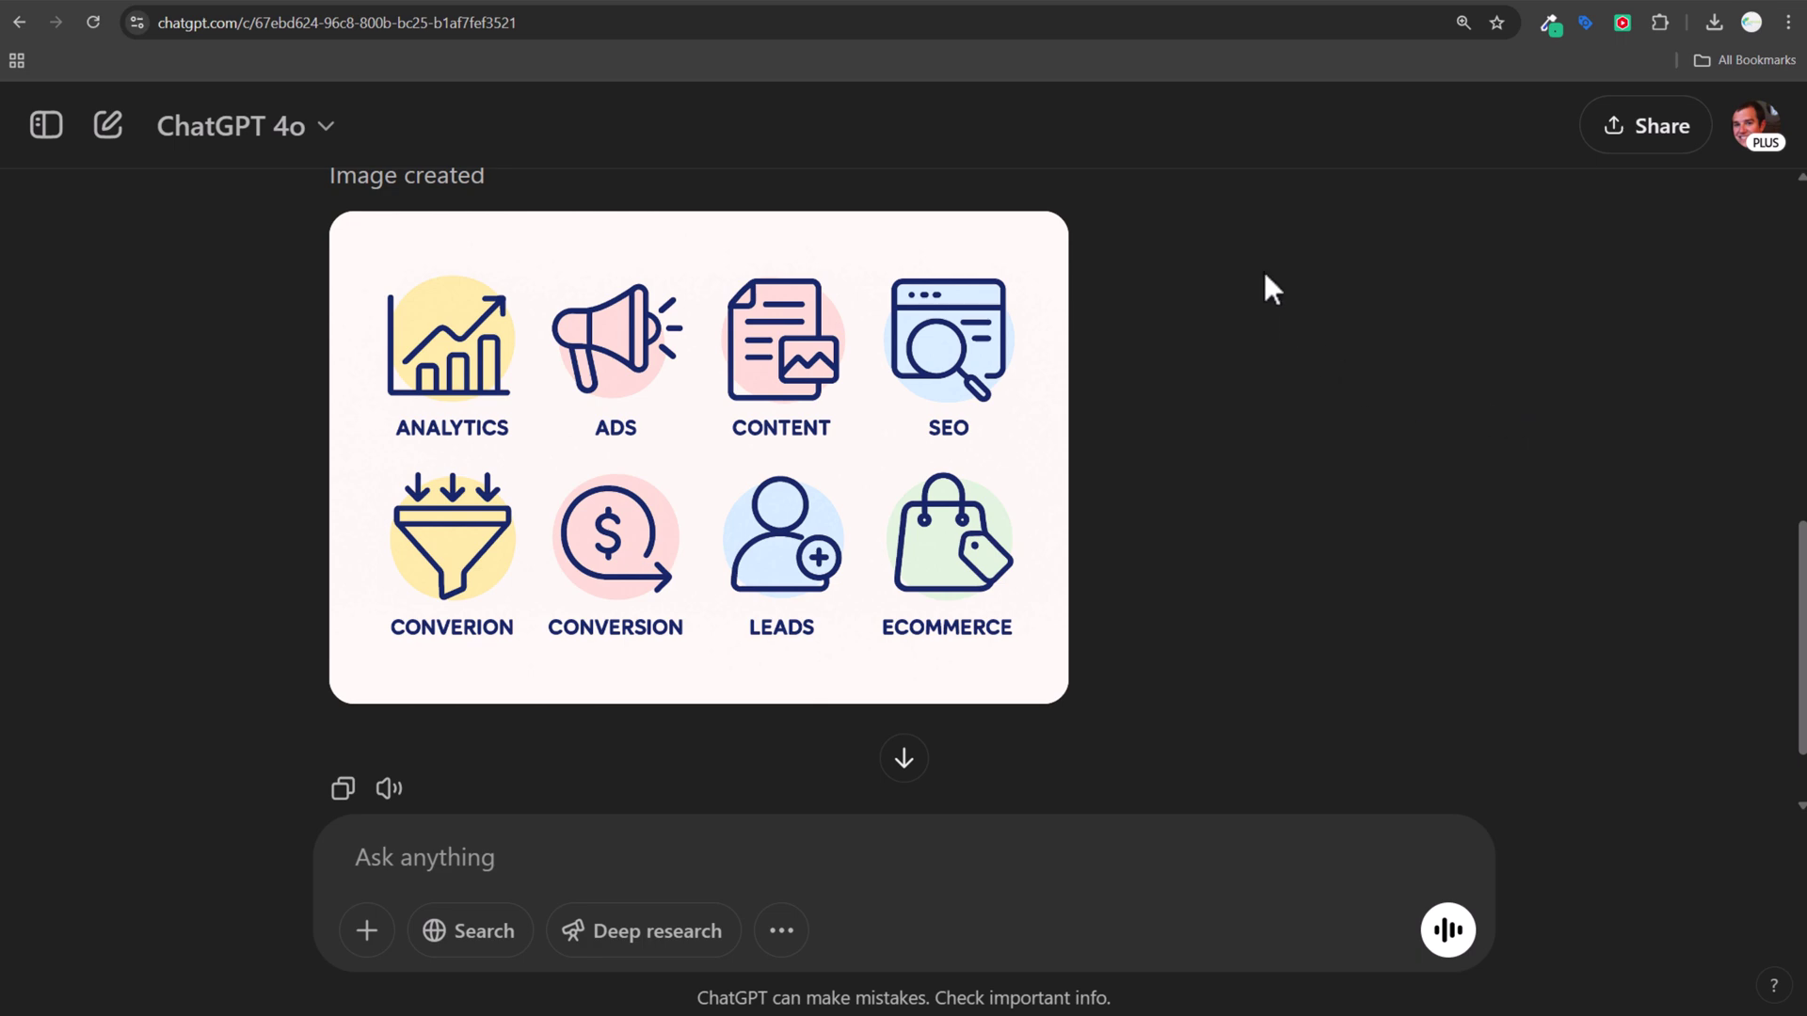
pyautogui.click(951, 5)
pyautogui.scroll(10, 1416, 324)
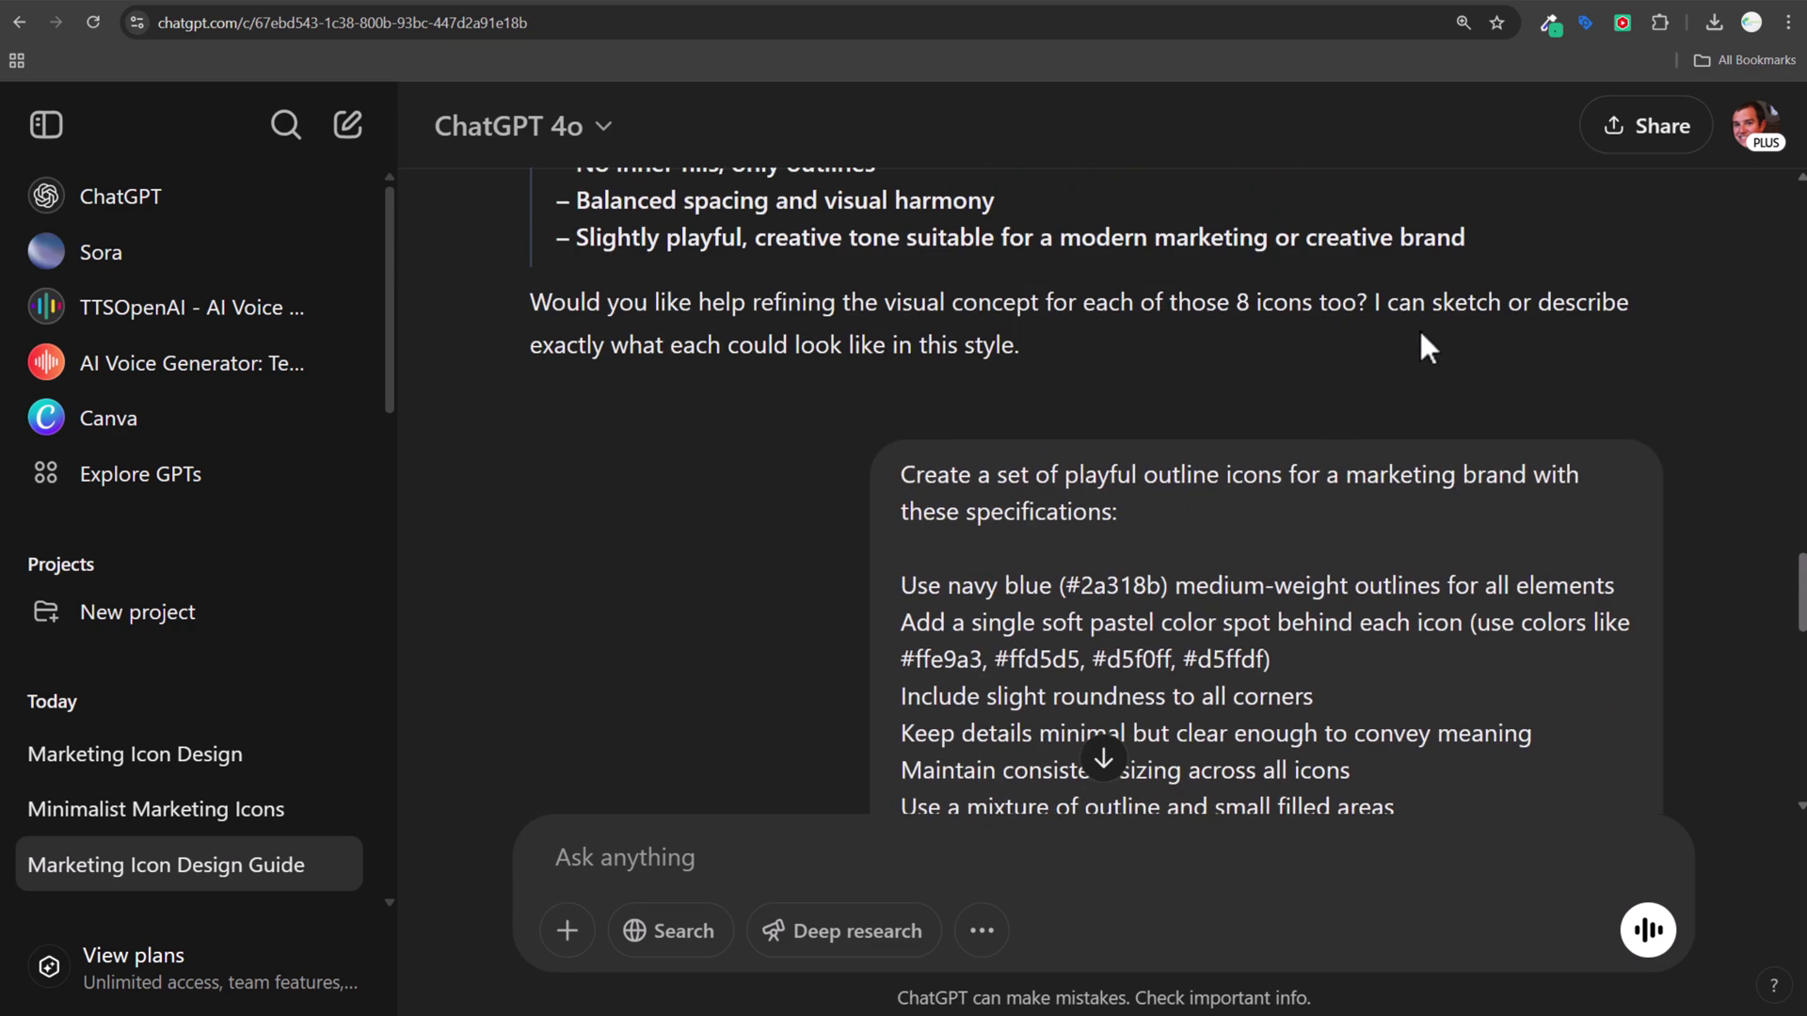
pyautogui.scroll(10, 1419, 335)
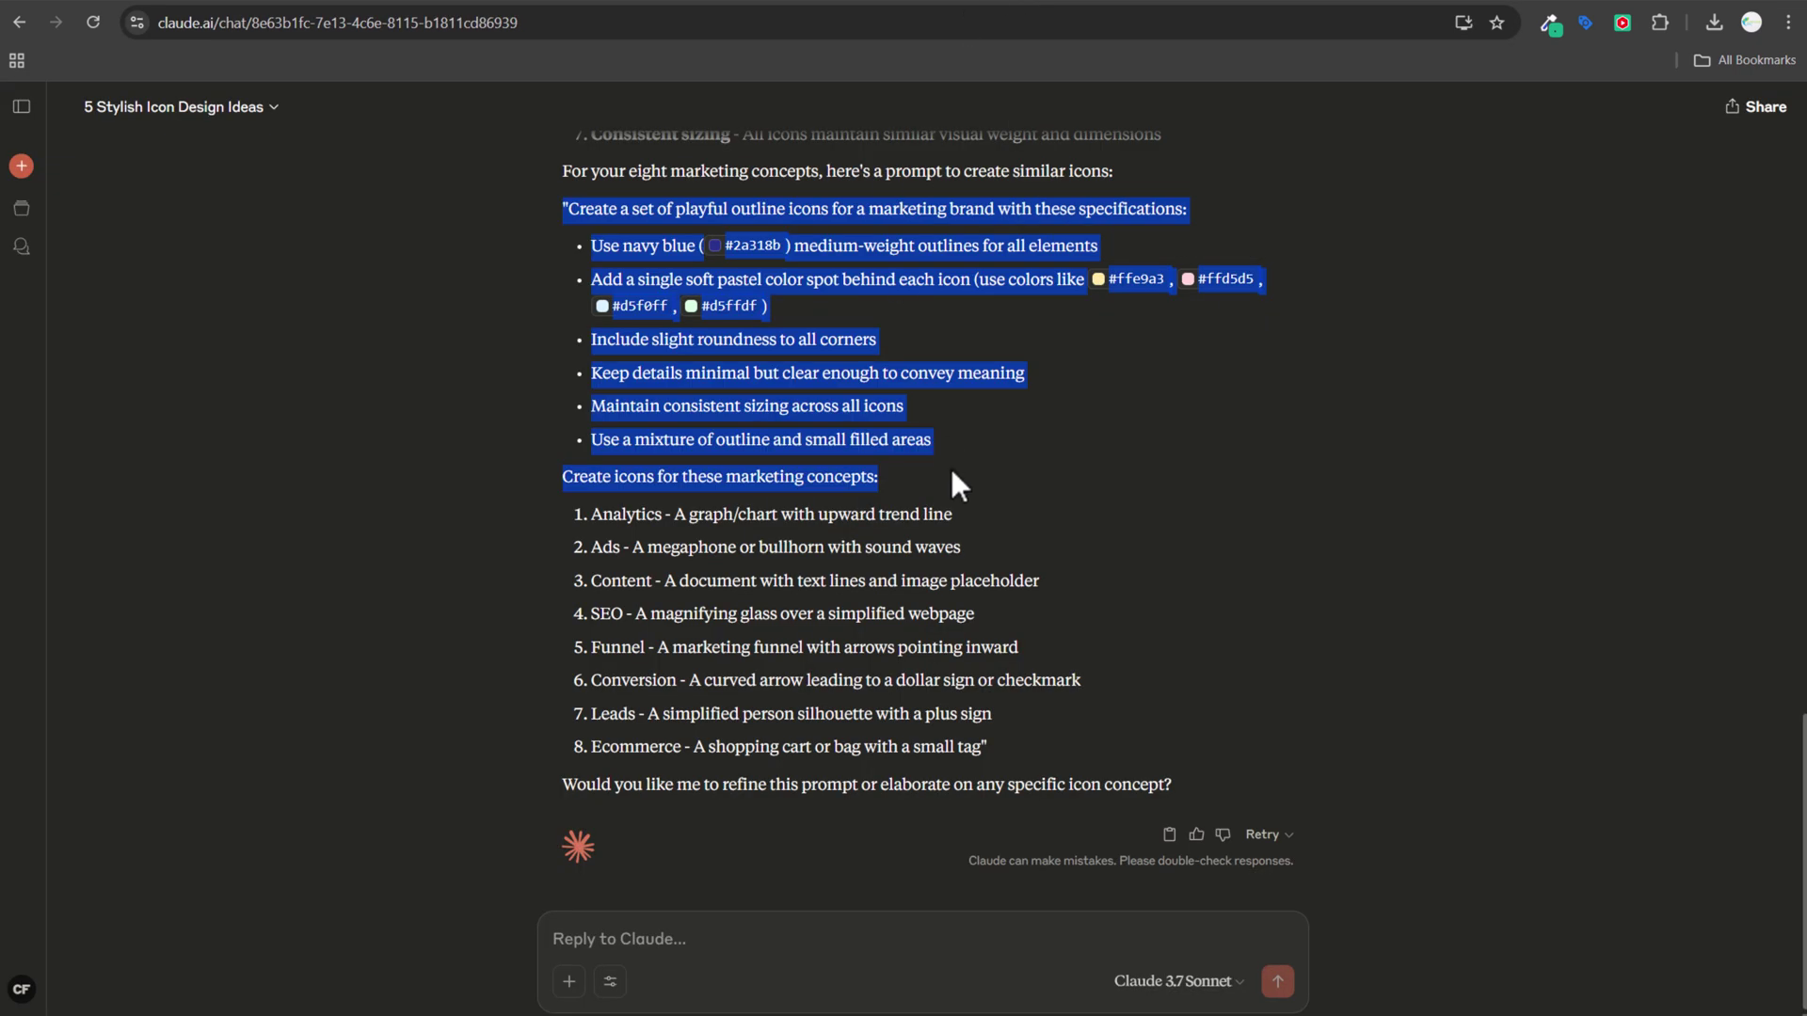
# In Claude's 5 Stylish Icon Design Ideas chat, read the request to describe the attached reference icons and write a ChatGPT prompt for eight marketing concepts.
pyautogui.click(951, 467)
pyautogui.scroll(5, 951, 469)
pyautogui.scroll(5, 951, 469)
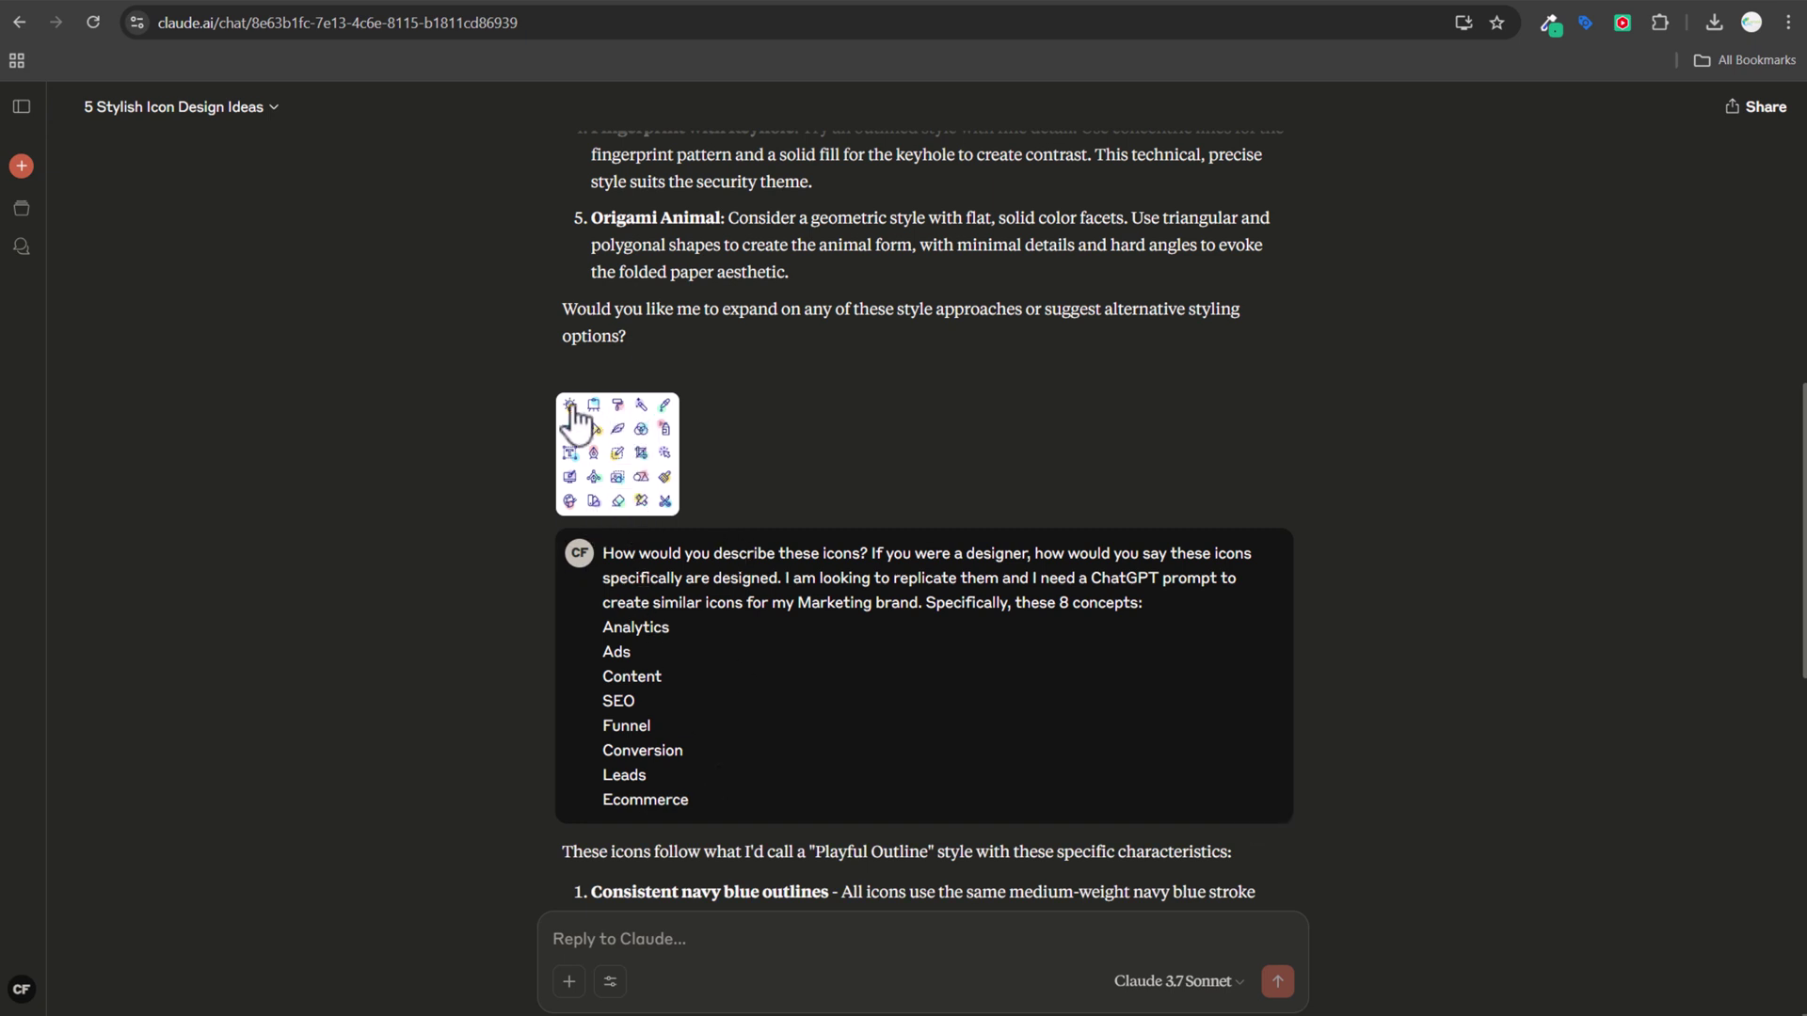
pyautogui.moveTo(600, 553); pyautogui.dragTo(909, 578)
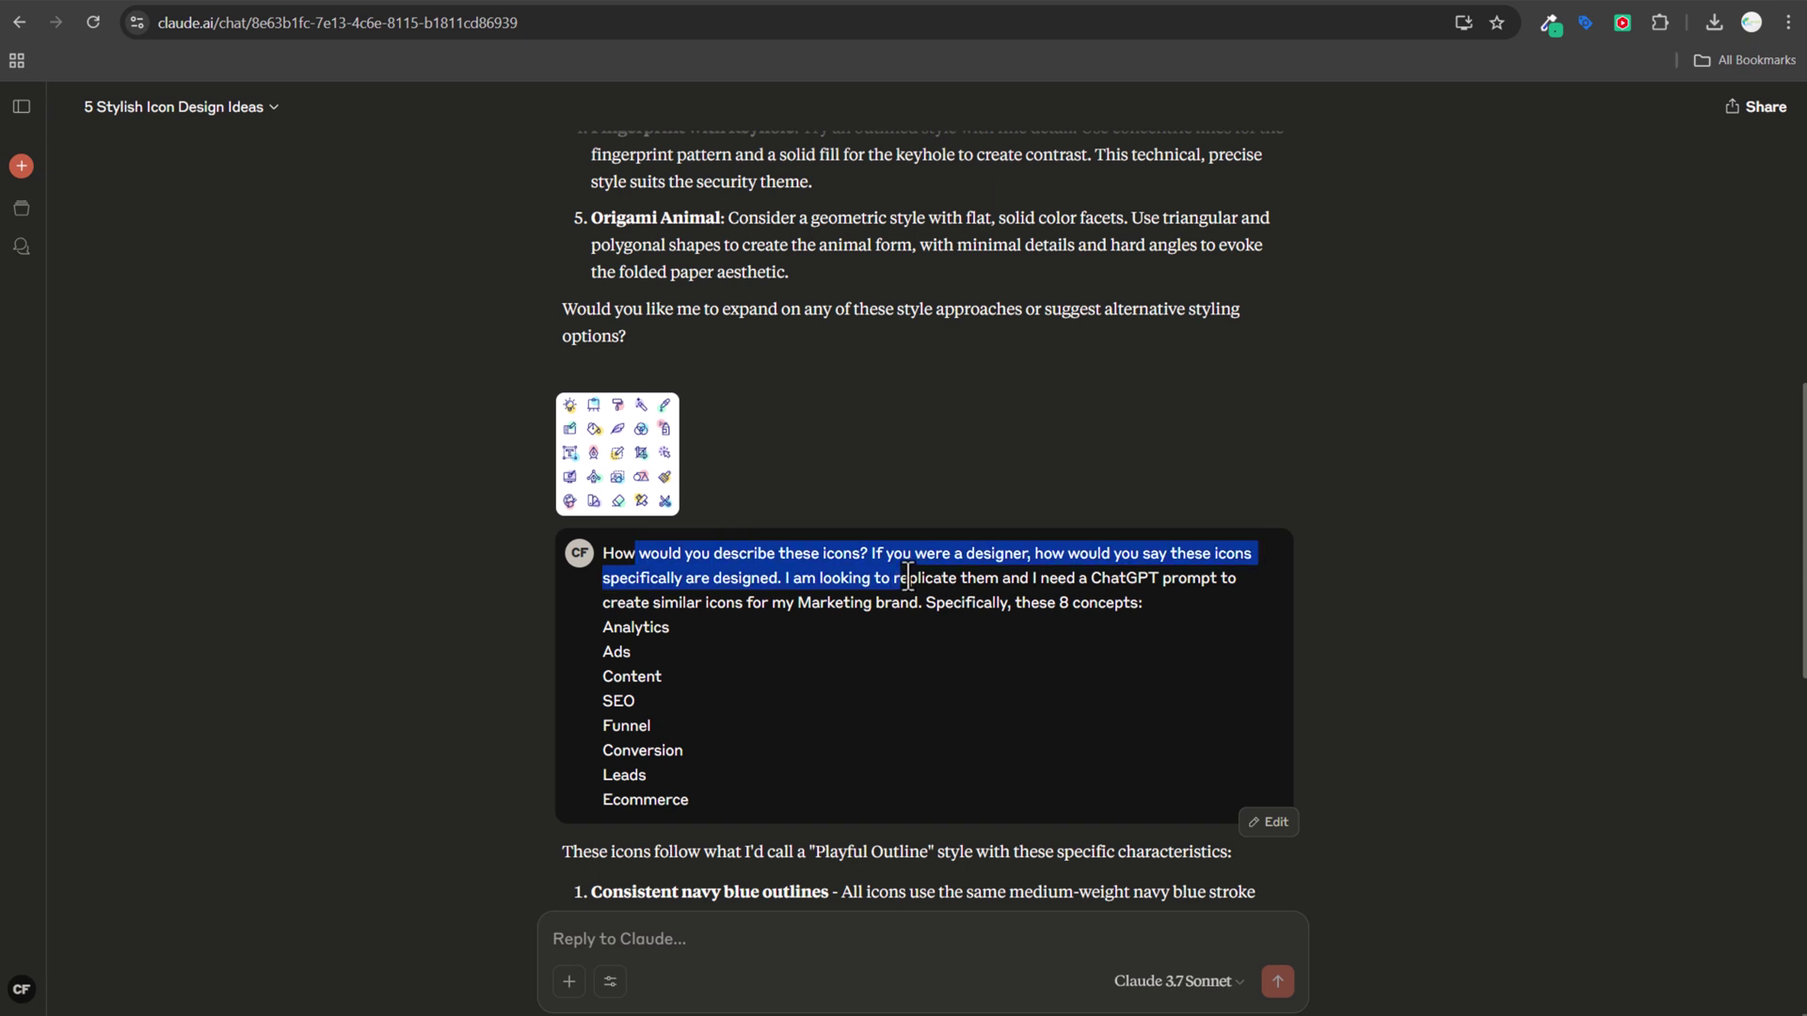
pyautogui.click(909, 578)
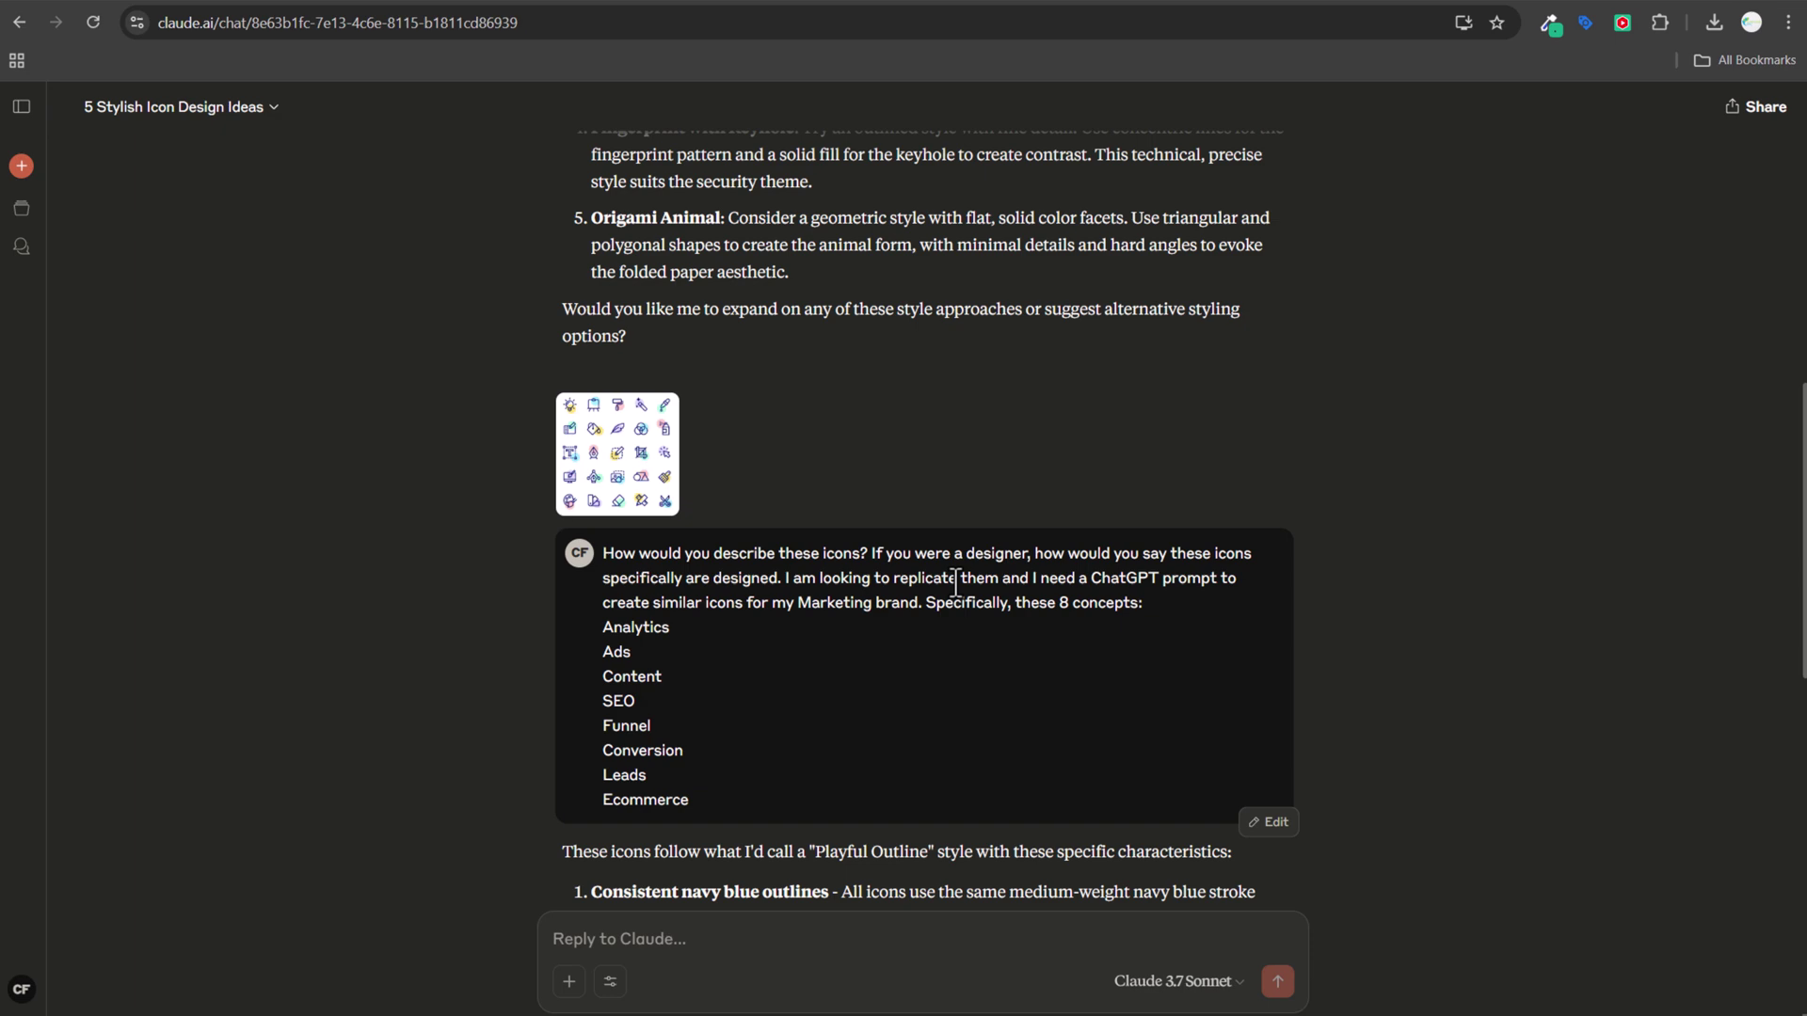
# Return to the Marketing Icon Design Guide chat in ChatGPT, hide the chat sidebar and view the reference icon image.
pyautogui.click(998, 6)
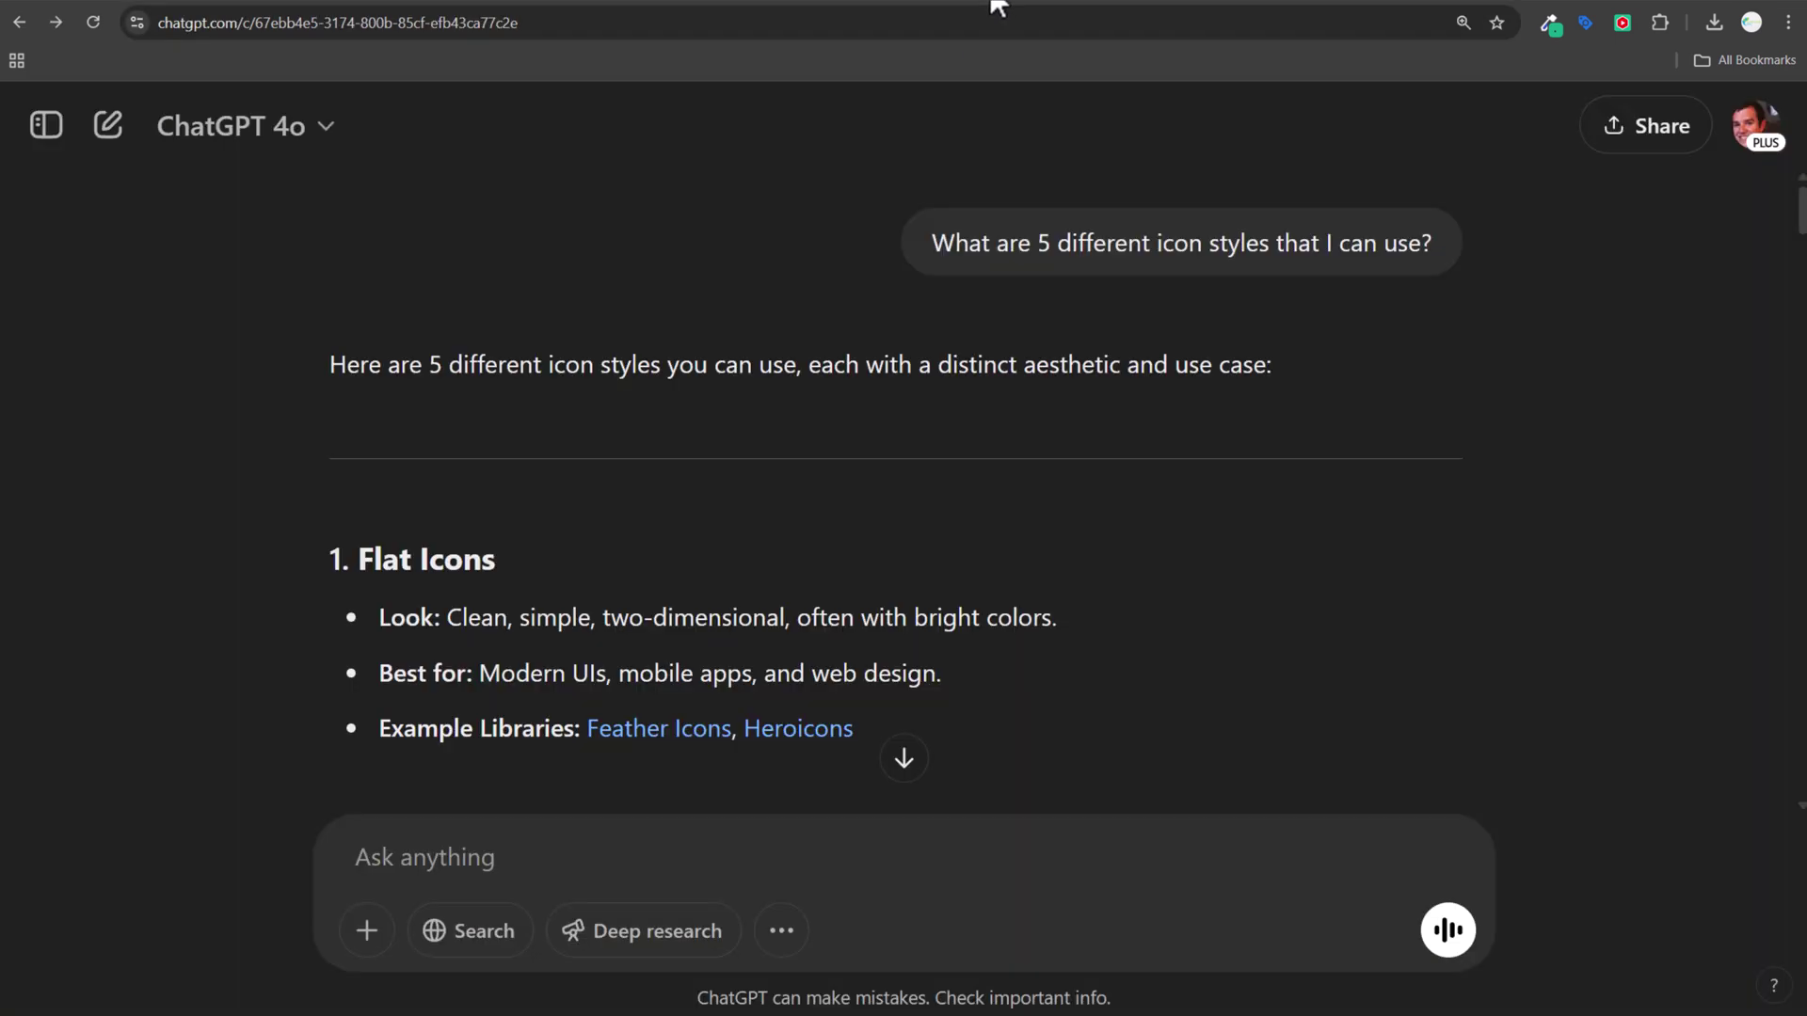
pyautogui.click(969, 6)
pyautogui.hotkey('ctrl', 'shift', 's')
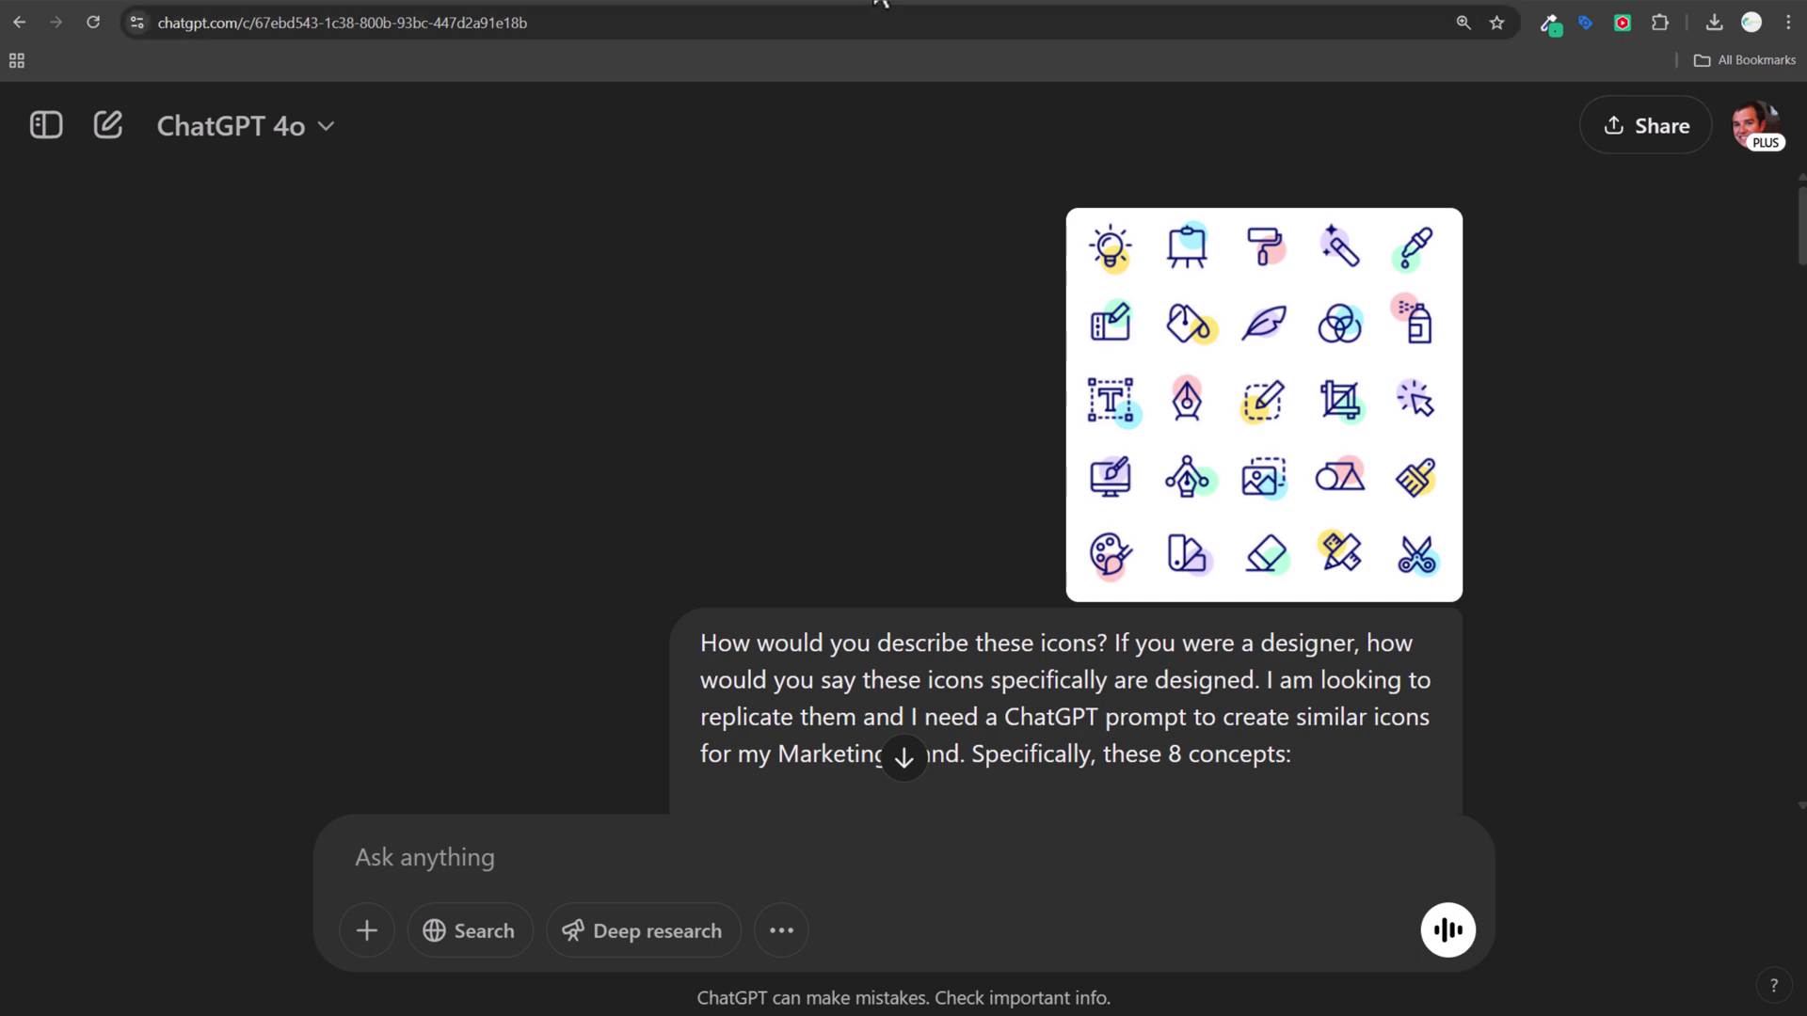
# Open the chat asking for marketing icons similar to an attached image, and review its blue-and-orange reference sheet and list of concepts.
pyautogui.click(830, 5)
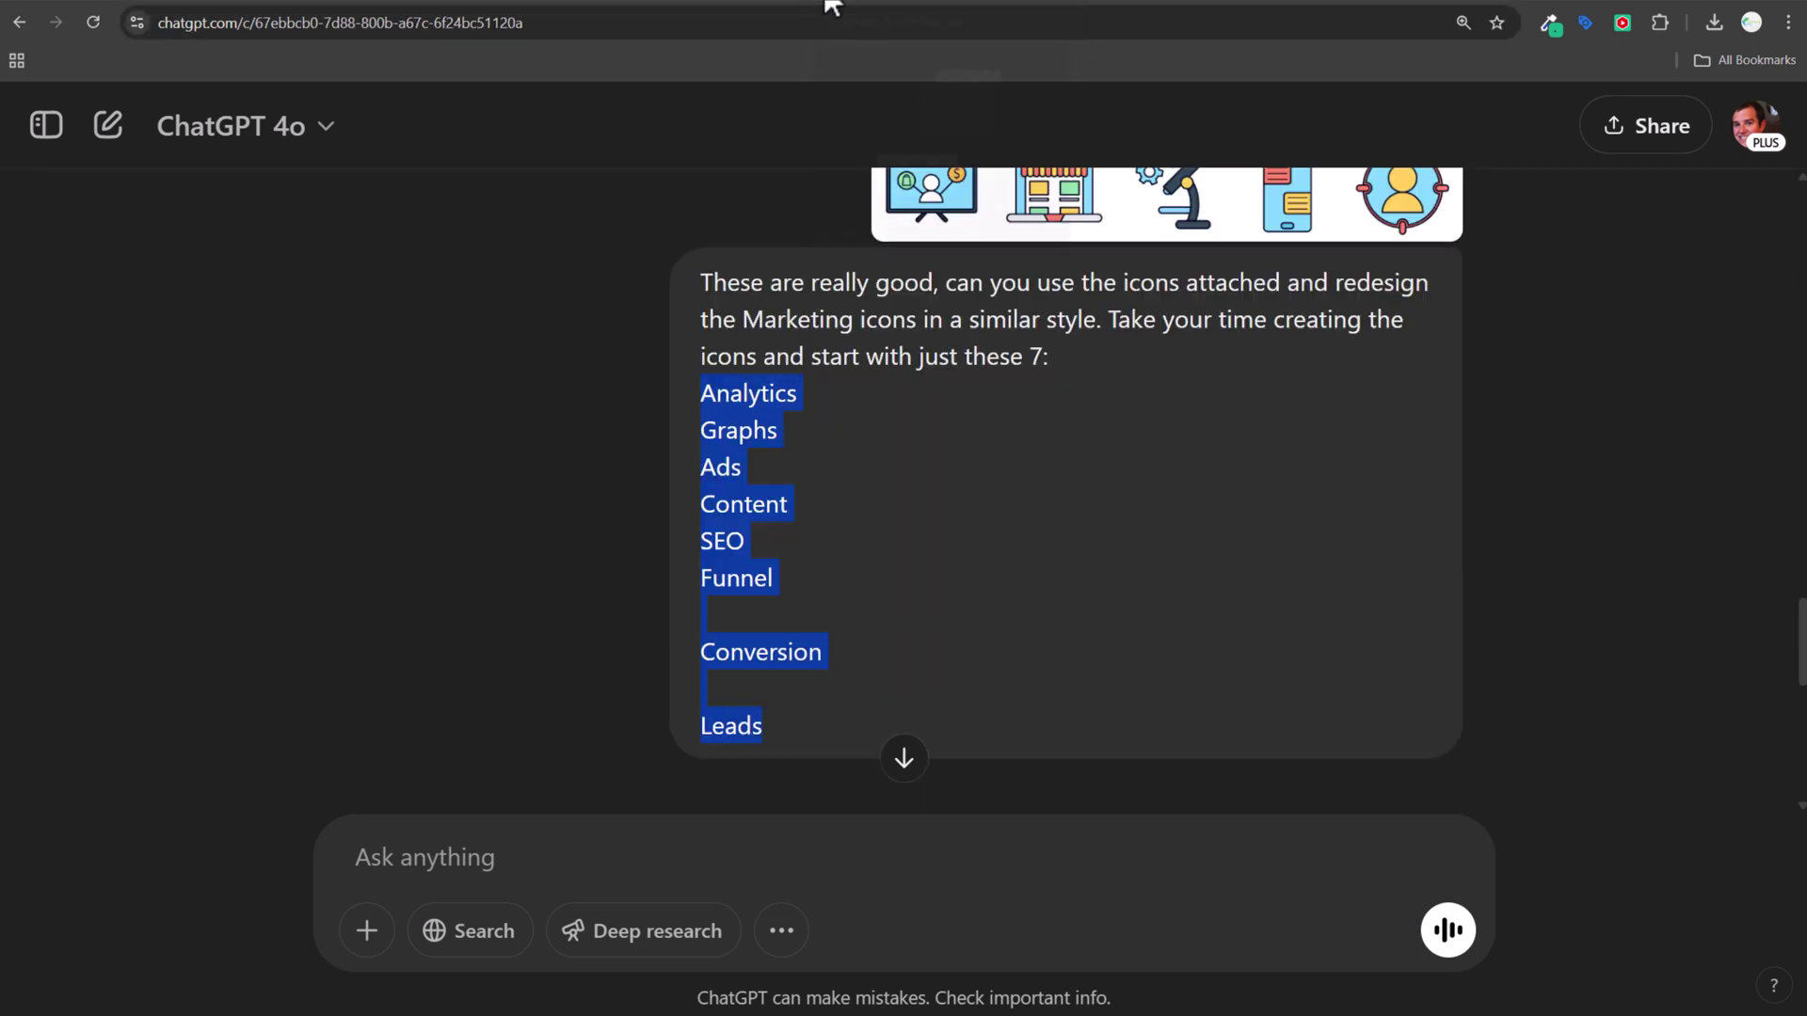
pyautogui.scroll(2, 936, 404)
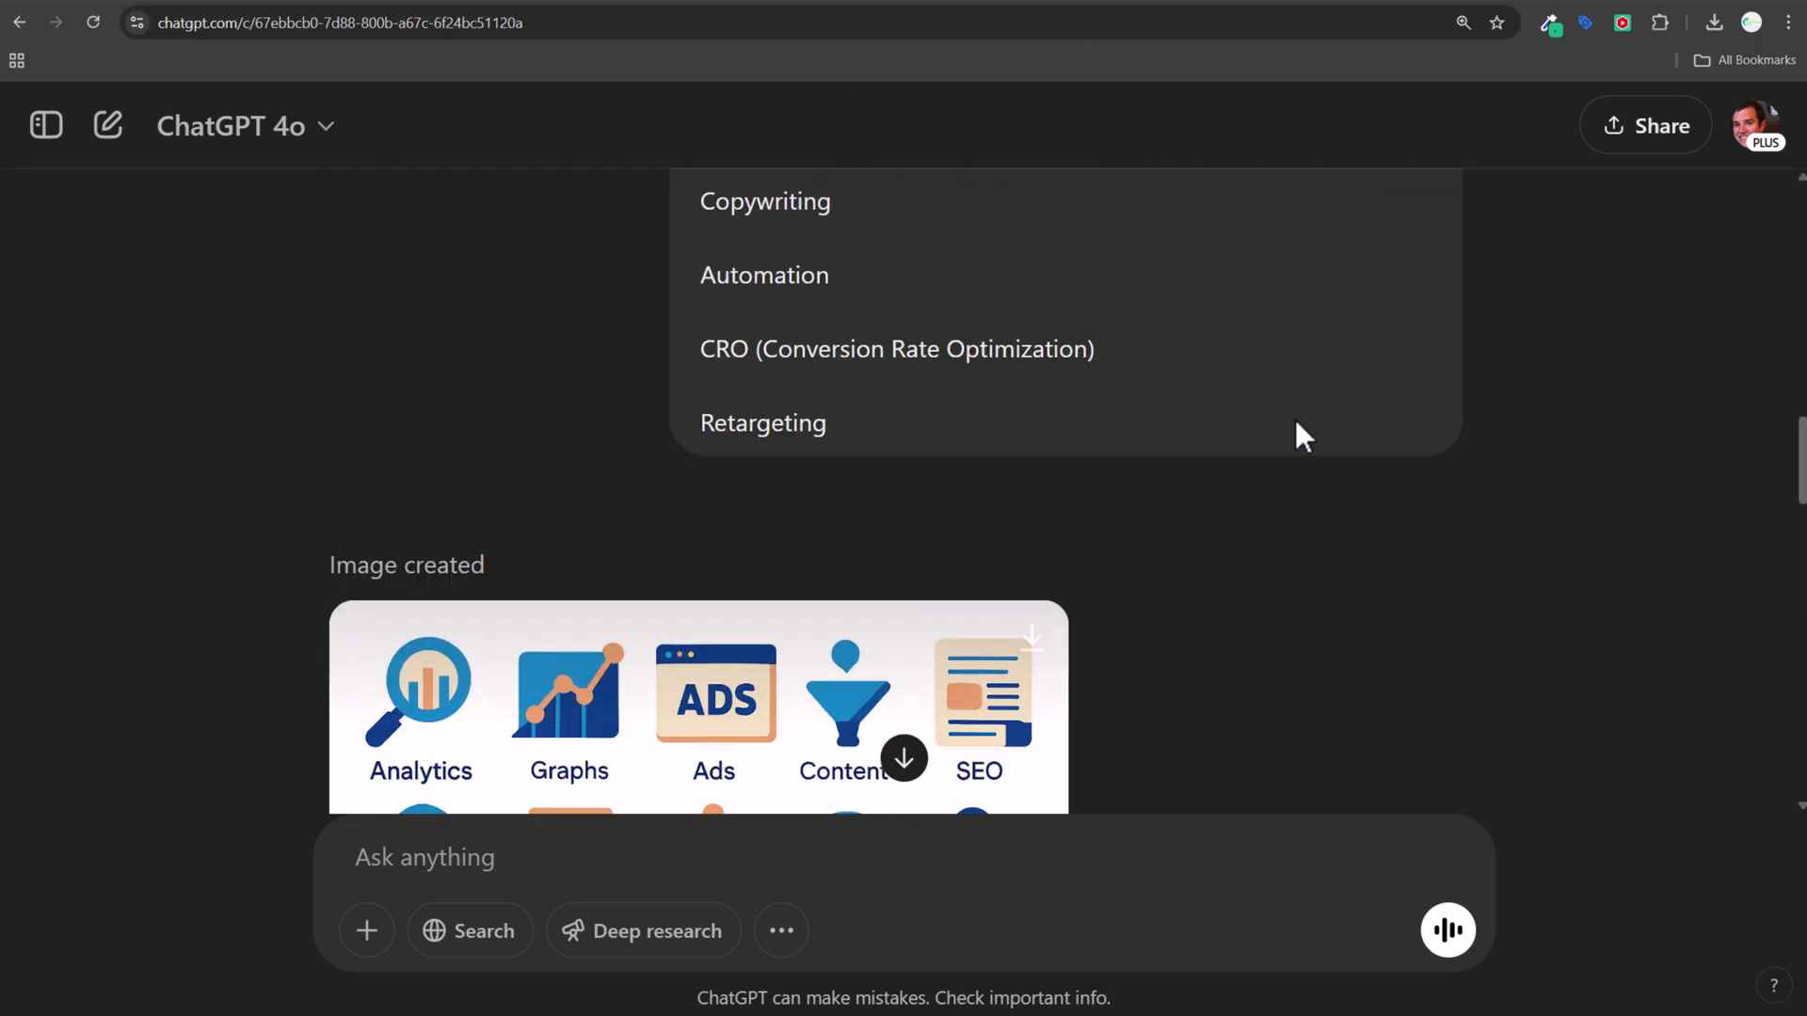
pyautogui.scroll(6, 1296, 432)
pyautogui.scroll(4, 1306, 404)
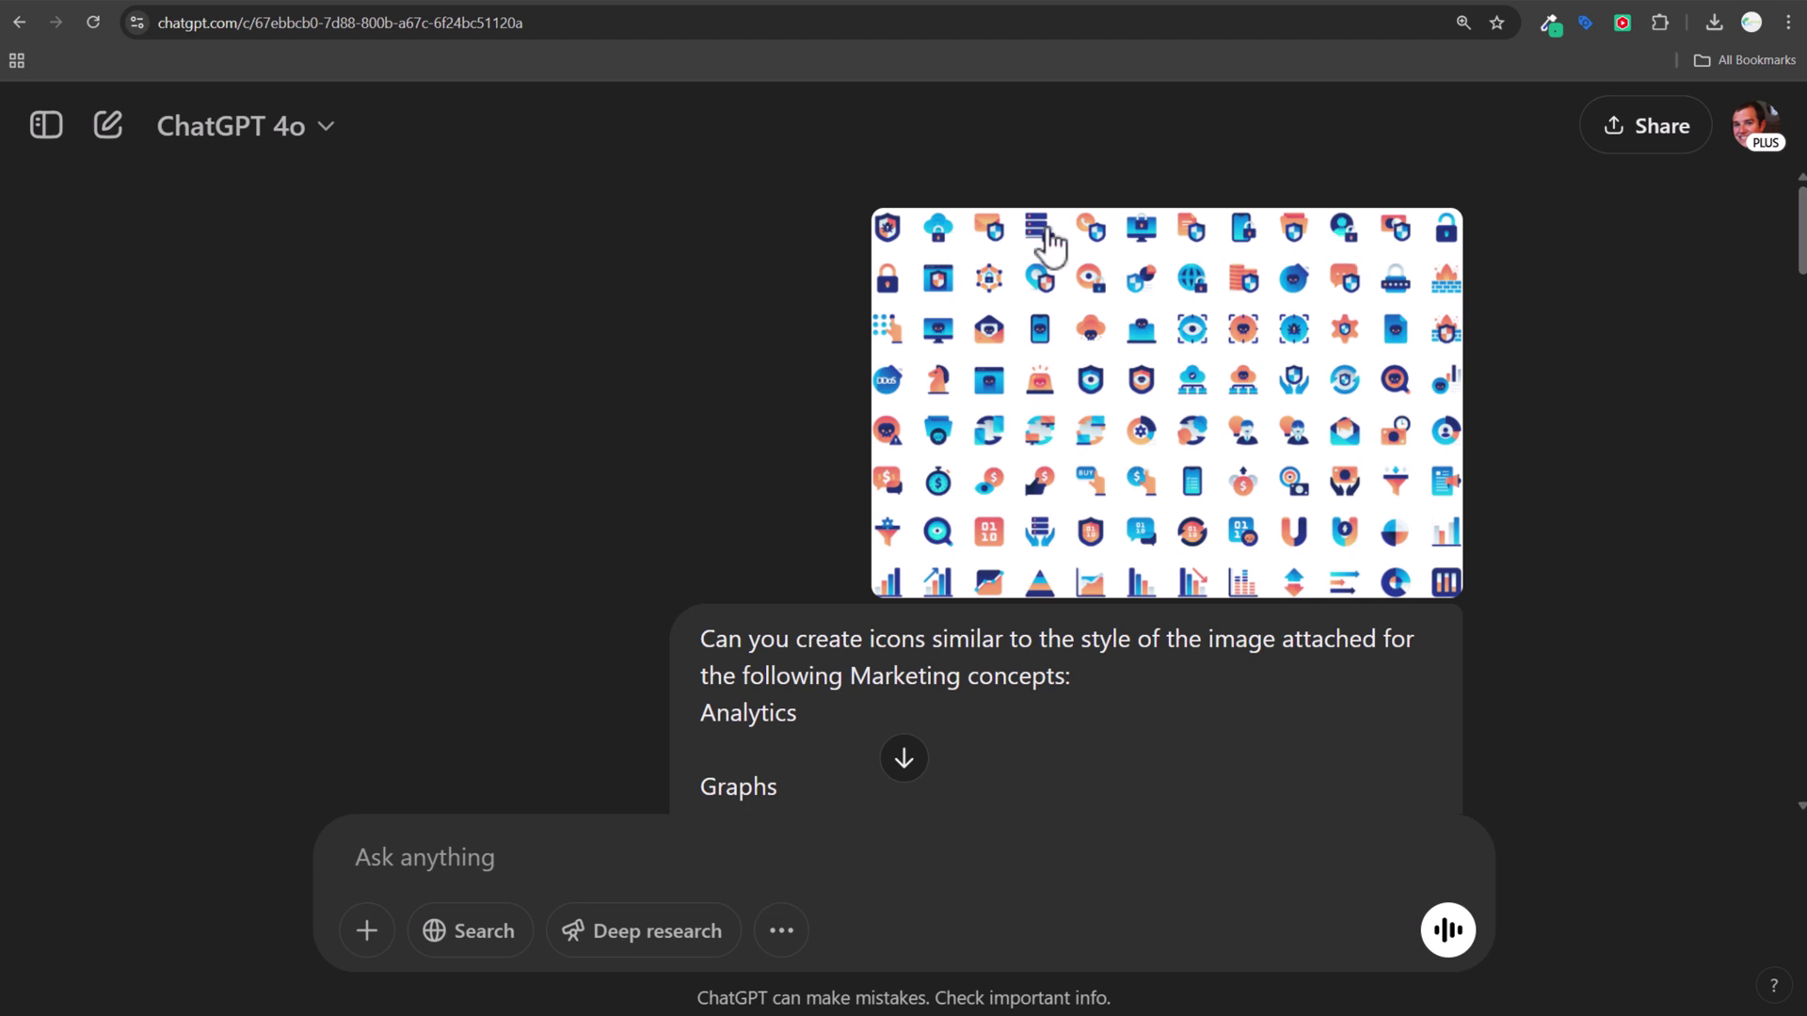
pyautogui.scroll(-5, 1574, 388)
pyautogui.scroll(5, 1575, 381)
pyautogui.scroll(-3, 522, 441)
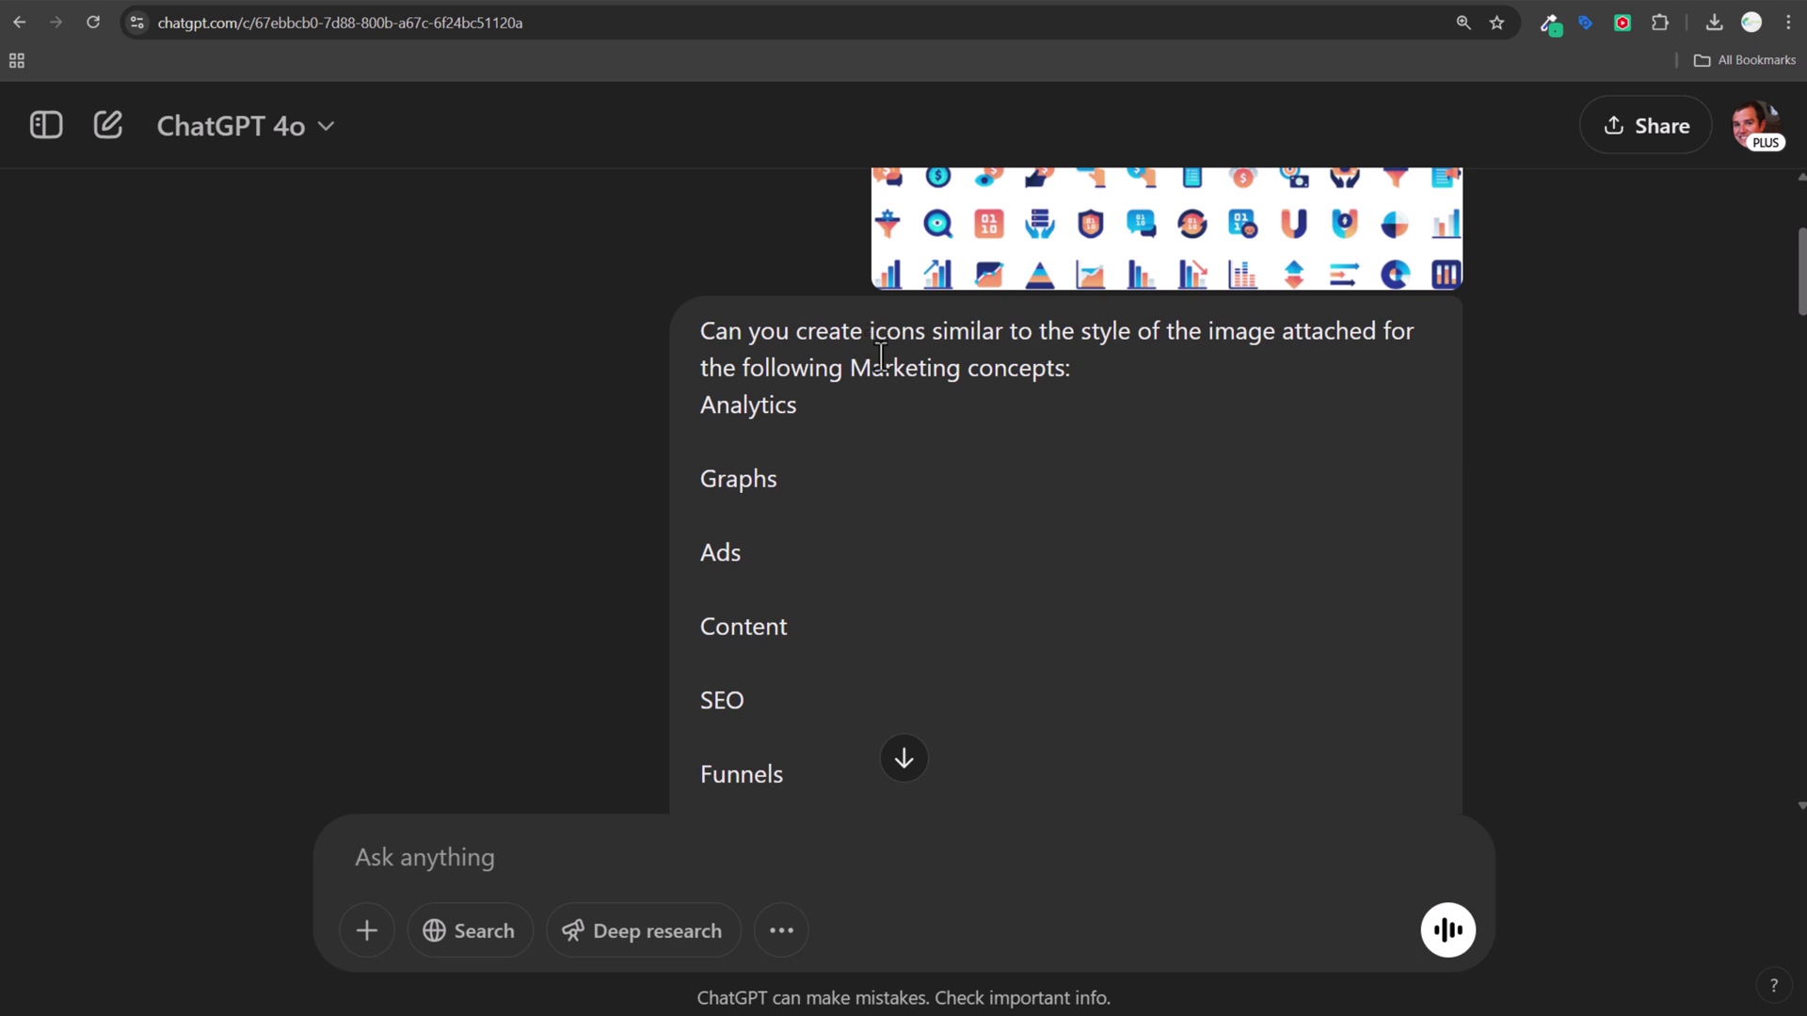
pyautogui.scroll(-7, 560, 437)
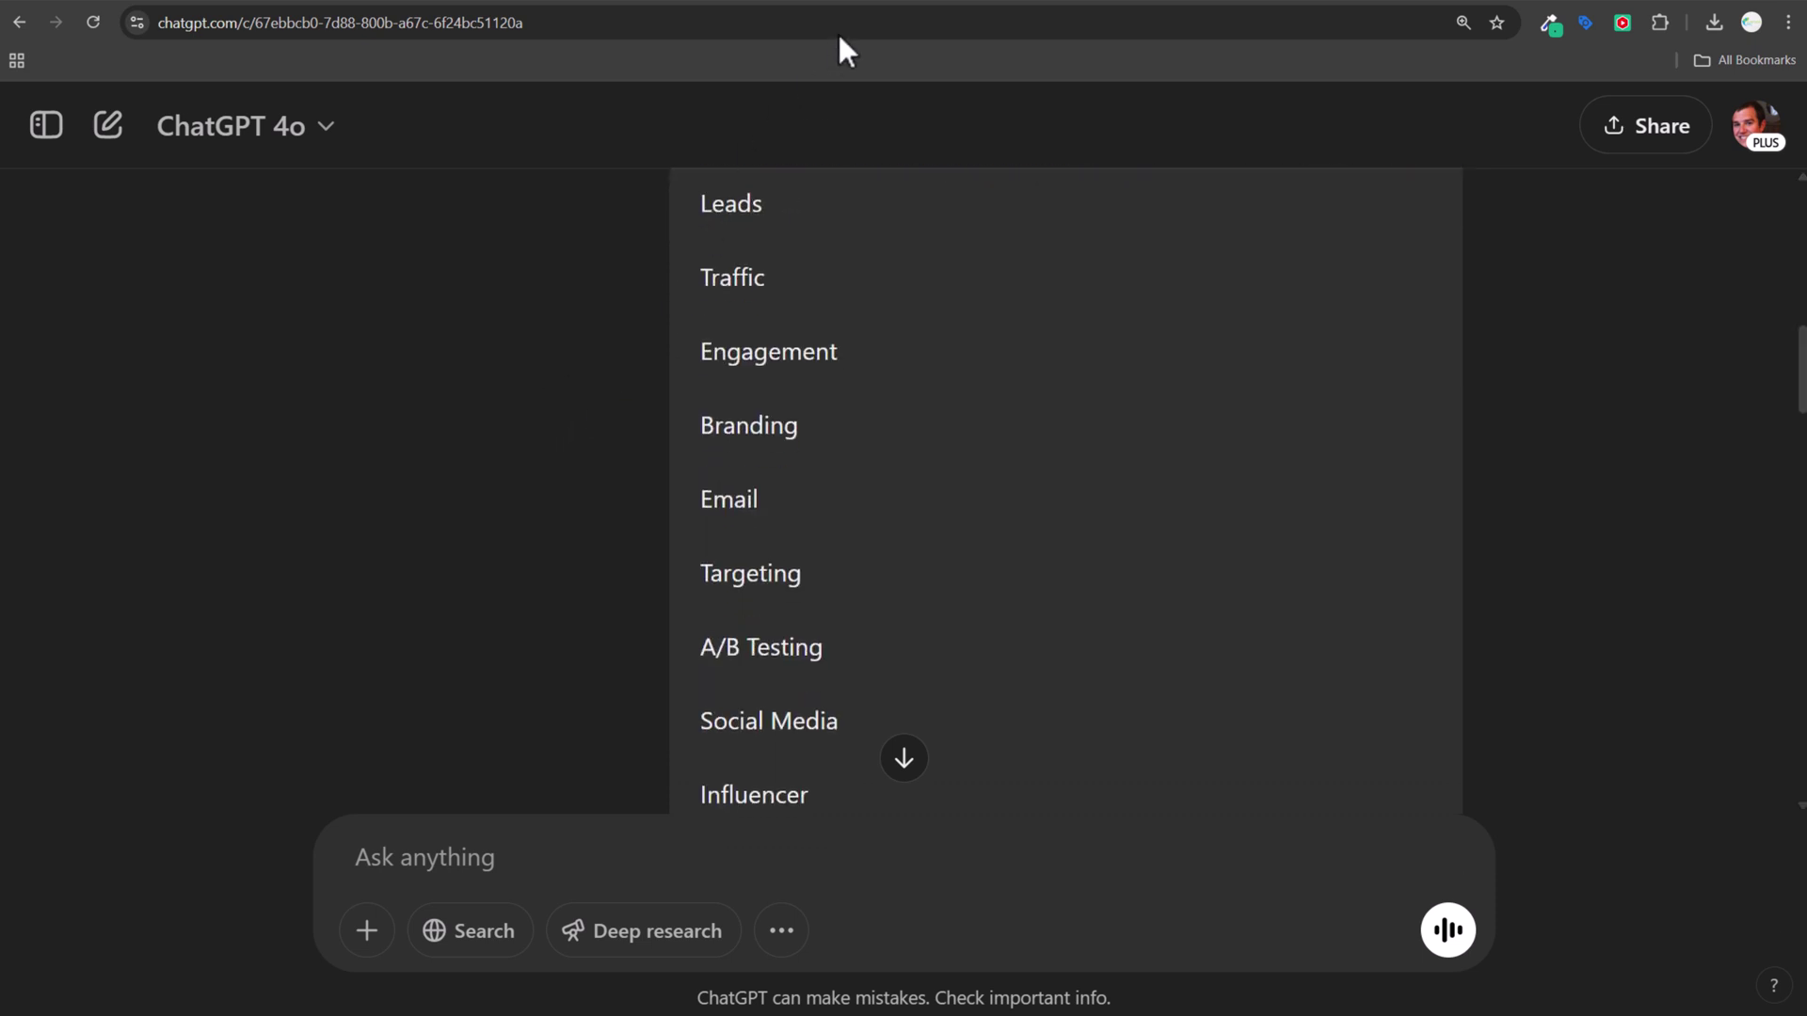
# Compare the reference icons in the Marketing Icon Design Guide chat with the eight generated outline icons at its end.
pyautogui.click(944, 2)
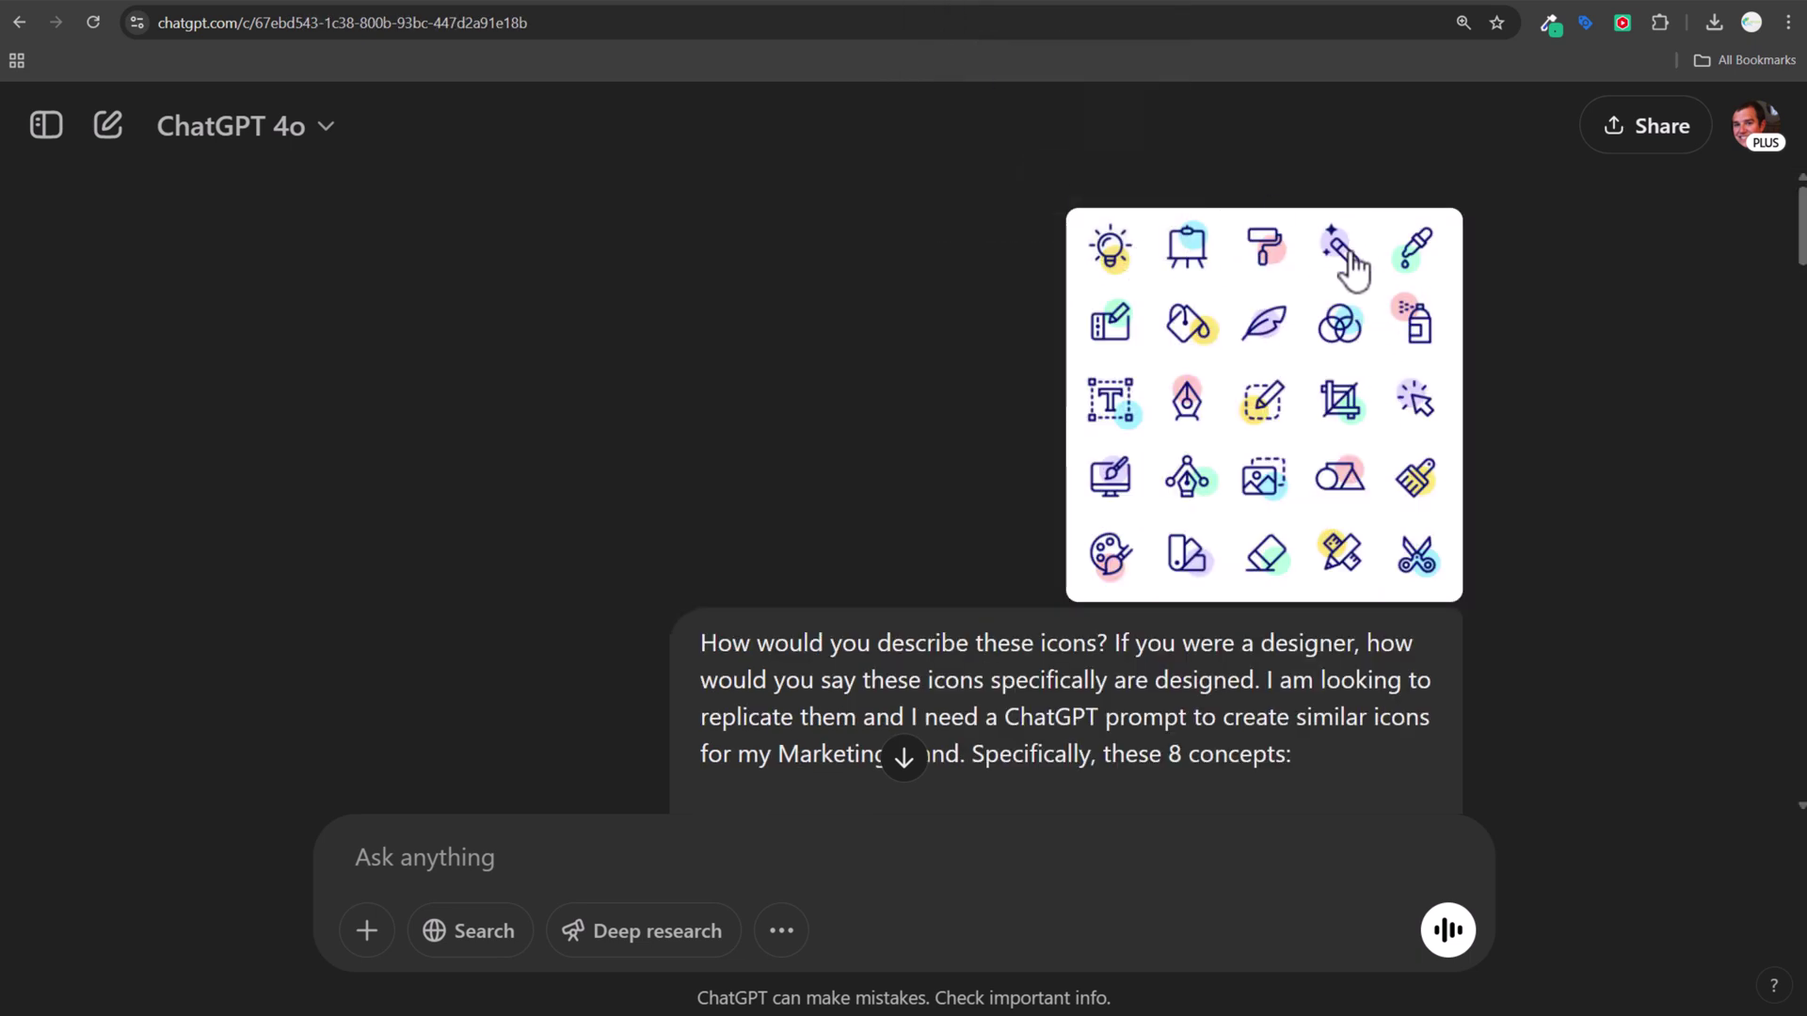
pyautogui.scroll(-2, 1352, 267)
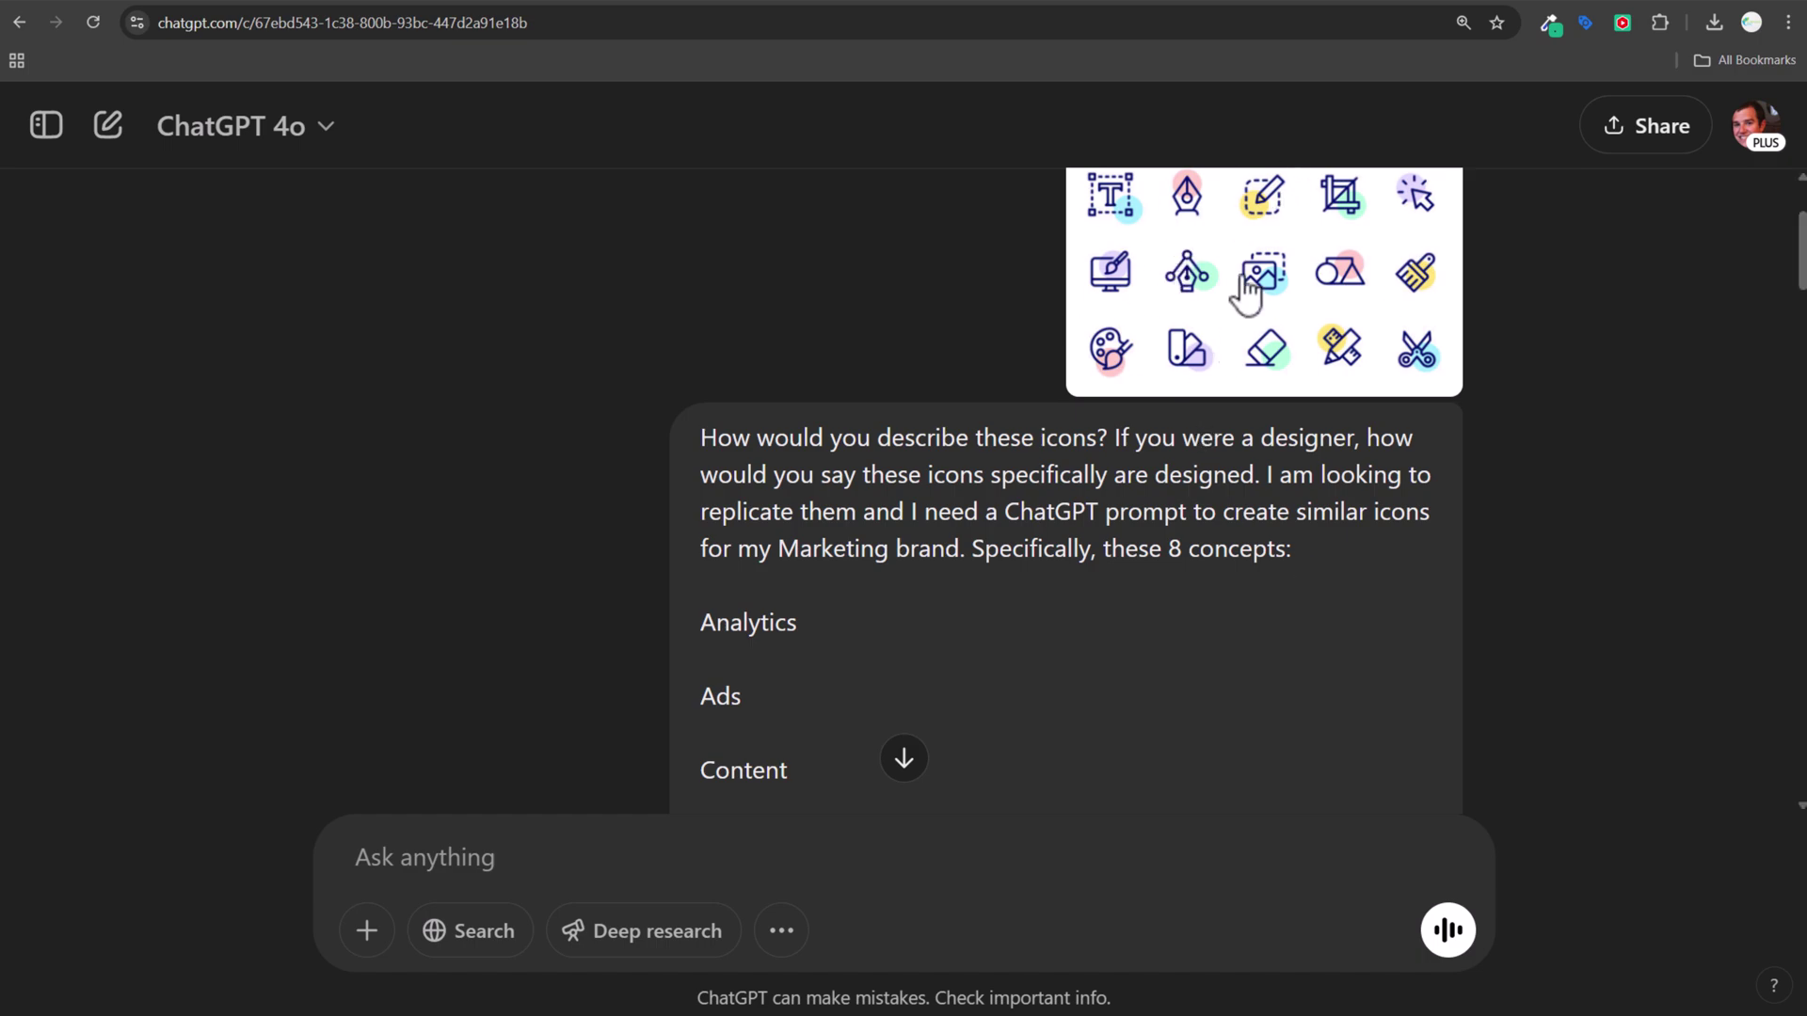
pyautogui.scroll(-20, 1246, 496)
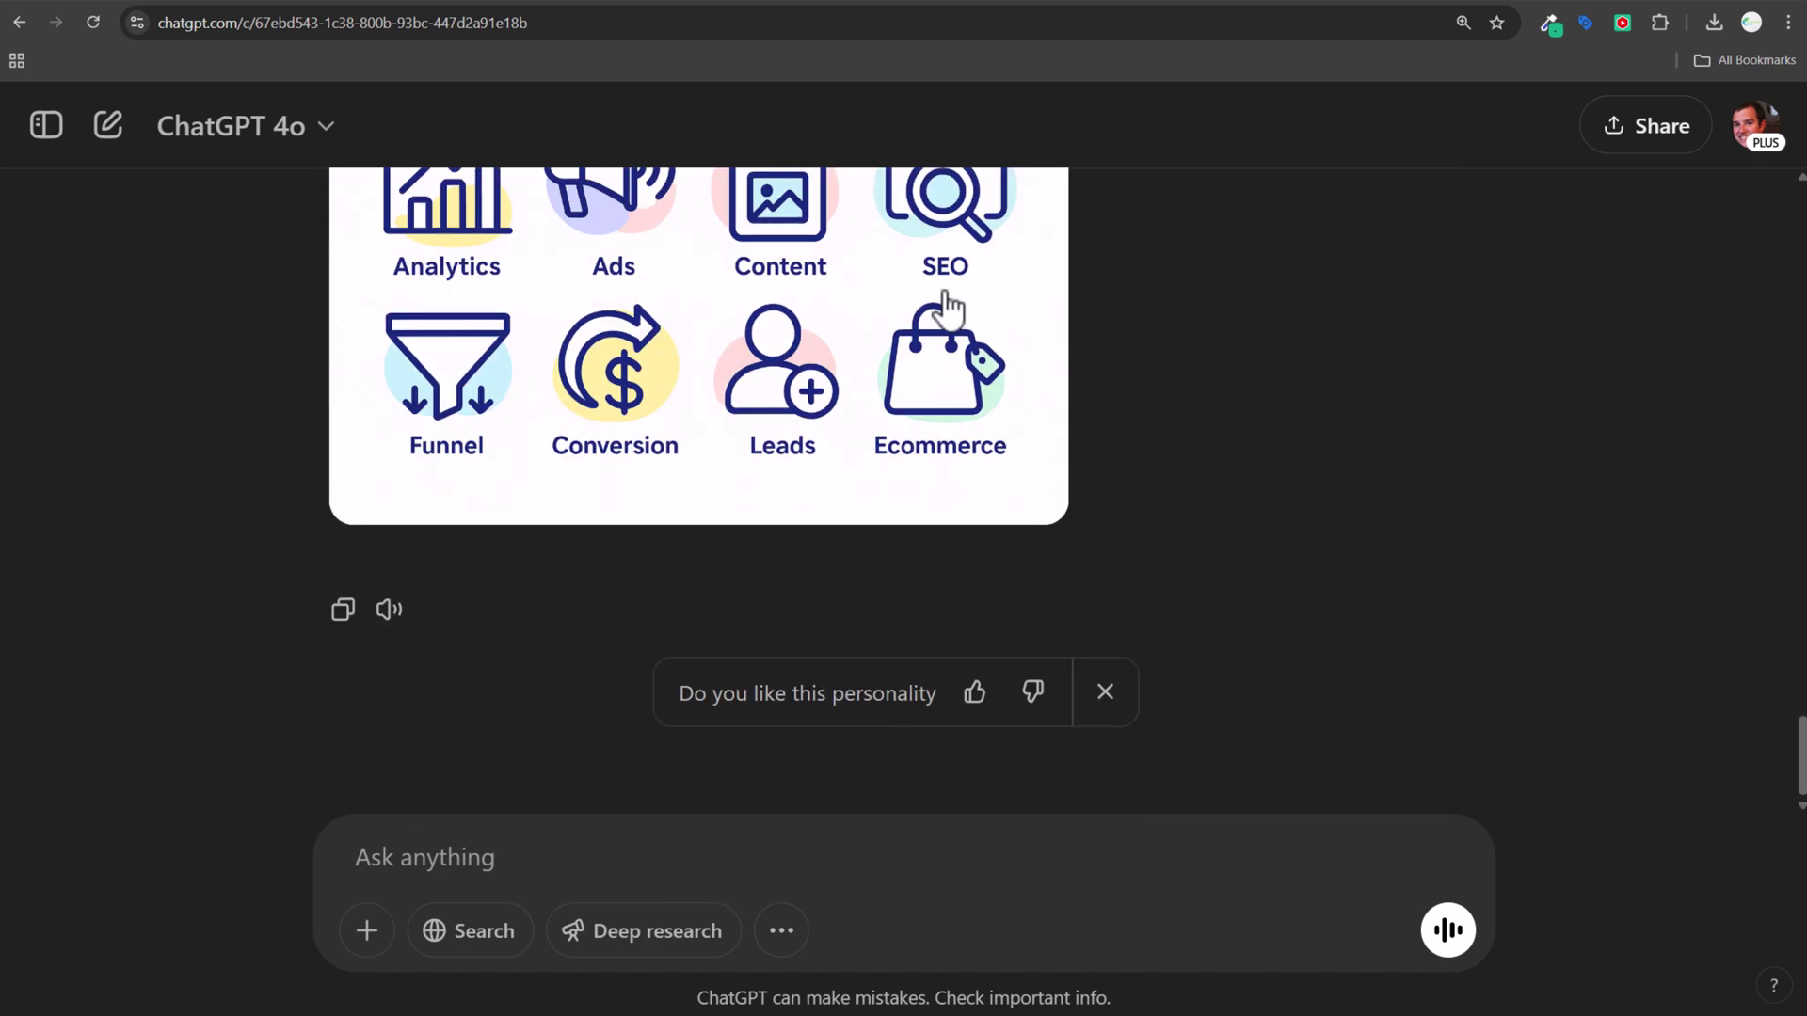
pyautogui.moveTo(828, 350)
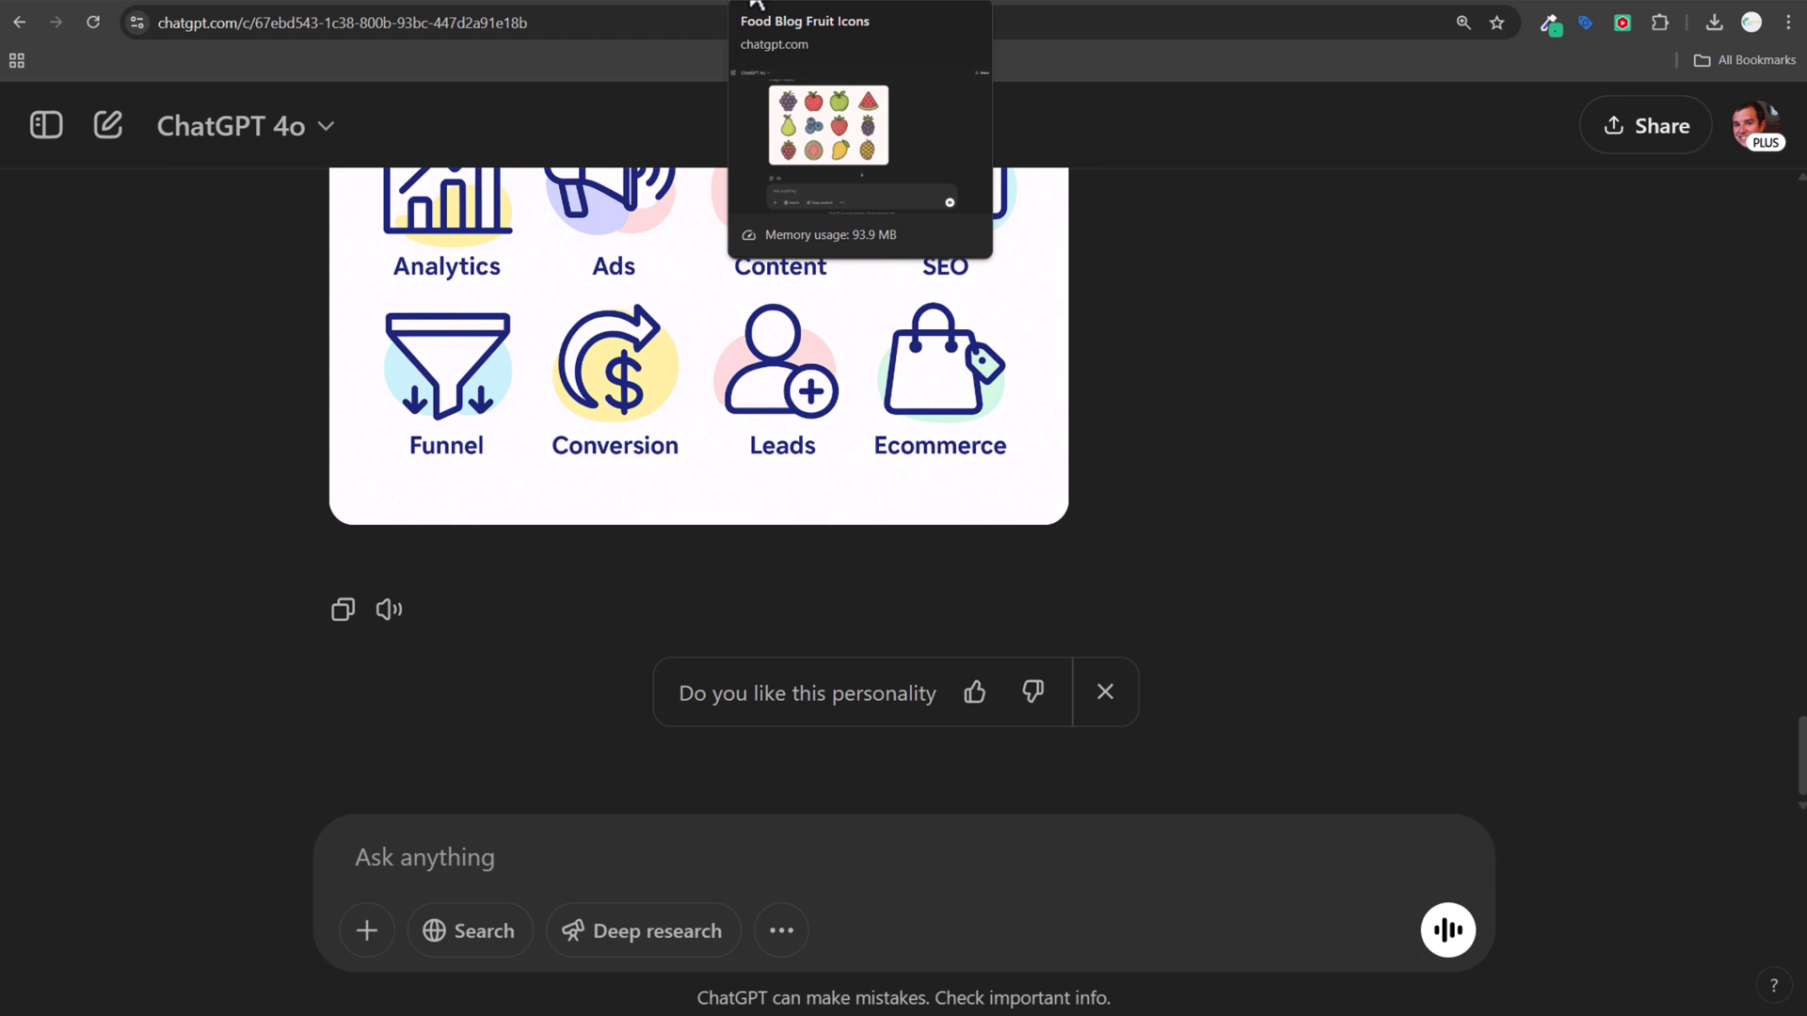
# Go back to the blue-and-orange reference chat and examine the generated marketing icon sheet and its labels from Analytics to Retargeting.
pyautogui.click(828, 5)
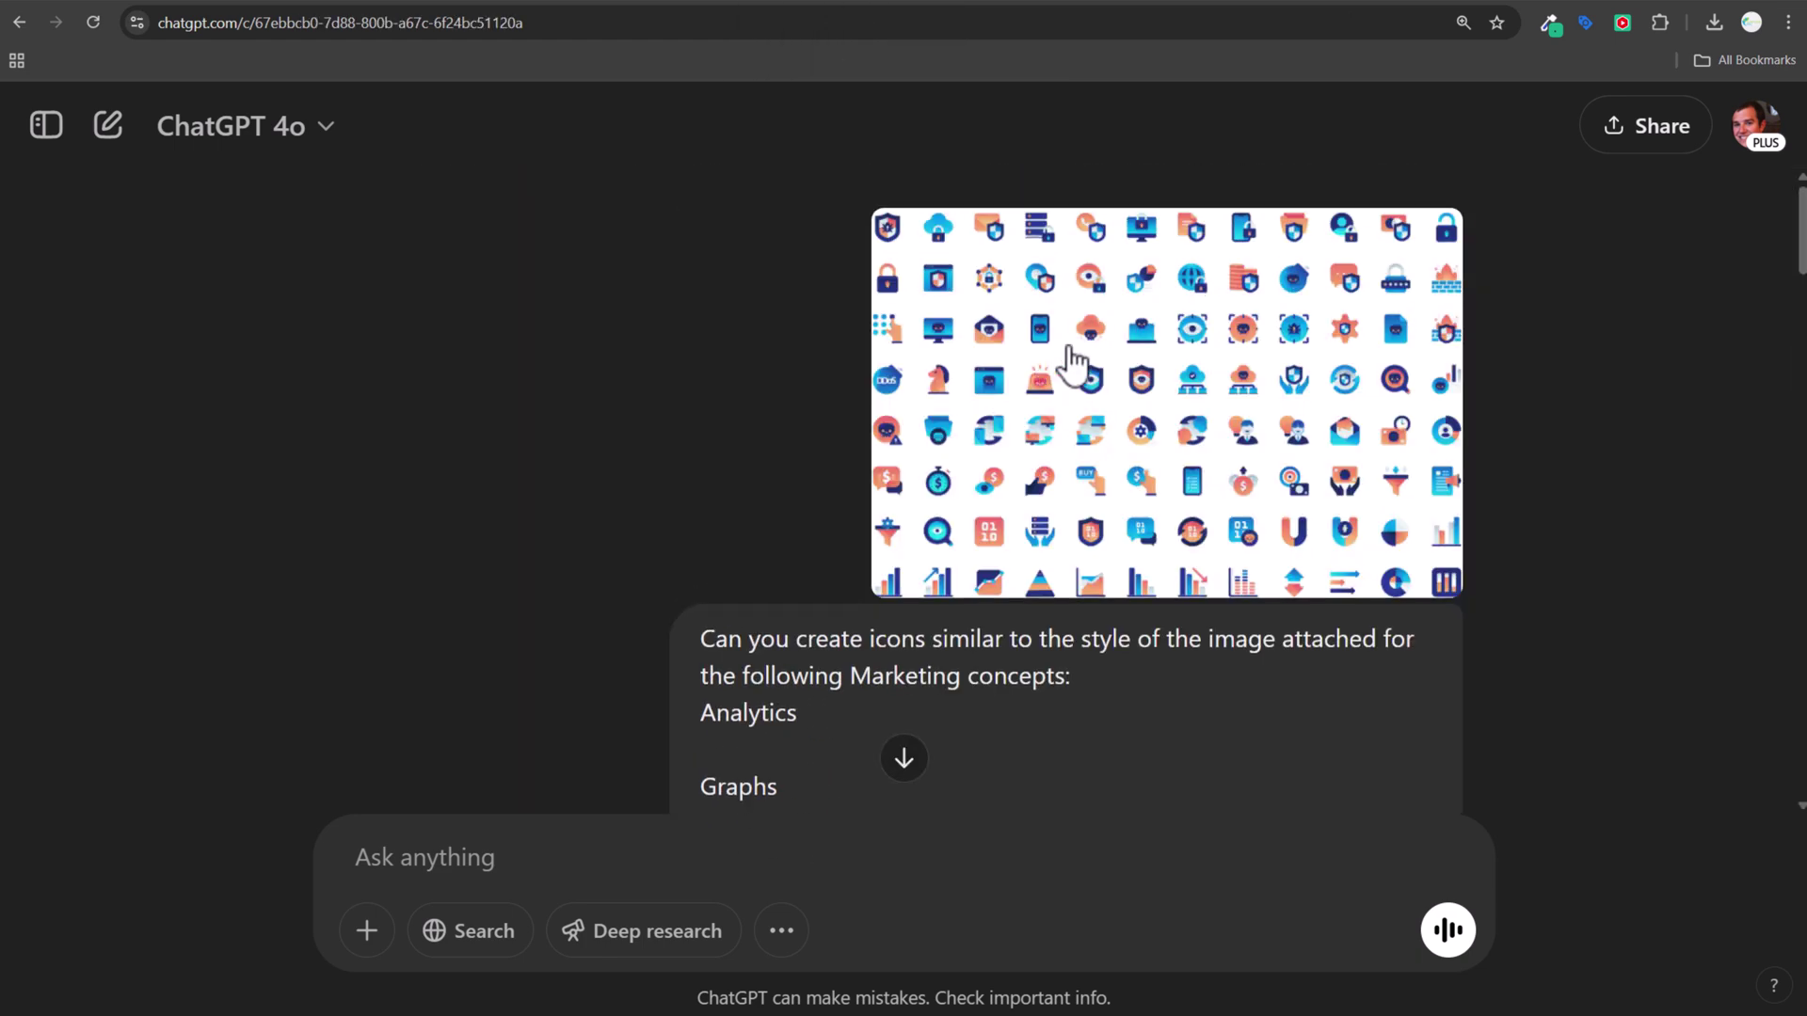
pyautogui.scroll(-10, 1312, 371)
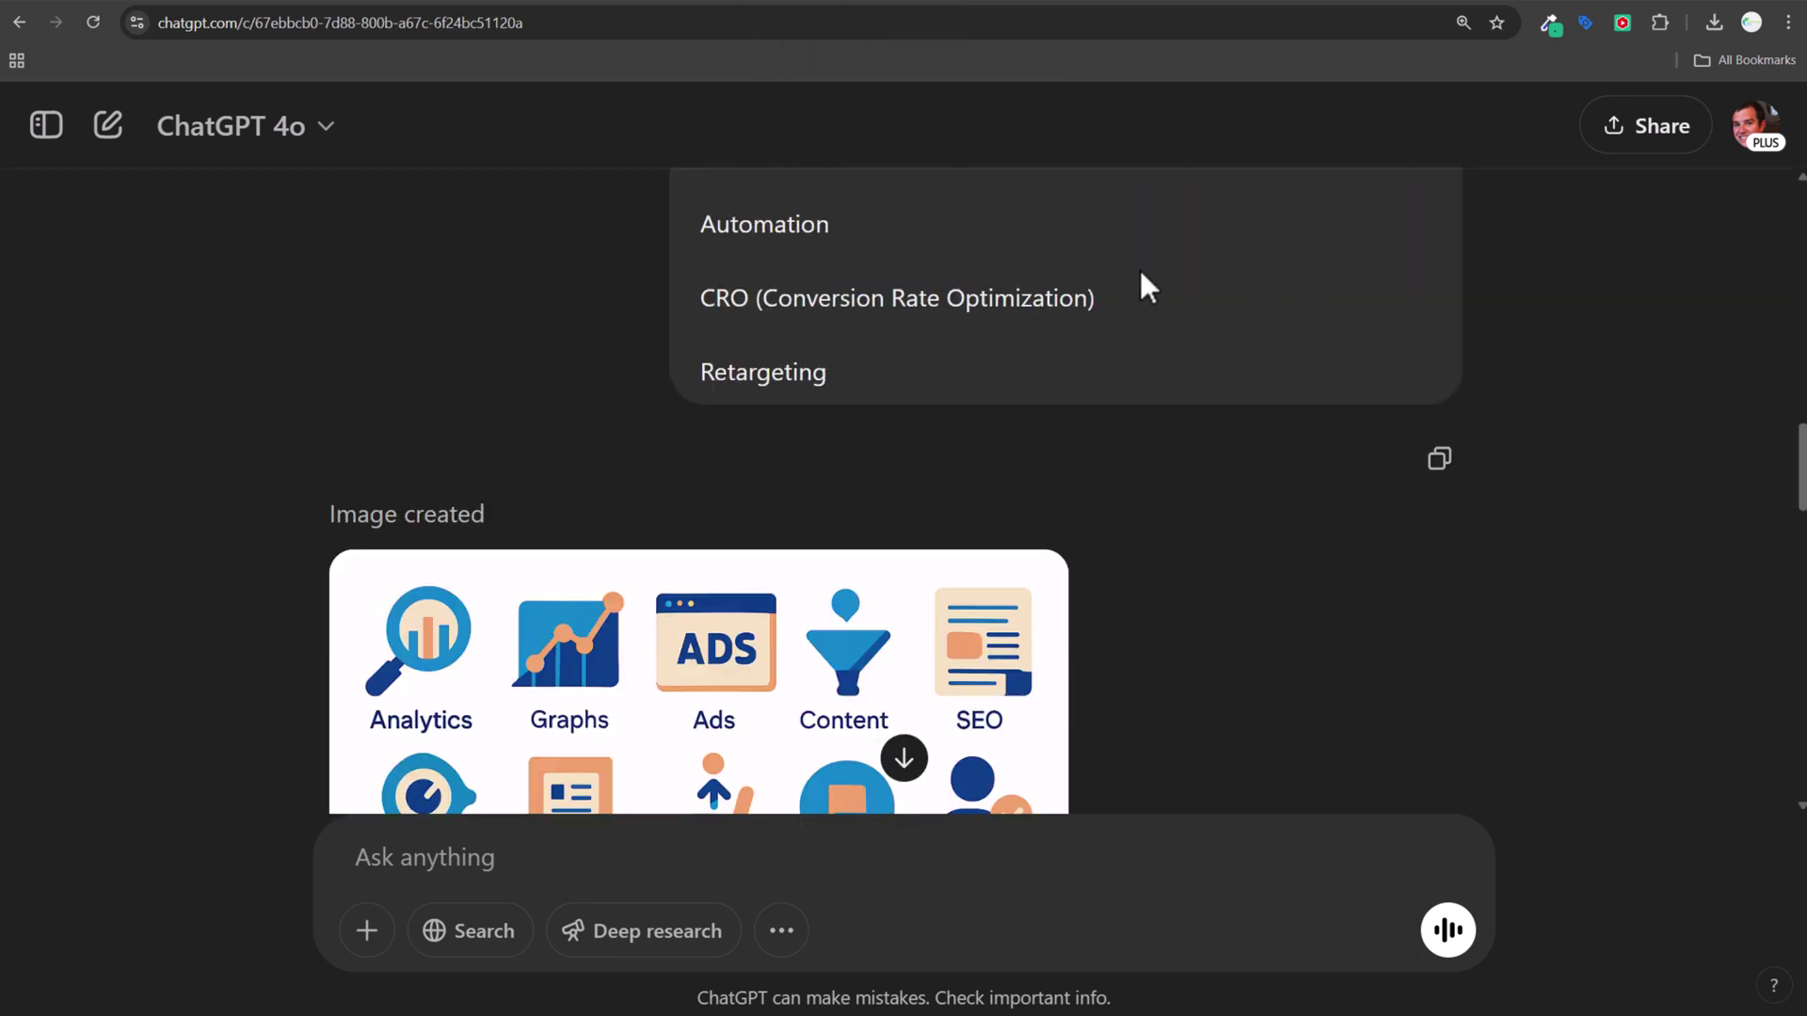
pyautogui.scroll(-3, 1331, 371)
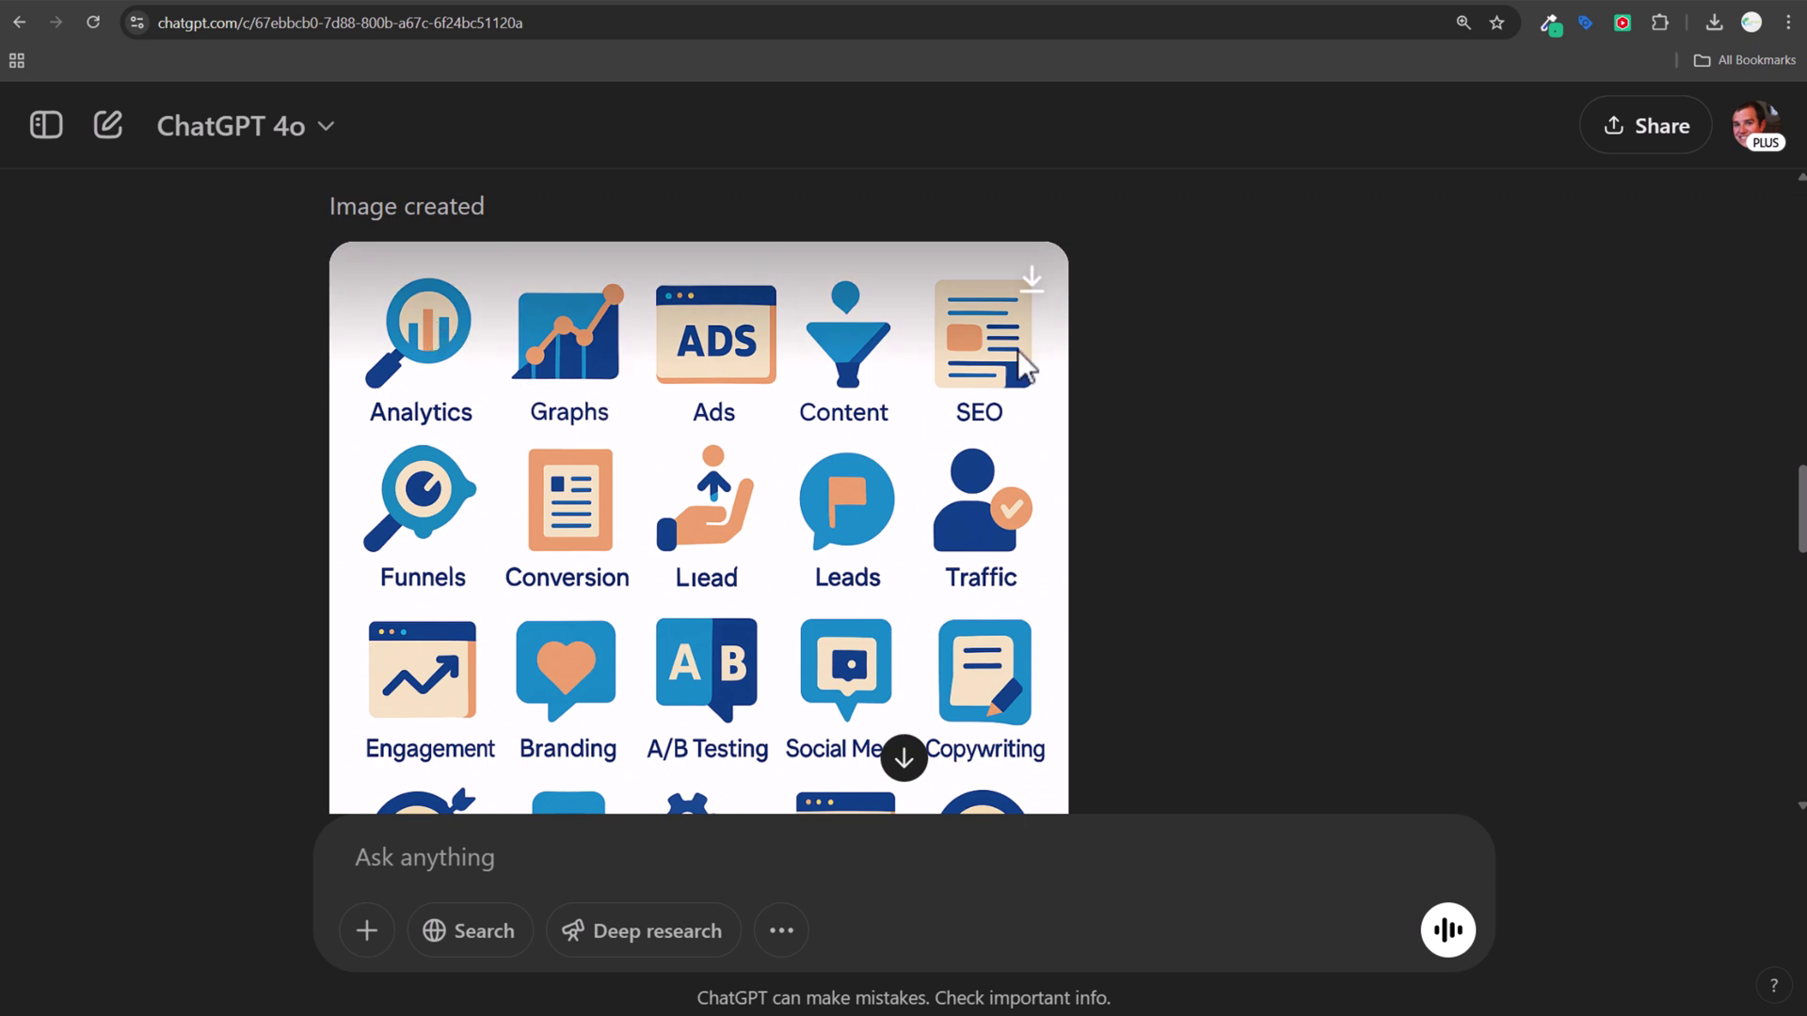
pyautogui.scroll(-1, 1383, 376)
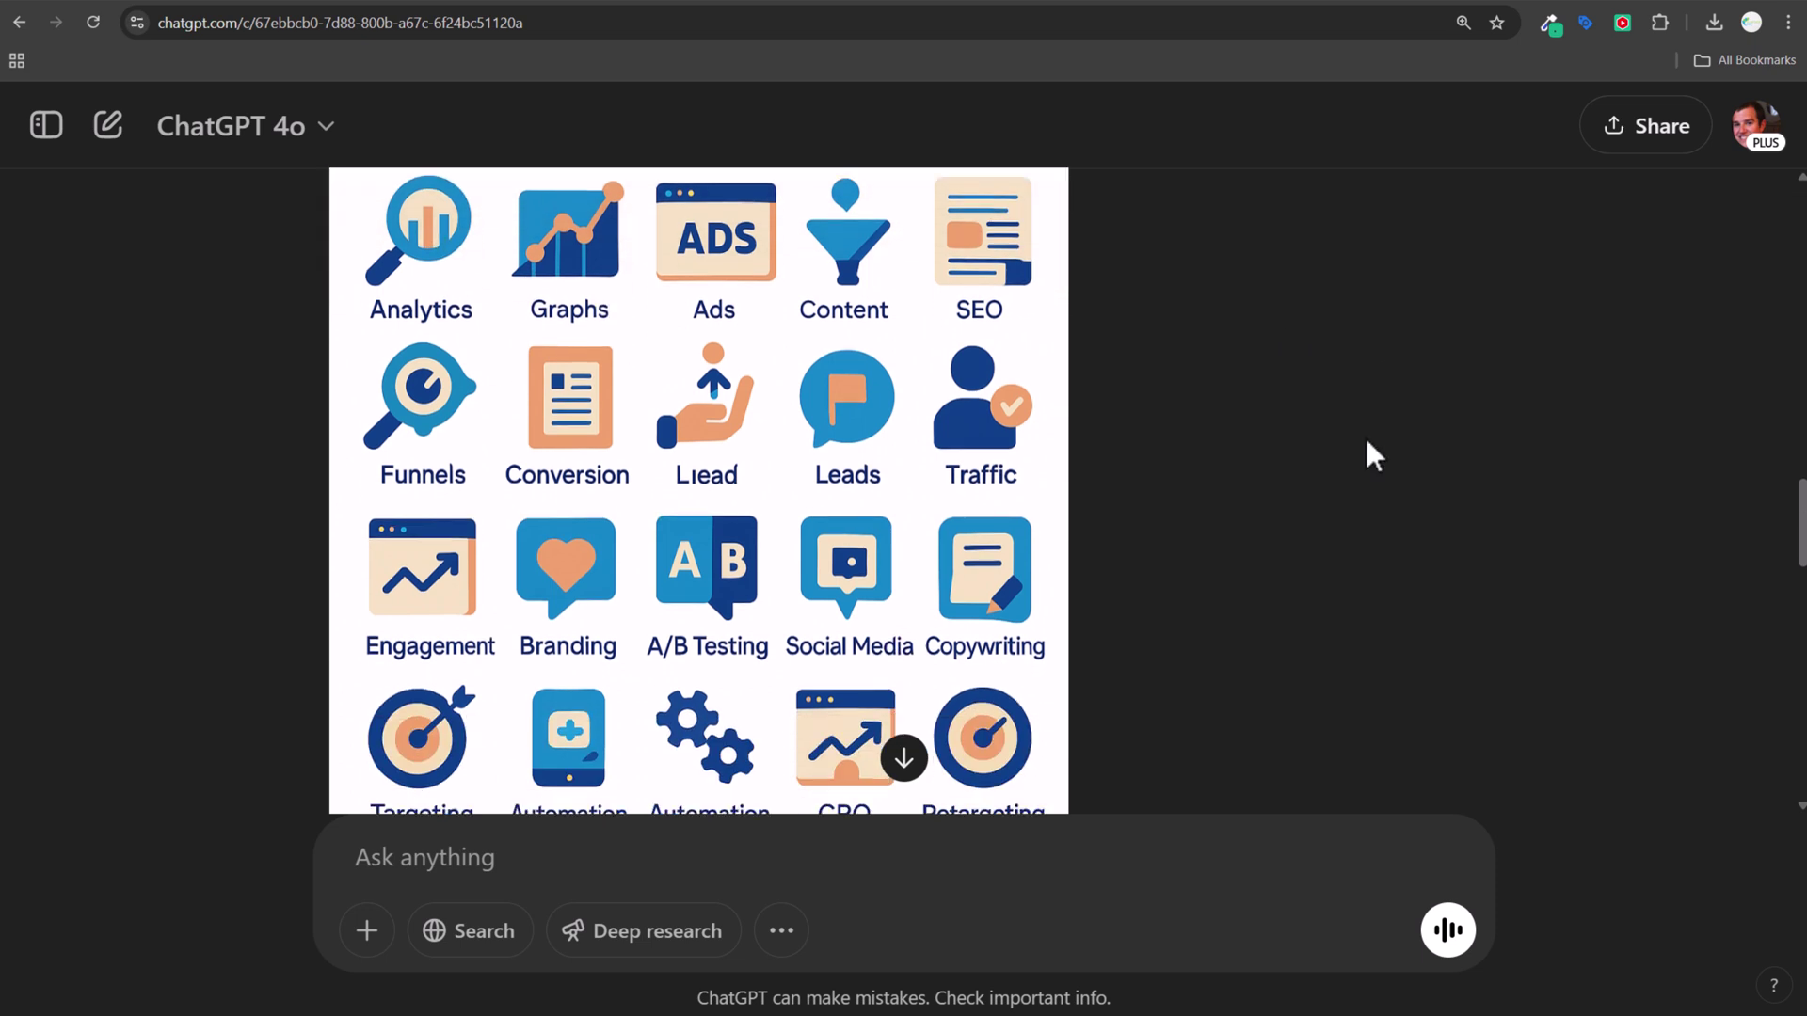
pyautogui.scroll(-1, 1367, 444)
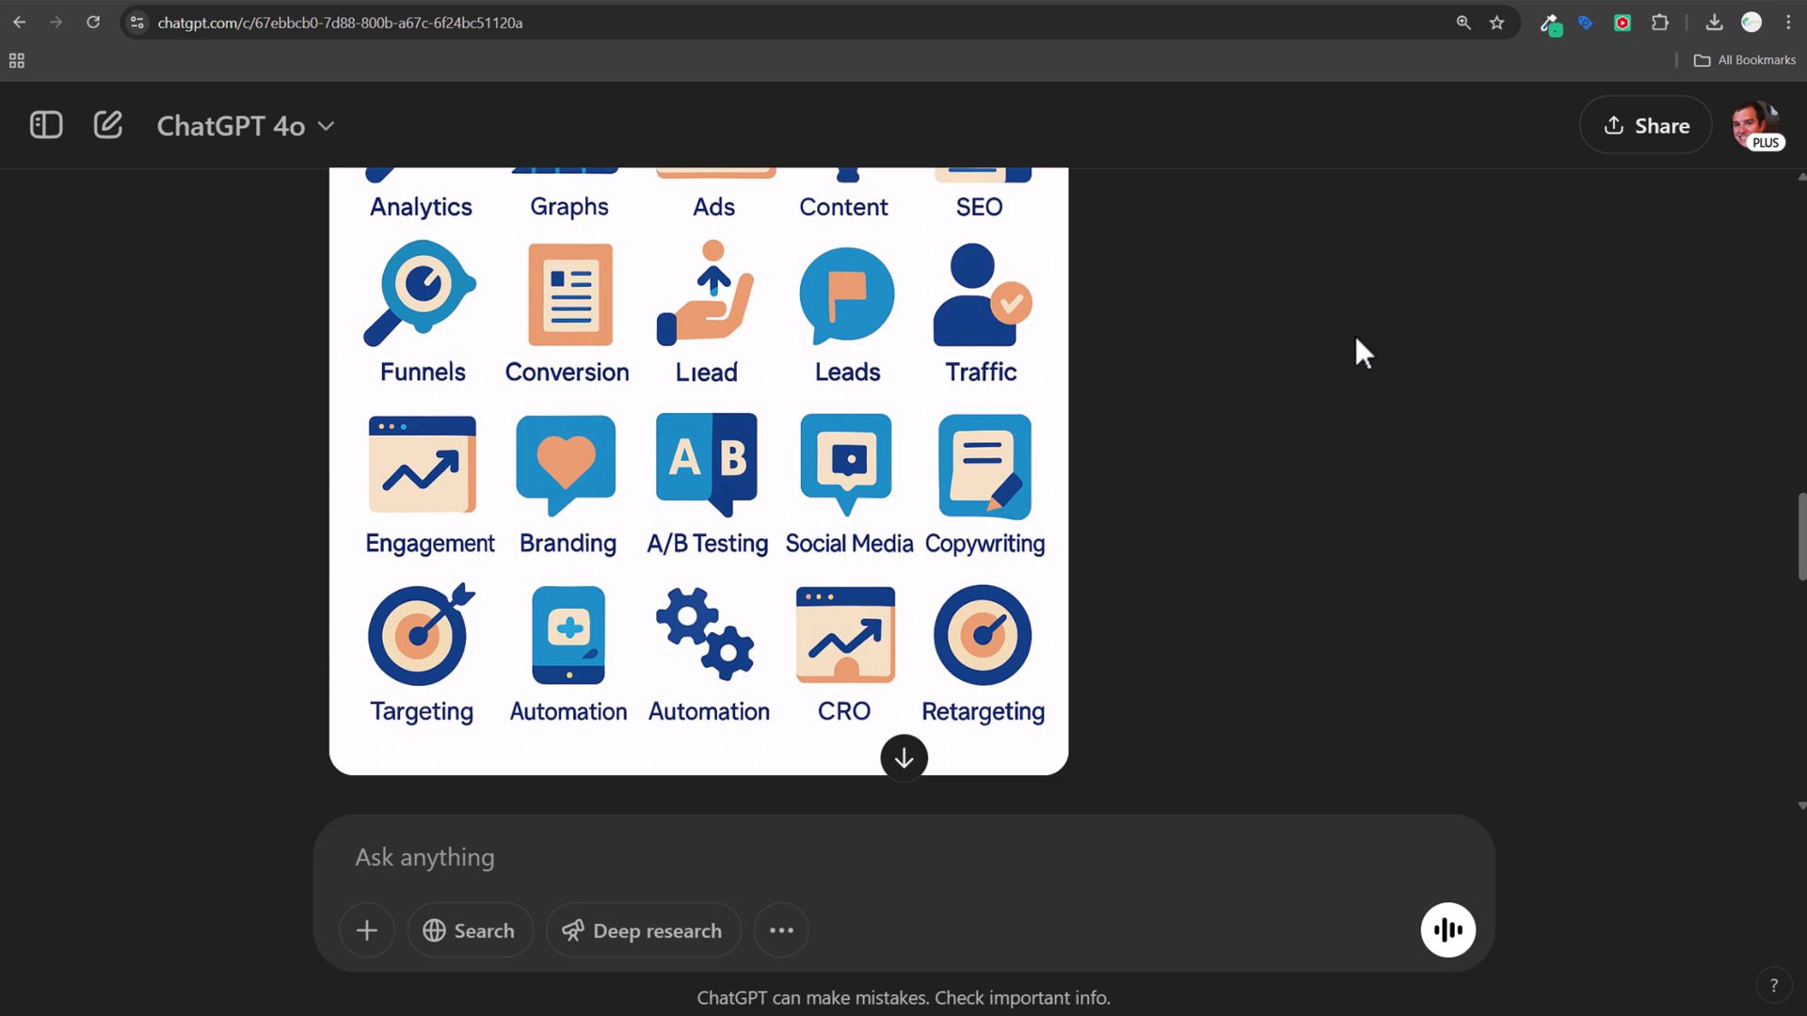
pyautogui.scroll(1, 1348, 346)
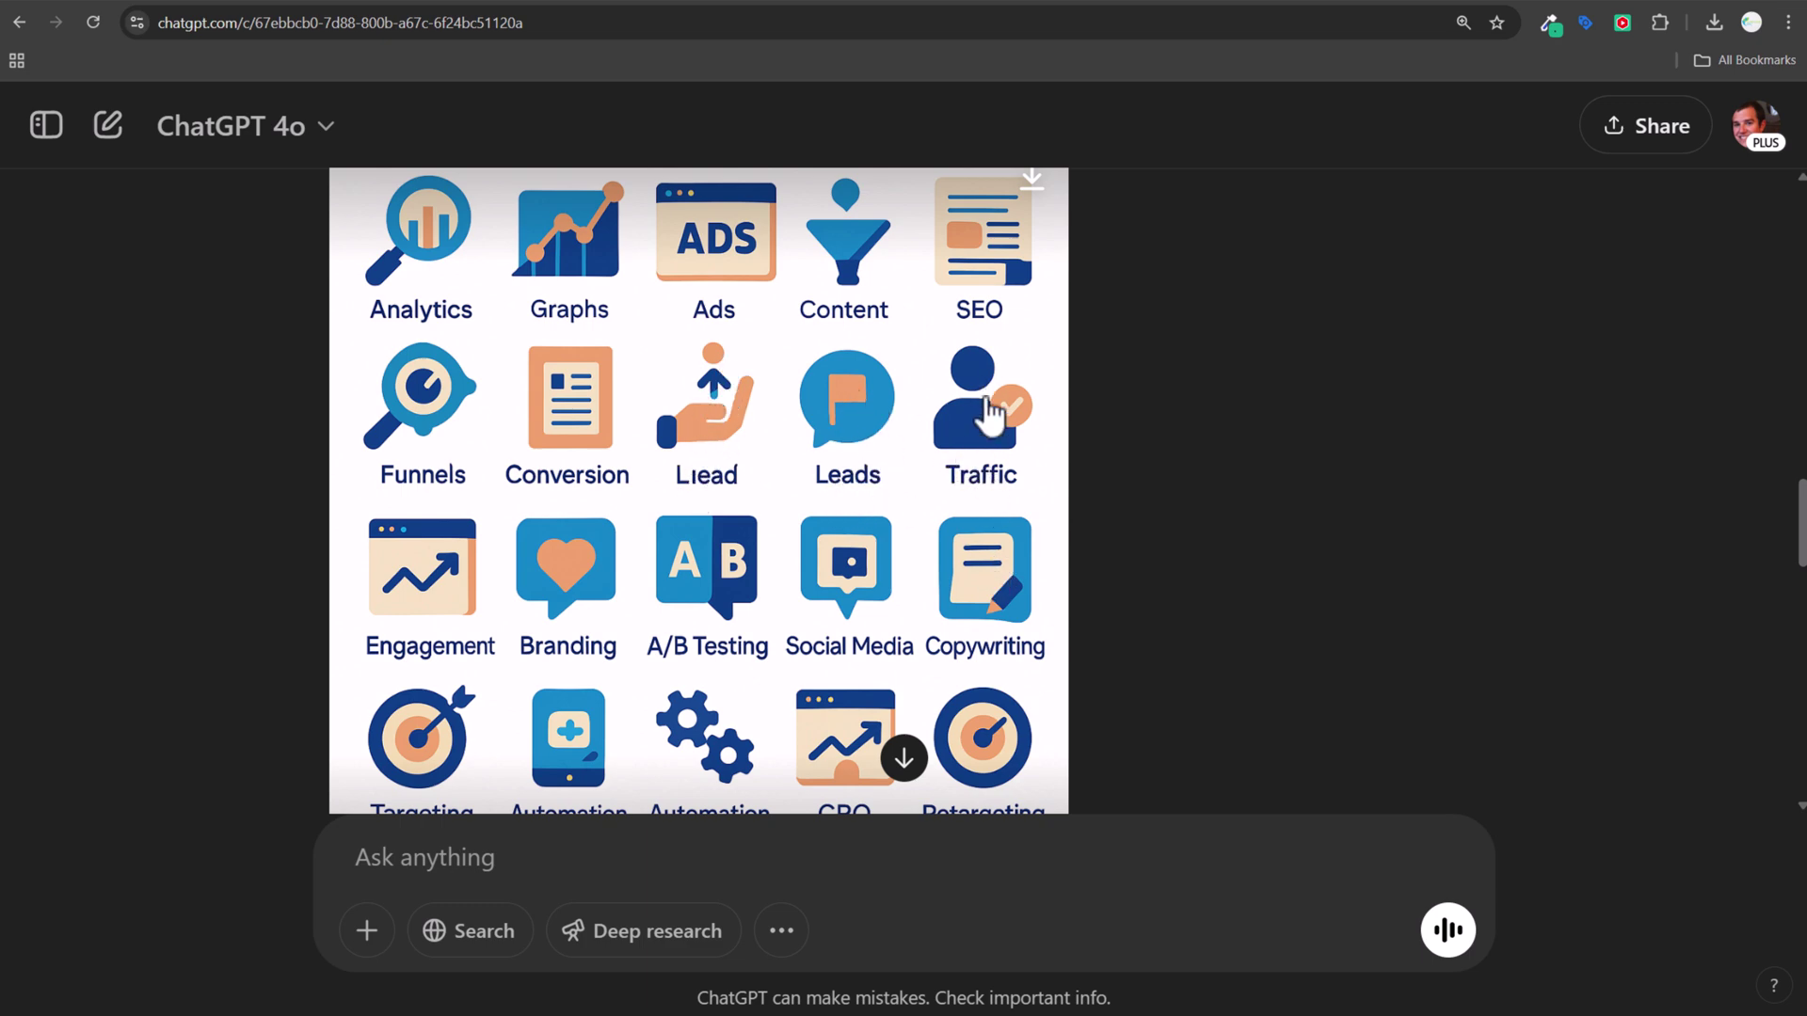
pyautogui.scroll(1, 1318, 452)
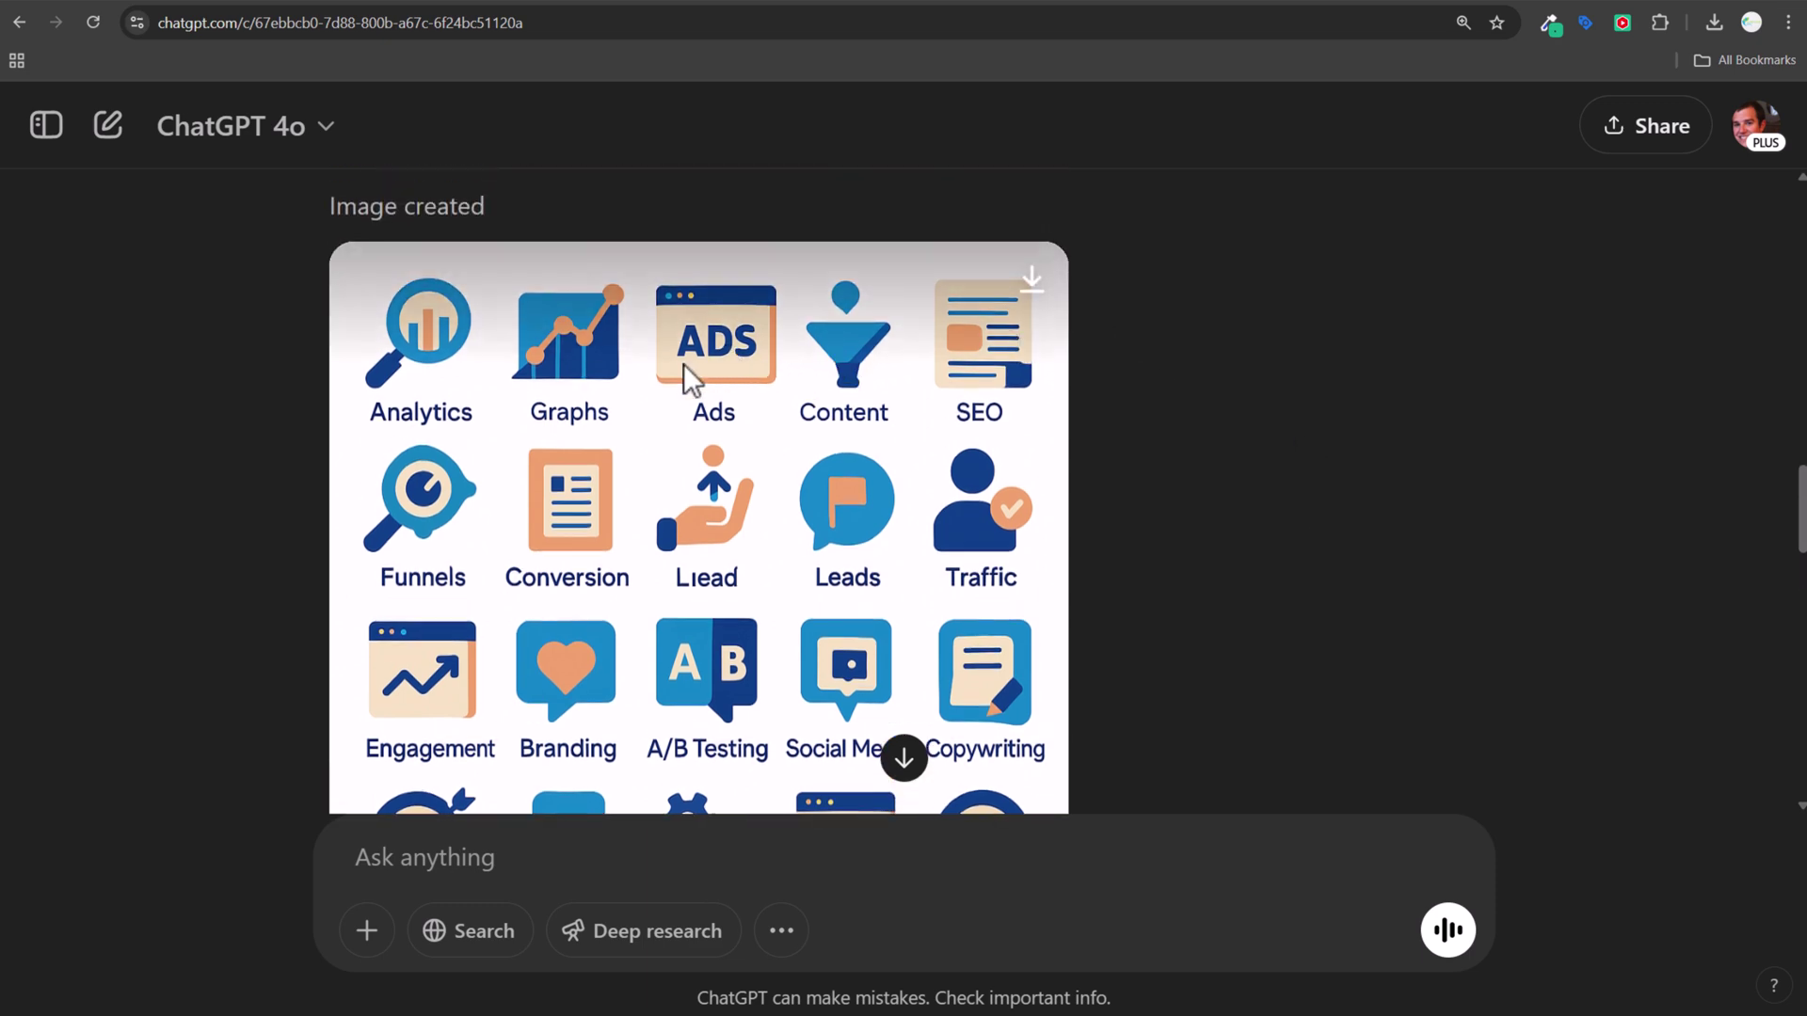
pyautogui.scroll(-3, 1483, 480)
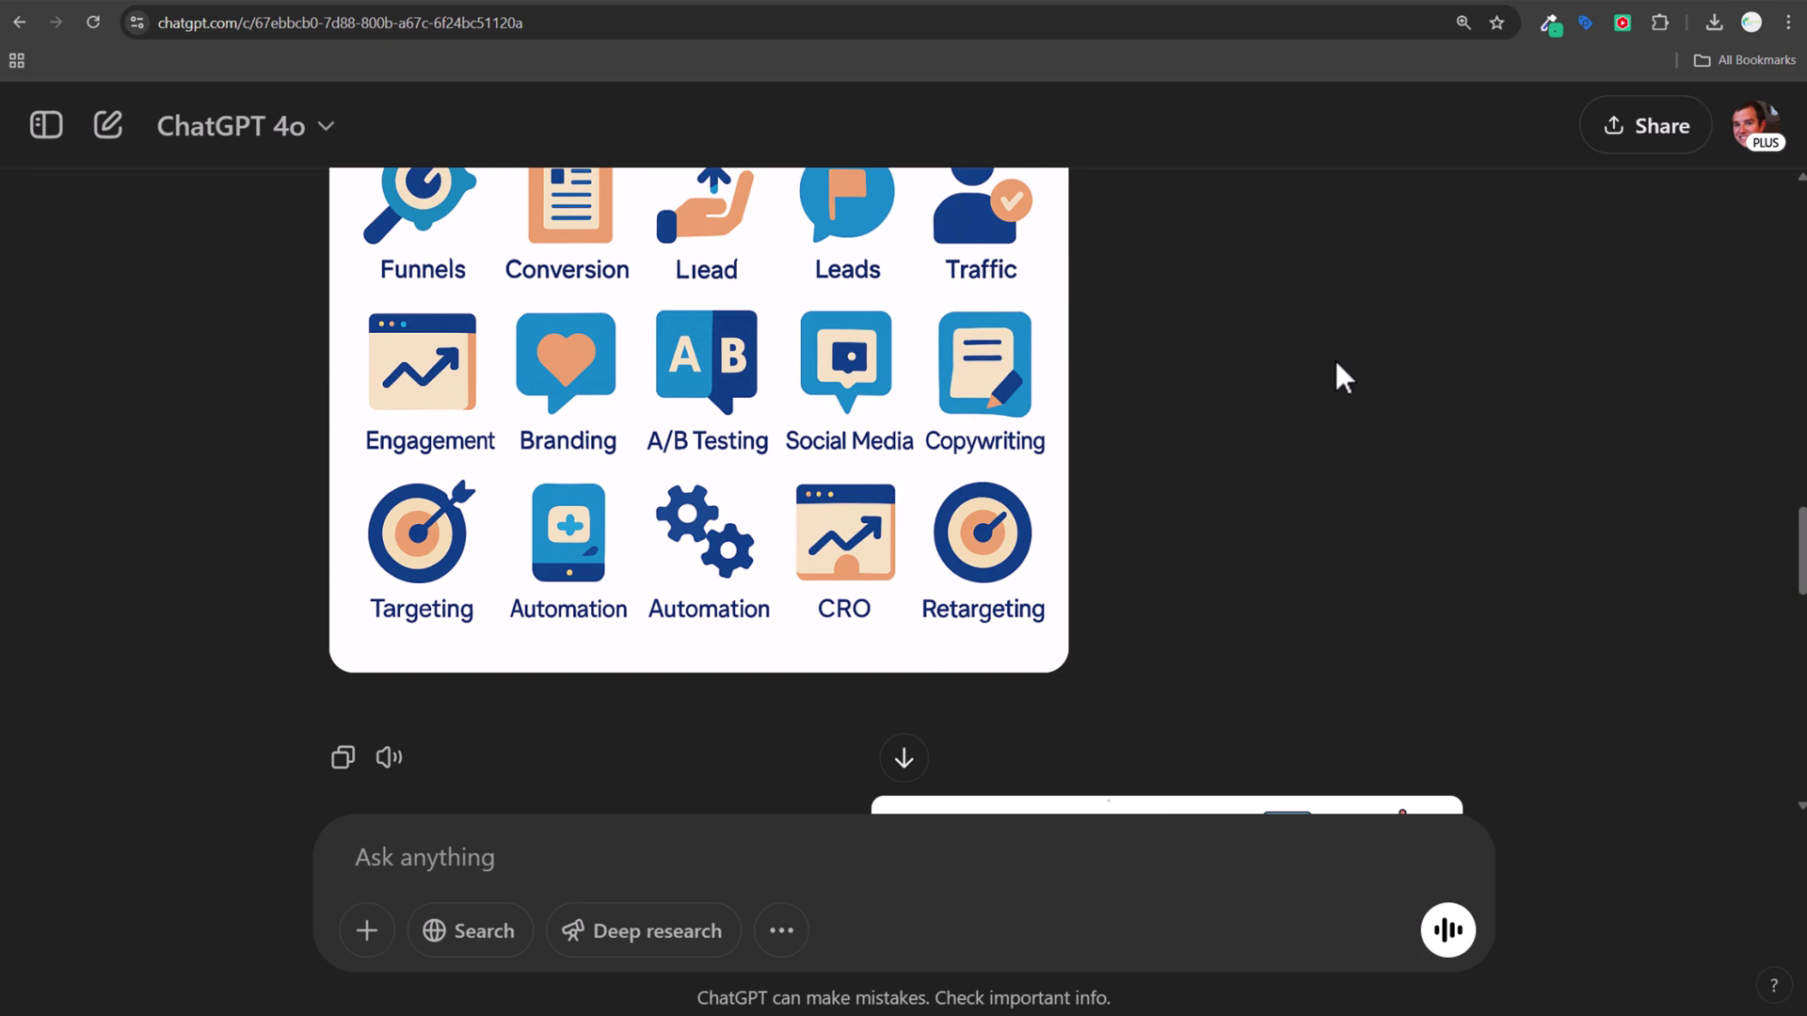
# Read the follow-up prompt that attaches five sample icons and asks to redesign the marketing icons in a similar style, starting with seven.
pyautogui.scroll(-4, 1492, 357)
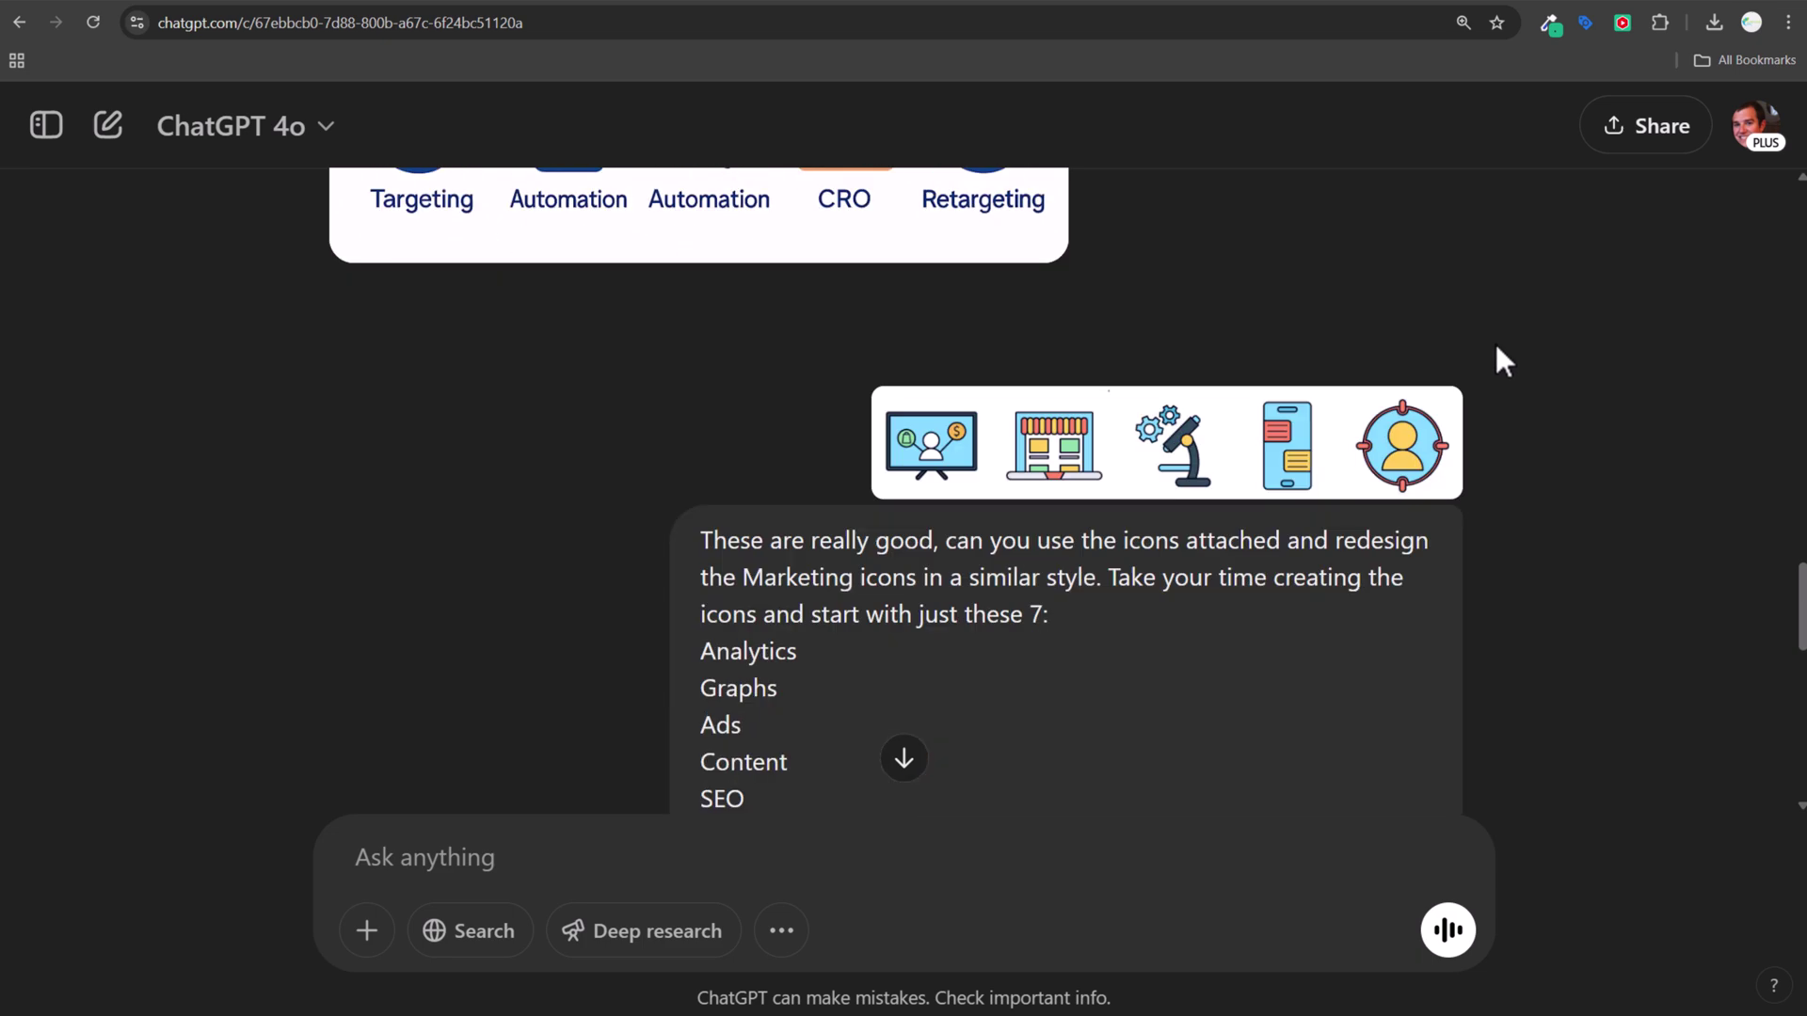
pyautogui.moveTo(698, 540); pyautogui.dragTo(1045, 521)
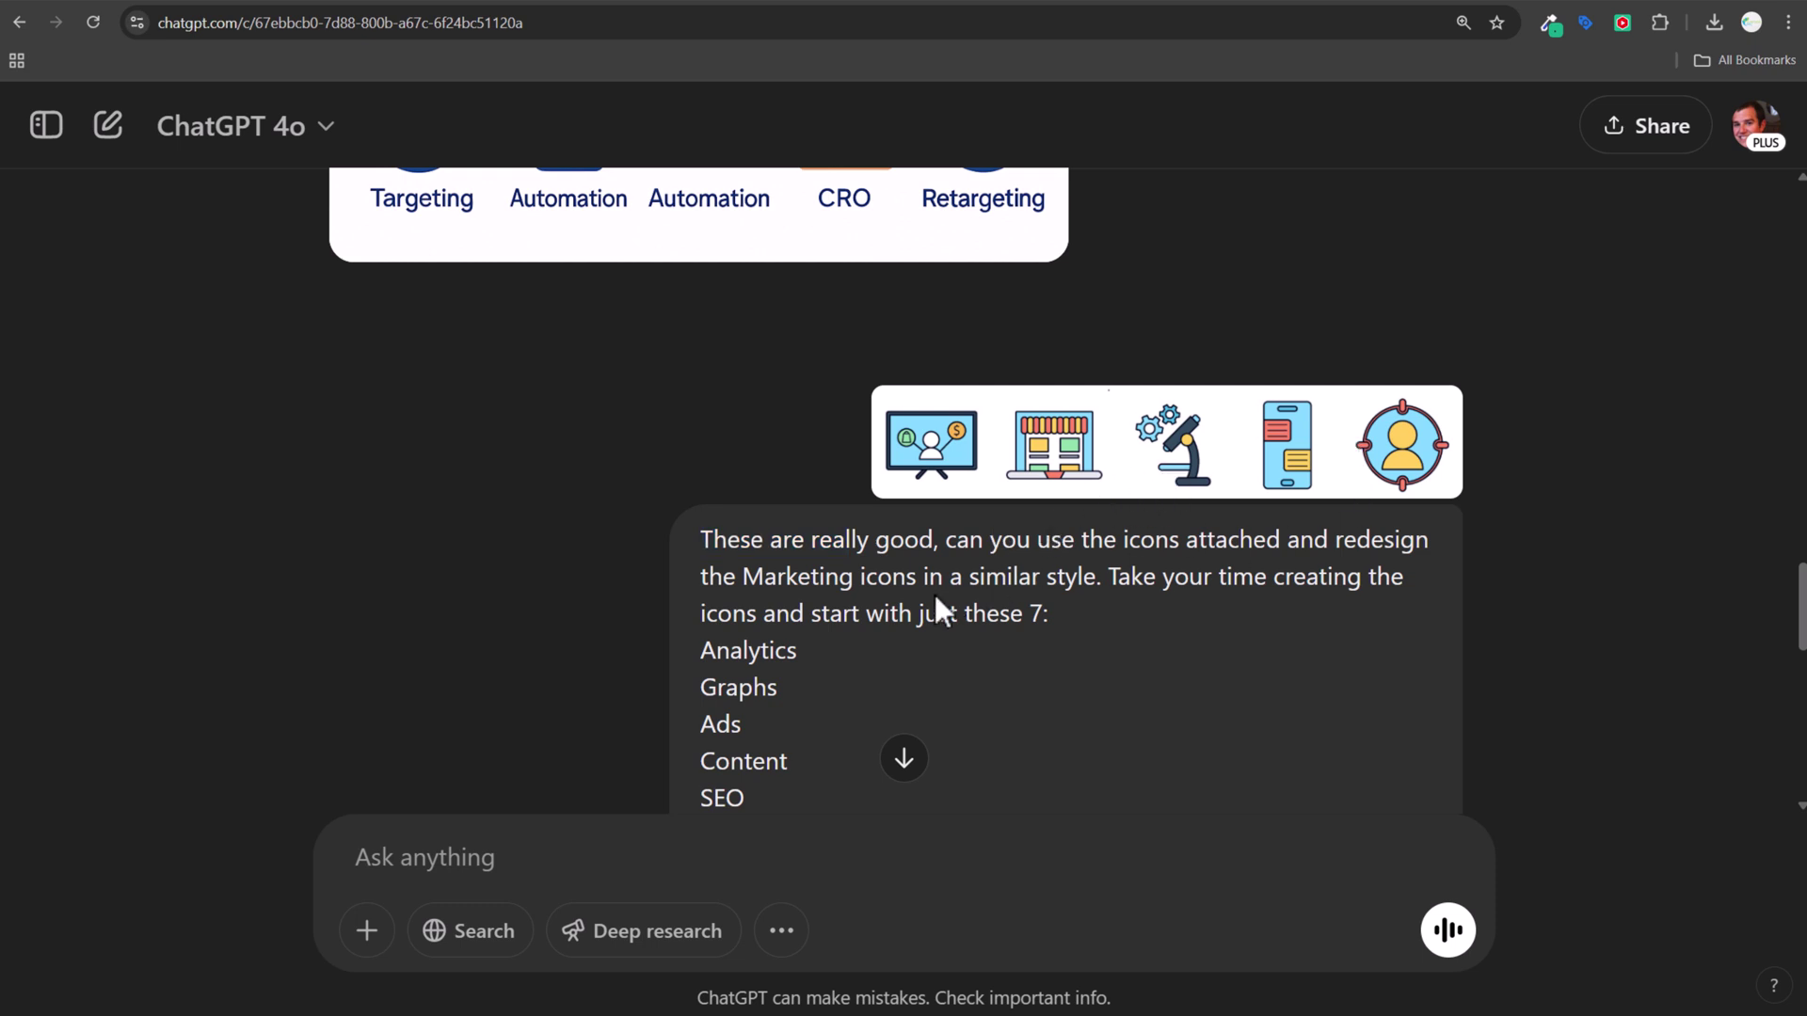
pyautogui.moveTo(723, 576); pyautogui.dragTo(1203, 567)
pyautogui.click(1203, 567)
pyautogui.scroll(-1, 906, 624)
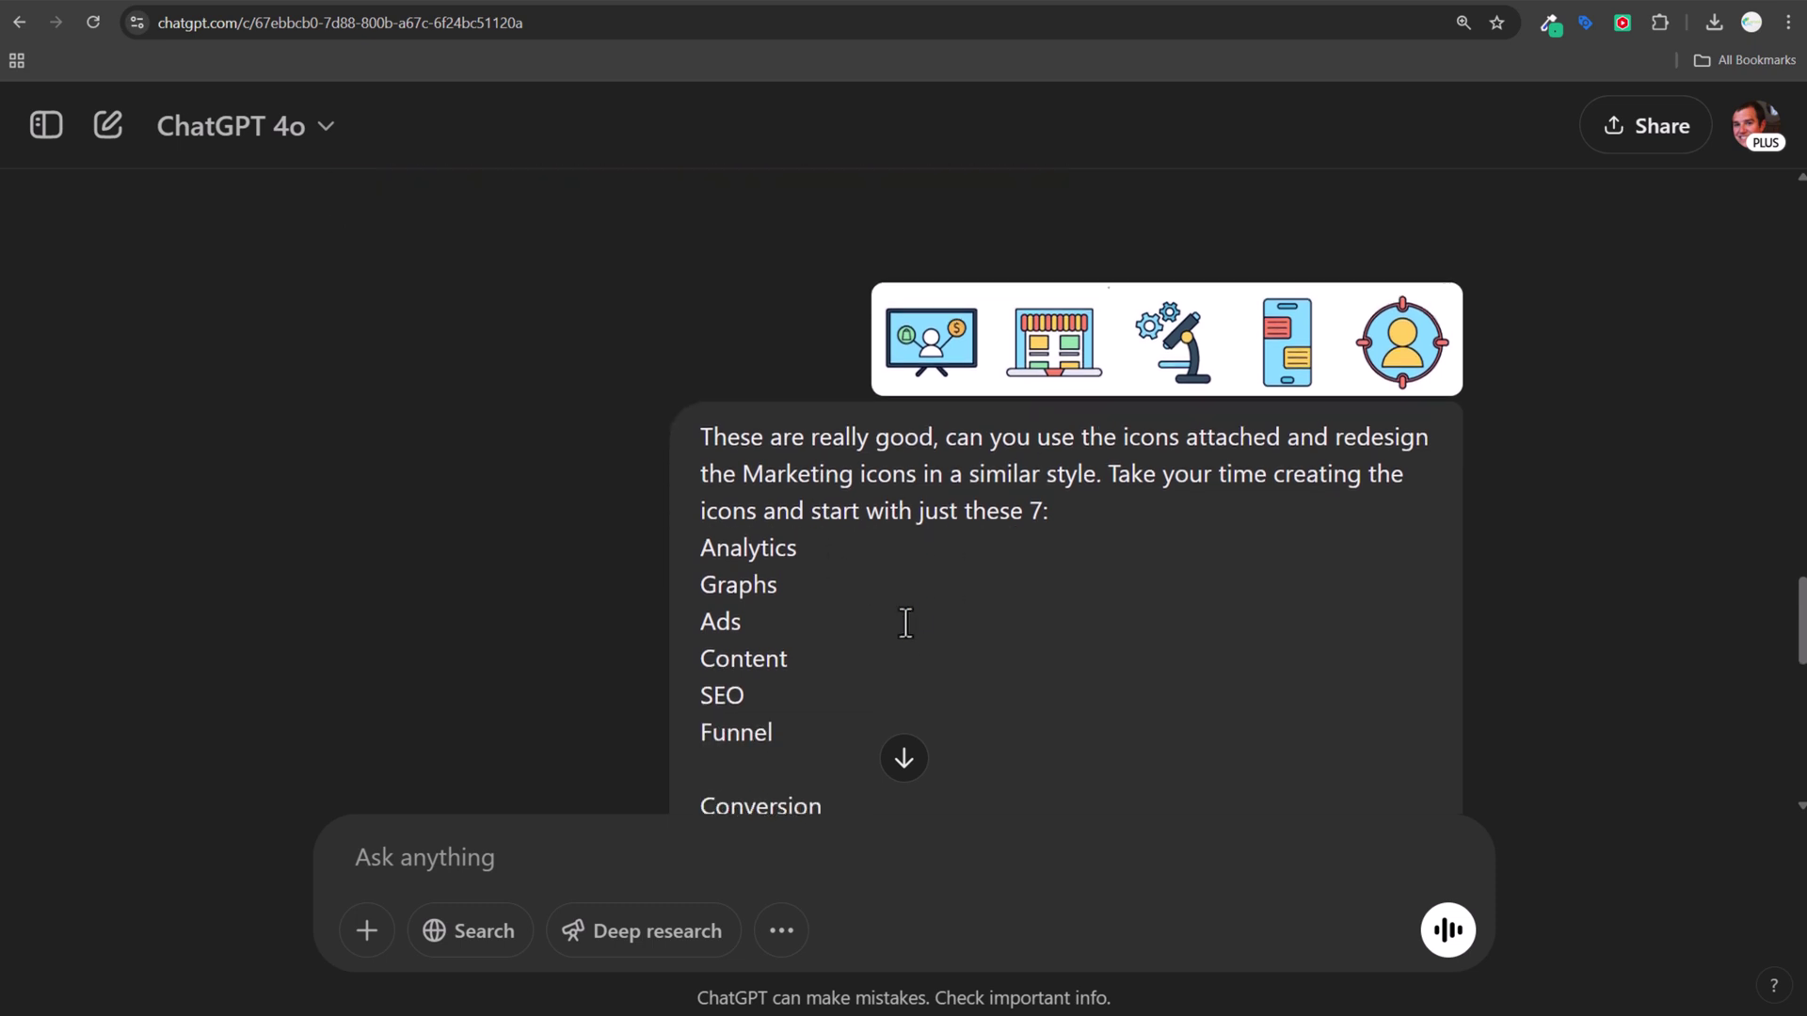
# Examine the redesigned marketing icons and compare their style and labels with the requested concepts and attached samples.
pyautogui.scroll(-4, 904, 617)
pyautogui.scroll(-4, 907, 589)
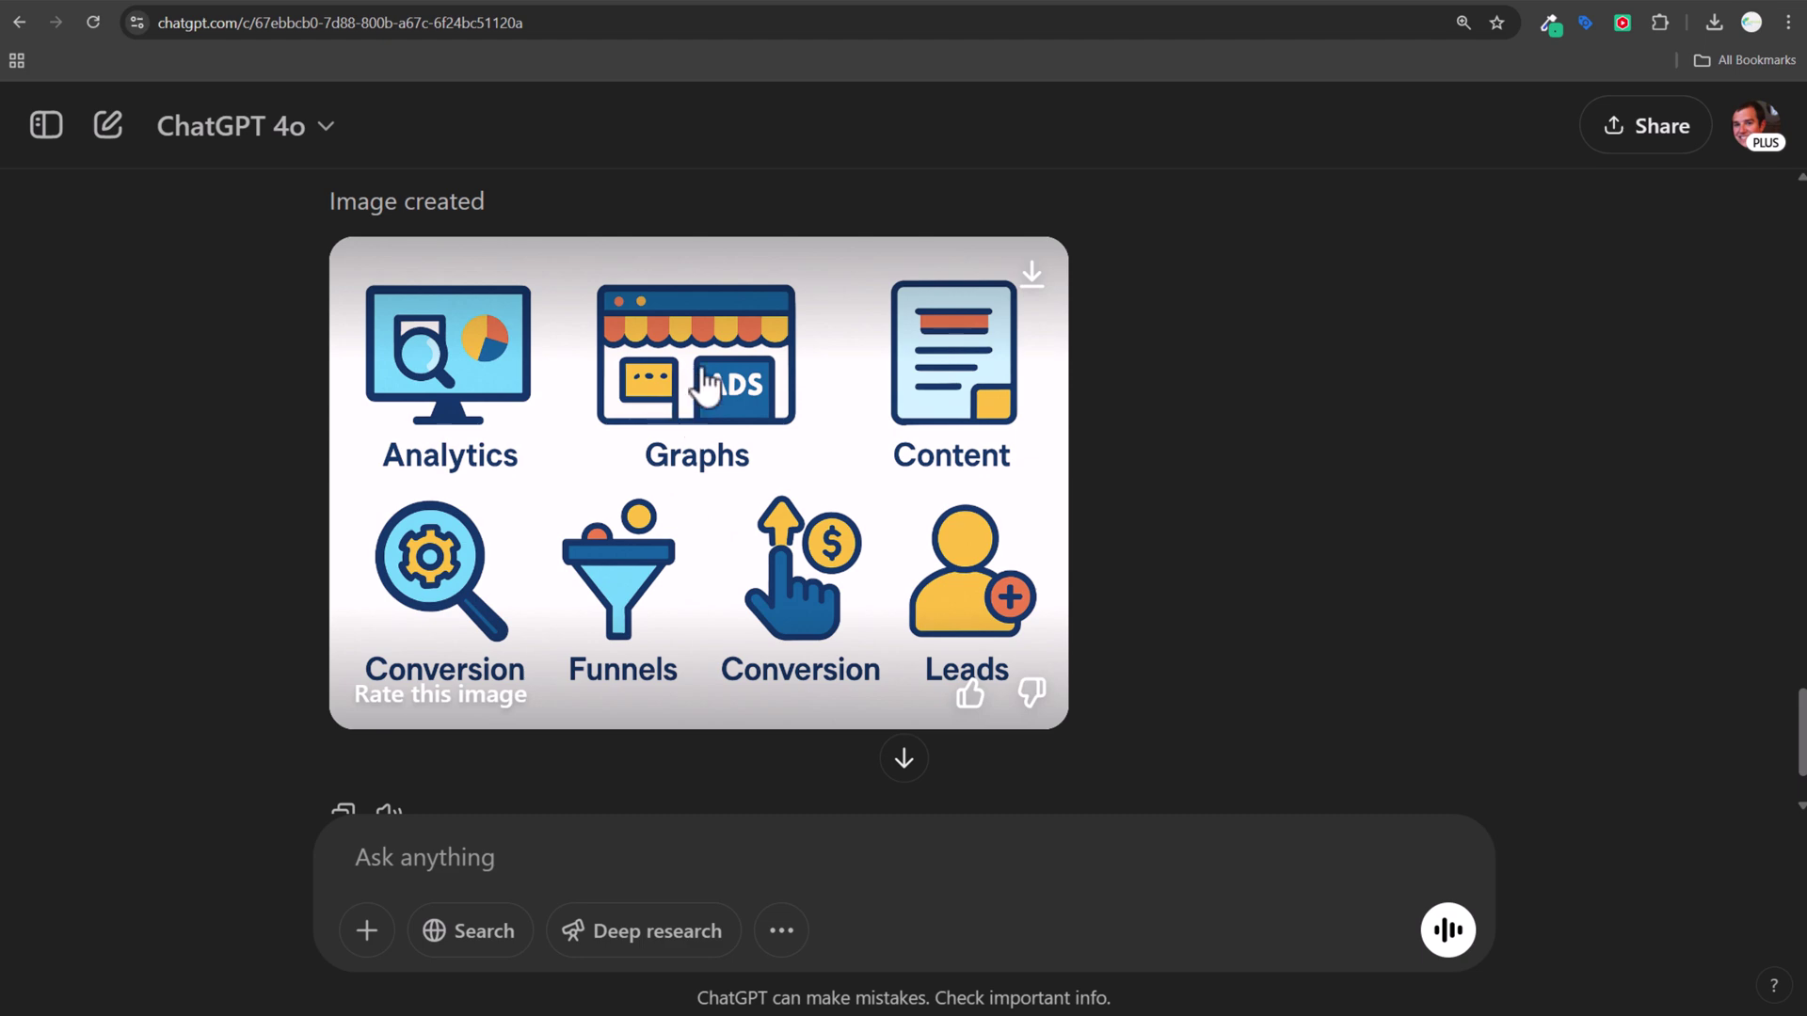
pyautogui.scroll(2, 1409, 614)
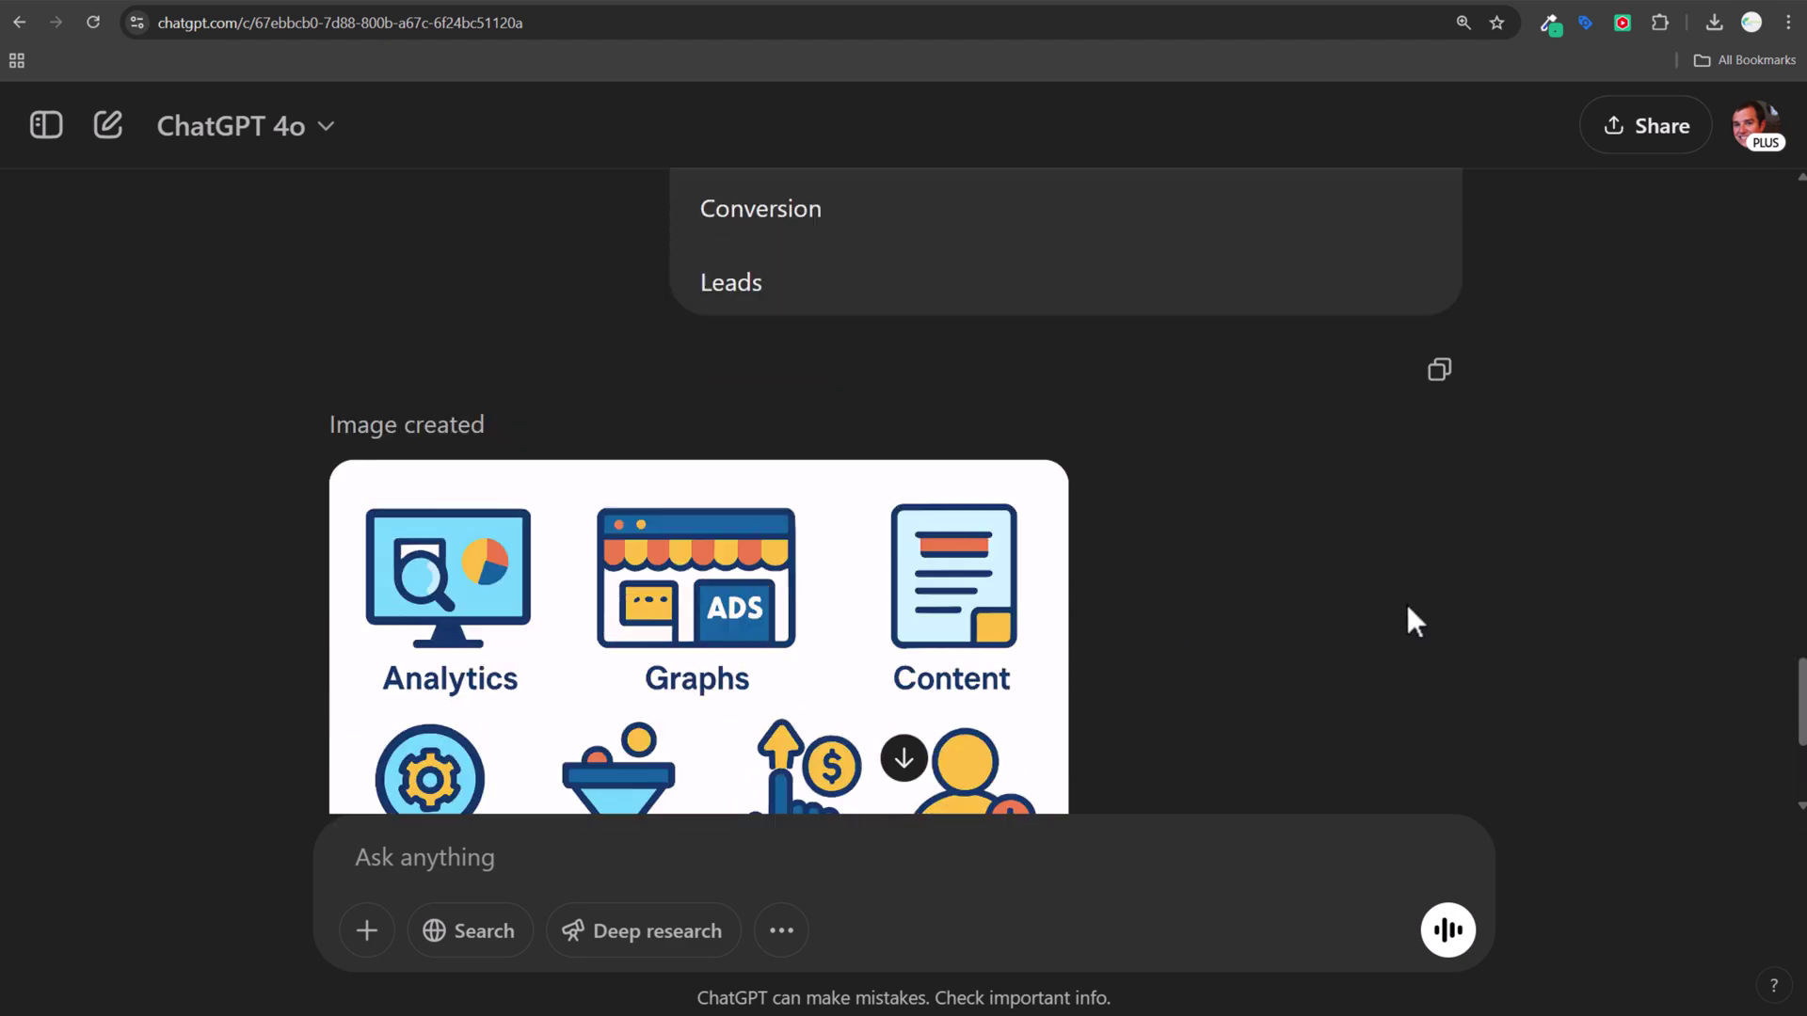
pyautogui.scroll(-4, 1409, 612)
pyautogui.scroll(8, 1409, 607)
pyautogui.scroll(-6, 1409, 610)
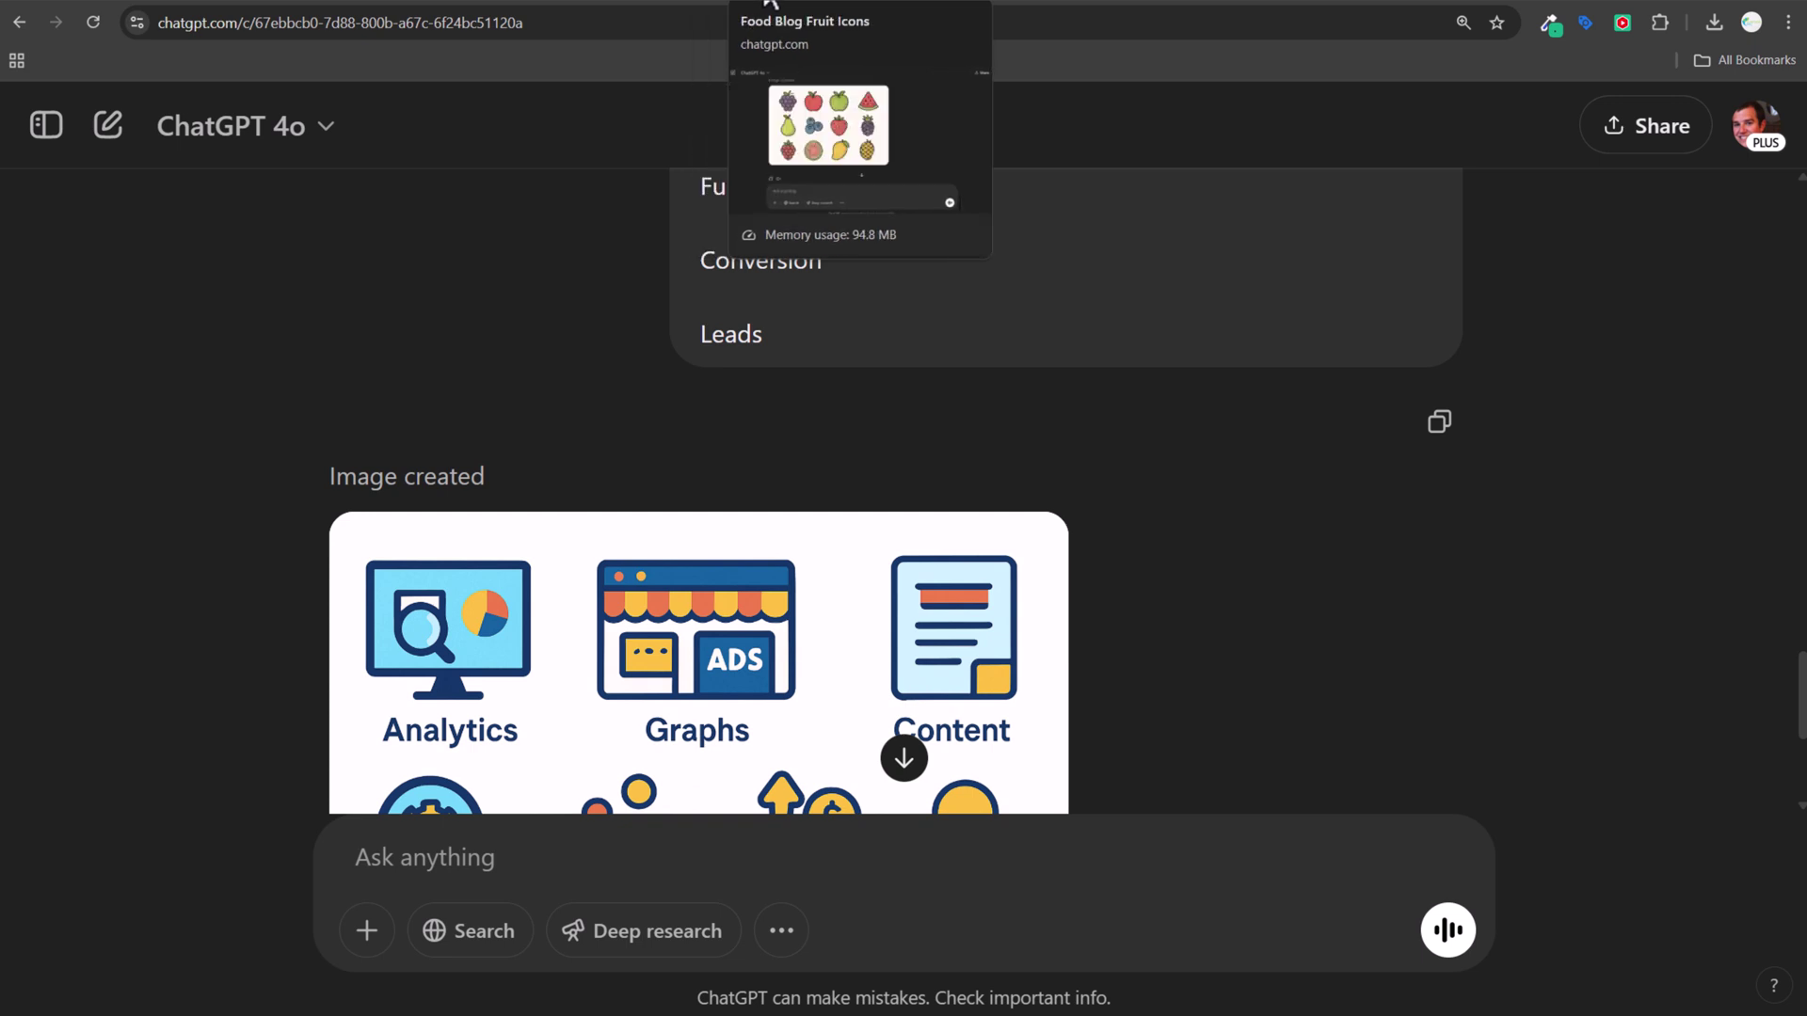
# Open the architecture firm icon chat, read its isometric prompt with the 30° perspective description and examine the colored icons it produced.
pyautogui.click(811, 5)
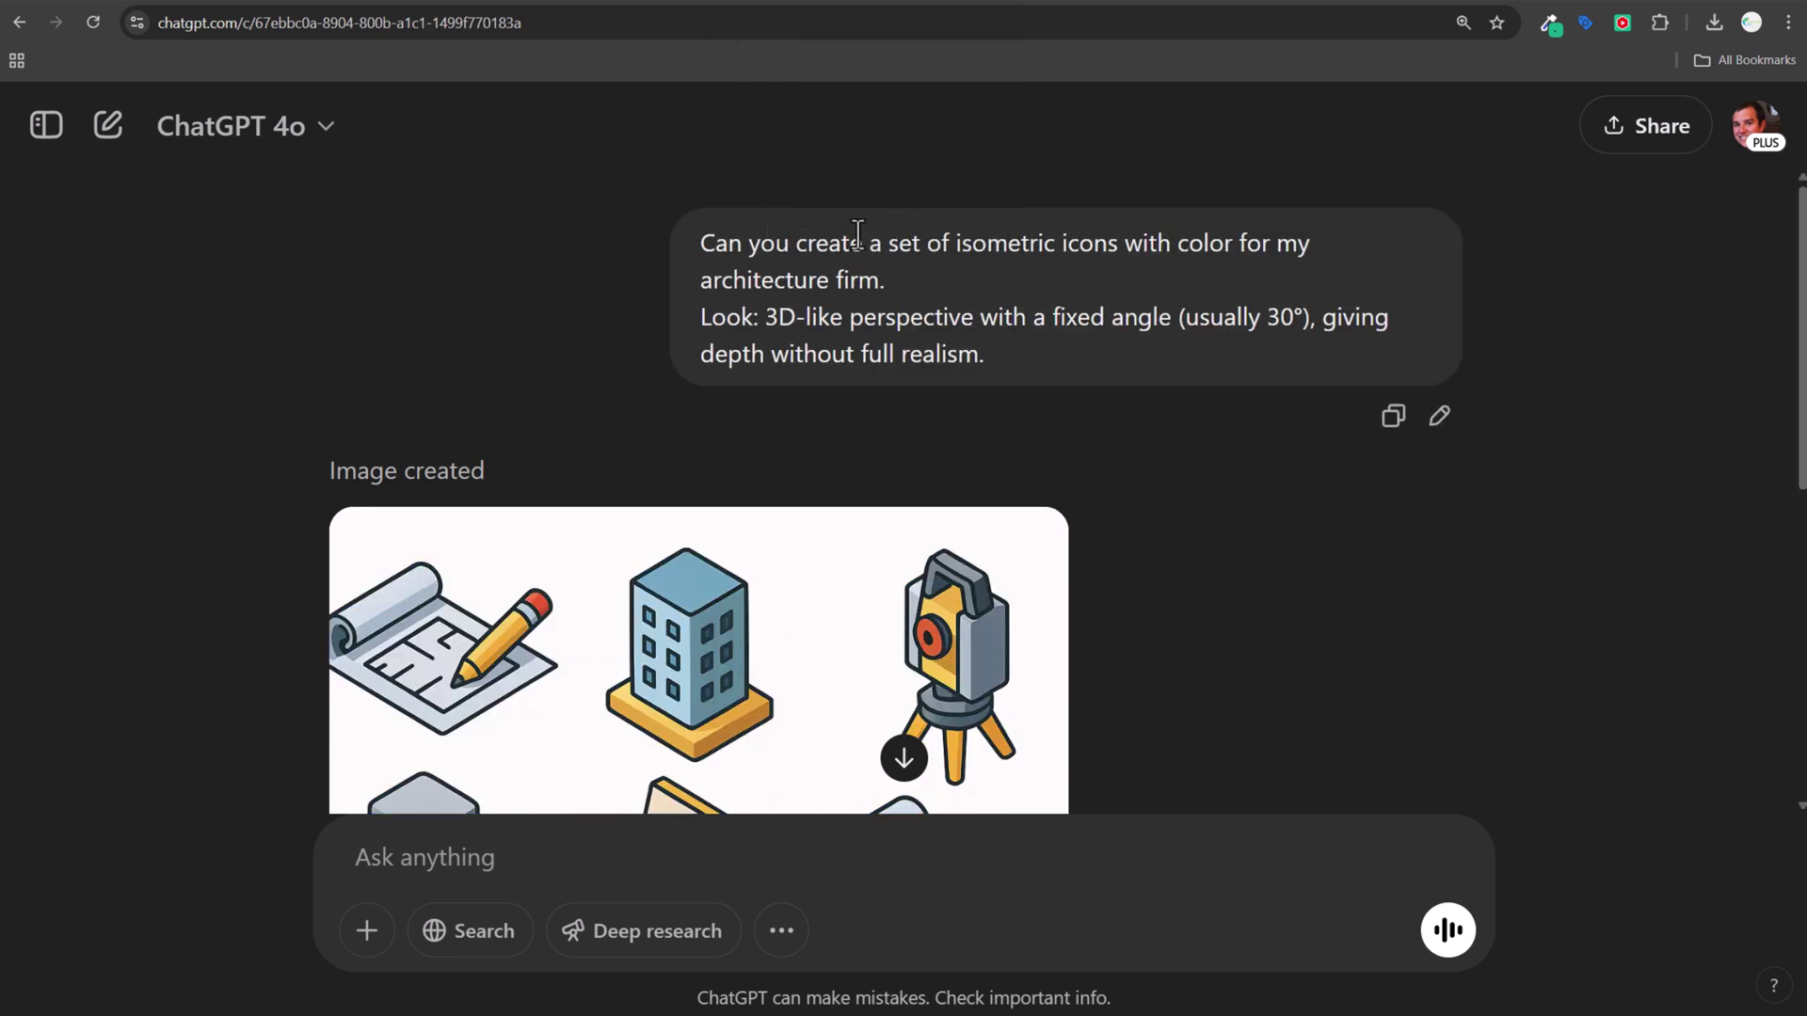
pyautogui.moveTo(701, 243); pyautogui.dragTo(1188, 294)
pyautogui.click(1191, 301)
pyautogui.moveTo(700, 317); pyautogui.dragTo(1032, 314)
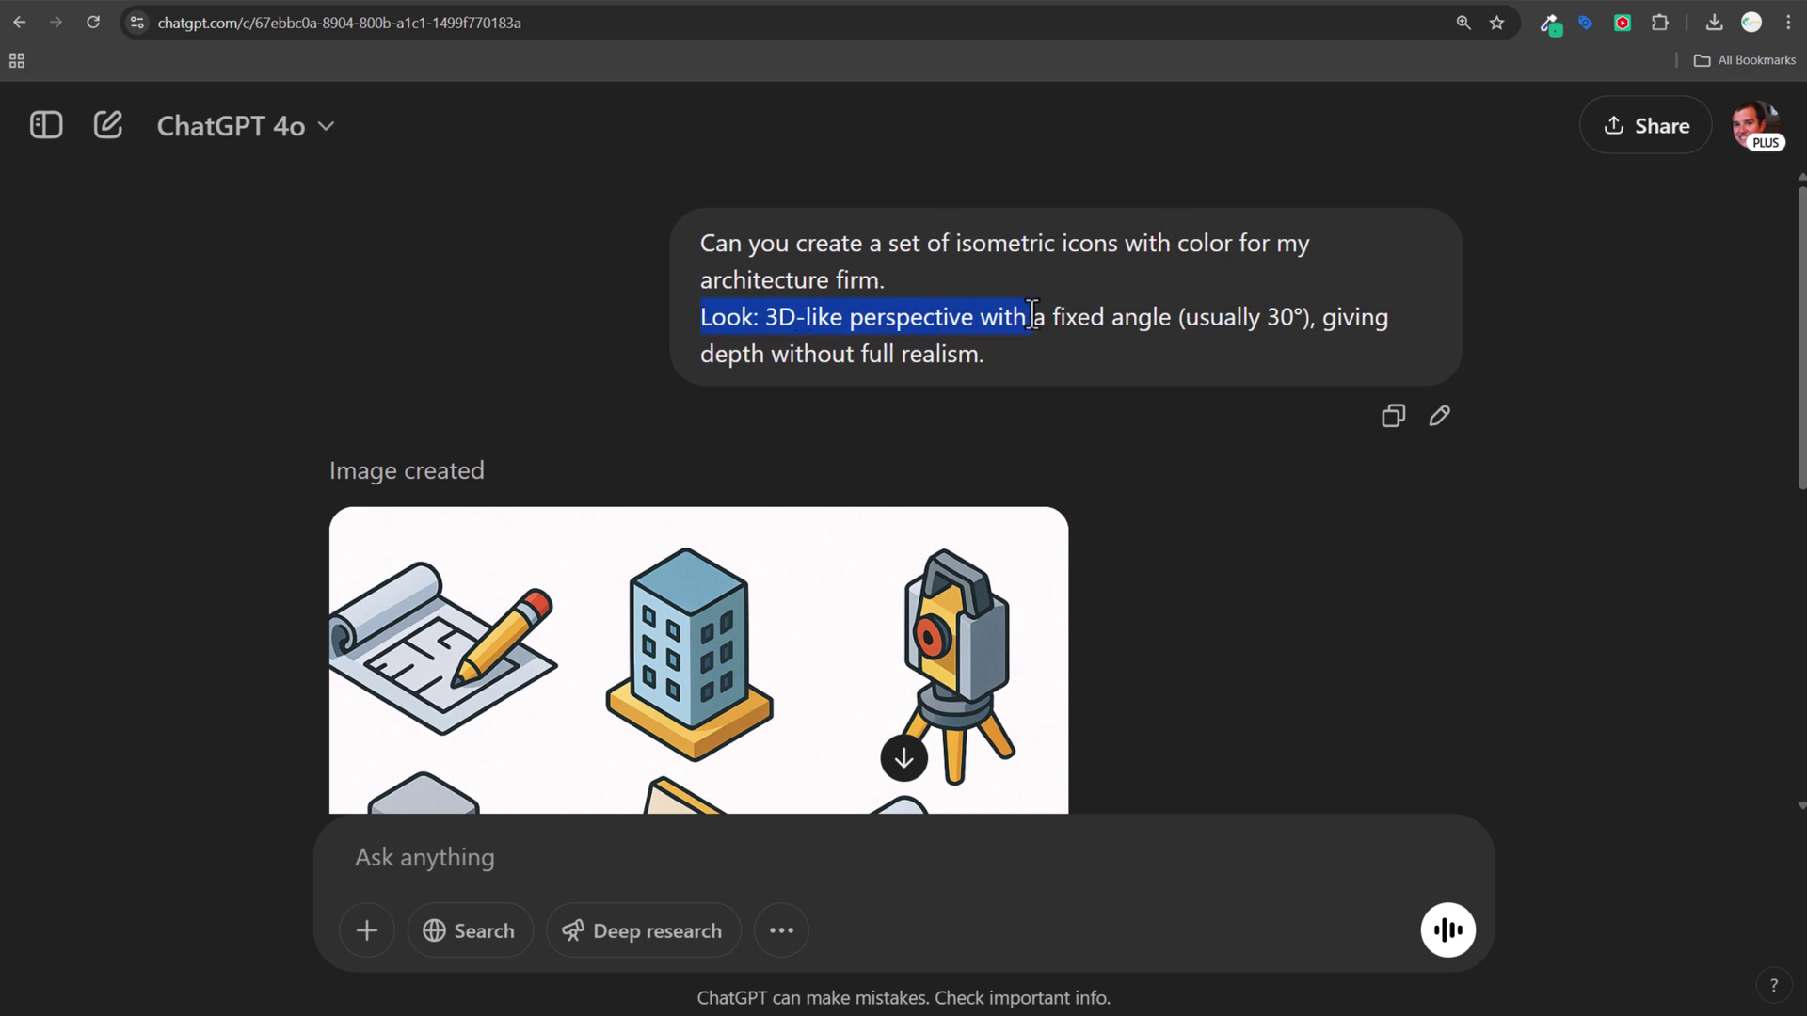
pyautogui.click(1080, 360)
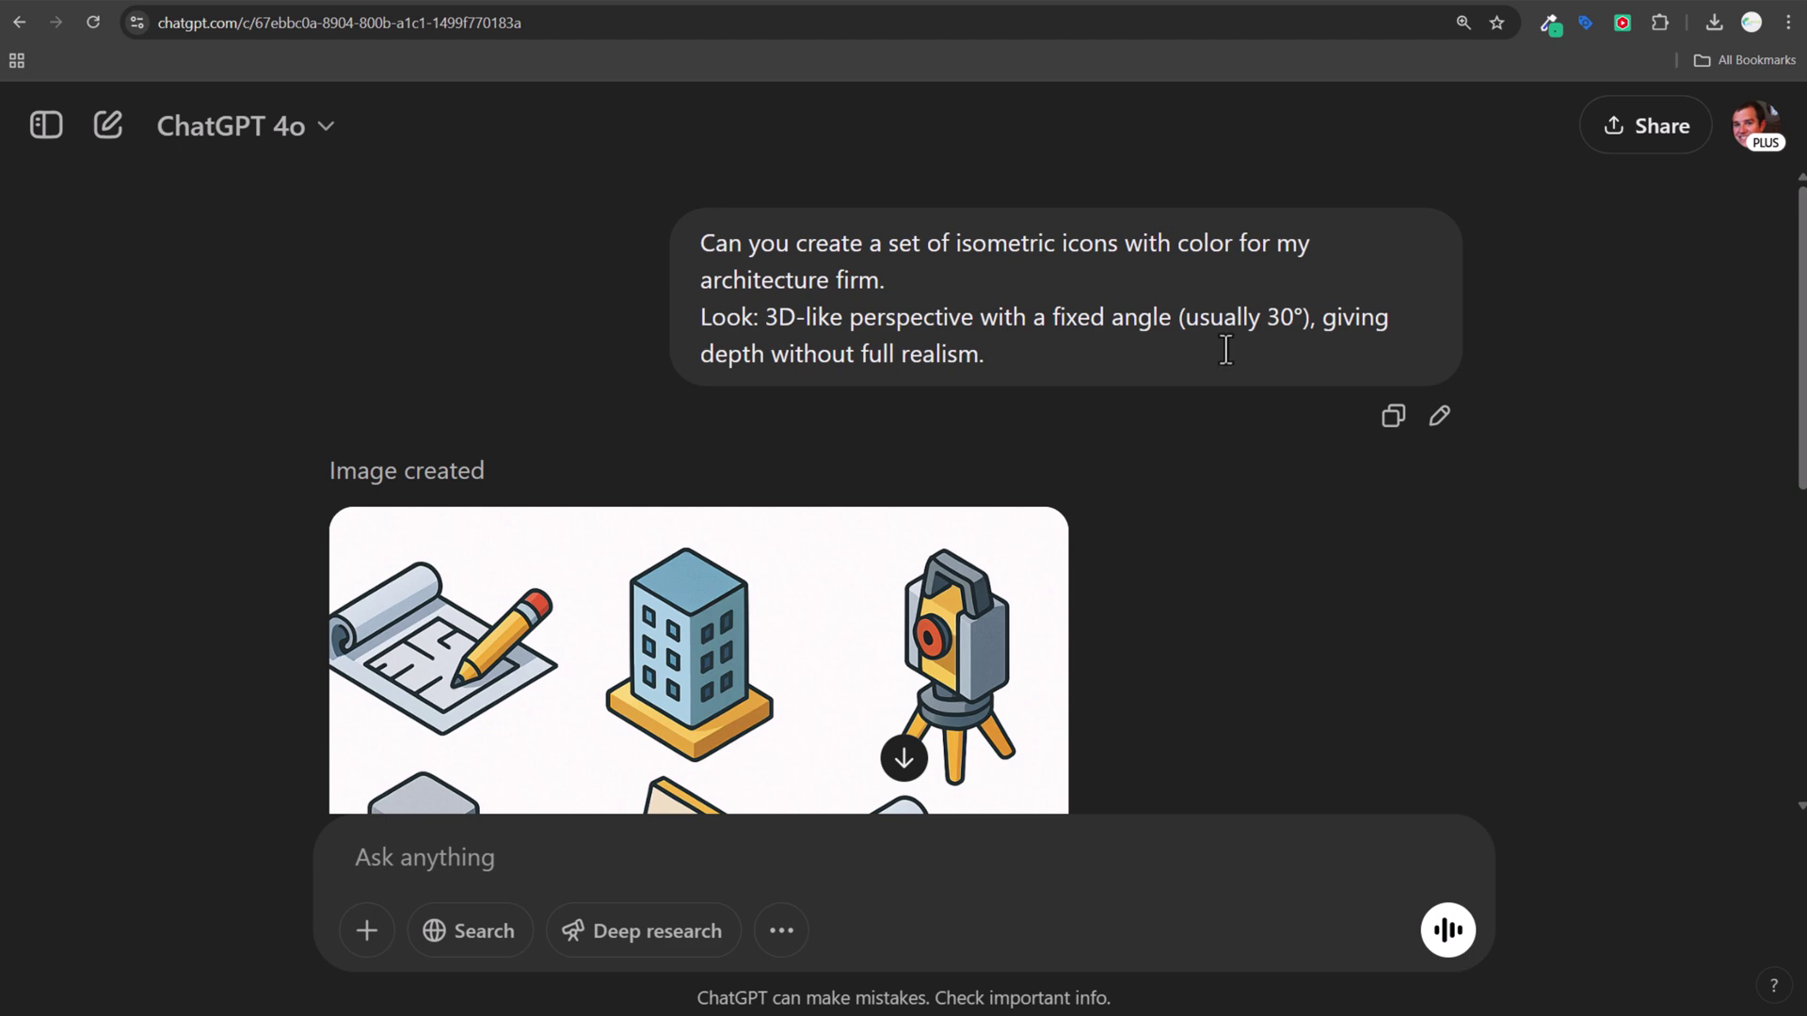
pyautogui.scroll(-5, 1273, 386)
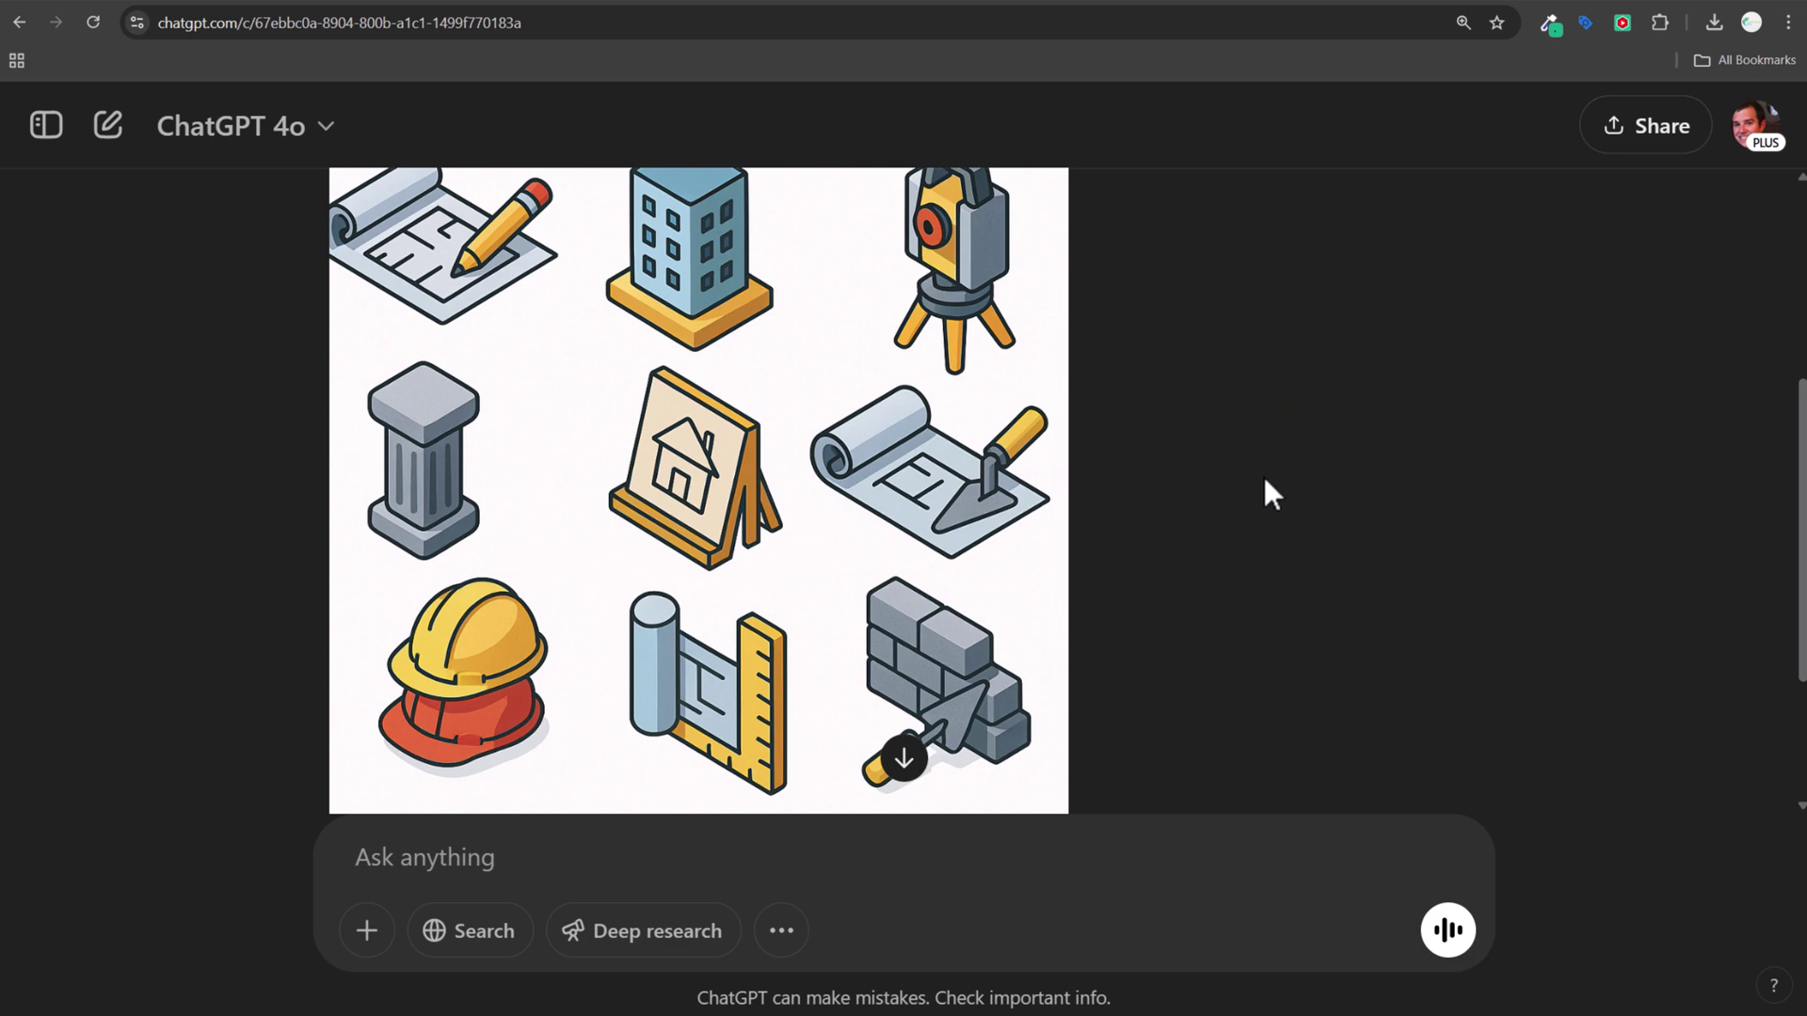
# Open the marketing icon design guide chat and read its Isometric Icons entry, focusing on the description of the look.
pyautogui.scroll(2, 1243, 486)
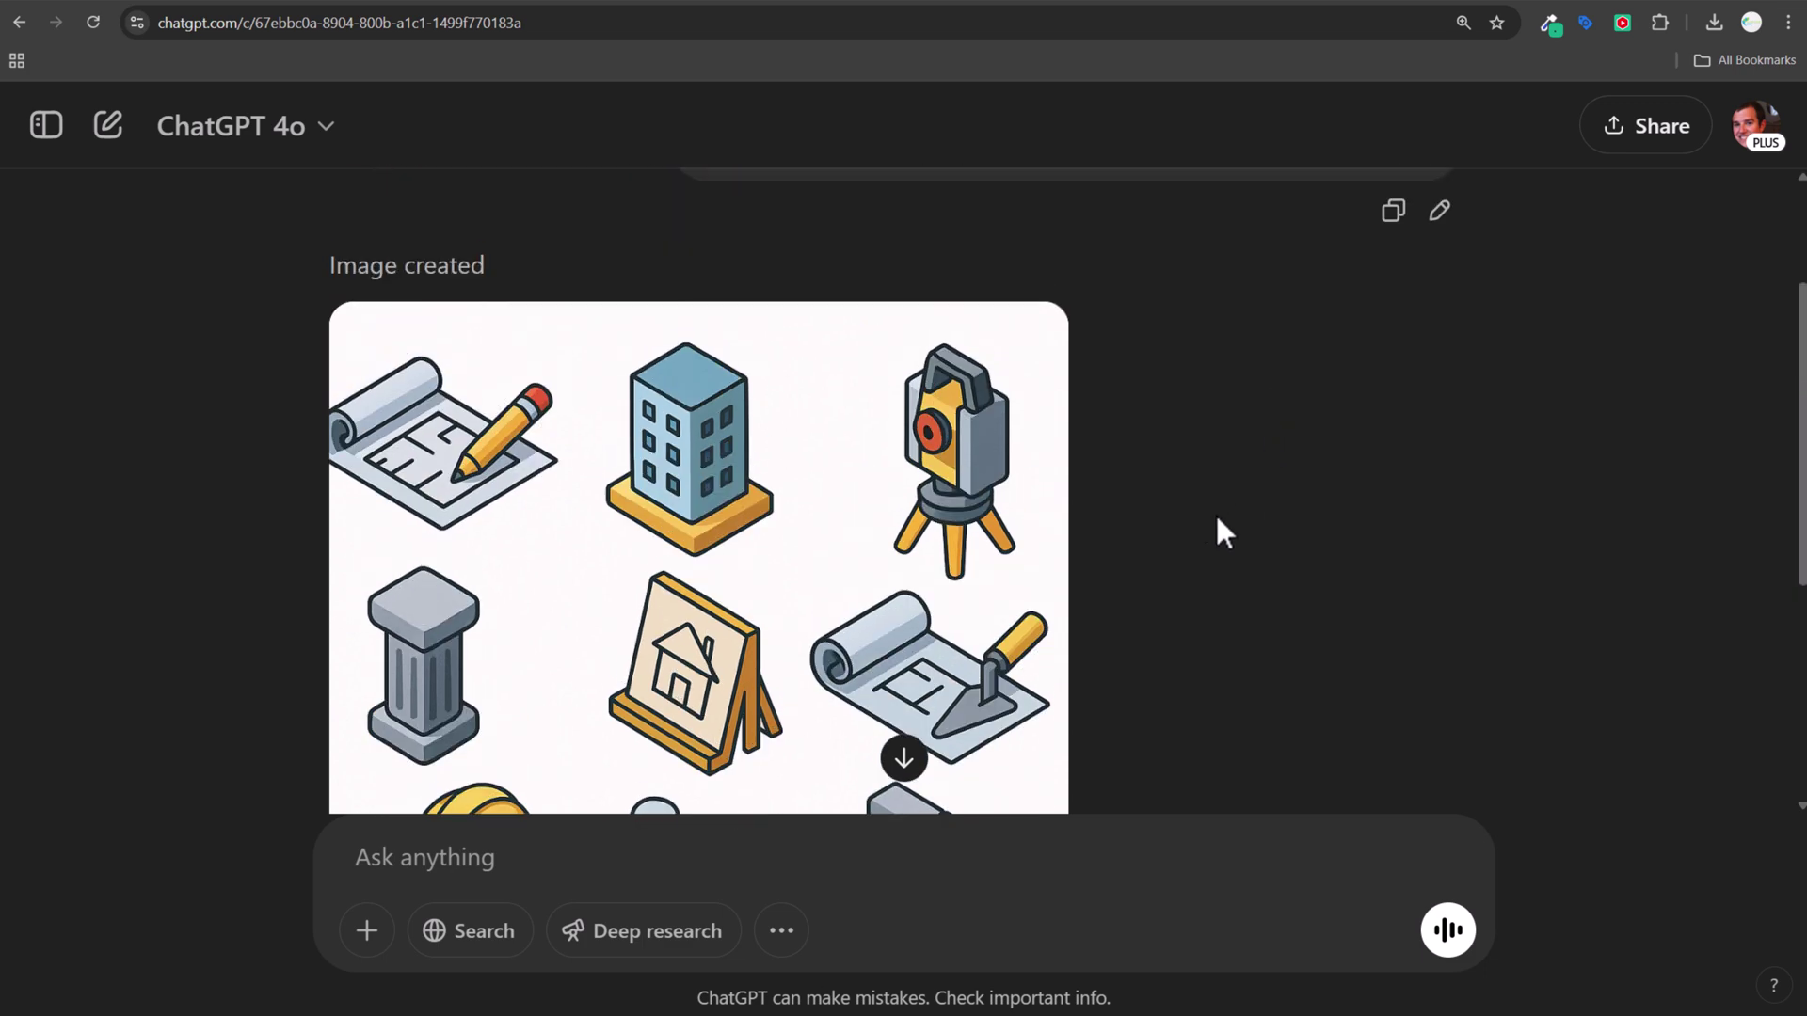
pyautogui.click(1006, 6)
pyautogui.scroll(-14, 1285, 395)
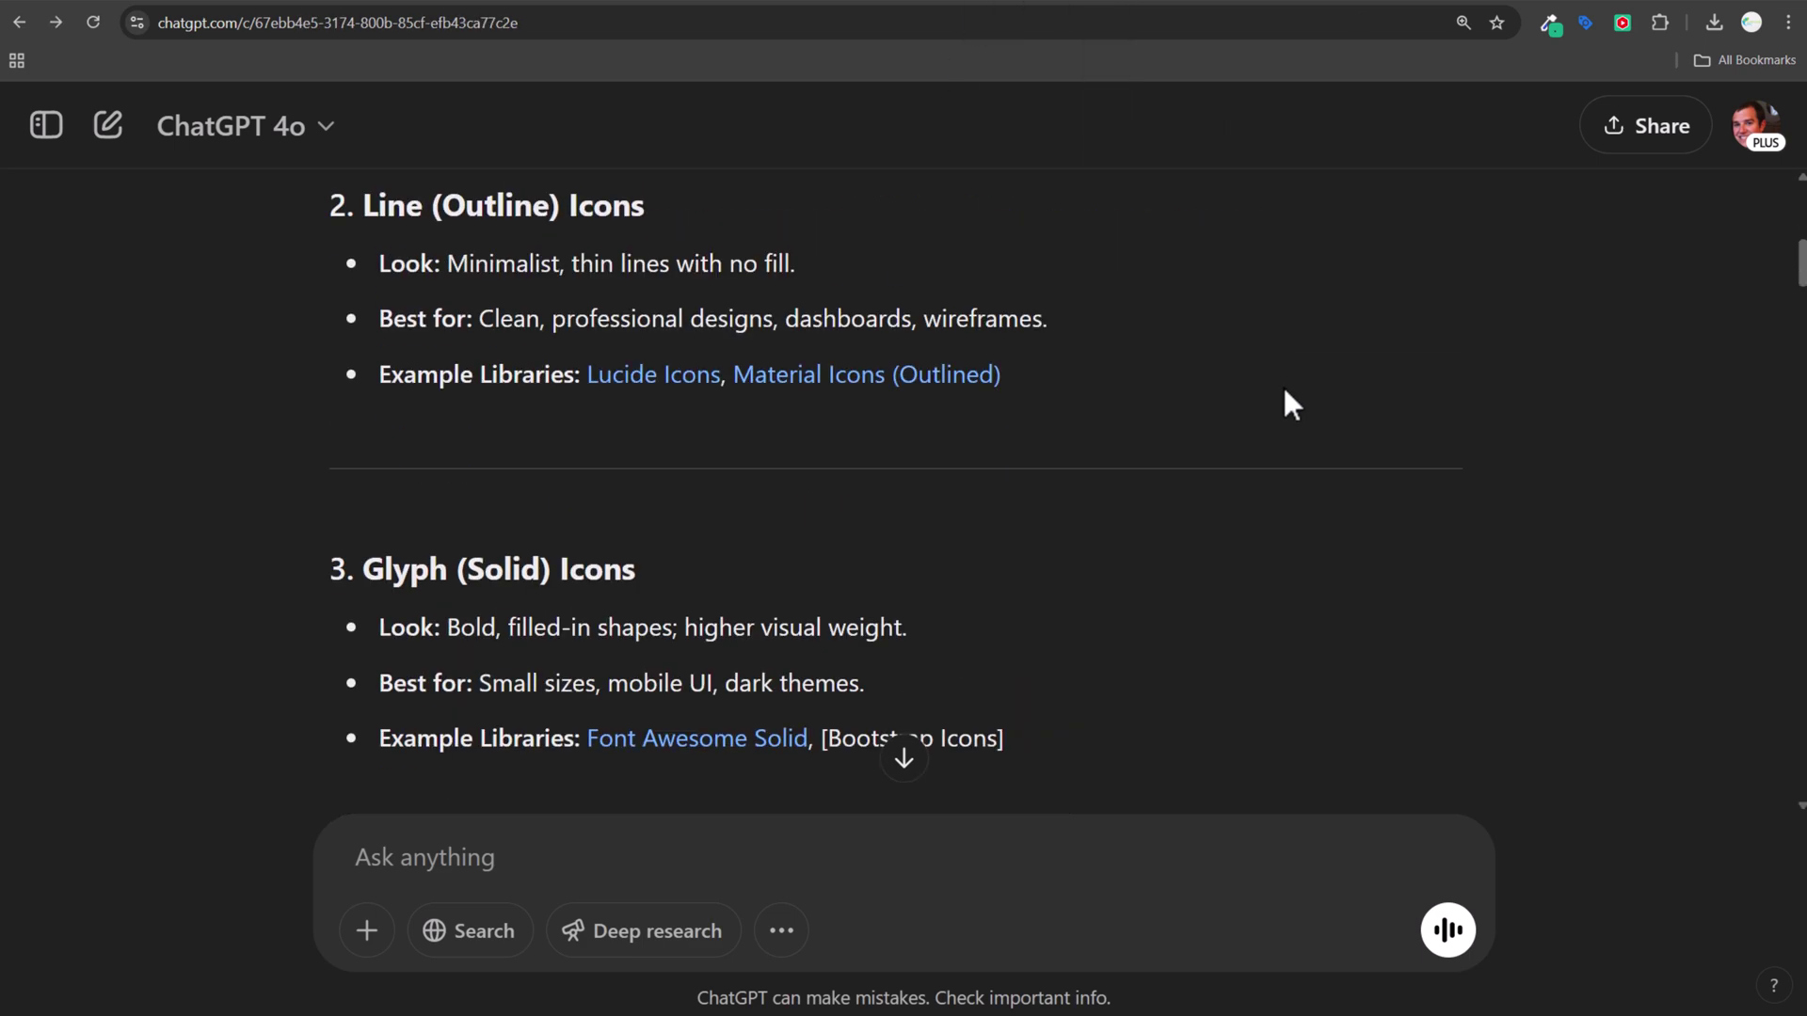
pyautogui.scroll(-10, 1295, 386)
pyautogui.scroll(3, 1295, 386)
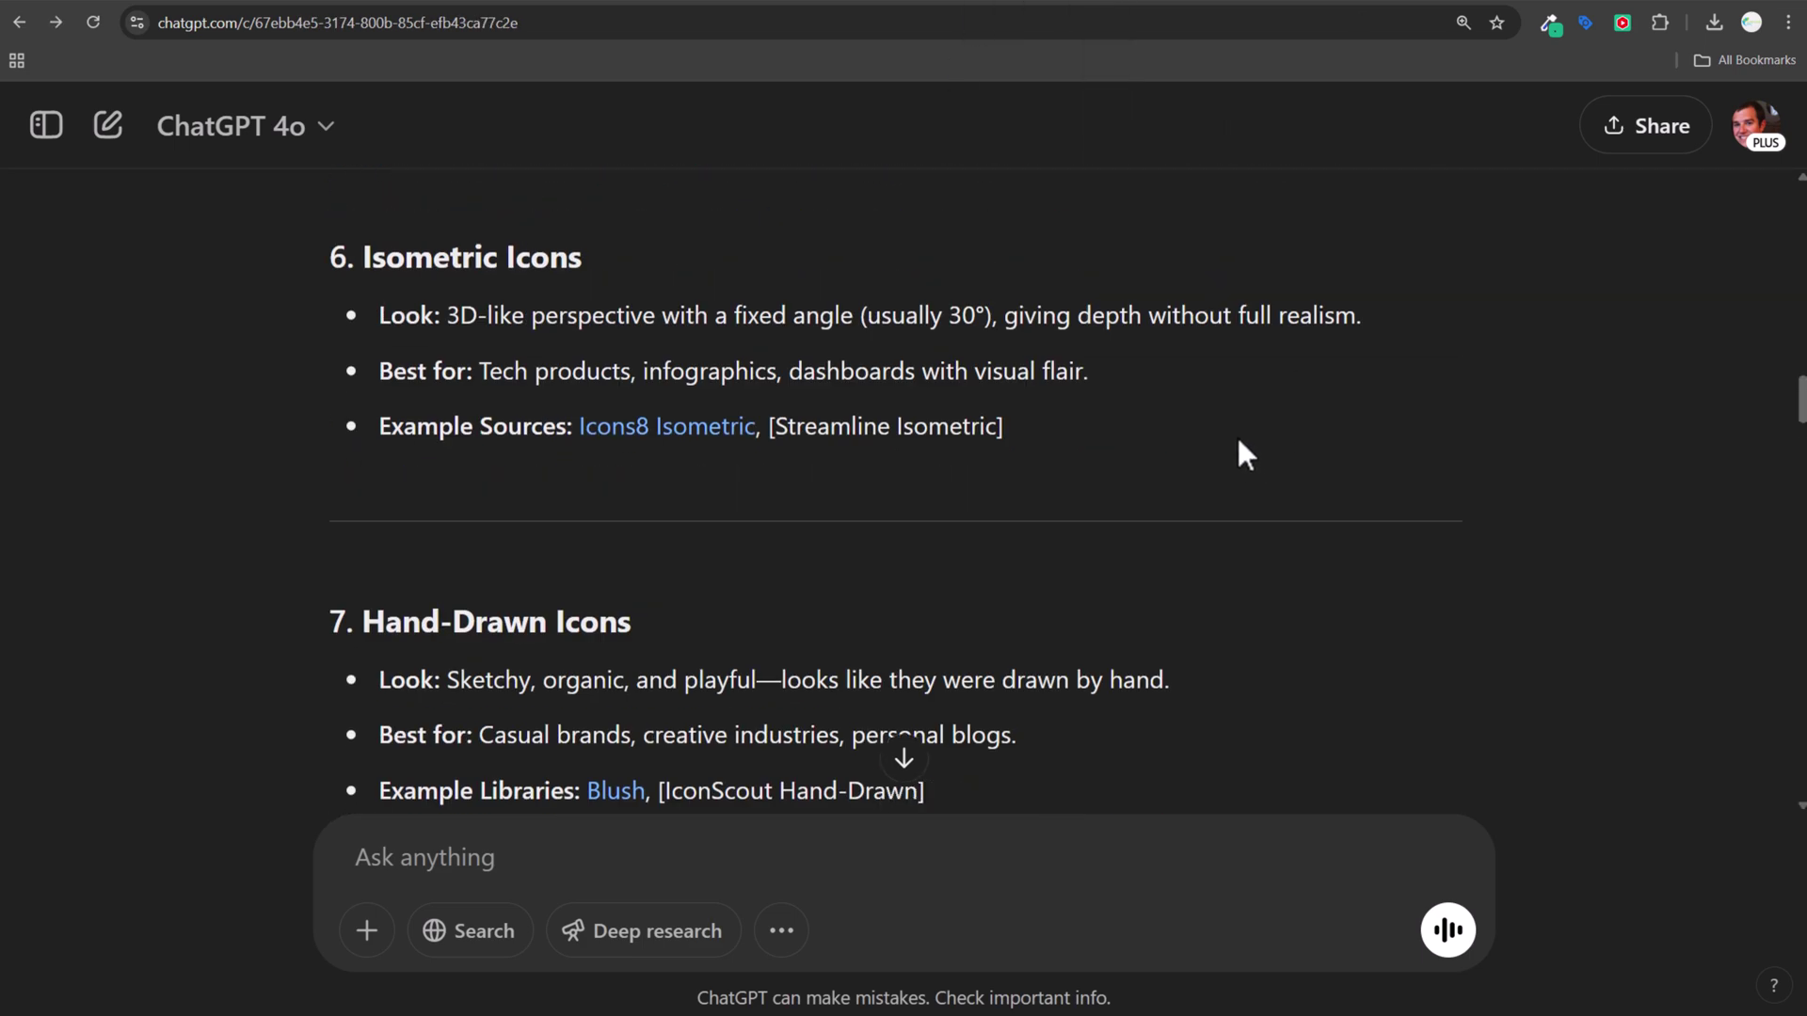
pyautogui.moveTo(473, 320); pyautogui.dragTo(1073, 318)
pyautogui.click(1194, 323)
pyautogui.moveTo(381, 370); pyautogui.dragTo(330, 334)
pyautogui.click(829, 316)
# Open the med spa icon set chat and read its first prompt requesting text-free outline icons for the listed services.
pyautogui.moveTo(894, 3)
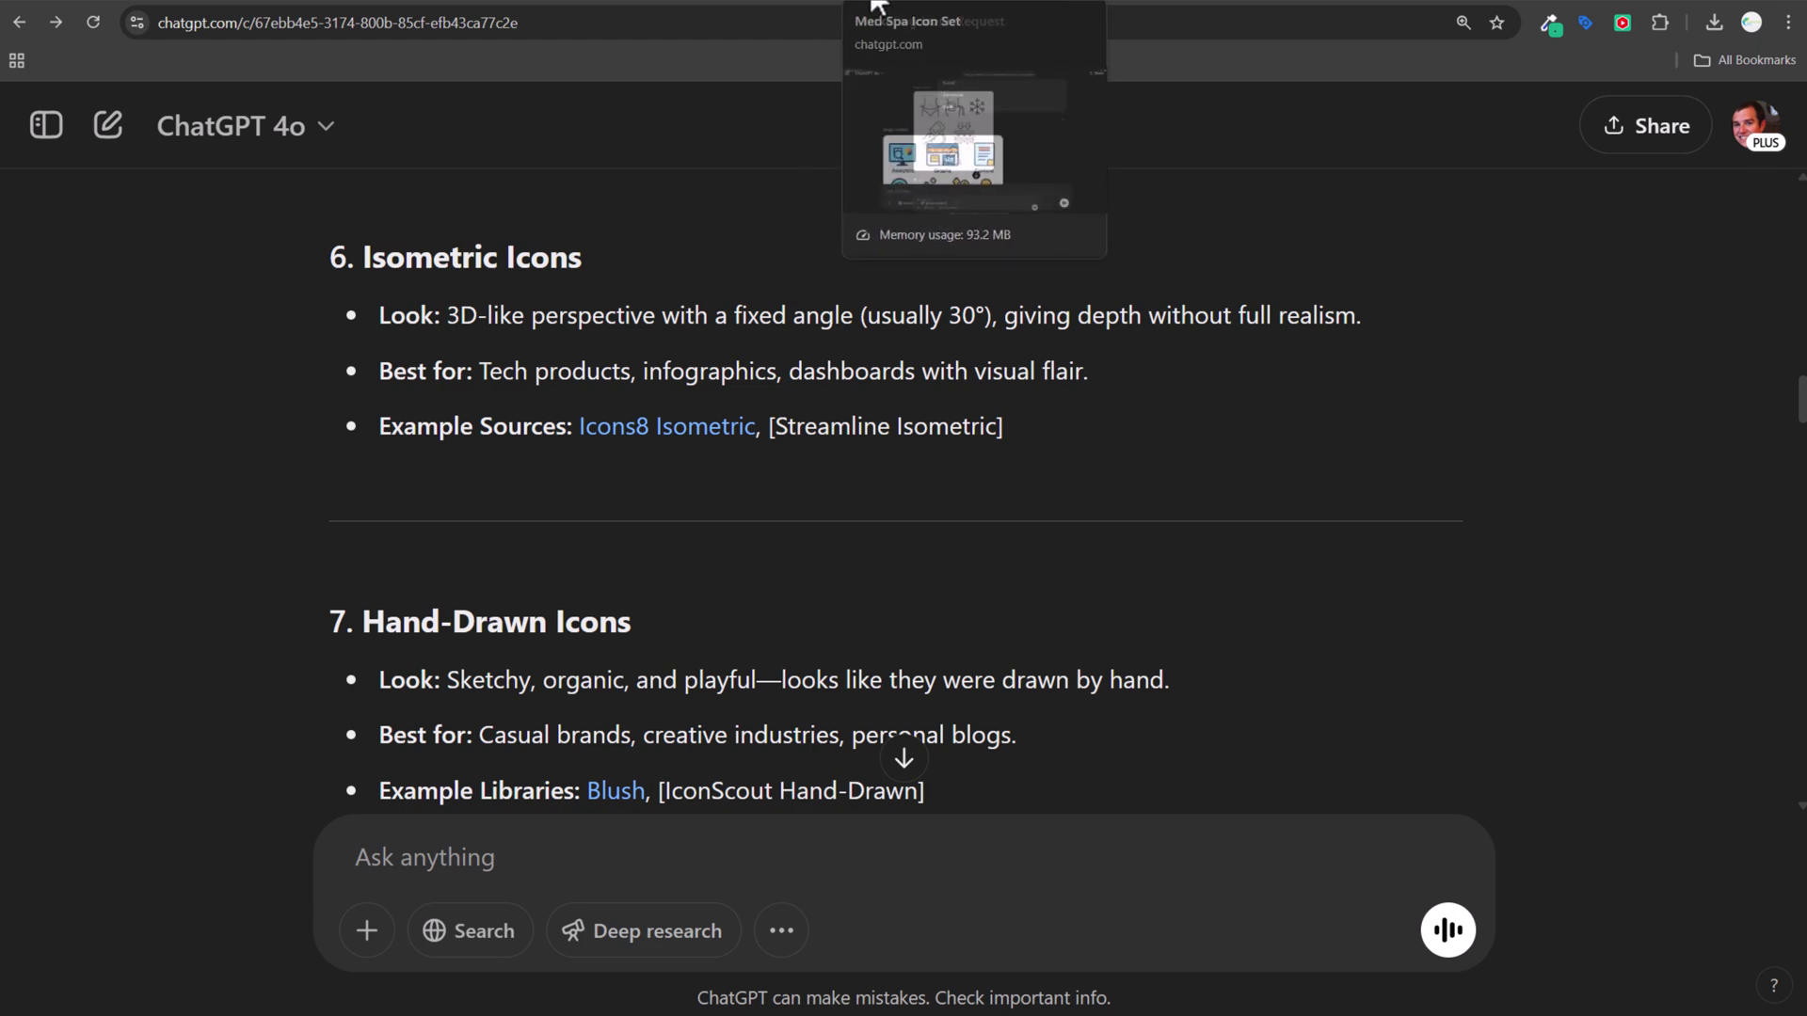
pyautogui.click(875, 5)
pyautogui.scroll(15, 1553, 579)
pyautogui.scroll(3, 1553, 579)
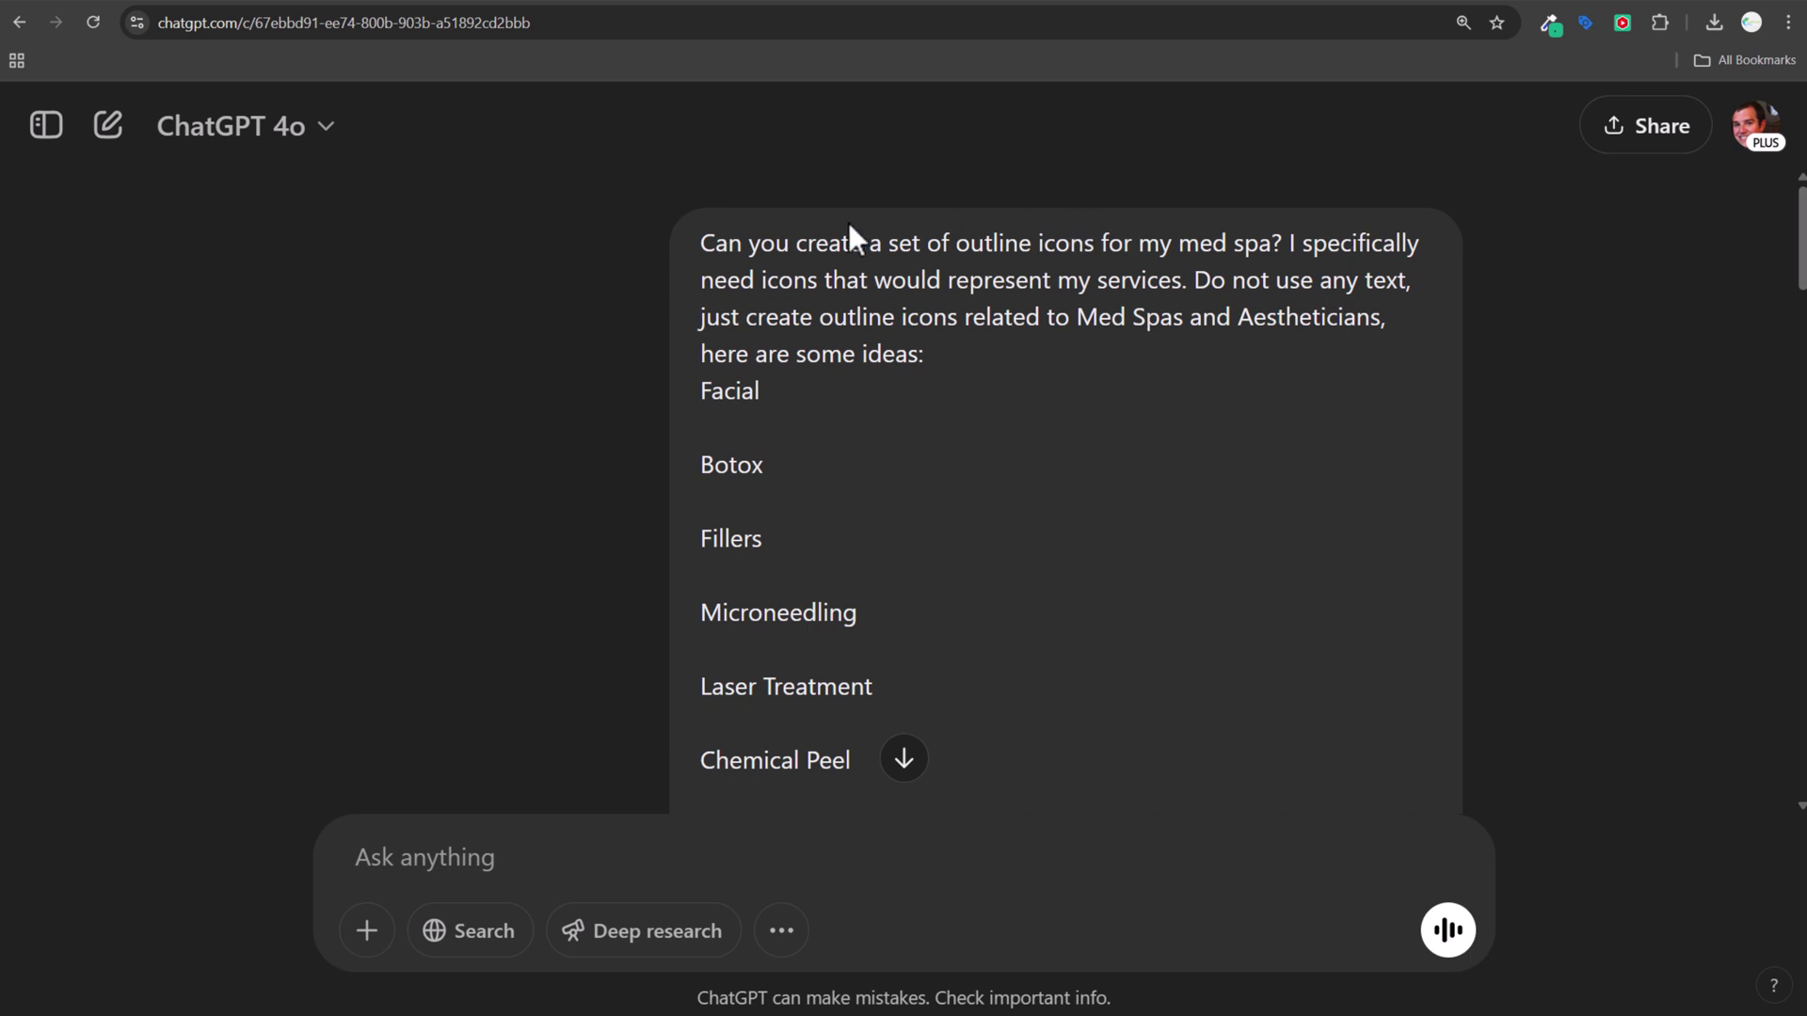
pyautogui.moveTo(851, 243); pyautogui.dragTo(1110, 245)
pyautogui.click(1014, 202)
pyautogui.moveTo(958, 243); pyautogui.dragTo(1054, 244)
pyautogui.click(1149, 279)
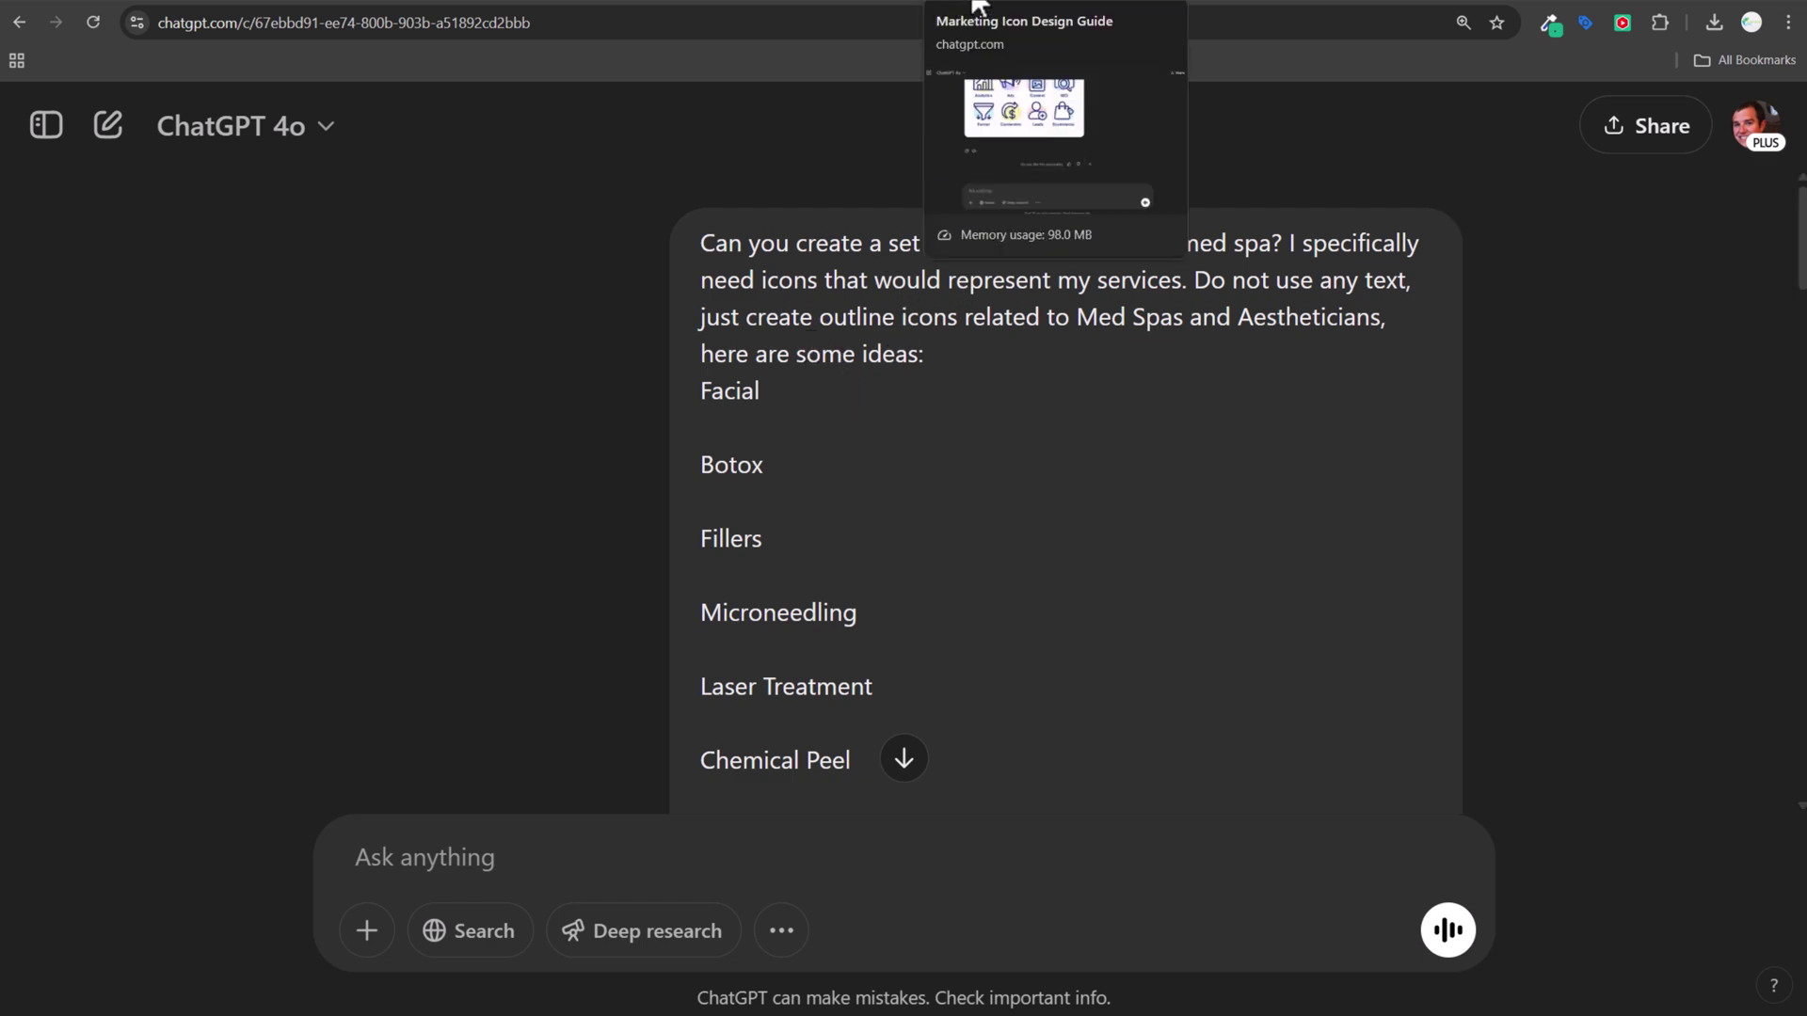
# Return to the design guide chat and read the question and answer on 20 concepts related to med spas and aestheticians.
pyautogui.click(1007, 8)
pyautogui.scroll(-10, 1139, 489)
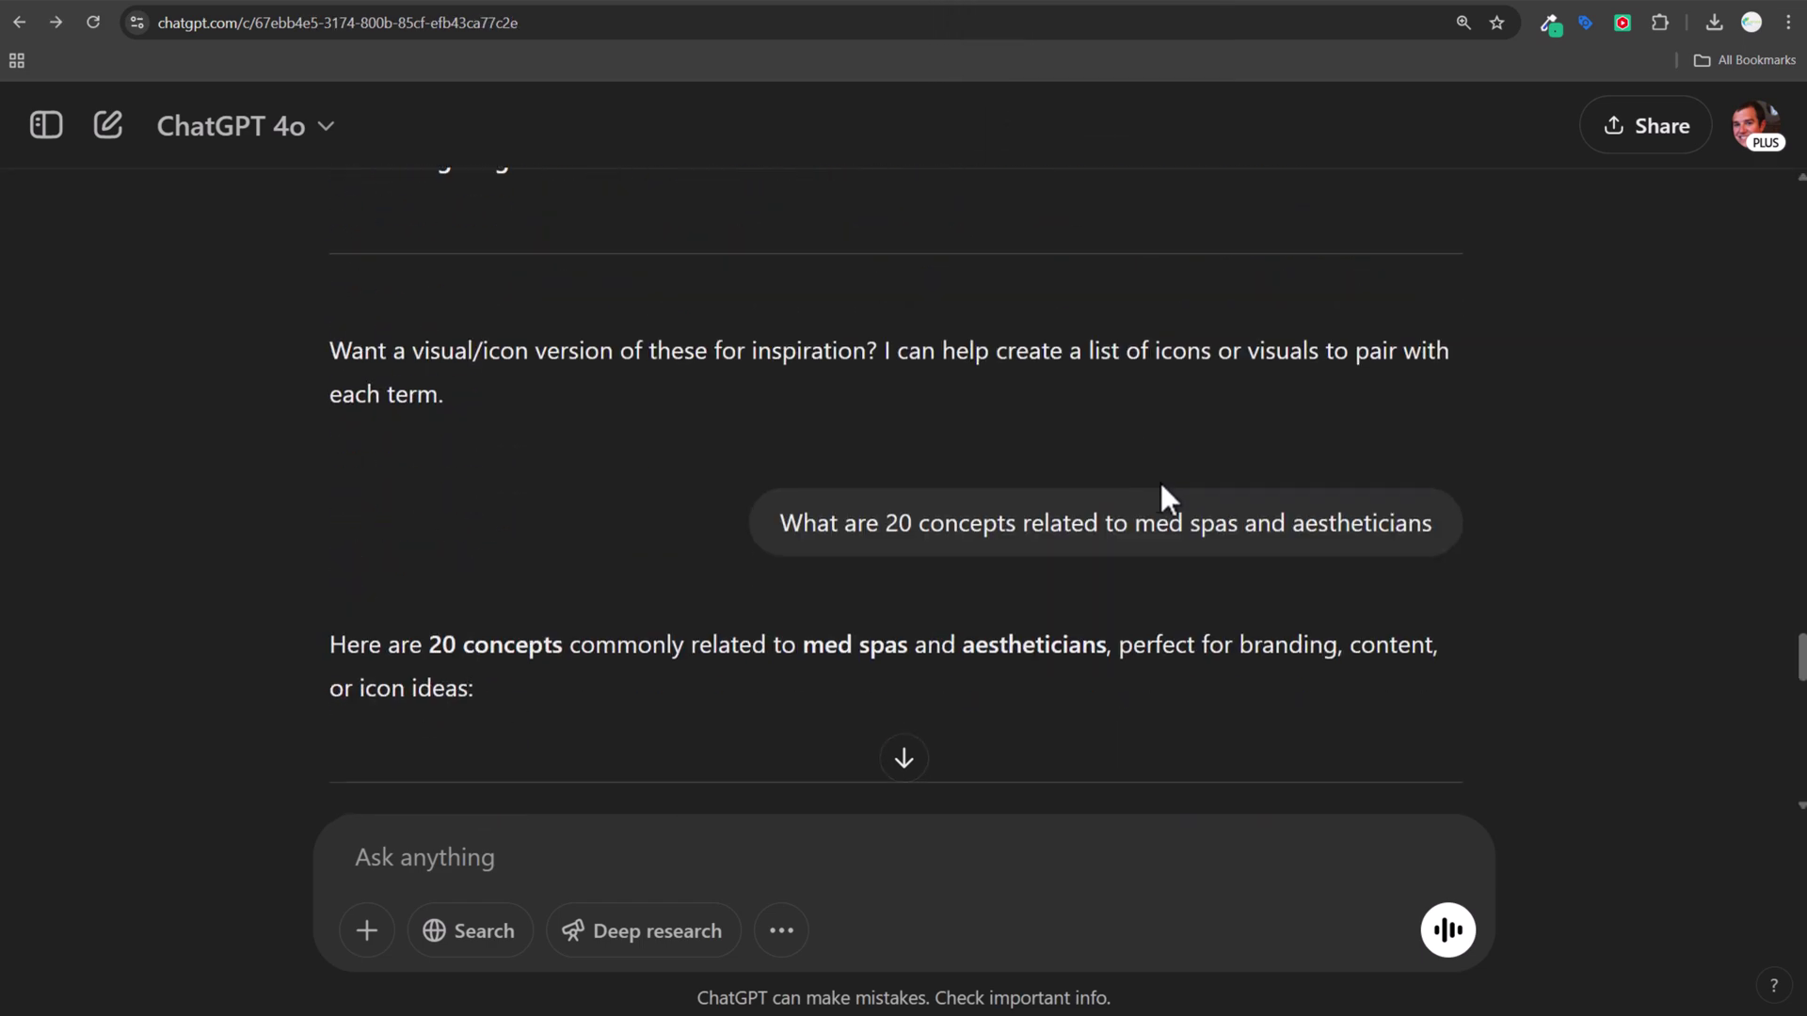
pyautogui.scroll(-15, 1167, 475)
pyautogui.scroll(12, 1177, 469)
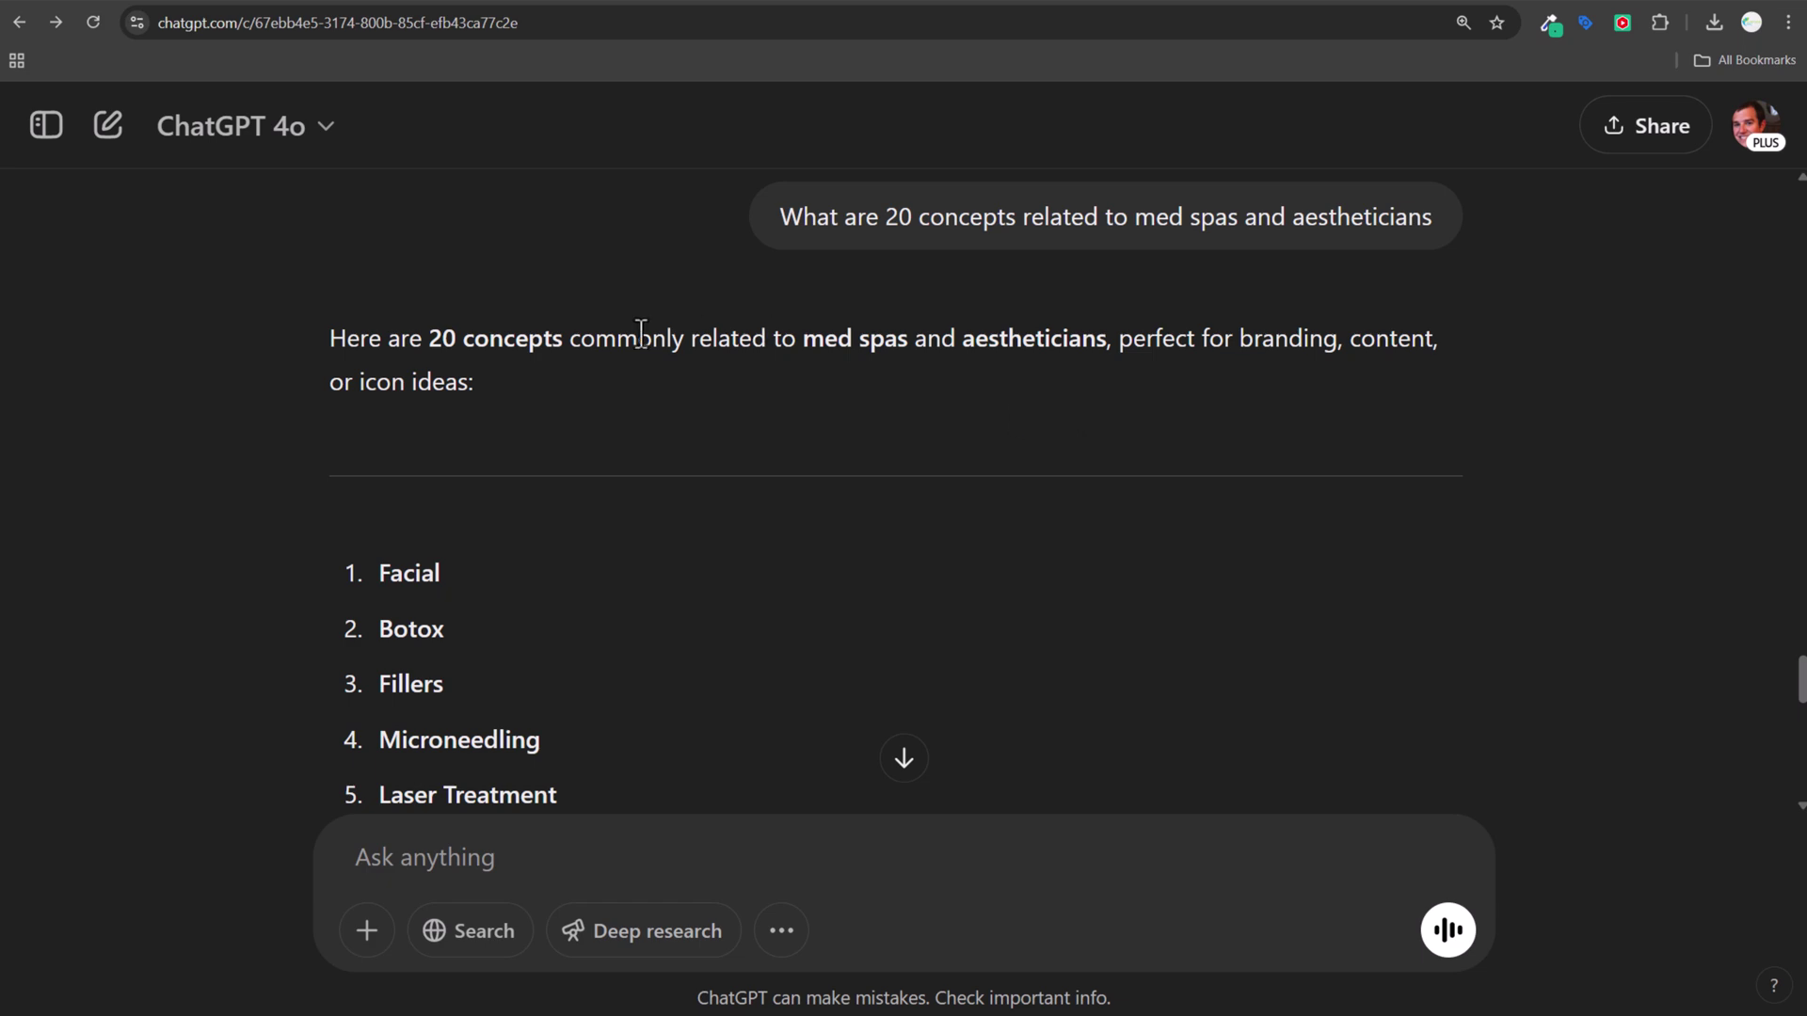
pyautogui.moveTo(641, 334); pyautogui.dragTo(966, 339)
pyautogui.click(1066, 339)
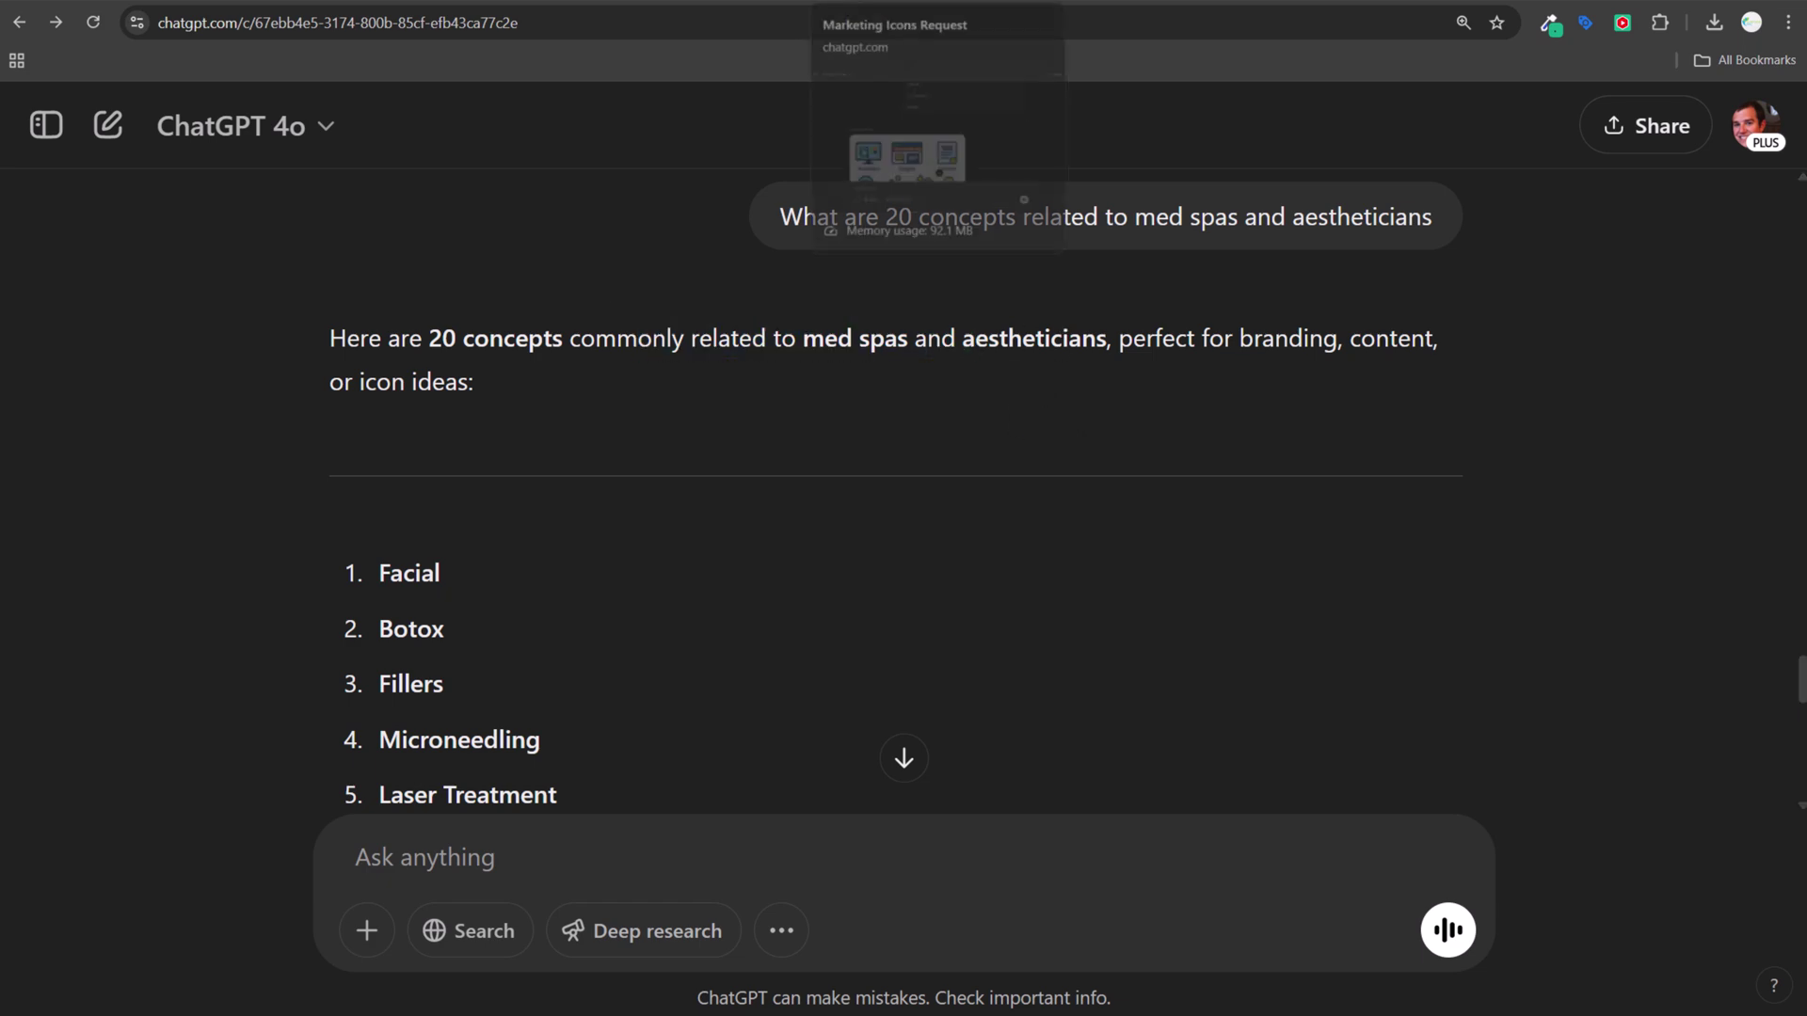
# Go back to the med spa chat and examine the generated outline icons below the list of service ideas.
pyautogui.click(880, 4)
pyautogui.scroll(-12, 1106, 331)
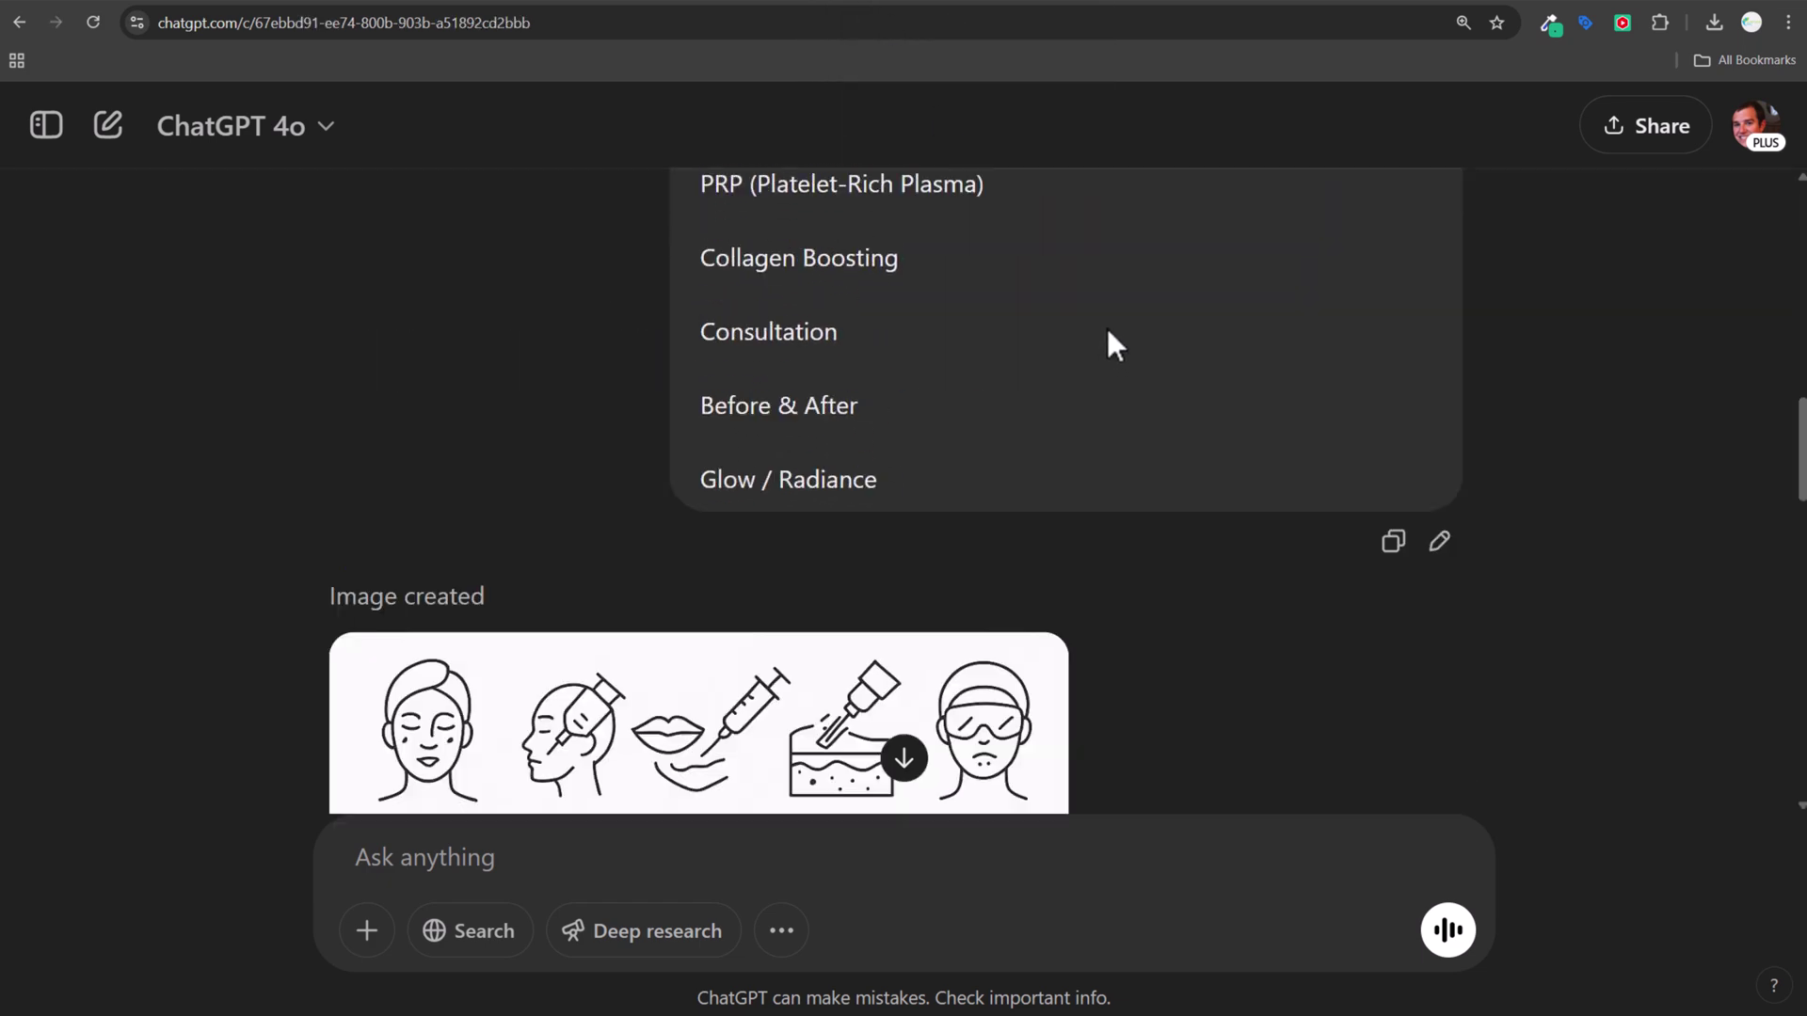
pyautogui.scroll(-2, 1217, 319)
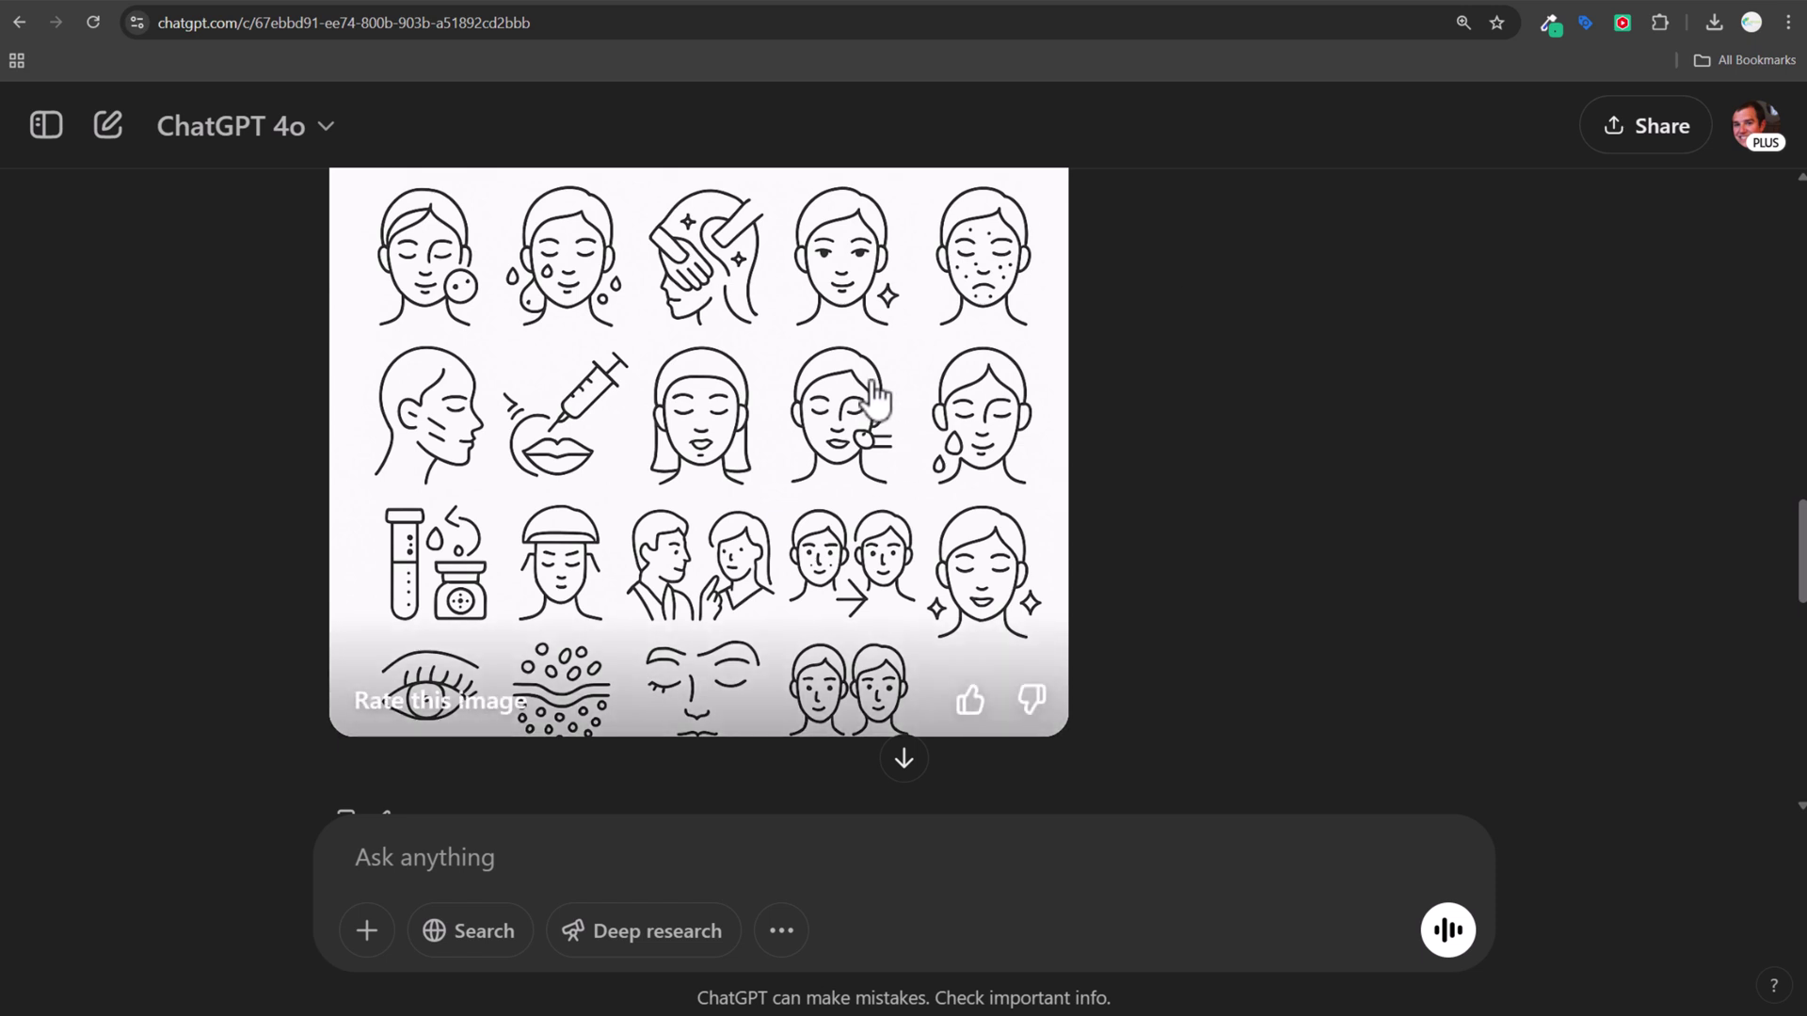
pyautogui.scroll(2, 1336, 419)
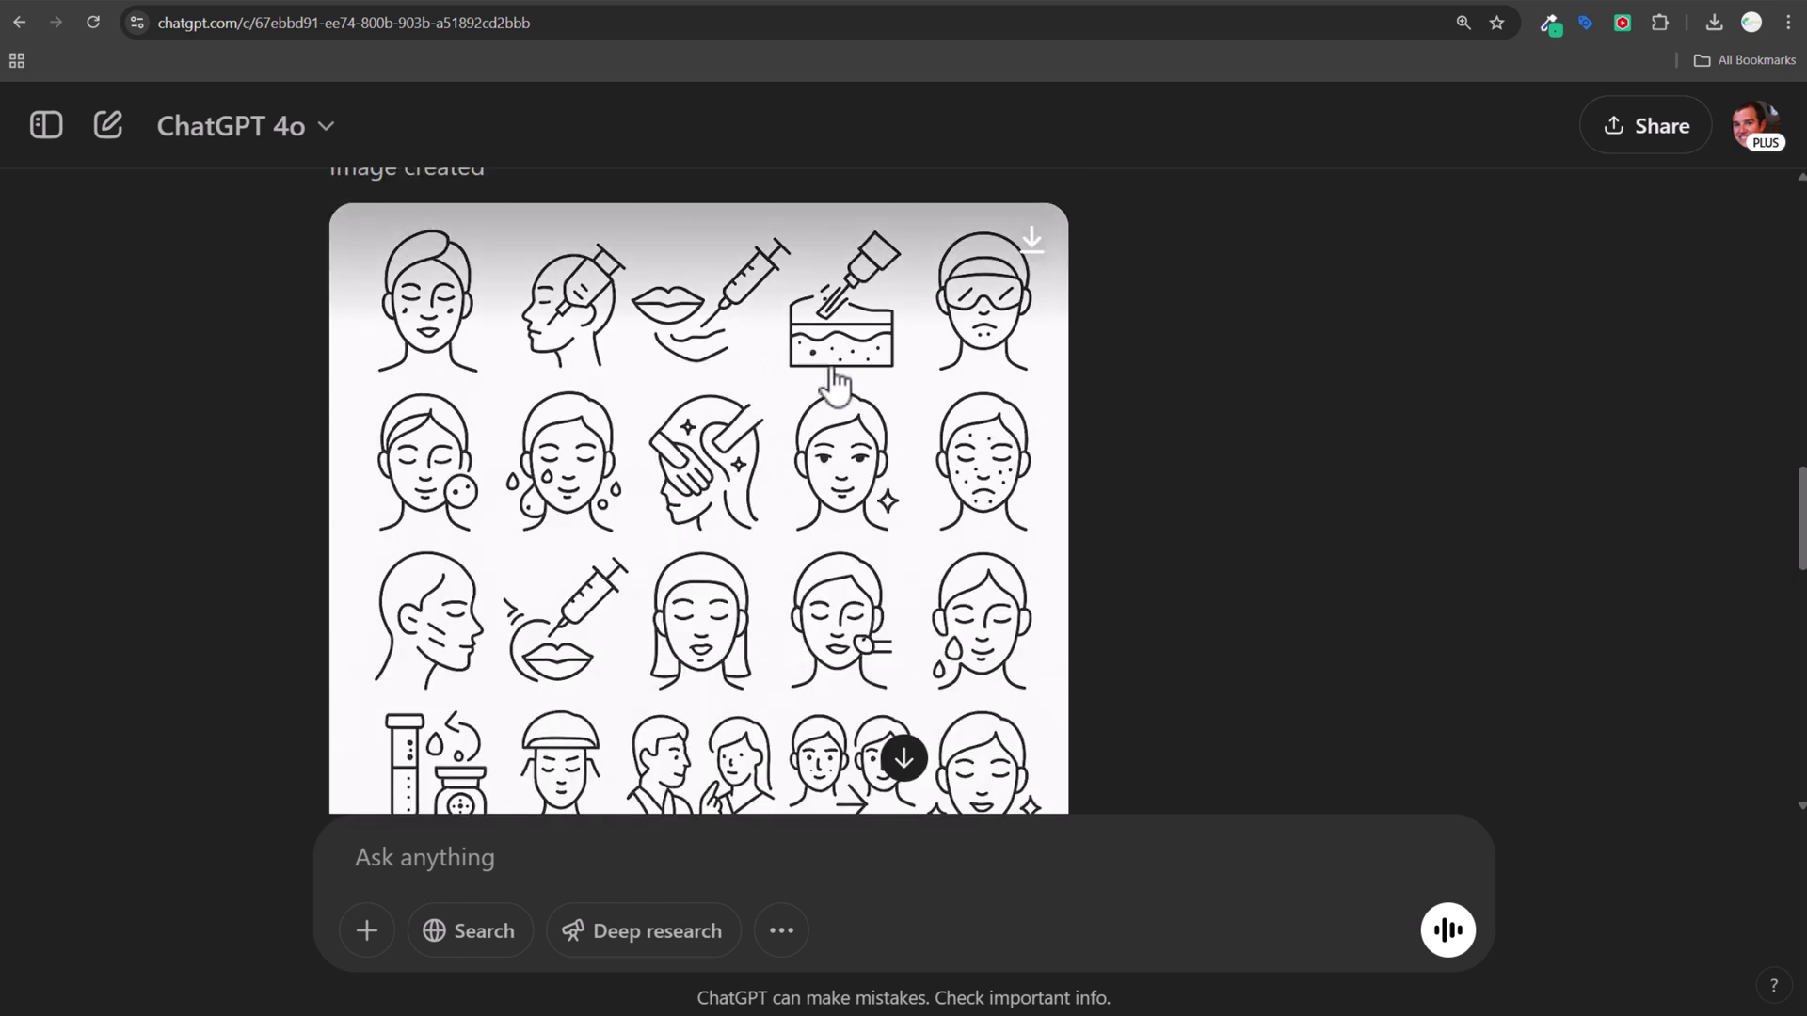
pyautogui.scroll(-1, 155, 269)
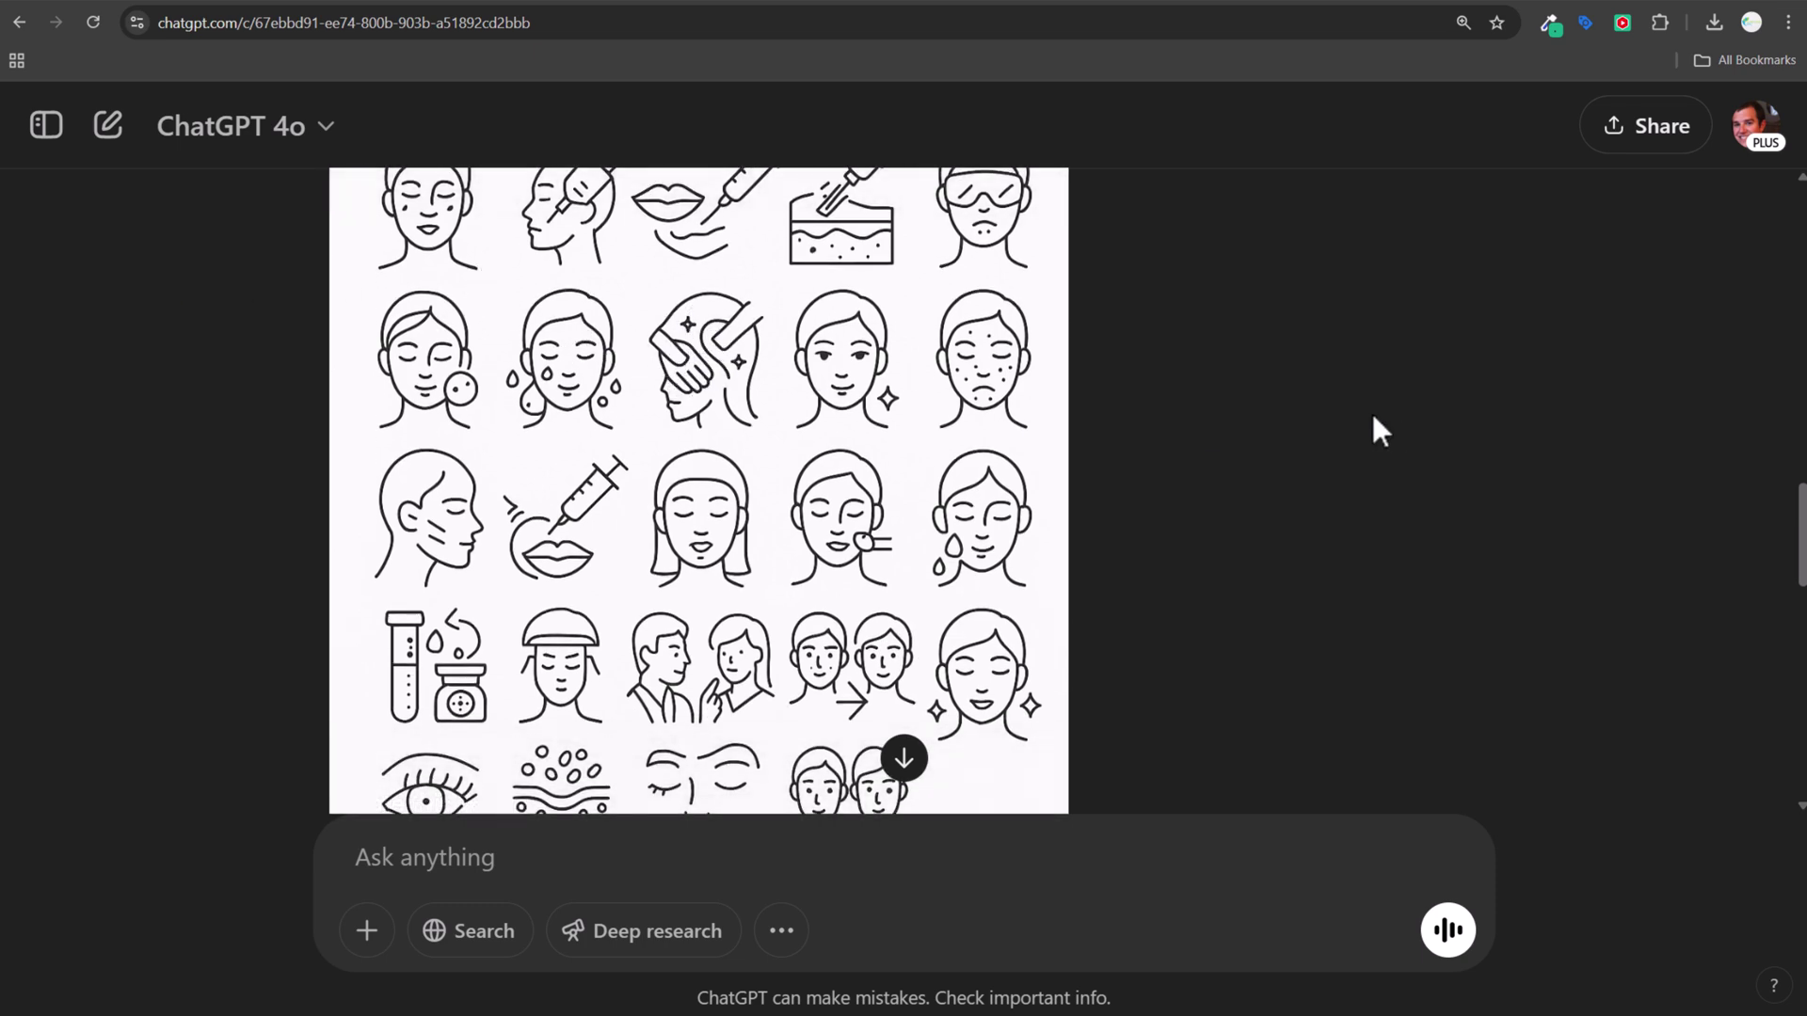
pyautogui.scroll(-4, 1373, 417)
pyautogui.scroll(-1, 1363, 359)
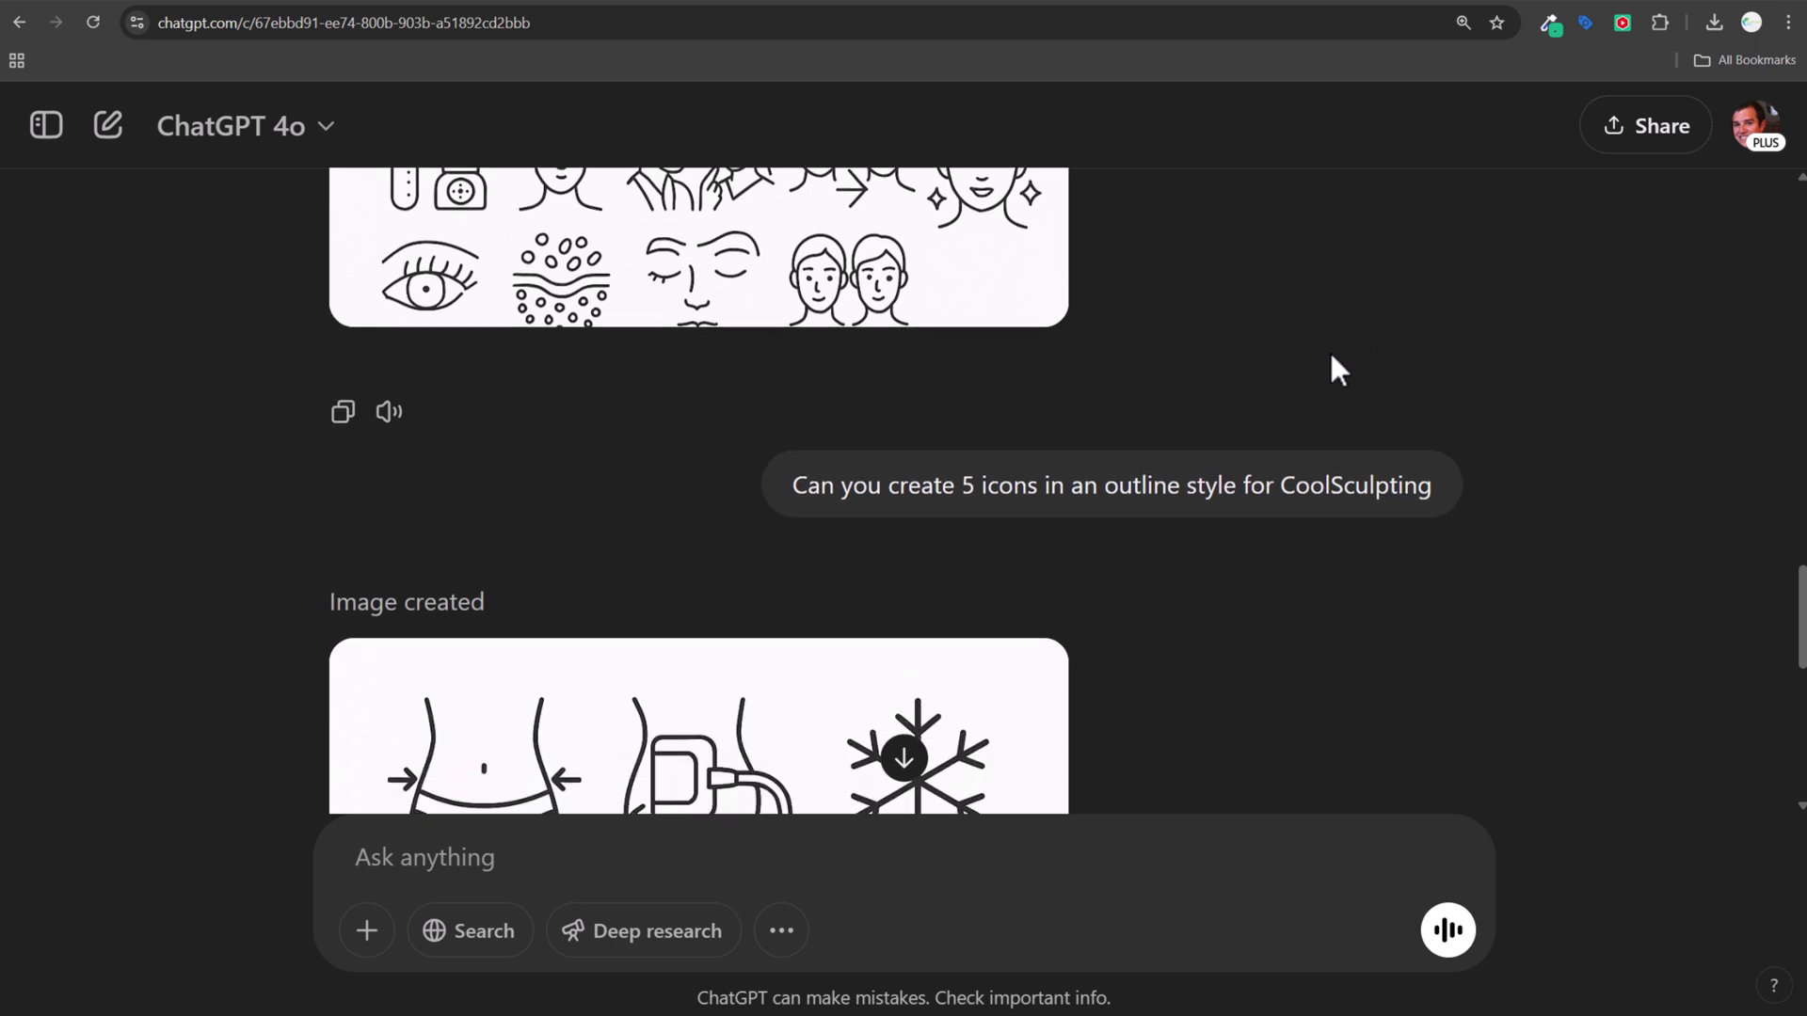
# Read the follow-up prompt asking for 5 outline-style CoolSculpting icons and examine the icons generated for it.
pyautogui.moveTo(783, 479); pyautogui.dragTo(932, 480)
pyautogui.click(960, 477)
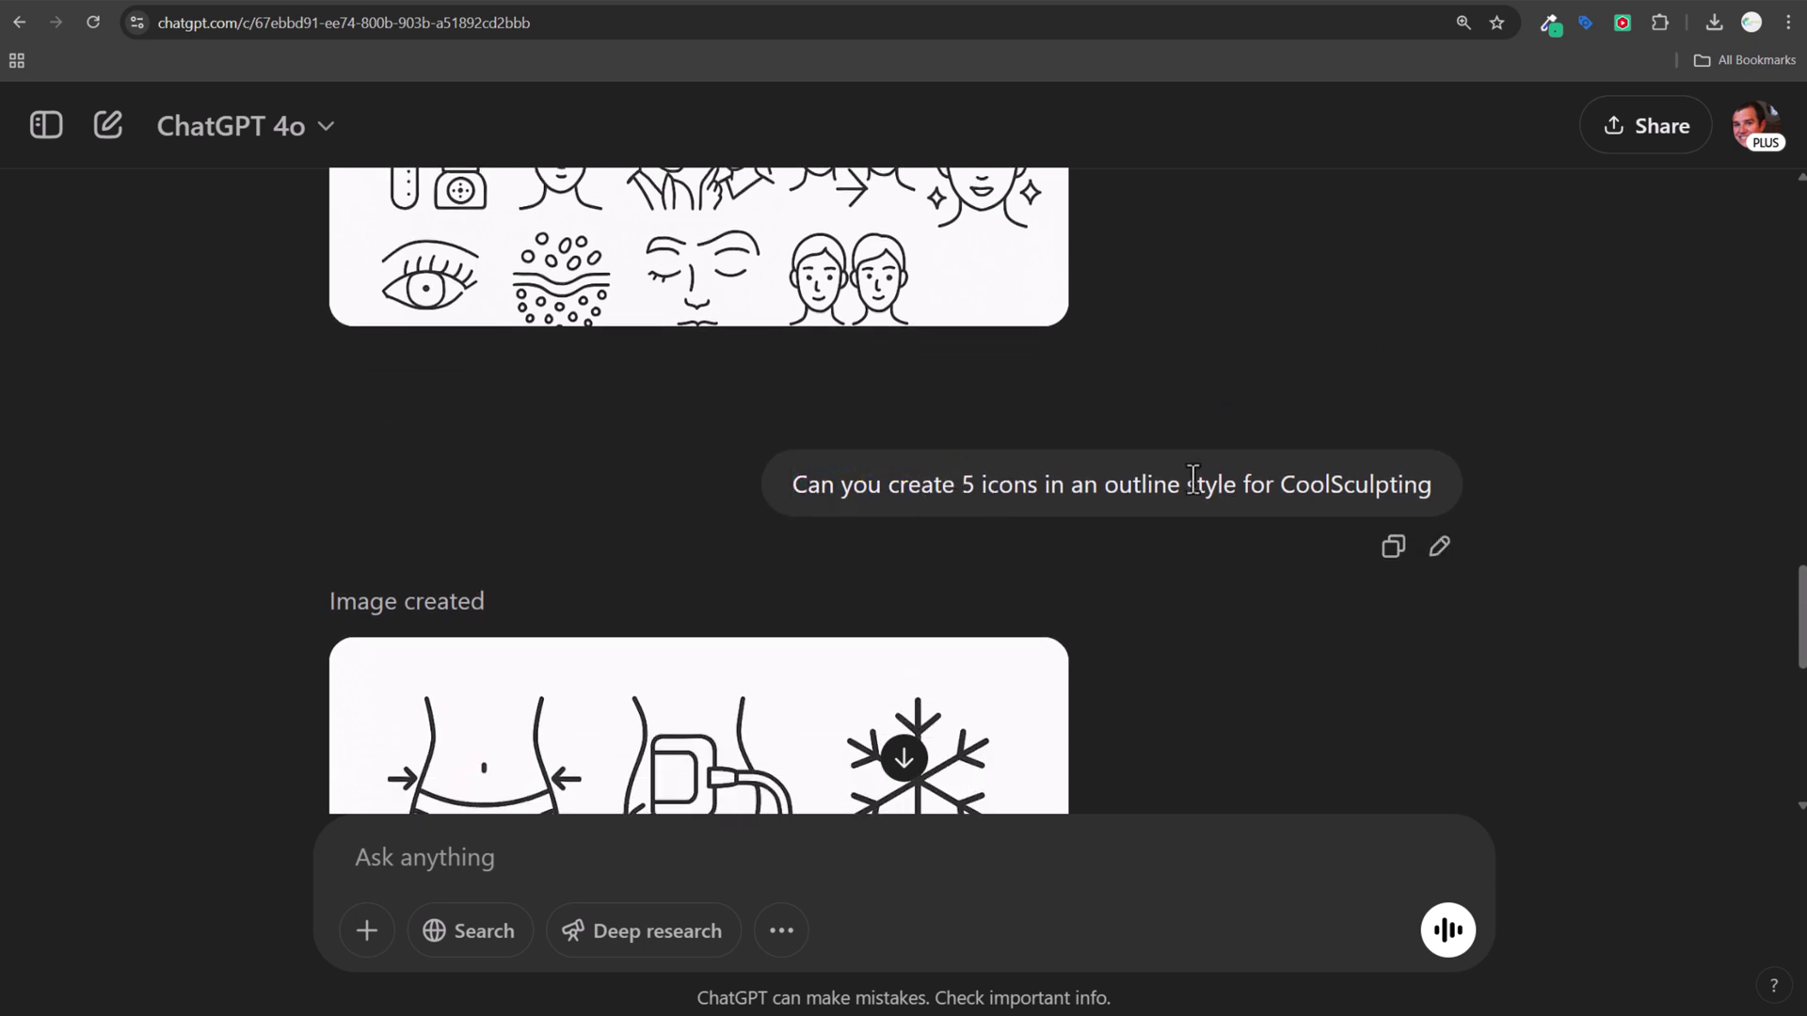
pyautogui.scroll(-4, 1481, 339)
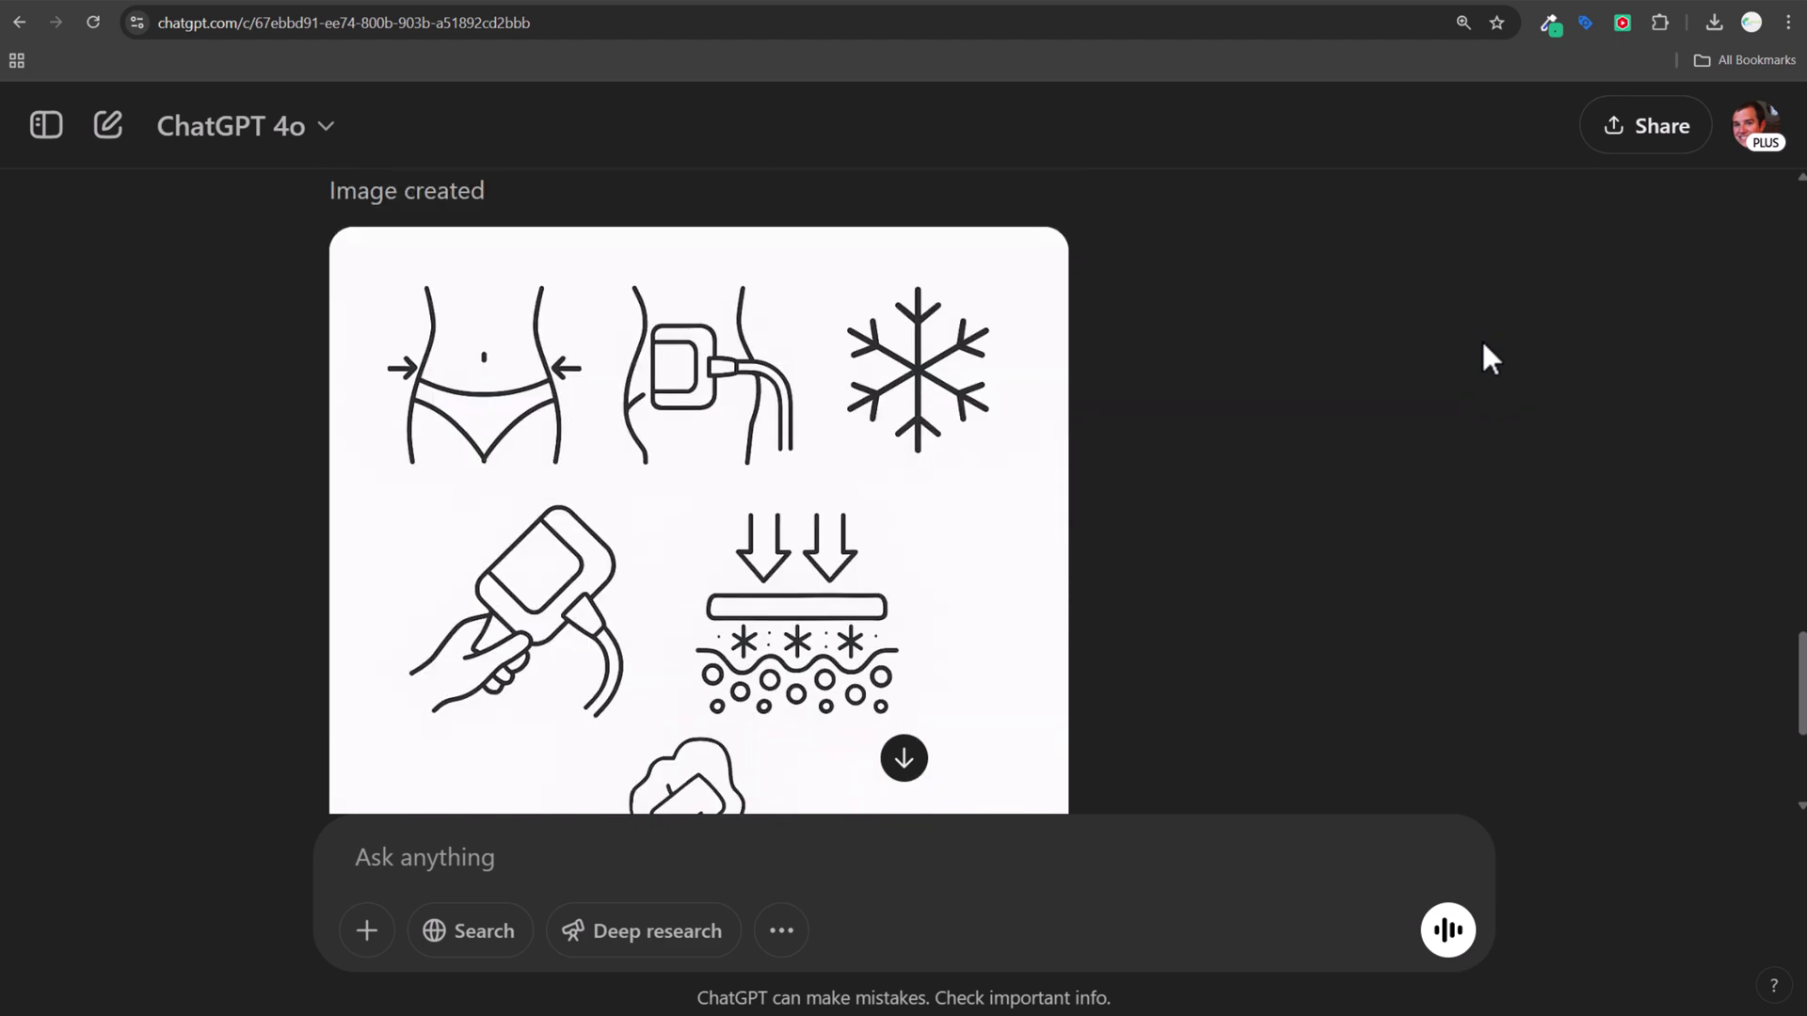
pyautogui.scroll(3, 1481, 339)
pyautogui.moveTo(1285, 372); pyautogui.dragTo(1435, 382)
pyautogui.click(1484, 308)
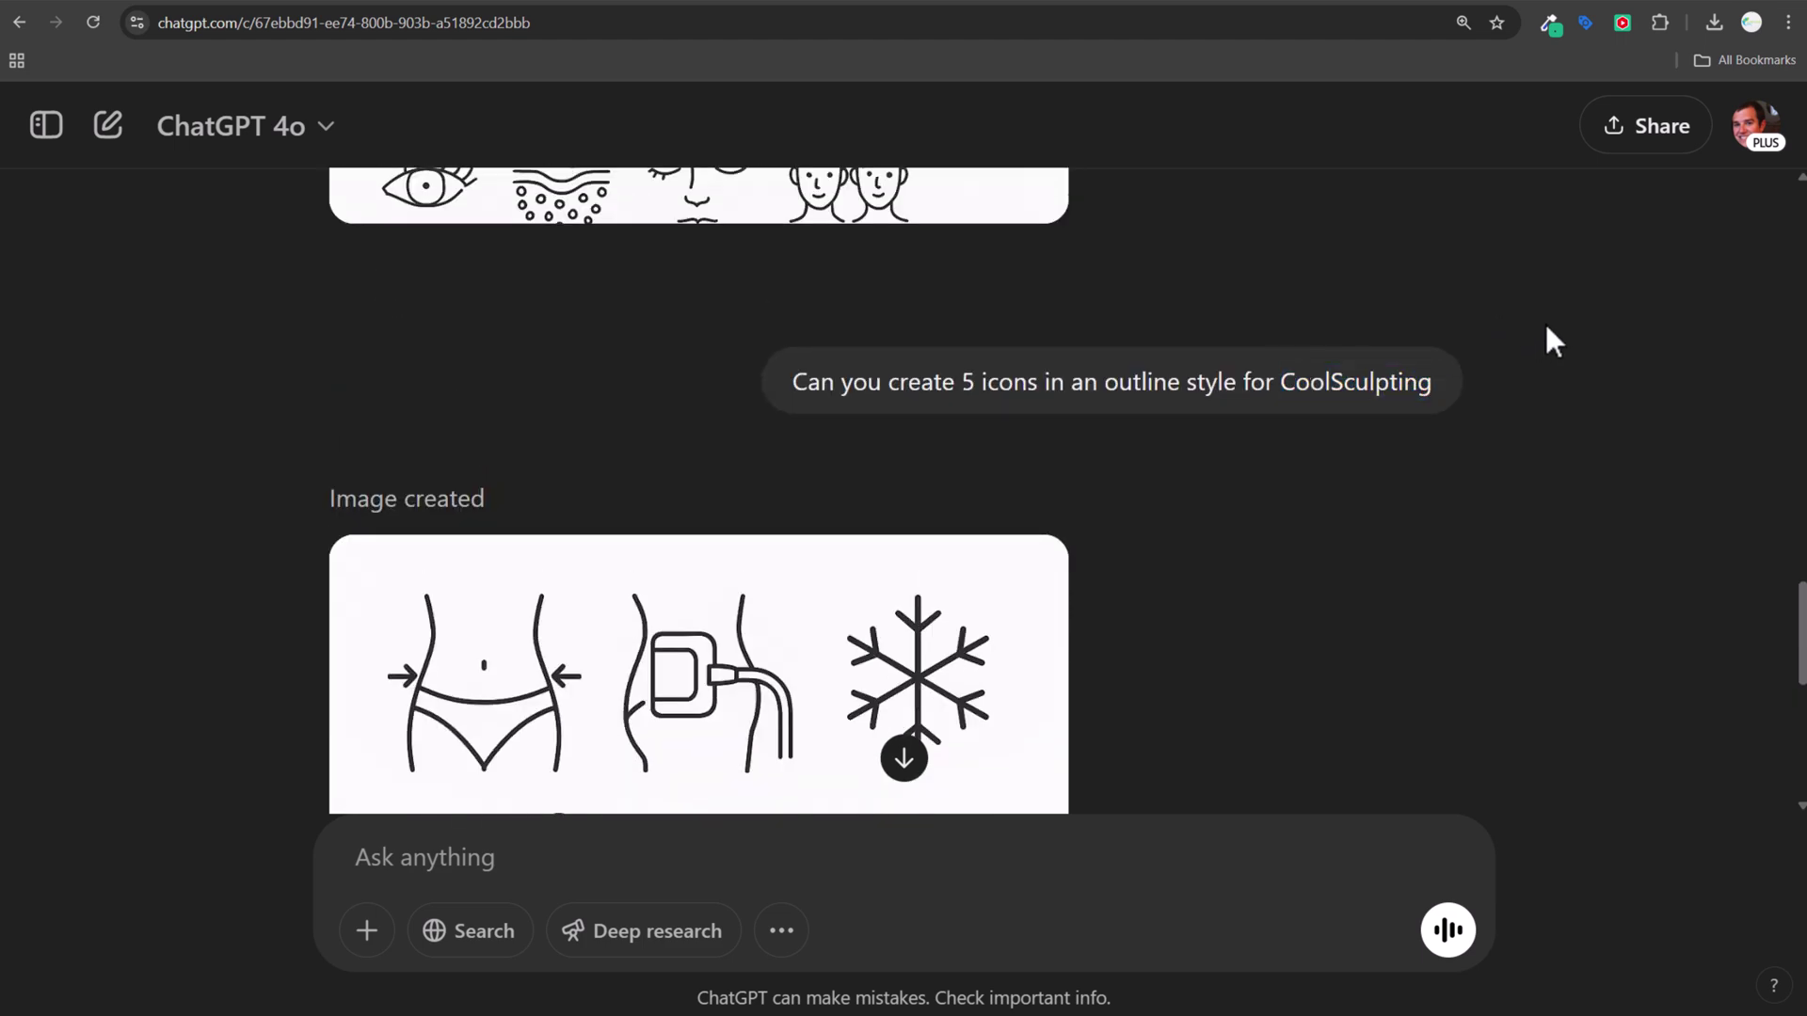
pyautogui.scroll(-4, 1553, 341)
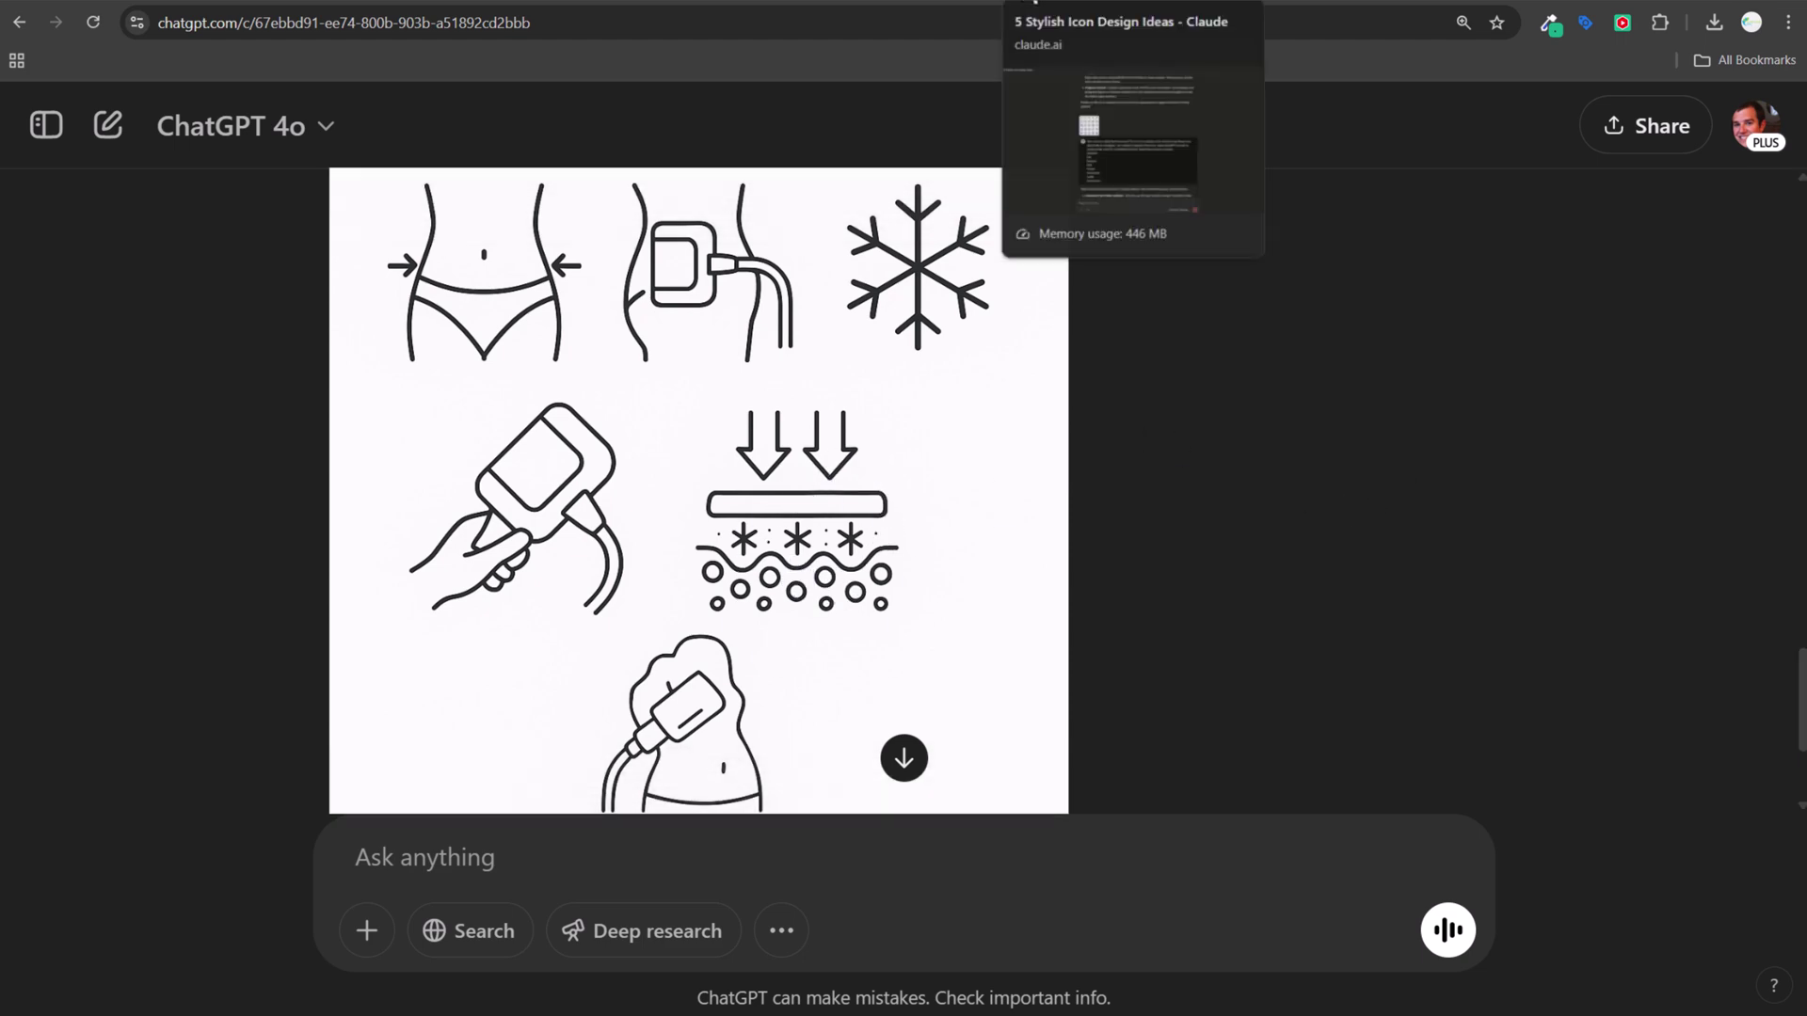
# Switch to the Claude chat and read its five icon ideas and the icon style suggested for each, from Compass Rose to Origami Animal.
pyautogui.click(1139, 5)
pyautogui.scroll(2, 1299, 365)
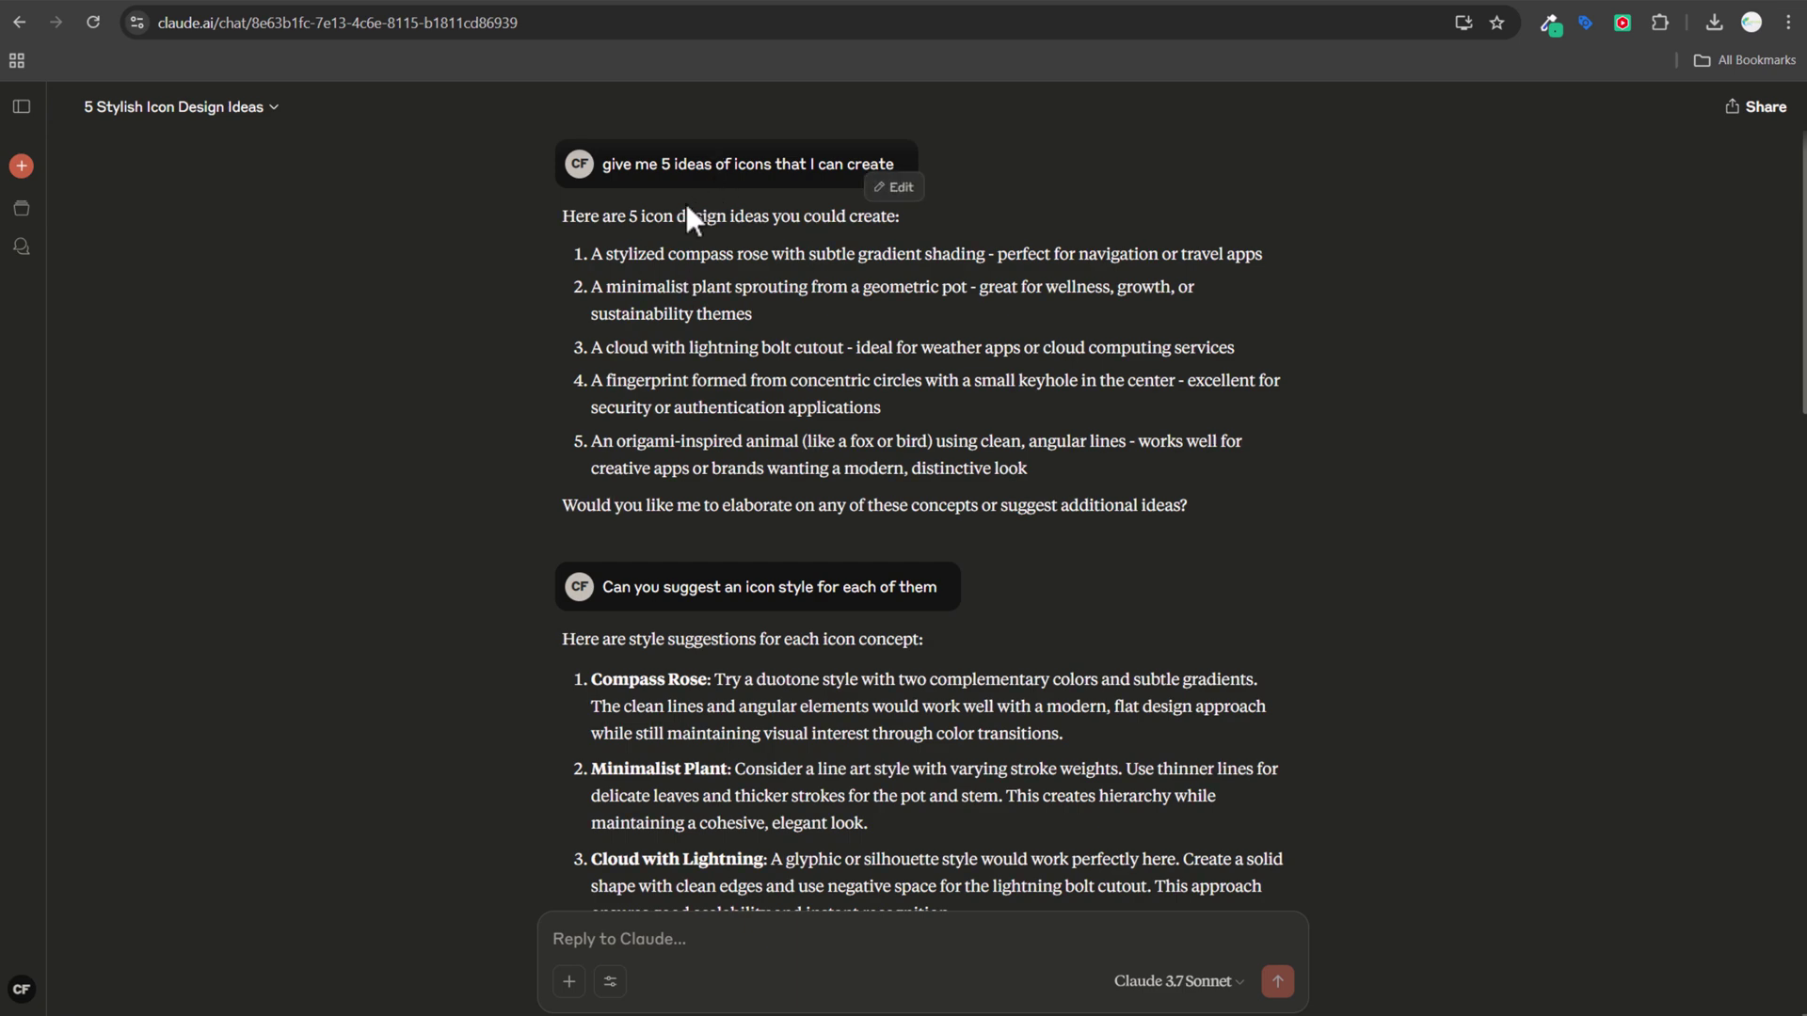
pyautogui.moveTo(599, 216); pyautogui.dragTo(731, 256)
pyautogui.click(791, 288)
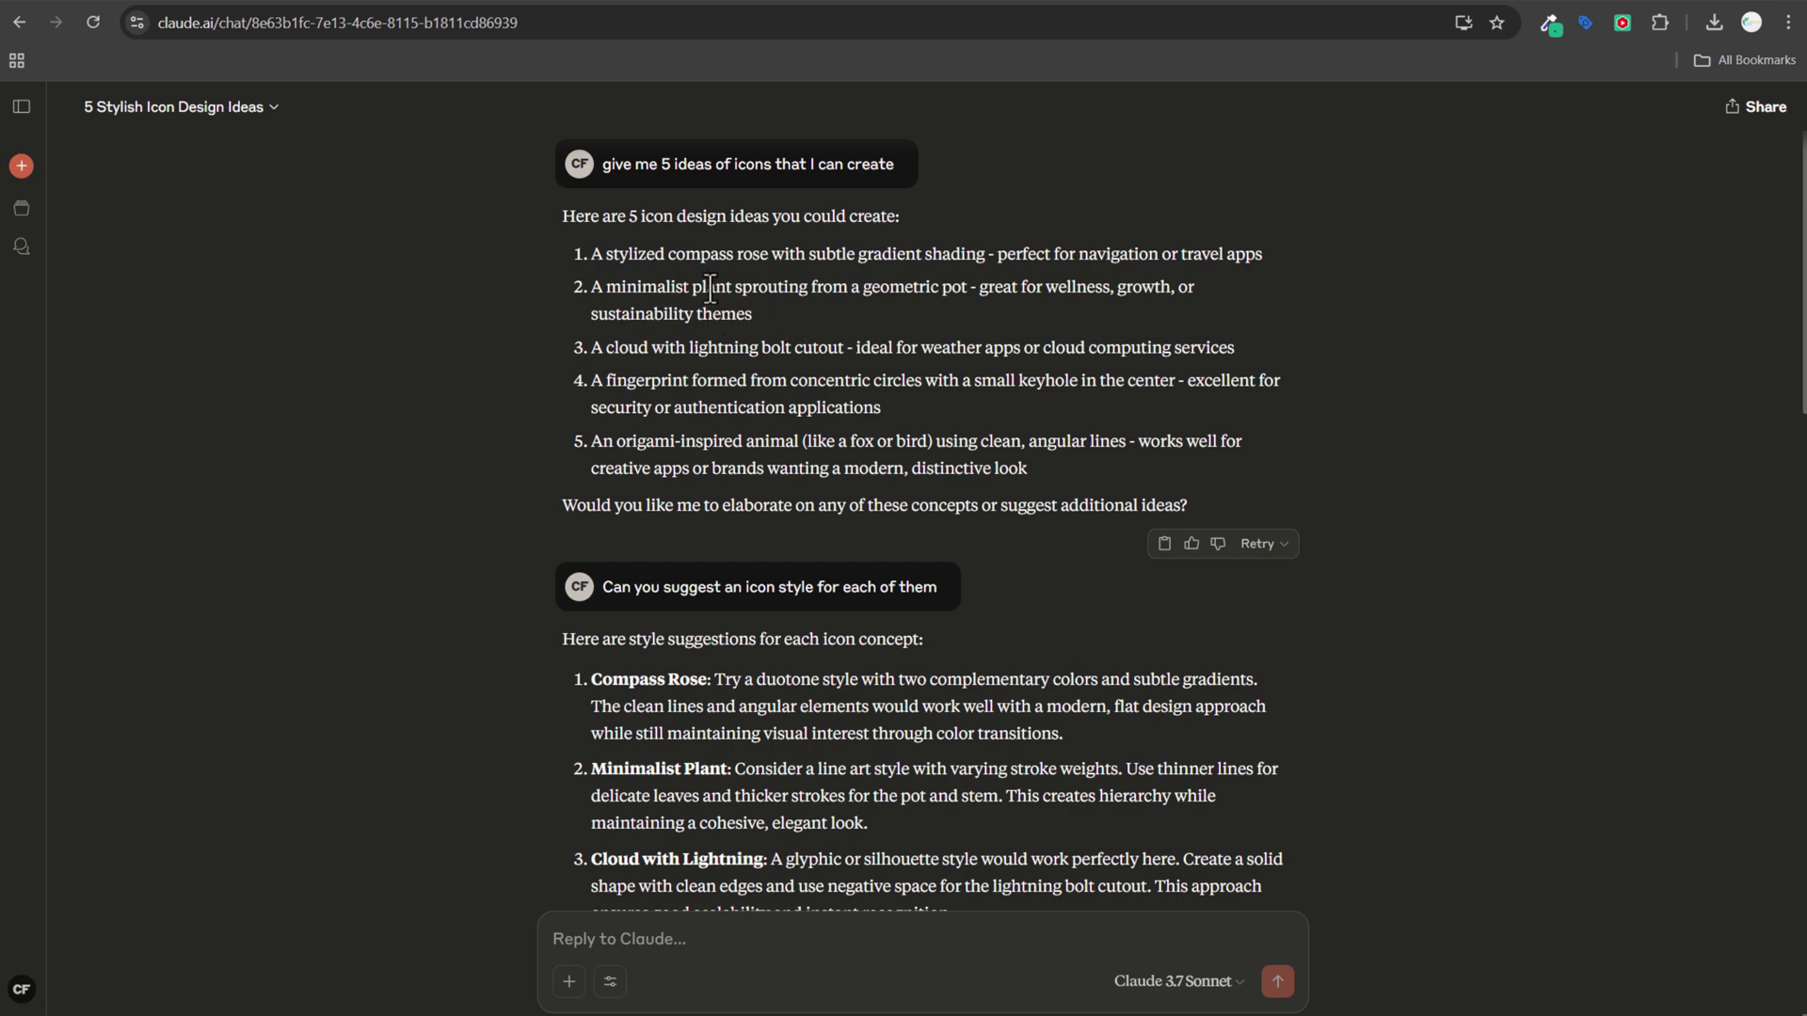
pyautogui.scroll(-2, 711, 287)
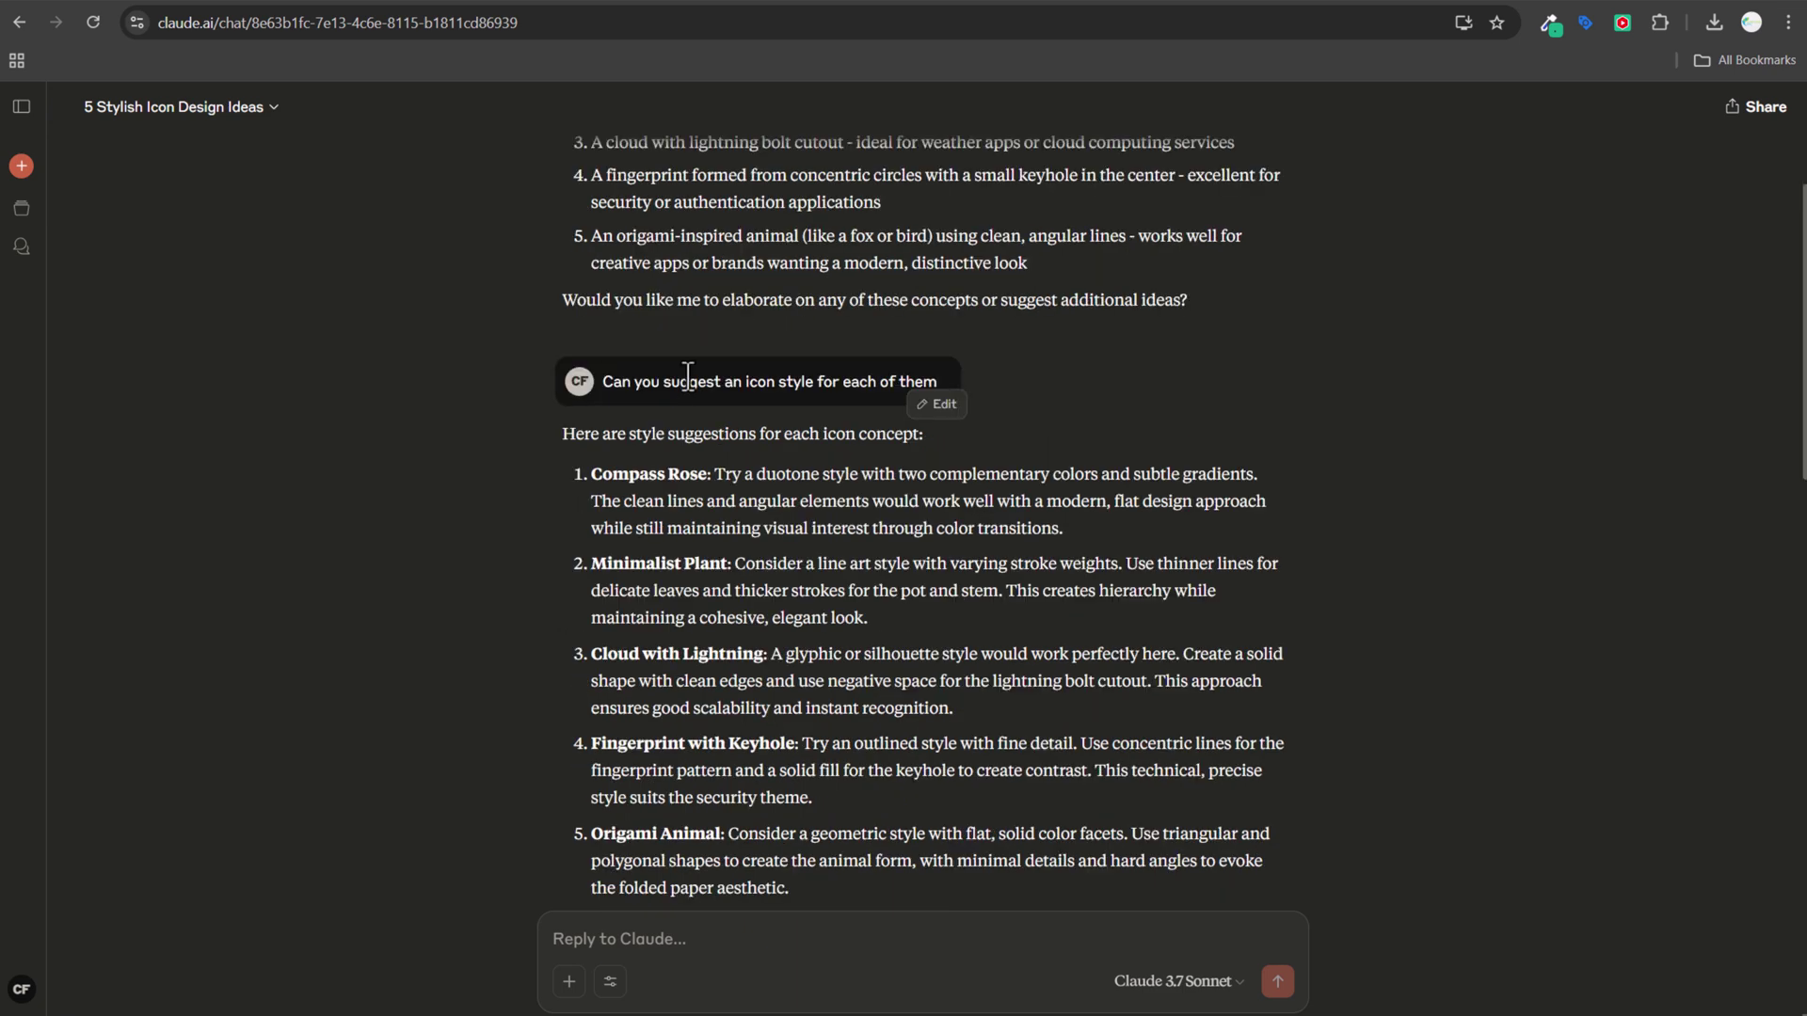
pyautogui.moveTo(564, 433); pyautogui.dragTo(809, 508)
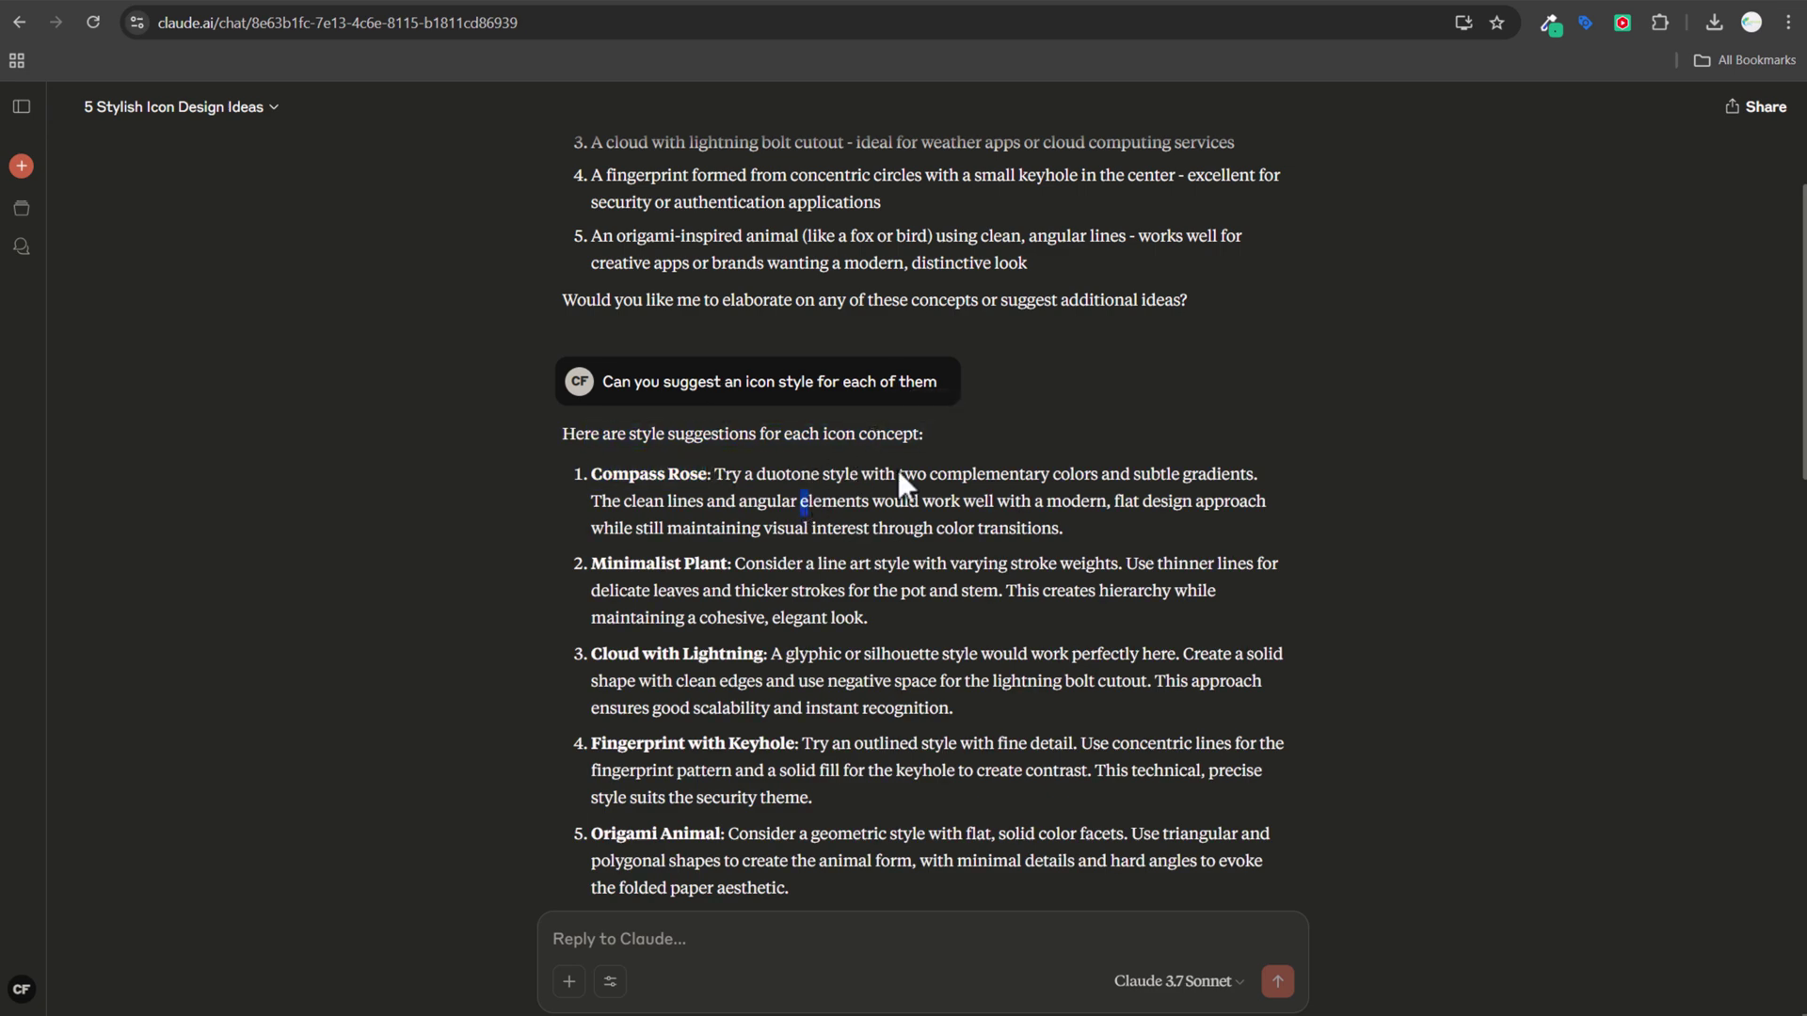
pyautogui.scroll(-2, 838, 584)
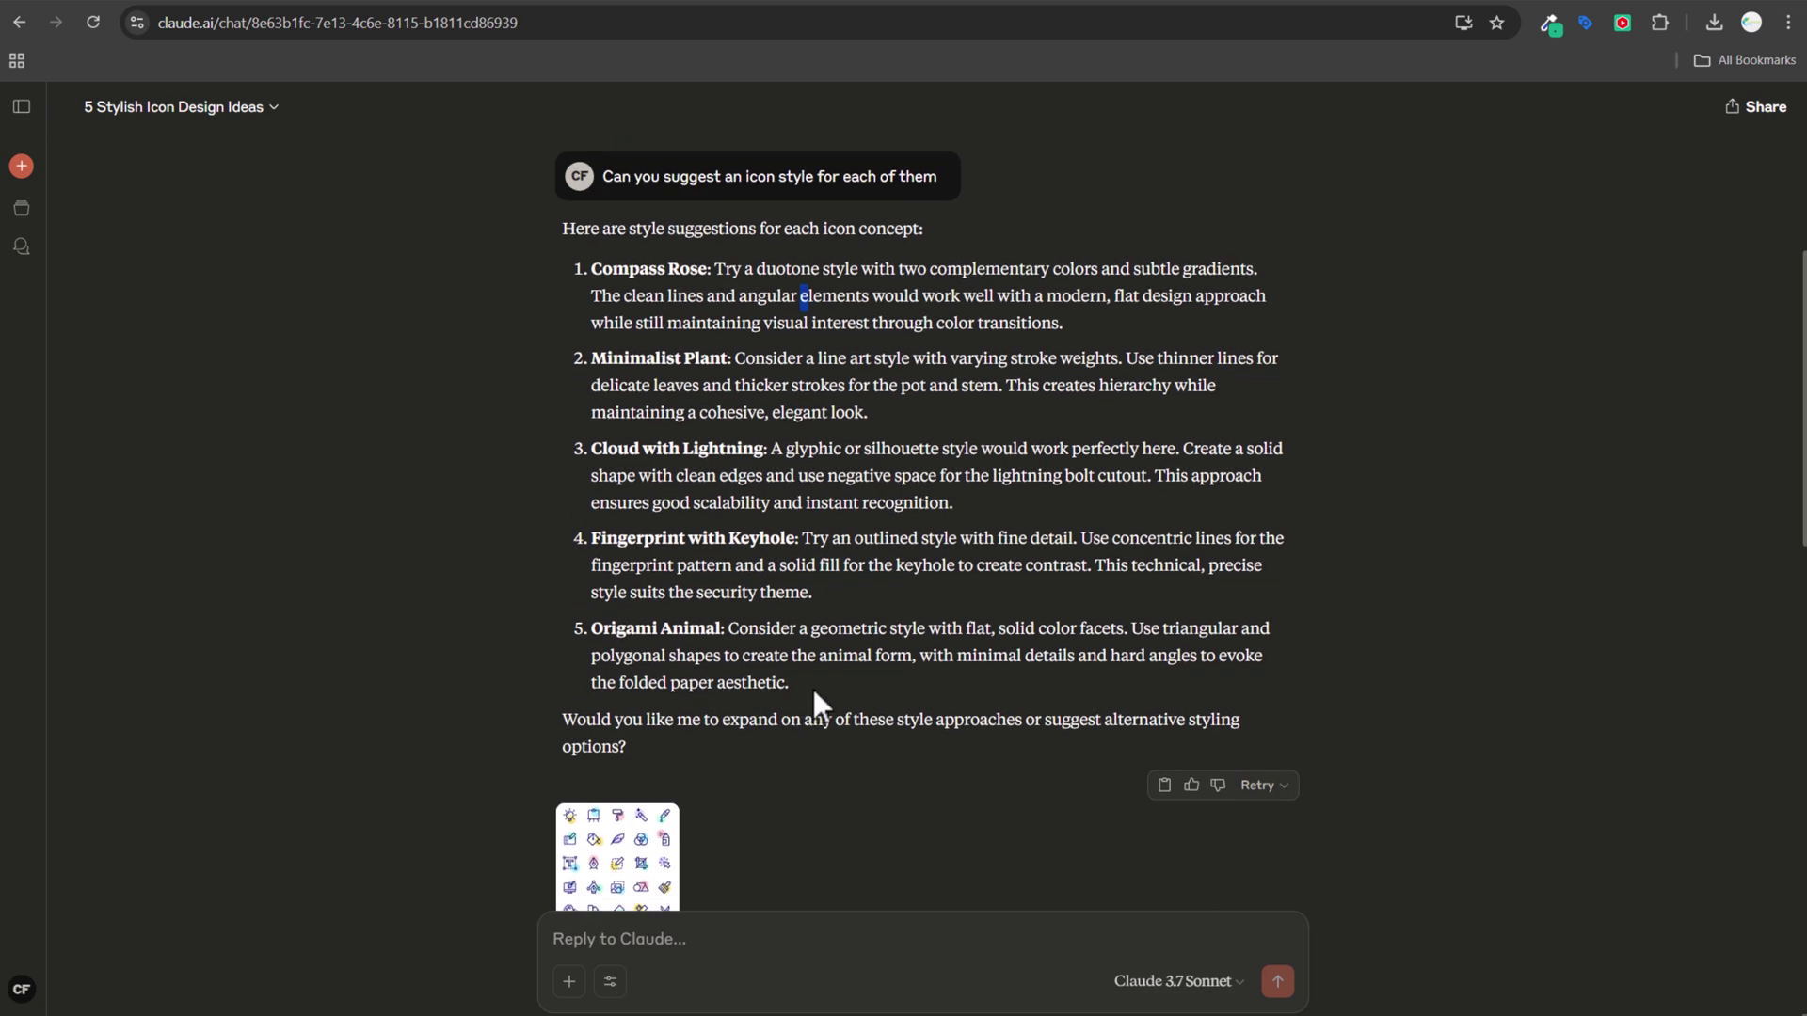
# Open the ChatGPT chat that reuses the five Claude icon descriptions, read its prompt and examine the icons it created.
pyautogui.click(1000, 2)
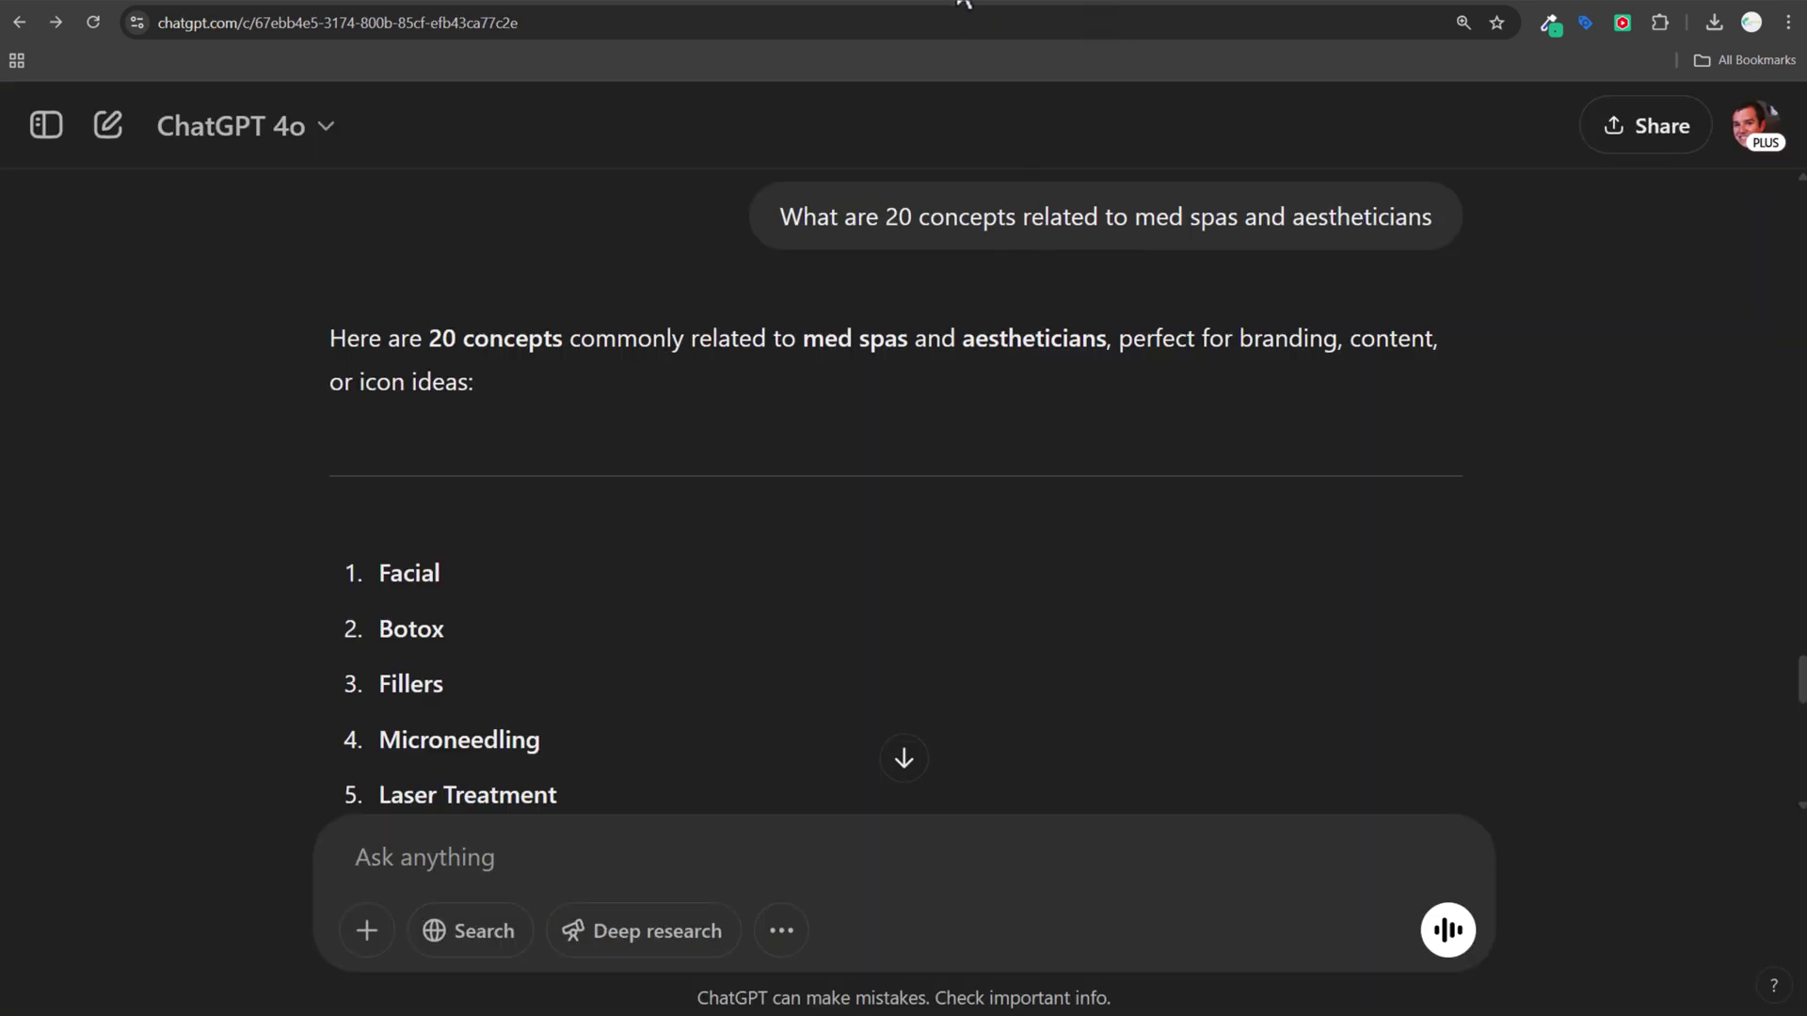
pyautogui.click(962, 3)
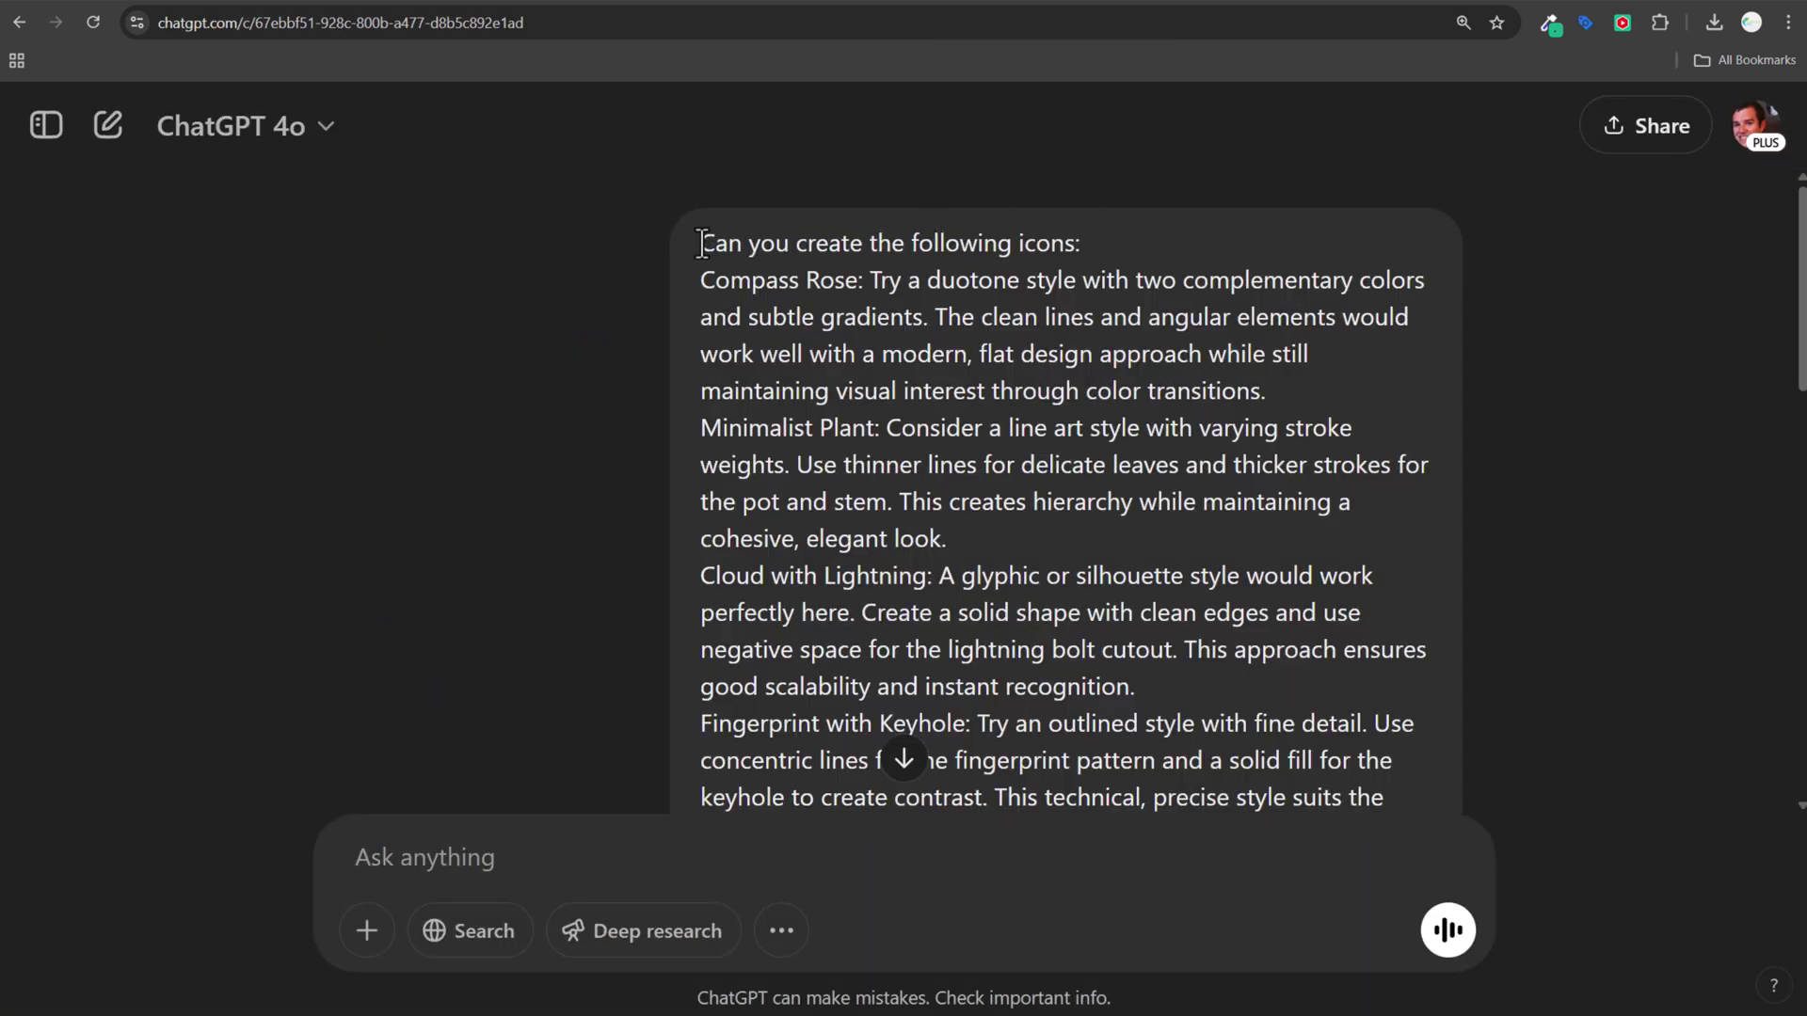
pyautogui.moveTo(701, 242); pyautogui.dragTo(1099, 236)
pyautogui.moveTo(700, 281); pyautogui.dragTo(1342, 521)
pyautogui.scroll(-9, 1343, 527)
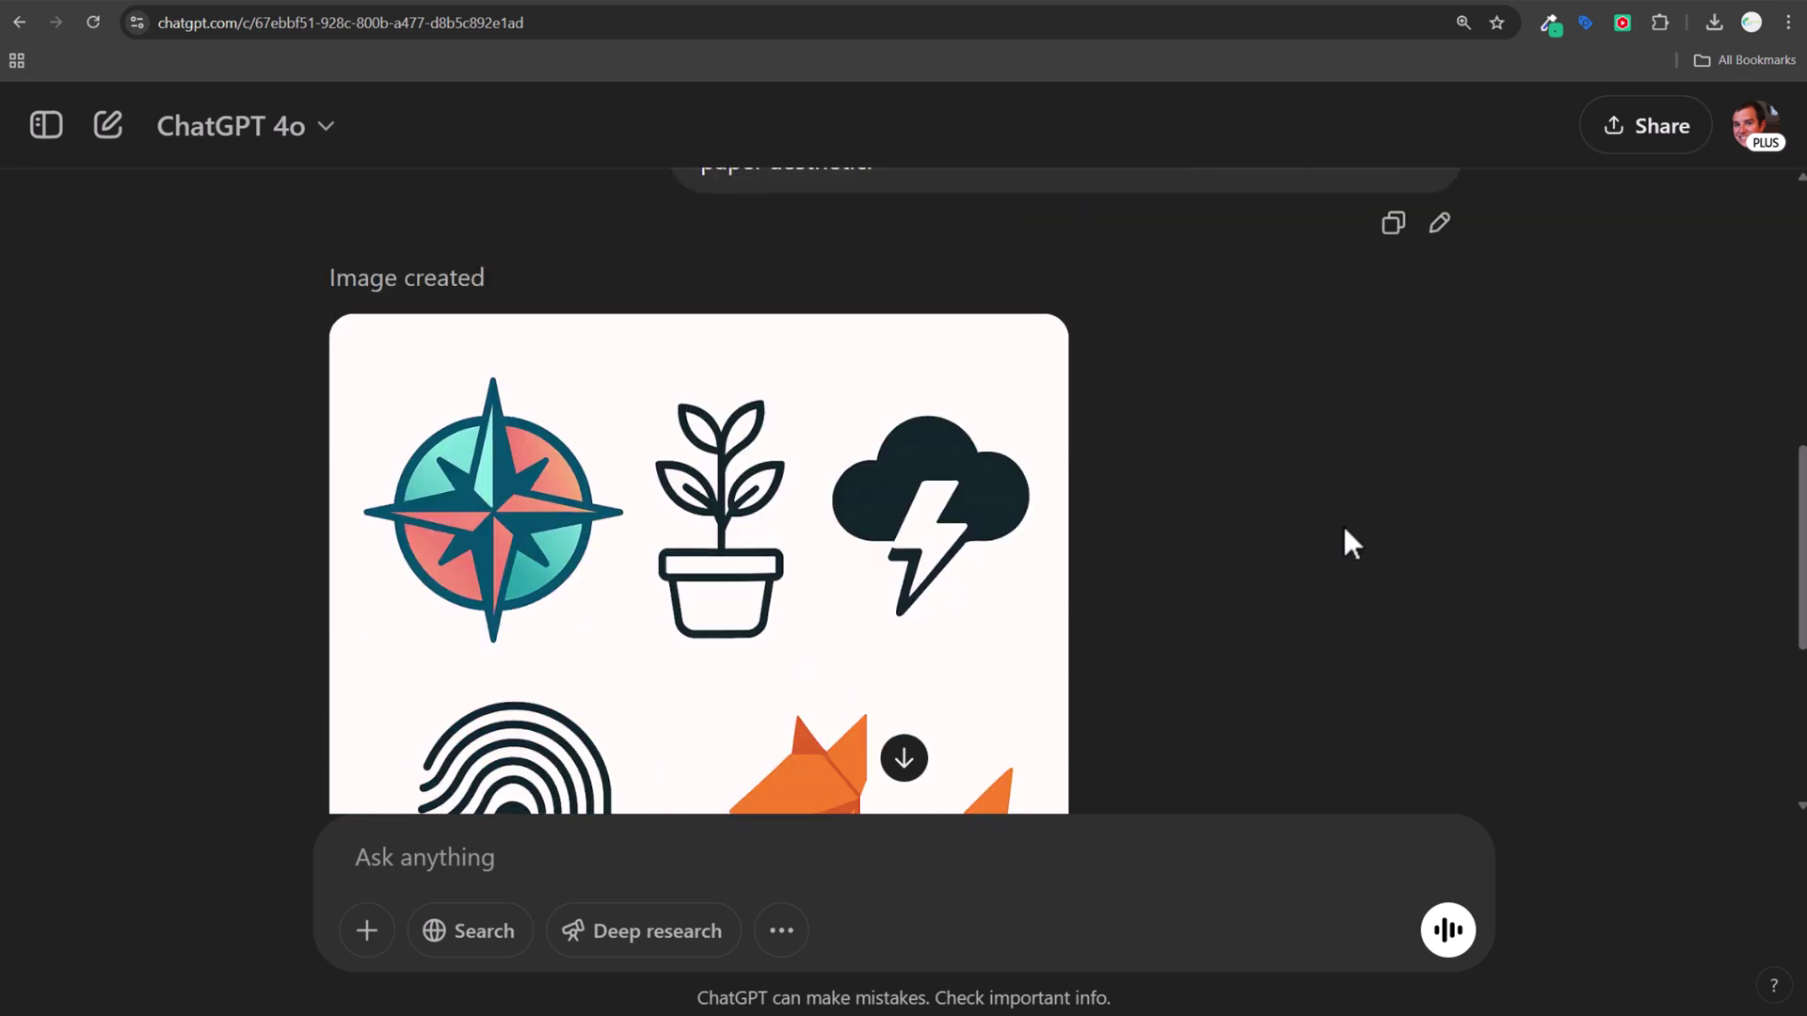
pyautogui.scroll(-3, 1343, 525)
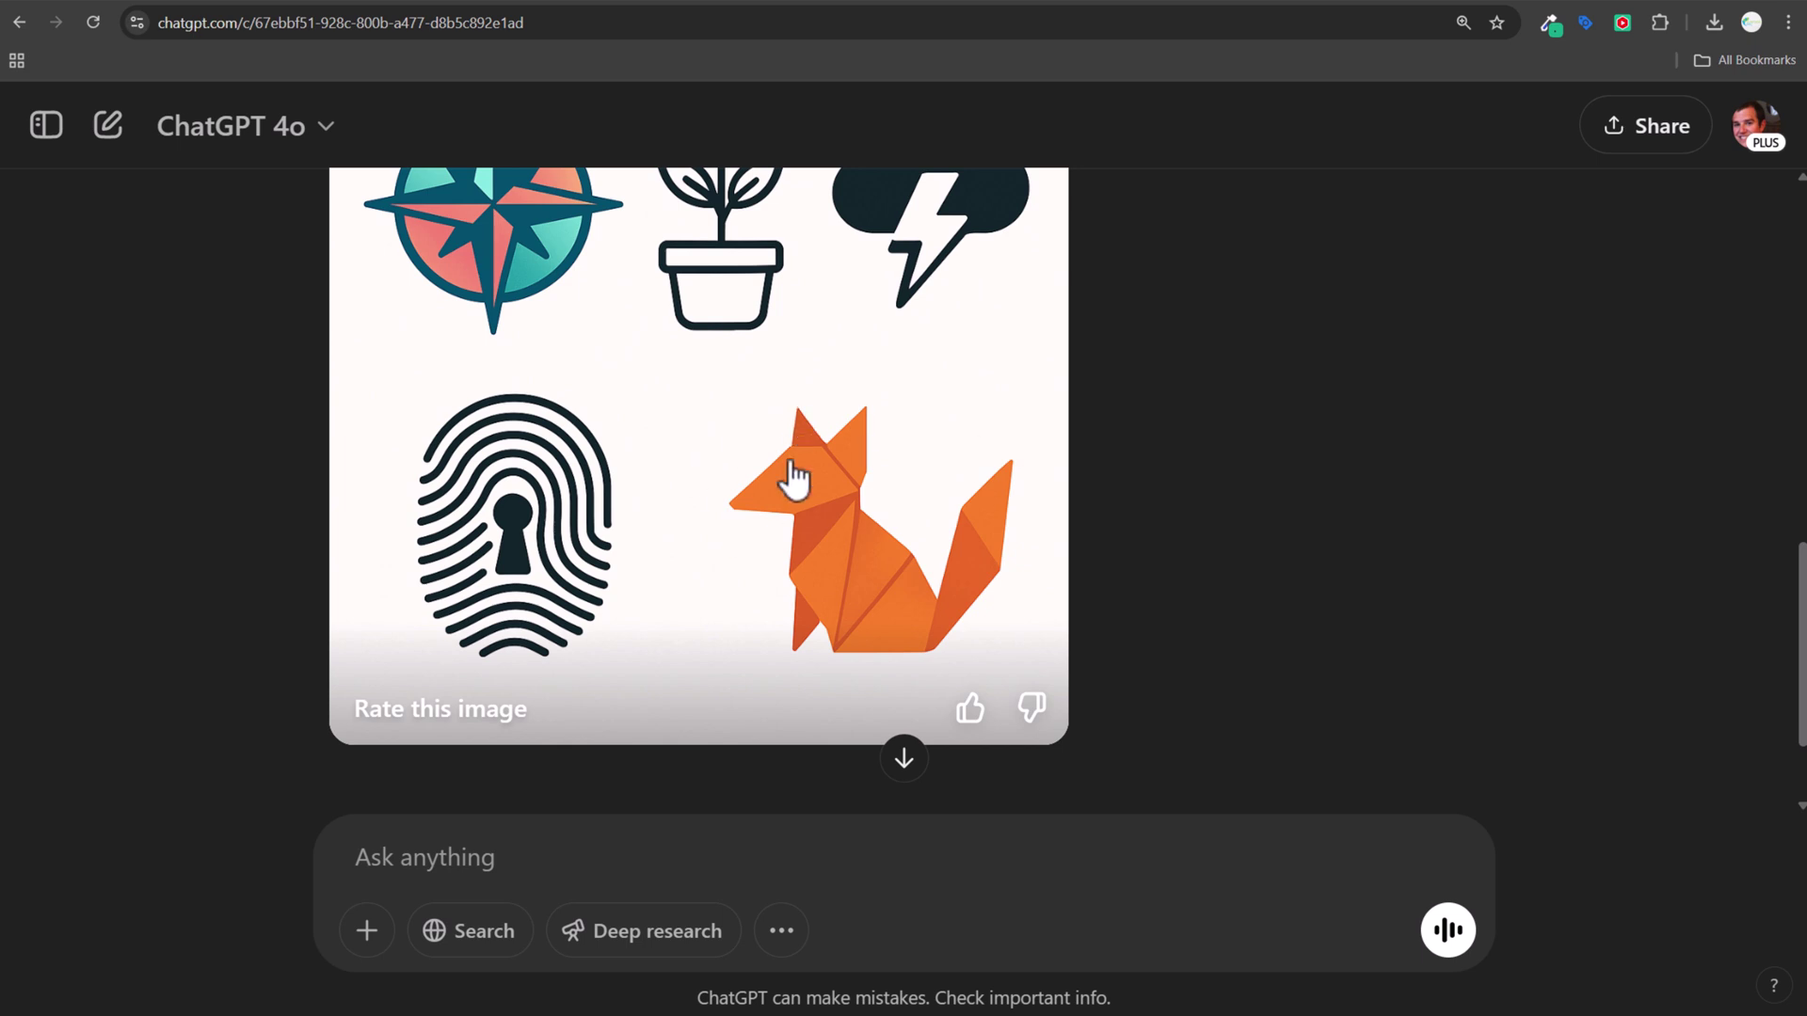
pyautogui.scroll(1, 1387, 487)
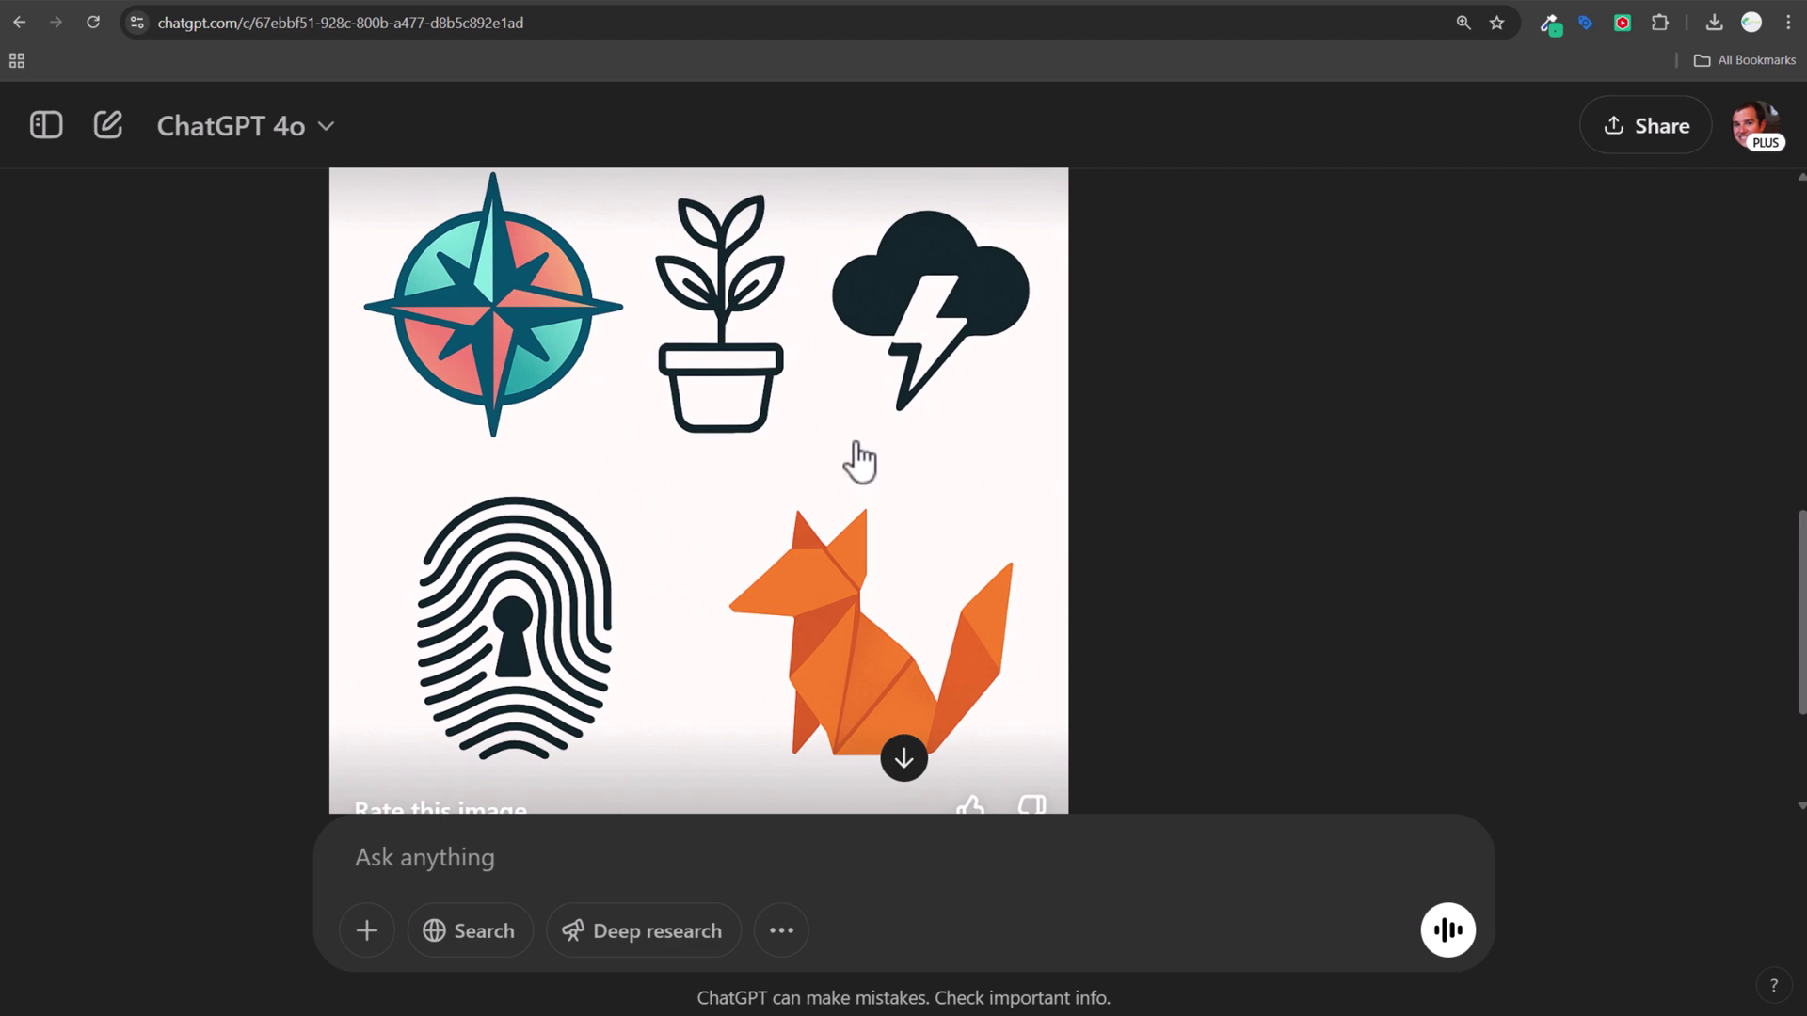
# Compare the five style descriptions in the prompt with the generated compass, plant, cloud, fingerprint and fox icons.
pyautogui.scroll(6, 1327, 461)
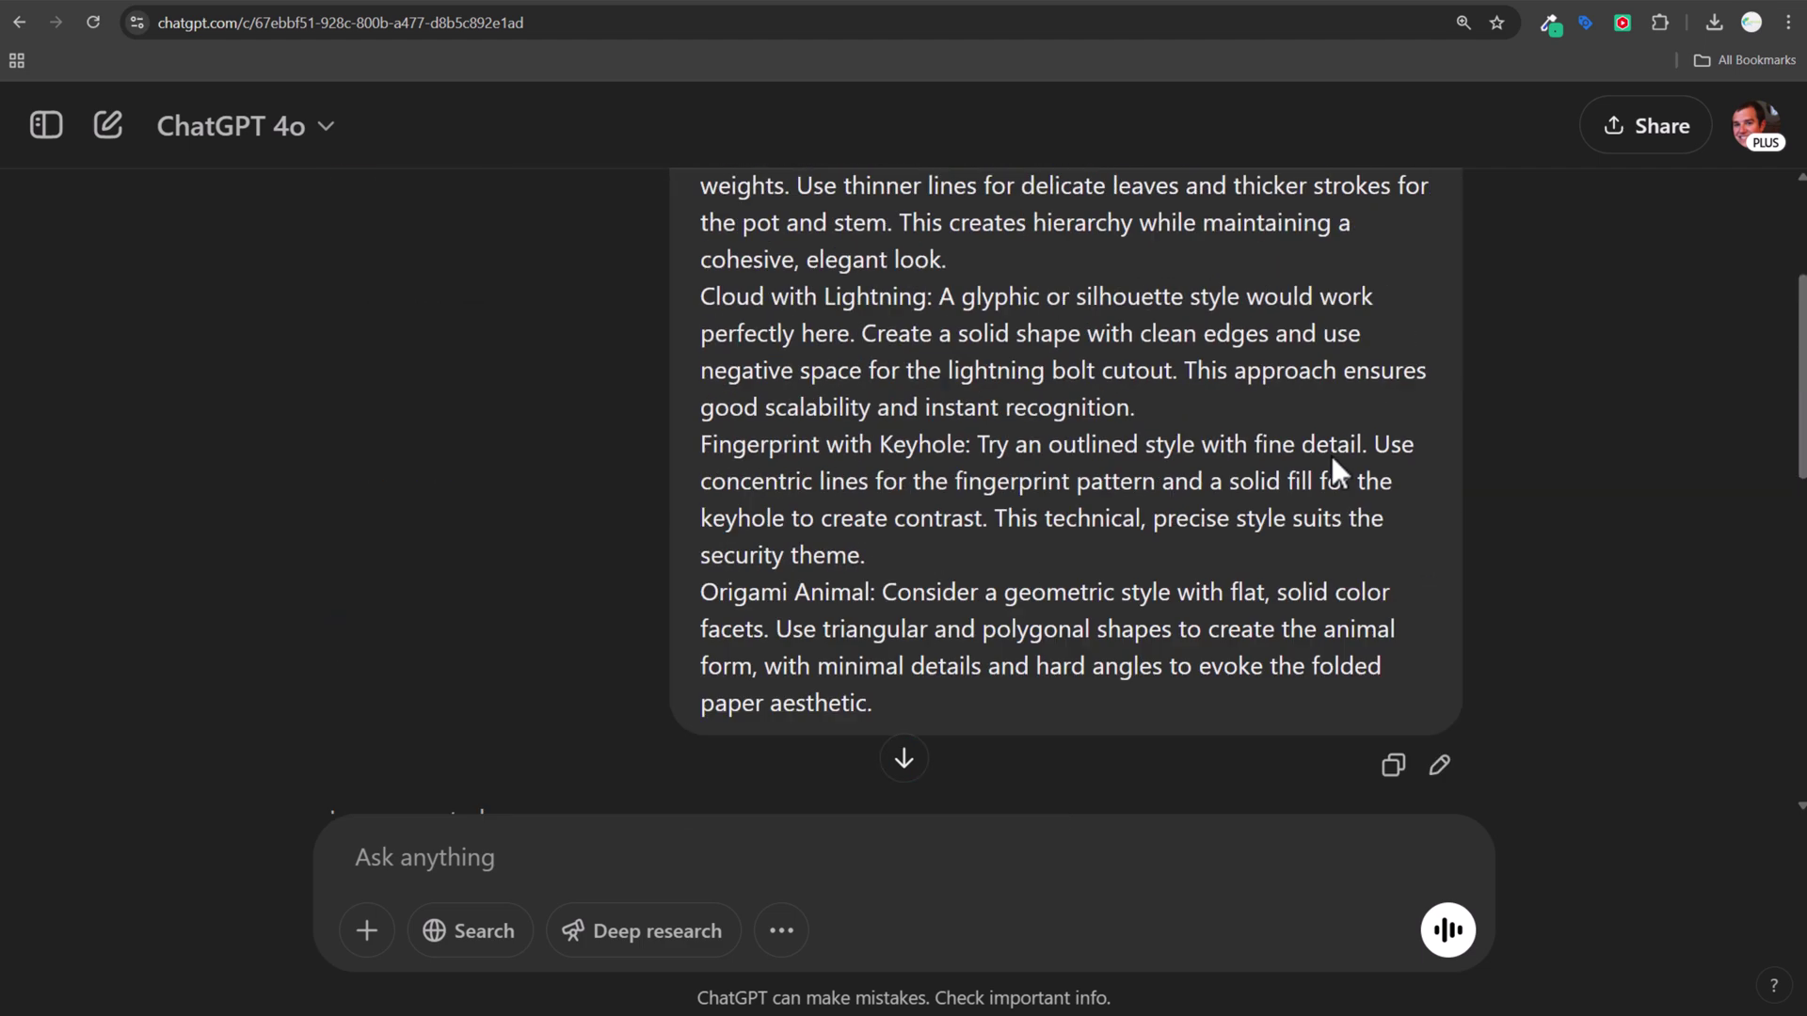
pyautogui.scroll(4, 1331, 455)
pyautogui.scroll(-3, 933, 421)
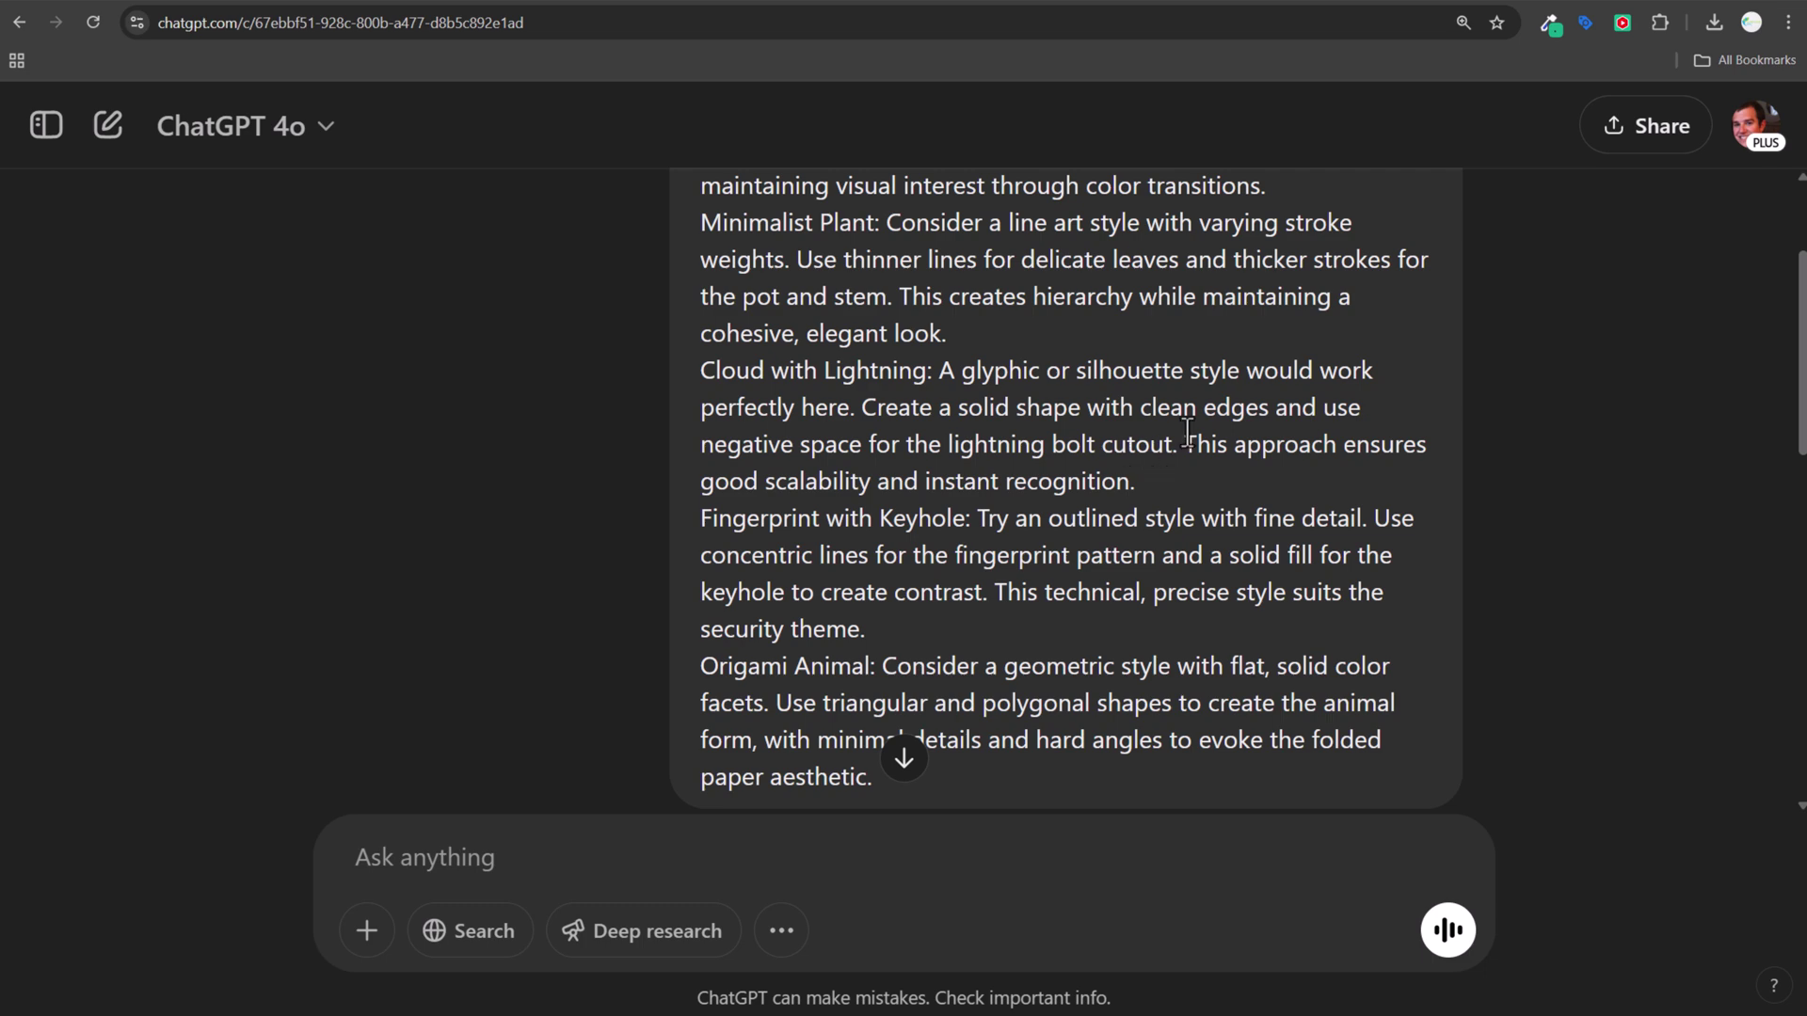
pyautogui.scroll(-5, 1097, 476)
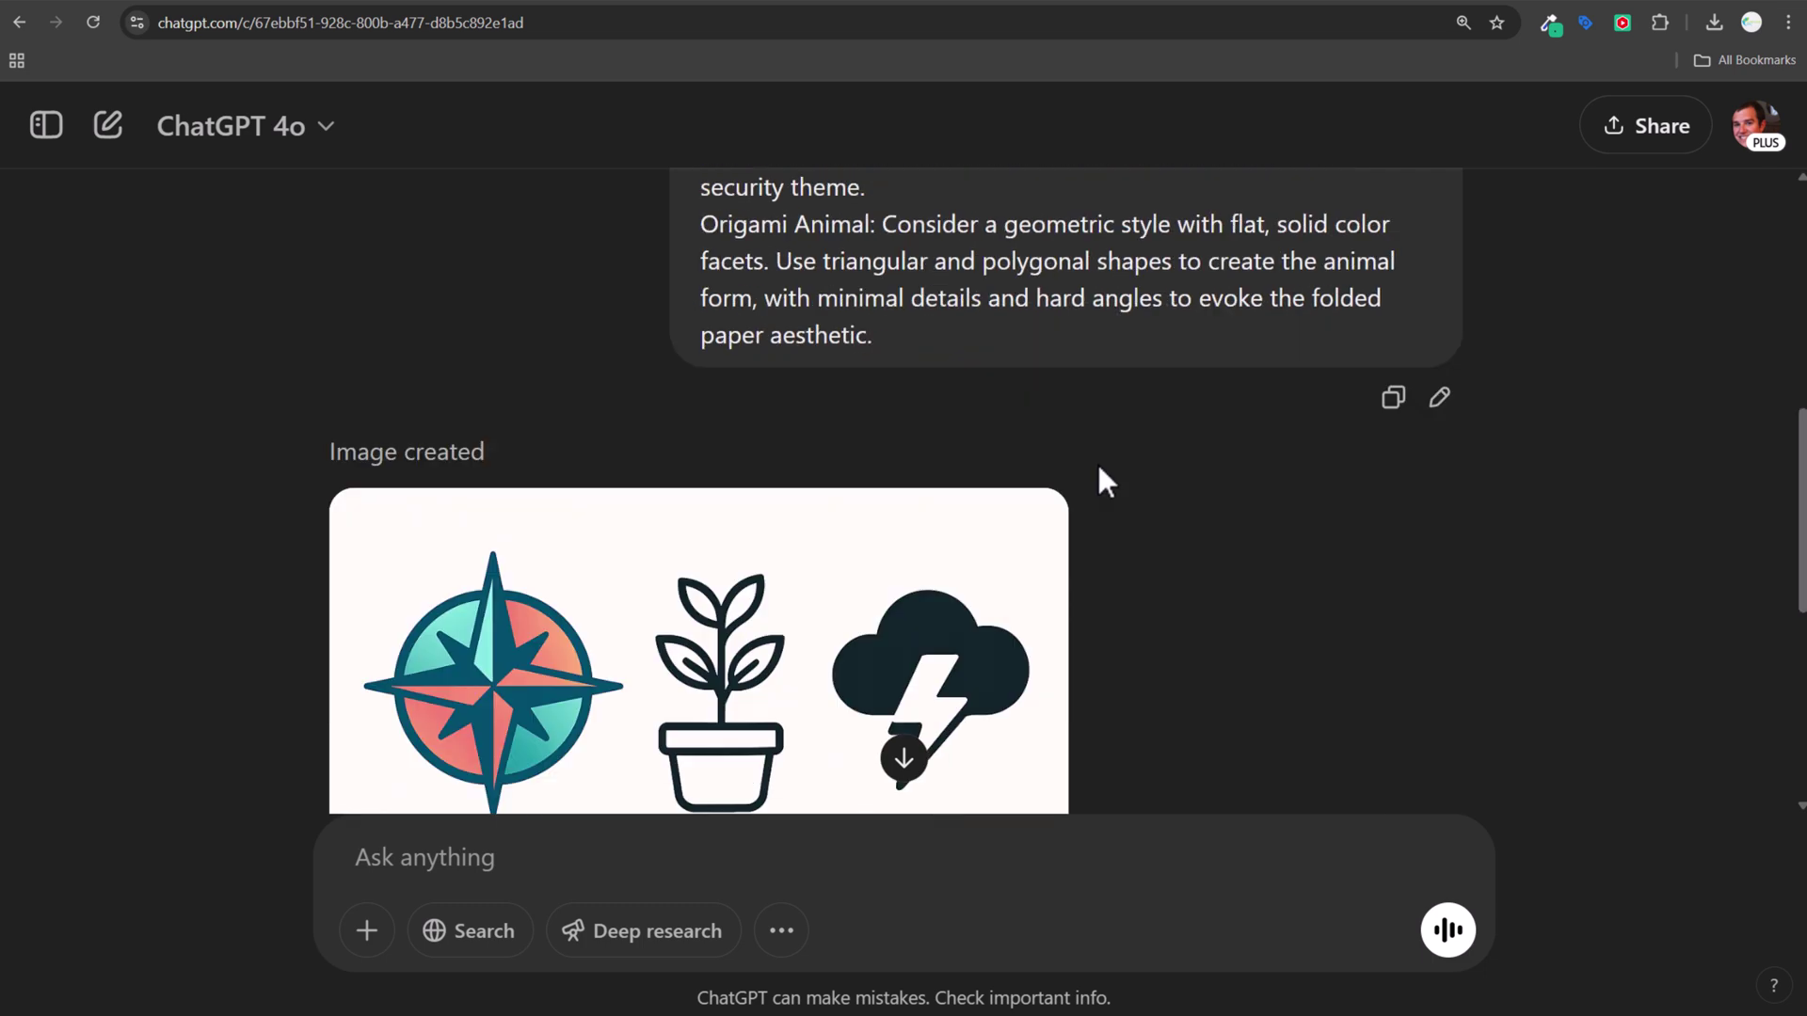
pyautogui.scroll(-2, 1099, 466)
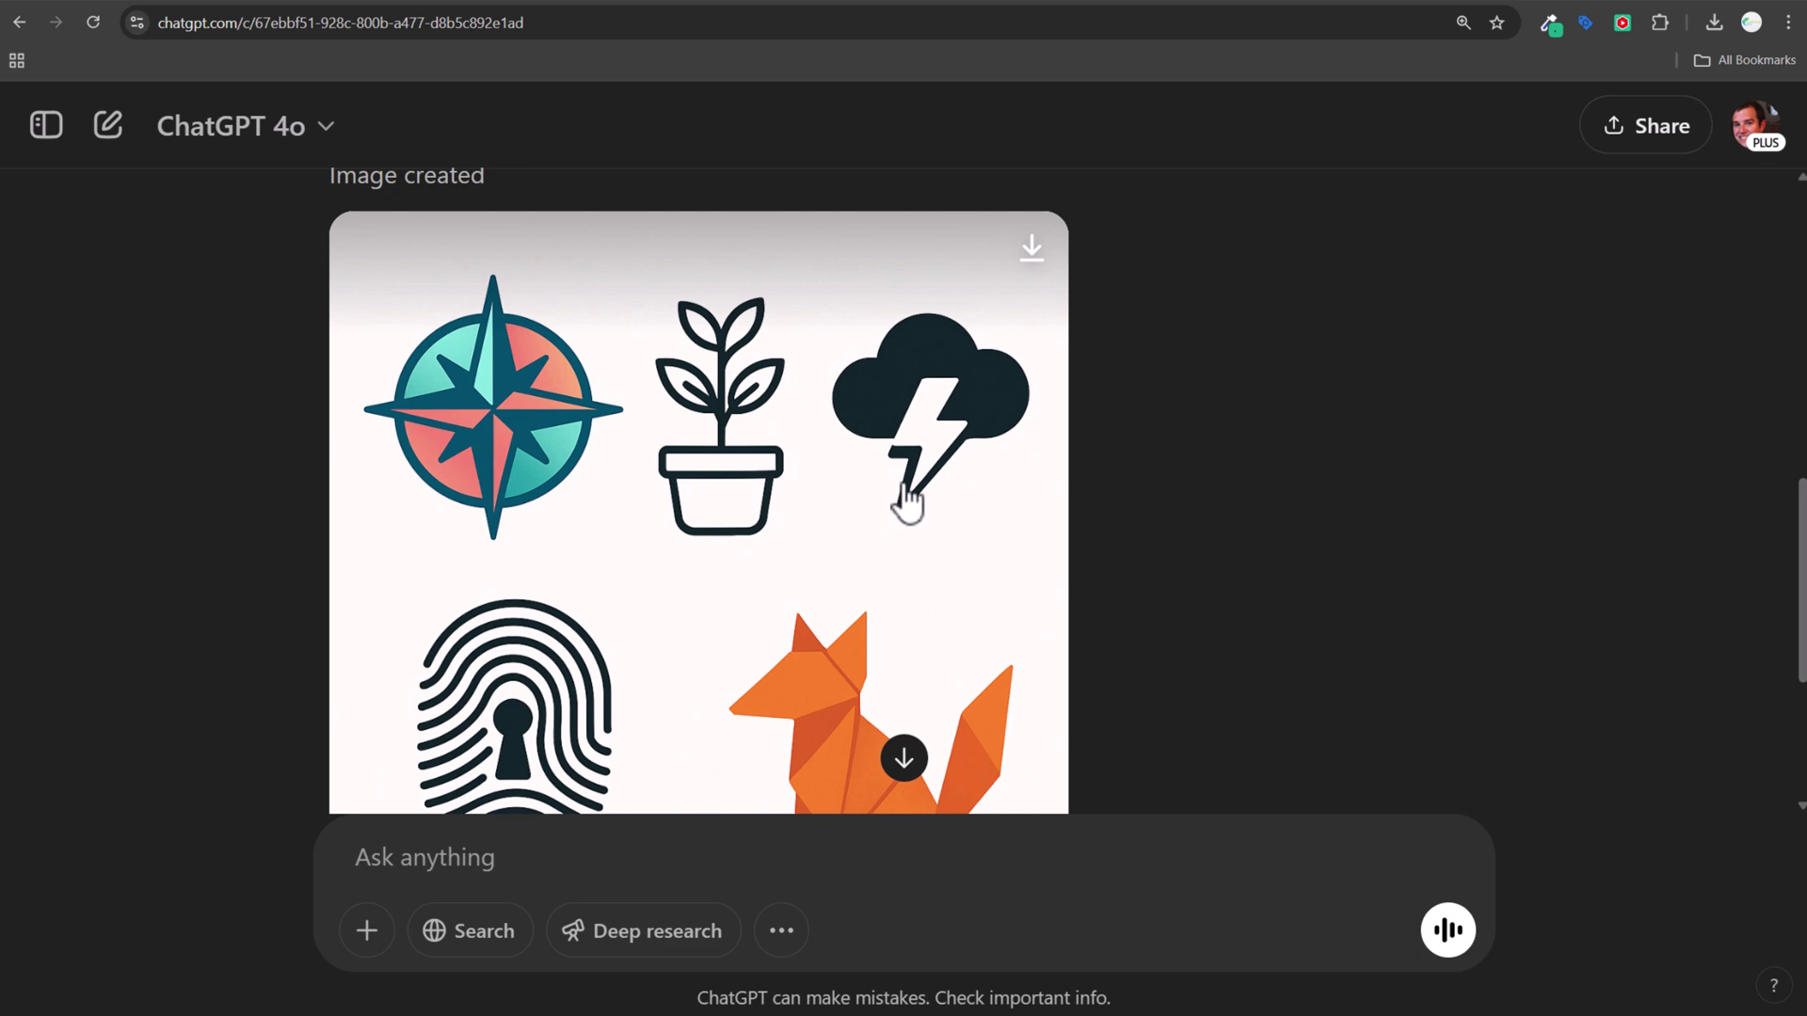
pyautogui.scroll(-3, 1271, 452)
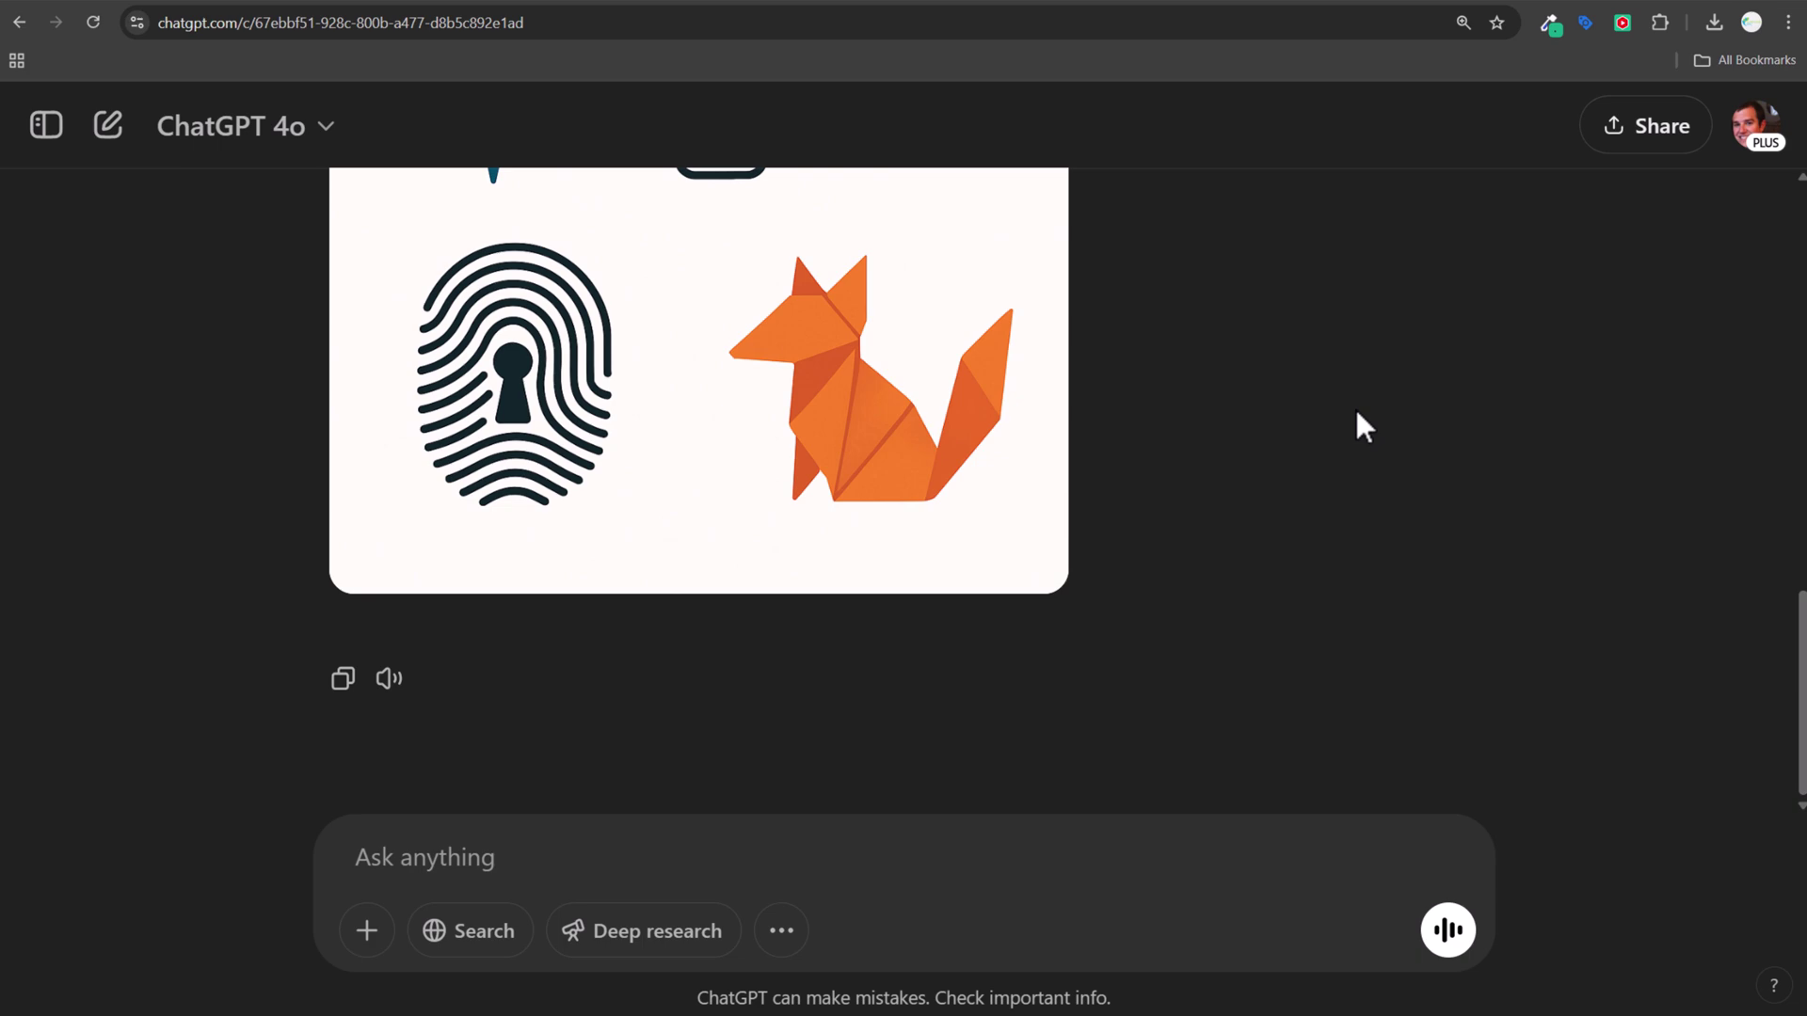
# Return to the marketing icons chat and review the labeled line icons with pastel accents, from Analytics to Ecommerce.
pyautogui.click(974, 4)
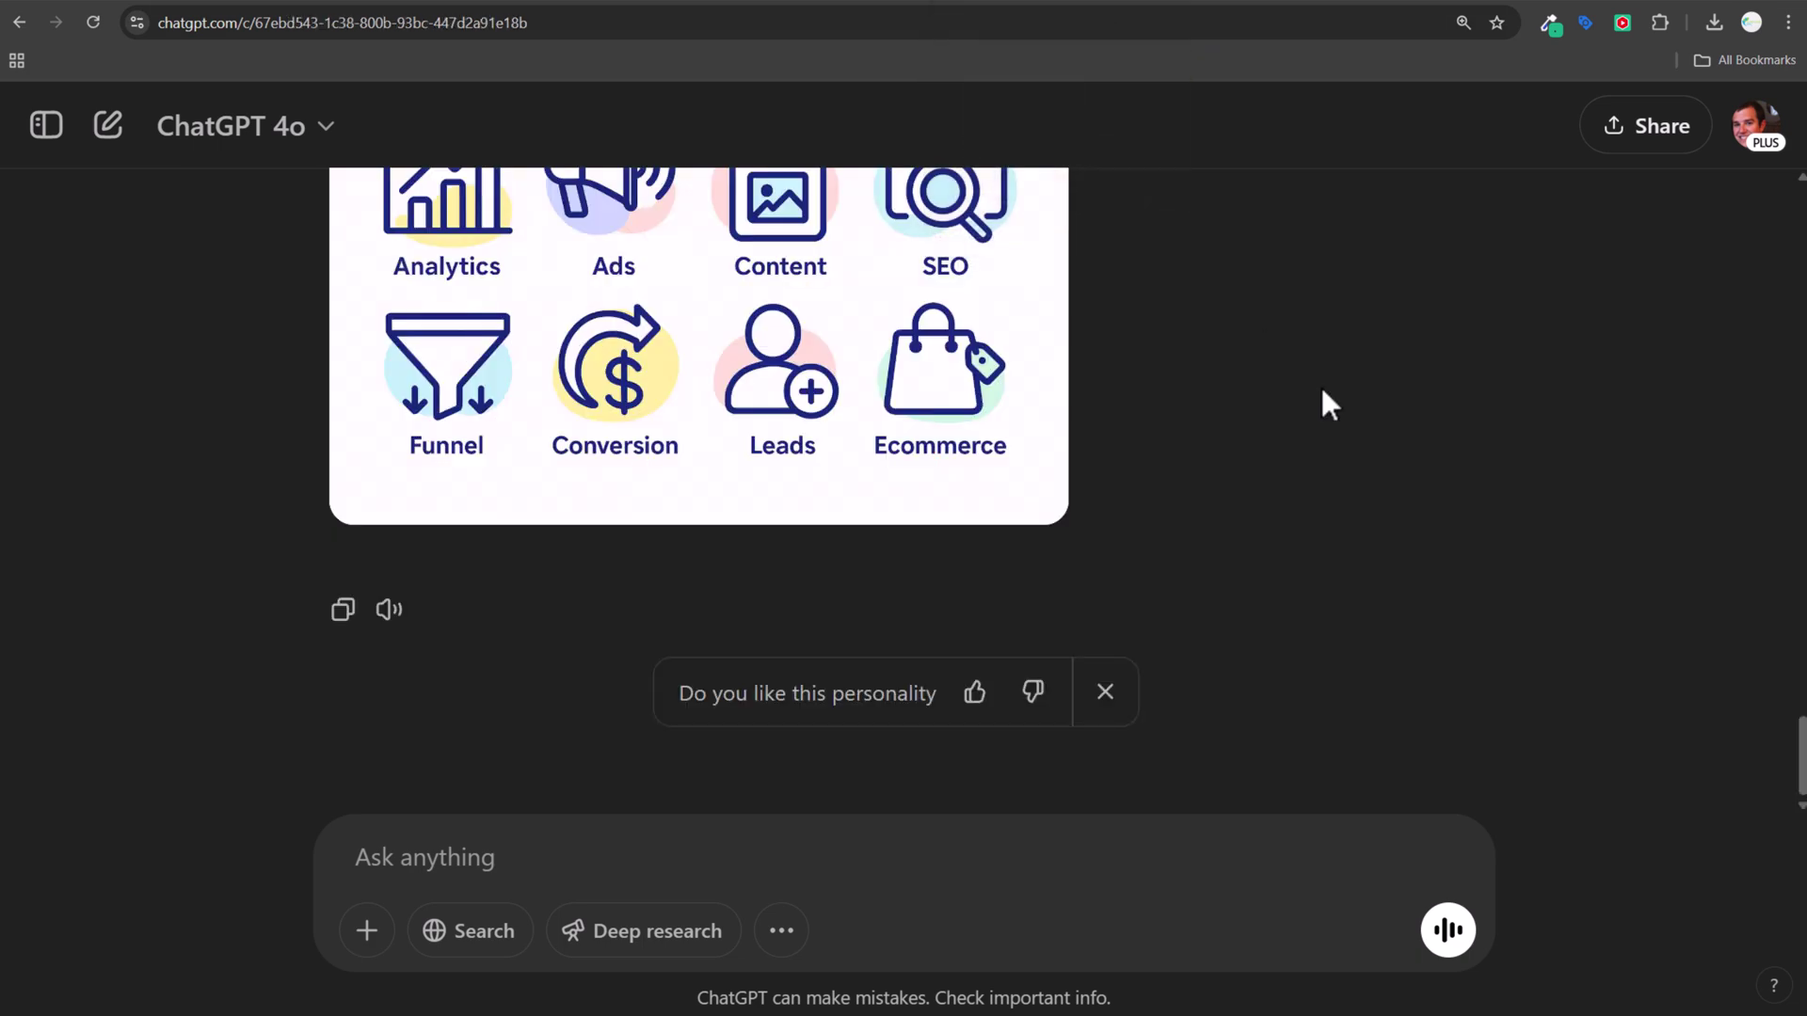
pyautogui.scroll(4, 1340, 420)
pyautogui.scroll(-2, 1328, 427)
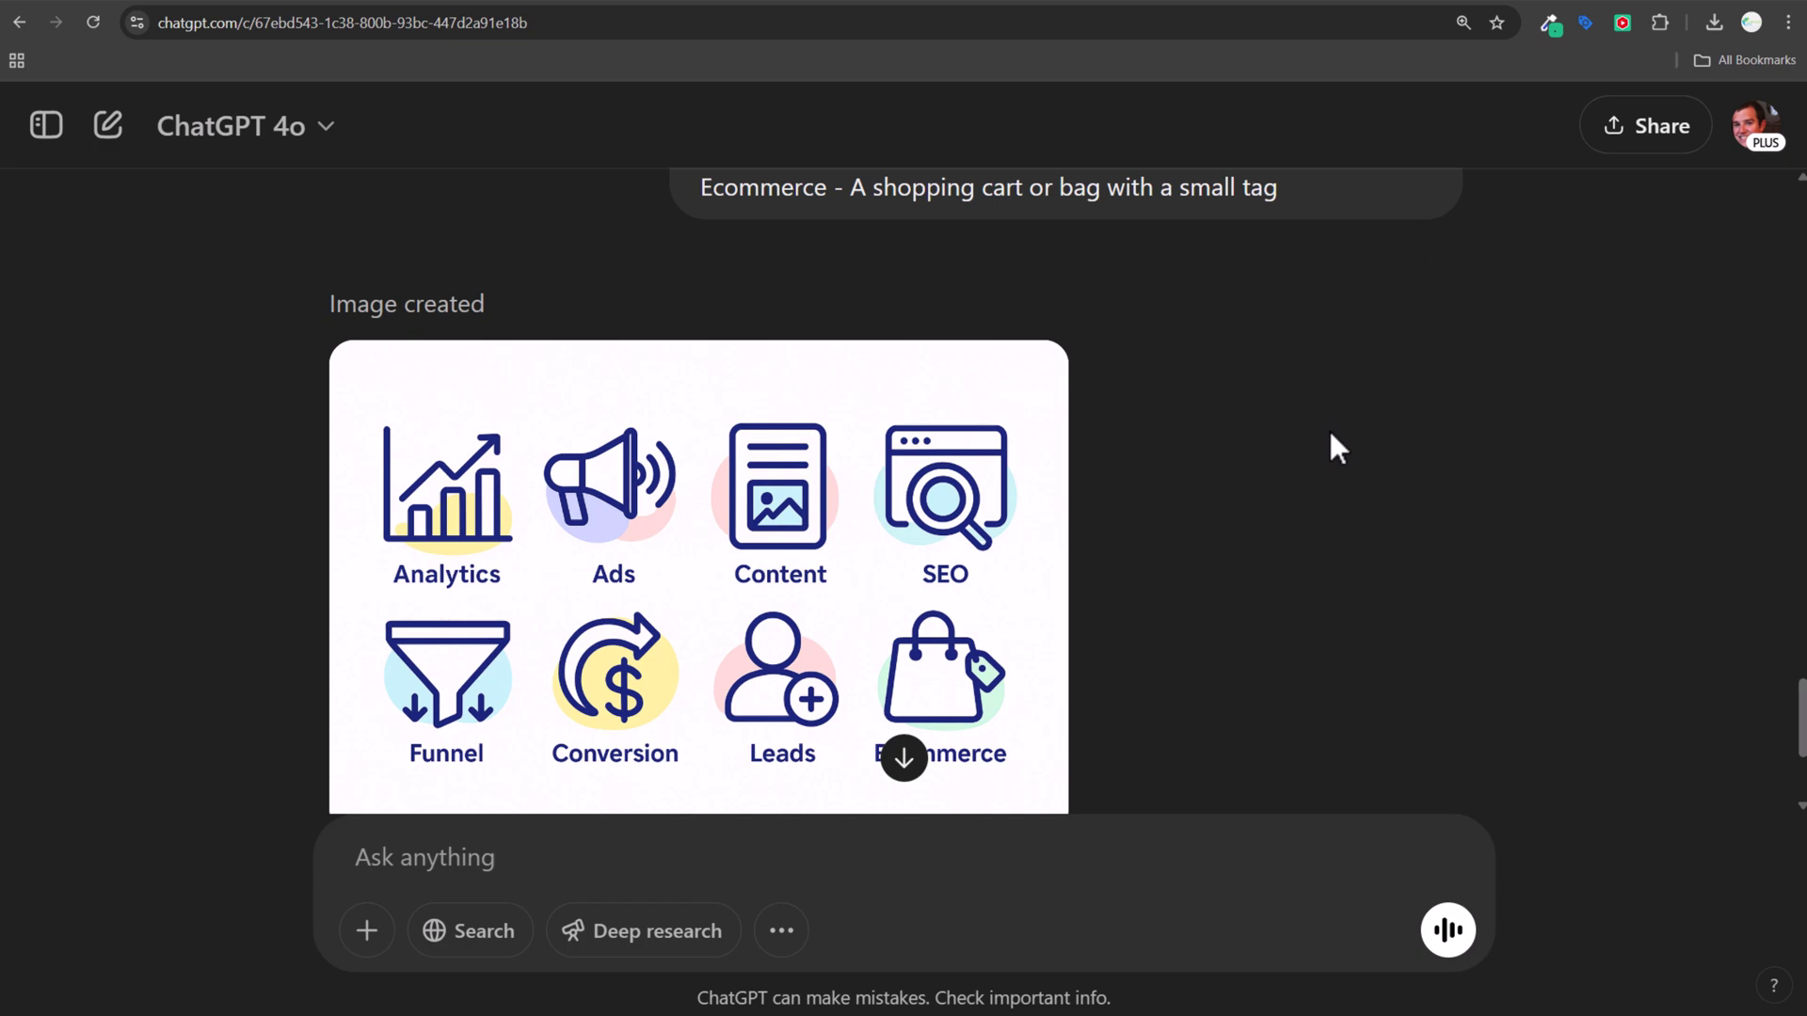
# Review the reference icon sheet and the prompt asking for its design style, and compare the eight marketing icons across the other two ChatGPT chats.
pyautogui.scroll(15, 1329, 428)
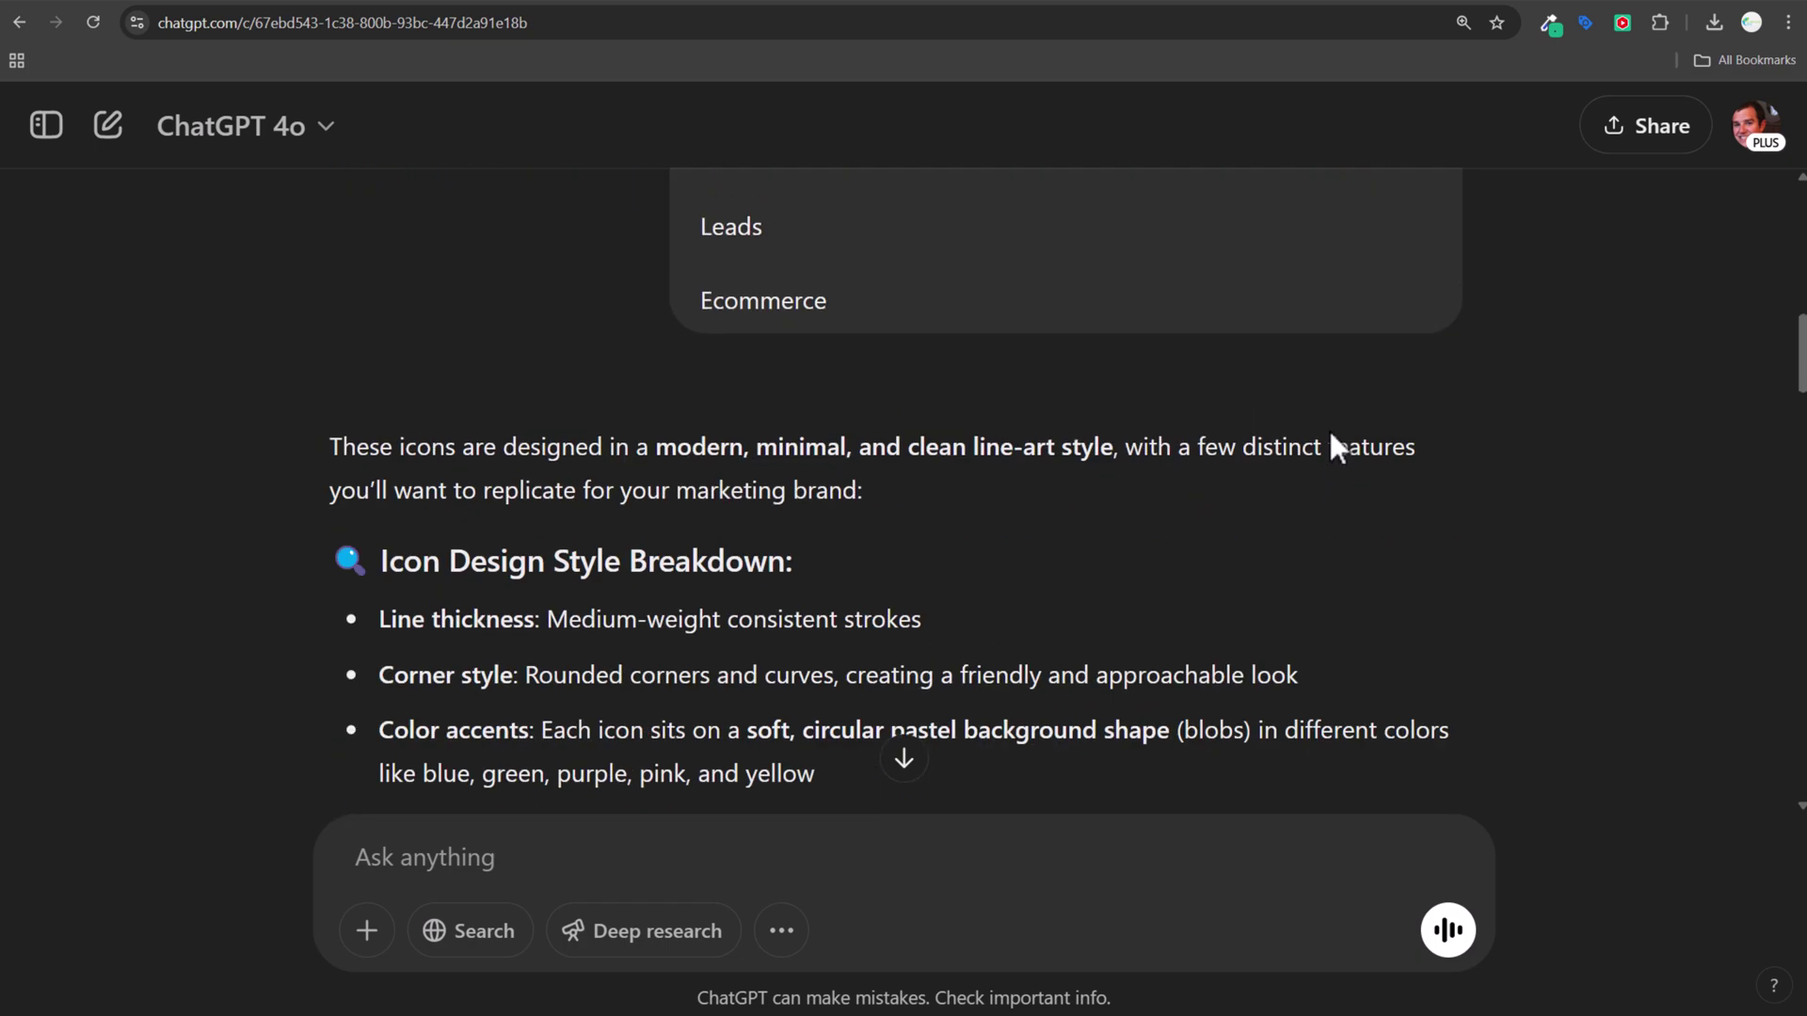
pyautogui.scroll(9, 1329, 427)
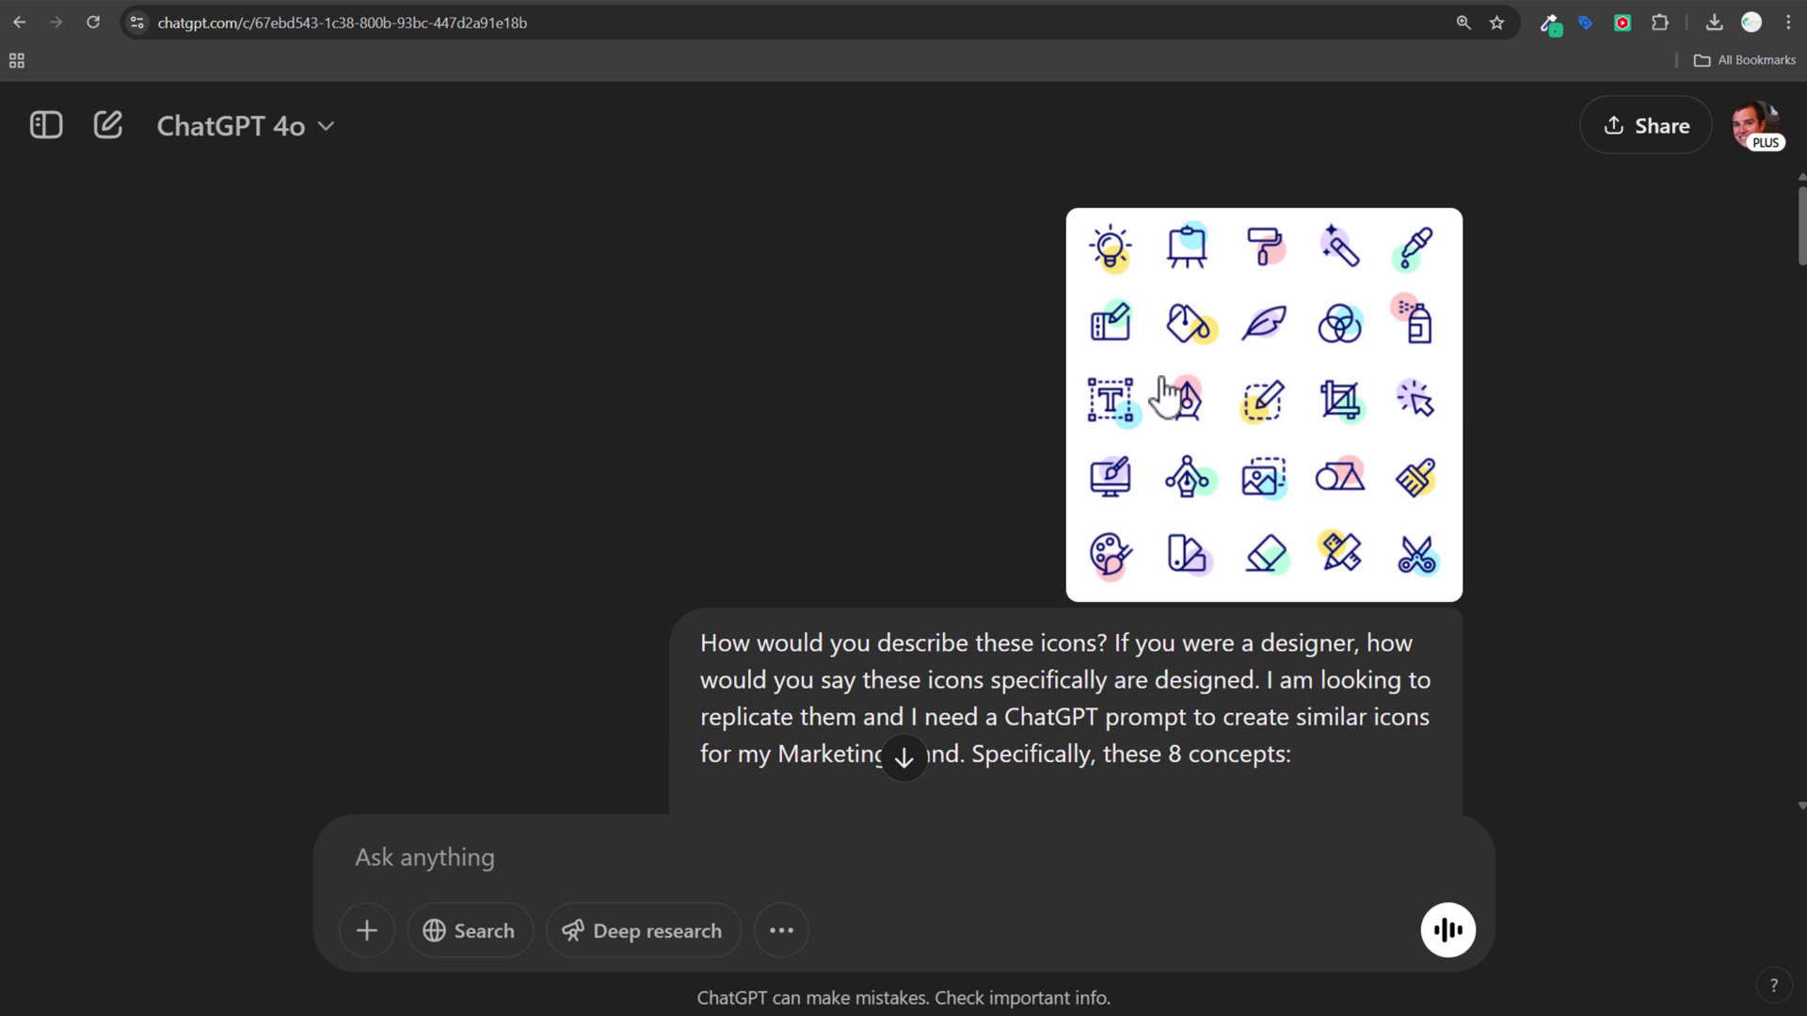
pyautogui.click(658, 3)
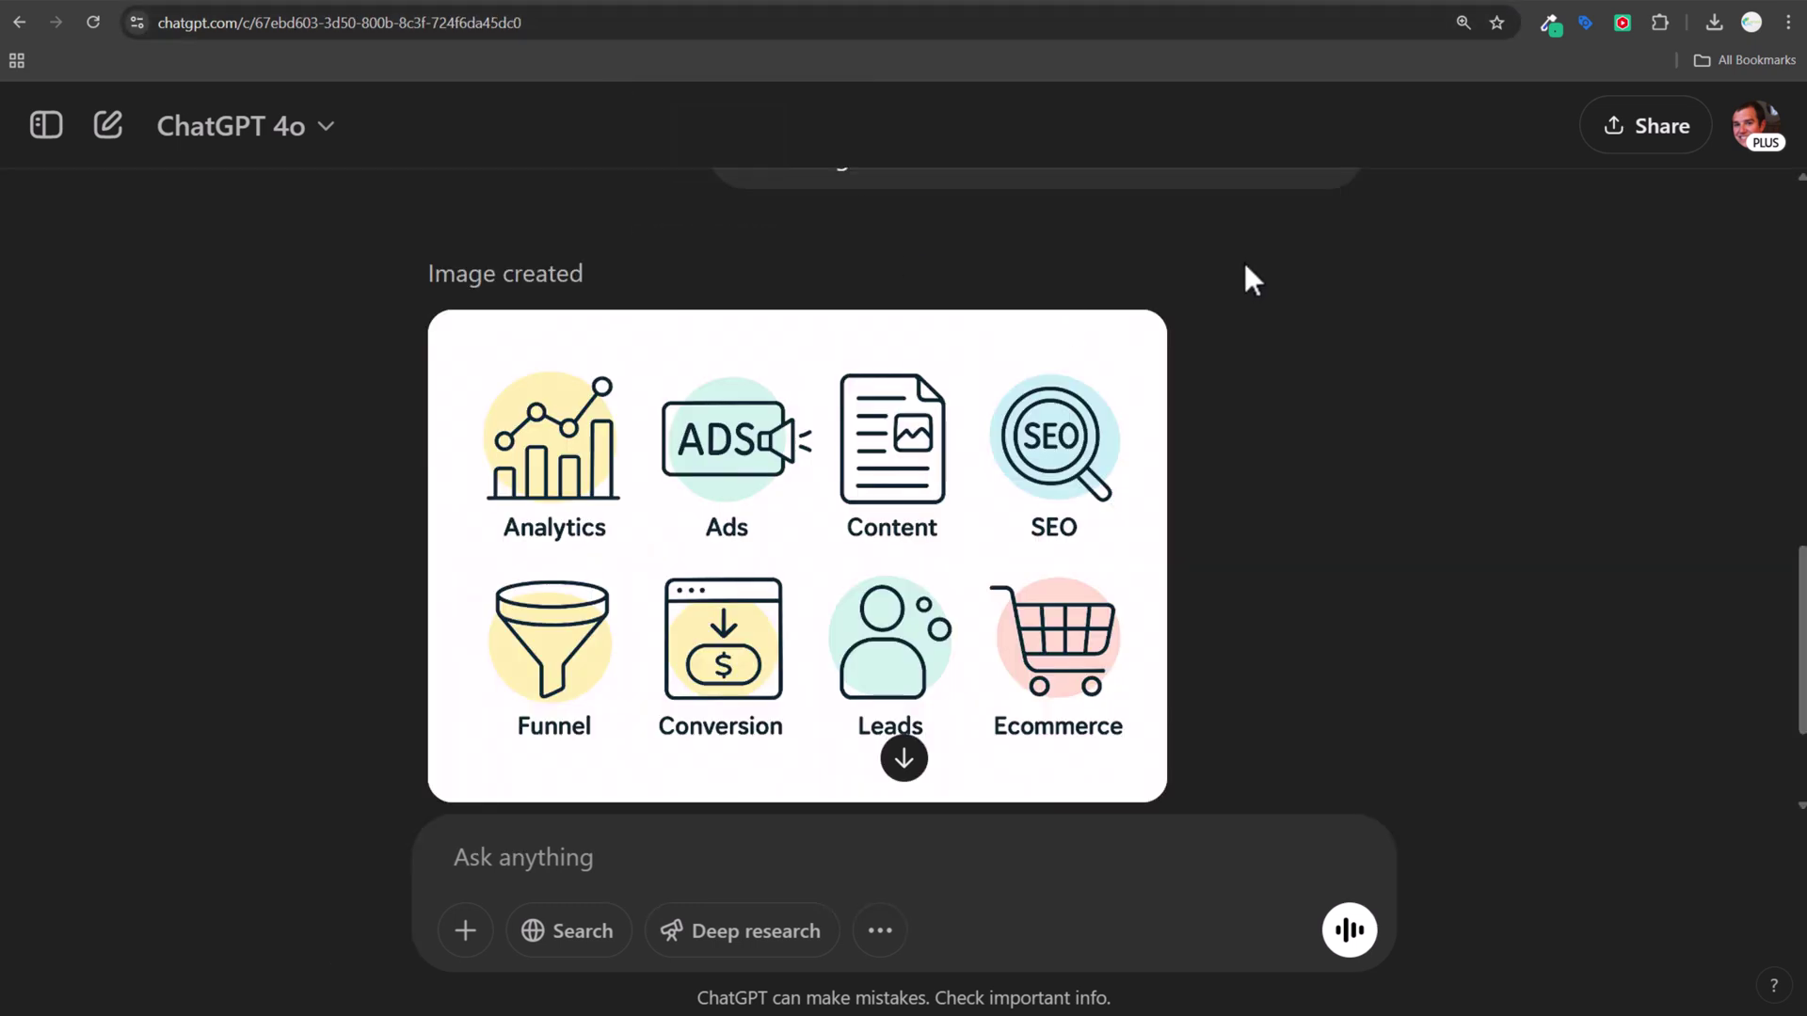
pyautogui.click(695, 5)
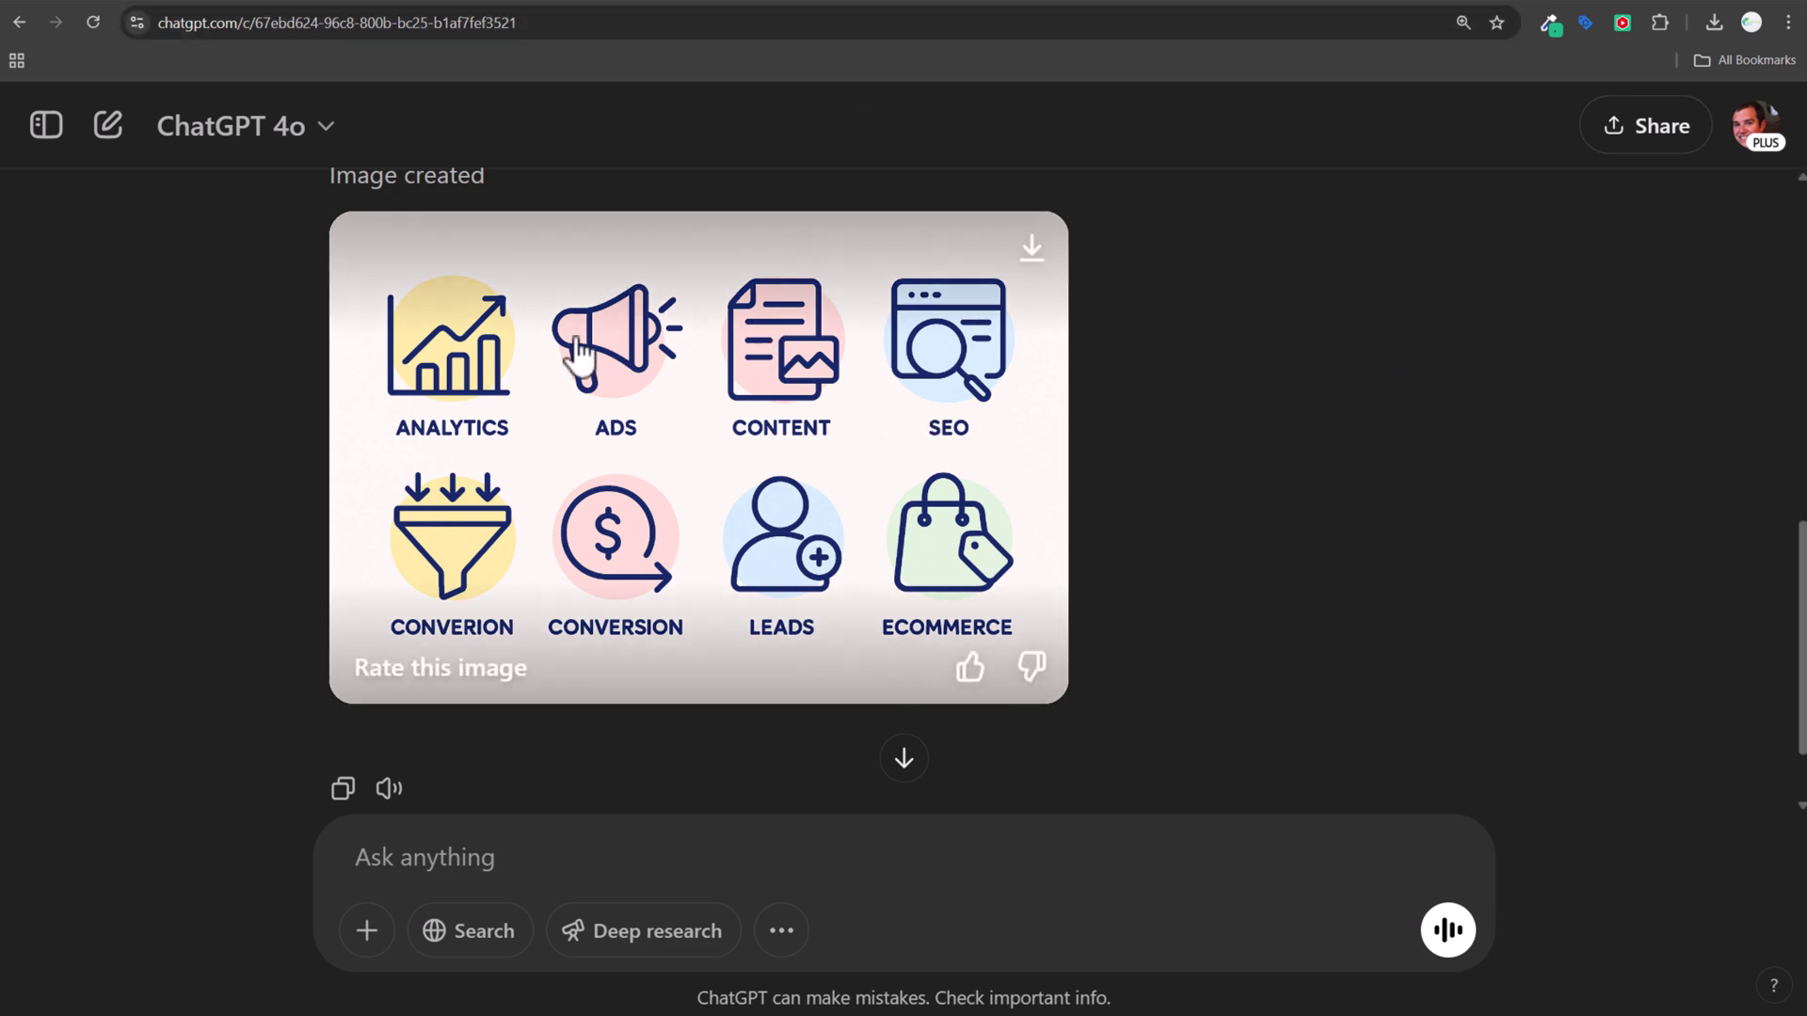
# Look over the black line body-treatment icons and the colored isometric architecture icons in their separate chats.
pyautogui.click(885, 4)
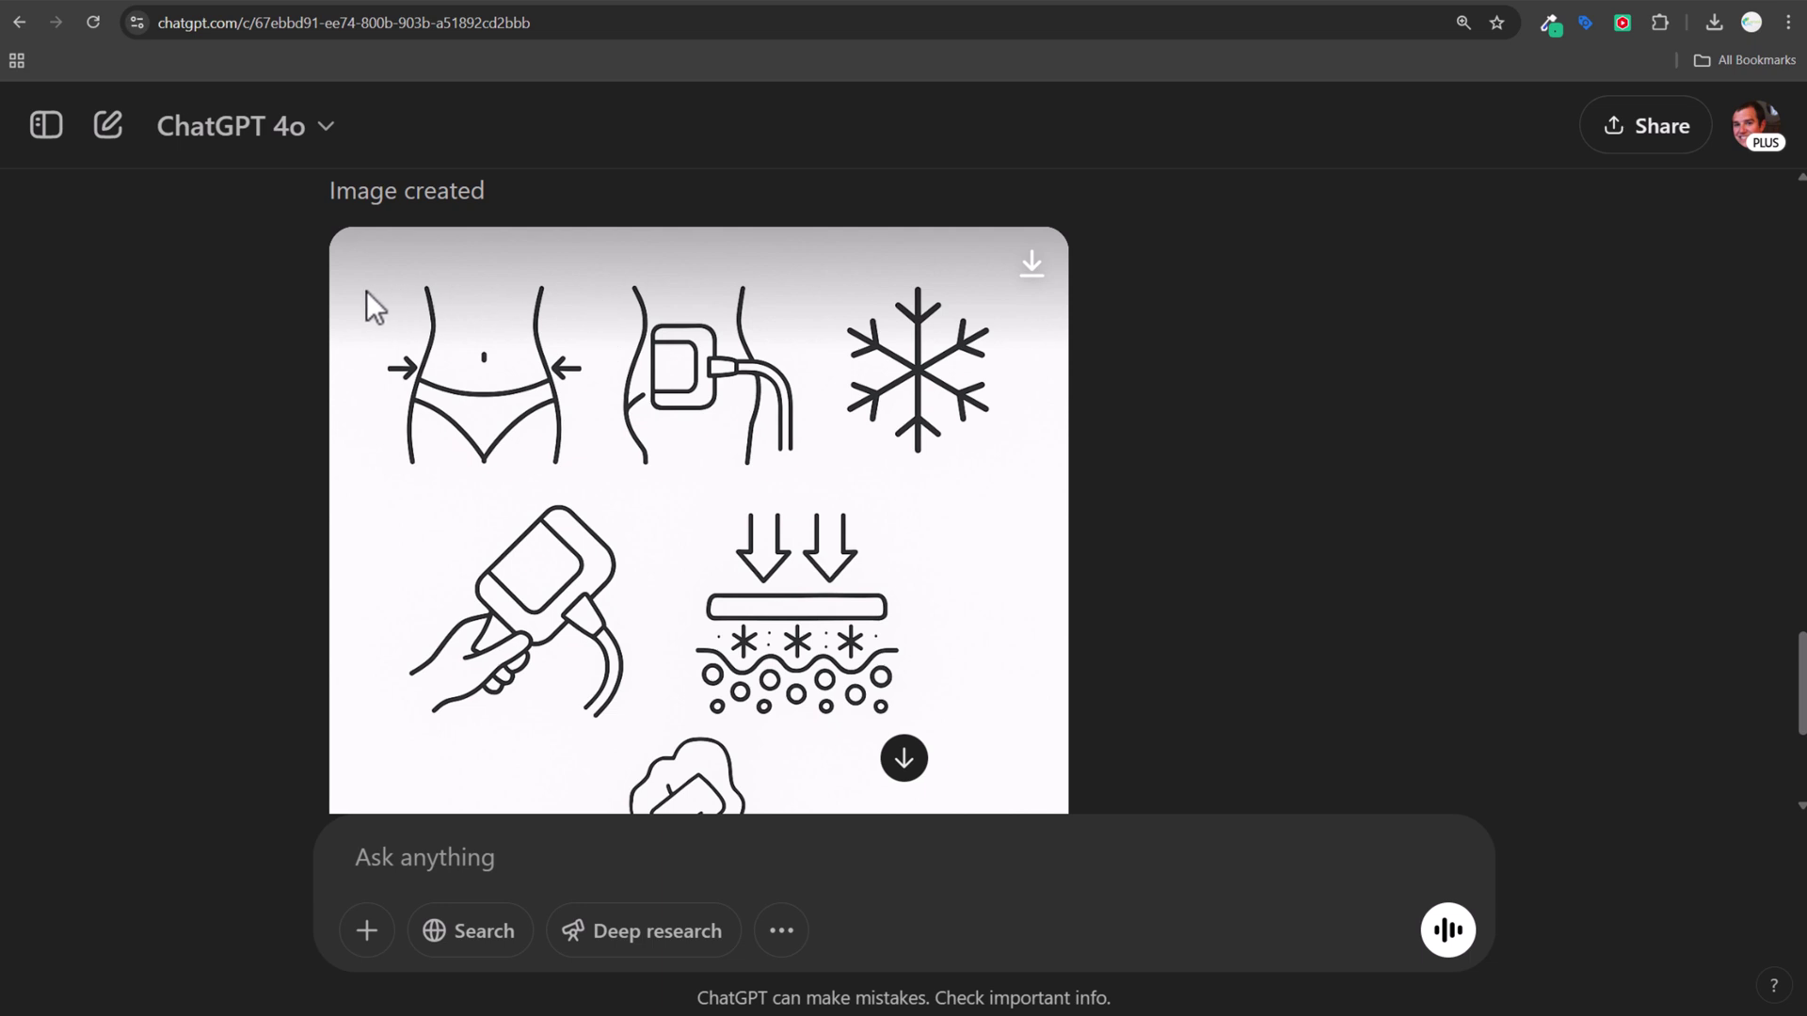
pyautogui.click(840, 8)
pyautogui.click(810, 7)
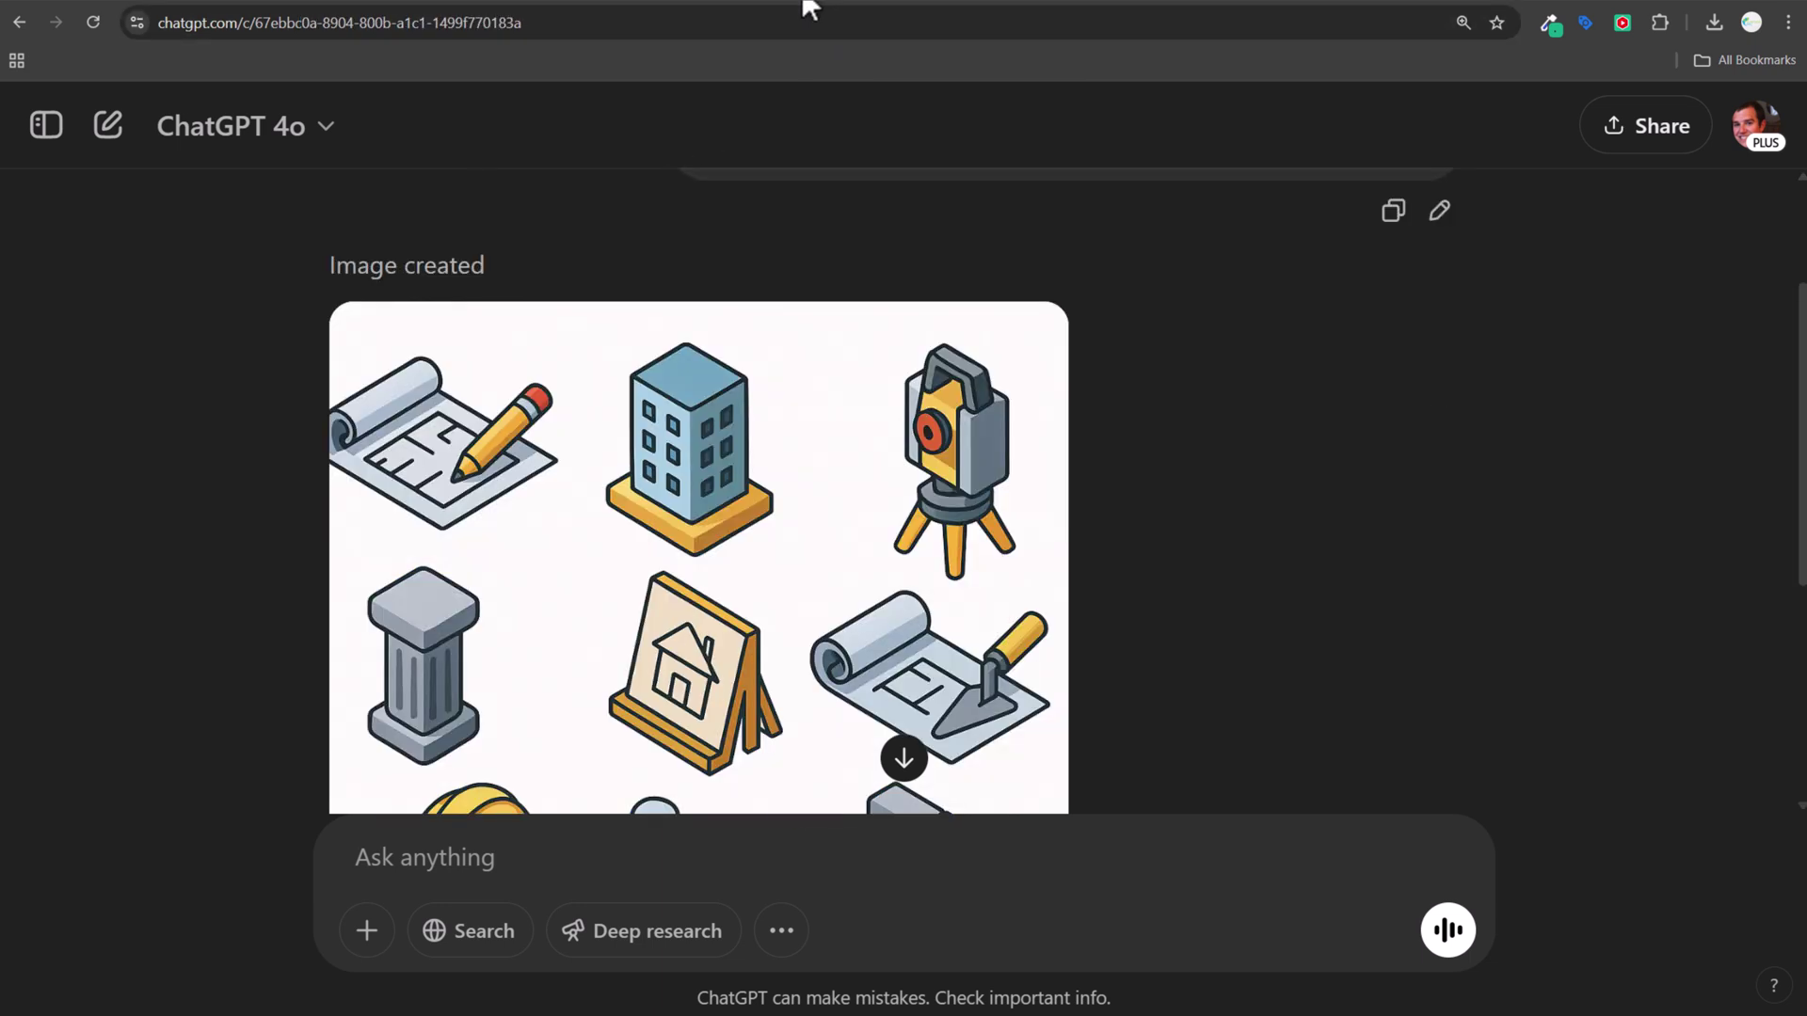
# Open the fruit icons chat and review the food blog prompt, the flat color icons and the request for hand-drawn versions.
pyautogui.click(765, 5)
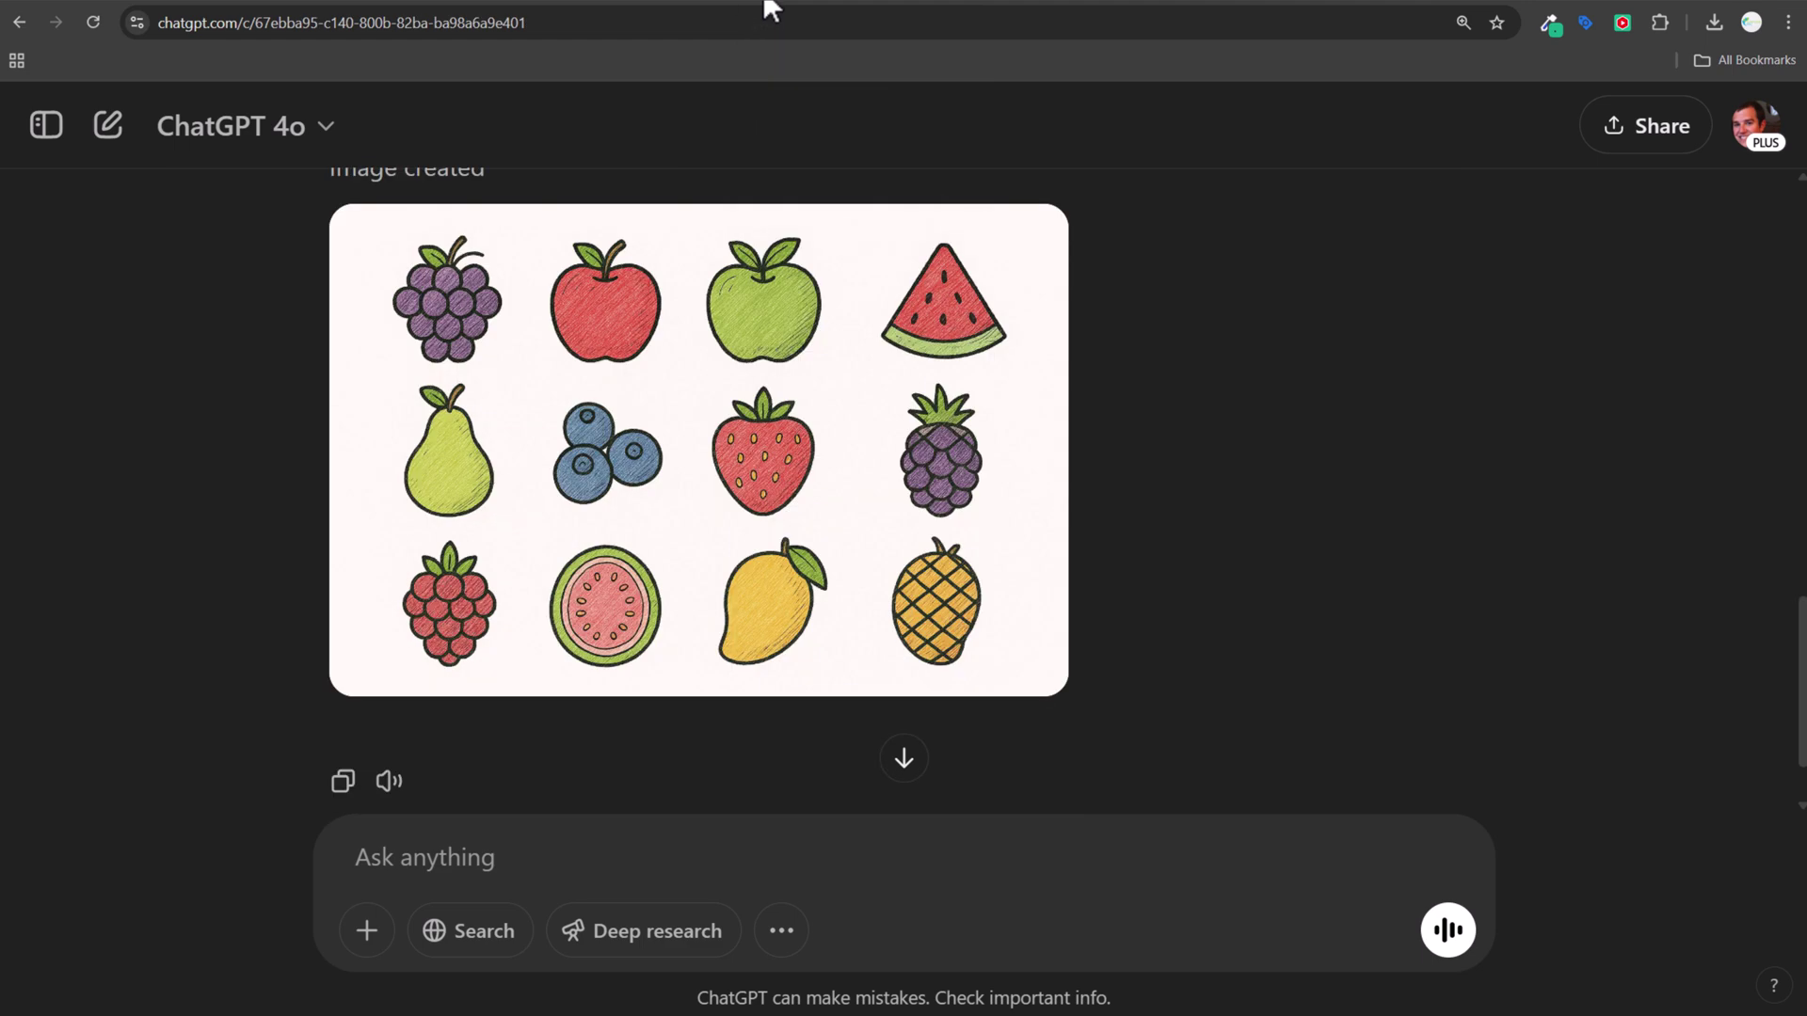
pyautogui.scroll(-3, 1181, 471)
pyautogui.scroll(12, 1180, 471)
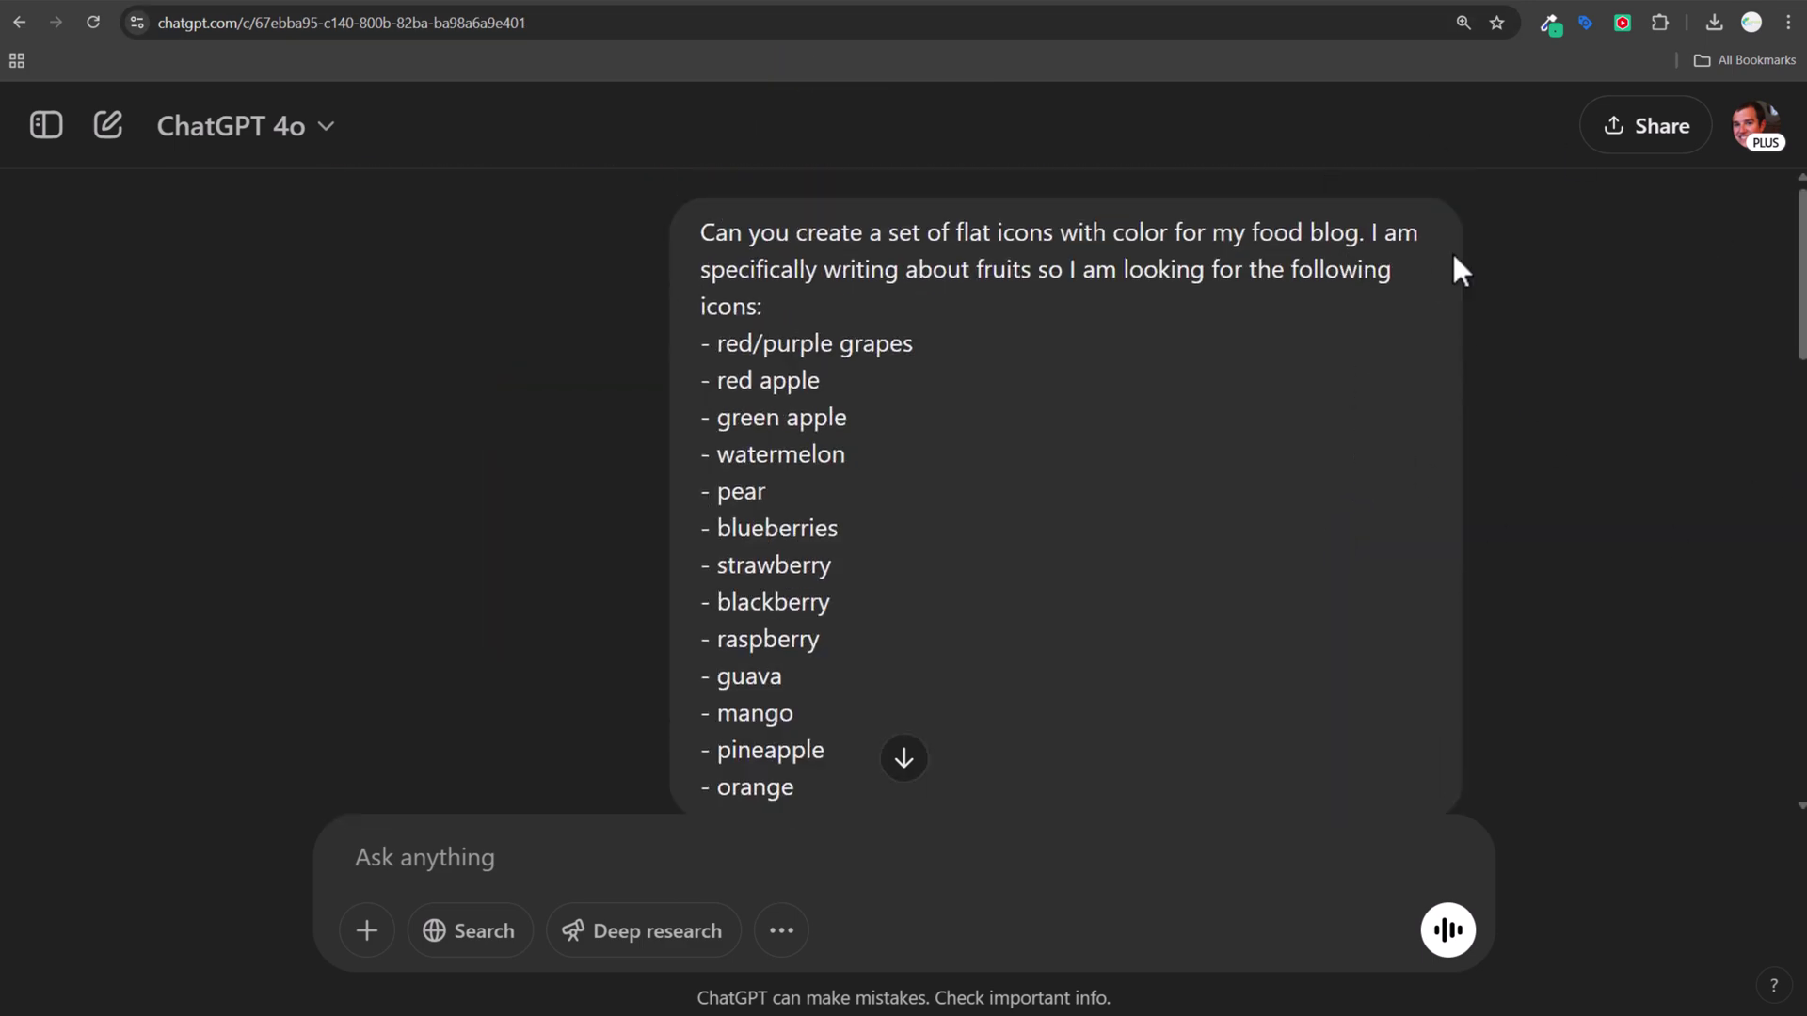
pyautogui.scroll(-10, 1537, 414)
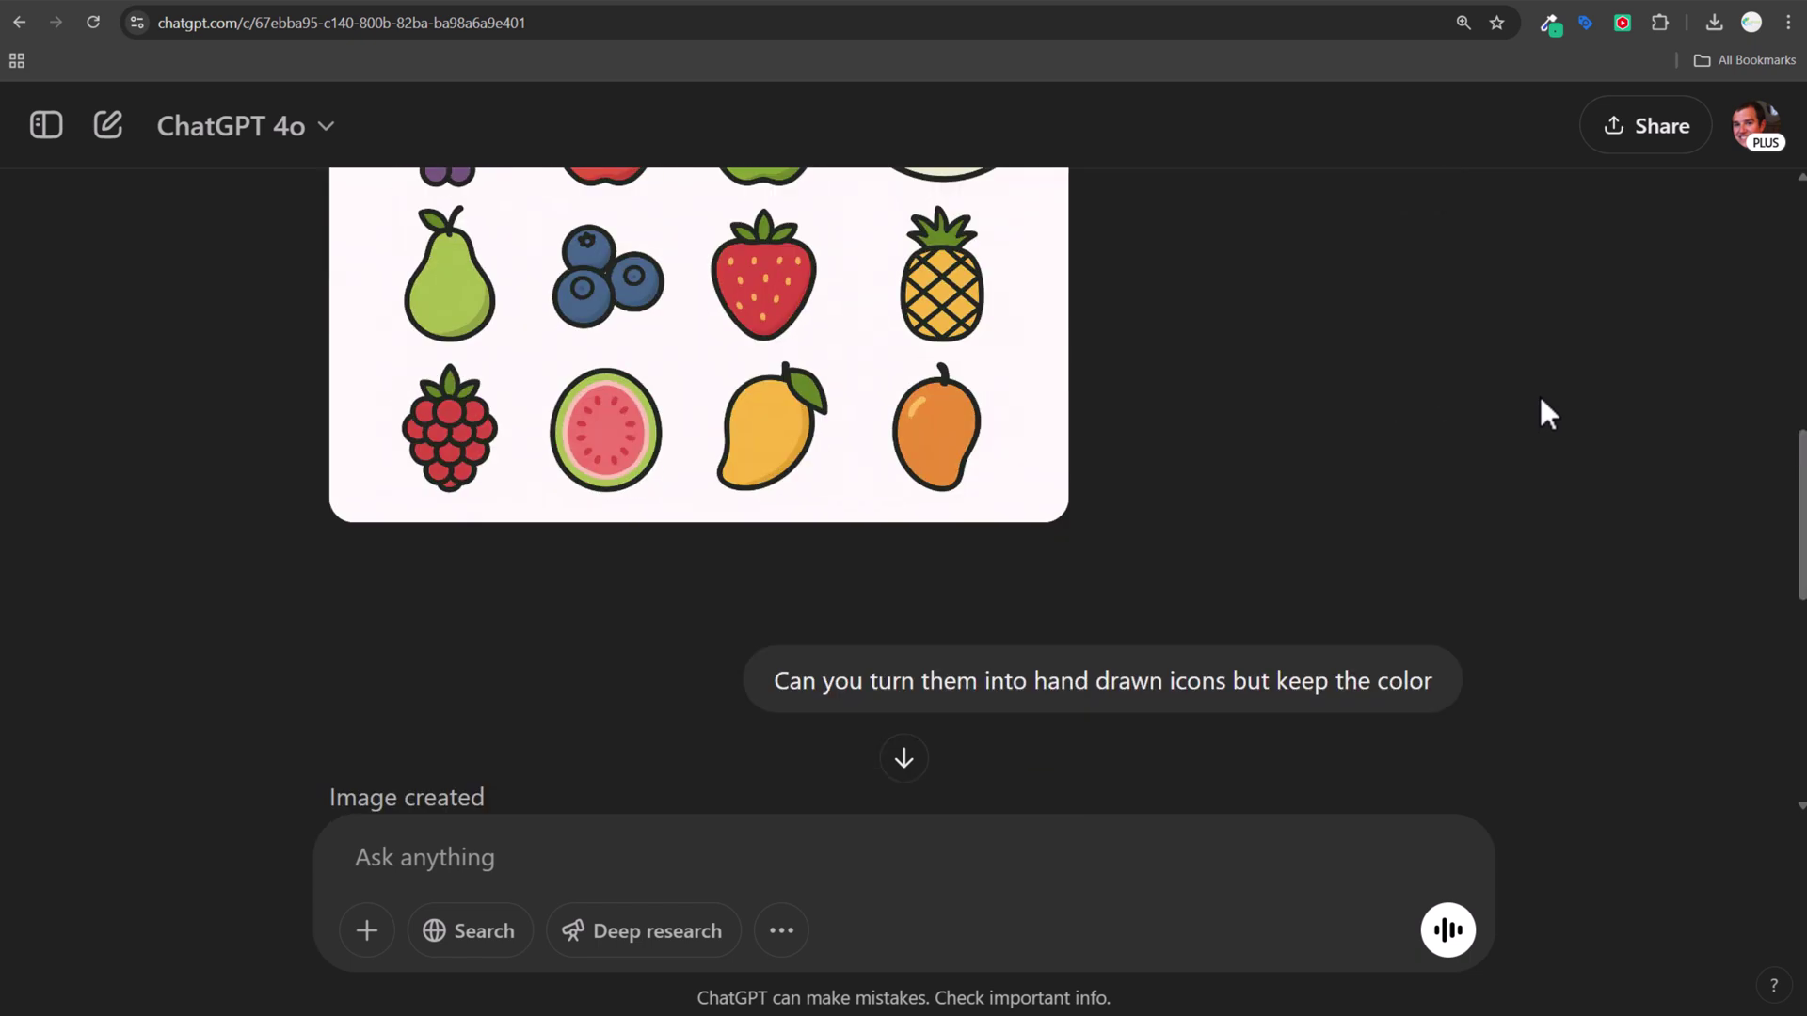